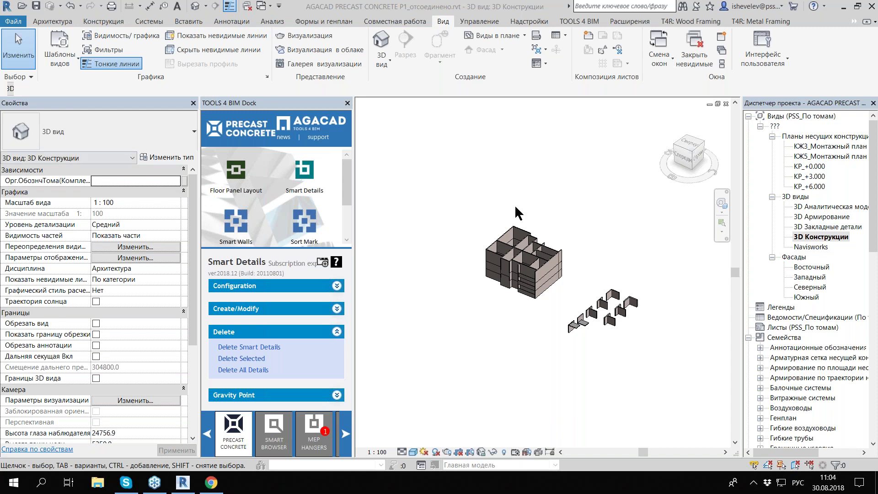
Step: Open the КР_+0.000 structural plan and select its top precast wall panel
scroll(521, 217, "up", 2)
scroll(526, 237, "up", 3)
scroll(526, 239, "down", 2)
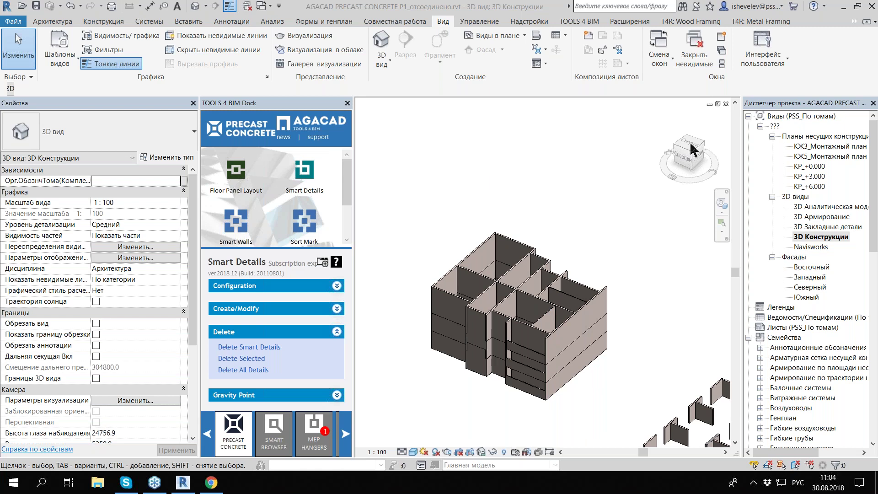
double_click(803, 166)
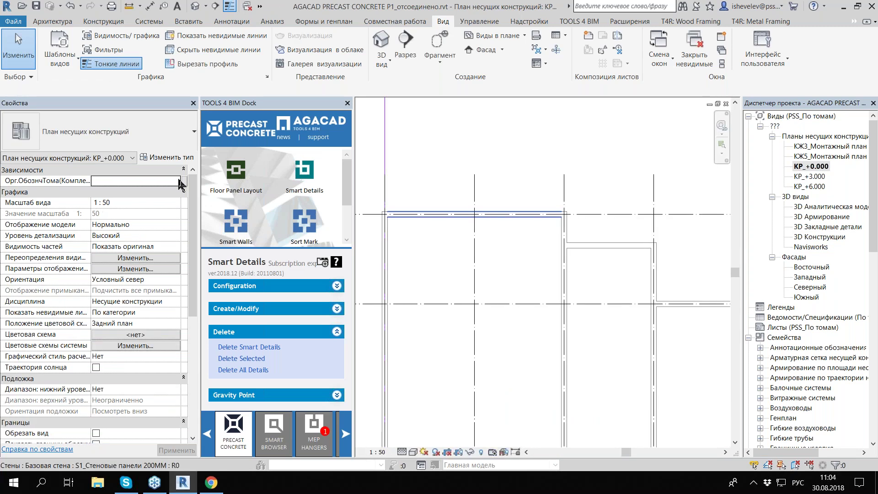
left_click(503, 214)
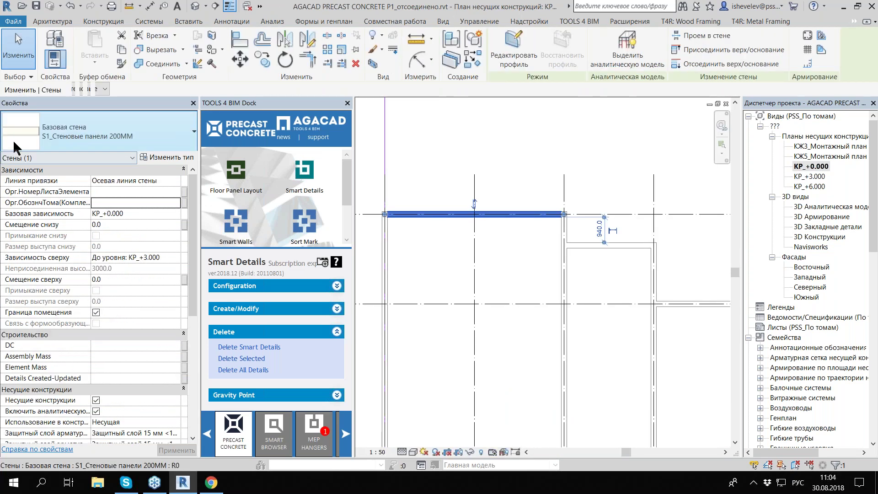
Step: Zoom the plan to fit with ZF and pick the 3D Конструкции view
scroll(399, 226, "up", 1)
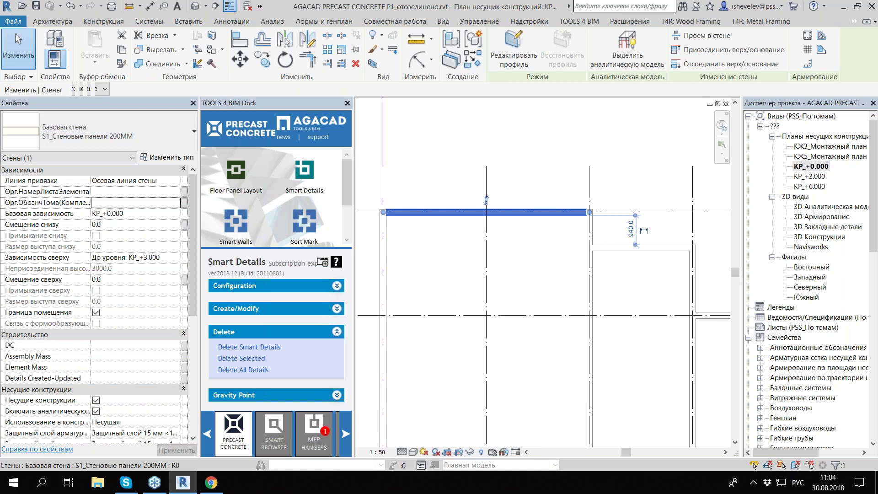
key("z")
key("f")
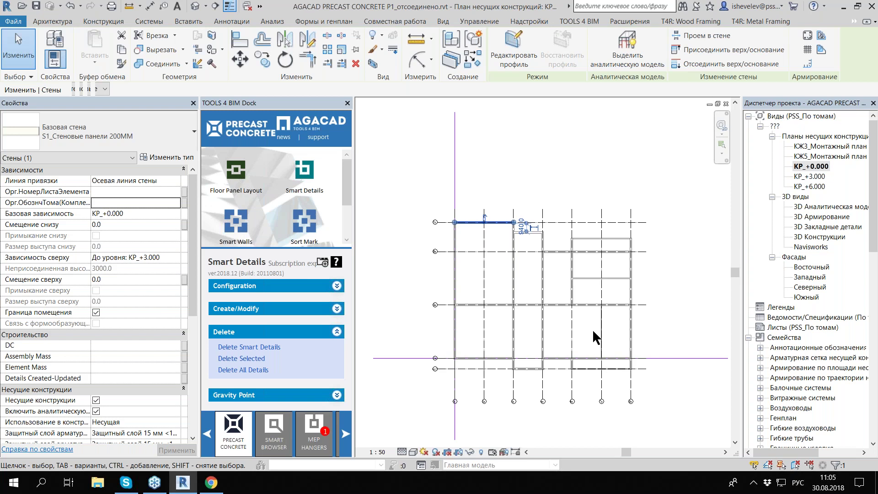
left_click(810, 238)
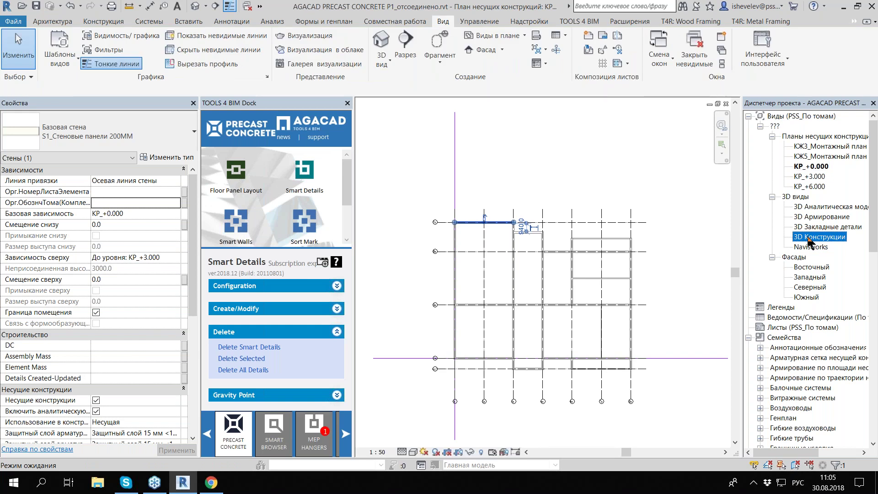
Step: In the 3D Конструкции view, start a Revit link, skipping the save reminder
double_click(833, 242)
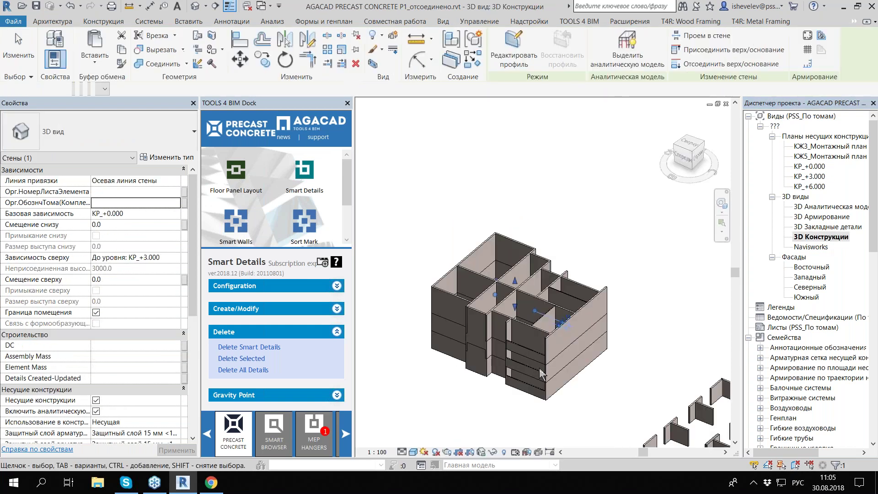
left_click(370, 102)
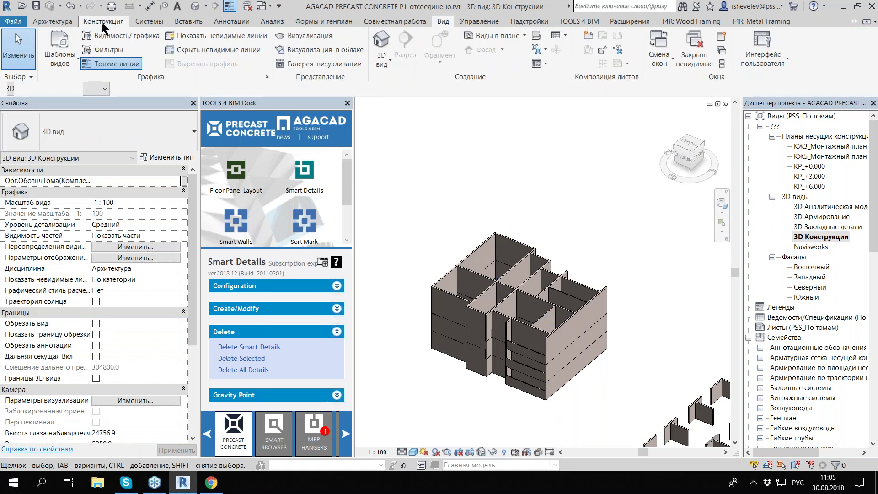
left_click(103, 23)
left_click(194, 23)
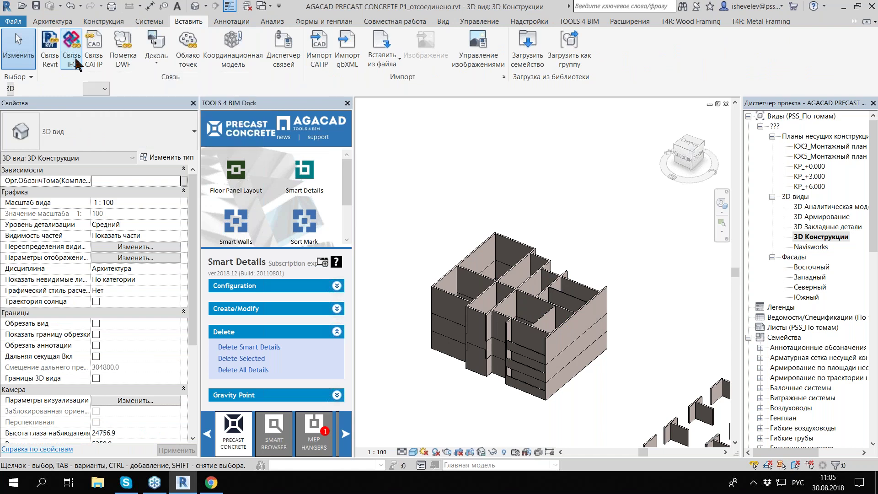
left_click(50, 48)
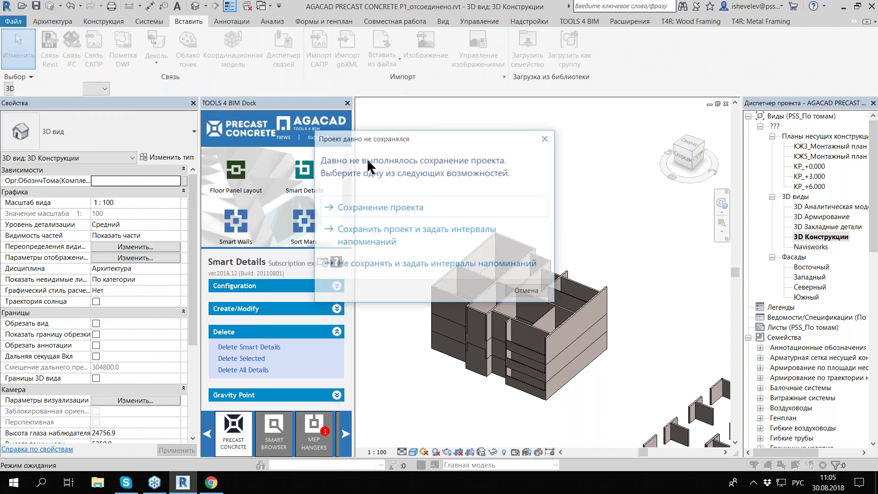
left_click(464, 262)
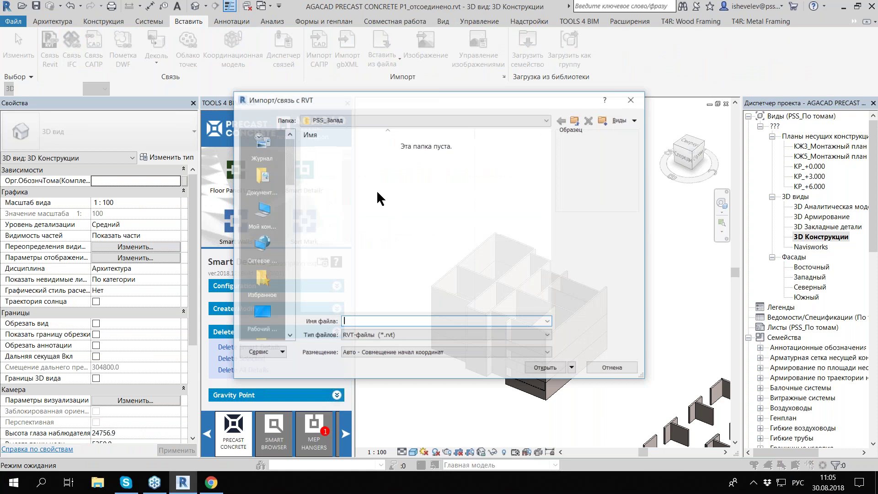
Step: Link AGACAD PRECAST CONCRETE AR.rvt from the desktop R2018 PSS AGACAD folder
left_click(261, 313)
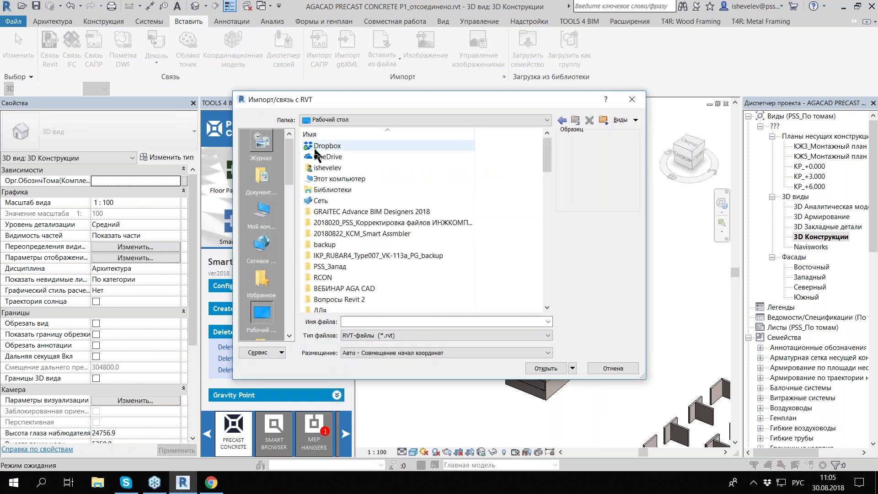
double_click(314, 146)
double_click(364, 177)
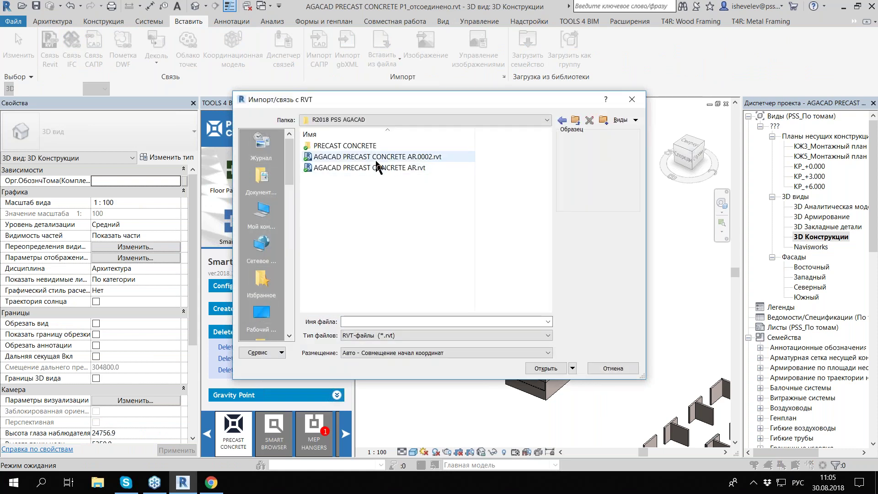
left_click(371, 168)
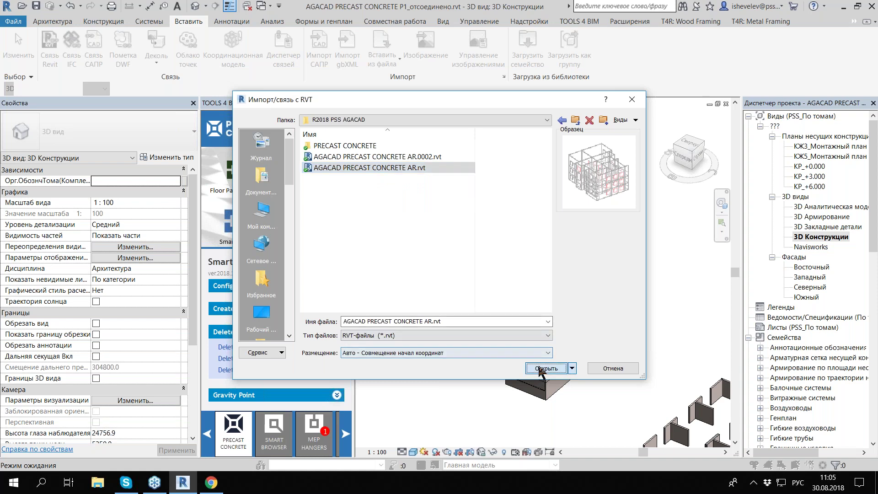
left_click(543, 367)
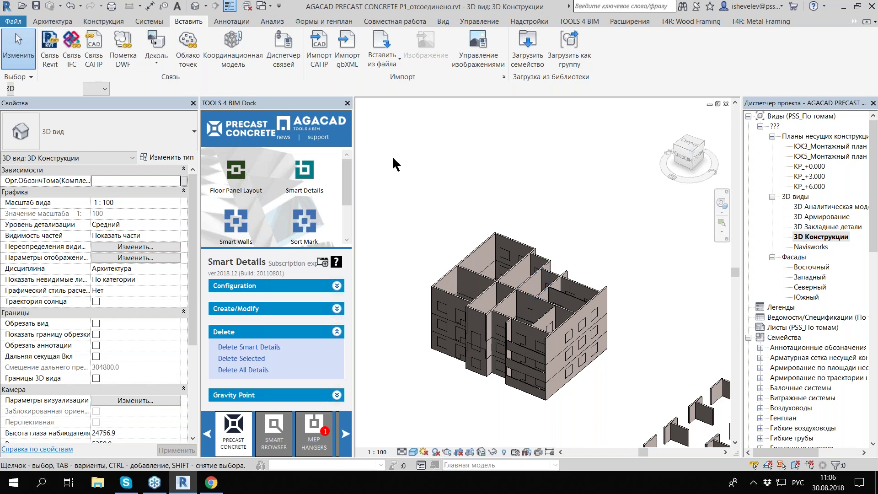
Step: Page the TOOLS 4 BIM dock to Cut Opening and bring up Insert/Update Door/Window Openings
left_click(345, 435)
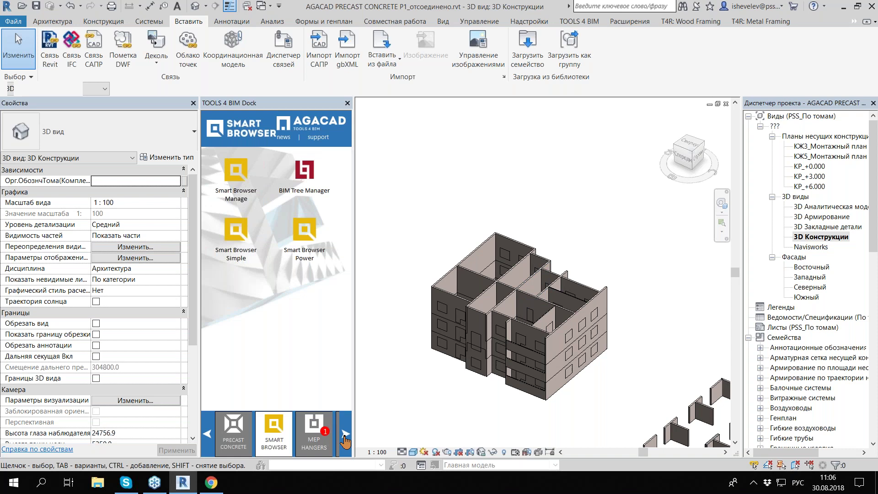
left_click(345, 435)
left_click(346, 434)
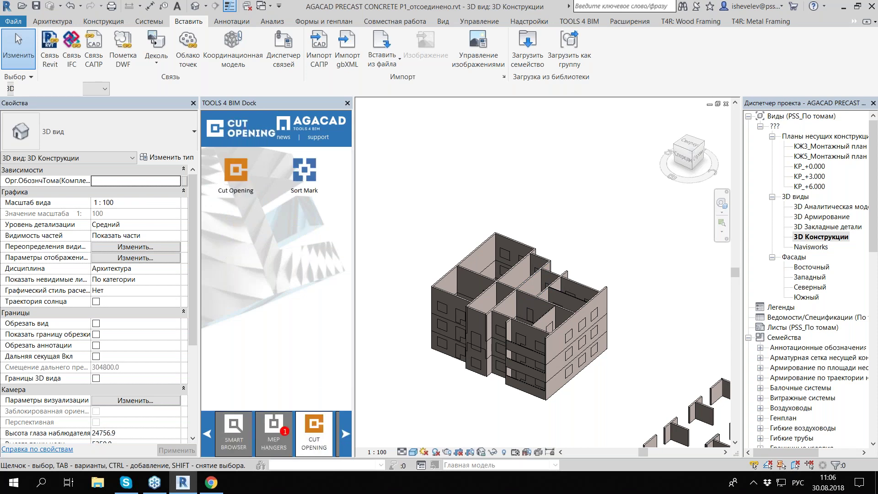
left_click(247, 168)
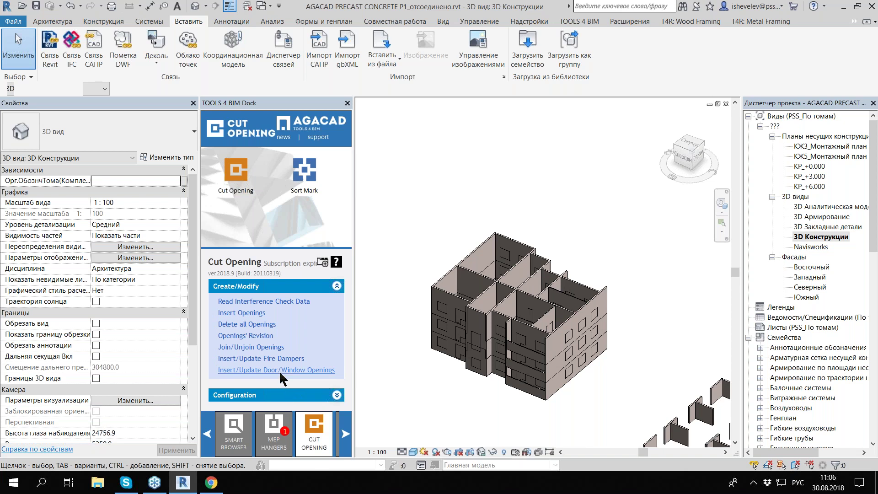
left_click(279, 370)
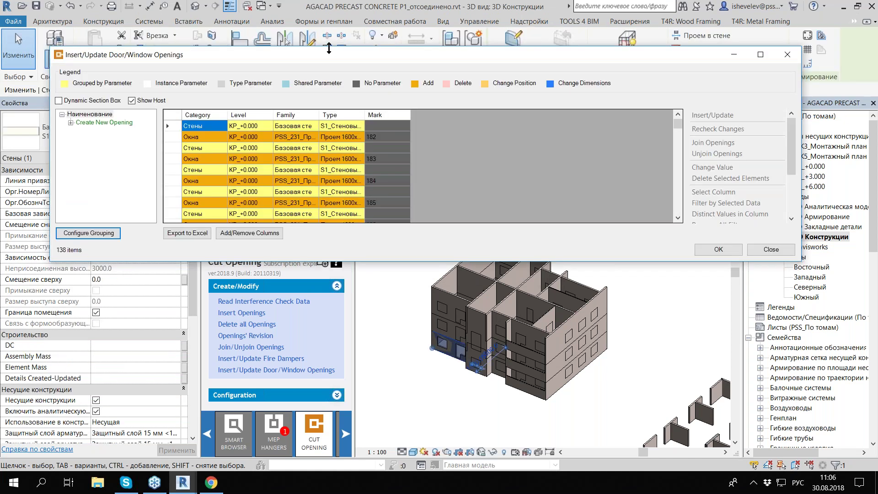
Step: Filter the maximized table to Проем 1600x1500 and select all 35 Type cells
double_click(329, 49)
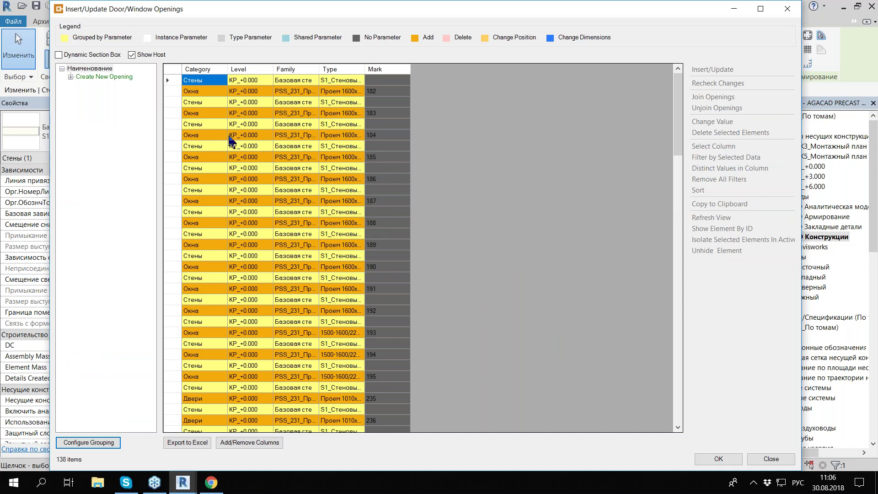
left_click(331, 97)
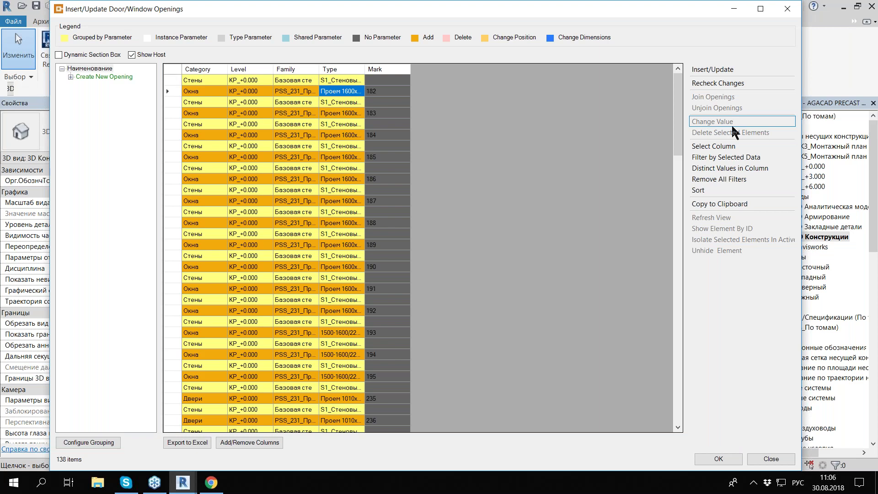
left_click(711, 157)
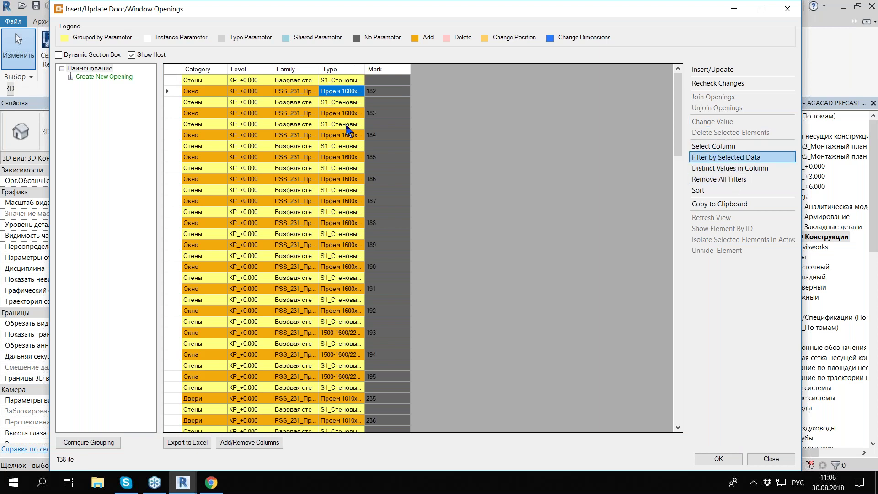
left_click_drag(364, 69, 484, 69)
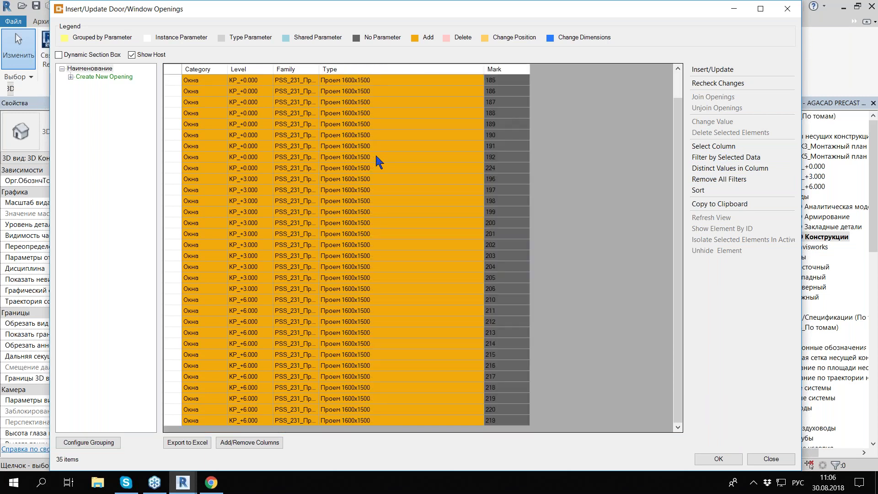
left_click_drag(364, 130, 378, 428, "shift")
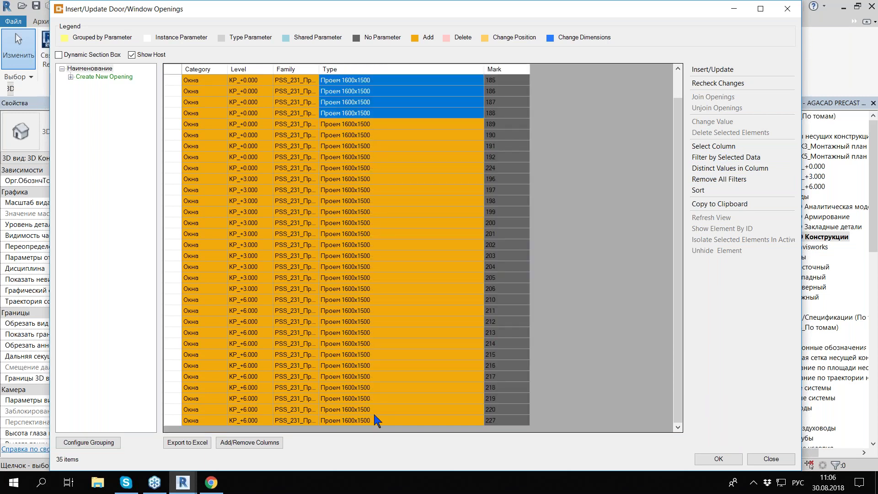
Step: Replace them with the 1600x900 rectangular opening type and confirm all 35 insertions
left_click(709, 458)
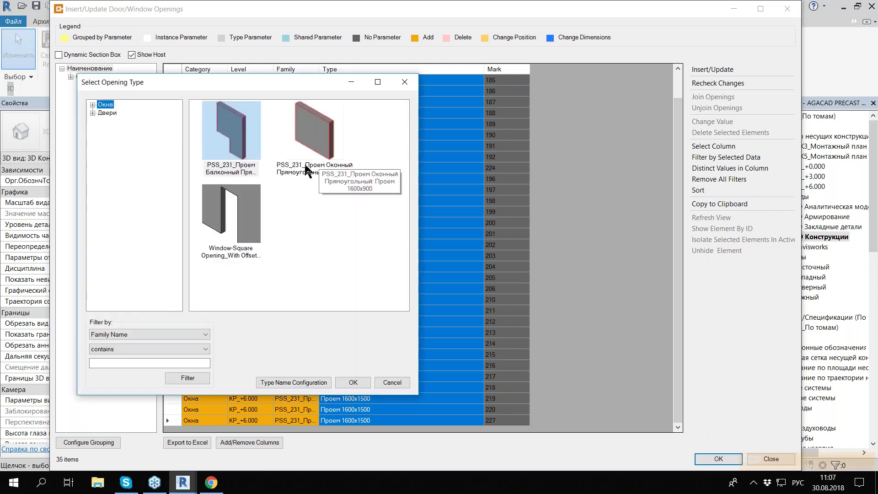
left_click(323, 134)
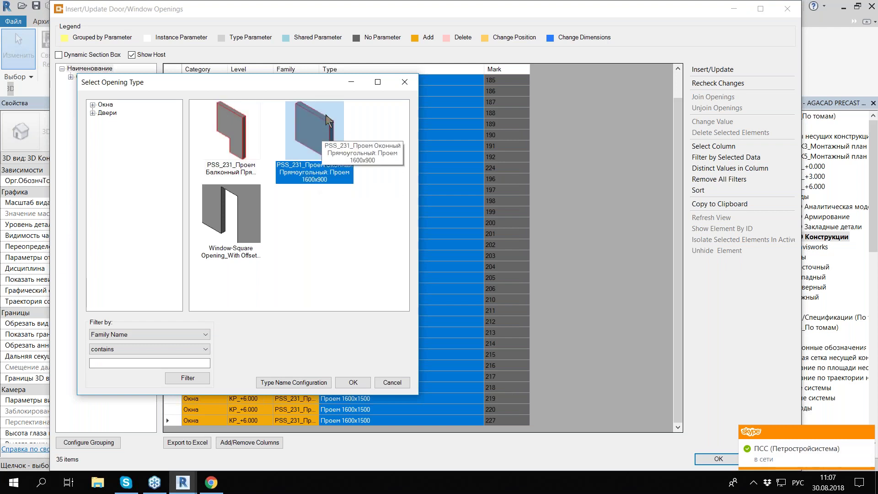
left_click(353, 383)
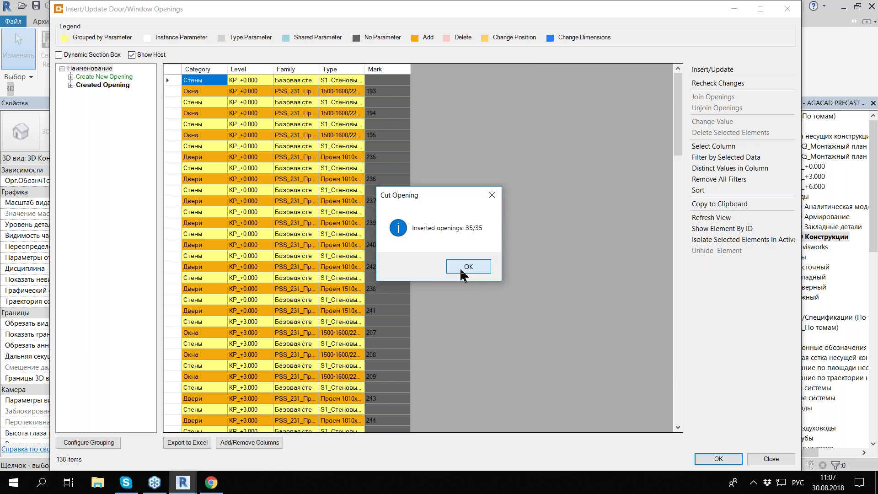
left_click(460, 268)
Step: Close the openings table, then bring up Insert/Update Door/Window Openings again from Cut Opening
key("Escape")
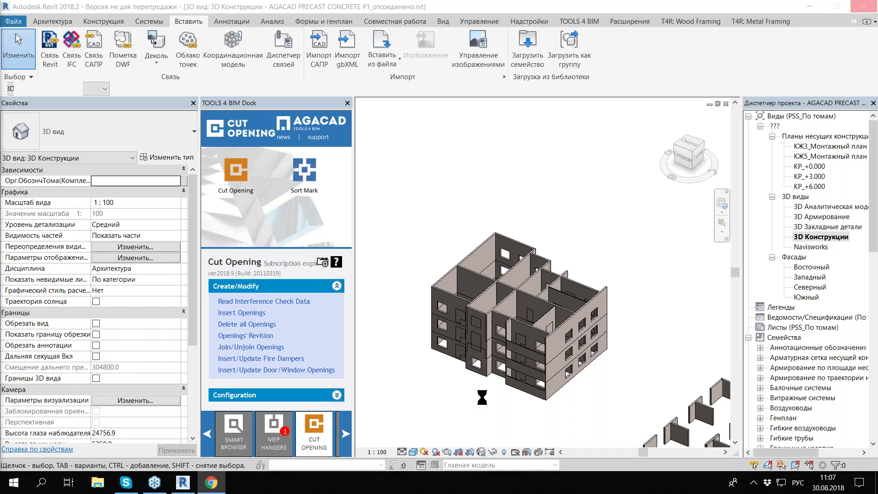
scroll(475, 275, "up", 6)
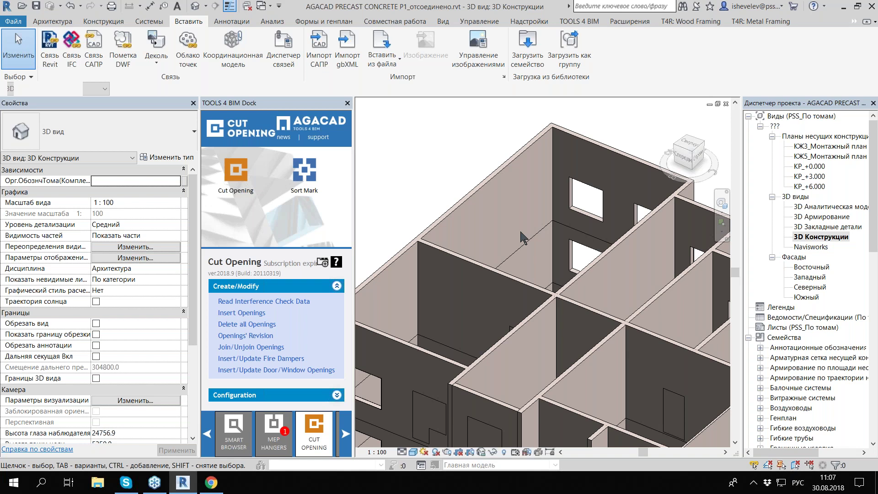
scroll(497, 359, "down", 3)
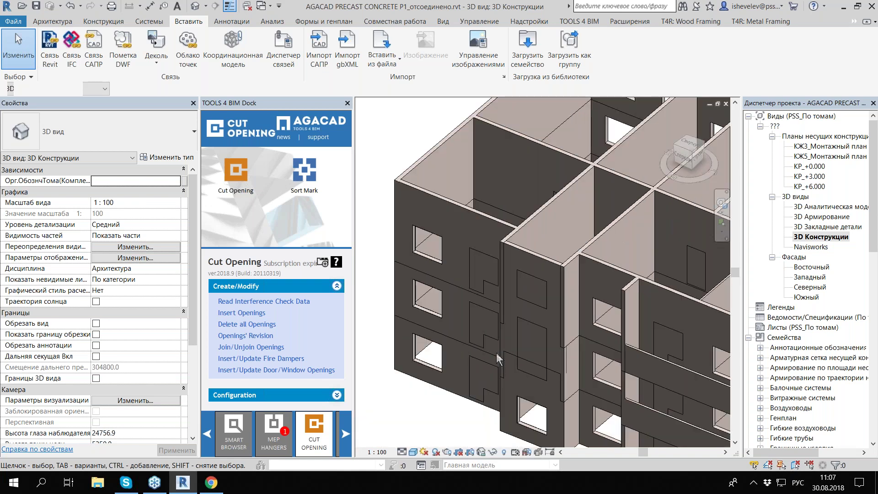
scroll(437, 302, "down", 1)
scroll(437, 302, "down", 5)
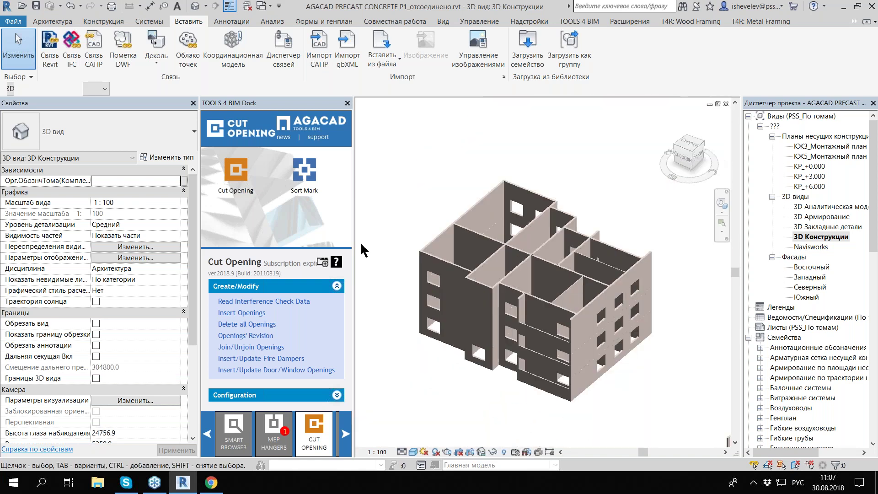
left_click(323, 371)
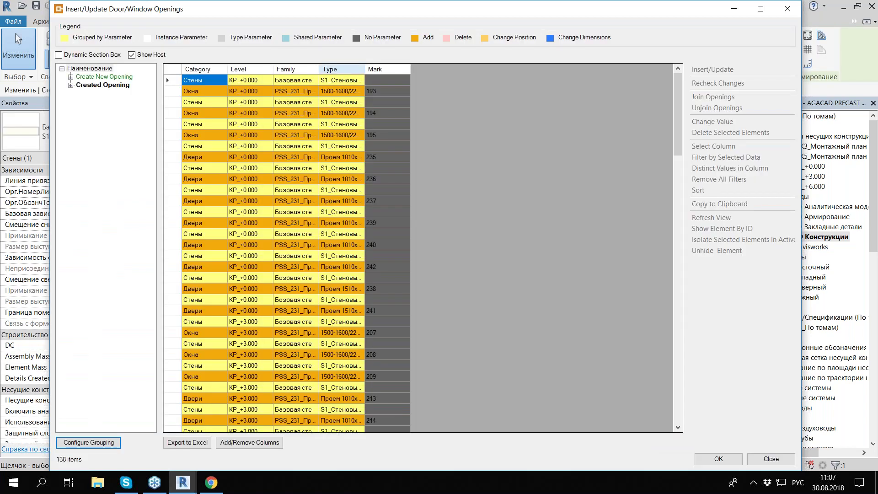
Step: Filter the table to the nine 1500-1600/2260-800 windows and select their Type cells
left_click(387, 69)
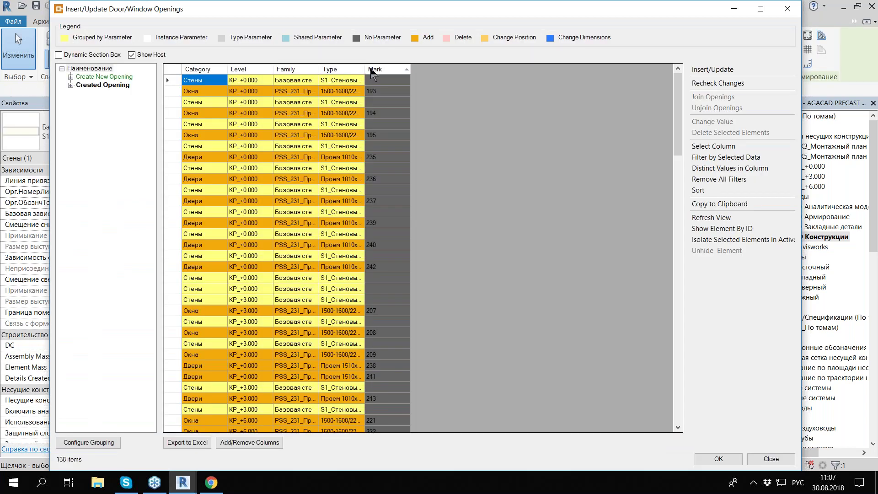
left_click(341, 91)
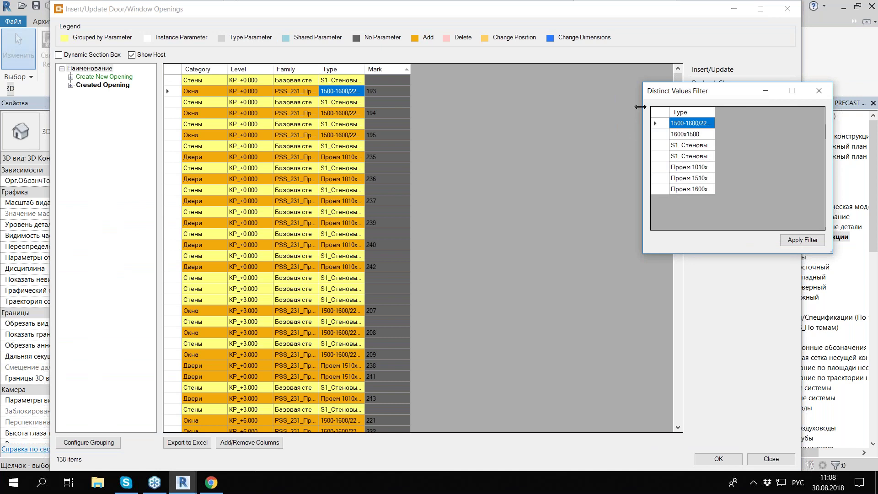
left_click_drag(640, 107, 439, 107)
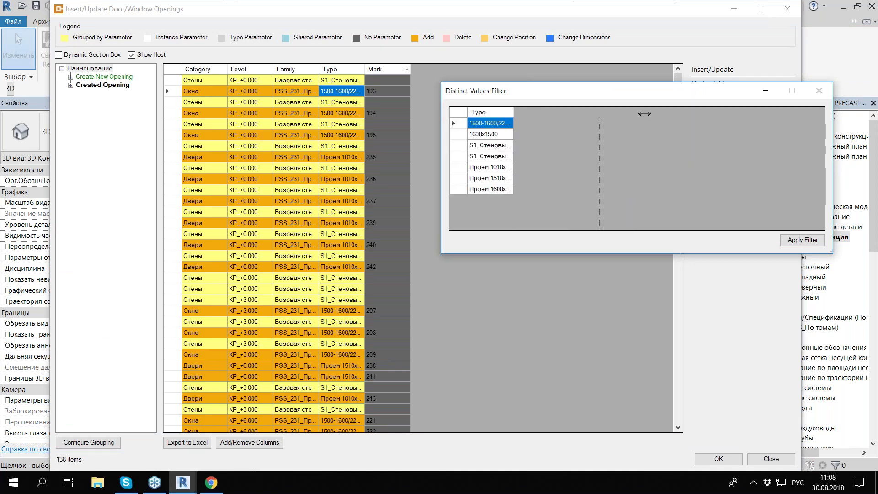
left_click_drag(644, 114, 651, 113)
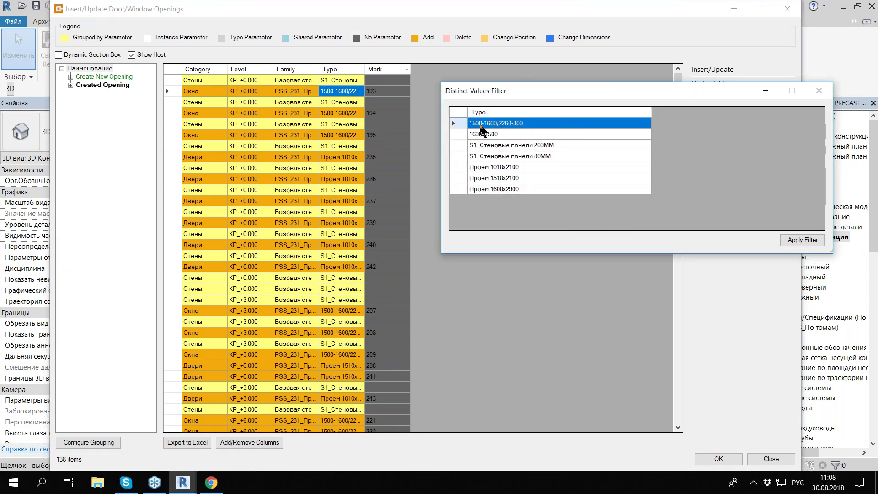
left_click(788, 239)
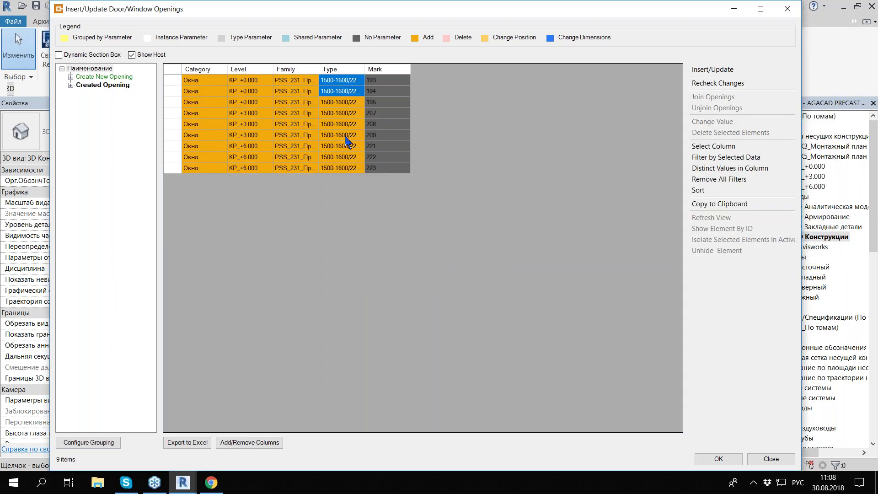
left_click_drag(347, 142, 347, 168)
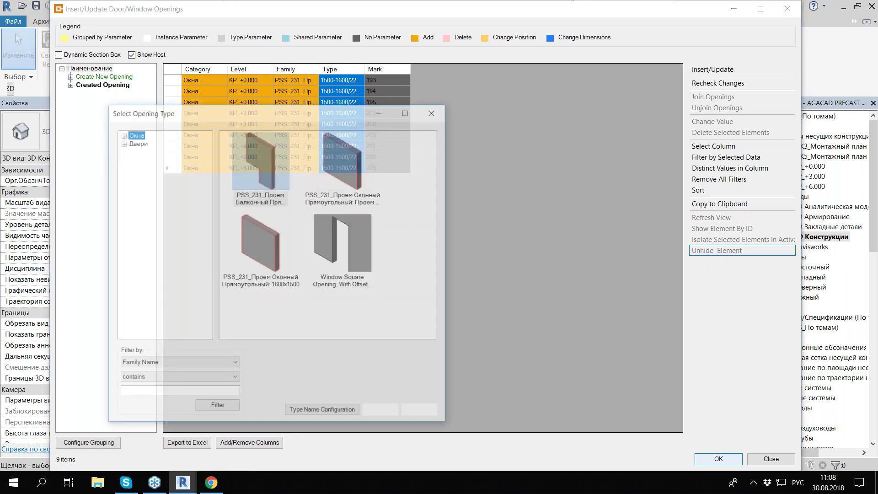
Step: Assign the matching PSS_231 balcony opening type and insert the nine openings
left_click(281, 184)
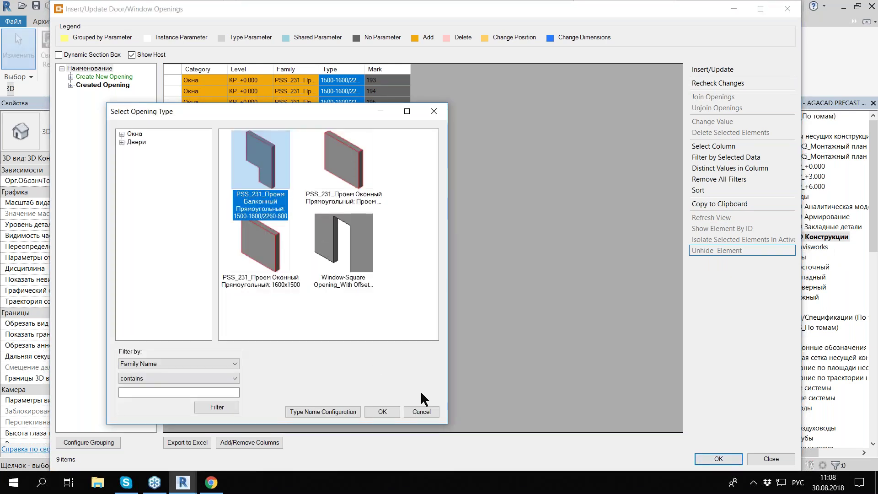
left_click(384, 413)
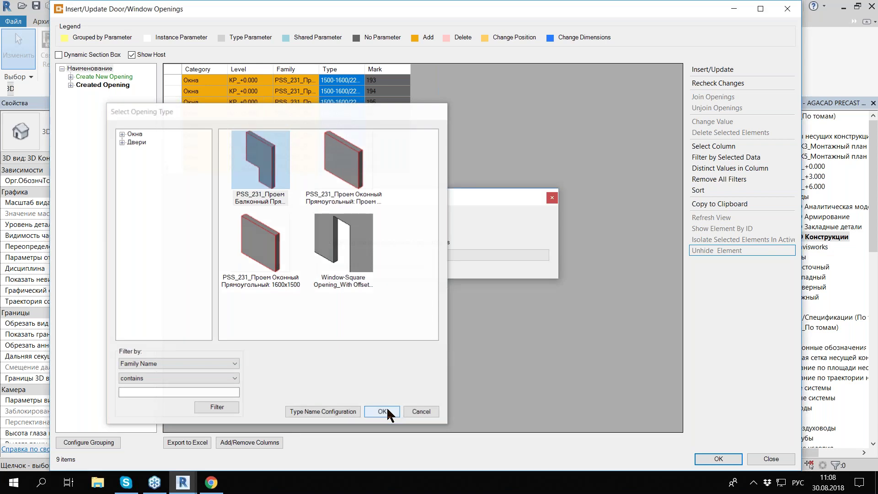
left_click(387, 409)
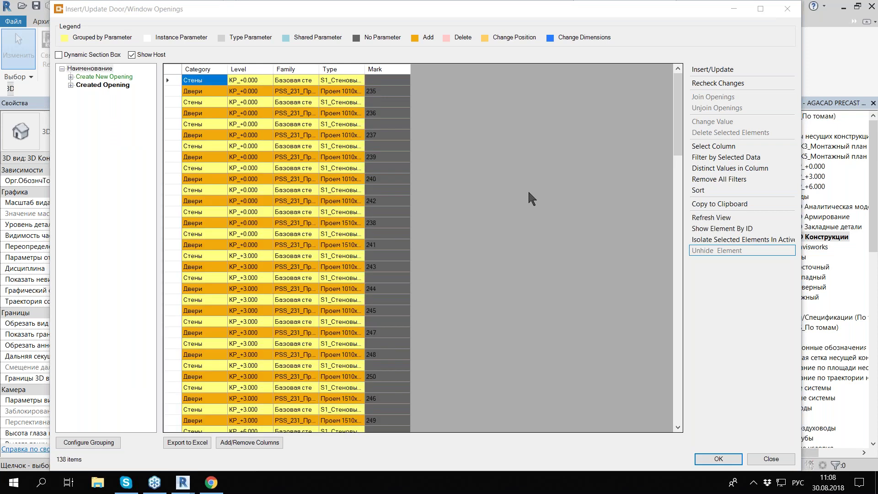
Step: List only the 50 elements under Create New Opening, sorted by type, walls before doors
key("Return")
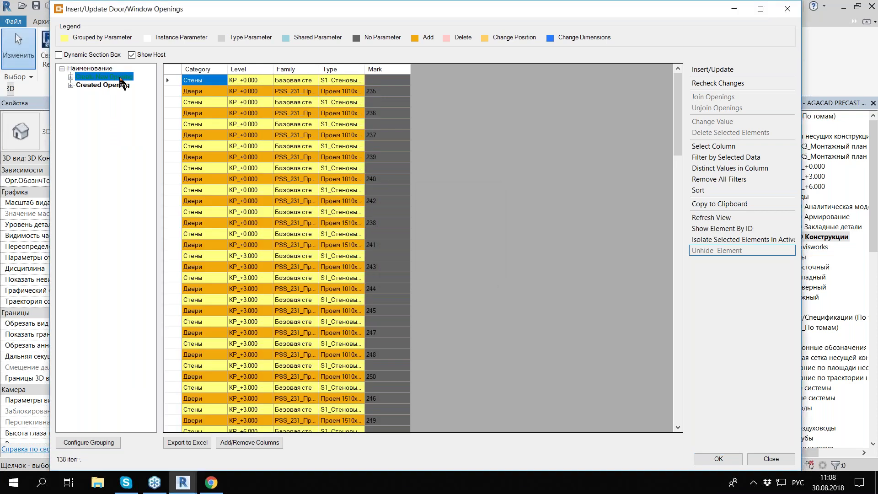
left_click(121, 81)
left_click(763, 173)
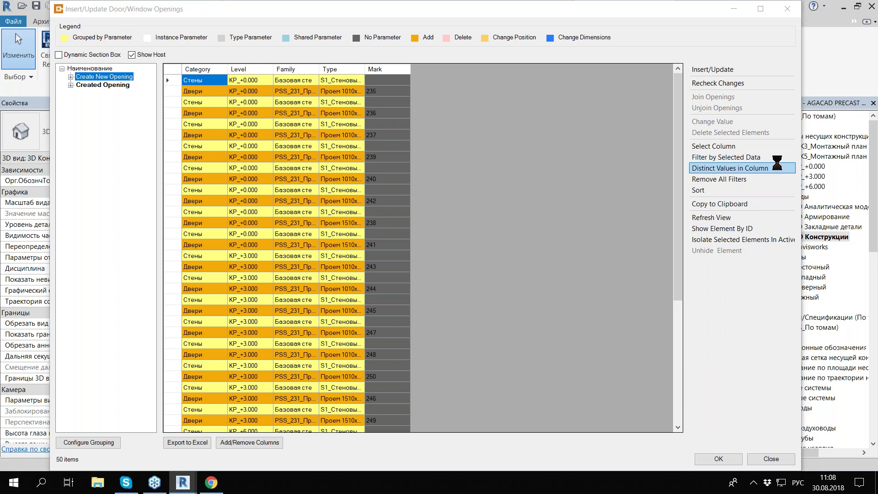
left_click(832, 77)
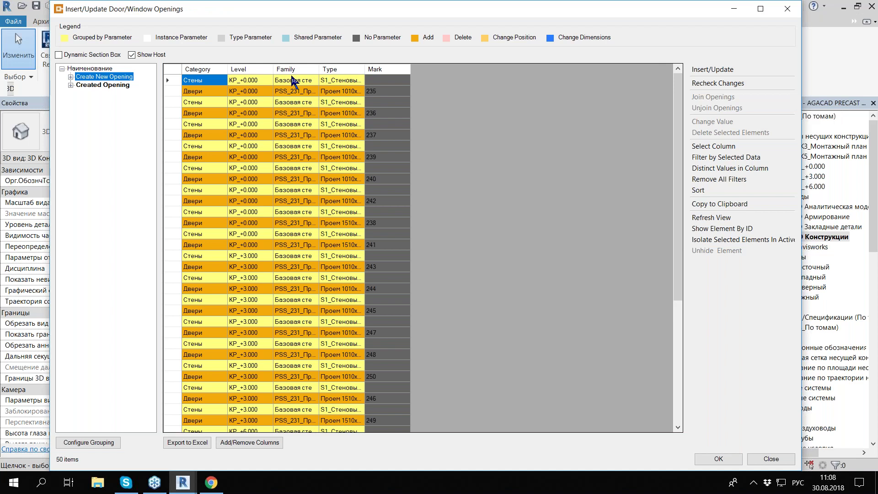
left_click(341, 68)
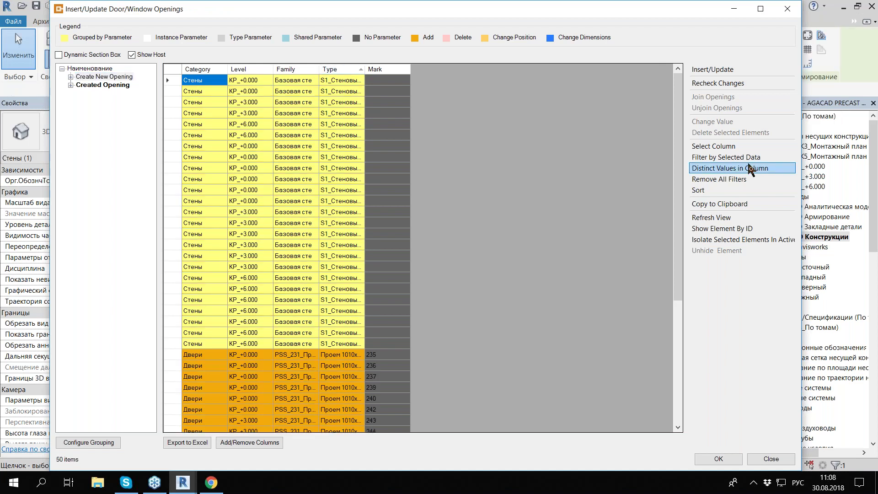
scroll(334, 105, "down", 6)
left_click(333, 157)
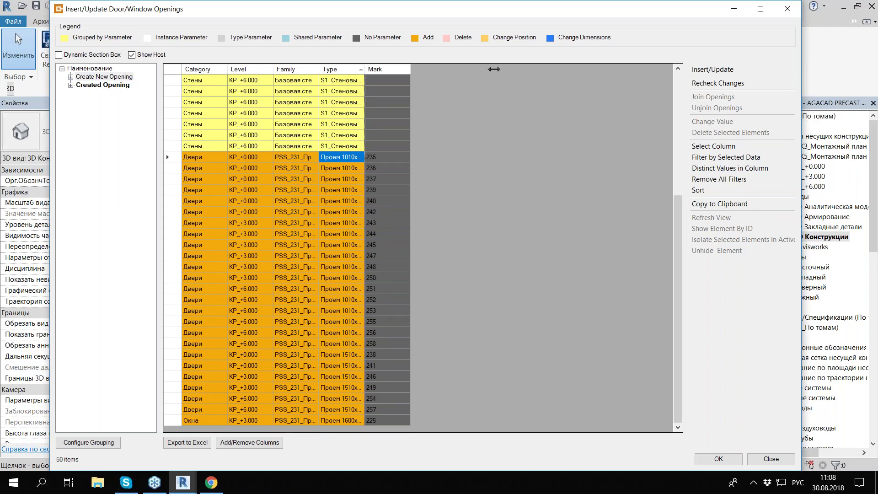
Step: Widen the Type column and select Type cells from door 235 down to window 225
left_click_drag(494, 69, 517, 69)
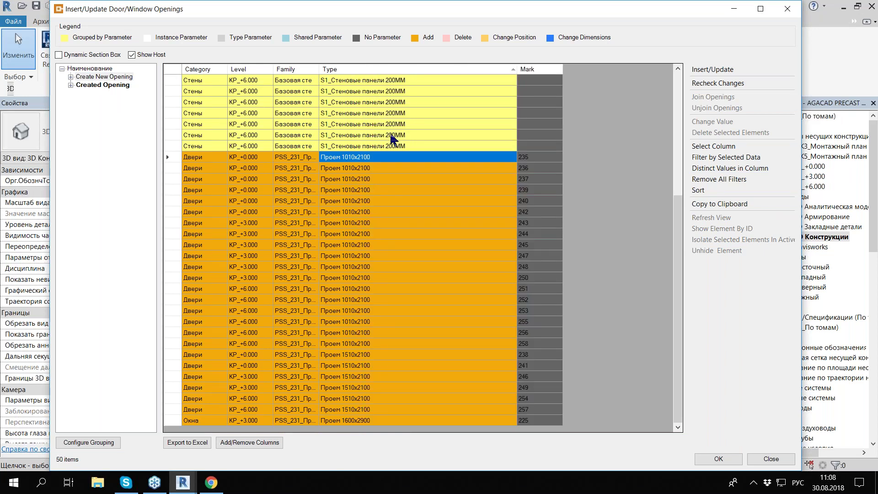
left_click(393, 420, "shift")
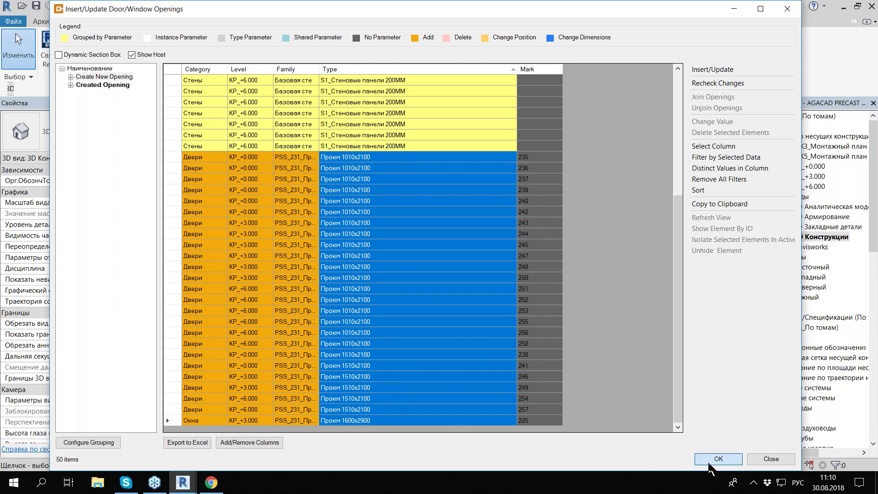
Step: Insert openings for the selected doors and window with the default type, then close the table
left_click(708, 455)
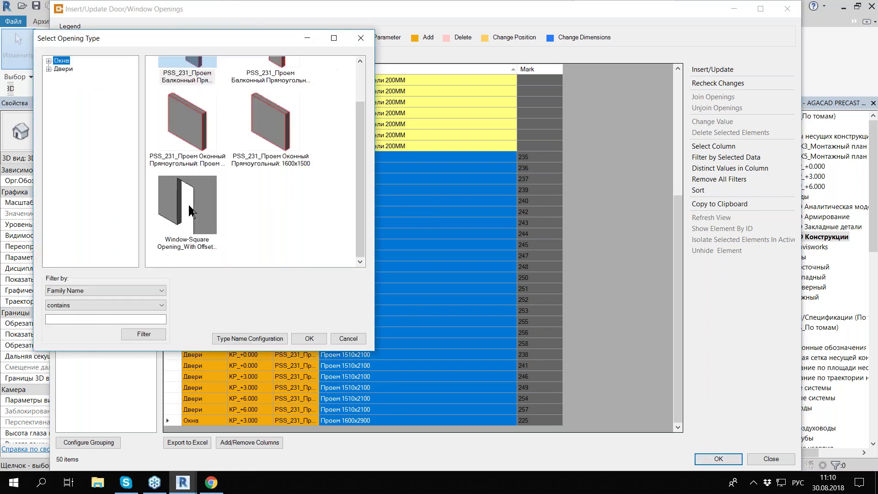
left_click(307, 337)
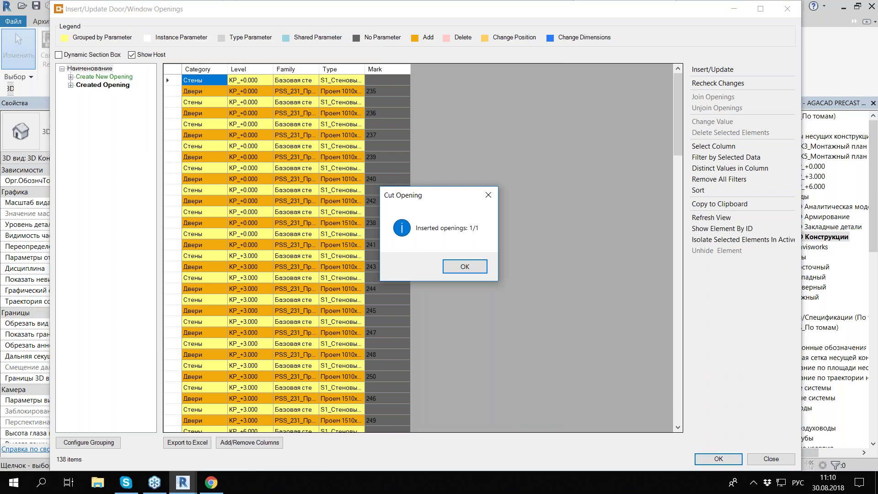
left_click(482, 267)
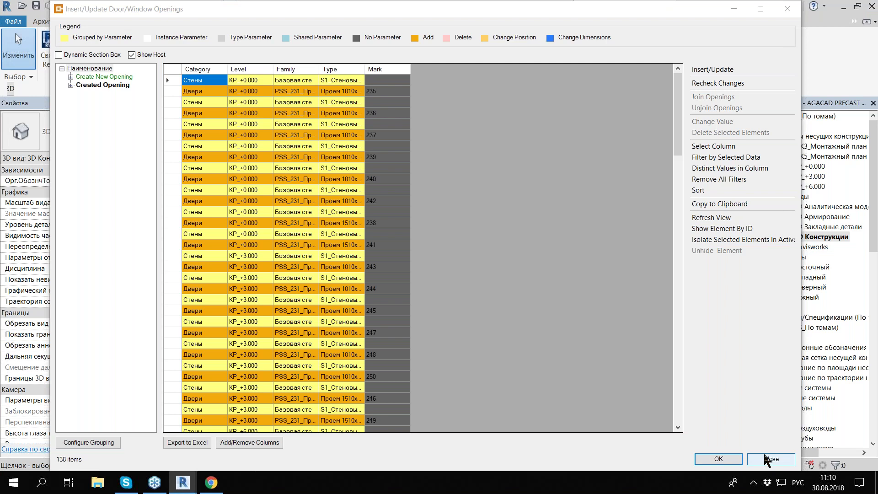
left_click(768, 462)
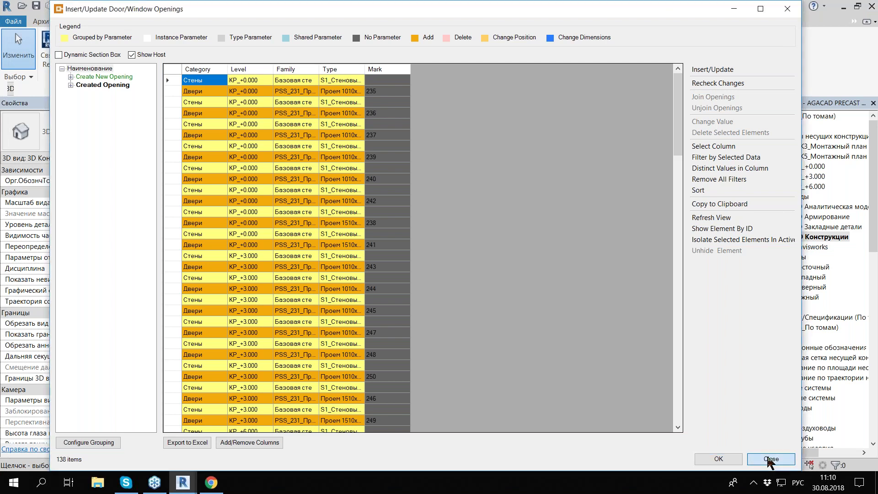
left_click(770, 460)
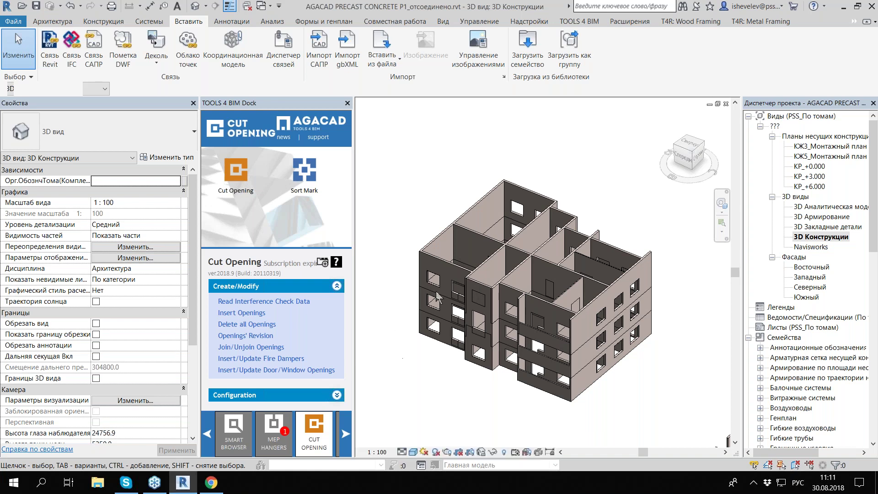
scroll(420, 297, "up", 8)
middle_click_drag(421, 298, 392, 350, "shift")
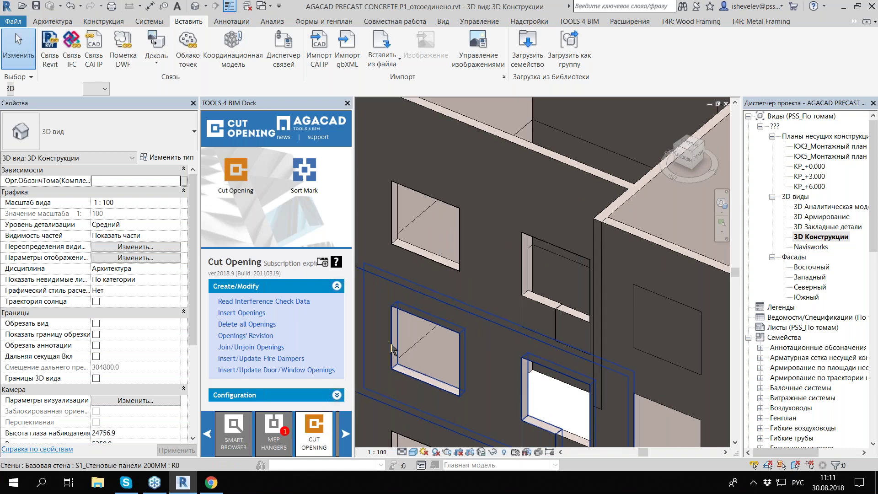
key("Tab")
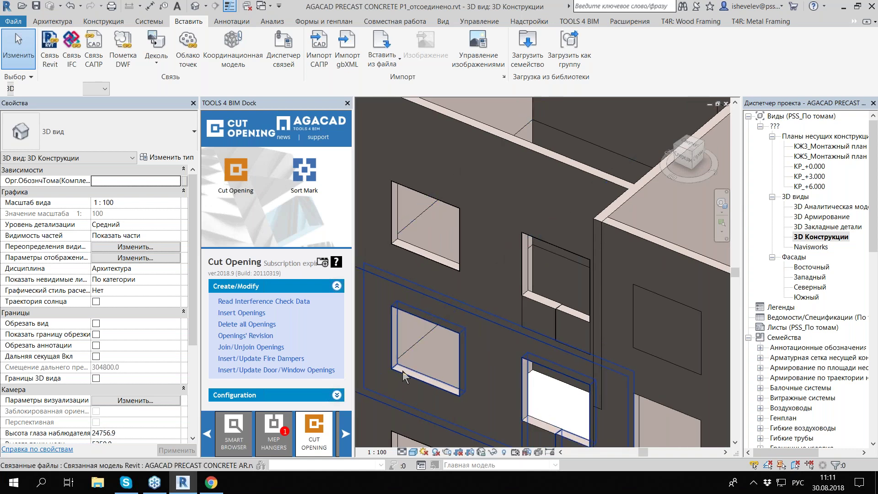
left_click(404, 376)
scroll(403, 376, "down", 5)
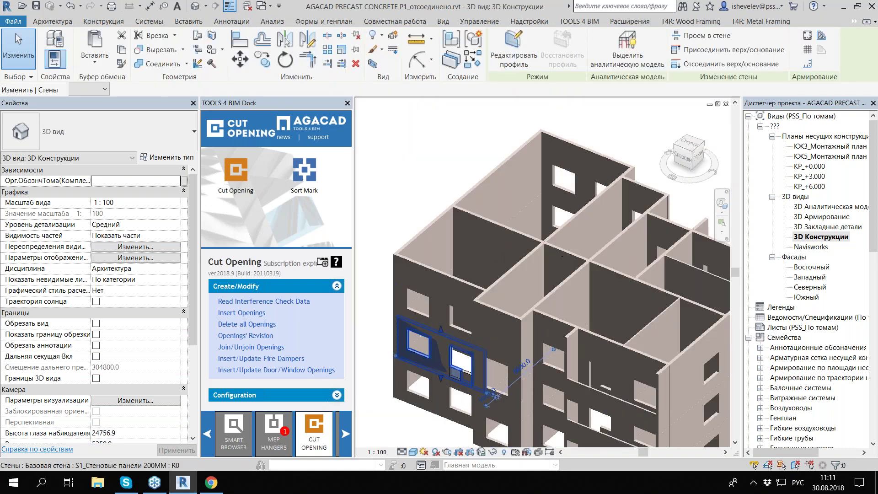
scroll(432, 296, "down", 5)
left_click(545, 248)
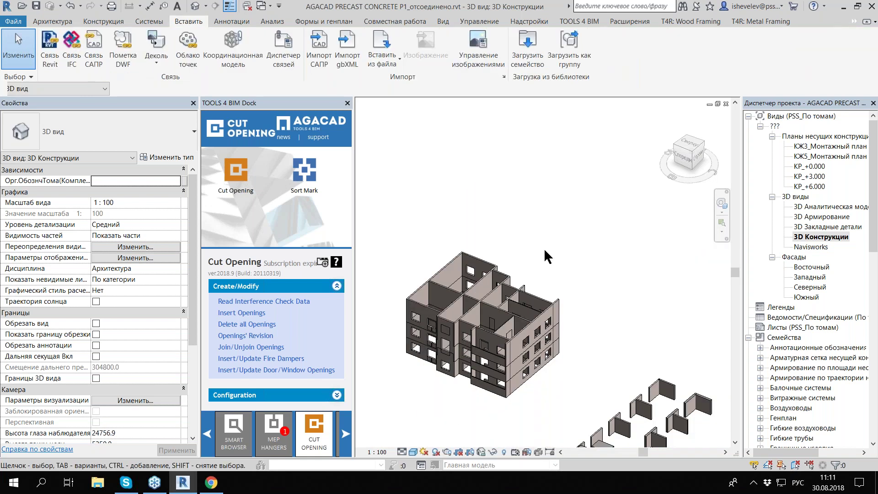
key("Tab")
scroll(559, 347, "up", 4)
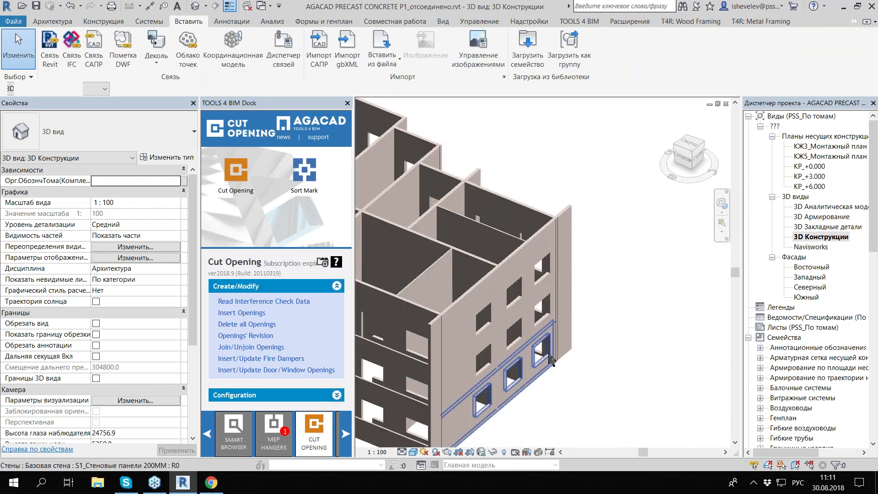
scroll(550, 359, "up", 4)
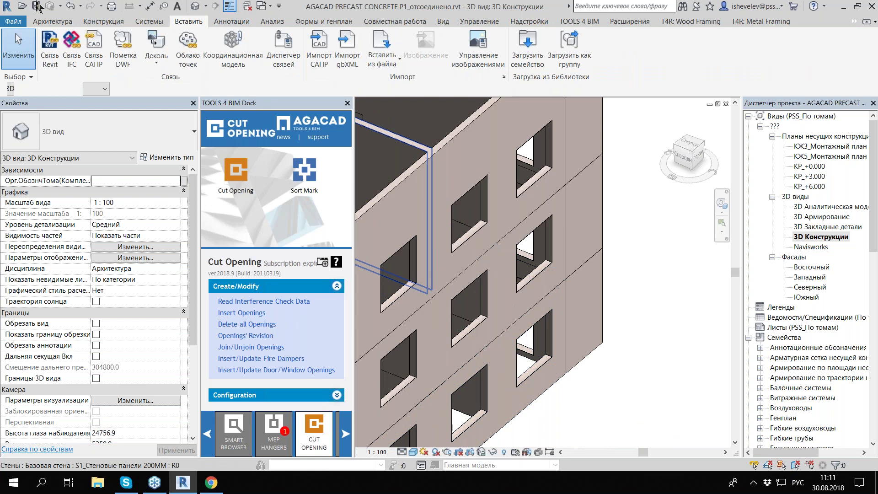
scroll(316, 28, "down", 5)
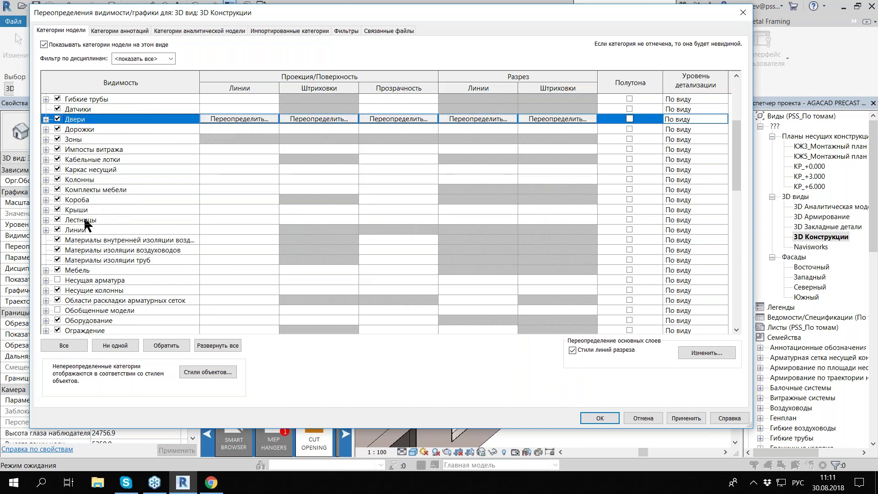
Step: Turn on the Окна category in Visibility/Graphics and select a window opening in the 3D view
scroll(84, 229, "down", 3)
left_click(74, 270)
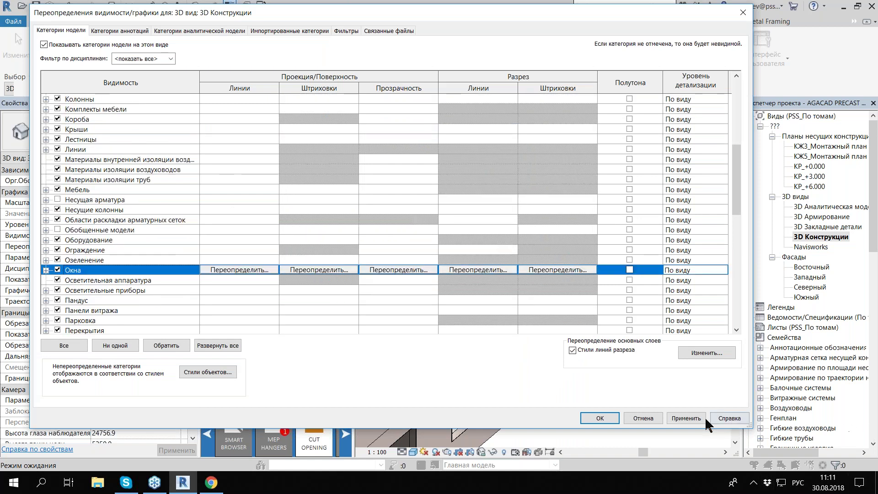
left_click(689, 418)
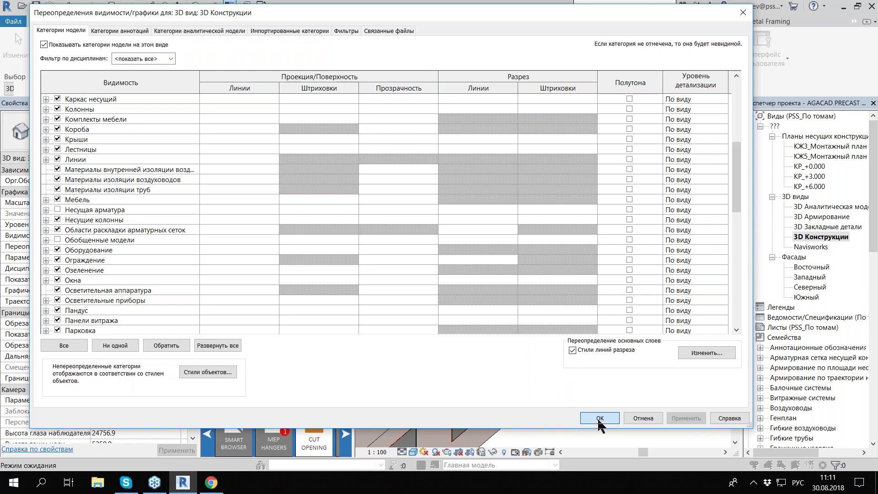
left_click(600, 418)
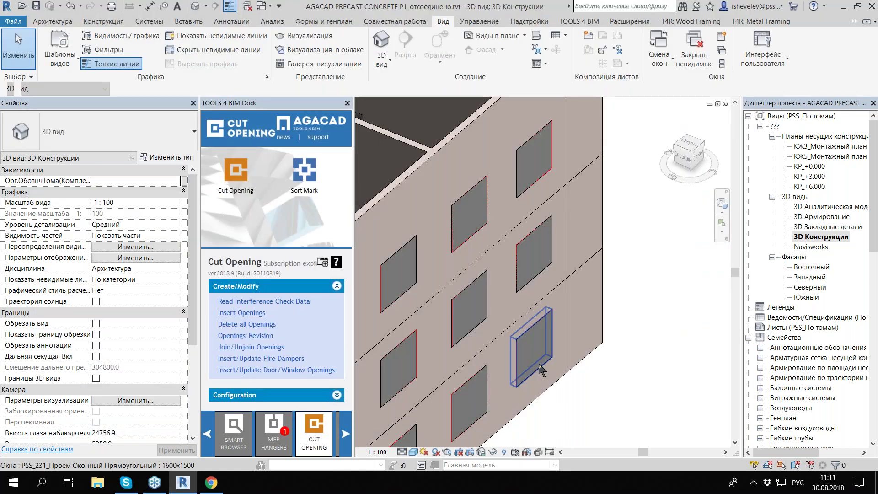
left_click(539, 364)
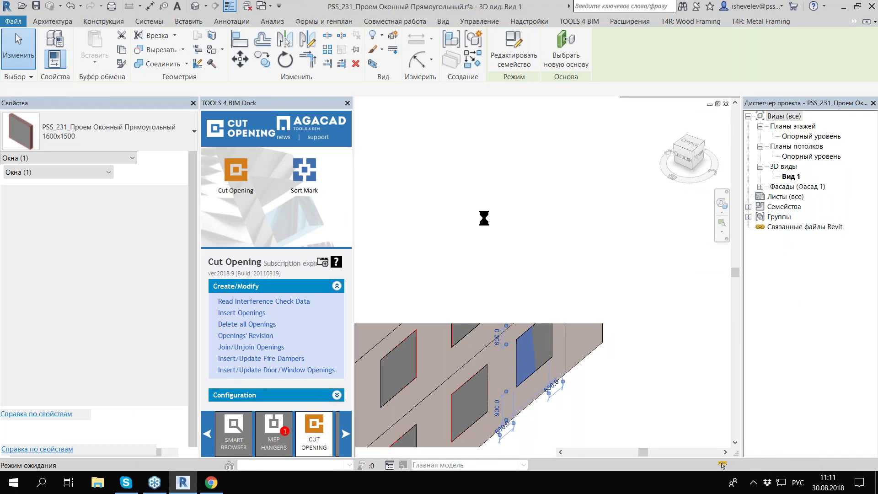
Step: Open the family's Опорный уровень plan and zoom to check the l = 10 offsets
double_click(821, 137)
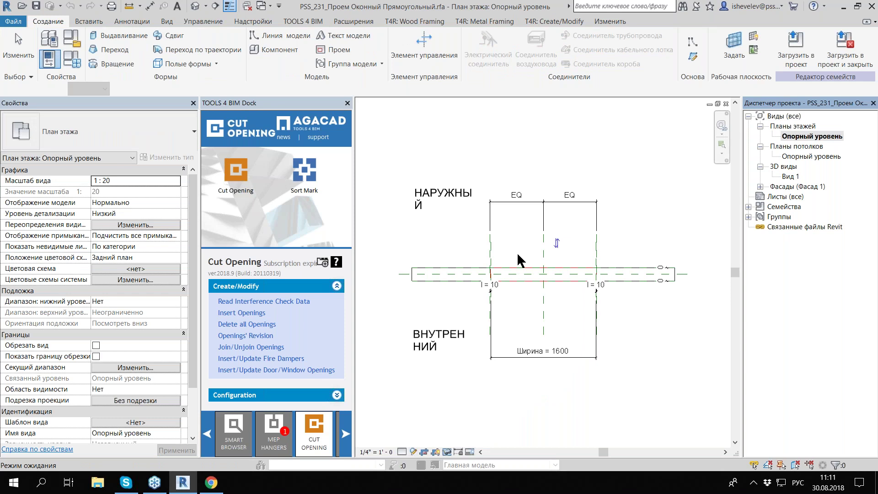
scroll(517, 255, "up", 5)
scroll(507, 293, "up", 1)
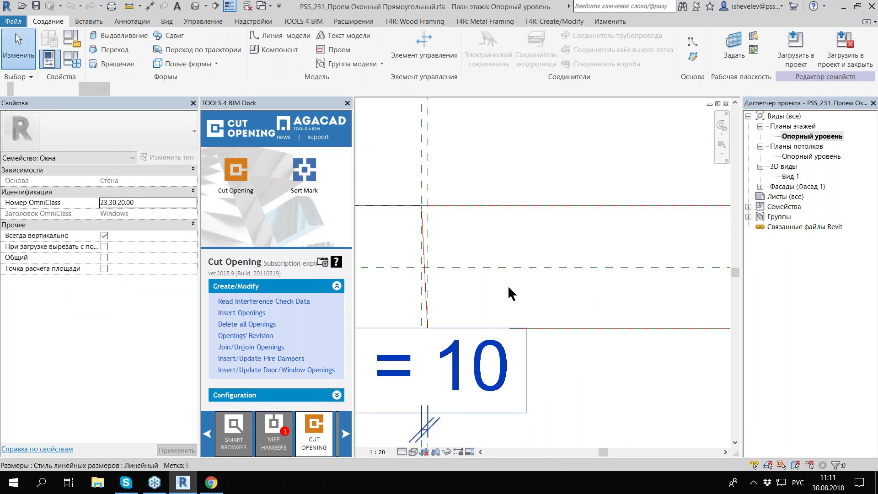
scroll(479, 333, "down", 2)
scroll(477, 325, "down", 3)
scroll(622, 311, "up", 3)
scroll(618, 298, "up", 1)
scroll(617, 292, "up", 2)
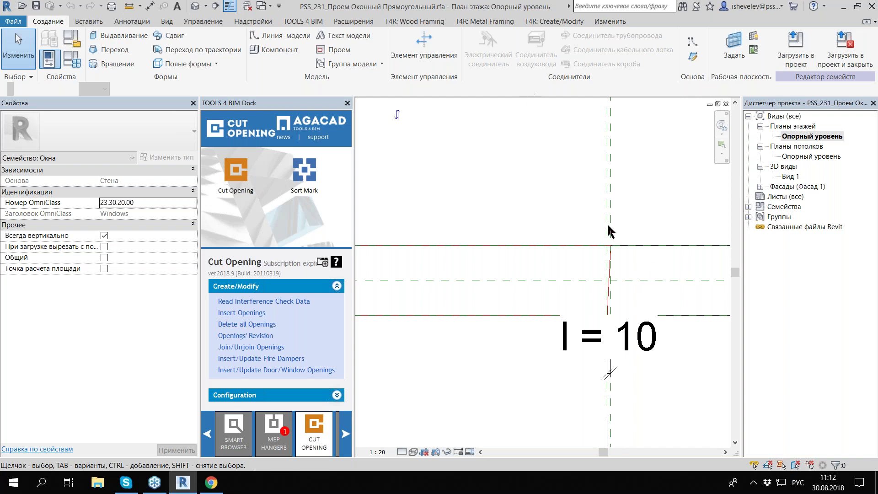
Step: Close the window family views without saving, answering Нет
left_click(727, 104)
left_click(727, 104)
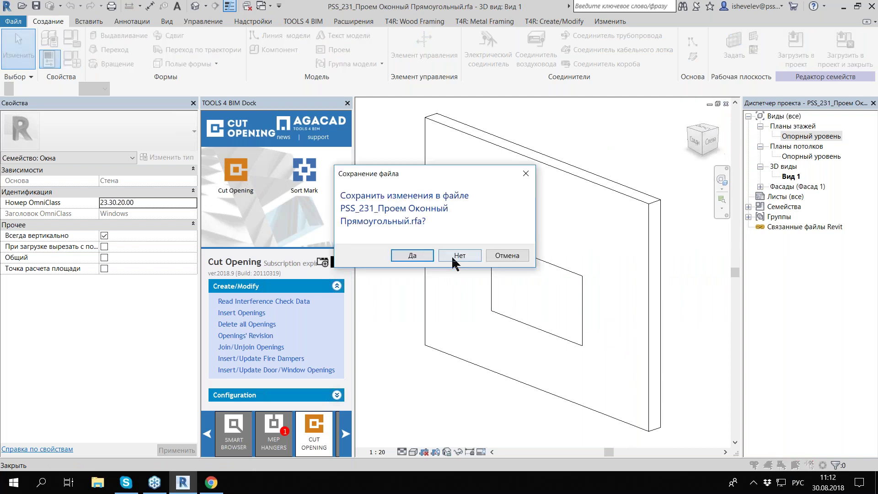
left_click(453, 259)
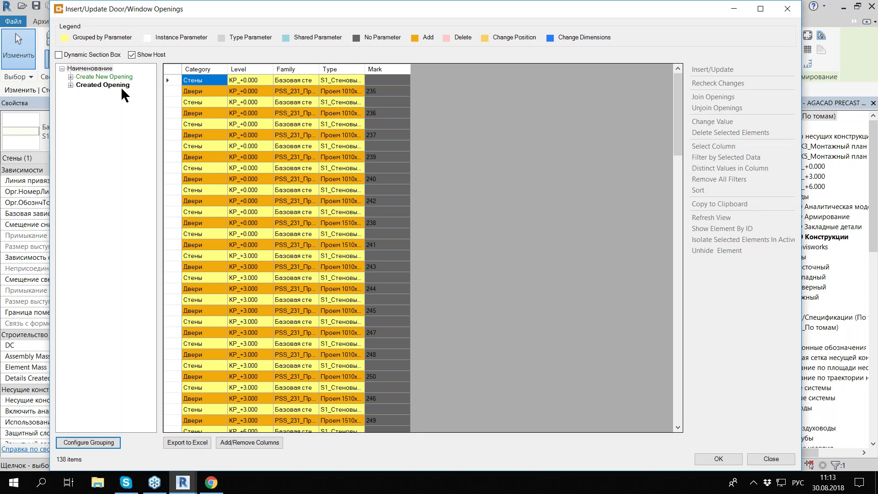
left_click(122, 90)
left_click(71, 85)
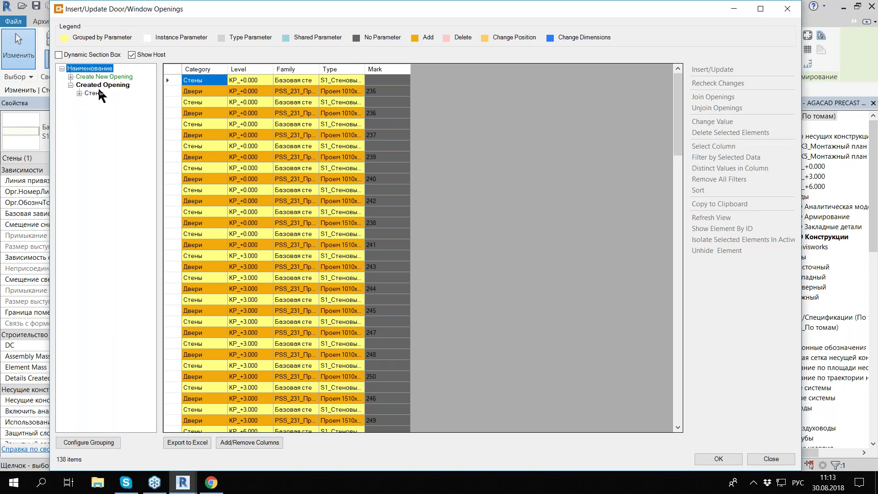
left_click(96, 94)
left_click(79, 86)
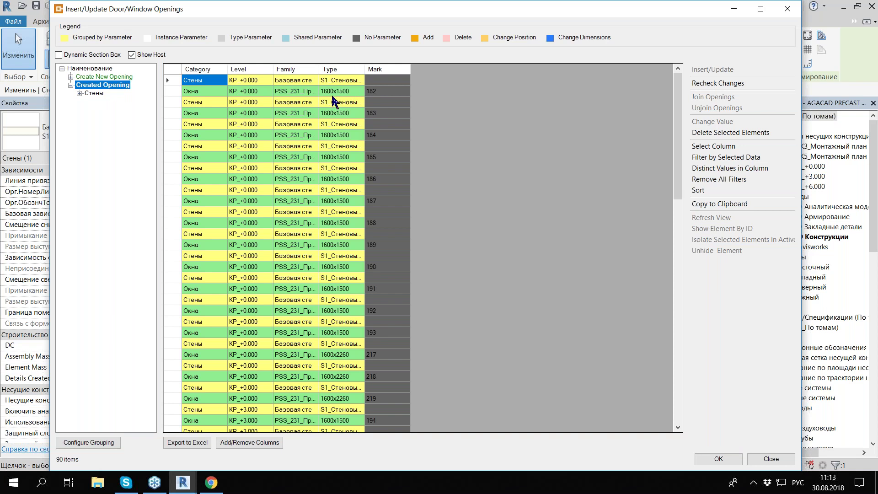
left_click(342, 93)
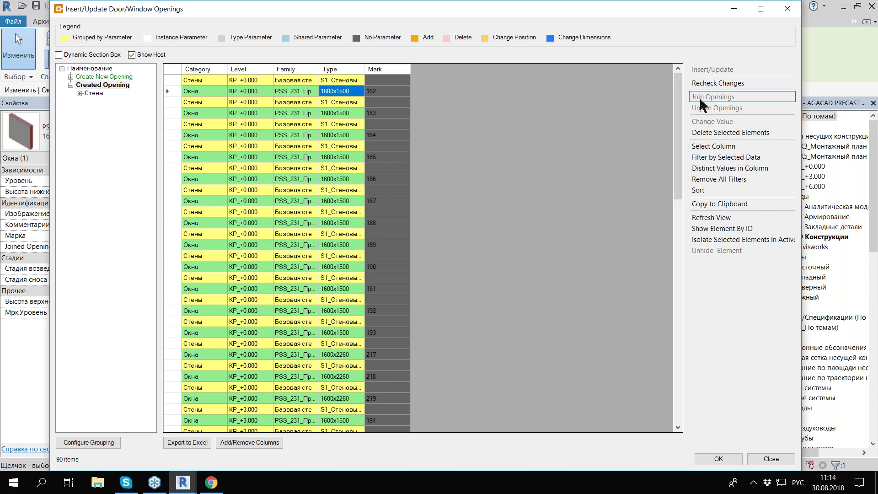
left_click(787, 8)
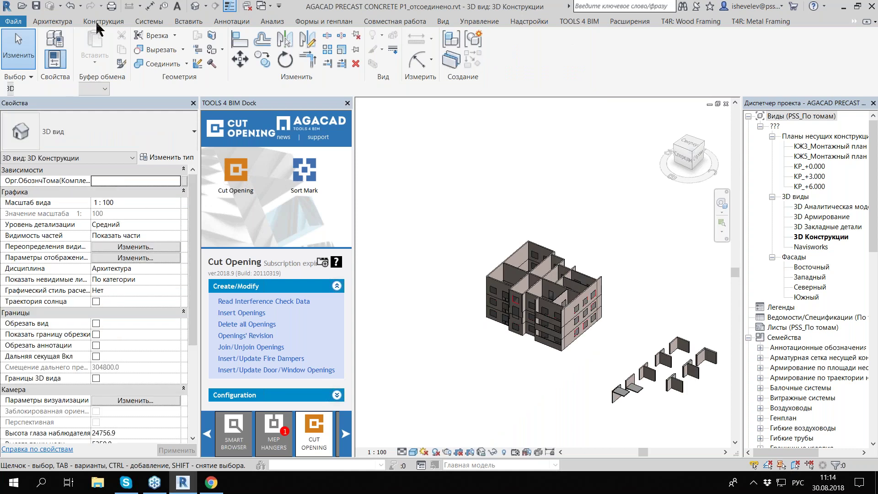
Step: Unload the linked AGACAD precast model through Insert > Manage Links
left_click(188, 22)
left_click(274, 55)
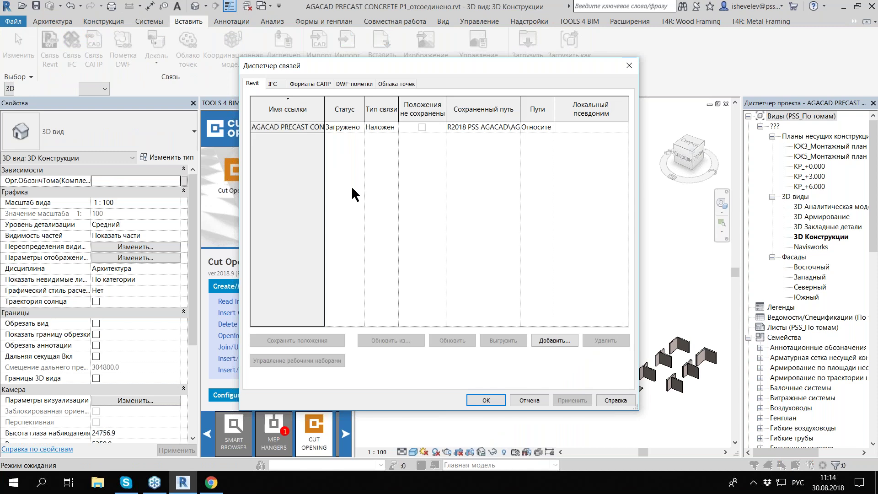
left_click(352, 127)
left_click(494, 341)
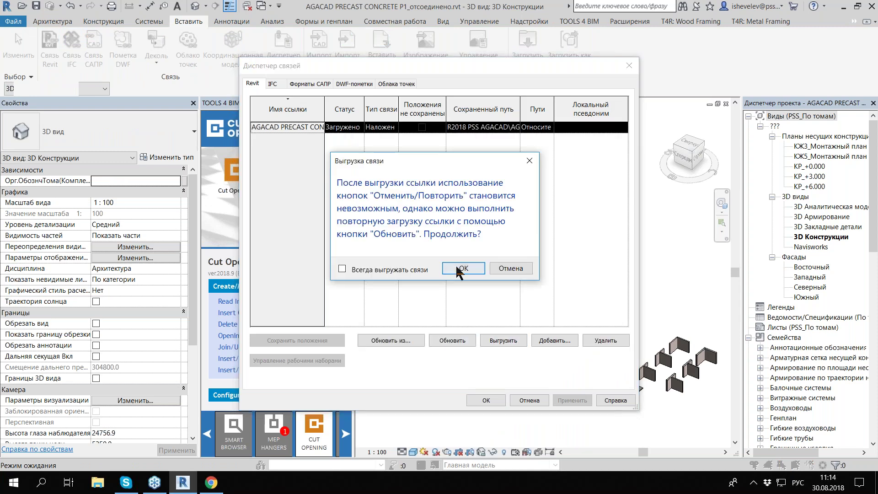
left_click(456, 266)
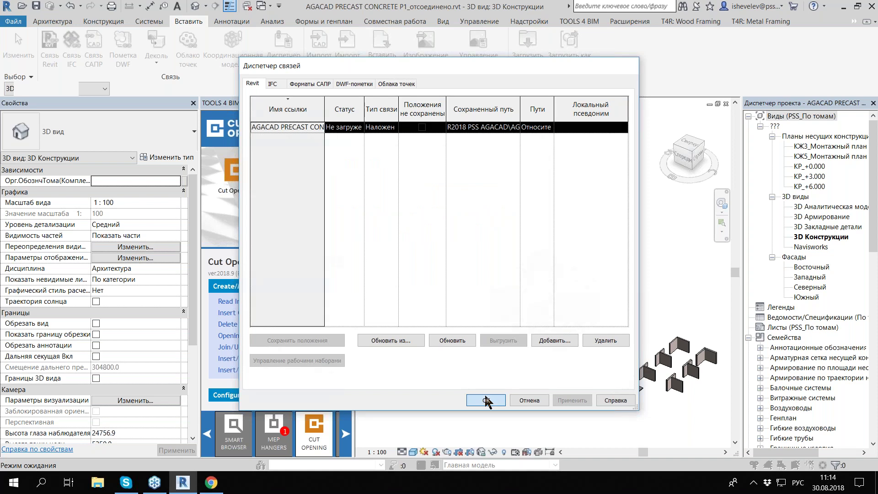
left_click(486, 400)
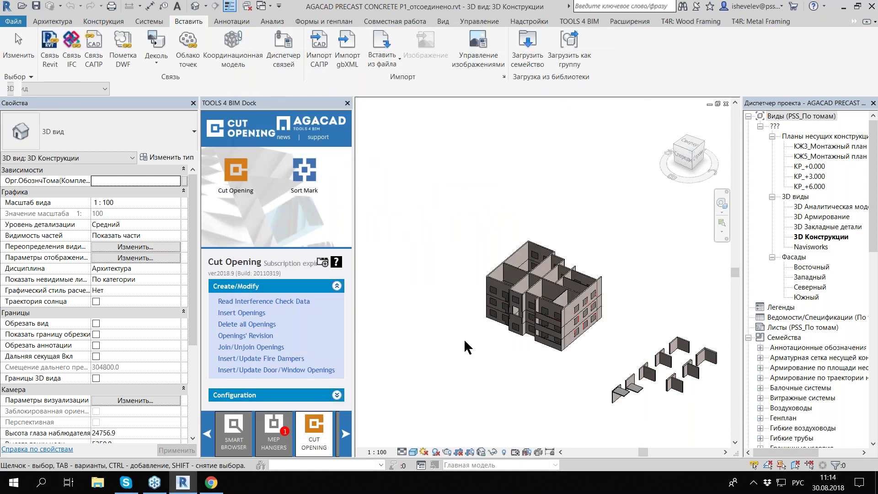
scroll(464, 338, "up", 2)
scroll(121, 39, "down", 5)
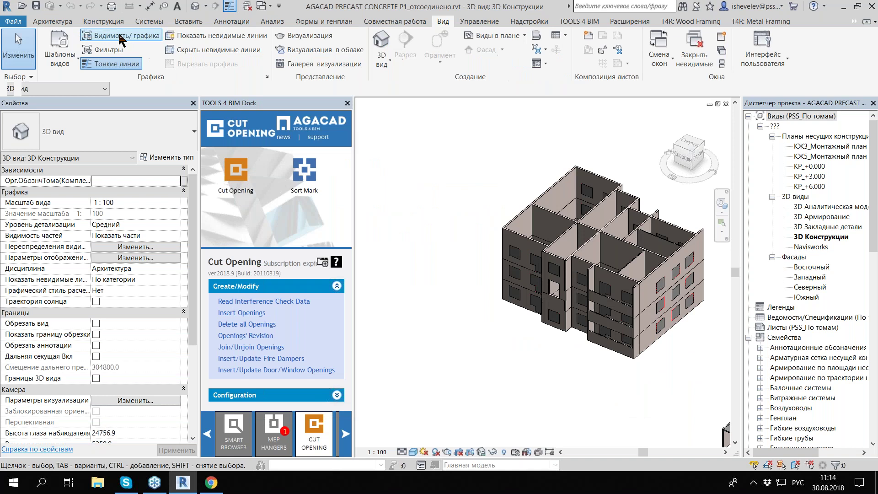
Step: Uncheck the Двери subcategory PSS_Заполнение пустот in the 3D view's Visibility/Graphics and apply
left_click(121, 36)
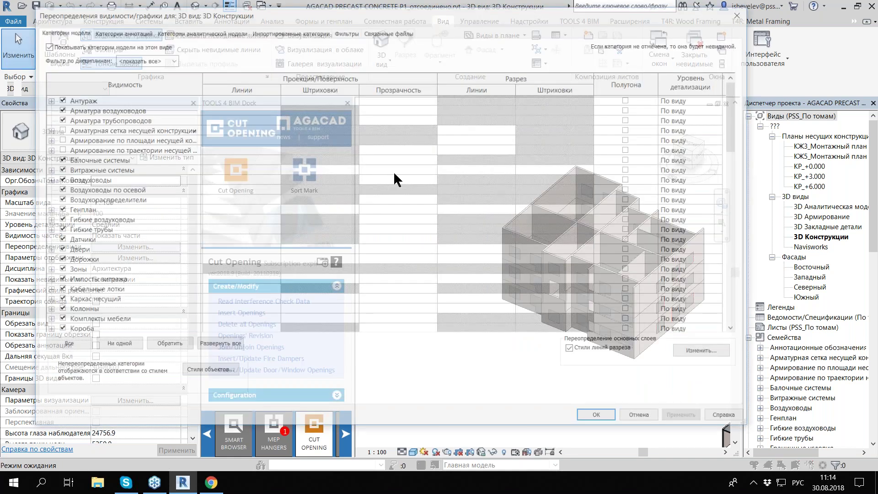
scroll(69, 321, "down", 10)
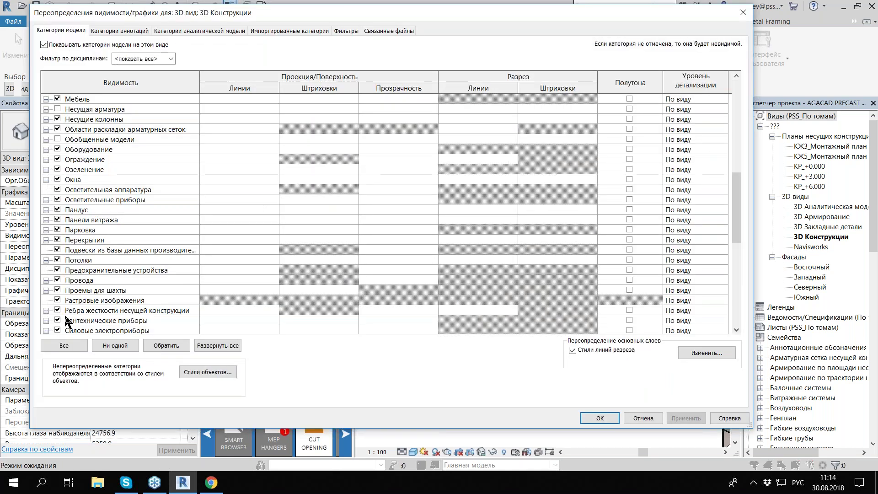
left_click(47, 183)
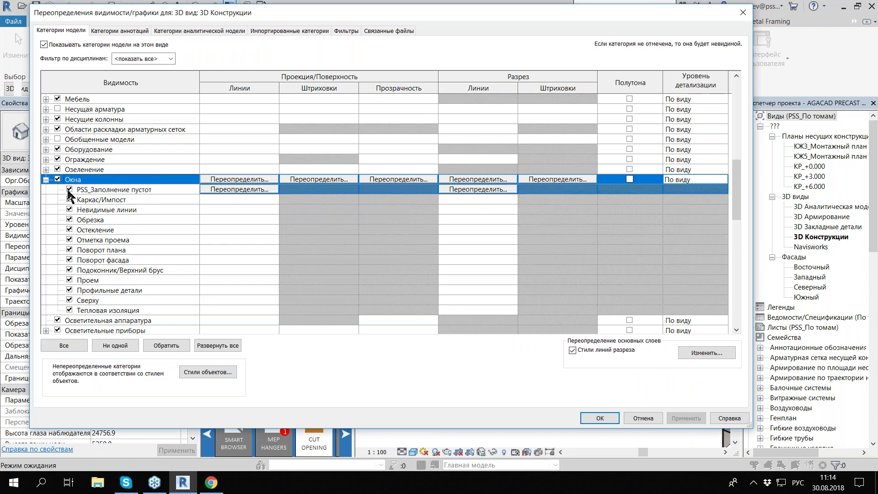
left_click(68, 189)
scroll(50, 164, "up", 4)
scroll(48, 160, "up", 3)
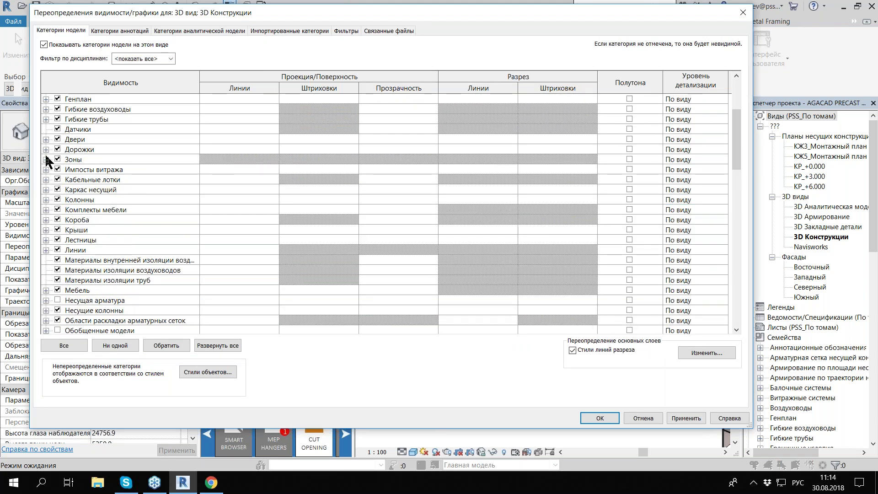
left_click(46, 130)
left_click(70, 139)
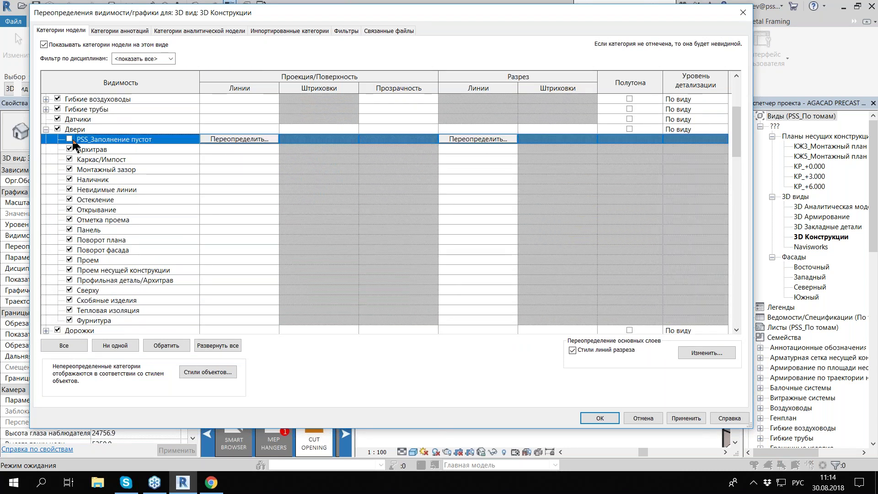
left_click(683, 418)
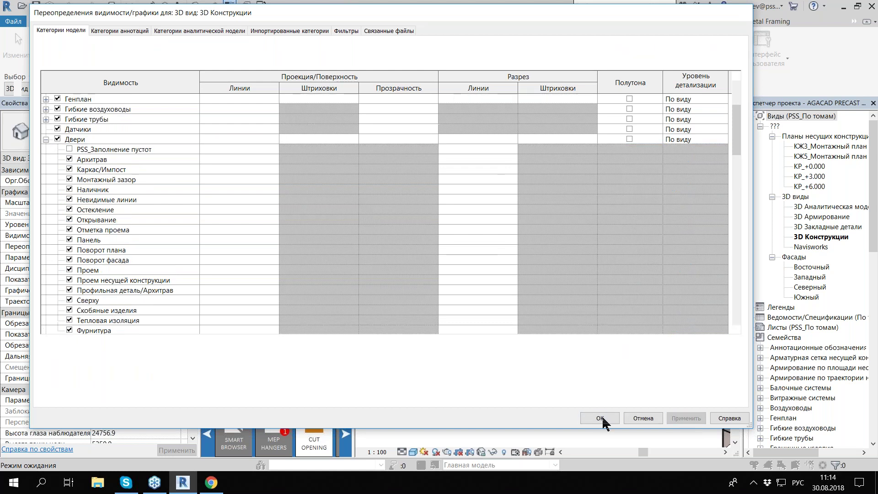
left_click(602, 419)
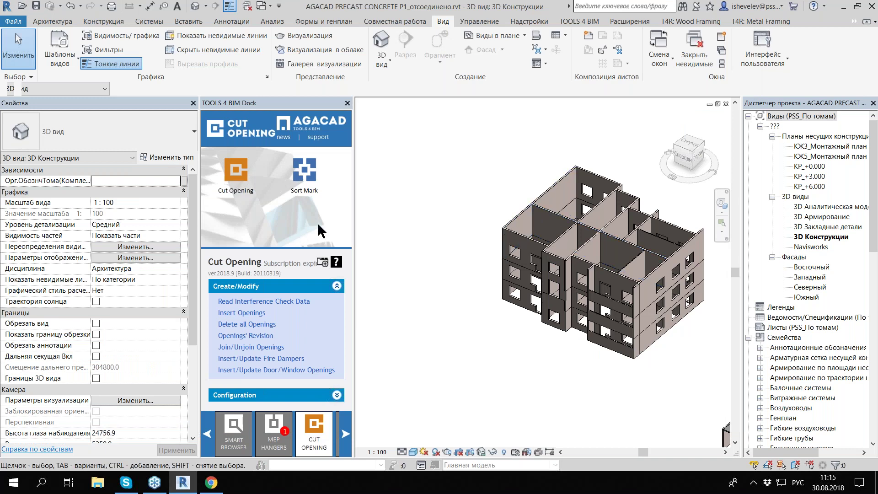
Step: Open the КР_+0.000 plan and page the AGACAD dock to the Precast Concrete toolset
double_click(809, 166)
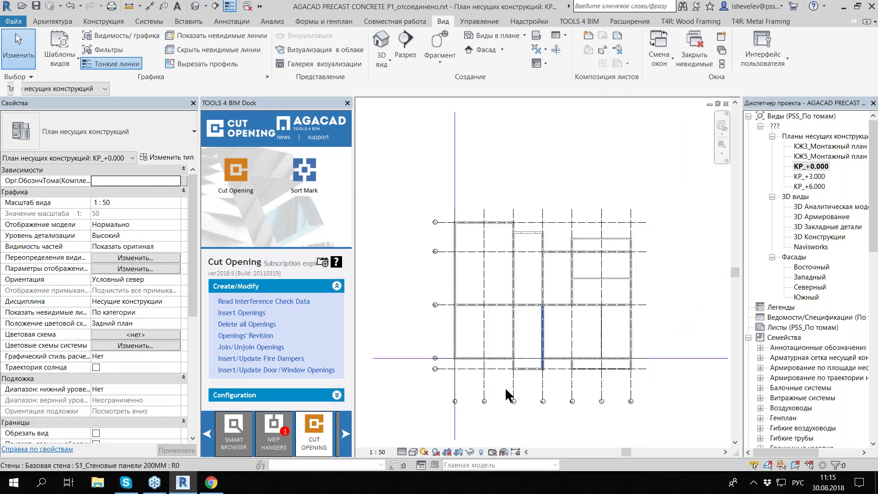
left_click(208, 439)
left_click(208, 443)
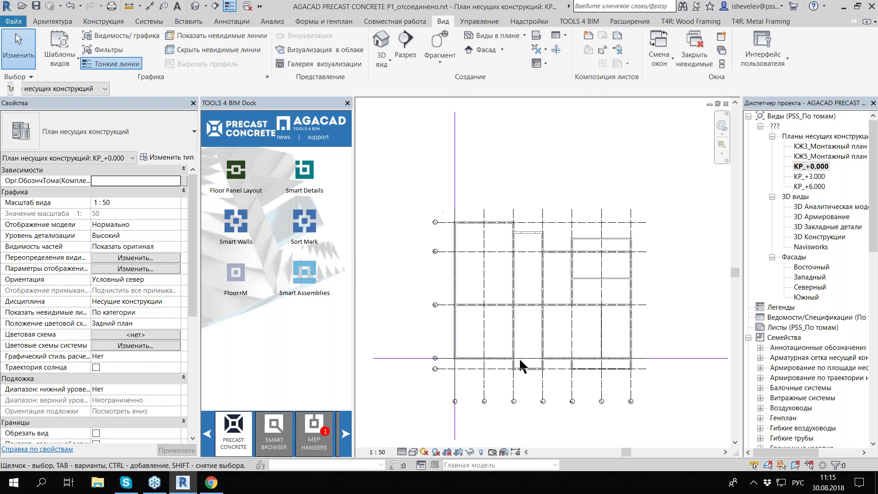
Step: Select the horizontal precast wall and expand the Smart Walls Split Walls options
scroll(524, 389, "down", 2)
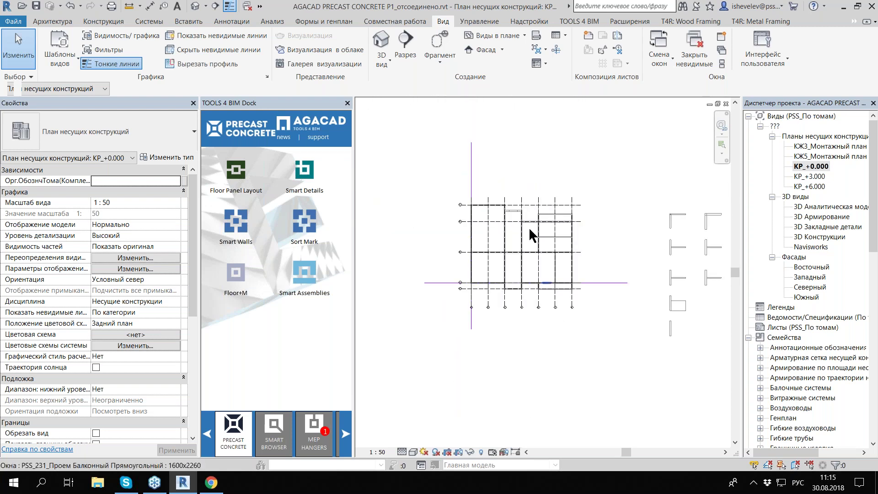
scroll(528, 227, "up", 2)
scroll(507, 296, "up", 3)
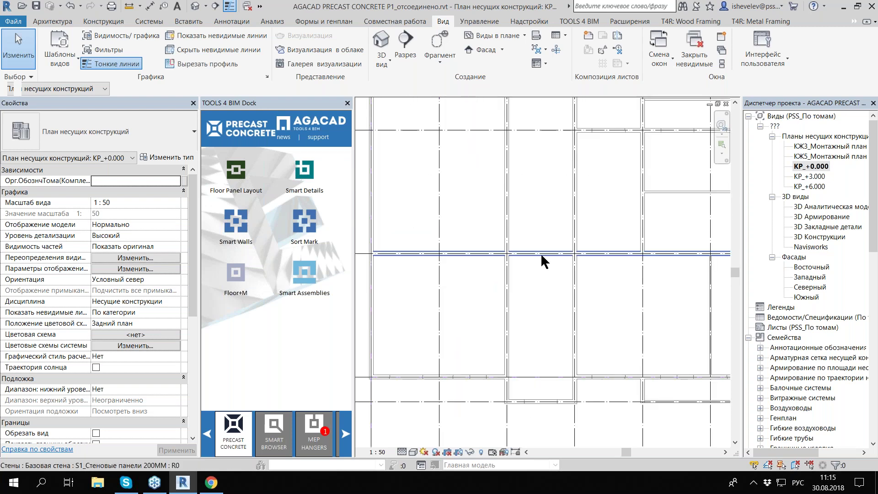
left_click(541, 254)
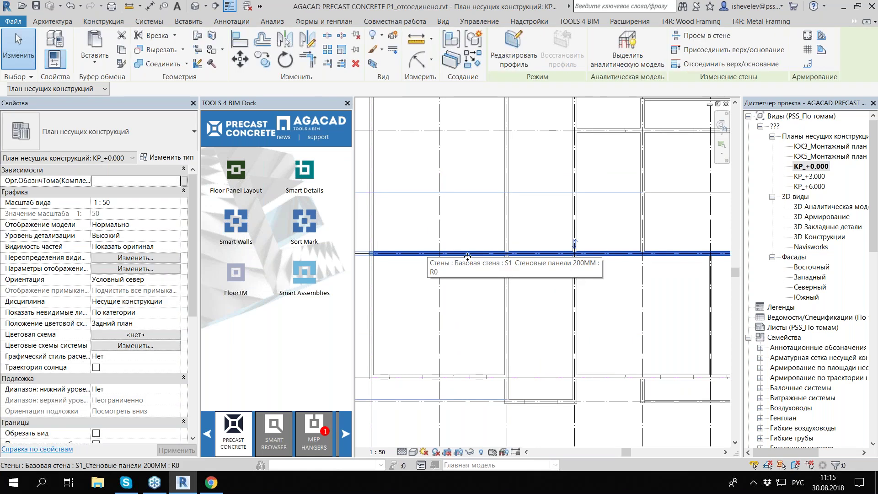
left_click(468, 255)
scroll(641, 254, "down", 1)
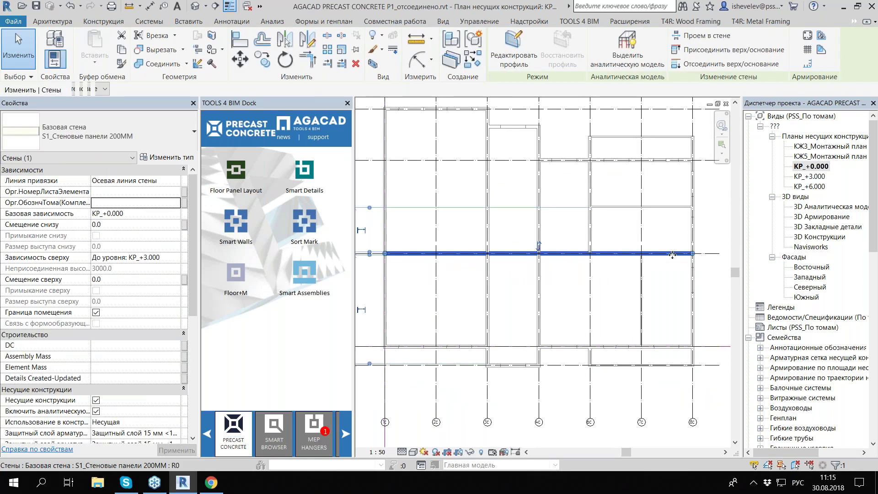
left_click(236, 221)
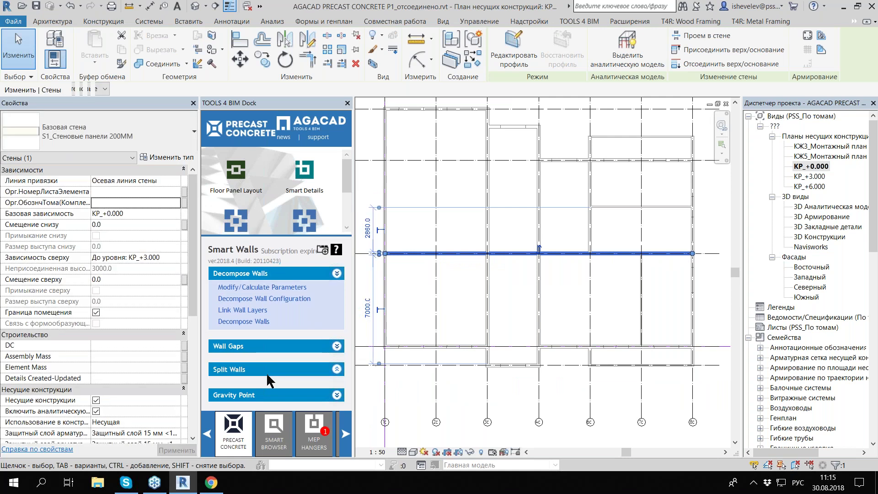
left_click(266, 373)
left_click(253, 371)
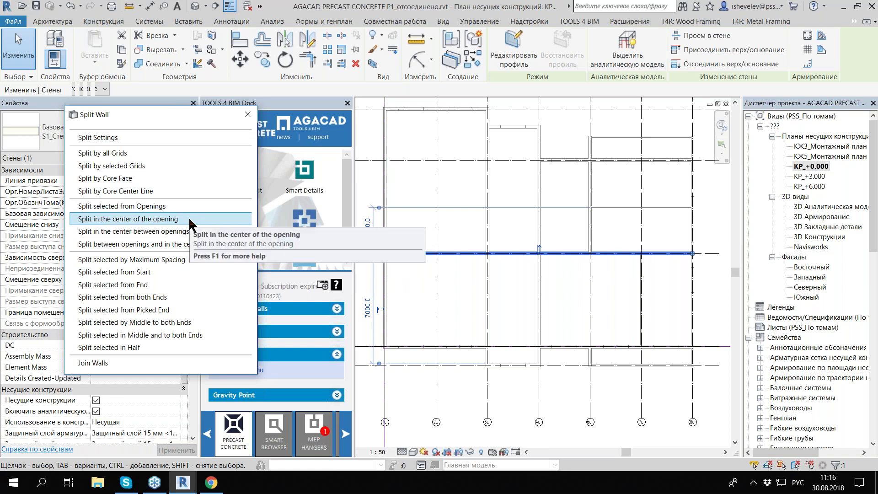
Step: Split the horizontal wall by core centre line, using the crossing vertical wall as splitter
left_click(105, 194)
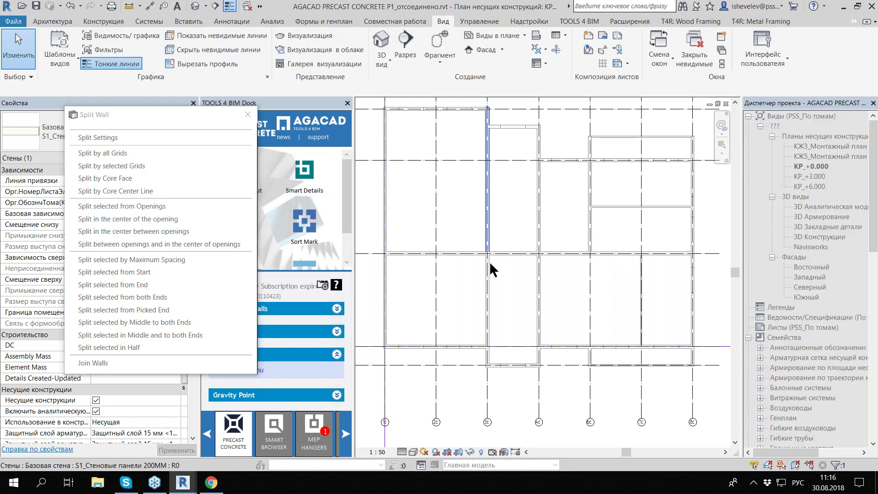
scroll(492, 270, "up", 3)
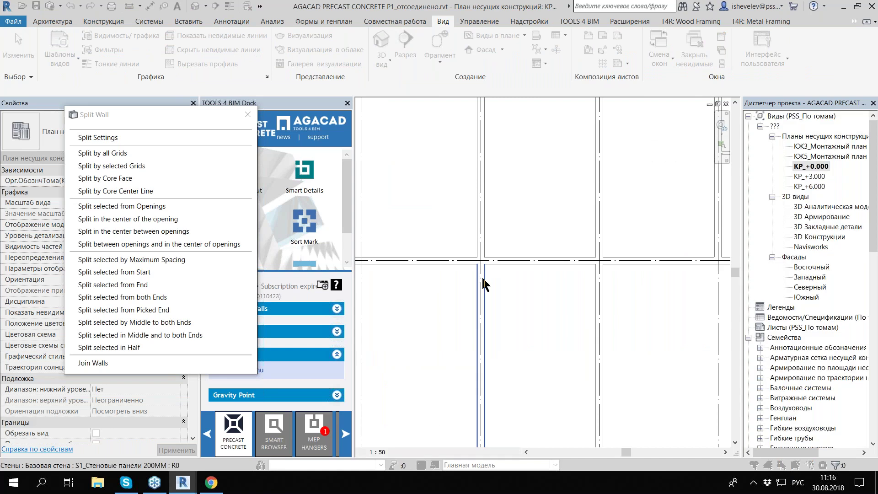
left_click(494, 263)
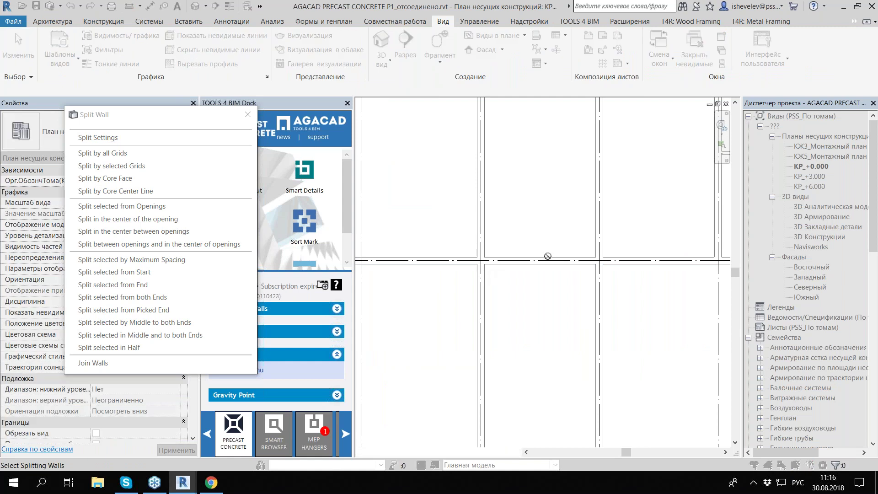
left_click(498, 262)
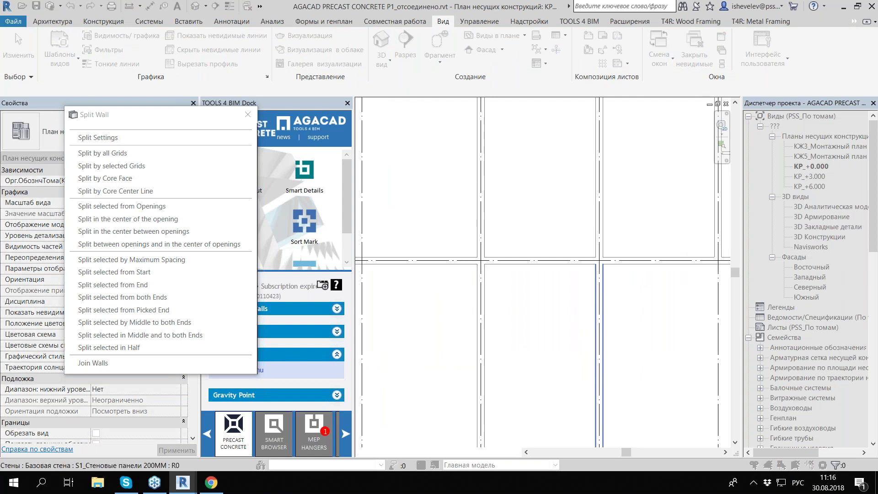
scroll(613, 301, "down", 2)
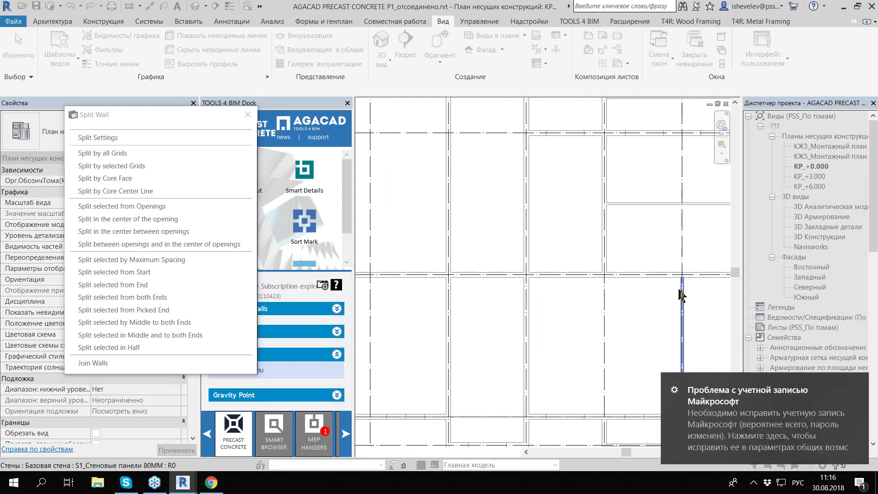
left_click(526, 317)
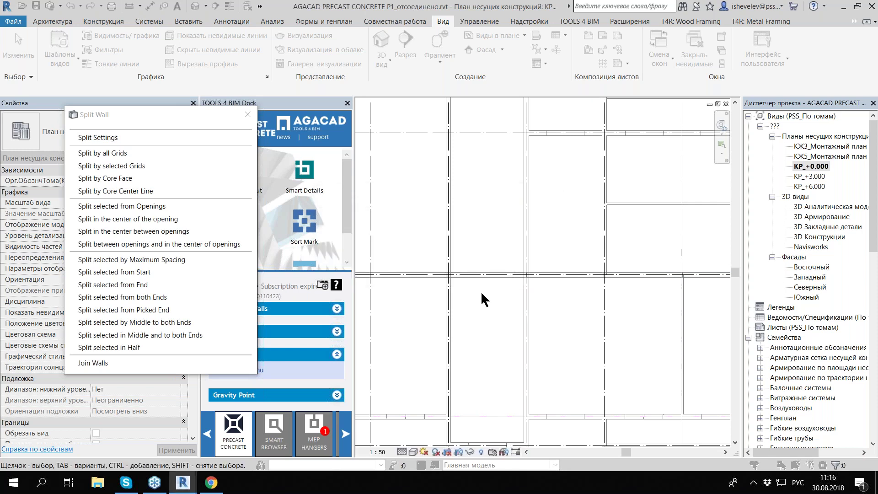
scroll(498, 274, "up", 5)
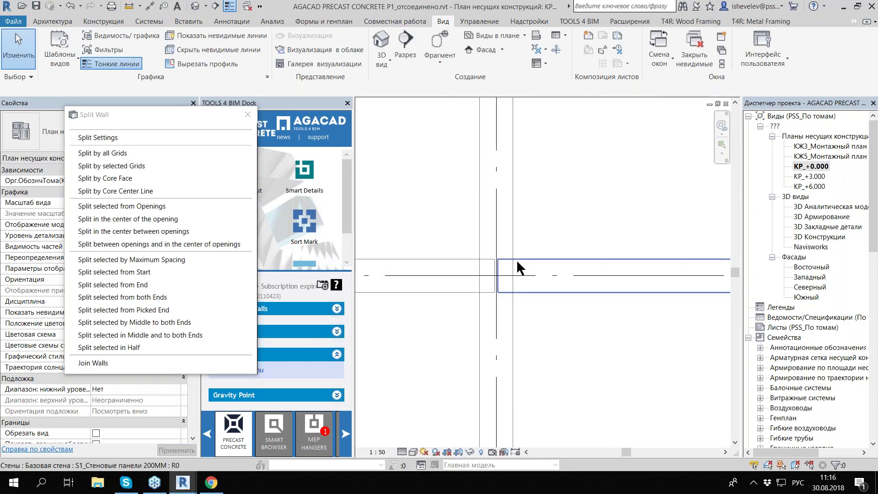
left_click(517, 259)
scroll(498, 248, "up", 3)
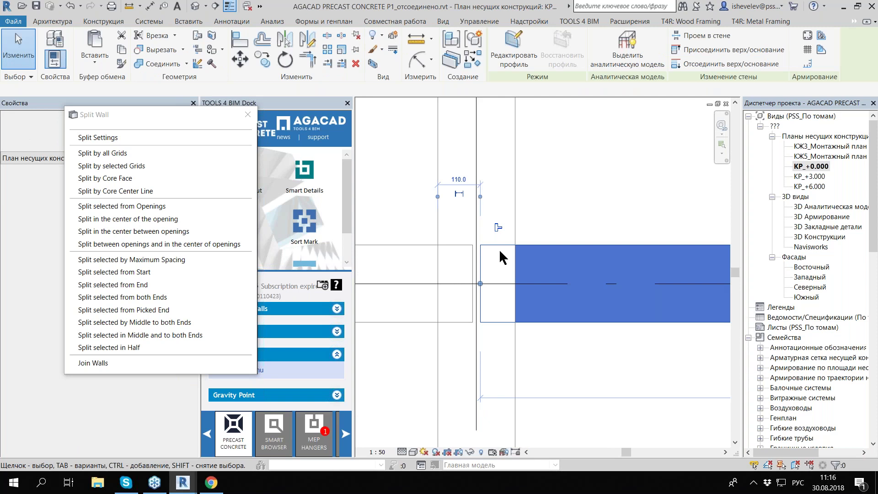
scroll(482, 281, "down", 2)
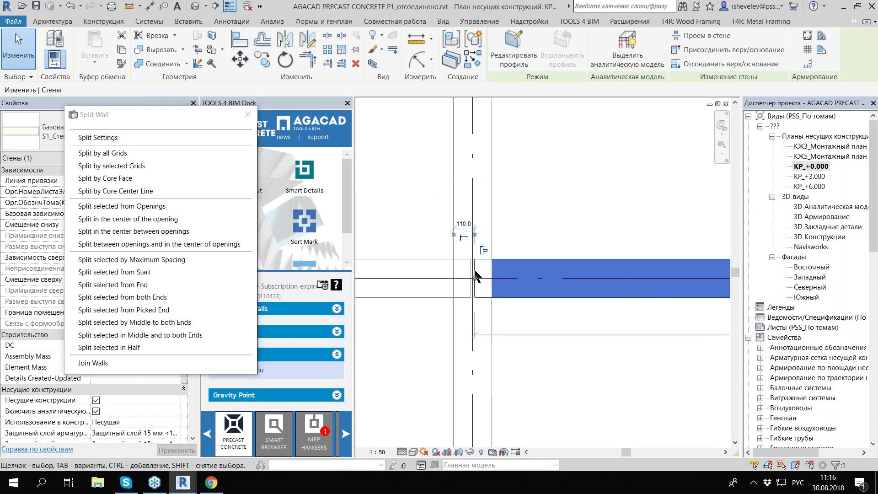
scroll(475, 274, "down", 3)
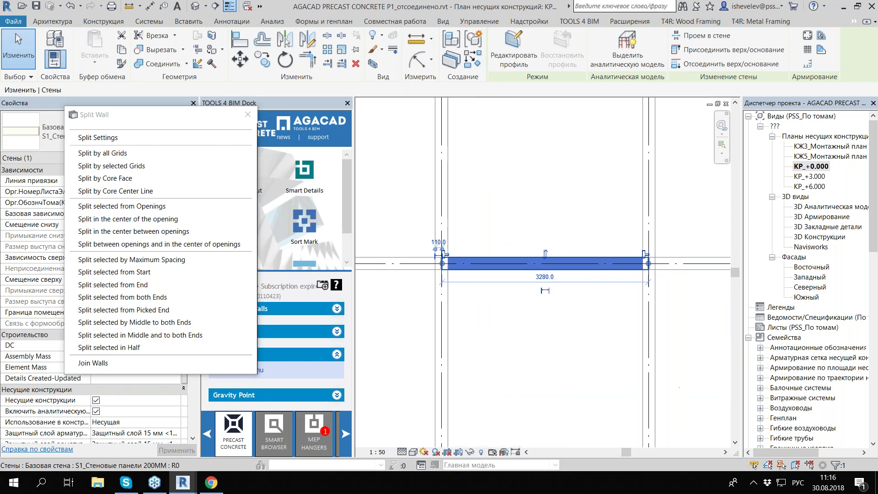
middle_click_drag(663, 260, 472, 245)
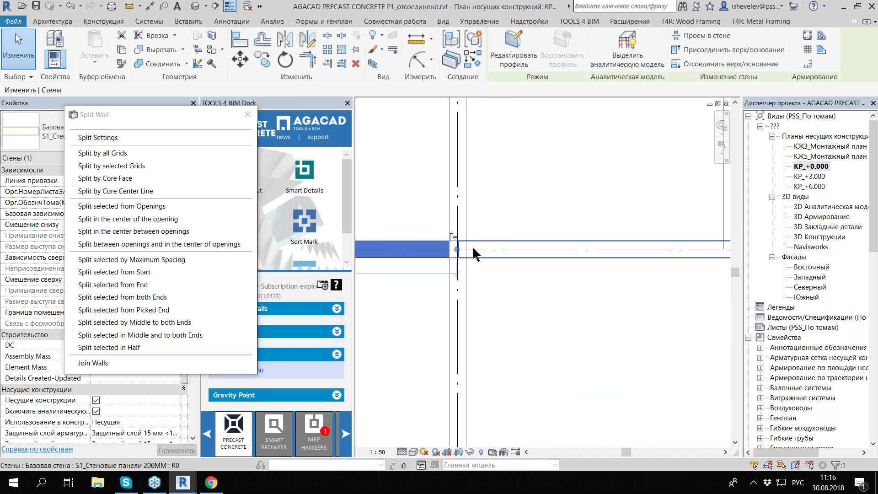
scroll(472, 246, "down", 5)
scroll(577, 259, "up", 5)
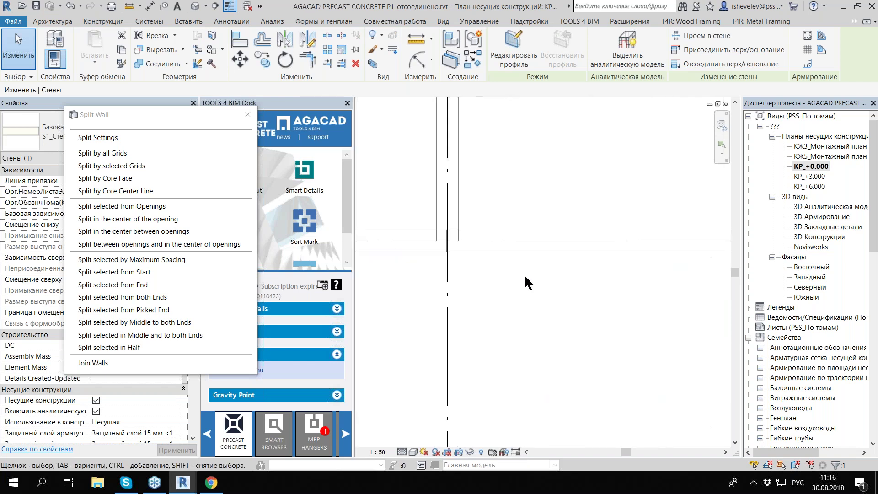
scroll(525, 276, "down", 2)
scroll(518, 274, "down", 5)
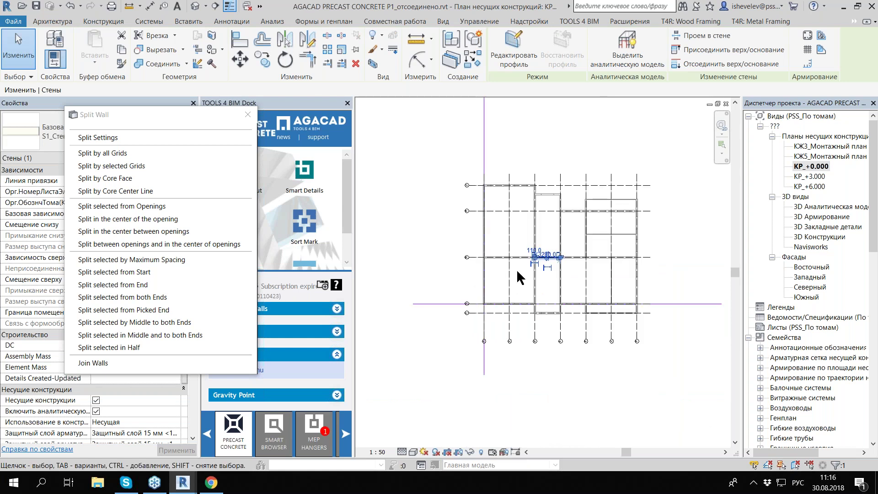
left_click(516, 269)
scroll(482, 300, "up", 5)
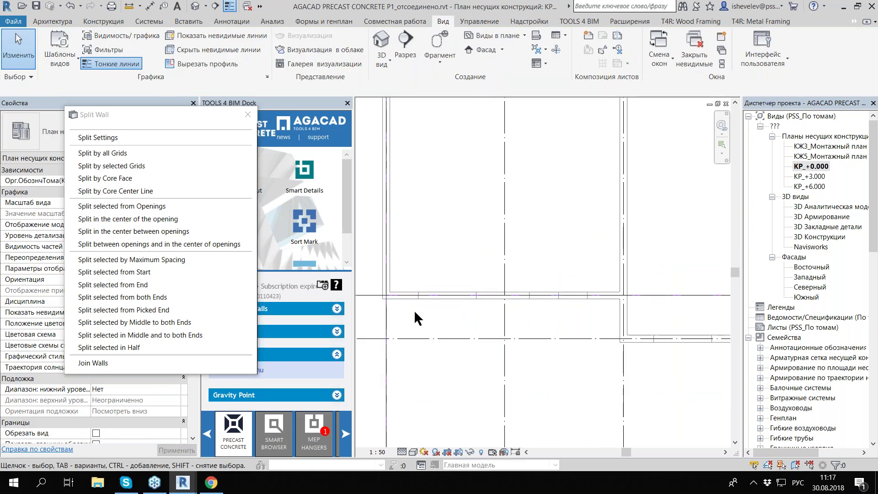
scroll(446, 268, "down", 2)
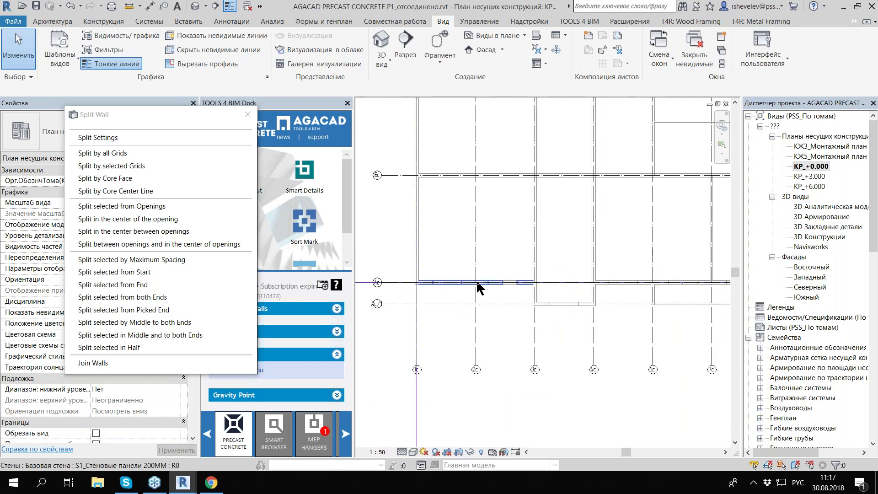
scroll(467, 279, "down", 1)
scroll(459, 266, "down", 2)
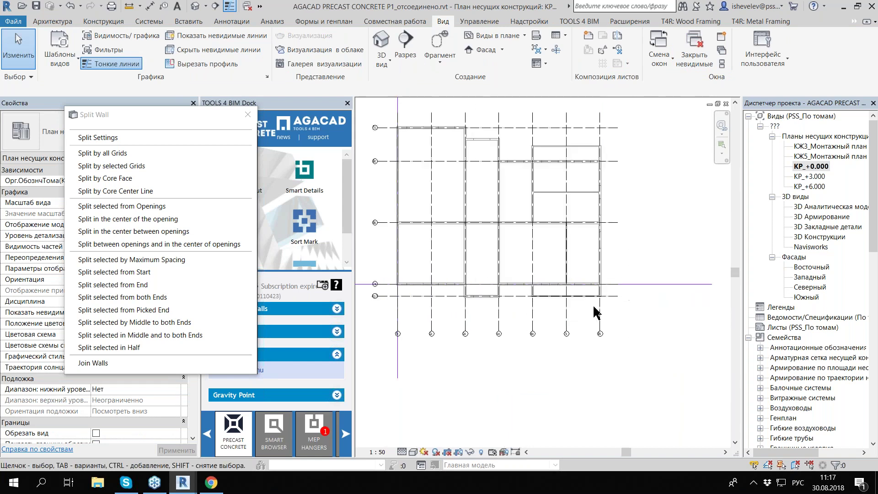
Step: Draw a short horizontal grid across the right-hand bay with Create Similar
left_click(611, 296)
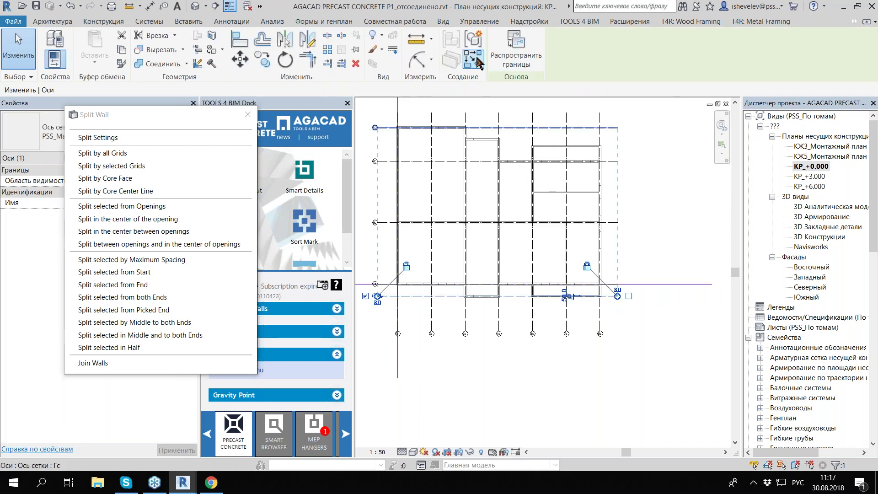
left_click(477, 58)
left_click_drag(178, 124, 228, 206)
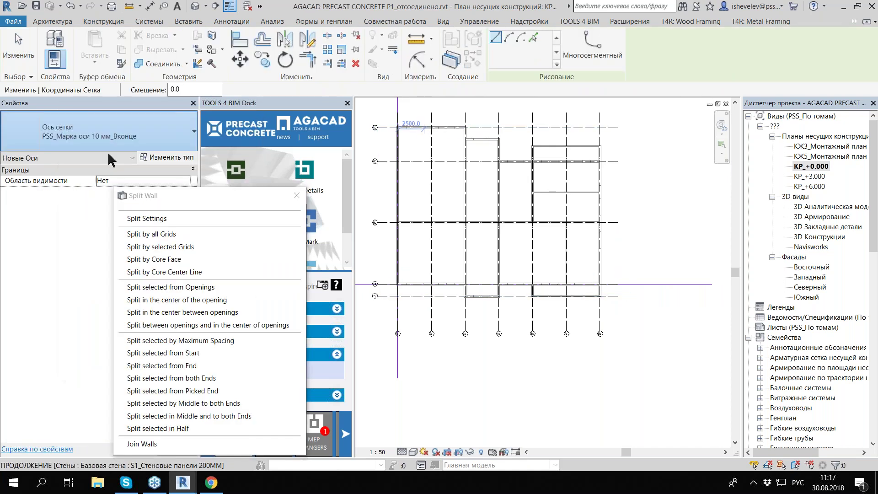
scroll(643, 252, "up", 3)
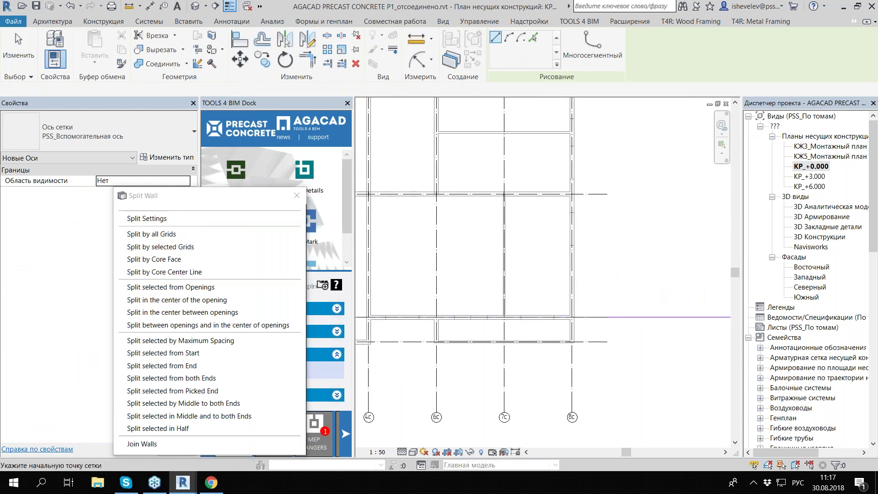
scroll(517, 275, "down", 1)
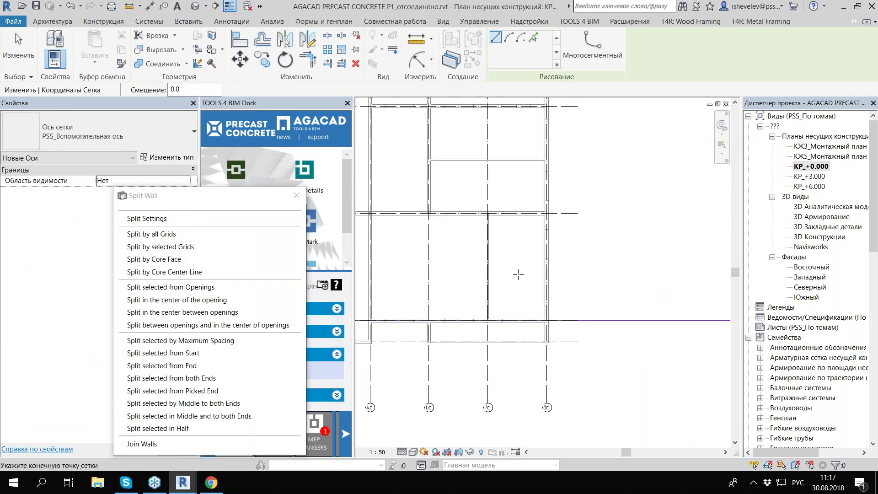
left_click(484, 274)
left_click(576, 274)
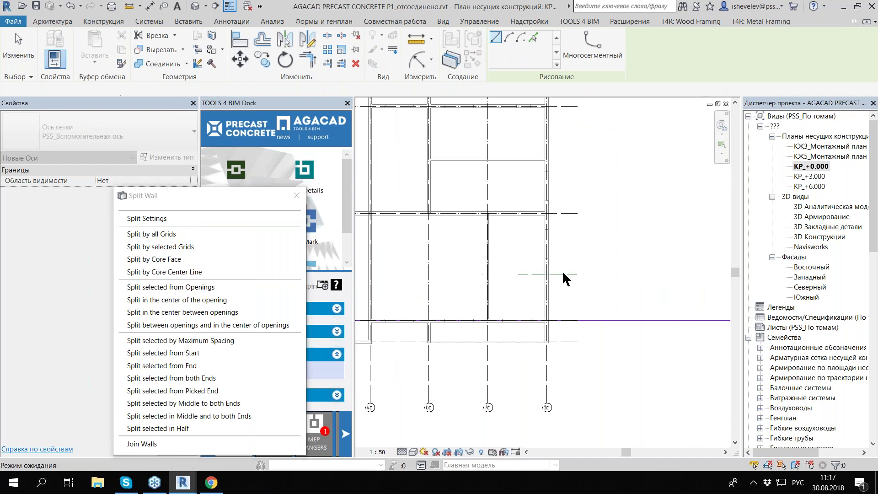
key("Escape")
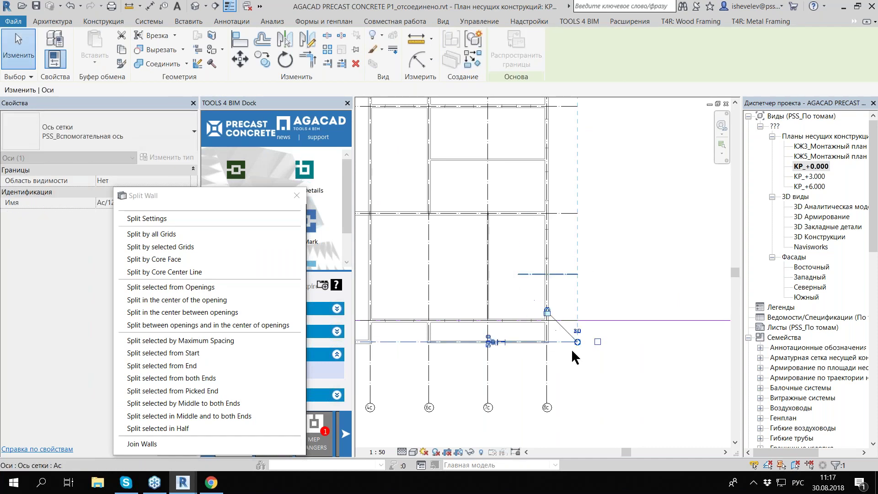
Step: Set the new grid's spacing from the lower grid to 3000
left_click(571, 348)
left_click(524, 299)
type("3000")
key("Return")
left_click(599, 268)
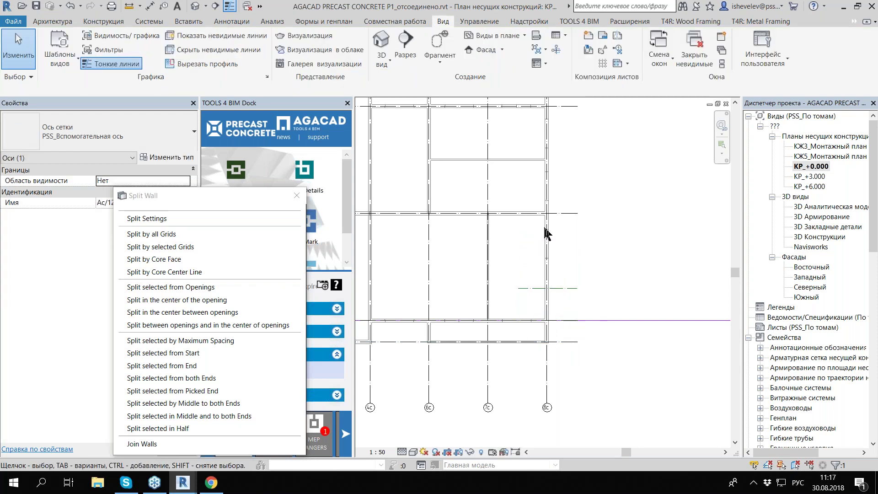
Step: Reselect the new grid and start another grid with GR, then cancel it
scroll(547, 233, "up", 1)
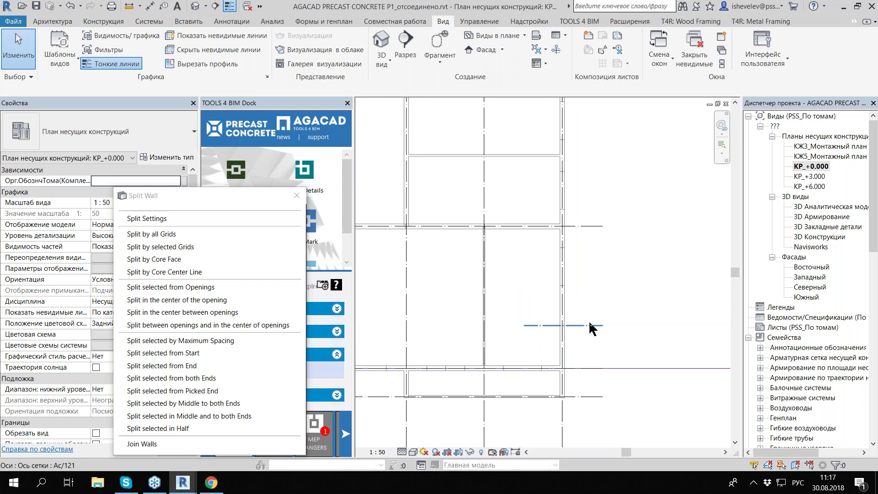
left_click(593, 329)
scroll(593, 329, "down", 3)
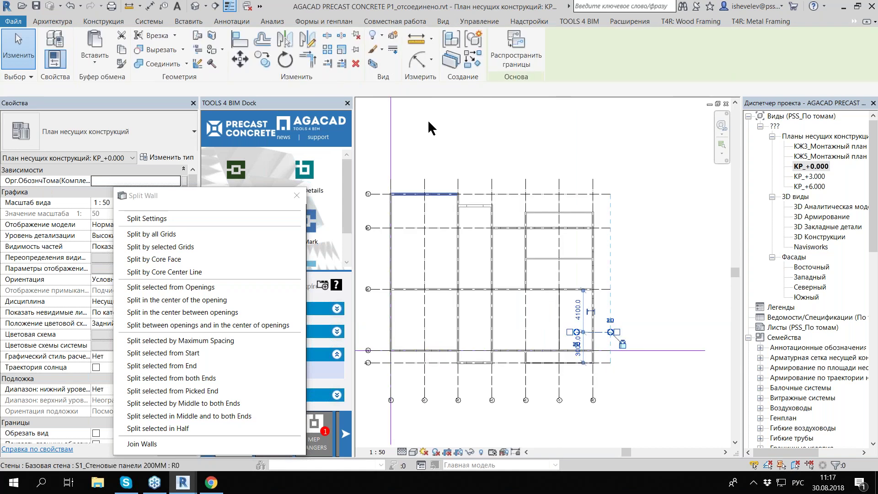
key("g")
key("r")
scroll(530, 214, "up", 2)
scroll(531, 215, "down", 3)
left_click(552, 308)
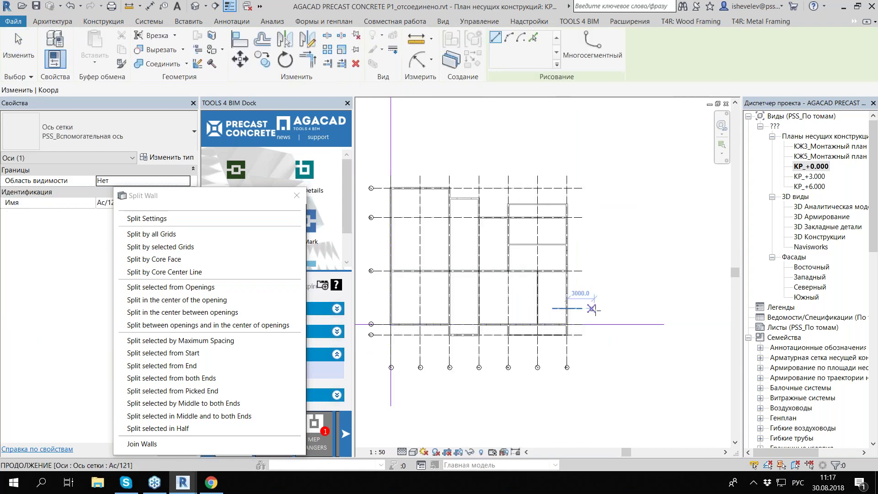
key("Escape")
key("Escape")
scroll(570, 322, "up", 3)
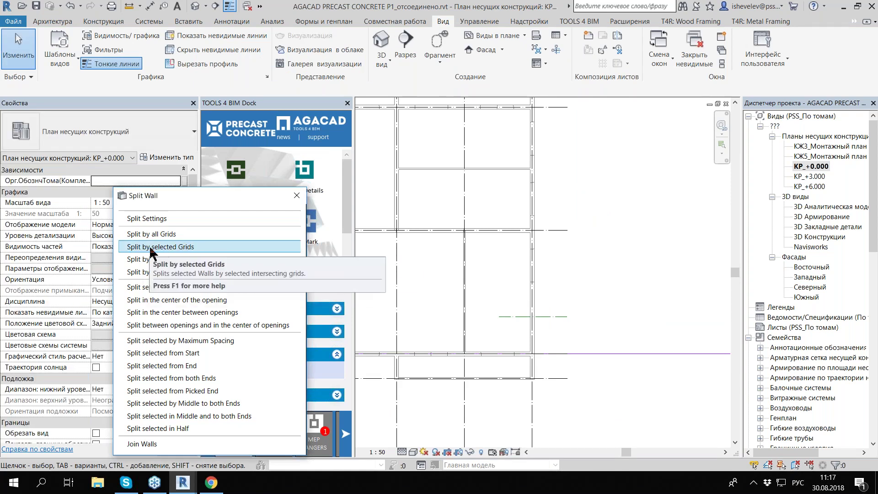
Step: Split the wall at the selected auxiliary grid and dismiss the warning
left_click(186, 247)
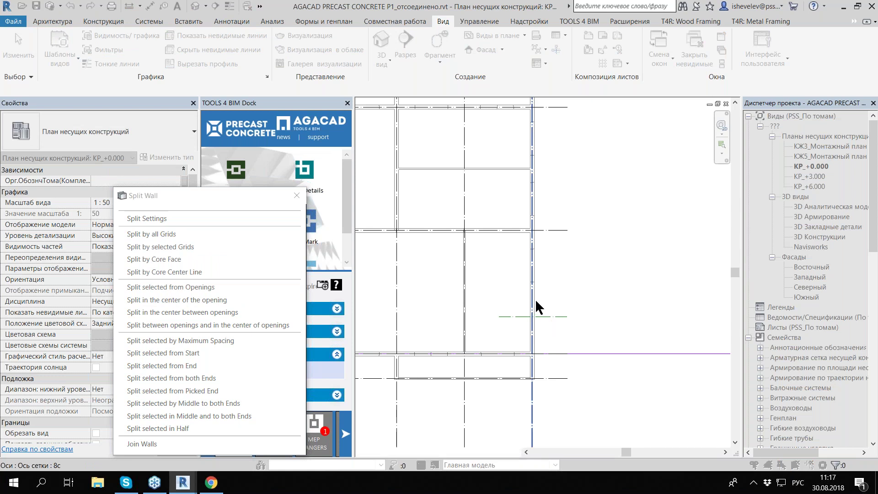
key("Escape")
key("Escape")
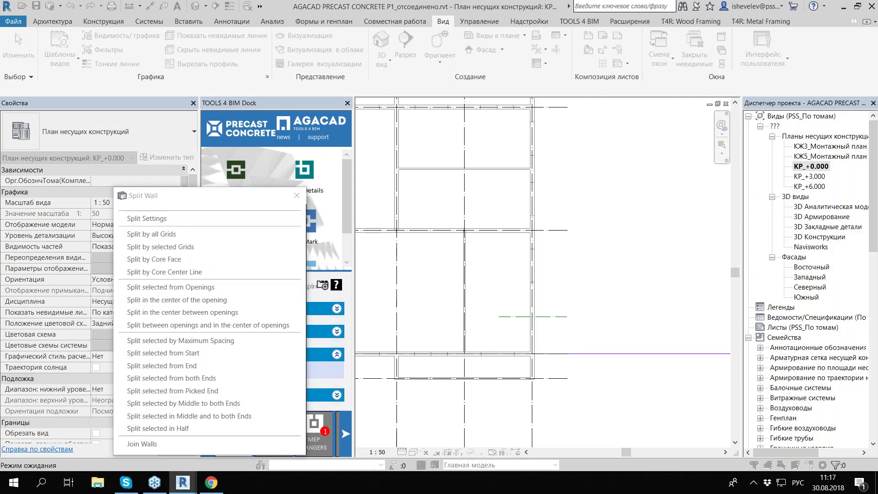
left_click(485, 277)
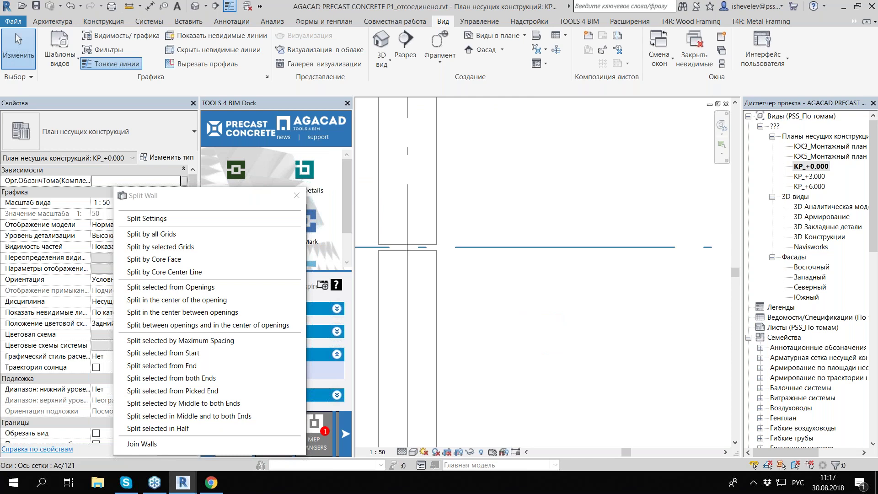
scroll(465, 264, "down", 5)
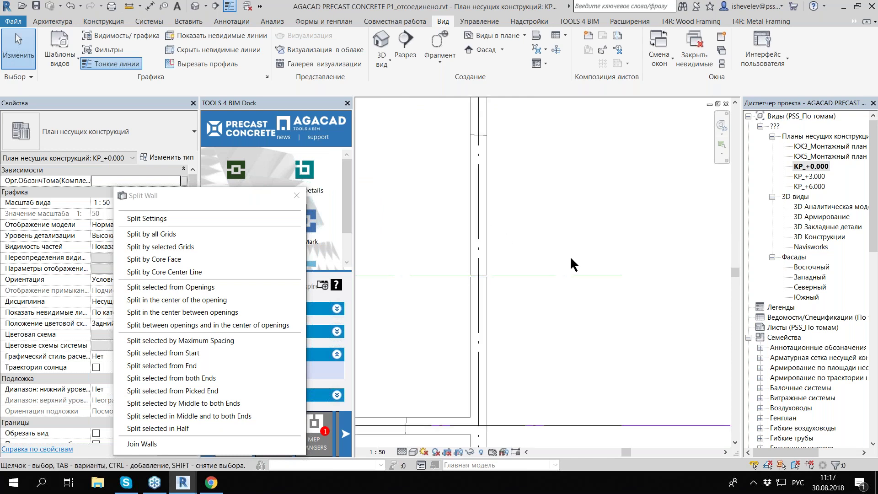
scroll(570, 256, "down", 2)
scroll(594, 283, "down", 2)
scroll(562, 319, "down", 1)
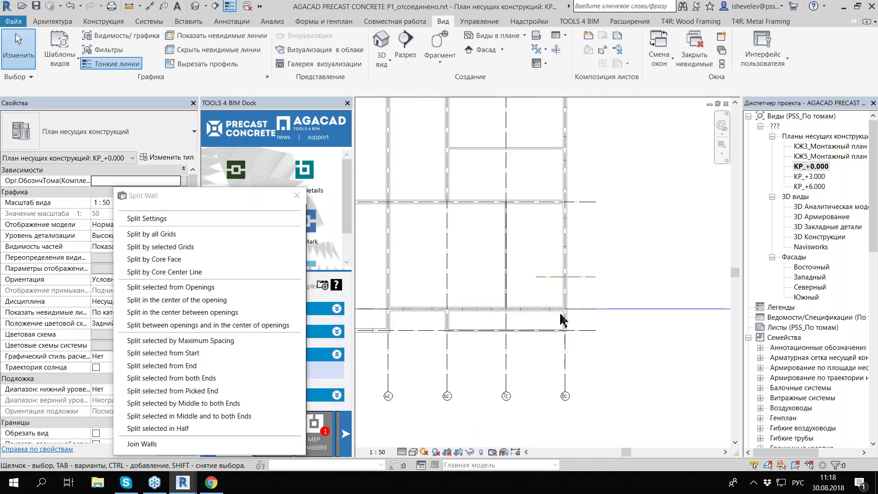
scroll(498, 290, "up", 2)
scroll(473, 296, "up", 1)
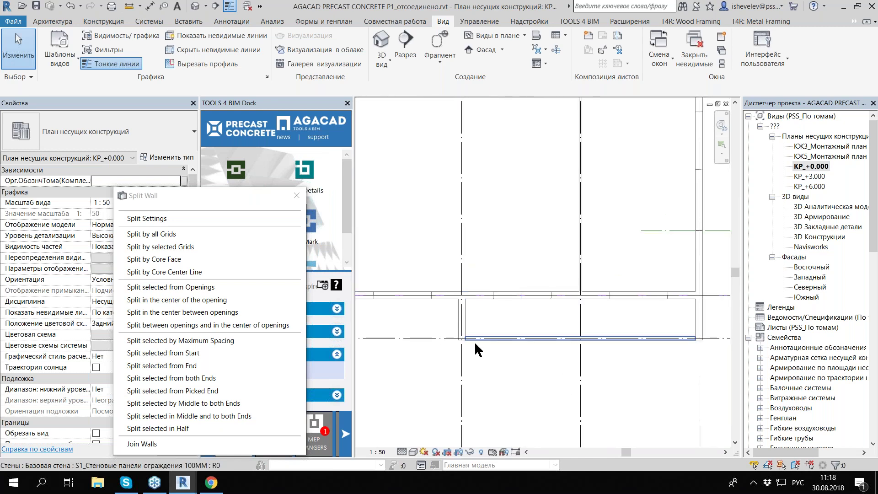
scroll(474, 341, "down", 3)
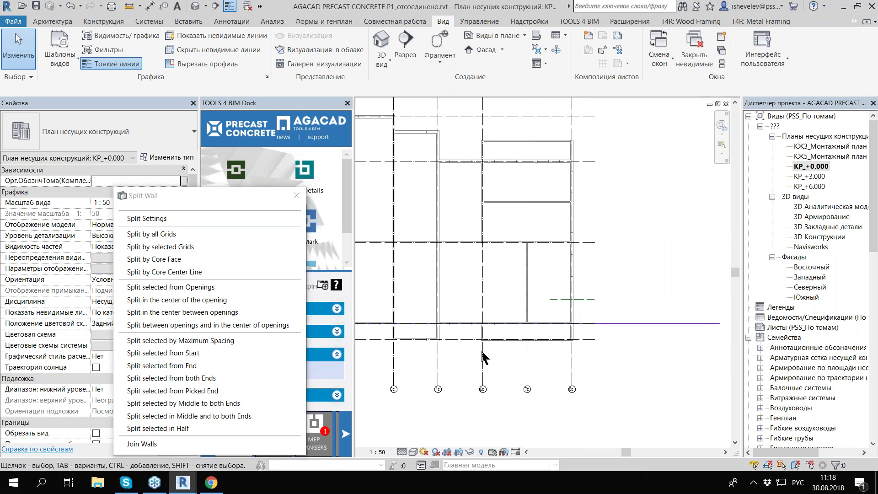
Step: Close the AGACAD Split Wall options, leaving the Smart Walls dock open
scroll(485, 340, "up", 2)
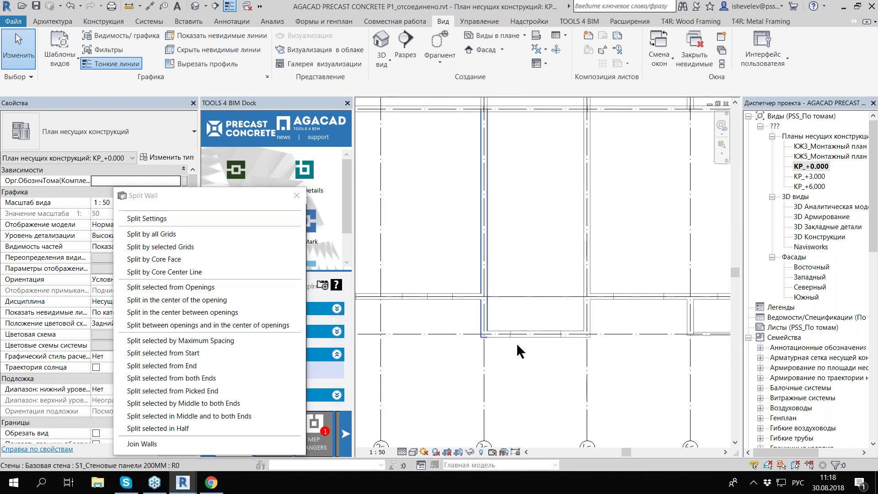
scroll(462, 324, "up", 2)
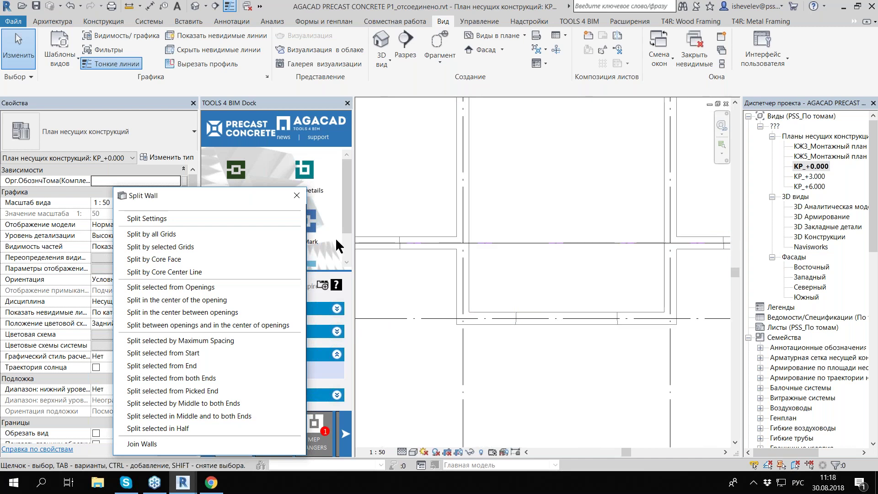
left_click(296, 197)
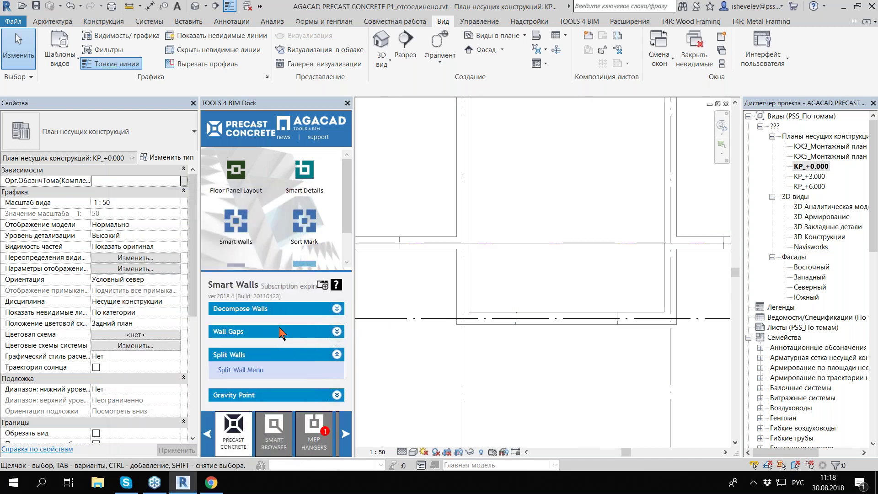
Step: Shorten the picked ends of the vertical and horizontal walls with Wall Gaps
left_click(251, 291)
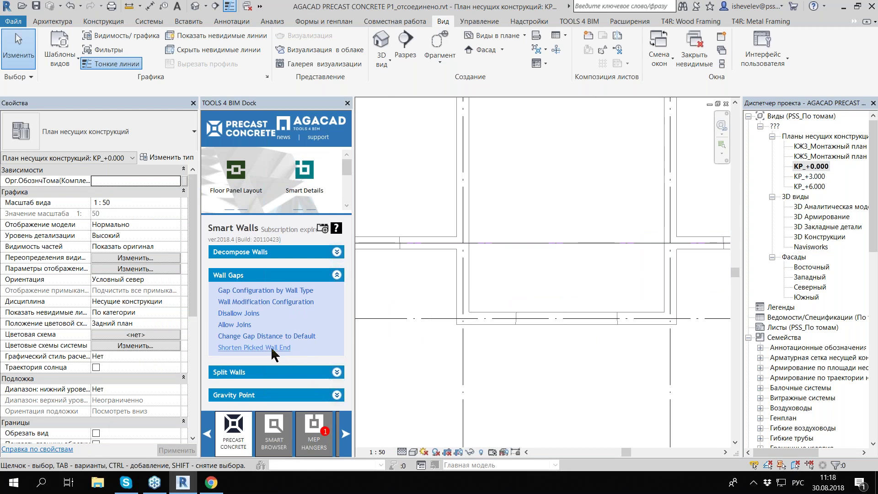
left_click(241, 347)
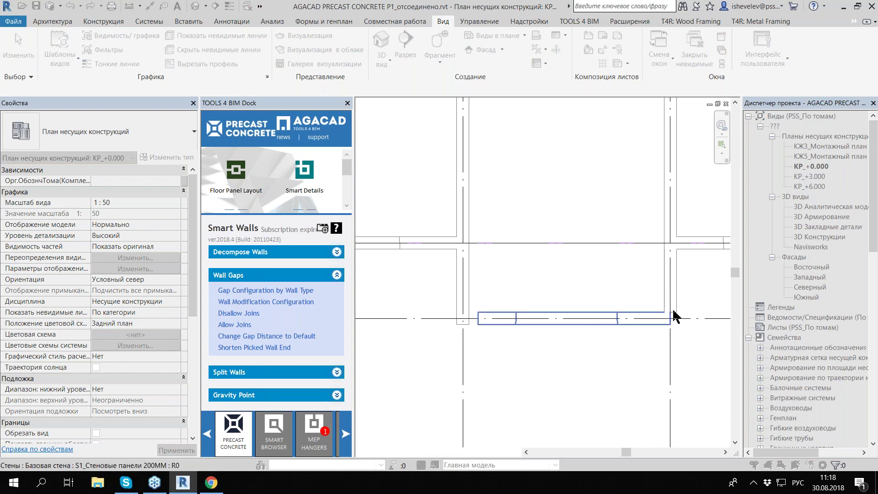
left_click(467, 314)
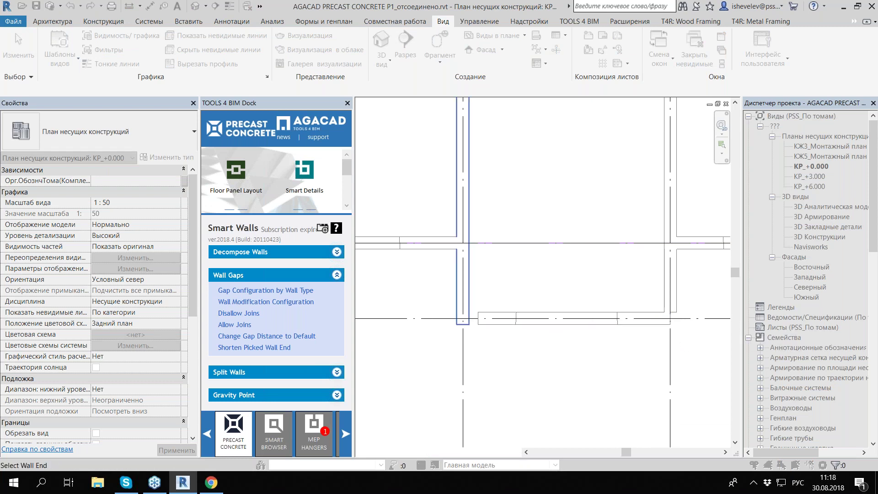
left_click(462, 315)
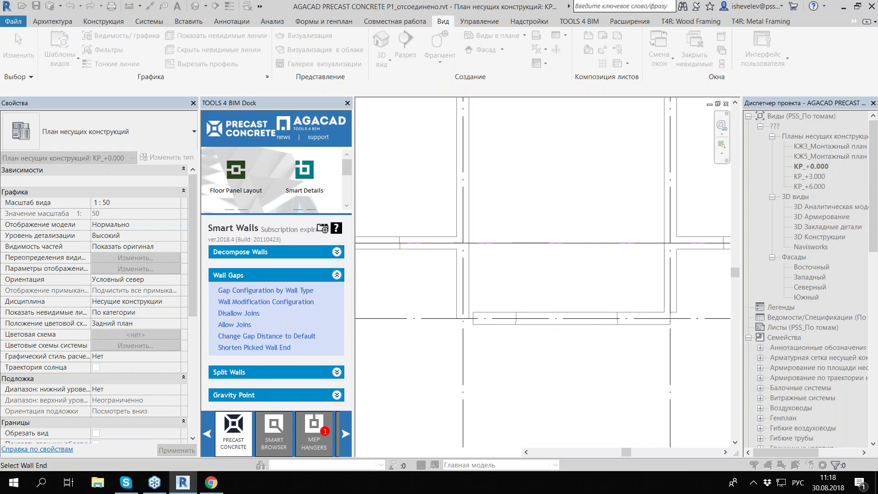
left_click(672, 302)
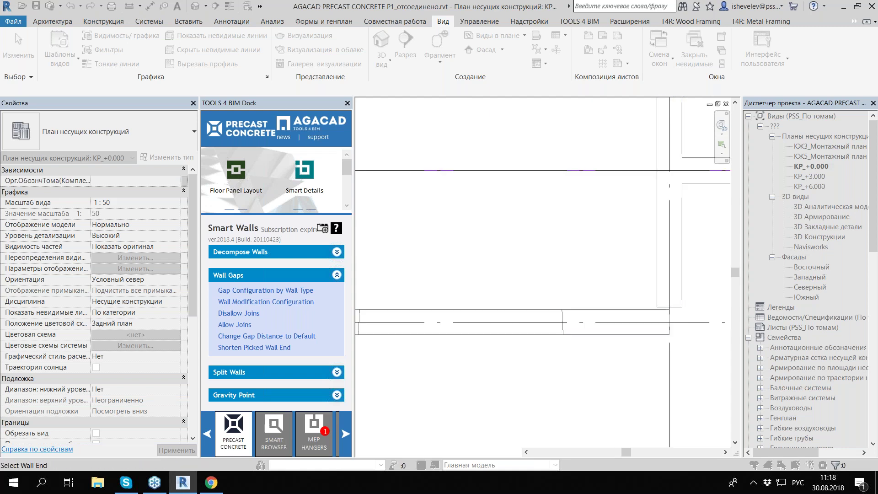
scroll(574, 321, "down", 5)
left_click(574, 322)
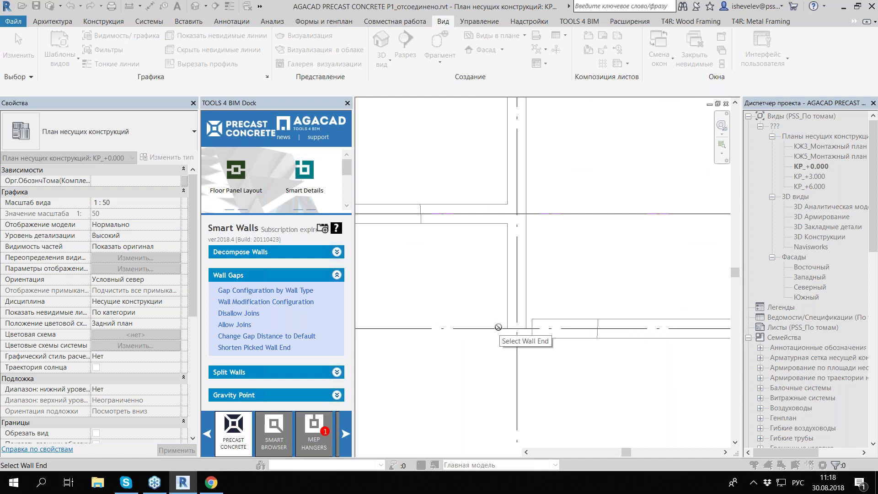
scroll(512, 339, "down", 3)
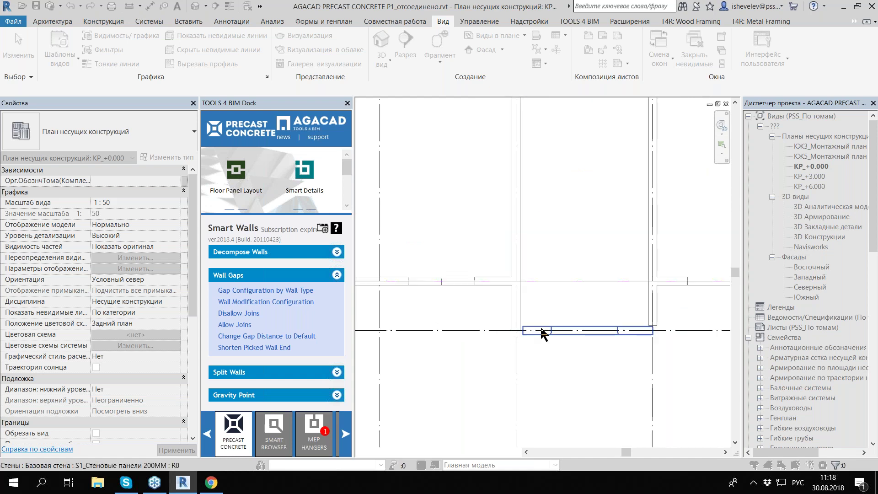
left_click(534, 331)
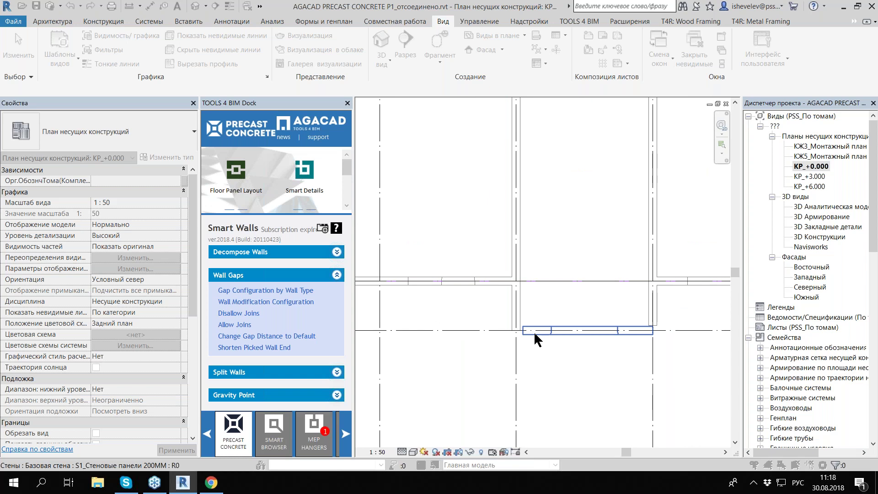
scroll(512, 326, "up", 3)
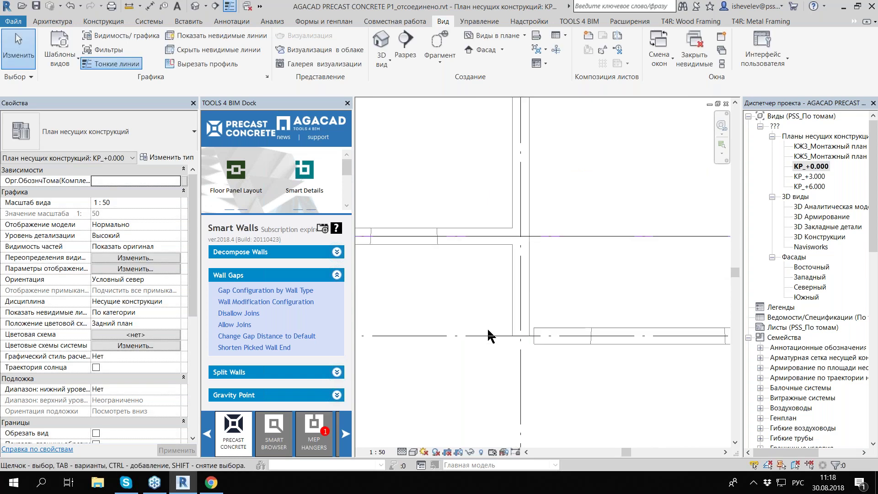
scroll(488, 334, "down", 3)
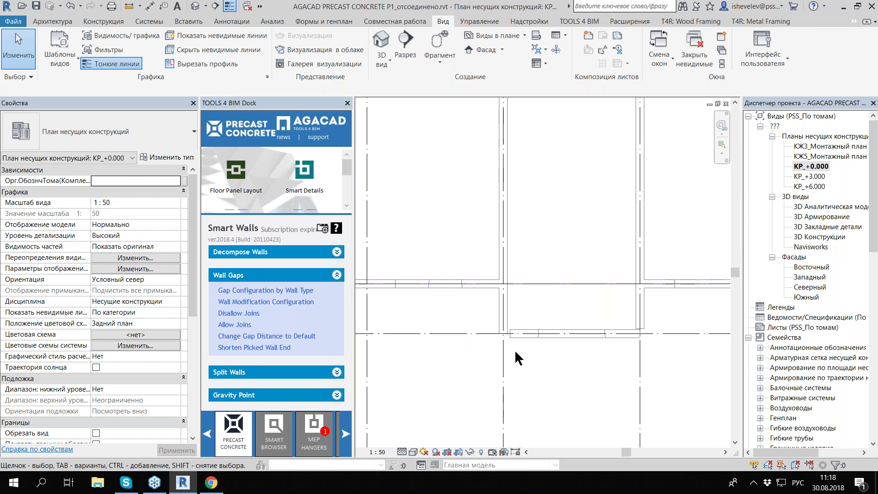
Step: Extend the vertical wall to the horizontal wall with Trim/Extend for a clean corner
left_click(853, 21)
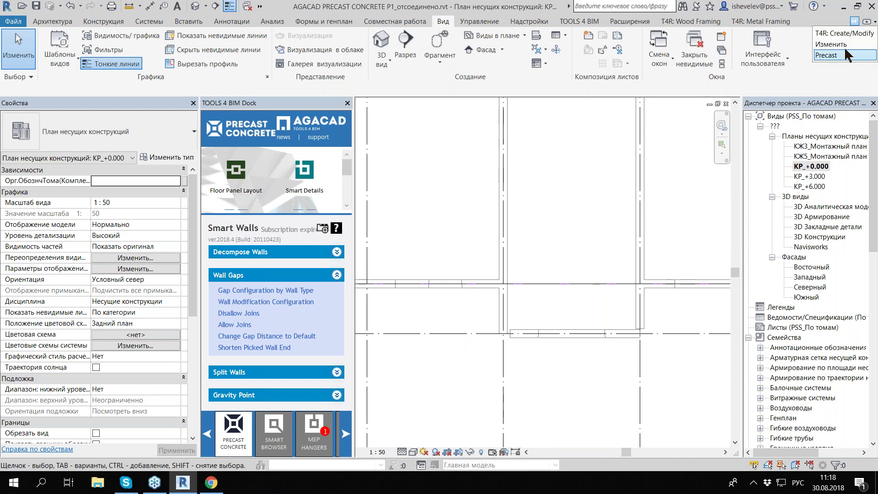
left_click(844, 46)
left_click(327, 63)
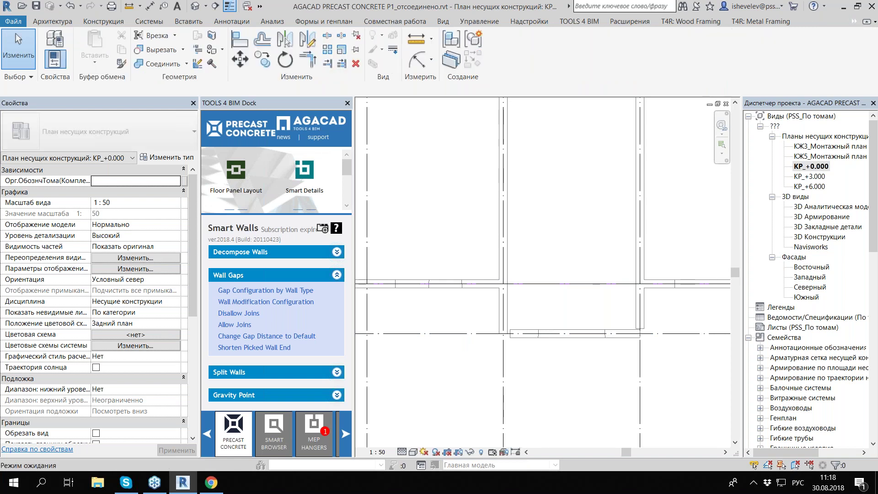
scroll(507, 371, "up", 3)
left_click(520, 315)
left_click(506, 281)
scroll(597, 324, "down", 3)
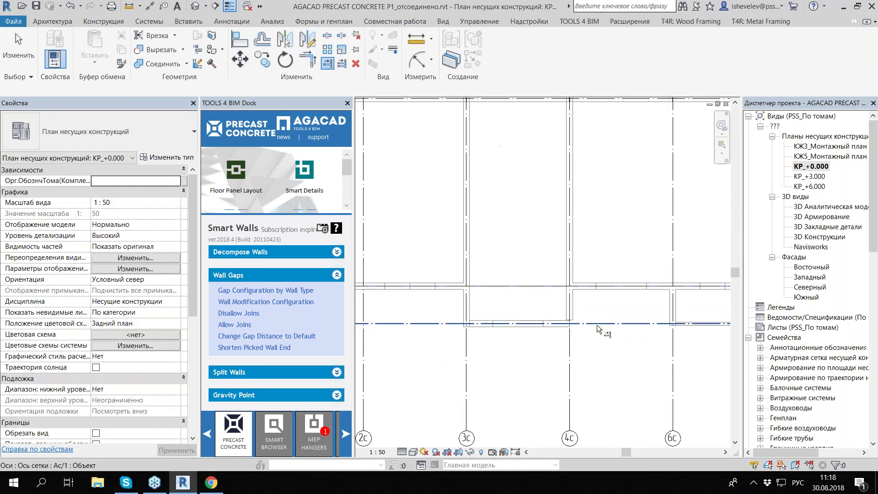
scroll(556, 313, "up", 3)
left_click(557, 314)
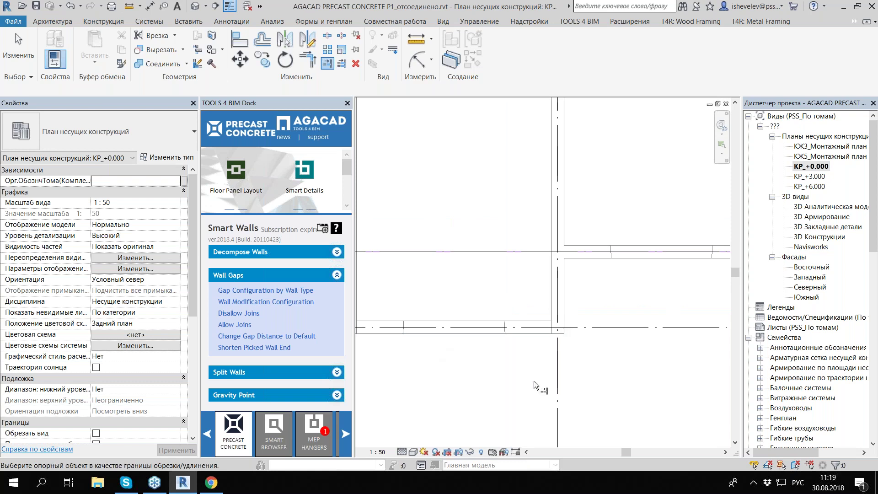
scroll(534, 381, "down", 3)
Step: Restart Shorten Picked Wall End and pick the horizontal wall at its junction
scroll(478, 371, "up", 3)
key("Escape")
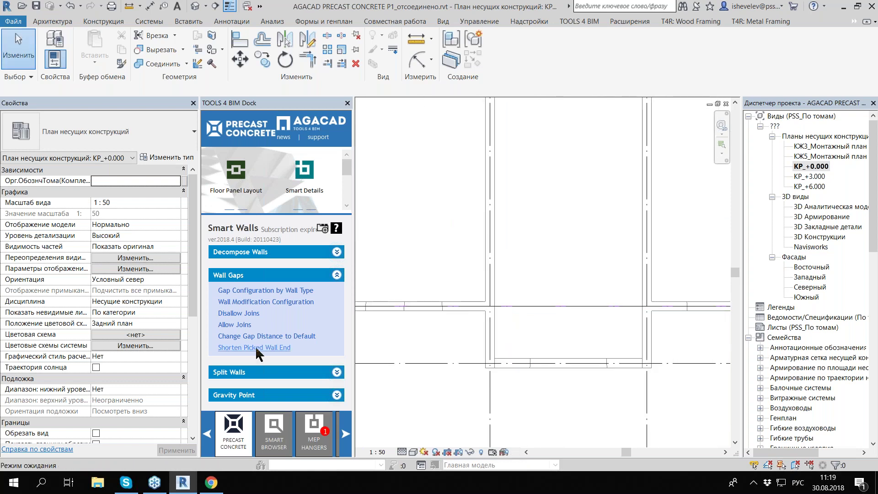
left_click(255, 346)
left_click(527, 314)
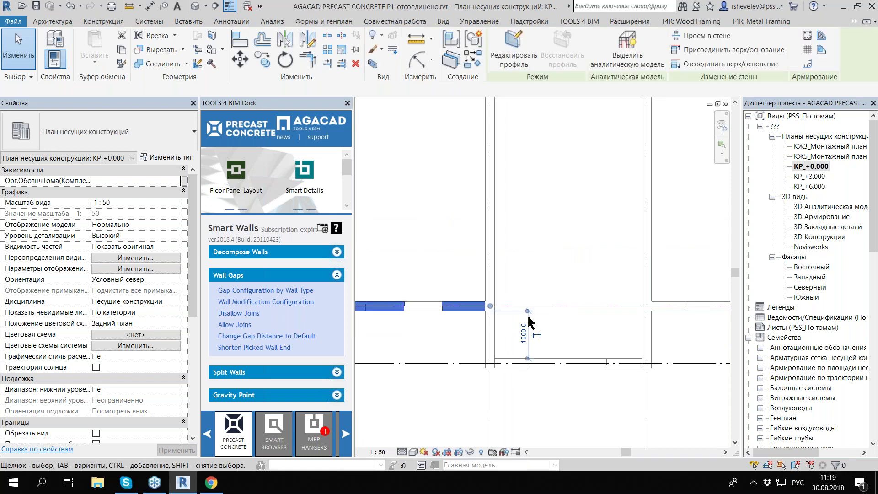
left_click(255, 344)
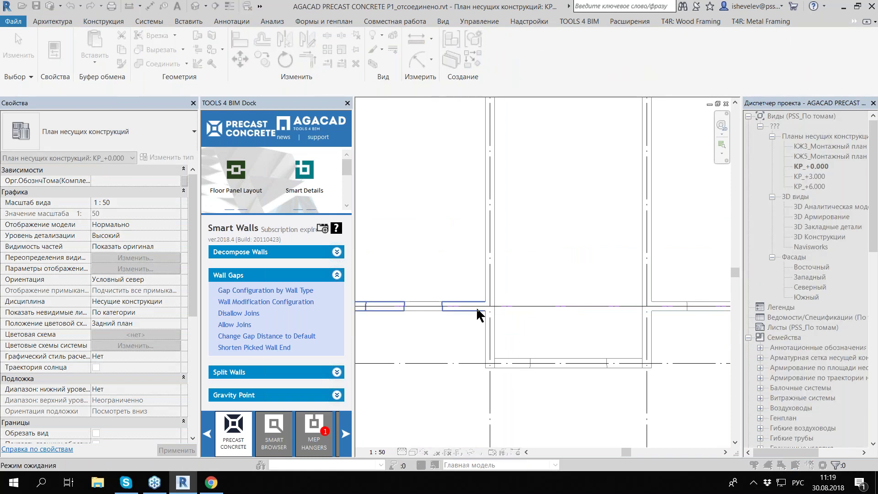
left_click(476, 307)
scroll(515, 307, "down", 2)
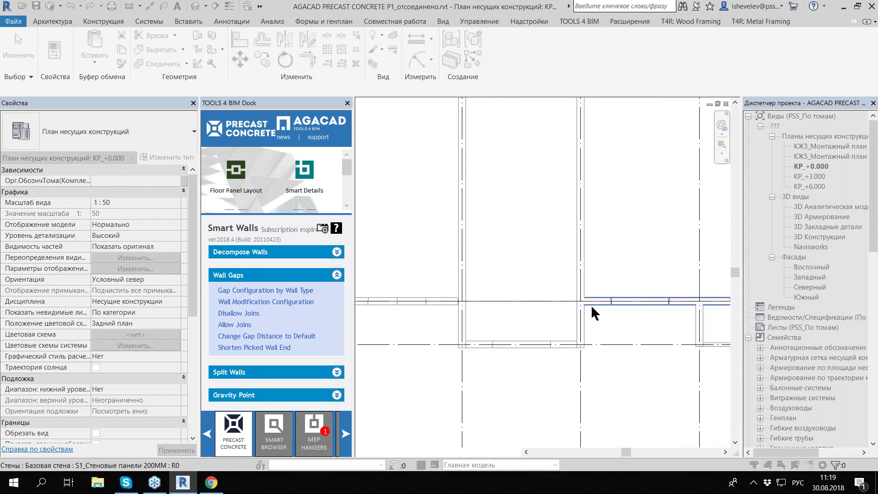
scroll(574, 308, "down", 1)
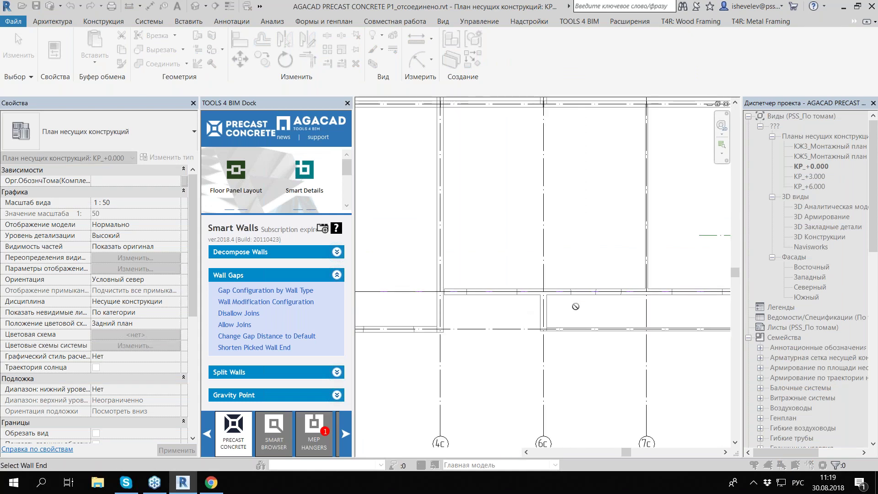
scroll(529, 294, "down", 2)
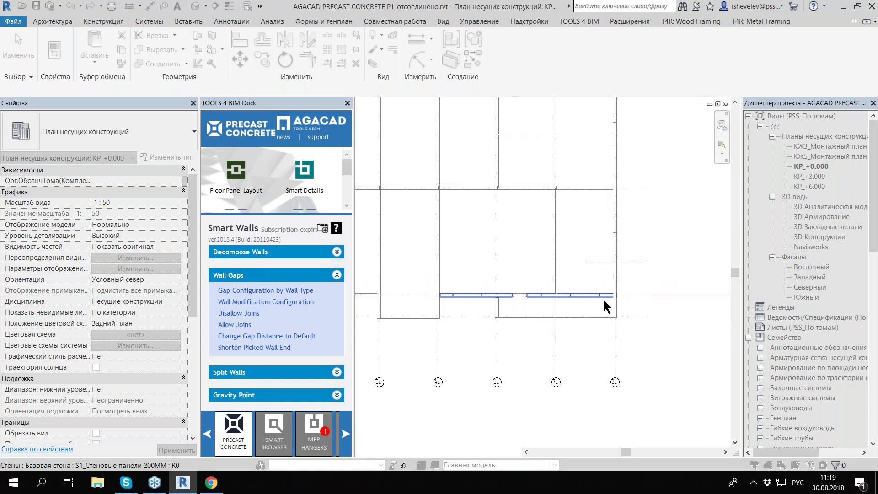
scroll(603, 298, "up", 5)
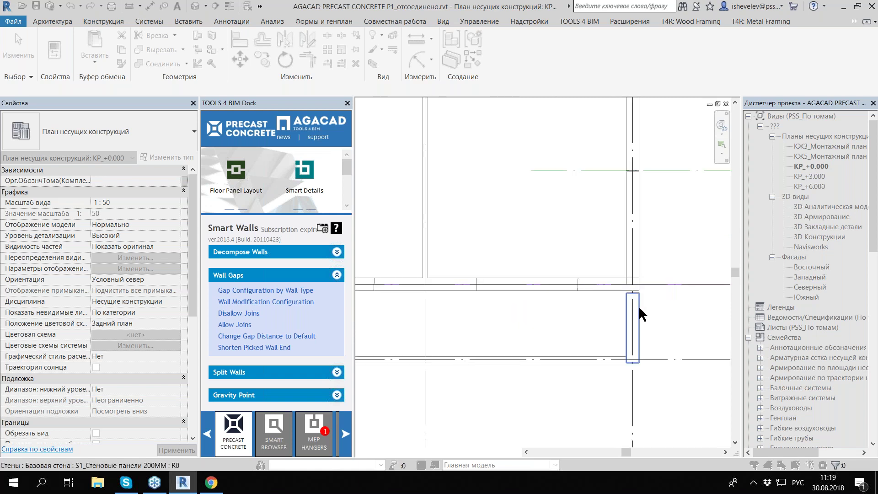
scroll(486, 371, "down", 4)
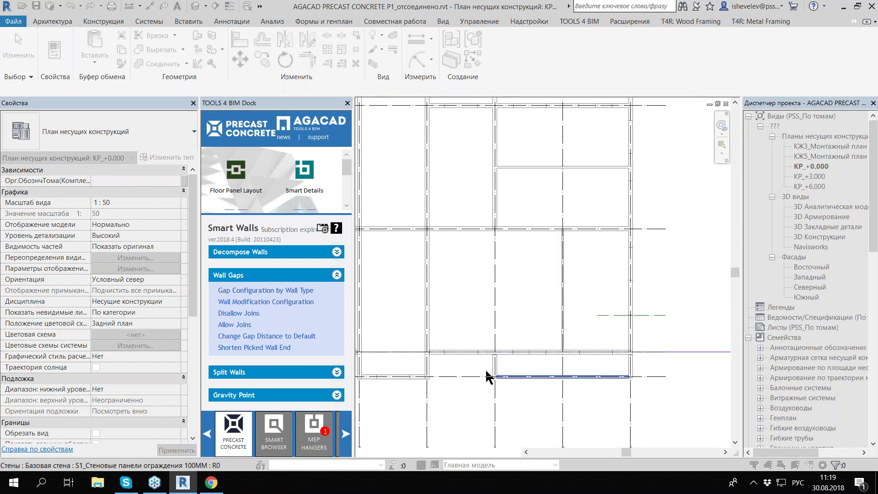
scroll(489, 377, "up", 3)
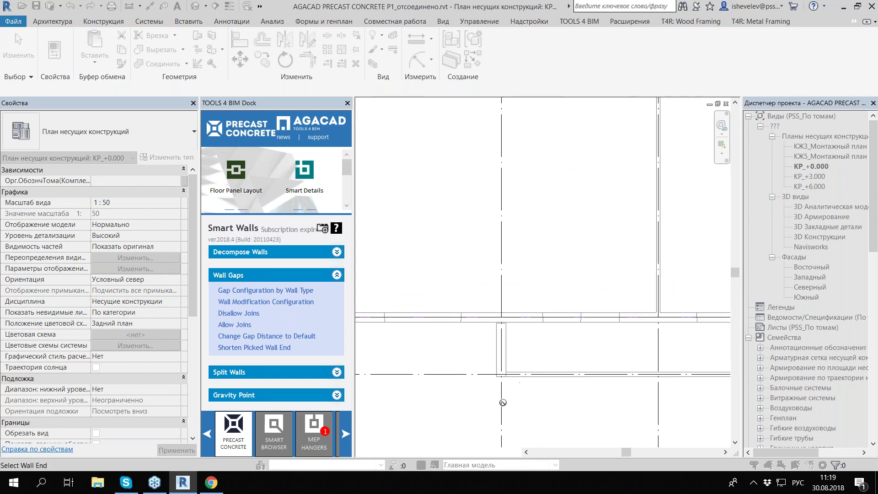
scroll(502, 403, "down", 4)
scroll(584, 349, "up", 5)
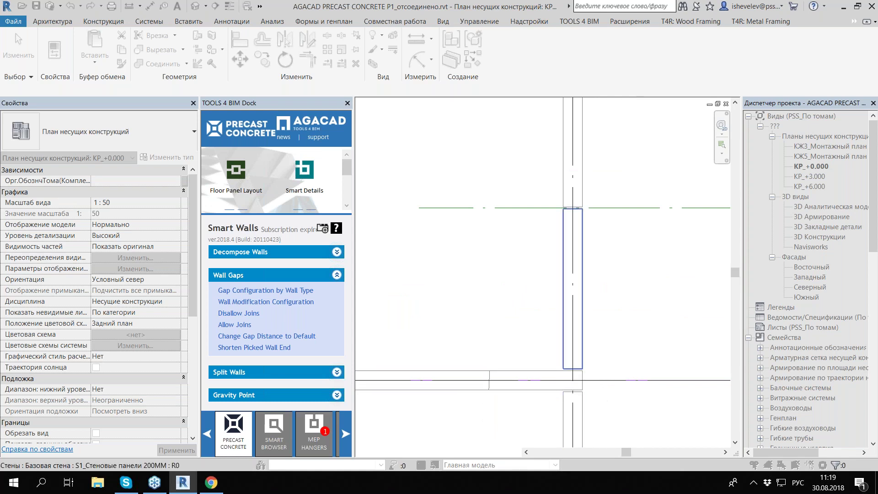
scroll(580, 379, "down", 3)
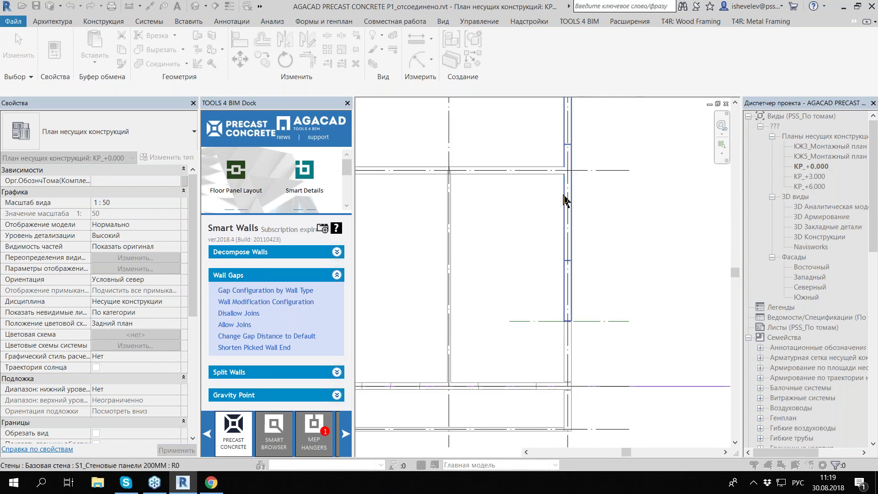
scroll(561, 183, "up", 2)
Step: Pull back the ends of further picked walls so they stop short of the walls they meet
left_click(555, 162)
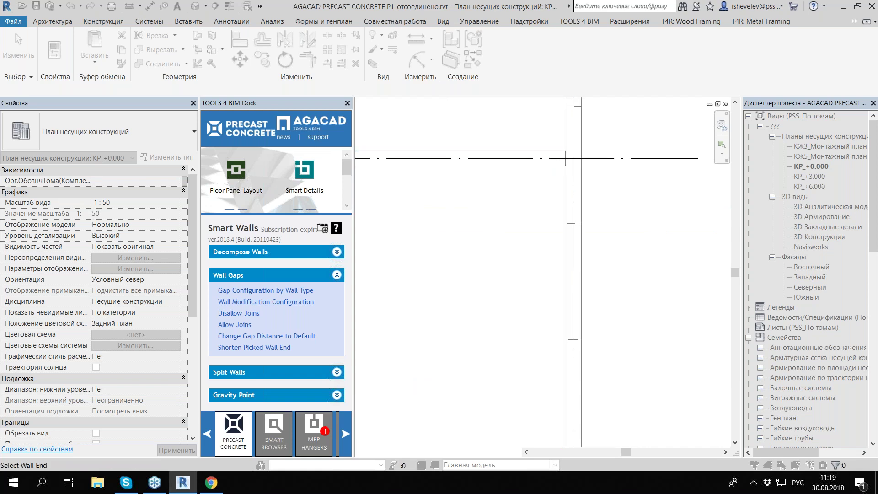
scroll(567, 198, "down", 5)
scroll(557, 224, "up", 5)
left_click(514, 274)
left_click(513, 273)
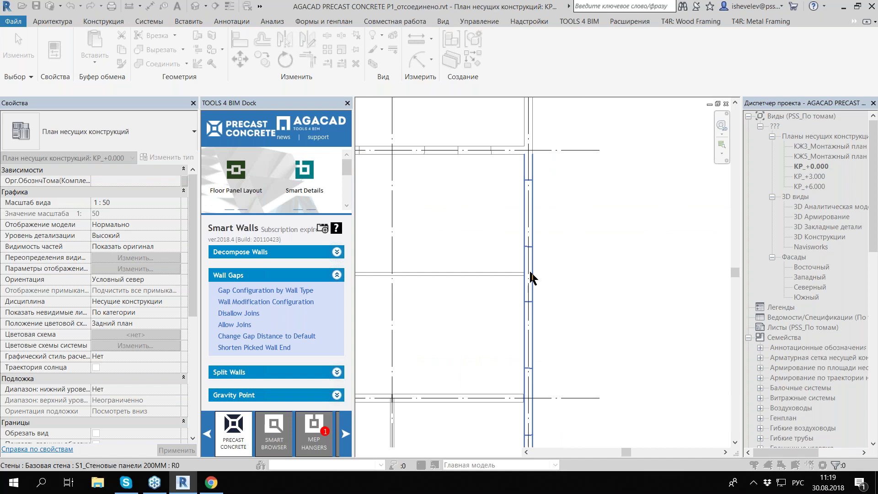
scroll(528, 270, "up", 2)
scroll(509, 339, "down", 3)
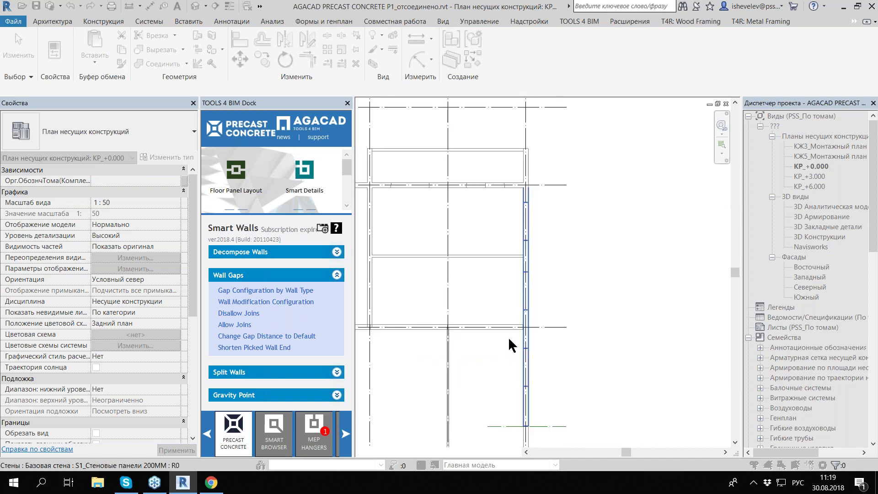
scroll(509, 336, "up", 5)
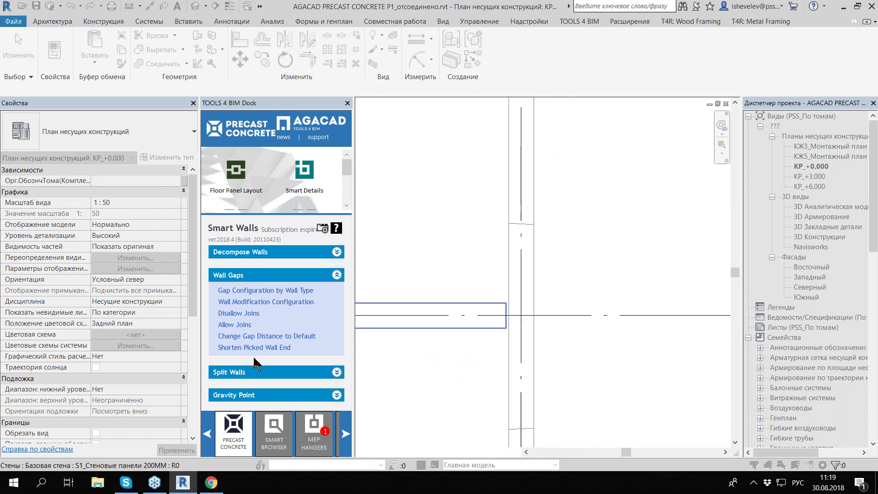
left_click(237, 372)
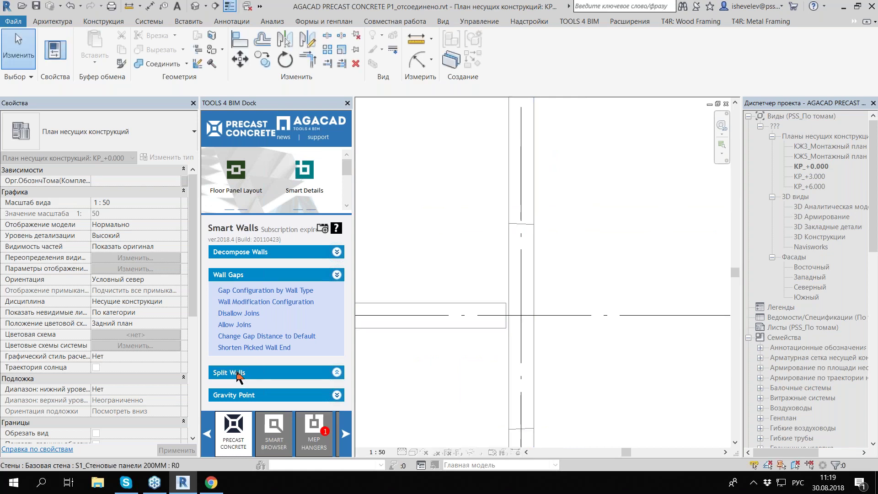
Step: Open AGACAD's Split Wall menu, cancel its pending wall-end pick and survey the КР_+0.000 plan
left_click(331, 369)
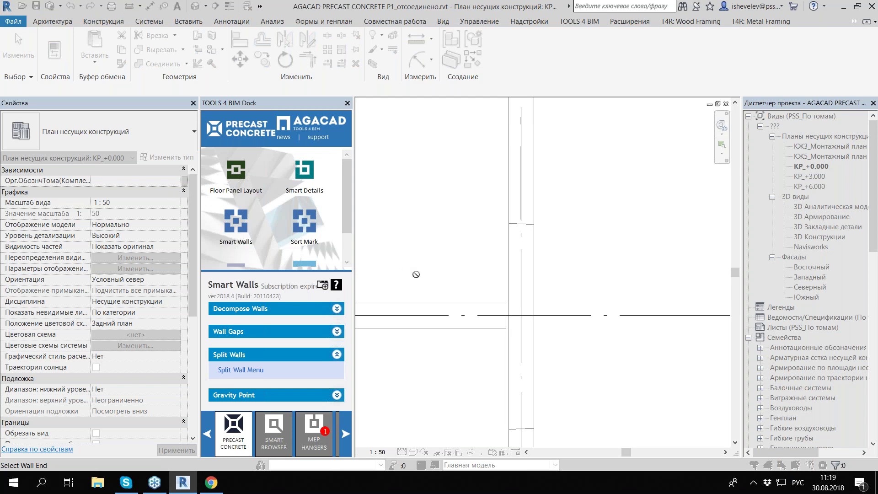
key("Escape")
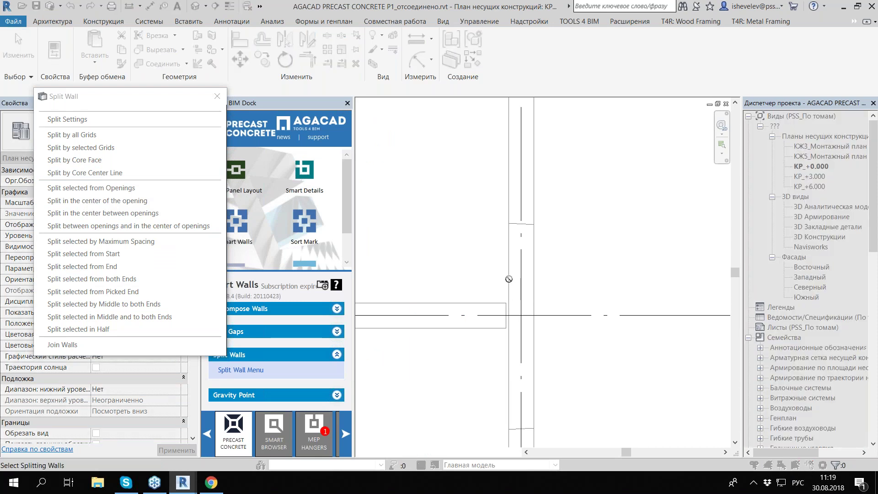
left_click(509, 308)
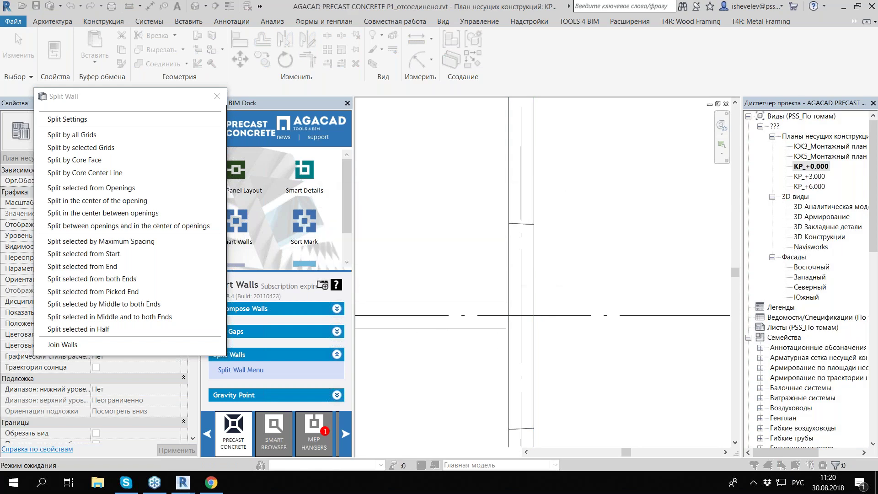
scroll(549, 287, "down", 5)
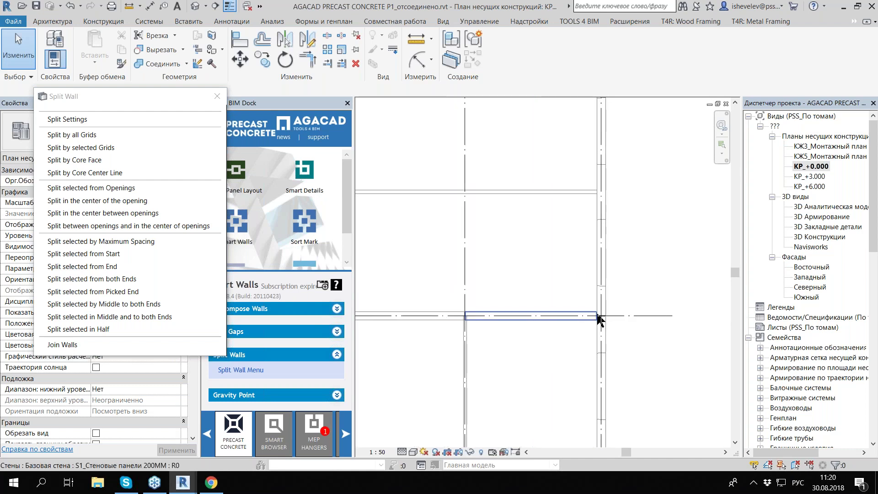
scroll(455, 197, "up", 2)
middle_click_drag(454, 193, 456, 198)
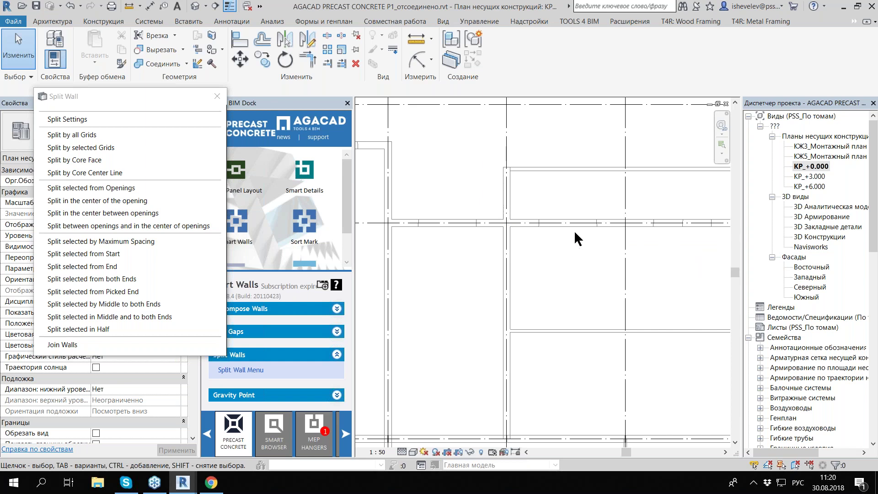
scroll(575, 230, "down", 3)
scroll(528, 232, "down", 3)
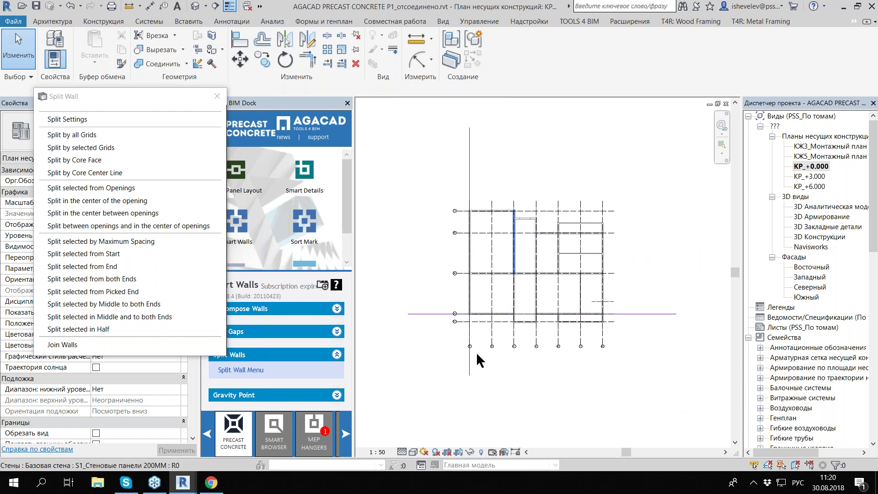
scroll(480, 291, "up", 2)
scroll(479, 287, "up", 2)
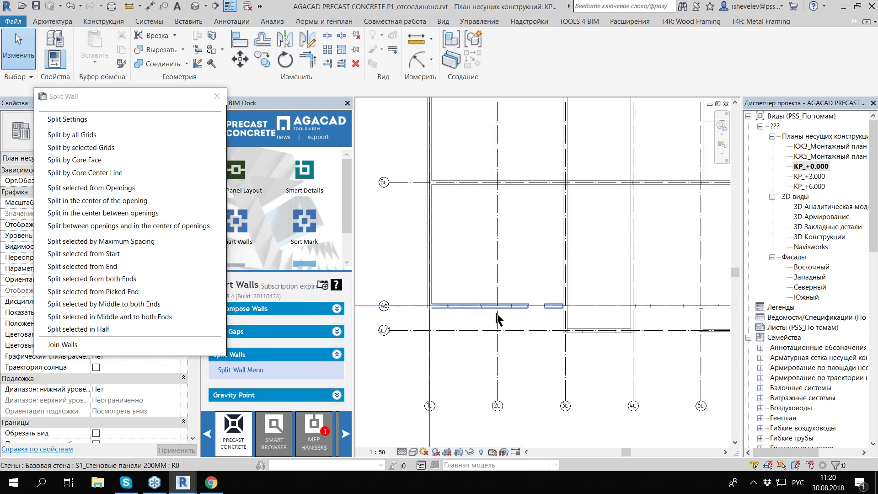
left_click(820, 237)
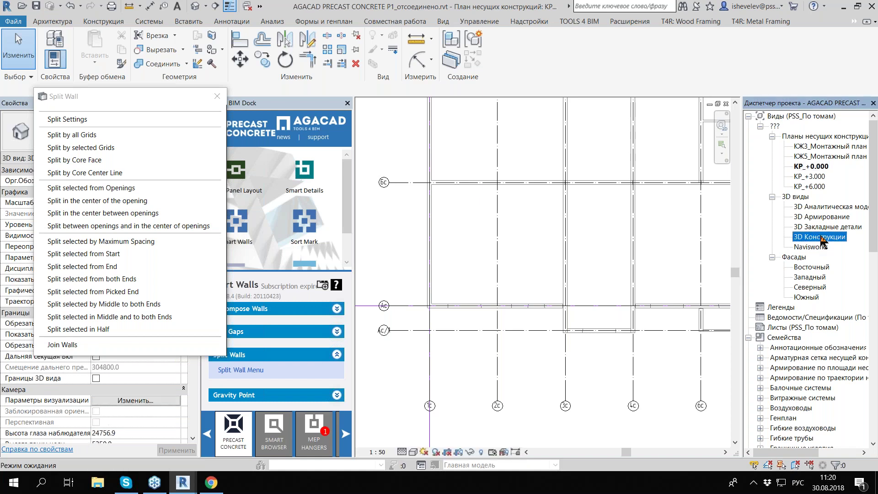
Step: In 3D Конструкции, split the lower two-opening panel at its opening centres, then undo that split
double_click(820, 237)
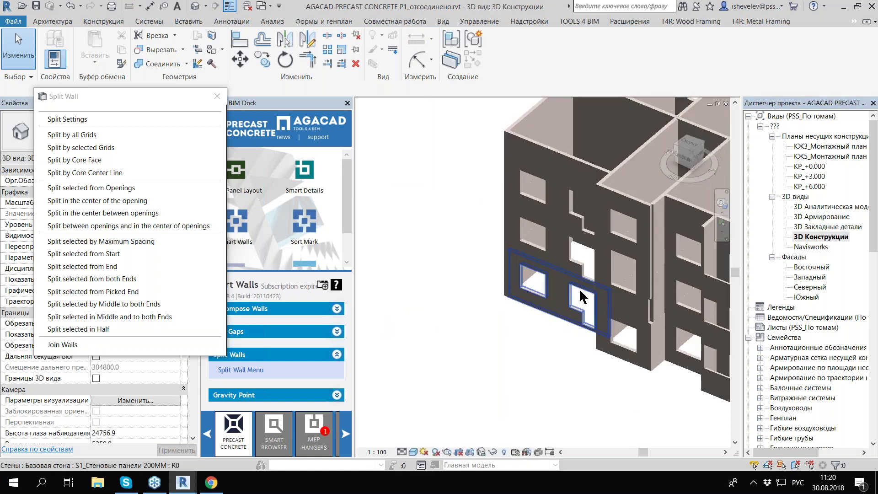
left_click(580, 296)
scroll(580, 297, "up", 2)
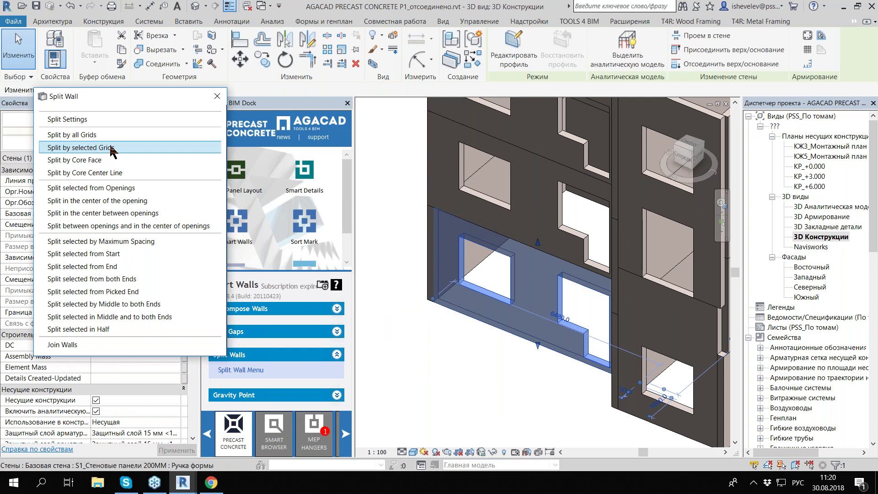
left_click(83, 201)
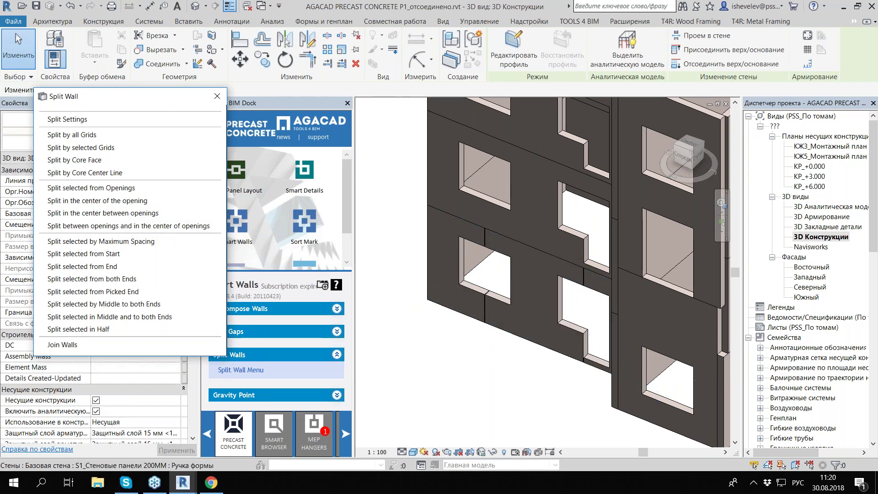
scroll(491, 249, "up", 5)
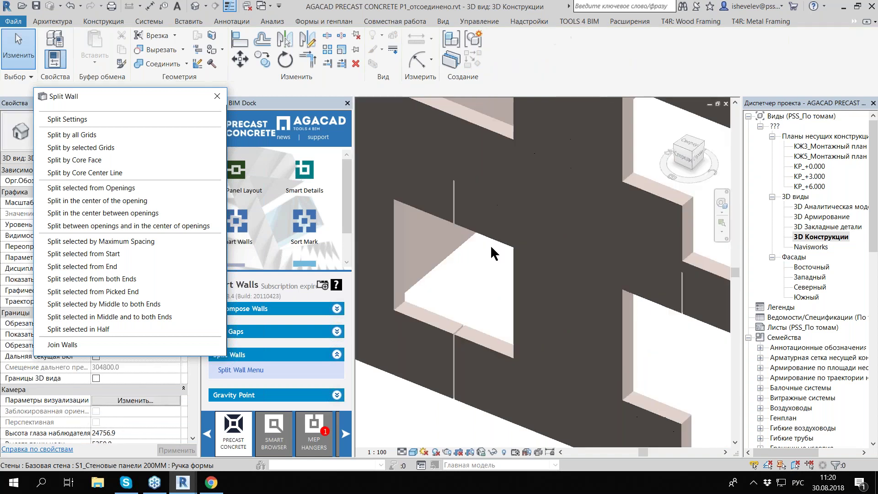
scroll(491, 245, "down", 5)
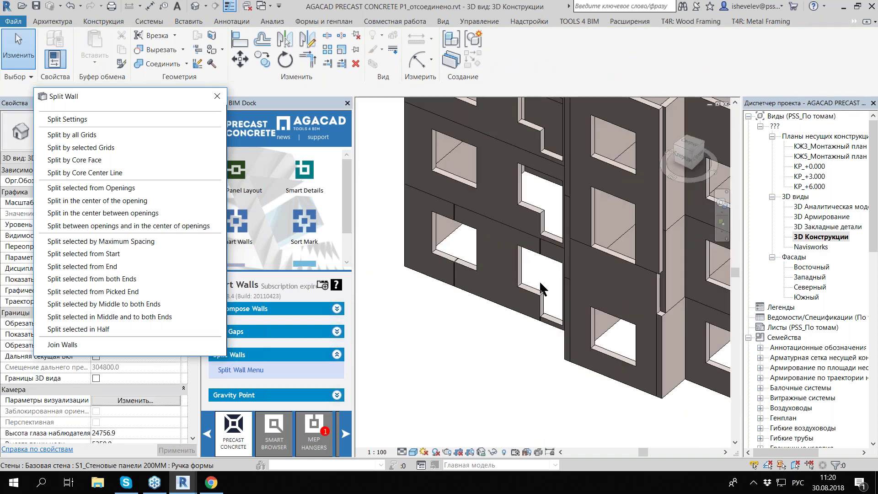
left_click(70, 7)
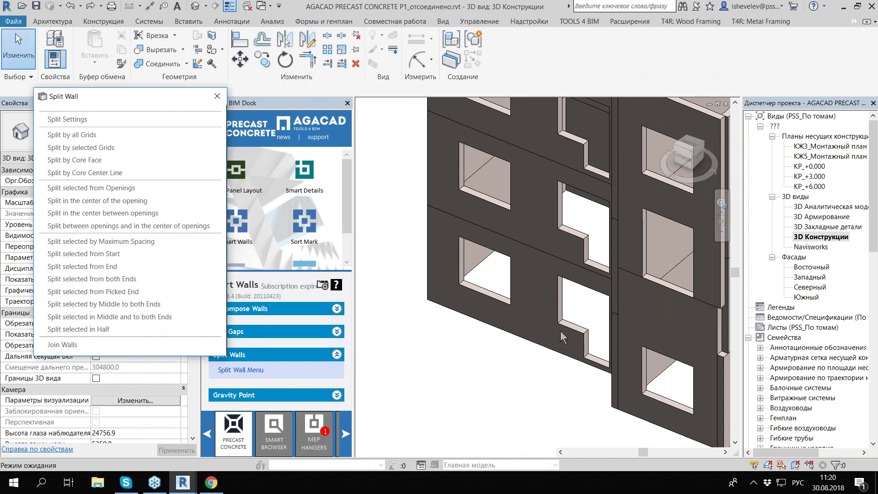
left_click(565, 293)
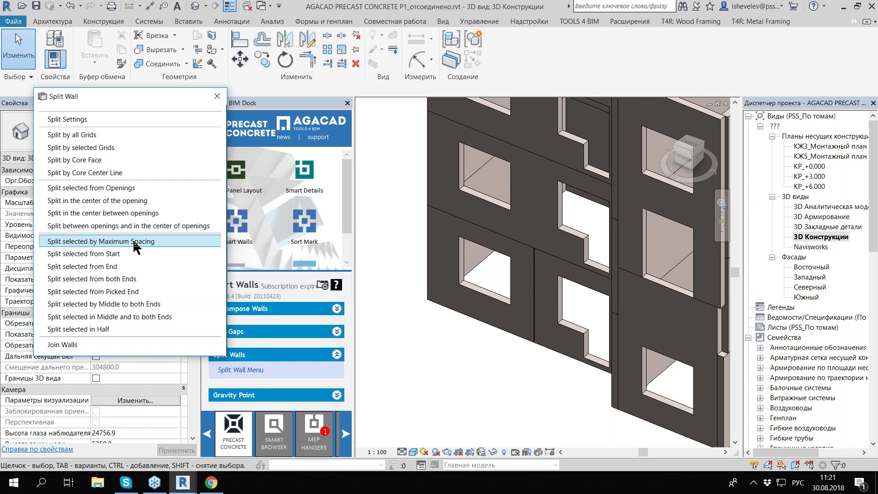
Step: Pick a building wall panel, switch to a top view and start moving it
scroll(556, 341, "down", 3)
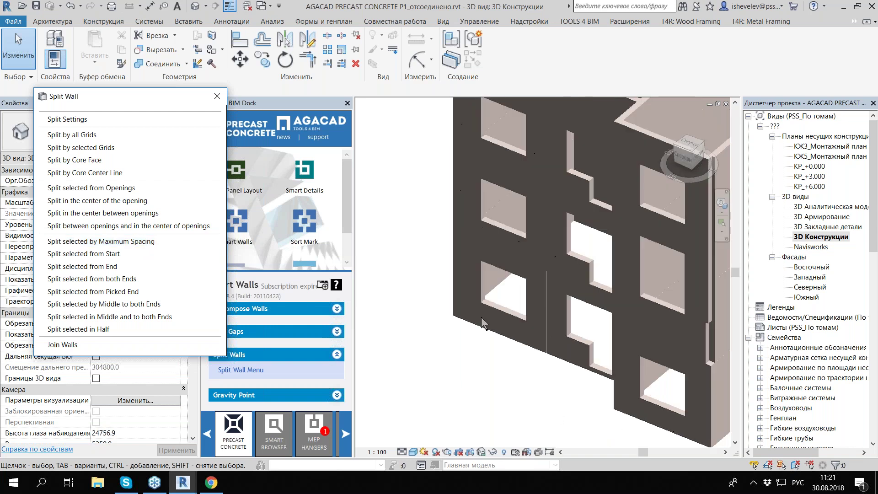
scroll(481, 316, "down", 5)
right_click(490, 344)
left_click(525, 311)
scroll(509, 322, "up", 5)
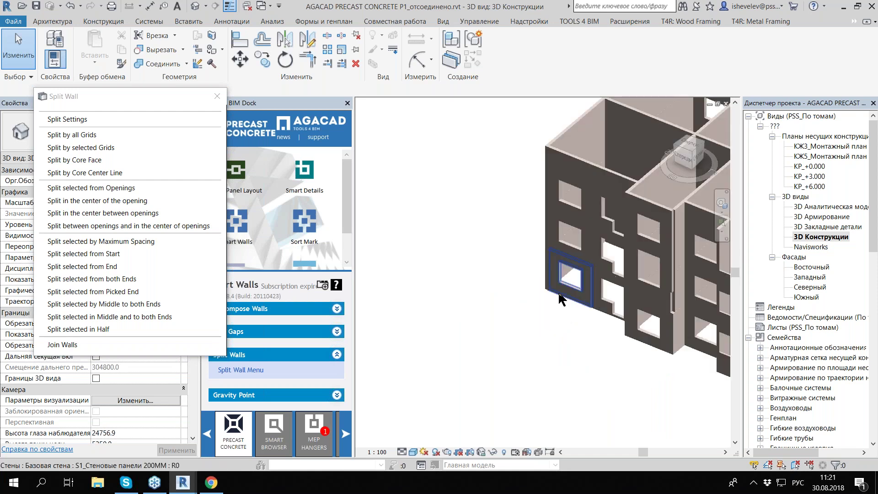
left_click(561, 300)
left_click(692, 140)
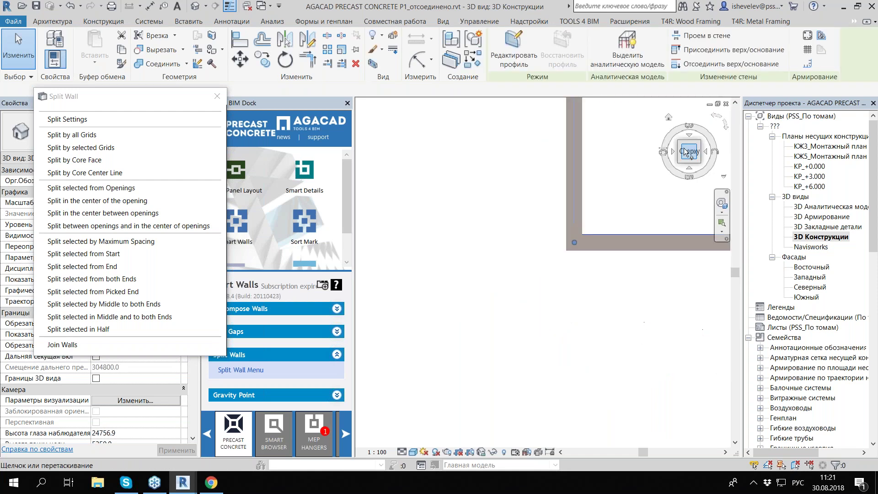
key("m")
key("v")
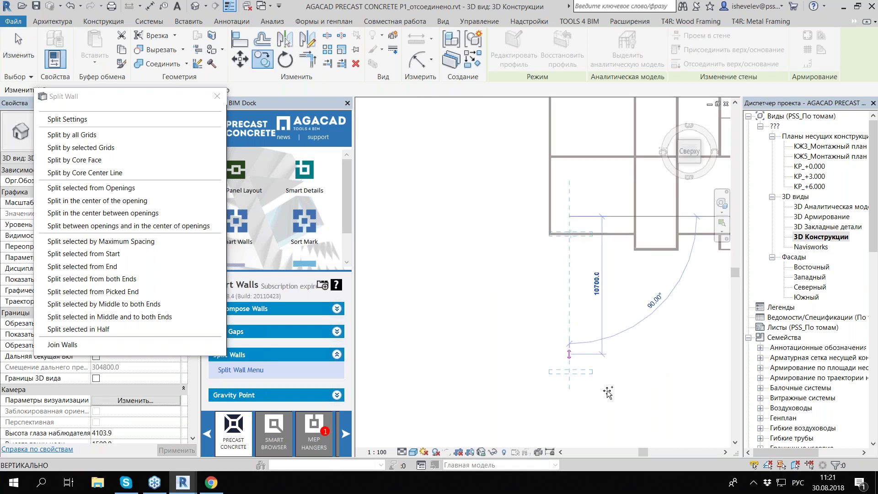
key("Escape")
Step: Stretch the stray wall below the building to 19680 mm, return to isometric, and bring up Split Settings
left_click_drag(557, 354, 576, 387)
left_click(583, 388)
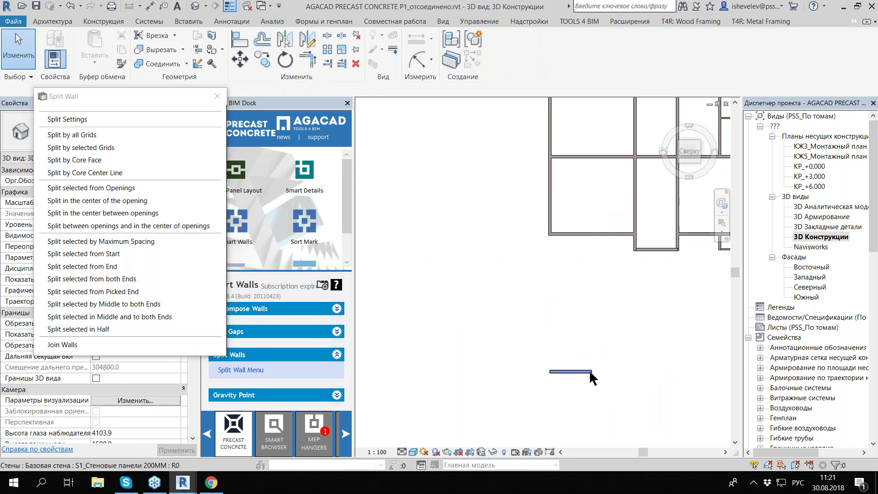
left_click(590, 372)
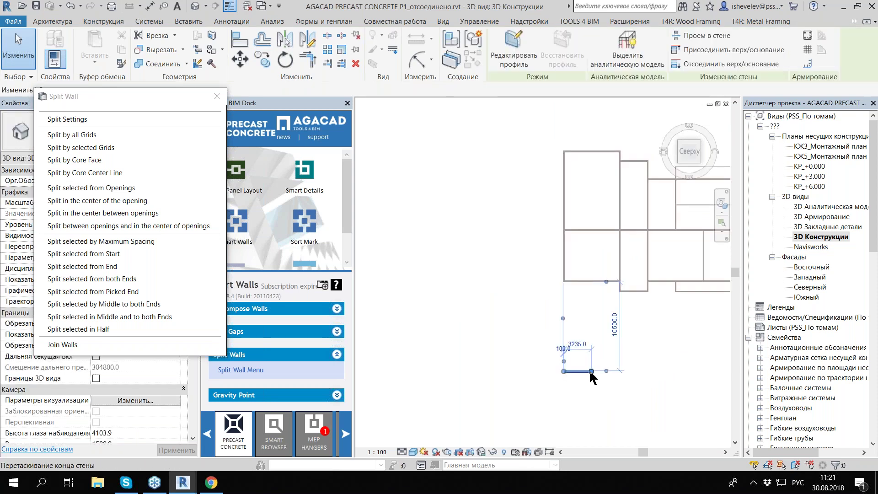
left_click_drag(591, 372, 712, 371)
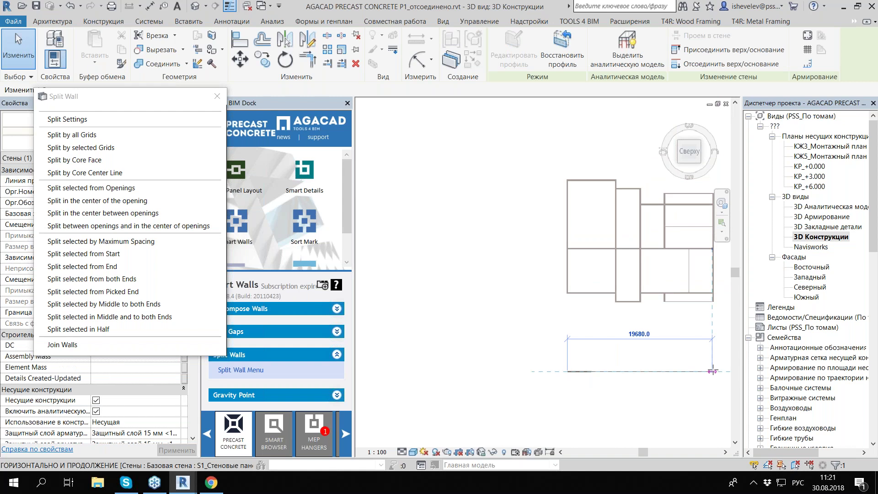
middle_click_drag(712, 371, 67, 120, "shift")
key("Escape")
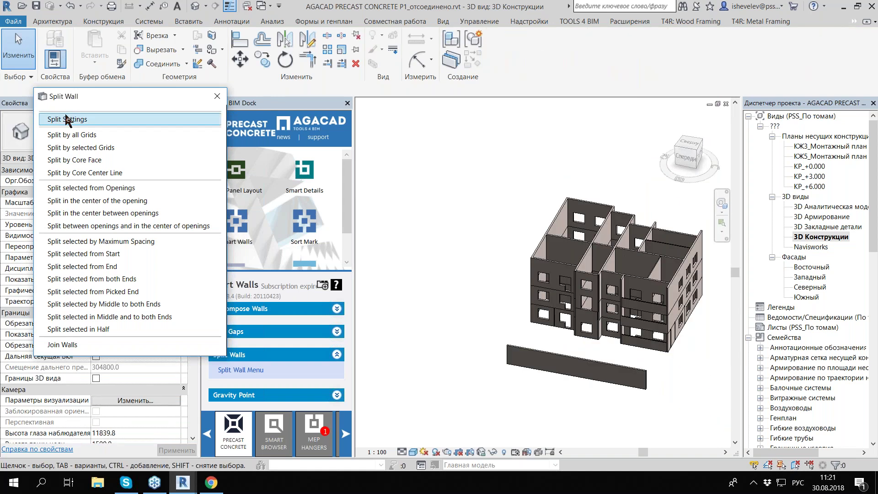
left_click(67, 120)
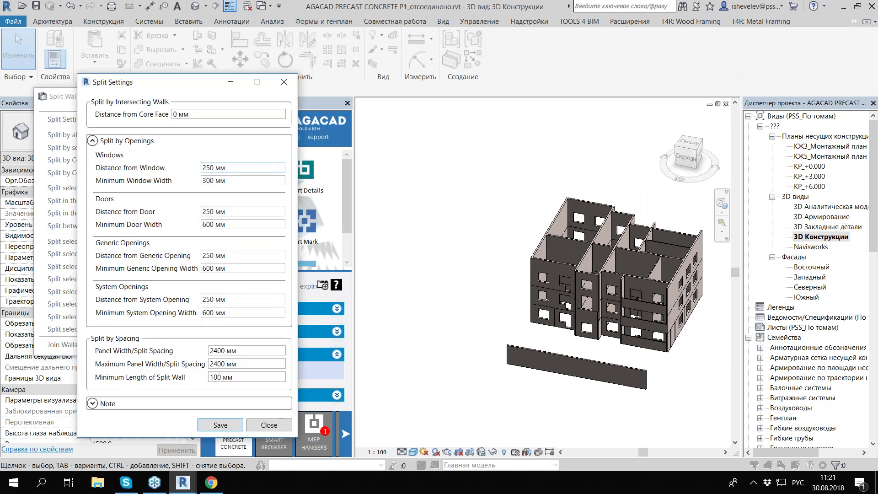
Step: Enter 3000 mm for Panel Width and Maximum Panel Width split spacing and save
left_click_drag(261, 350, 191, 339)
type("3000")
left_click_drag(256, 364, 197, 364)
type("3")
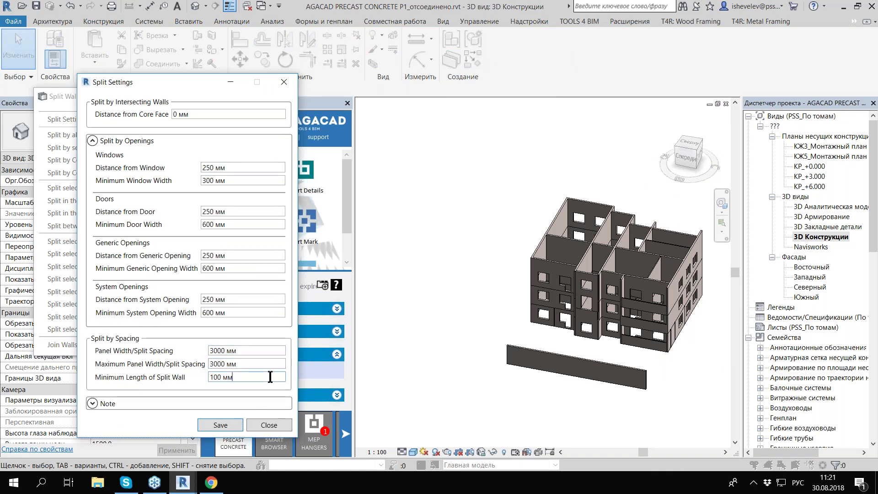
left_click(221, 425)
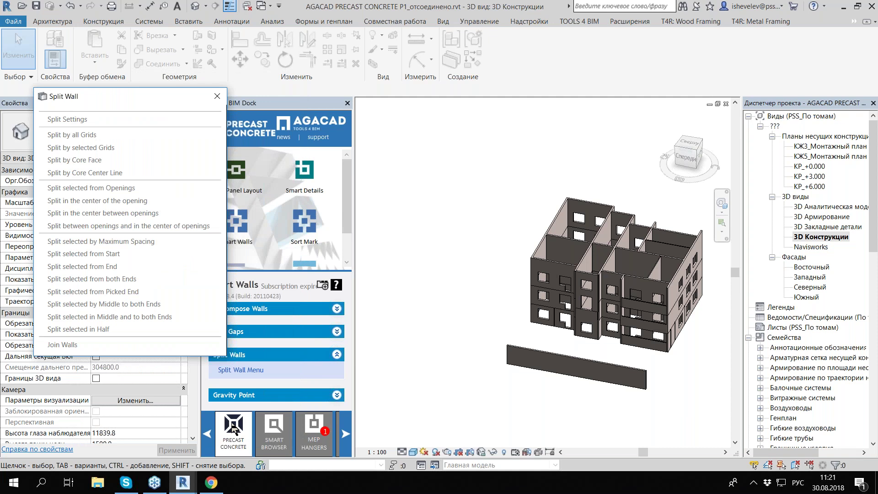
Step: Split the lone wall strip by maximum spacing, then orbit and box-select its seven resulting segments
left_click(100, 241)
left_click(605, 385)
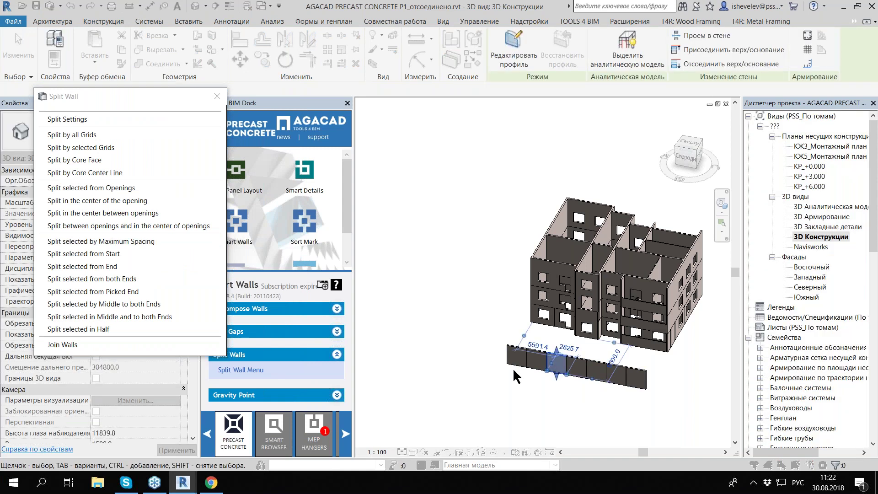
left_click(514, 371)
middle_click_drag(514, 371, 595, 366, "shift")
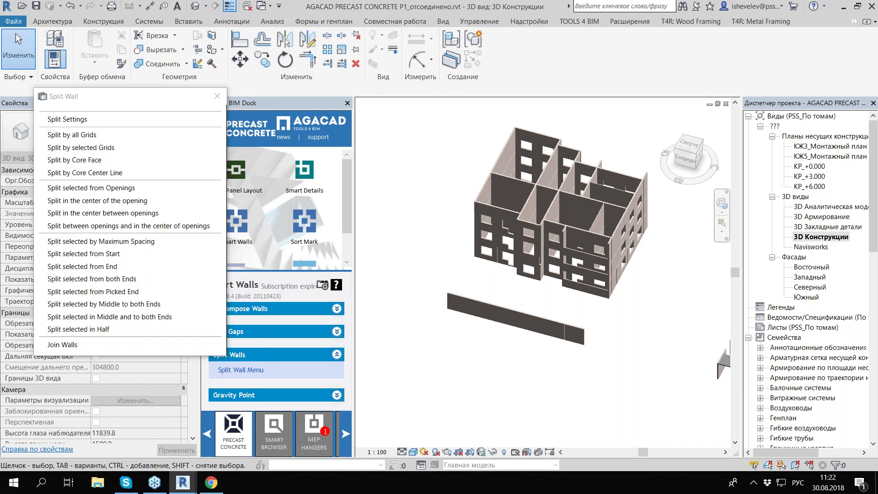
scroll(482, 334, "up", 4)
scroll(522, 335, "down", 3)
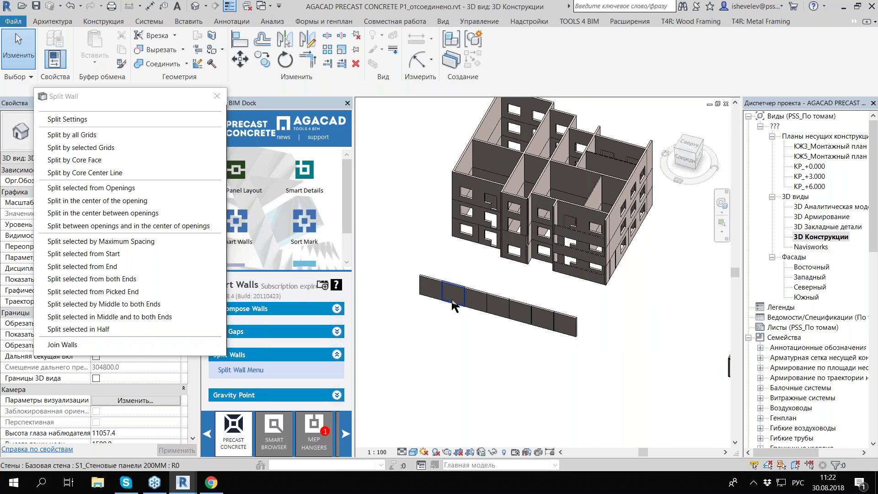
scroll(453, 305, "up", 2)
scroll(450, 297, "up", 2)
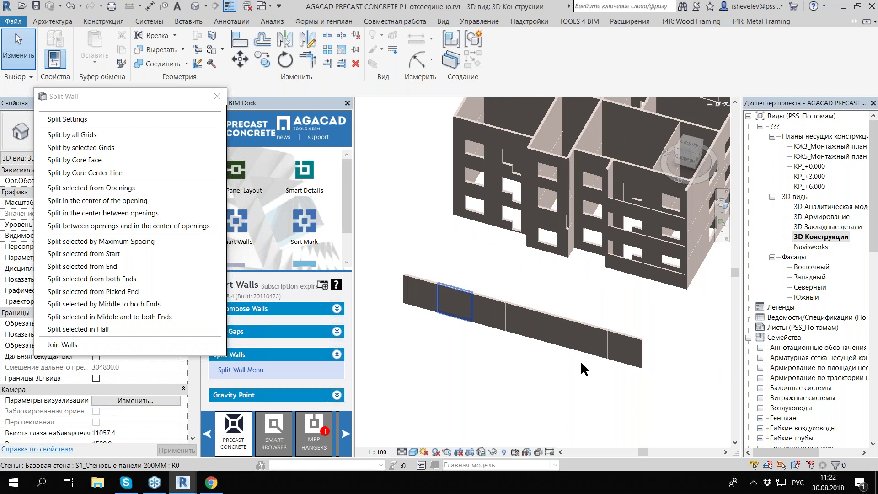
left_click_drag(581, 361, 390, 287)
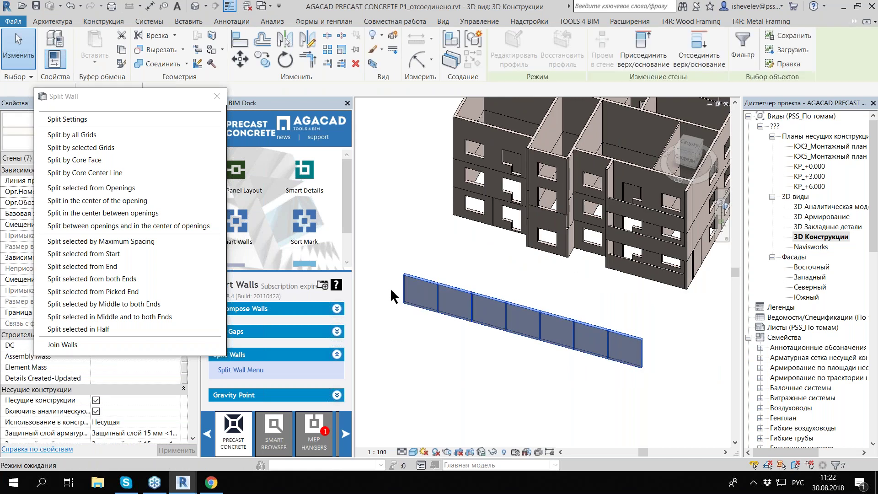
left_click(392, 296)
scroll(451, 295, "down", 3)
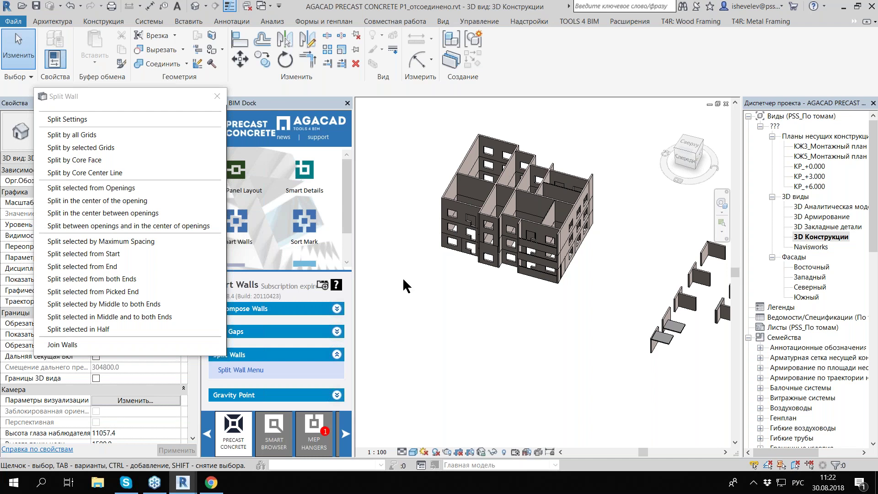
left_click(147, 322)
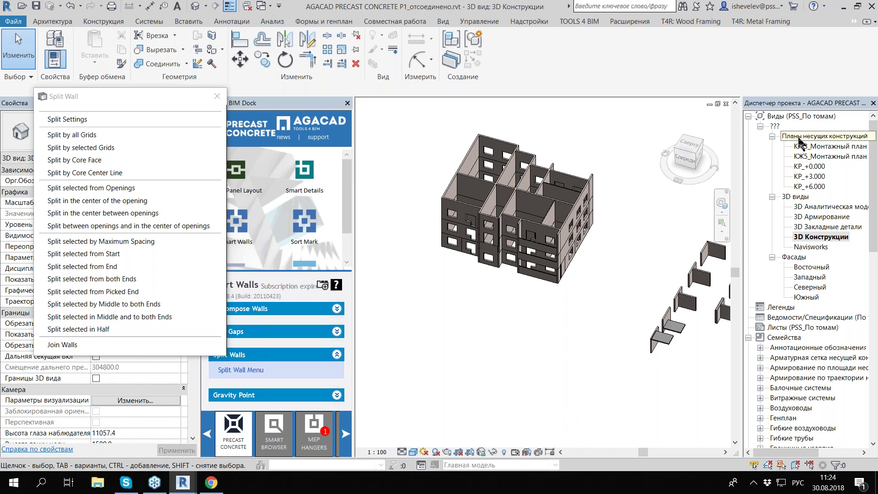
Step: Browse the structural plan views, open КР_+0.000 and zoom around it
left_click(816, 159)
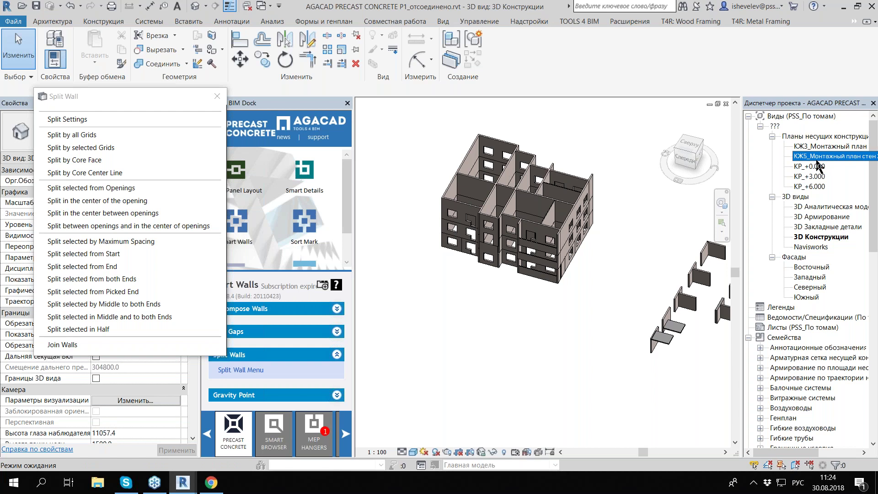
left_click(816, 175)
double_click(817, 167)
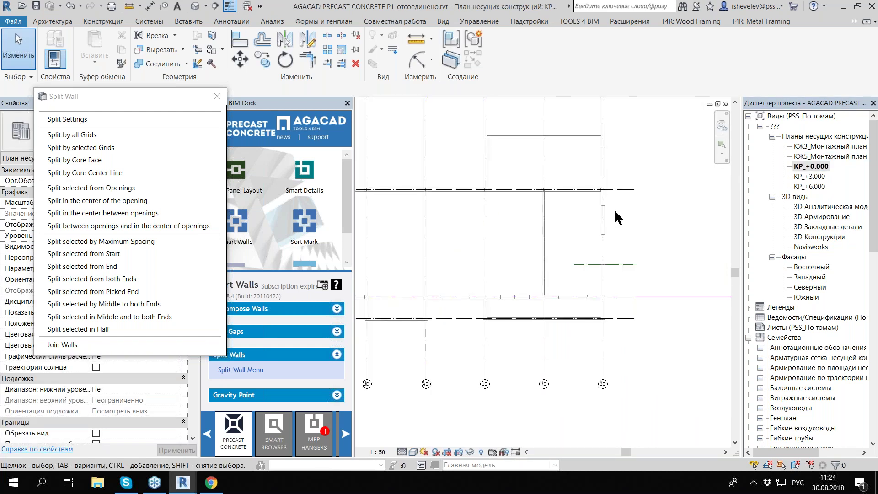
scroll(615, 211, "up", 2)
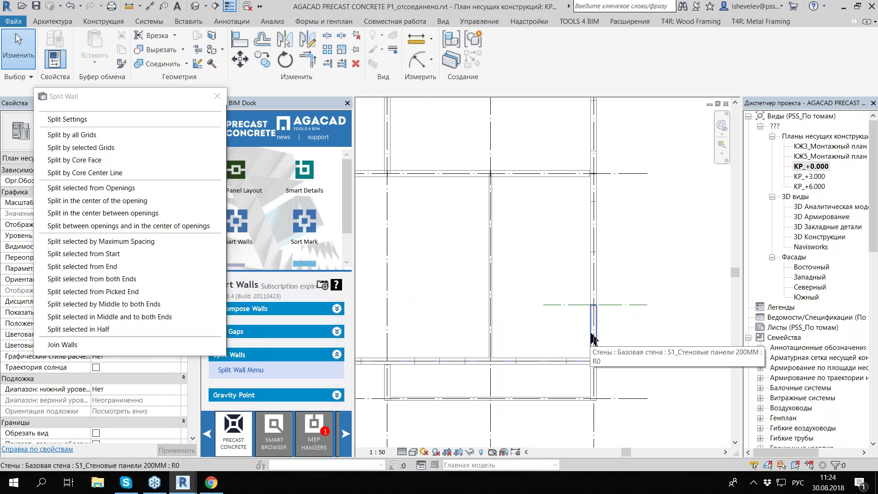
scroll(593, 338, "down", 1)
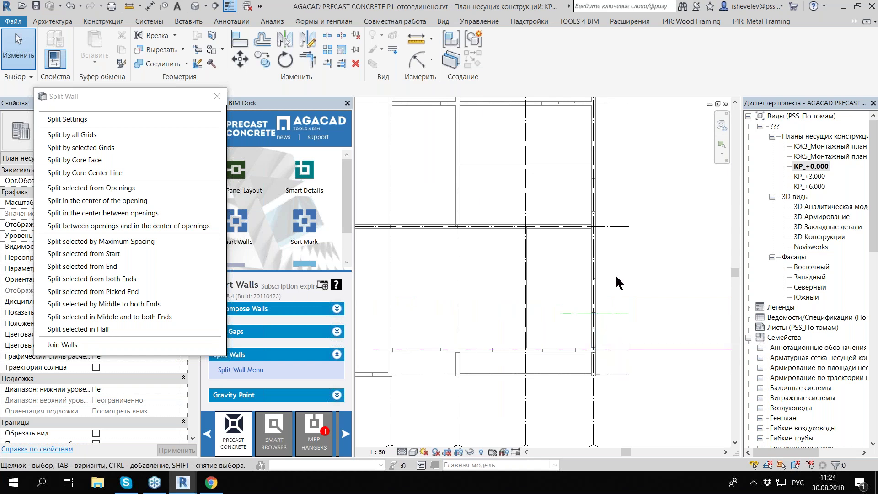
scroll(616, 274, "down", 1)
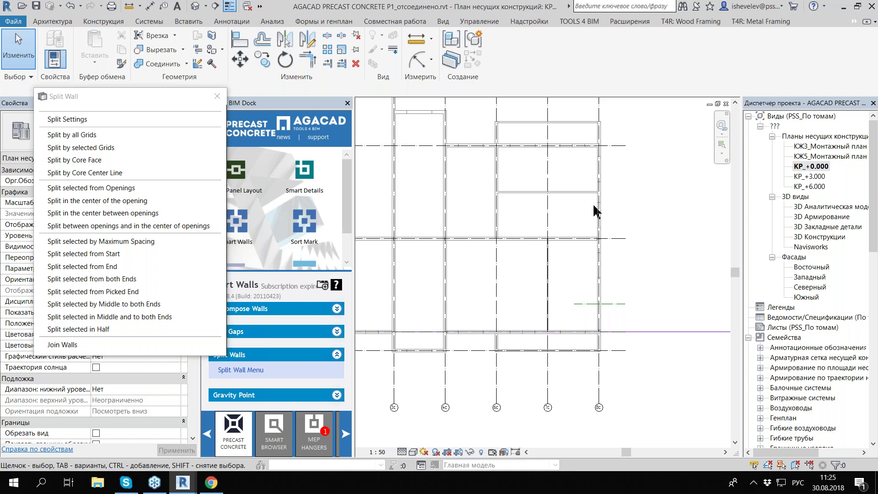
Step: Dismiss the Split Wall menu, zoom into a wall junction and expand Wall Gaps
left_click(217, 96)
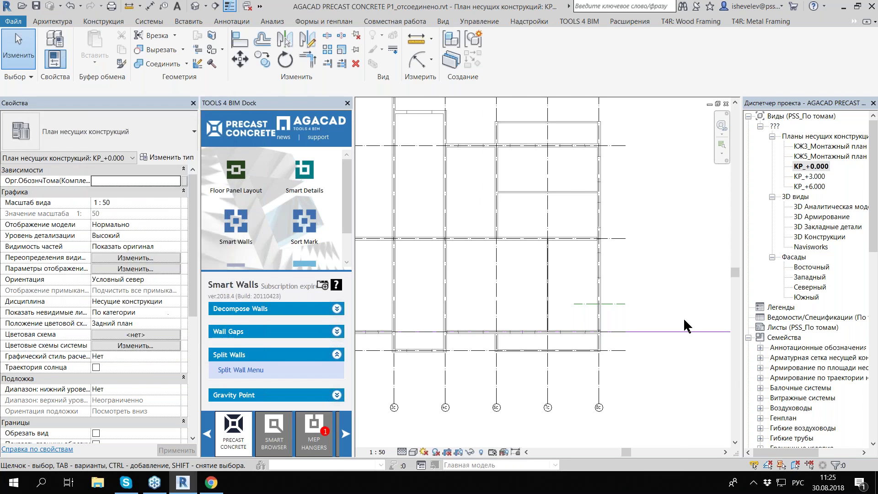
scroll(617, 292, "up", 2)
scroll(616, 292, "up", 3)
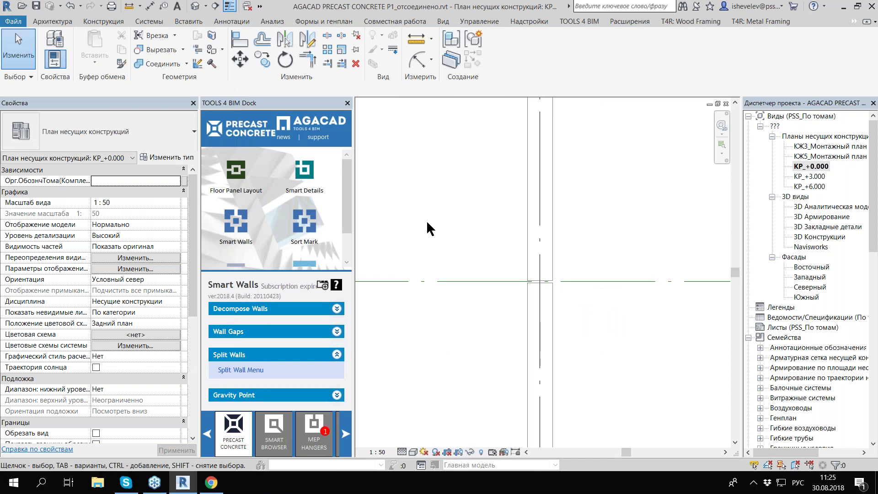
scroll(501, 233, "down", 3)
scroll(420, 299, "up", 1)
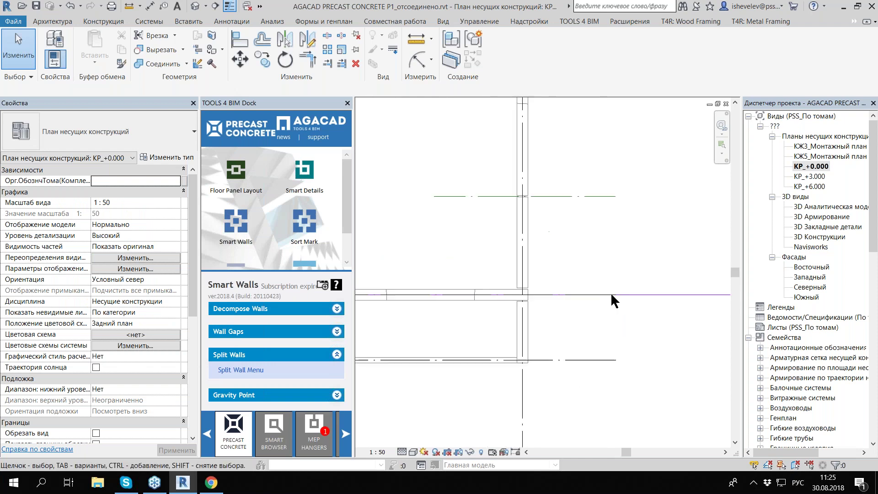
left_click(291, 335)
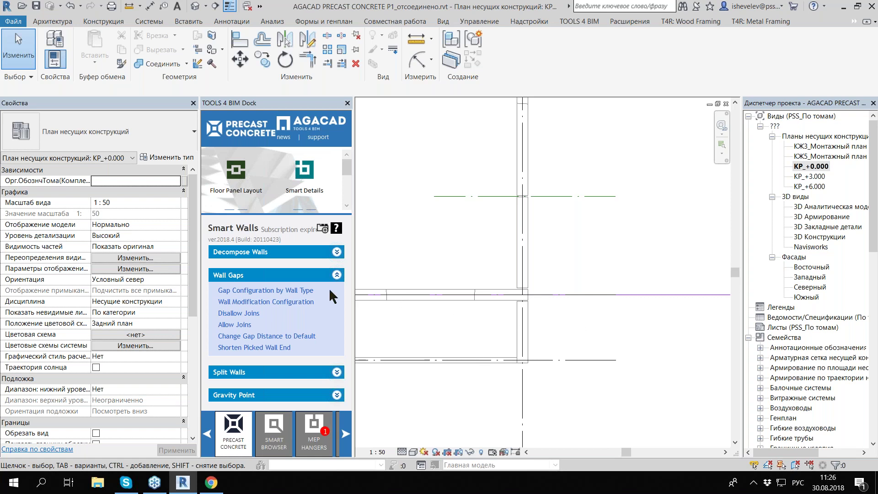
Step: In Gap Configuration by Wall Type, give the 80 mm S1 panel type a 10 mm structural gap
left_click(271, 291)
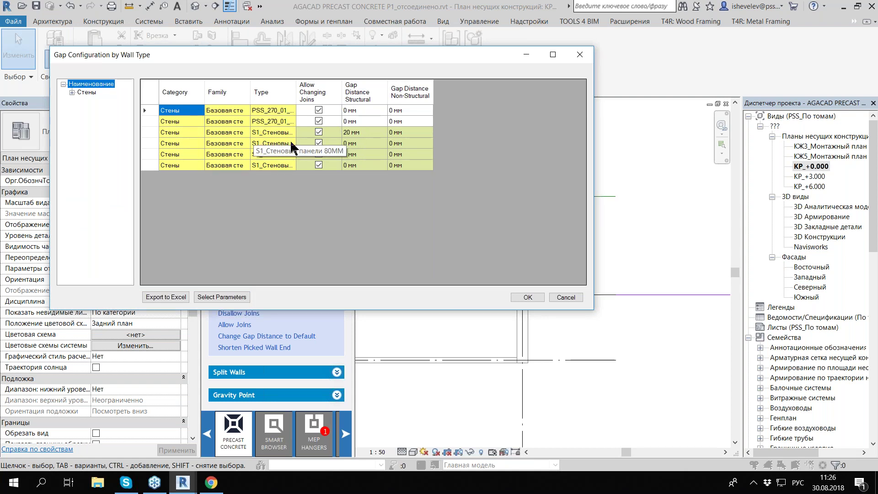
left_click(364, 143)
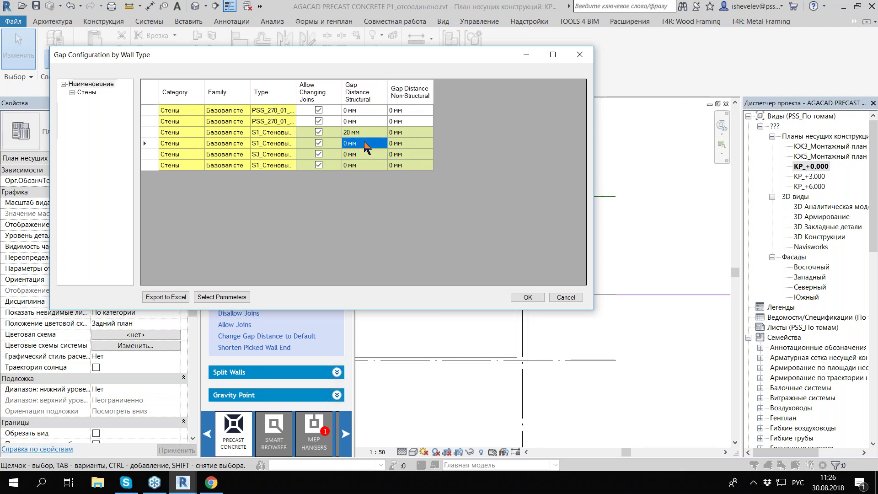
type("10")
left_click(519, 293)
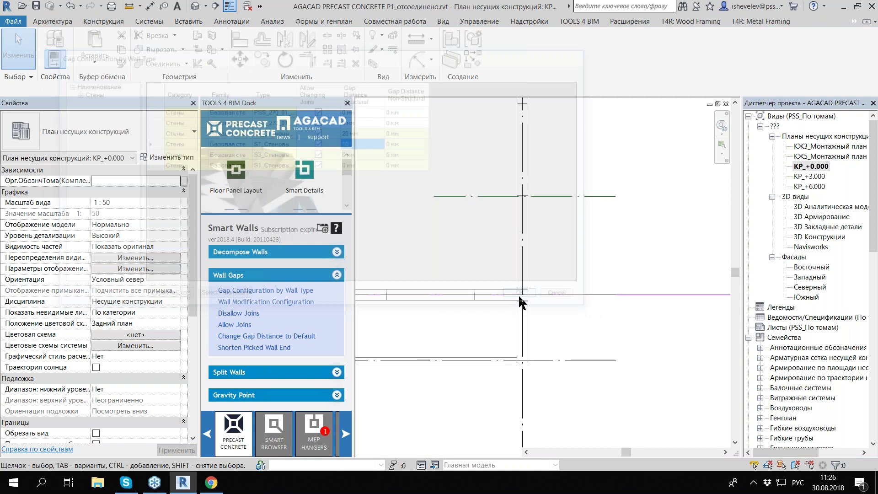
Step: Run Change Gap Distance to Default on the vertical junction wall, then pick the top 80 mm wall
scroll(520, 301, "down", 5)
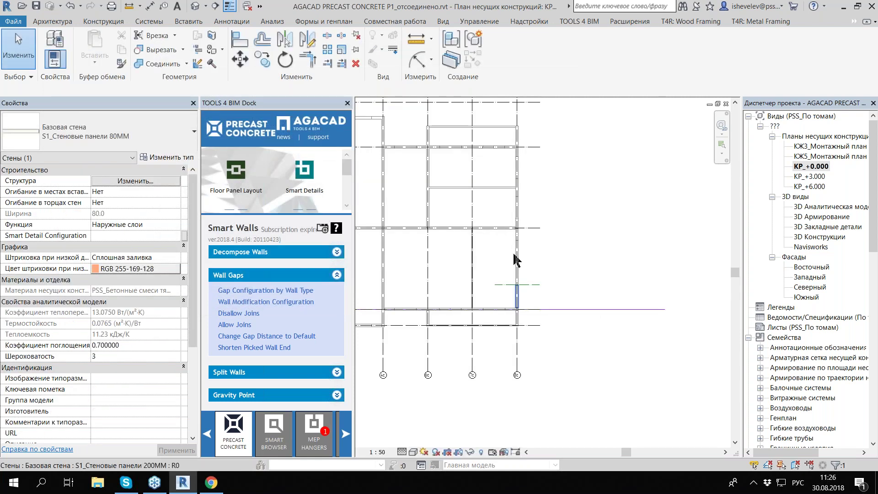
key("Escape")
scroll(516, 259, "up", 5)
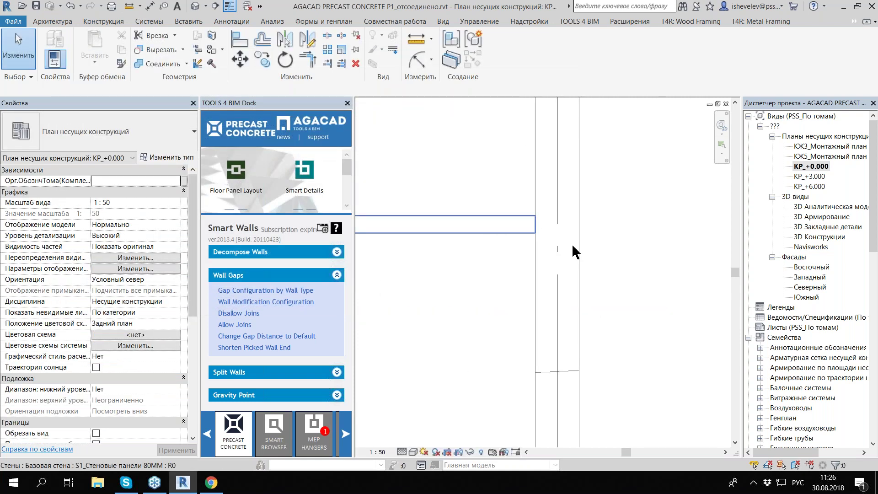
left_click(254, 347)
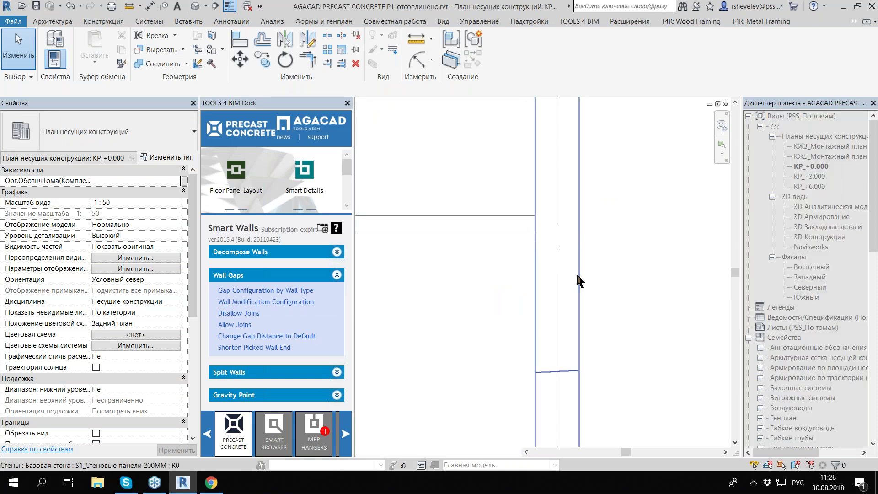
left_click(577, 280)
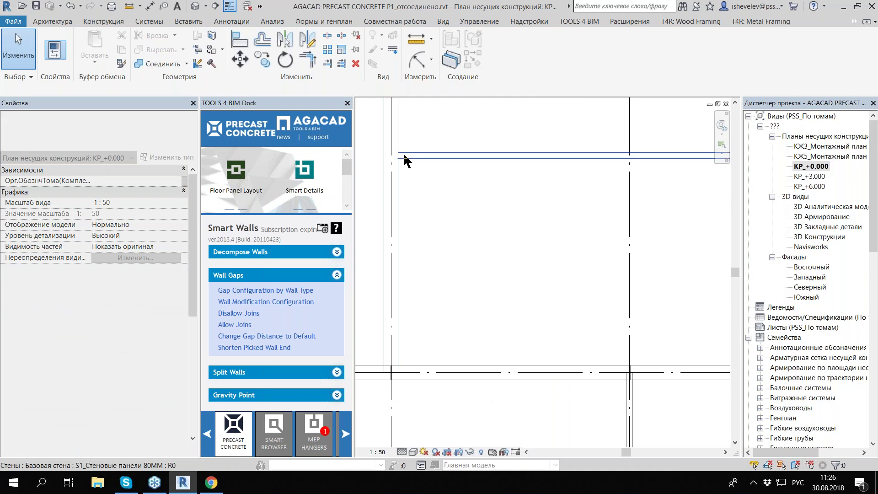
left_click(403, 160)
left_click(246, 347)
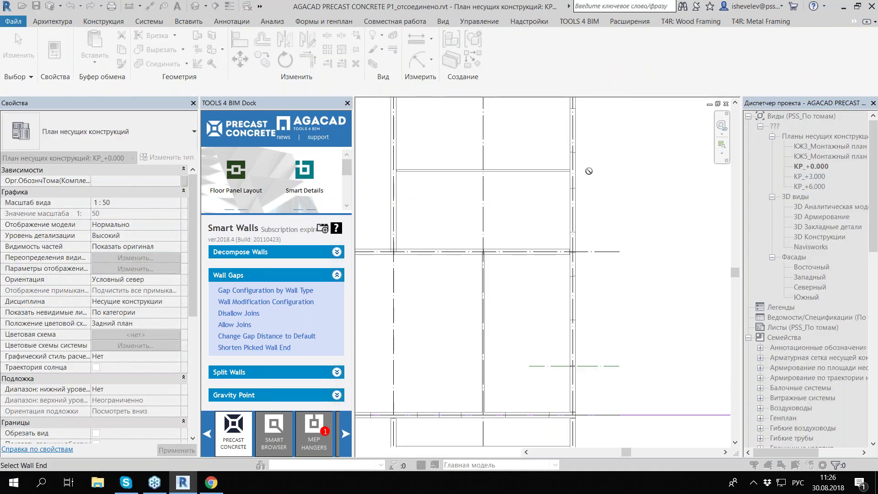
scroll(595, 177, "up", 3)
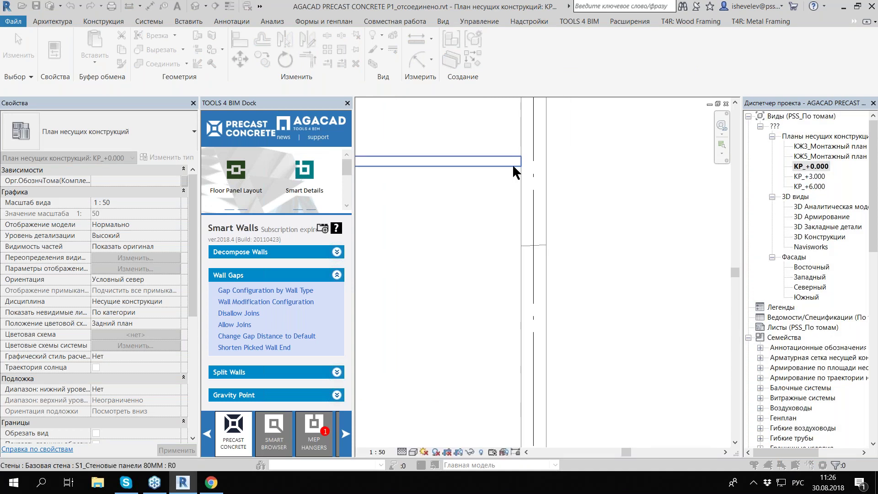
left_click(513, 165)
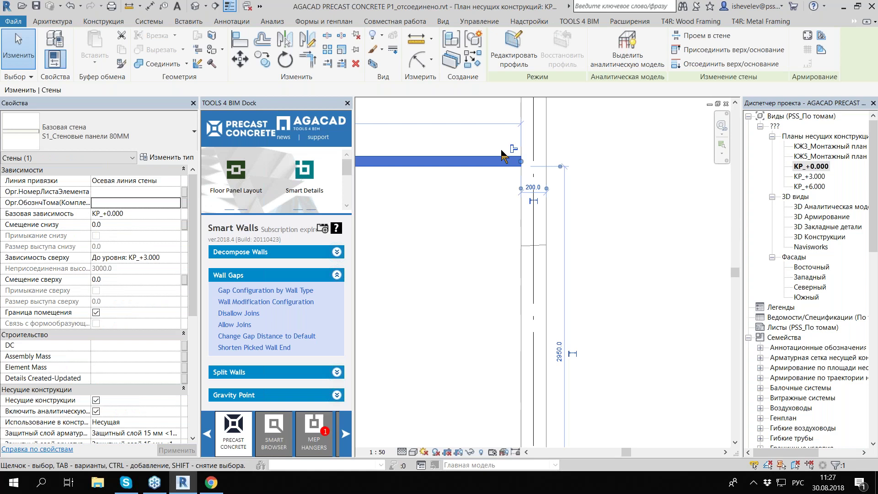
scroll(494, 172, "up", 3)
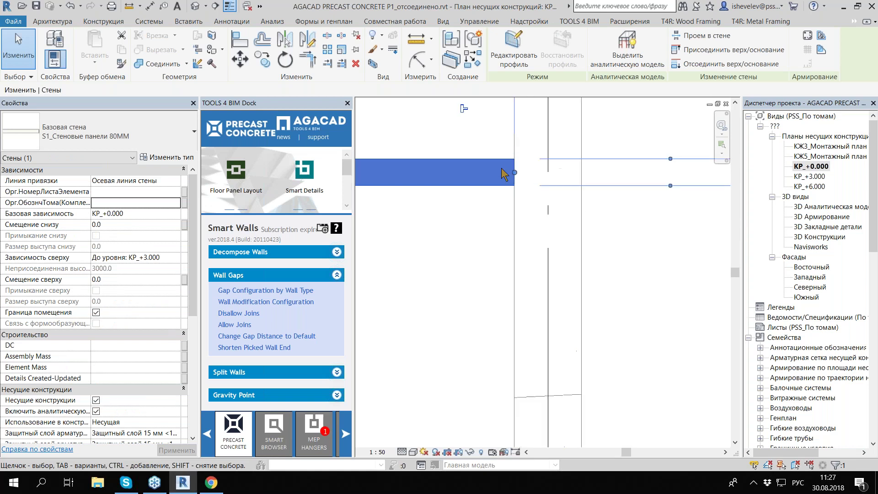
scroll(503, 174, "down", 3)
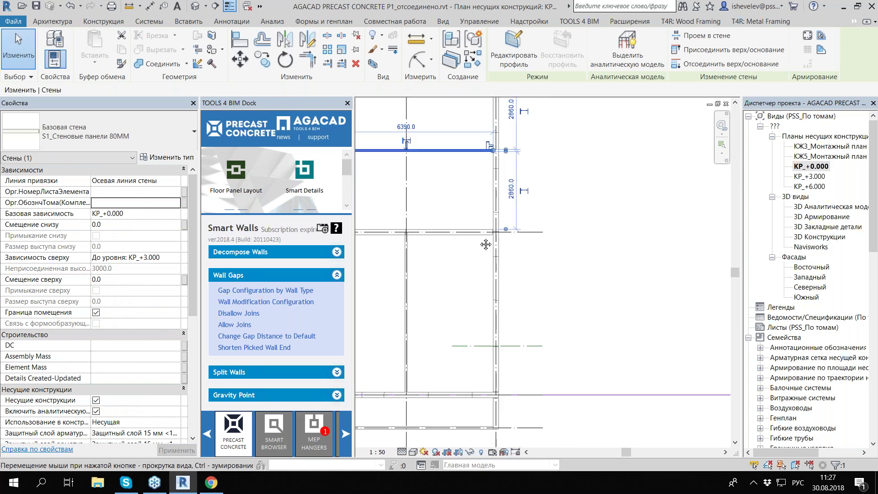
left_click(466, 193)
scroll(417, 159, "down", 2)
scroll(418, 161, "up", 3)
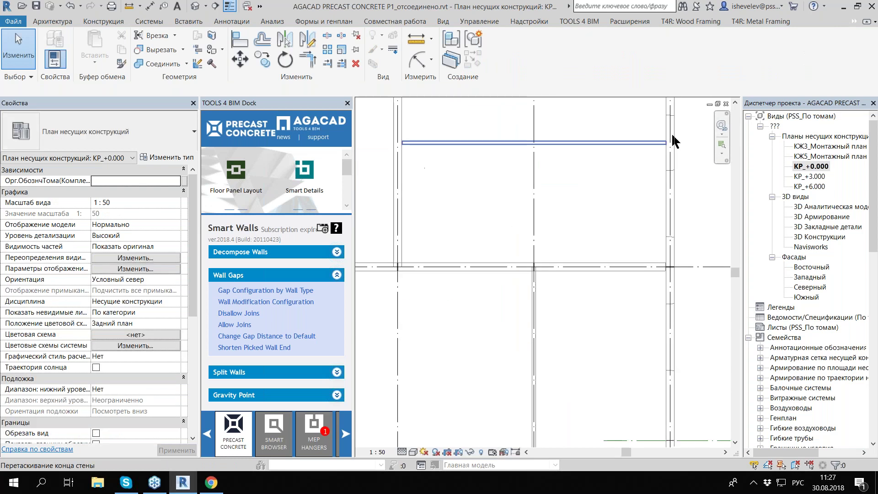
left_click(671, 142)
scroll(663, 149, "up", 4)
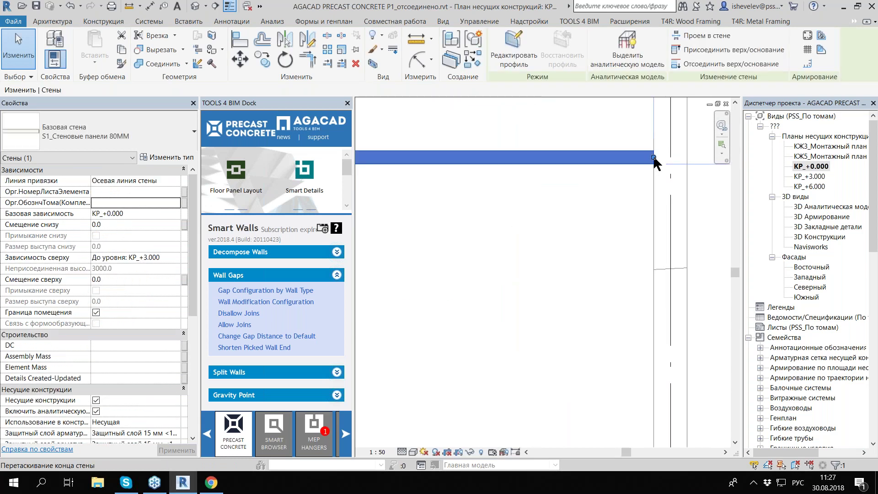
left_click_drag(654, 158, 658, 157)
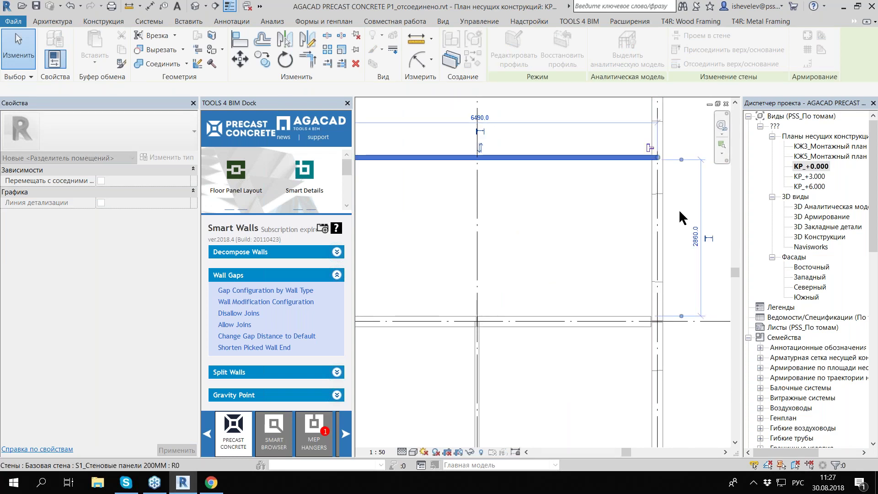
key("Escape")
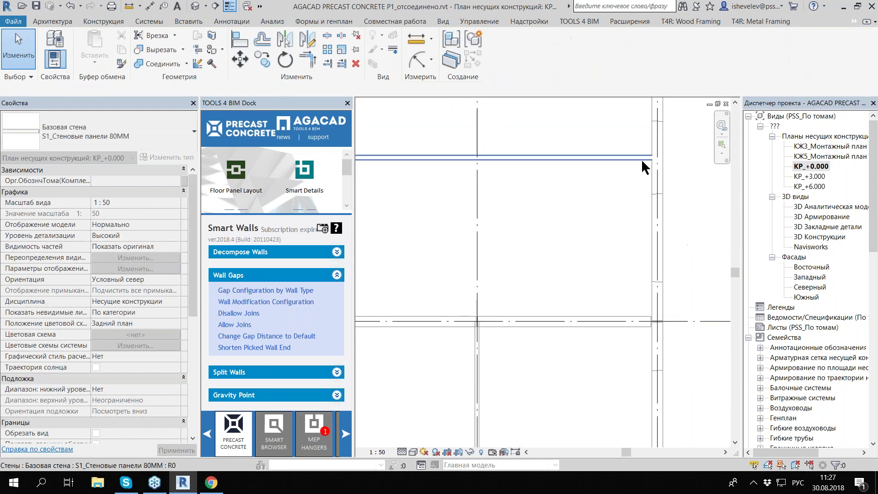
left_click(641, 159)
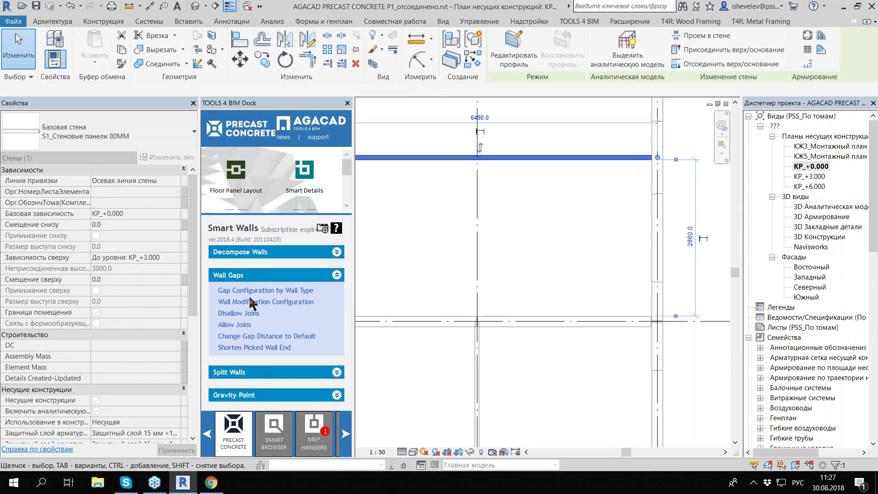
key("Escape")
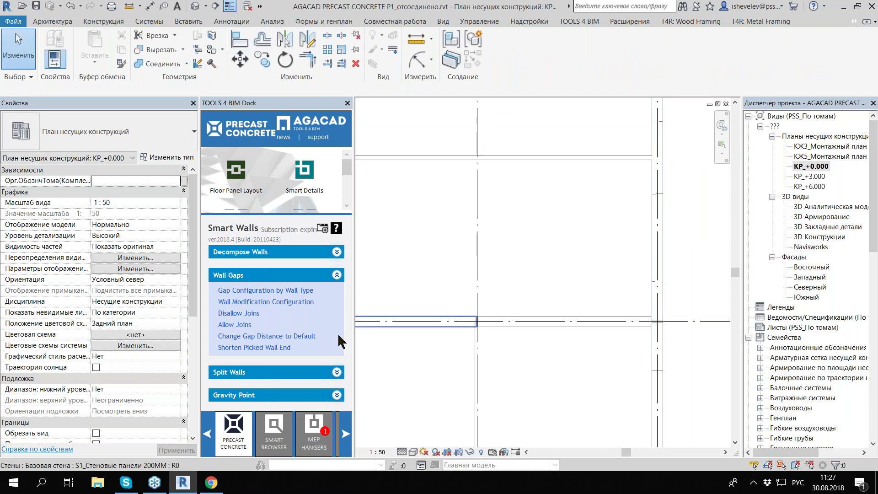
Step: Run Shorten Picked Wall End on the vertical 80MM panel's top end at the crossing wall
left_click(338, 336)
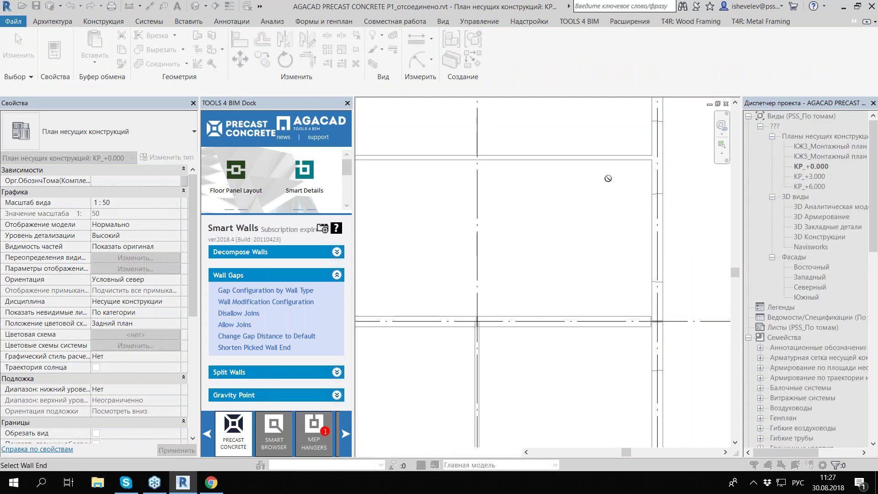
left_click(642, 165)
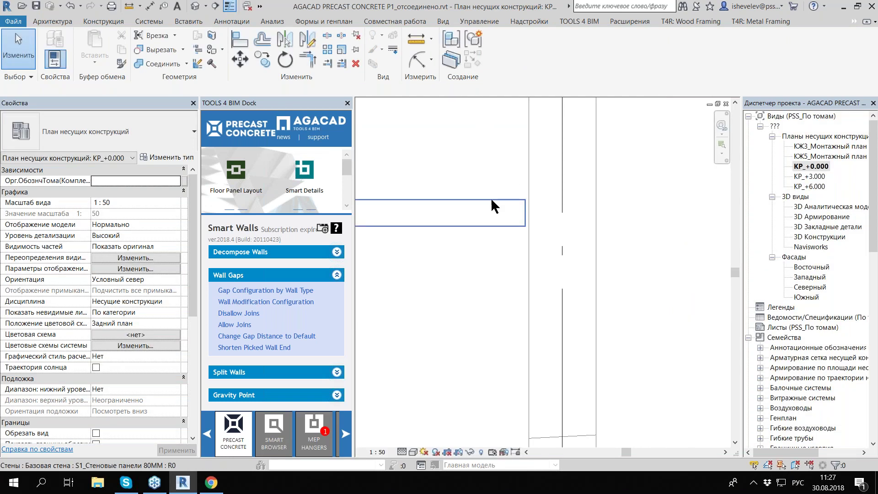
scroll(507, 187, "down", 1)
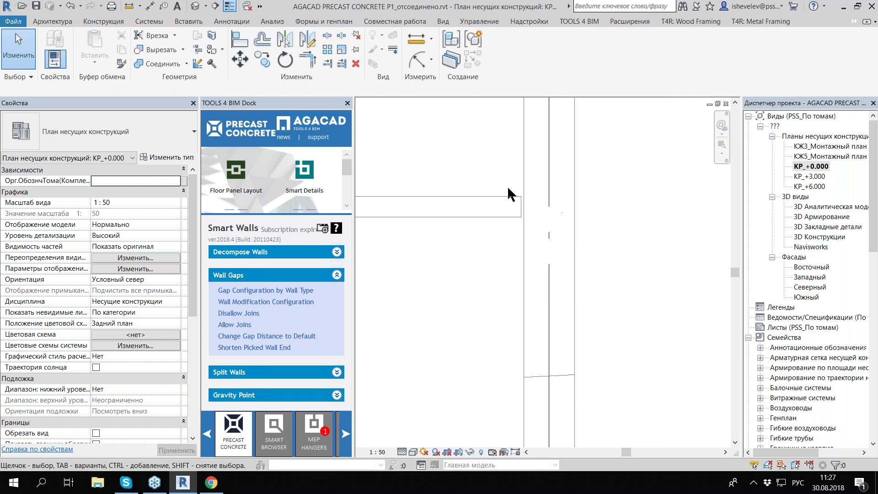
scroll(508, 187, "down", 5)
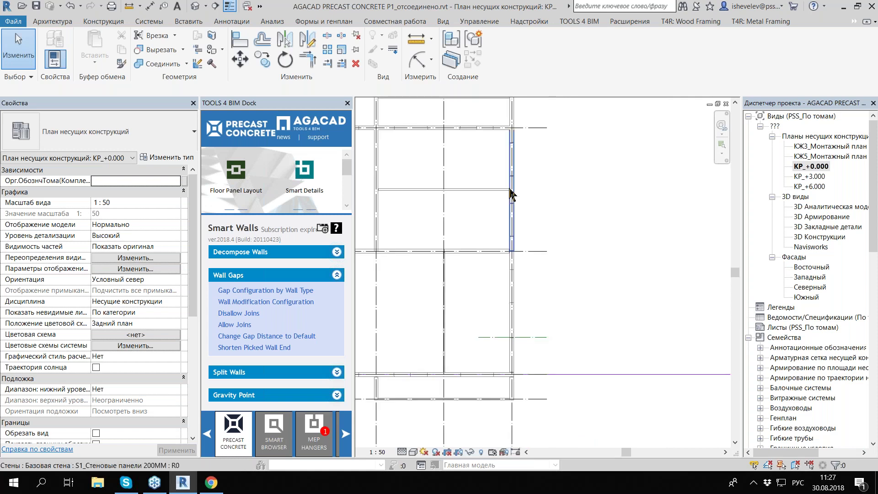
scroll(436, 252, "up", 3)
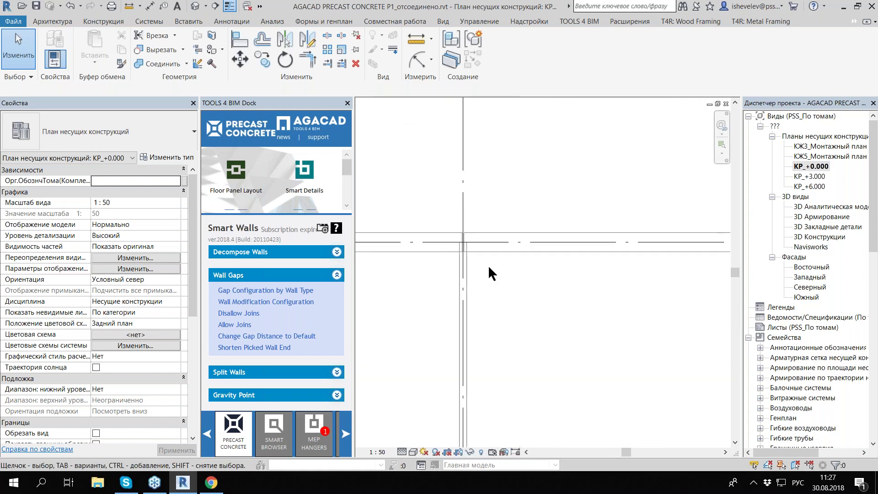
left_click(255, 349)
left_click(456, 292)
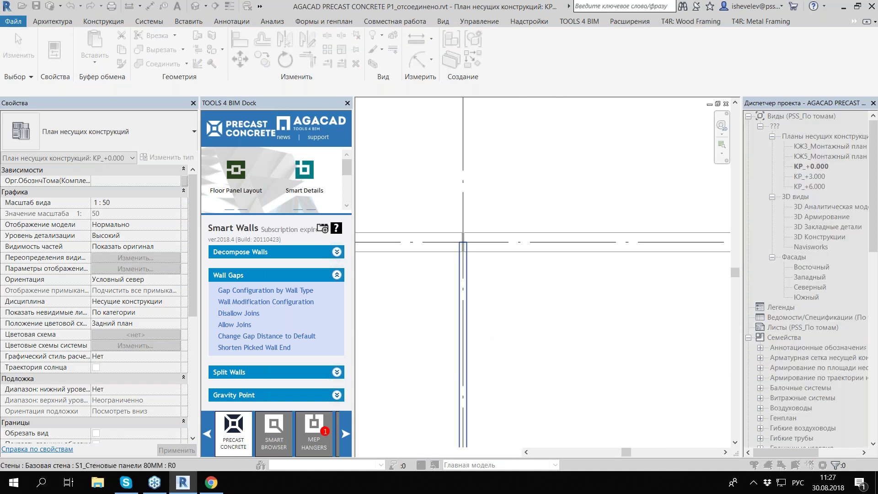
left_click(468, 258)
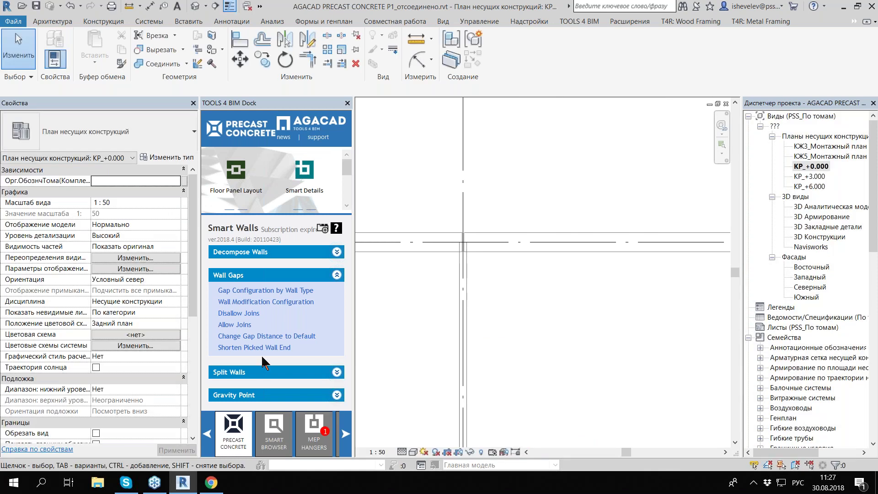
left_click(256, 347)
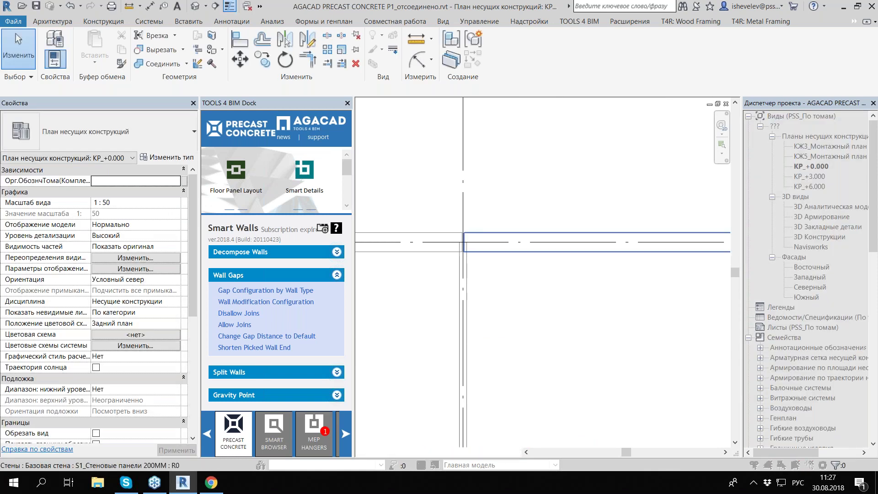
left_click(468, 247)
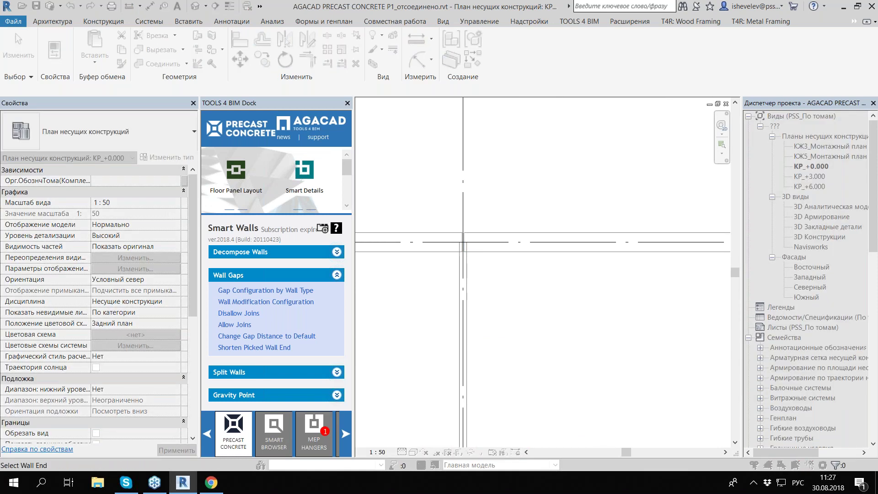
left_click(464, 259)
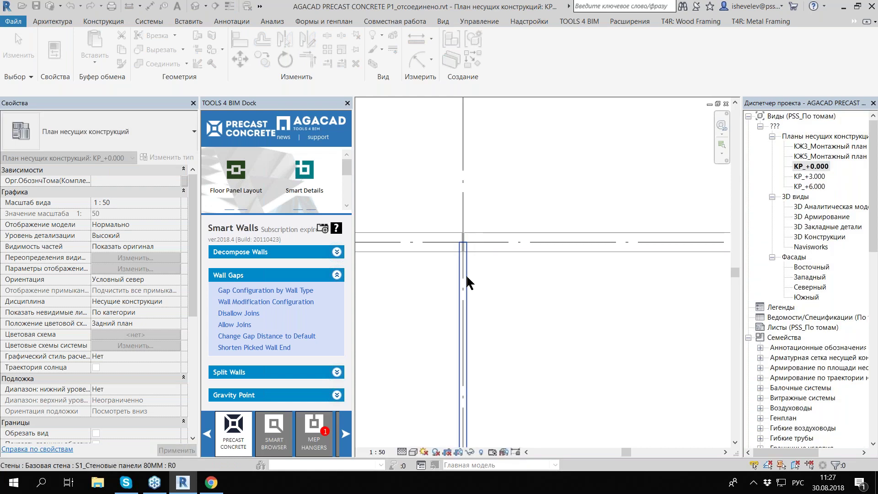
Step: Drag the vertical panel's top end down, then extend it back to the horizontal wall
left_click(467, 277)
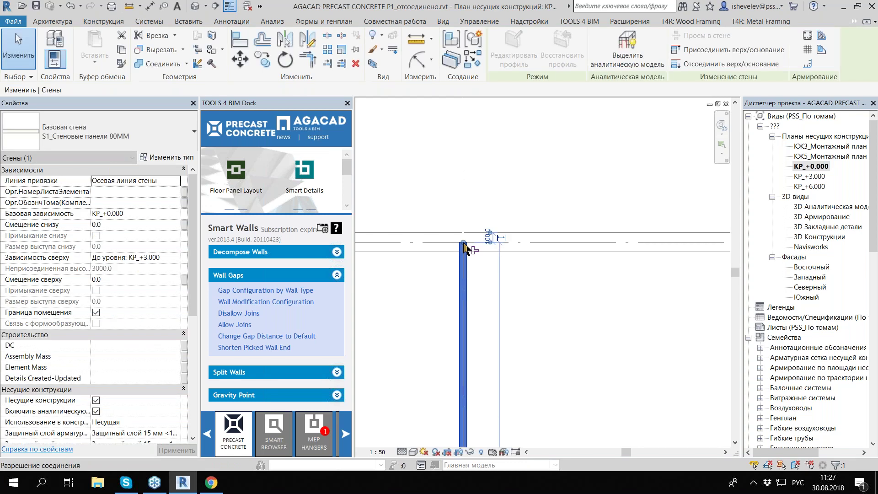
left_click_drag(466, 249, 464, 272)
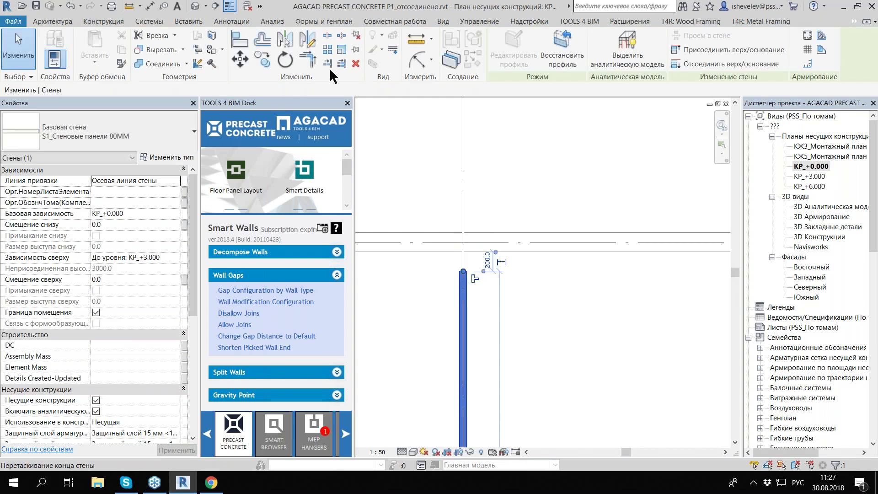
left_click(327, 64)
left_click(465, 278)
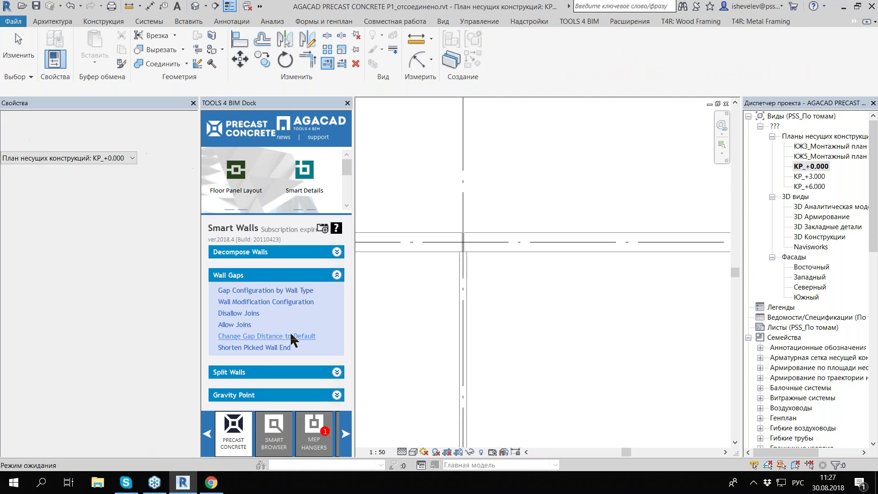
key("Escape")
Step: Shorten the vertical panel's top end by 200 mm again and check the resulting gap
left_click(254, 347)
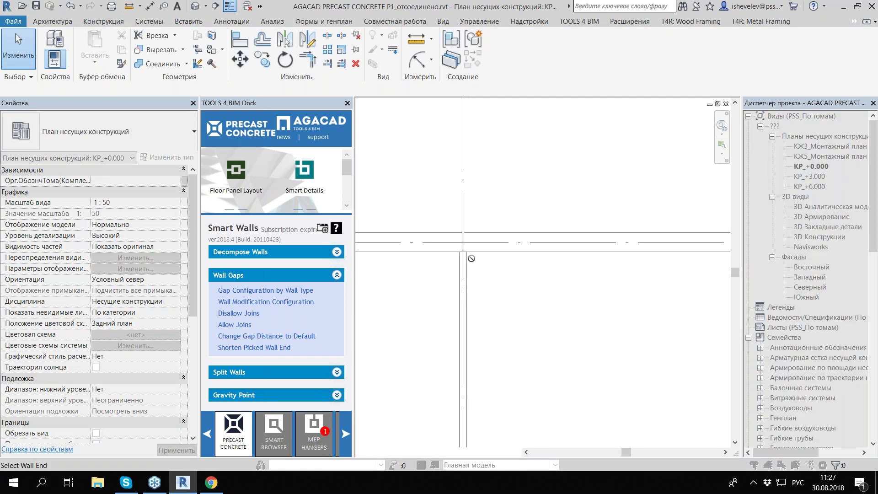
left_click(471, 259)
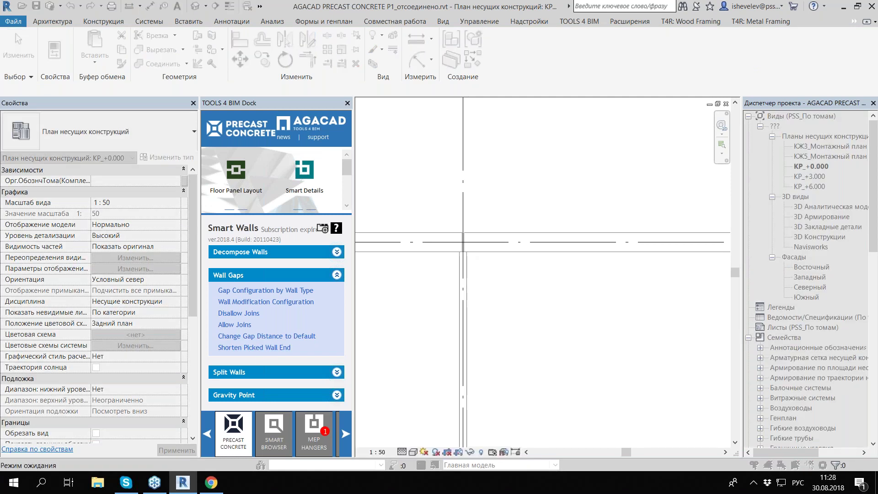
left_click(463, 270)
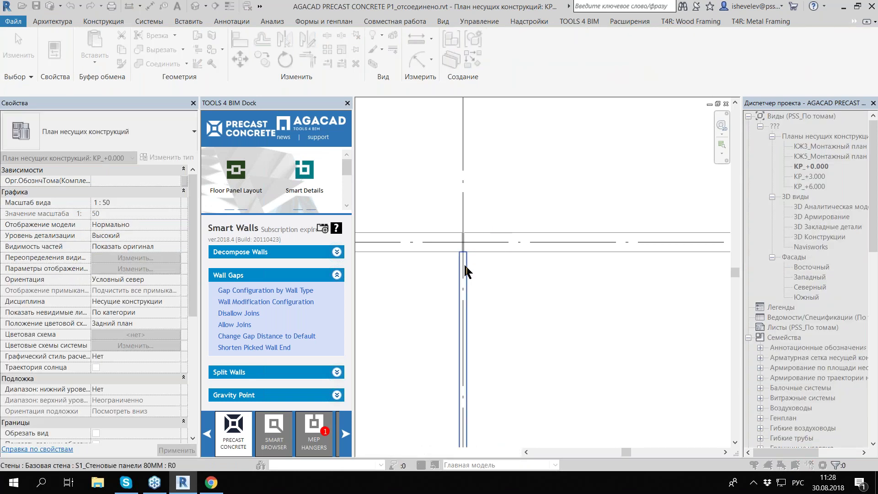
left_click(464, 270)
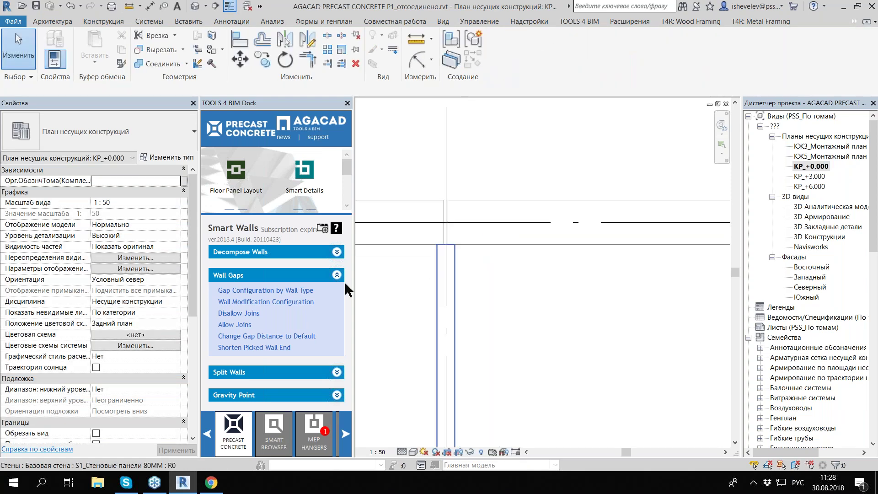
left_click(447, 298)
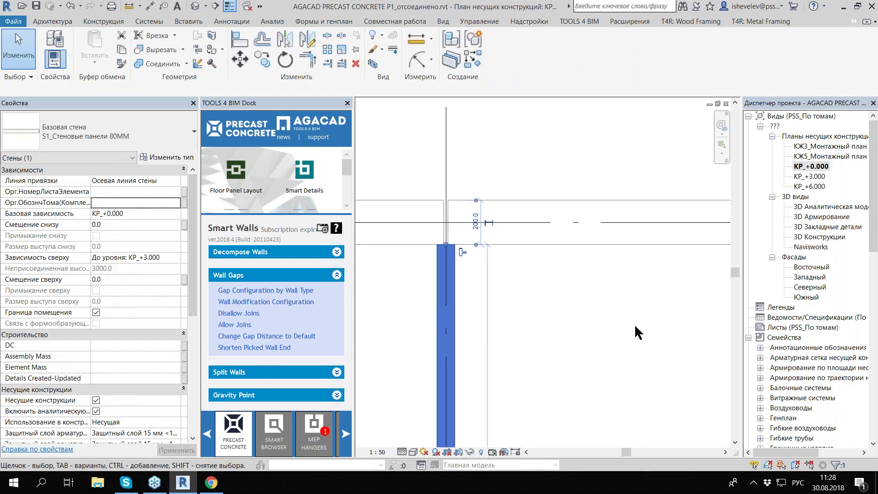
left_click(635, 324)
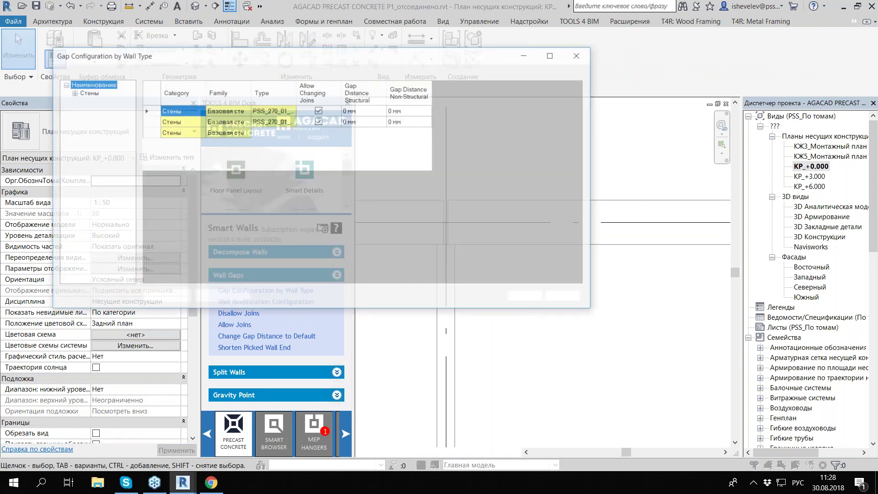
Step: Give row 4's S1 panel type a 10 mm non-structural gap and apply it to the vertical wall panel
left_click(414, 134)
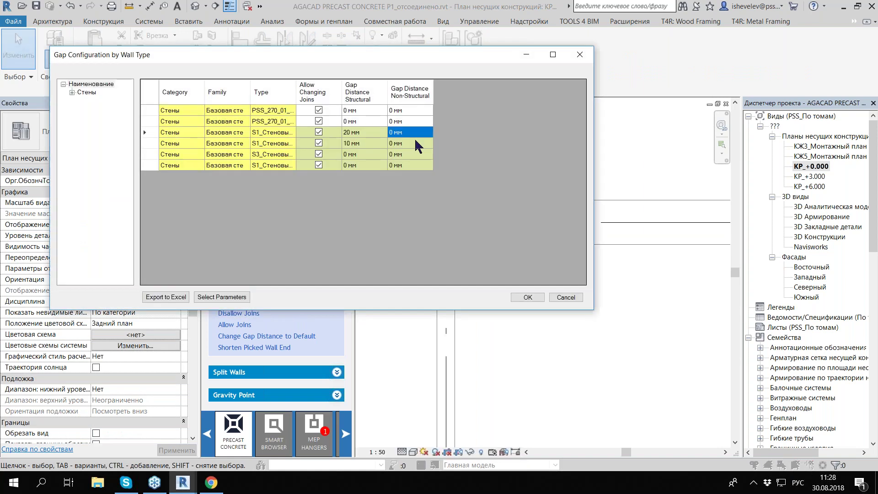
left_click(413, 145)
type("10")
key("Return")
left_click(528, 297)
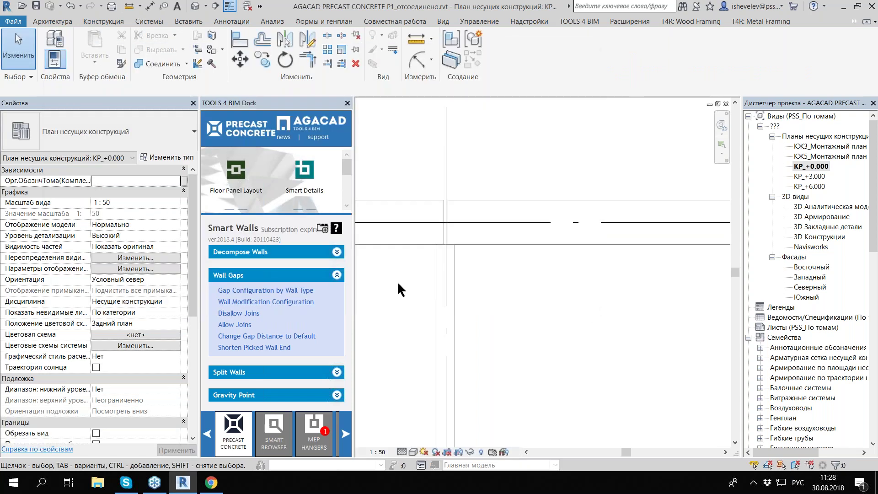
left_click(454, 260)
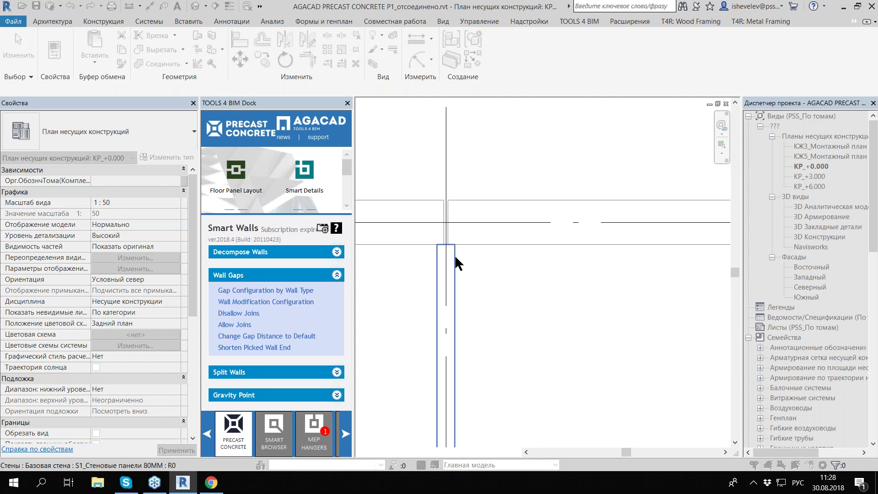
left_click(455, 262)
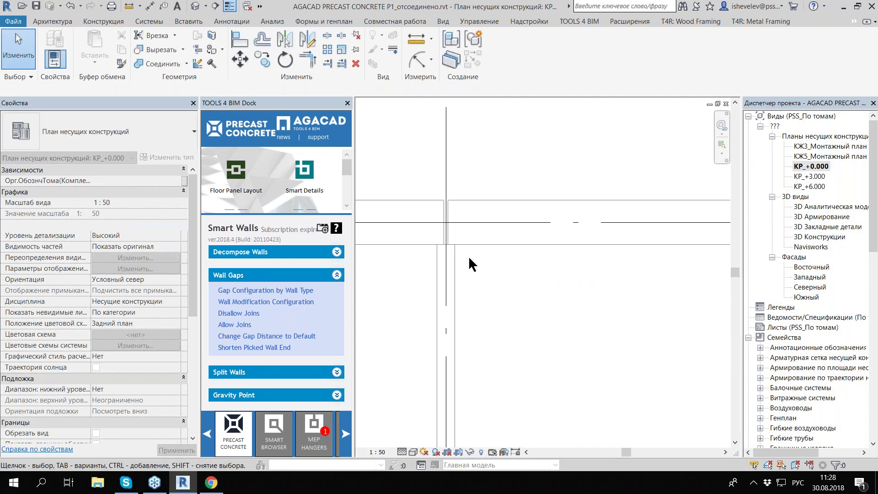
Step: Delete the top wall in the right-hand wall group
scroll(469, 256, "down", 5)
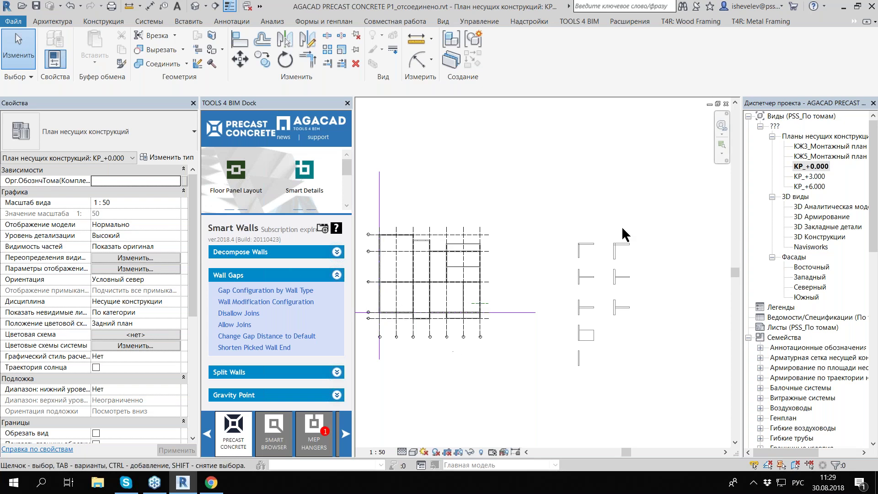
scroll(628, 238, "up", 3)
left_click(626, 259)
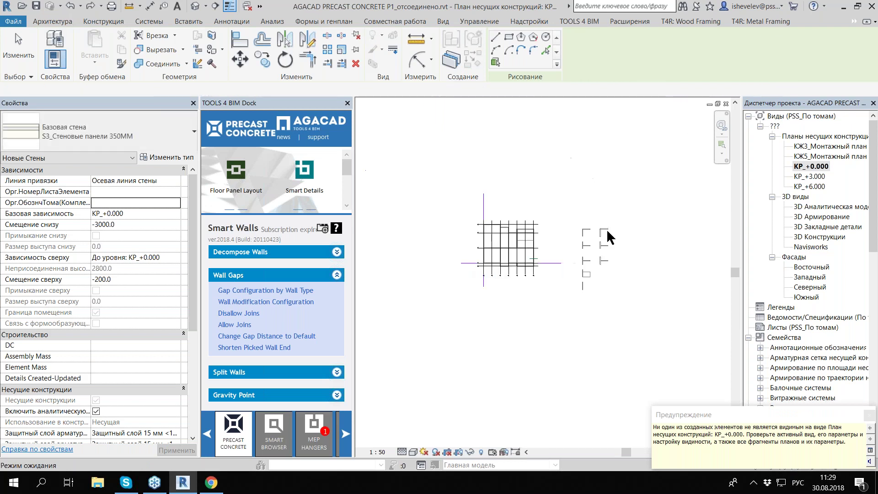
key("Escape")
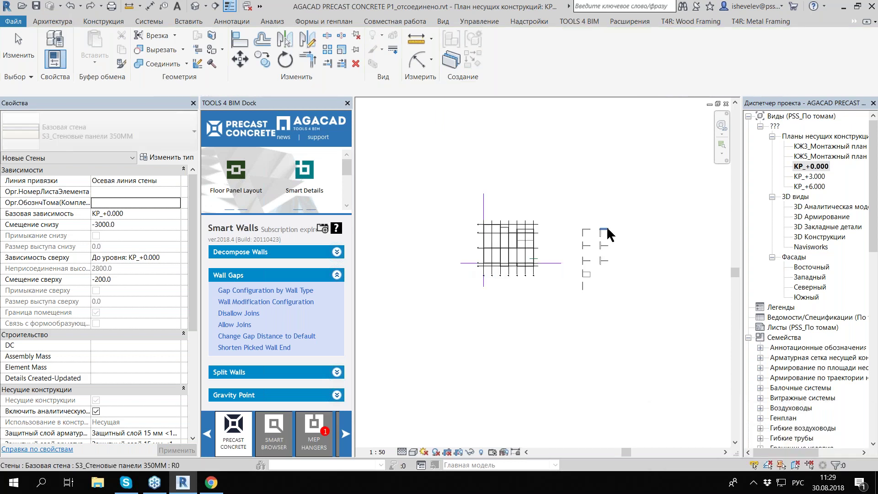
left_click(607, 228)
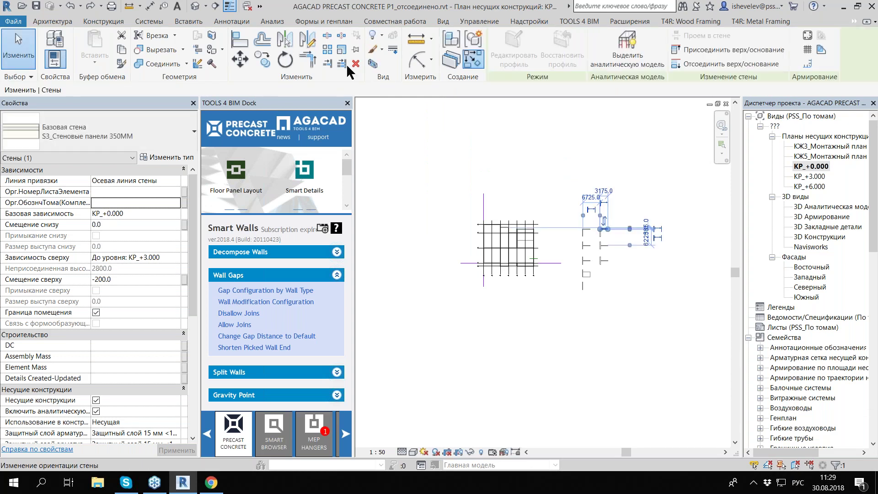
key("Delete")
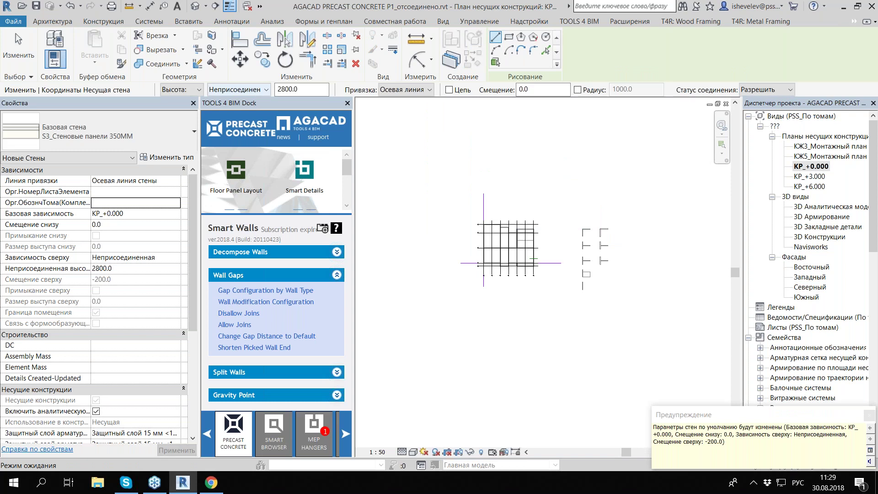
Step: Draw a short straight S3_Стеновые панели 350MM wall between two points on the plan
left_click(500, 289)
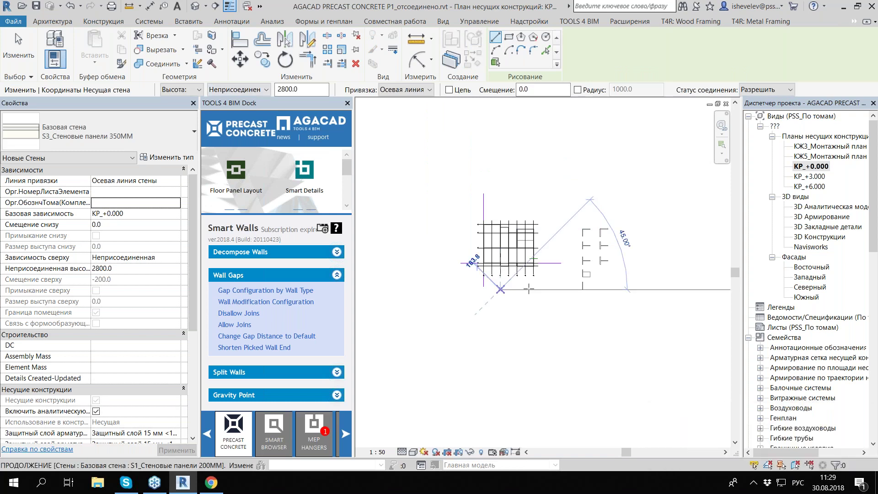
left_click(529, 289)
scroll(529, 289, "up", 3)
key("Escape")
key("Escape")
scroll(482, 284, "up", 5)
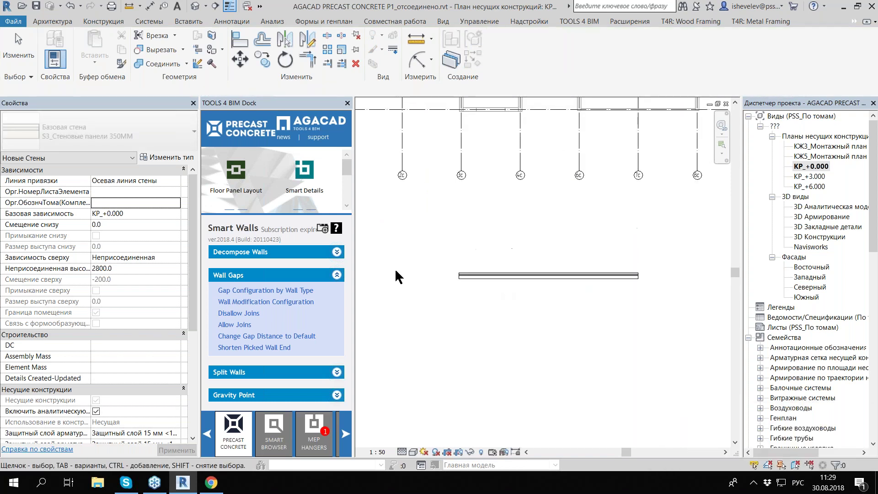
scroll(453, 271, "up", 5)
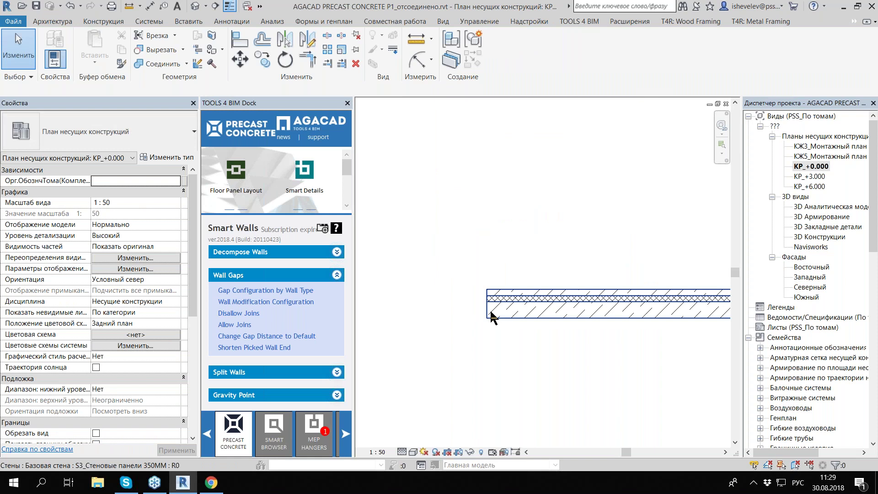
Step: Decompose the new 350 mm wall panel into separate layer walls with Smart Walls
scroll(490, 309, "down", 2)
left_click(439, 273)
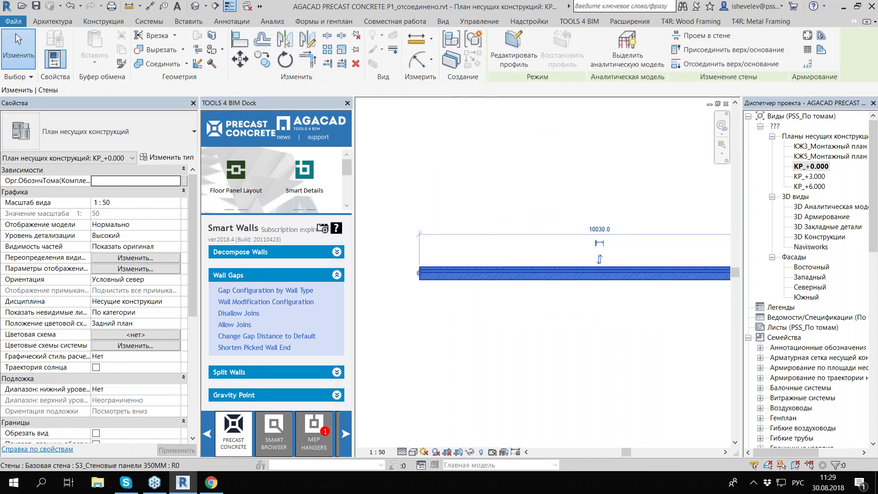
scroll(389, 286, "up", 2)
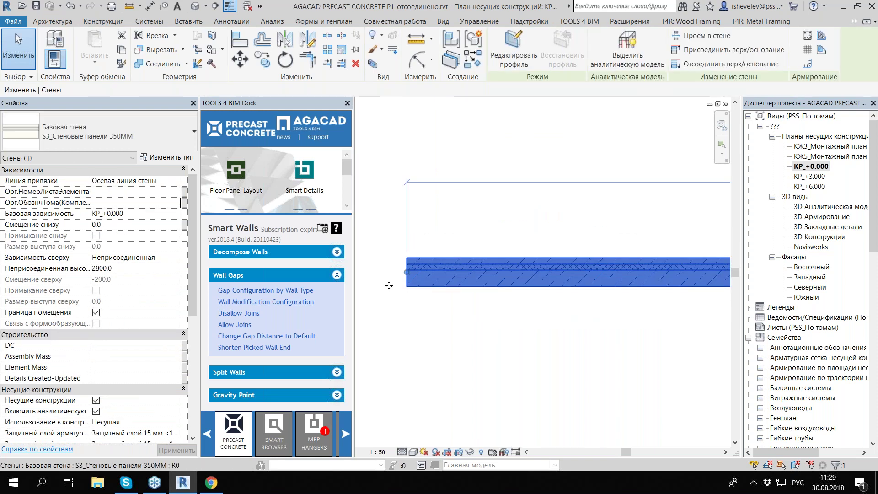
left_click(320, 252)
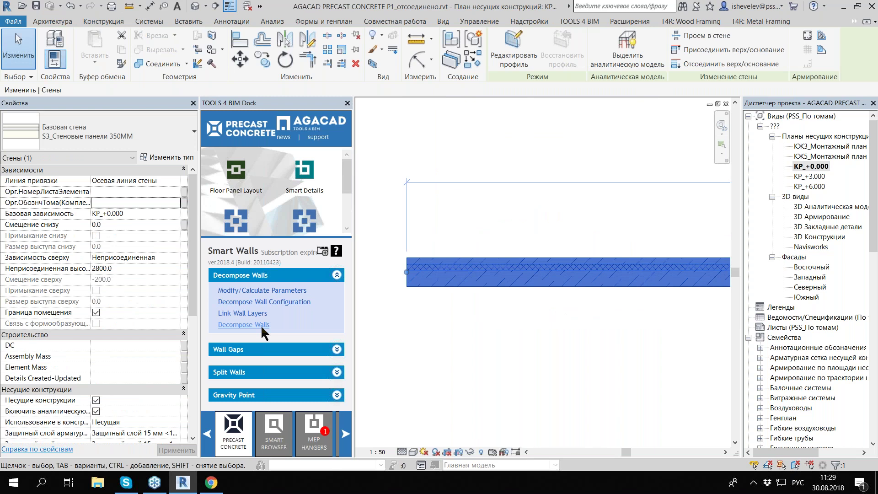
left_click(261, 324)
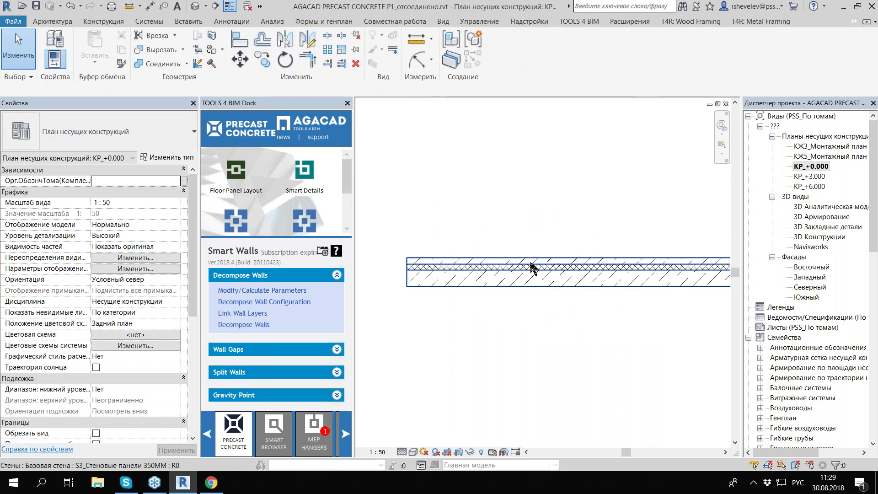
left_click(532, 268)
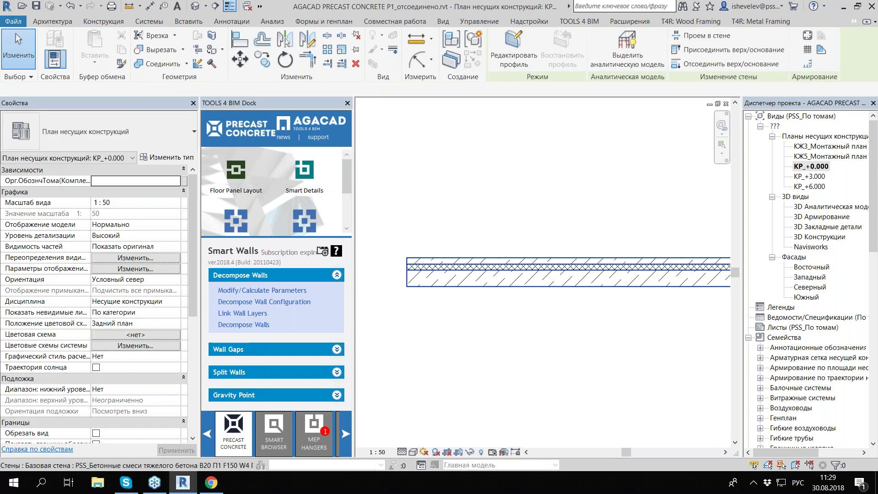
Step: Make the ROCKWOOL insulation layer walls non-structural by clearing Несущие конструкции
left_click(416, 267)
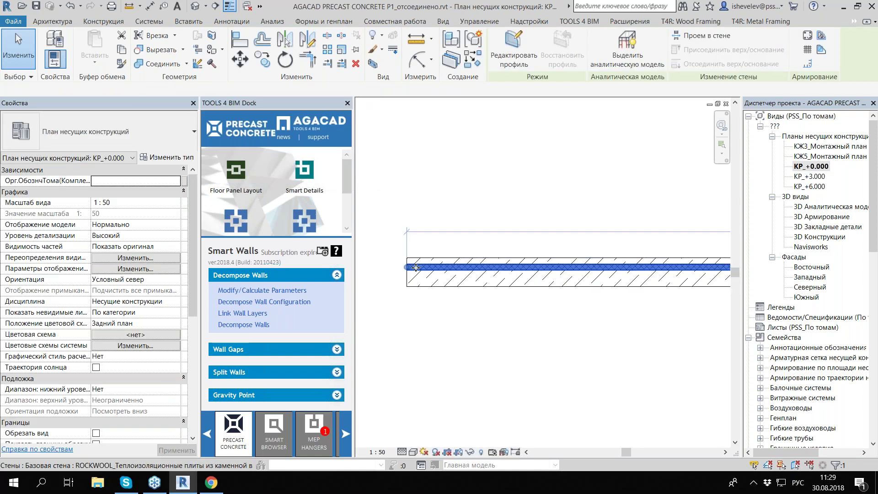
left_click(416, 268)
scroll(87, 280, "down", 5)
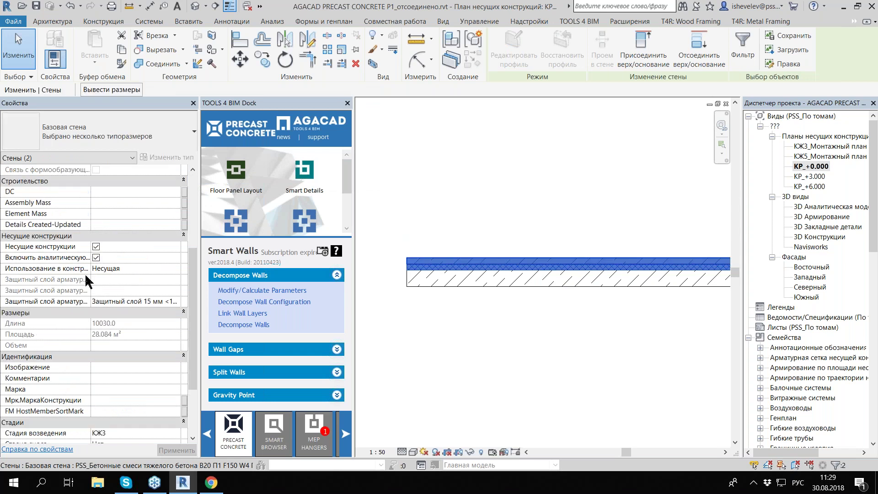
left_click(96, 246)
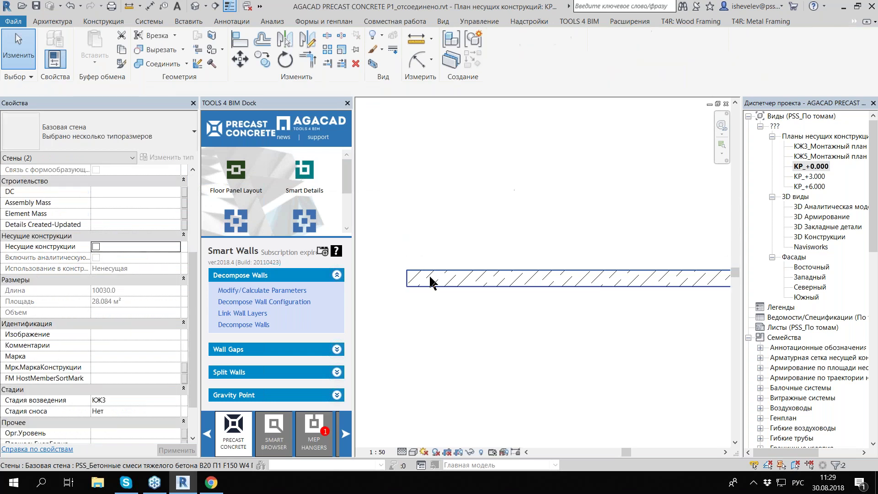
key("Escape")
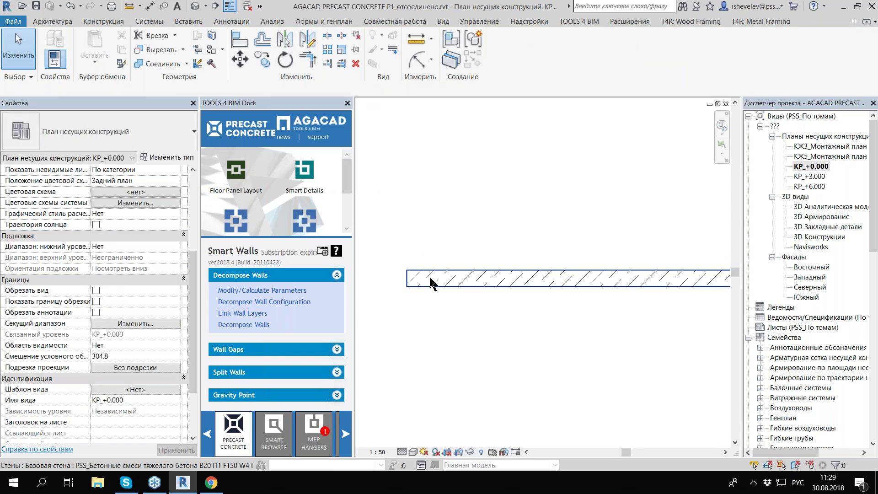
Step: Inspect the properties of the remaining 200 mm B20 concrete layer wall
left_click(432, 282)
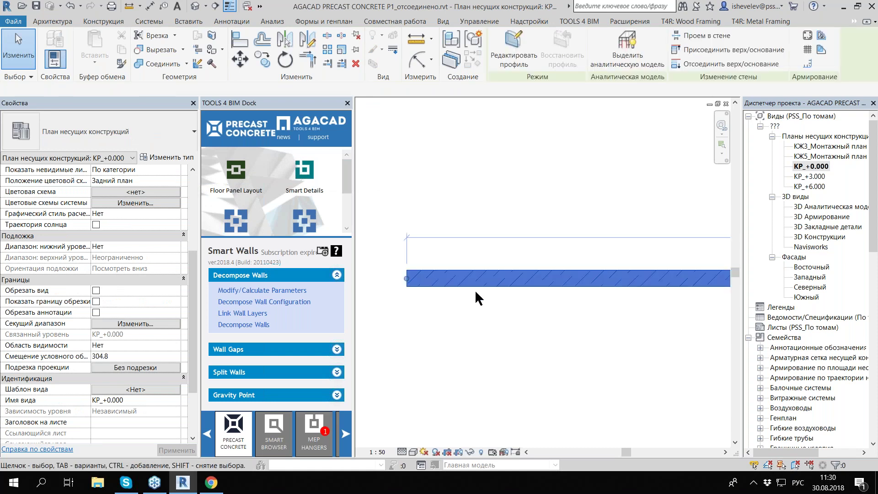
left_click(454, 286)
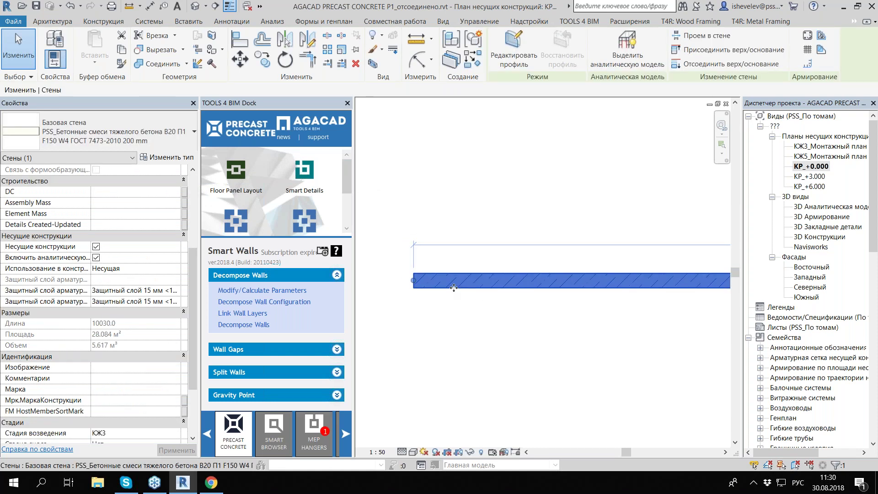
scroll(454, 287, "down", 3)
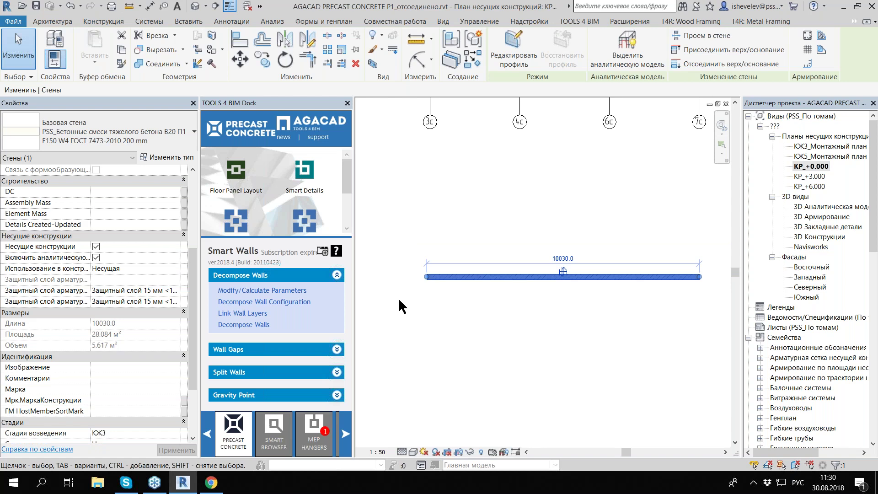
scroll(402, 308, "up", 2)
scroll(480, 310, "up", 2)
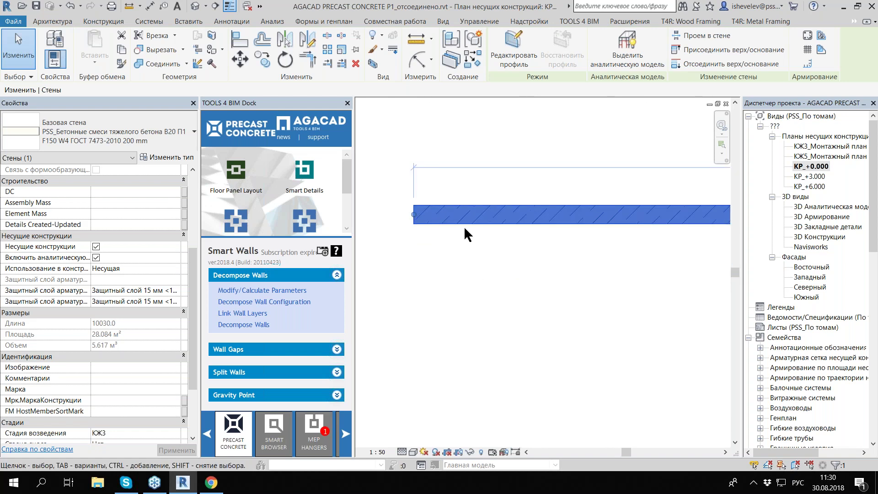
scroll(461, 276, "down", 5)
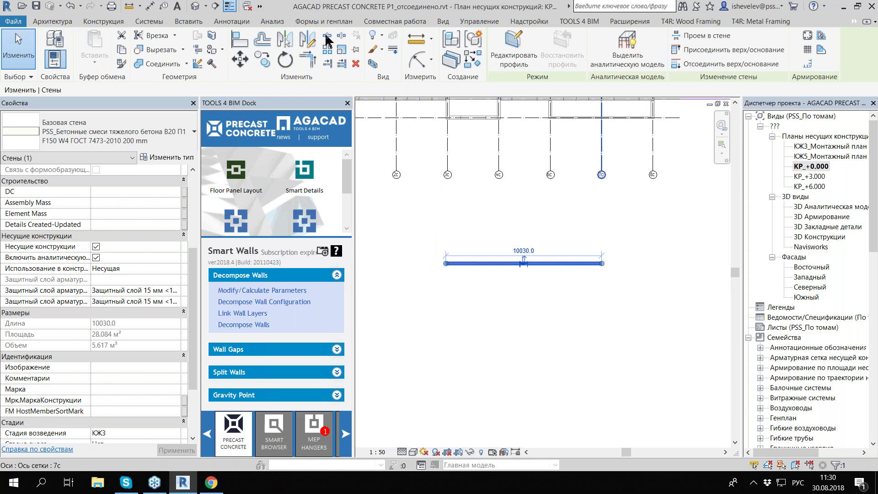
left_click(72, 6)
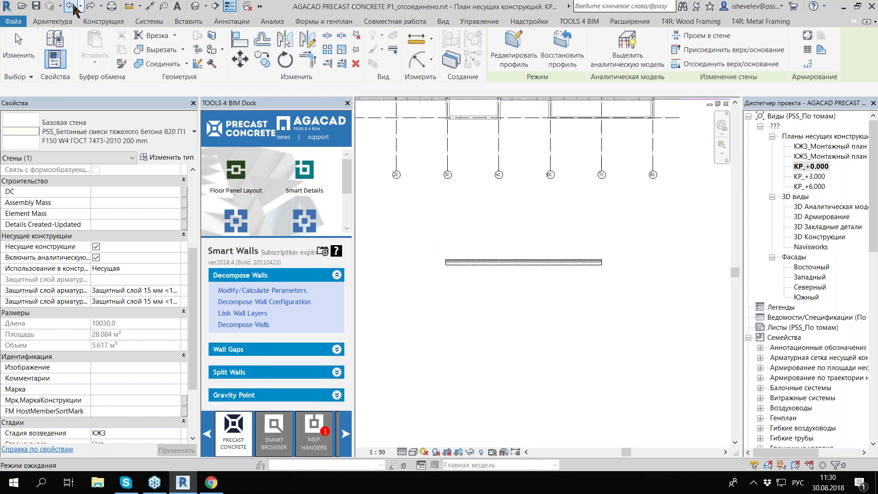
scroll(411, 236, "up", 2)
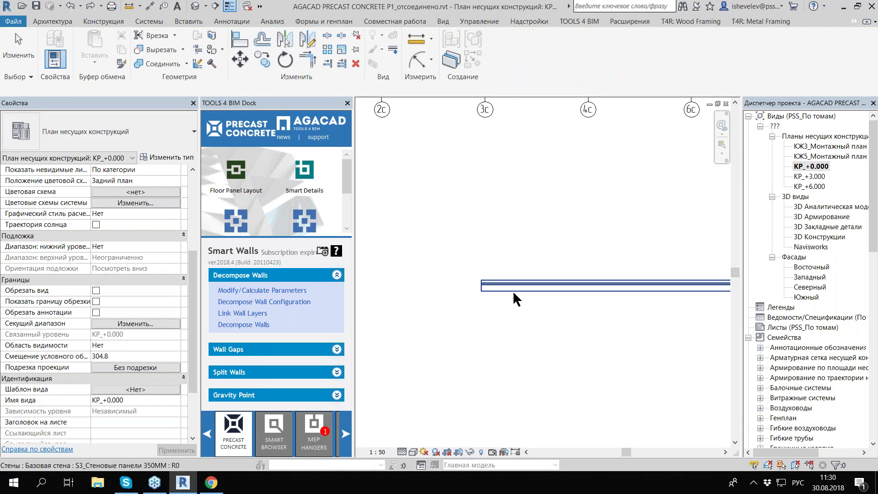
scroll(515, 297, "down", 3)
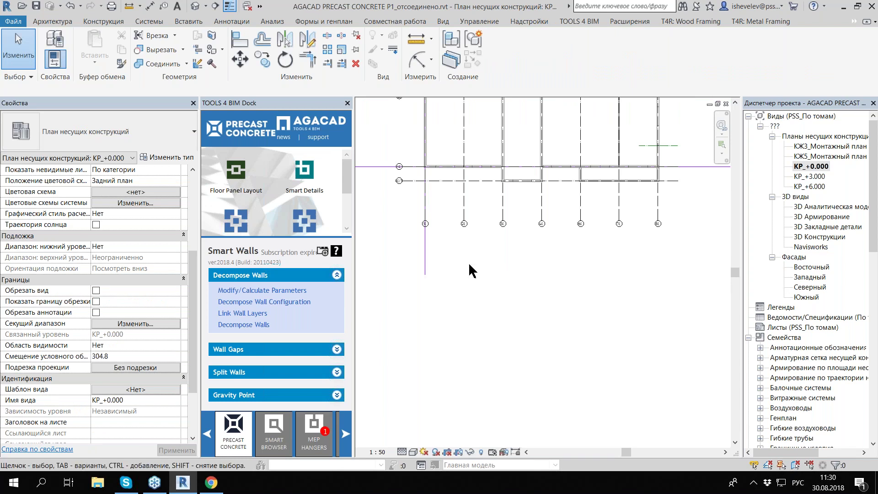
scroll(470, 264, "down", 3)
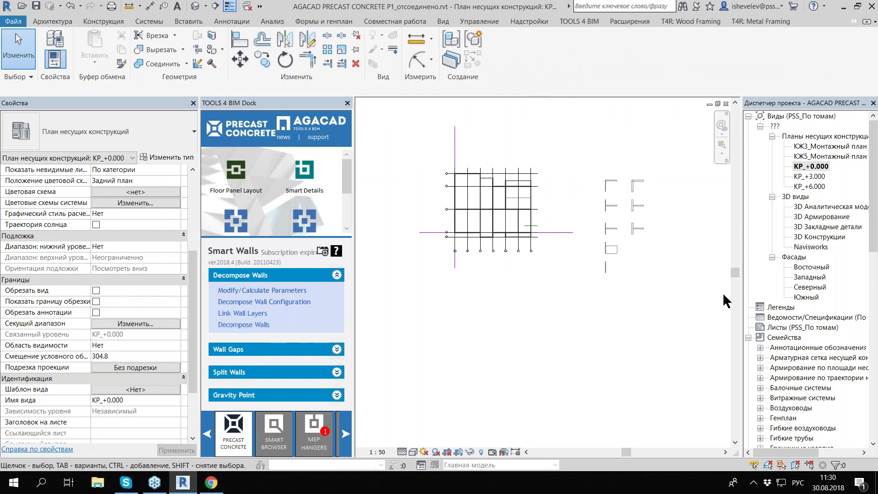
Step: Open the 3D Закладные детали view and set its phase to КЖ1
double_click(827, 227)
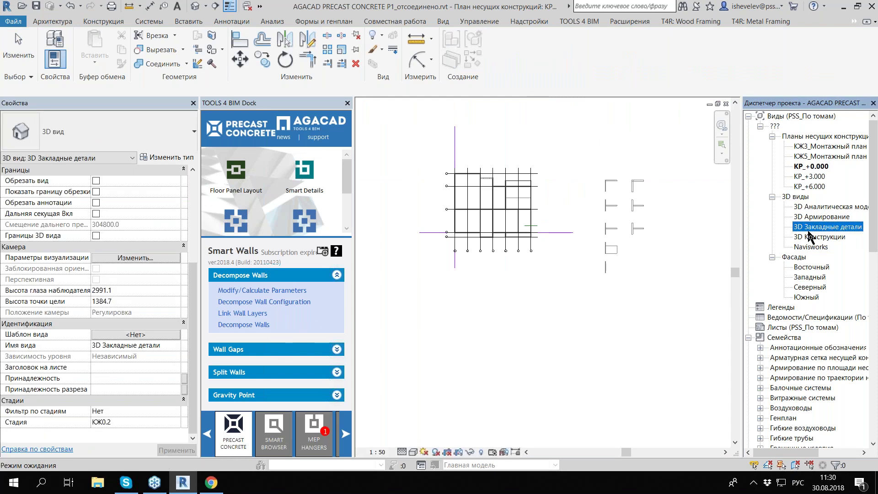
mouse_move(522, 227)
middle_mouse_down("shift")
mouse_move(412, 321)
mouse_move(362, 339)
middle_mouse_up("shift")
left_click(113, 423)
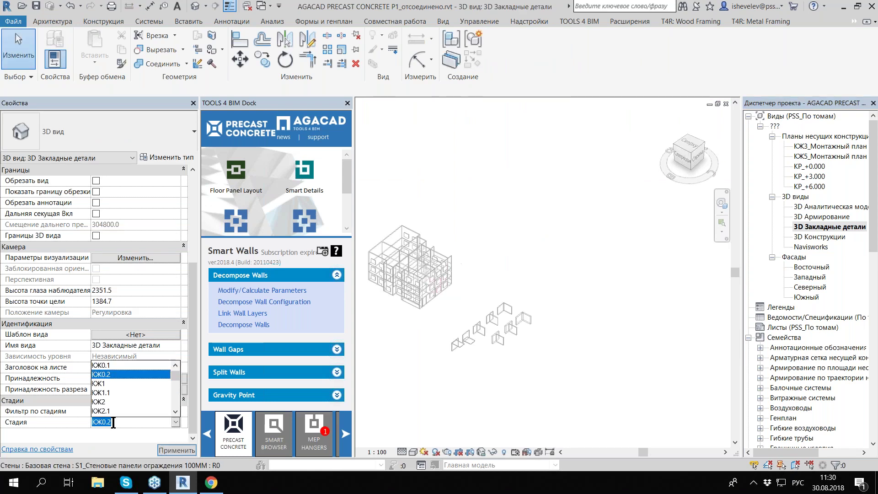
left_click(113, 383)
Step: Set the phase filter to Показать новую and orbit to inspect the walls
left_click(133, 412)
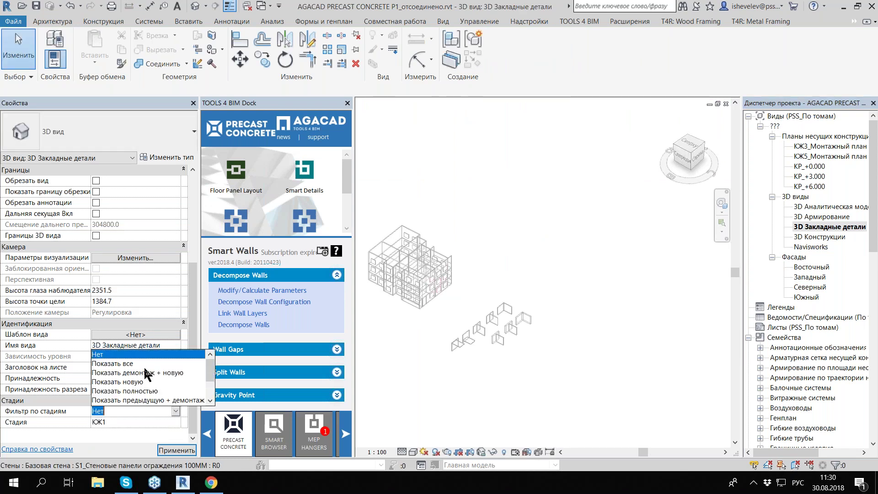
left_click(137, 389)
left_click(175, 412)
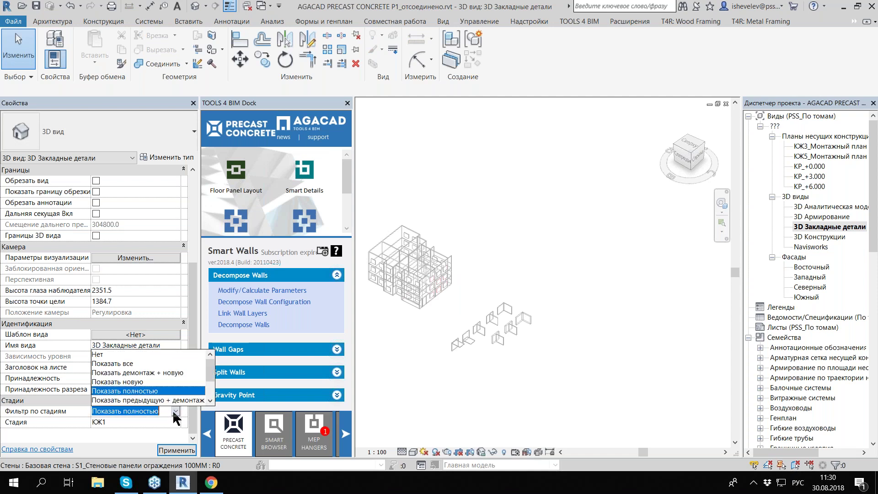
left_click(147, 382)
mouse_move(513, 225)
middle_mouse_down("shift")
mouse_move(444, 363)
mouse_move(580, 359)
middle_mouse_up("shift")
scroll(555, 311, "up", 4)
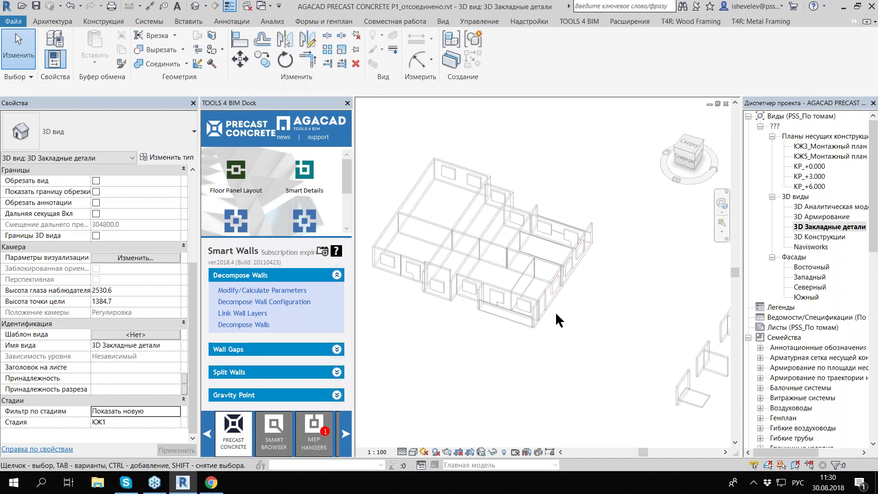
scroll(555, 312, "up", 3)
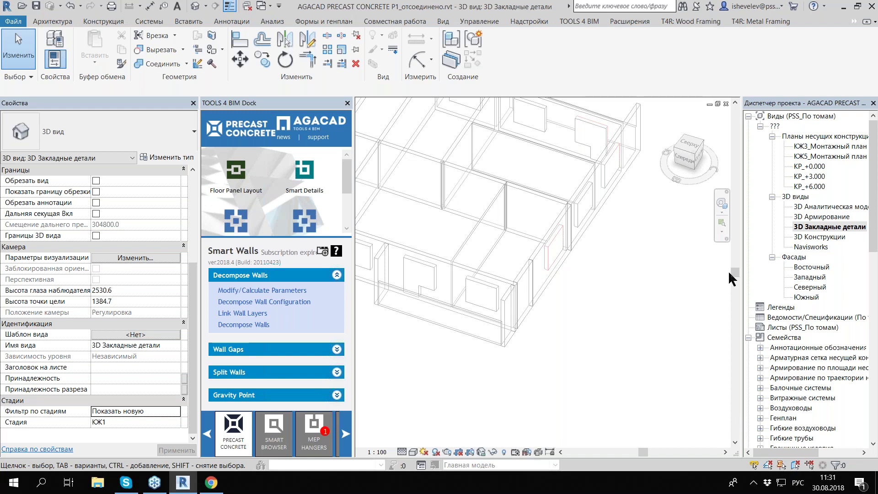
Step: Isolate the row of four precast wall panels in the 3D view, then show the Smart Details tools
scroll(487, 242, "down", 2)
scroll(466, 285, "down", 4)
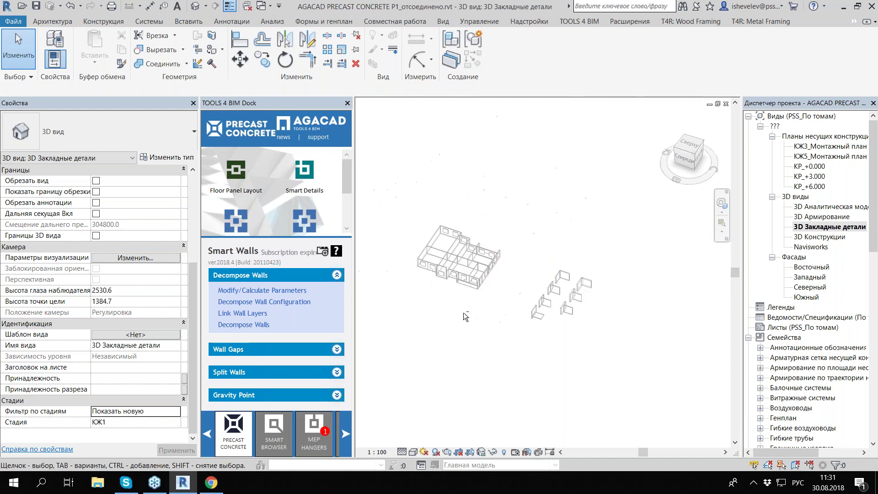
middle_click_drag(462, 312, 440, 368, "shift")
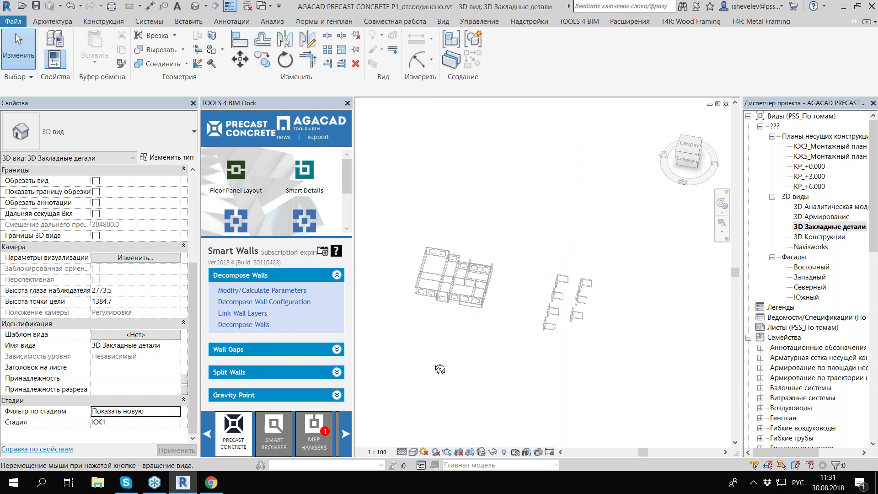
scroll(440, 196, "up", 5)
left_click(441, 196)
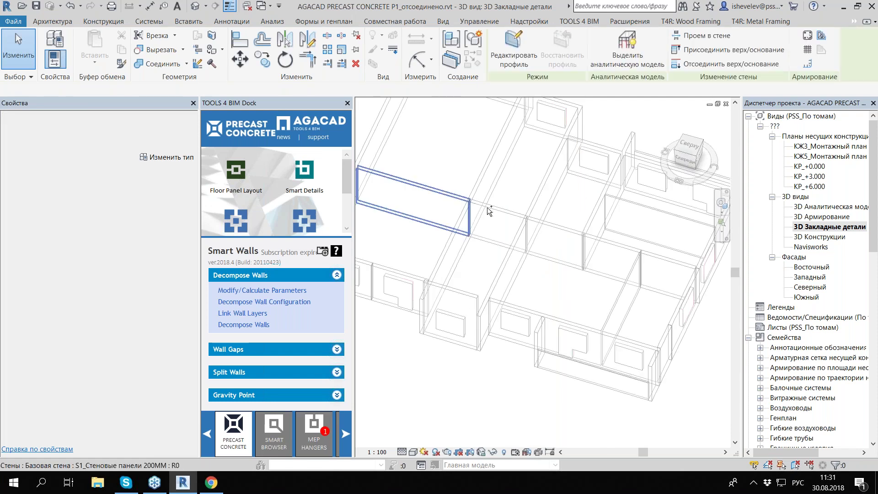
left_click(487, 207, "ctrl")
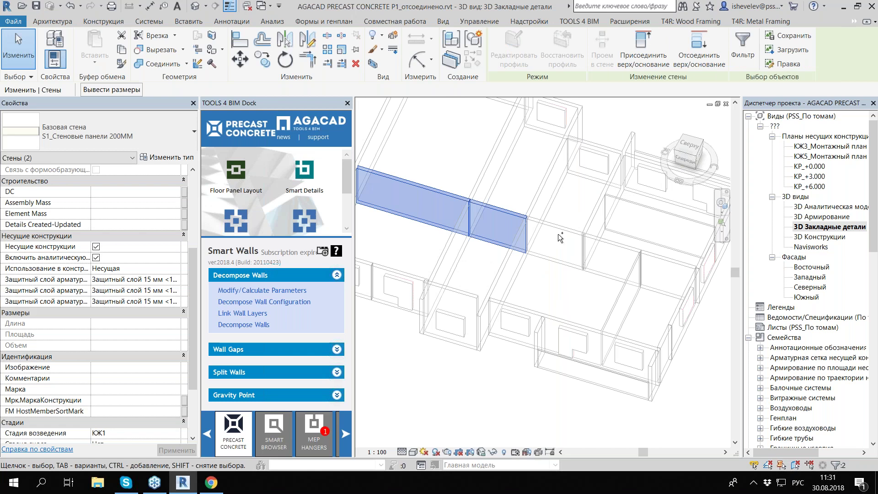
left_click(558, 234, "ctrl")
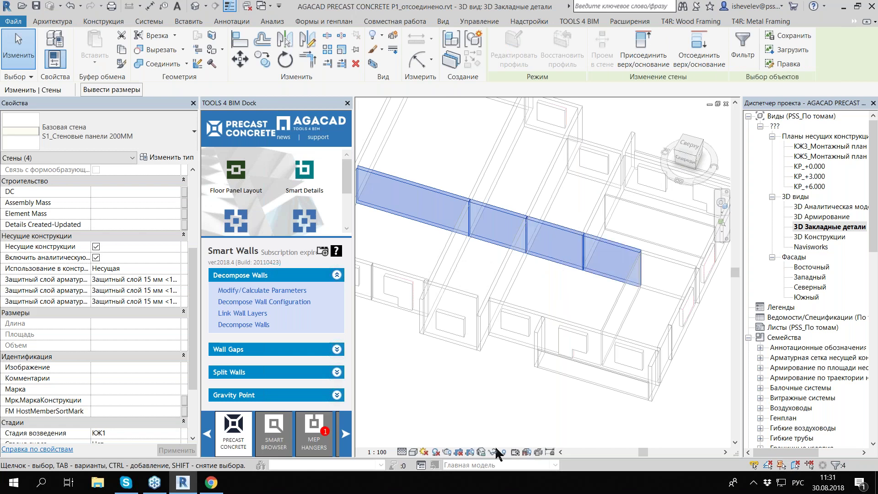
key("h")
key("i")
left_click(567, 178)
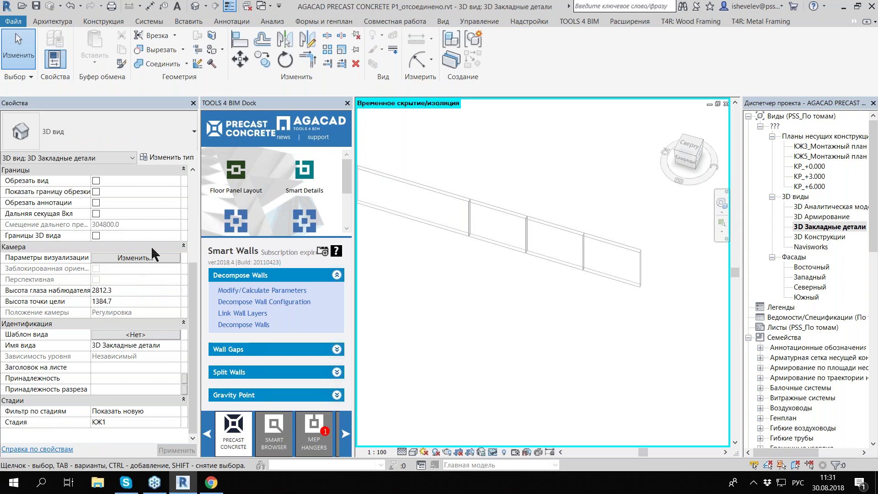
left_click(310, 169)
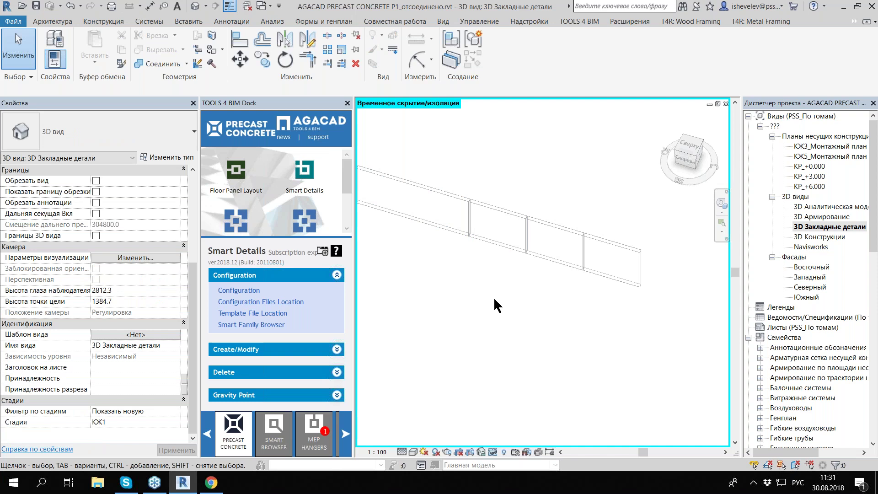
Step: Duplicate the S1-Базовая configuration as S1-Базовая 2
left_click(239, 291)
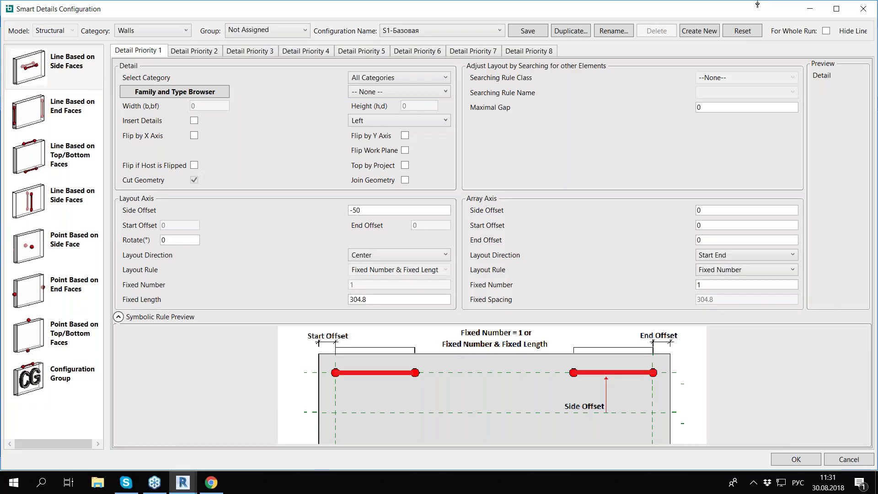
left_click(571, 30)
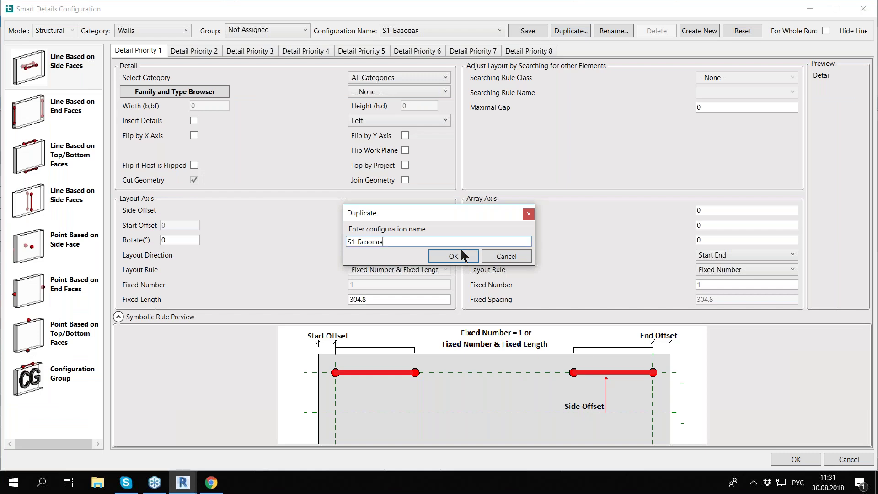
type("2")
left_click(455, 256)
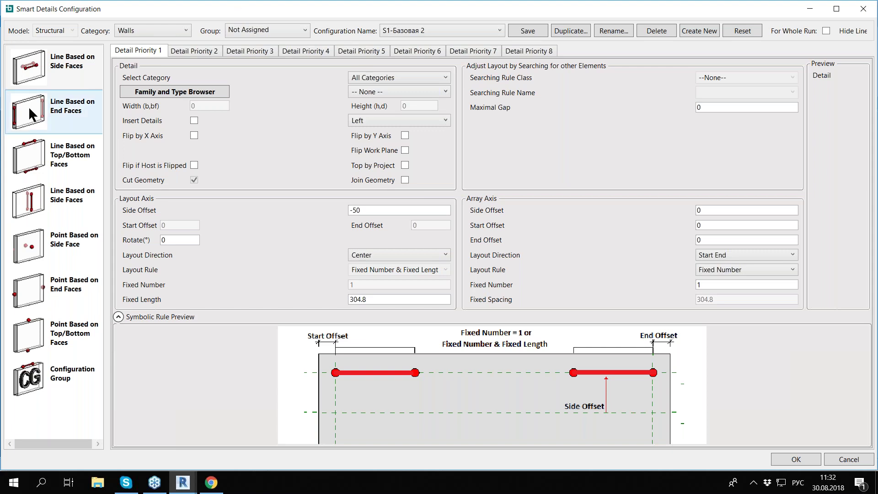
Step: Set the first end-face line detail to Generic Model PSS_ВырезПоЛинии_Трапеция, inserted at Start & End
left_click(38, 122)
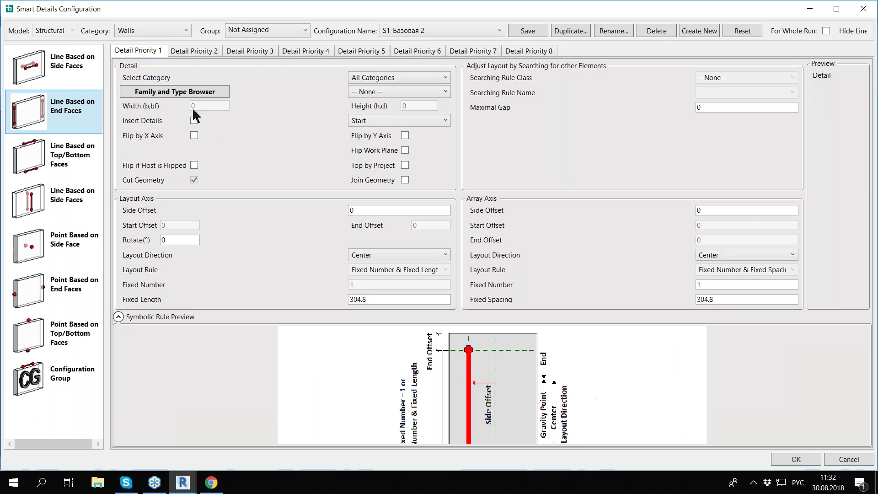
left_click(370, 80)
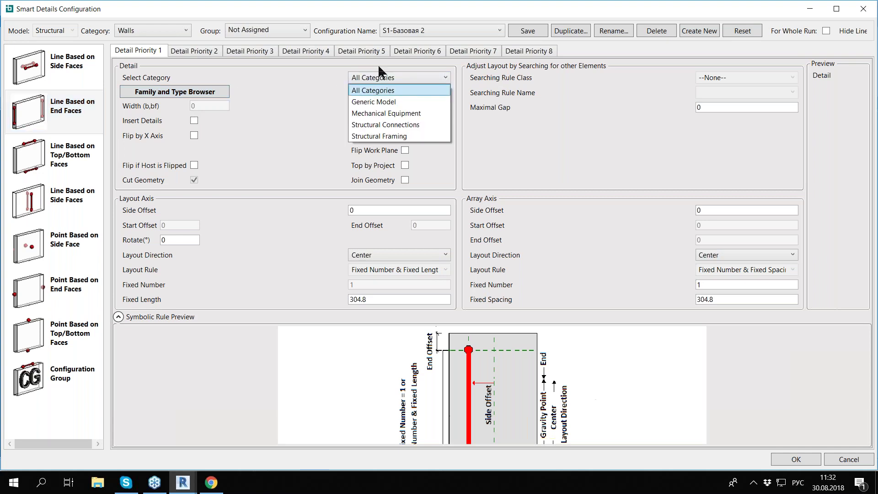
left_click(375, 99)
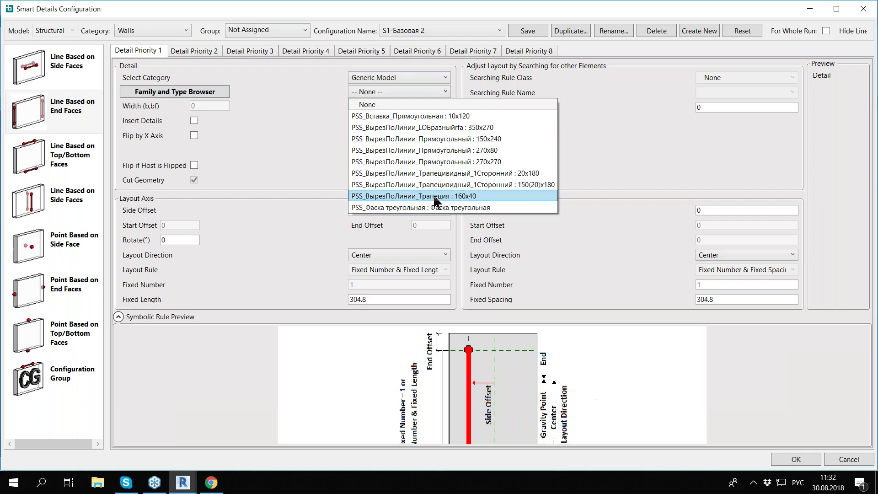
left_click(472, 194)
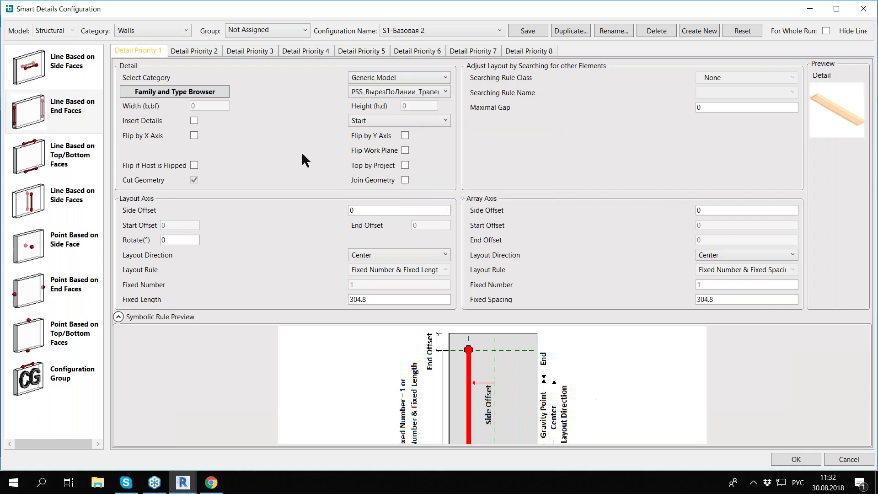
left_click(395, 121)
left_click(377, 157)
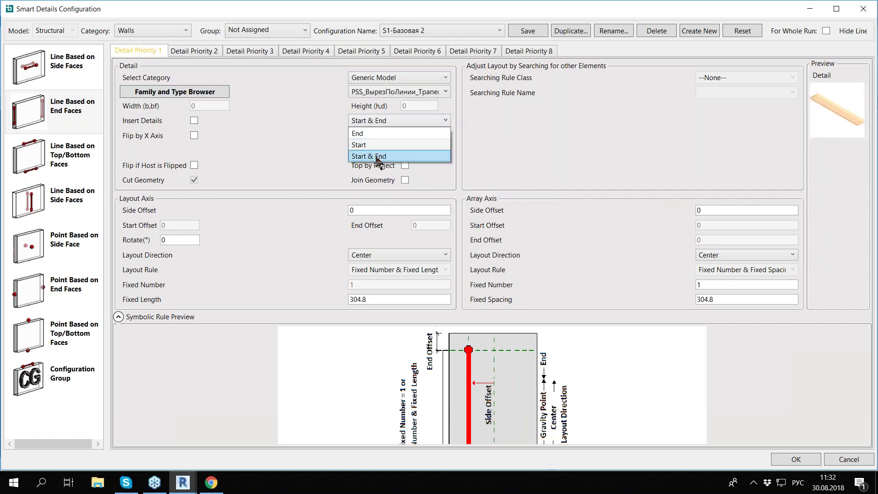
left_click(377, 157)
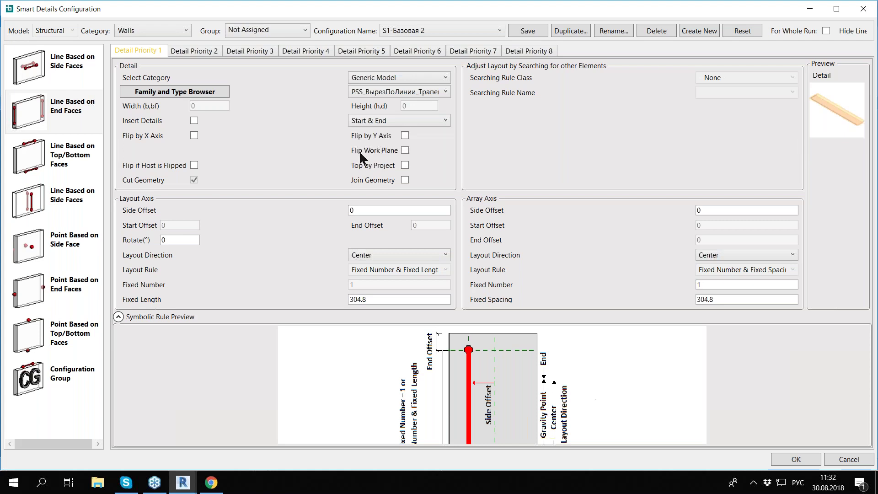
Step: Set layout direction Start End and layout rule Fixed Number, and turn on Insert Details
left_click(383, 253)
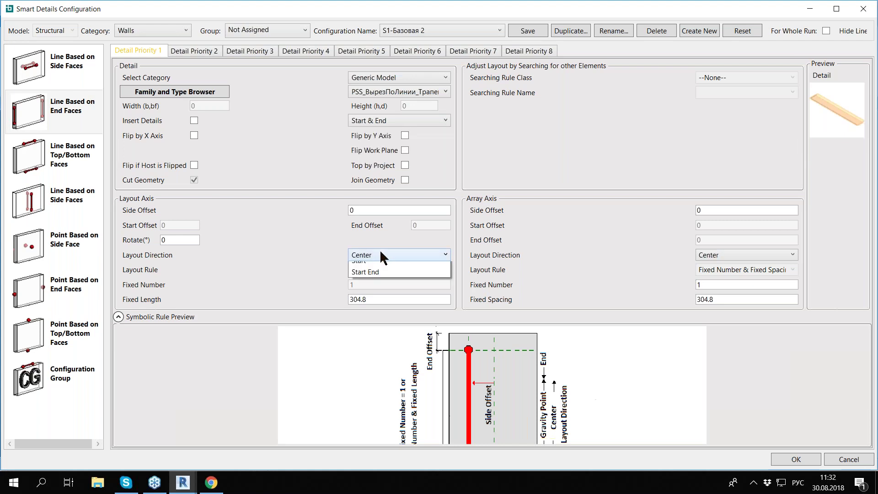
left_click(366, 302)
left_click(392, 271)
left_click(366, 284)
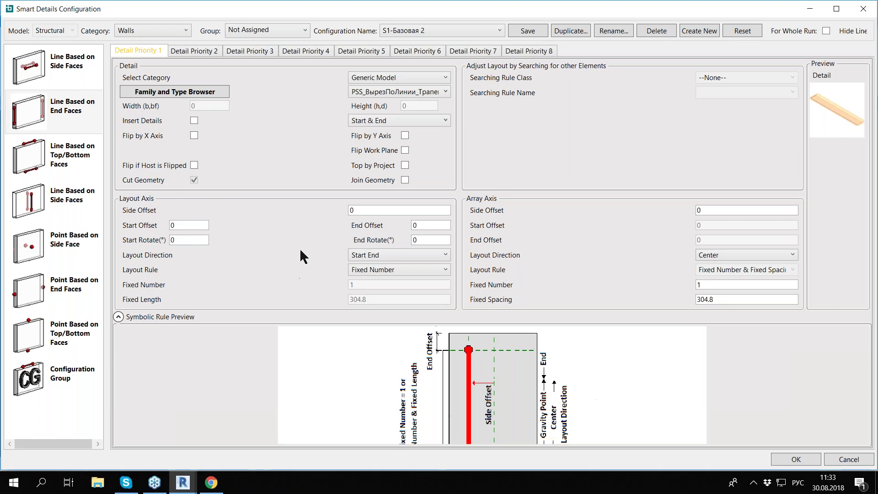
left_click(192, 118)
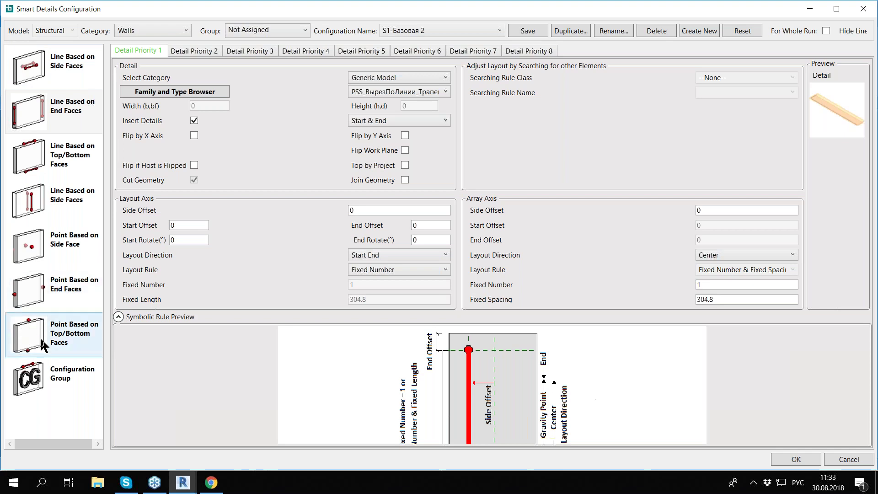
Step: Review top/bottom-face point detail priorities 1 and 2, keeping the Start End layout direction
left_click(35, 324)
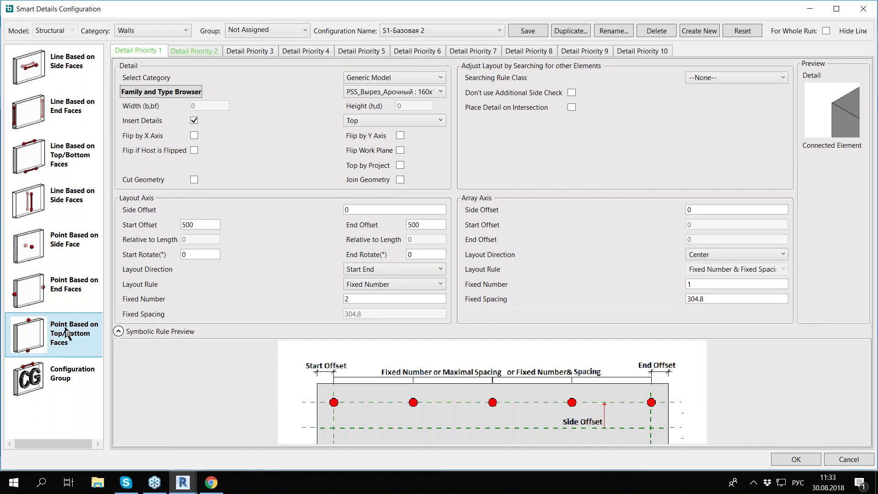
left_click(391, 93)
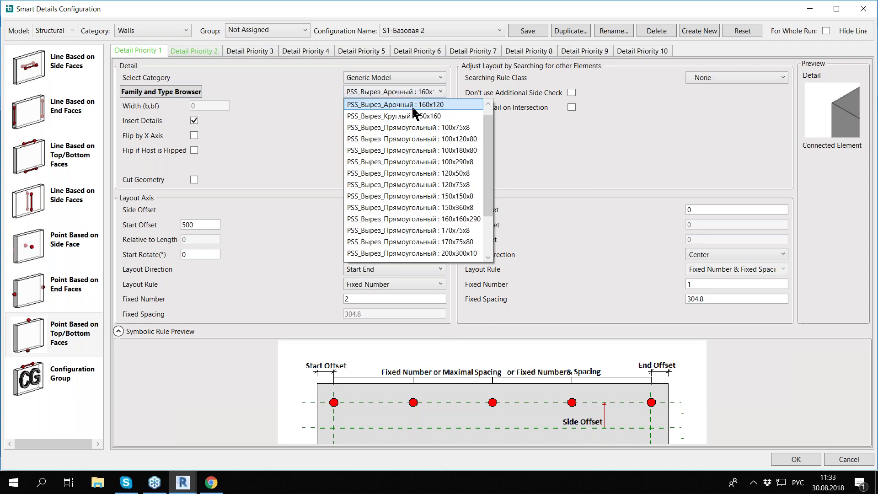
left_click(310, 93)
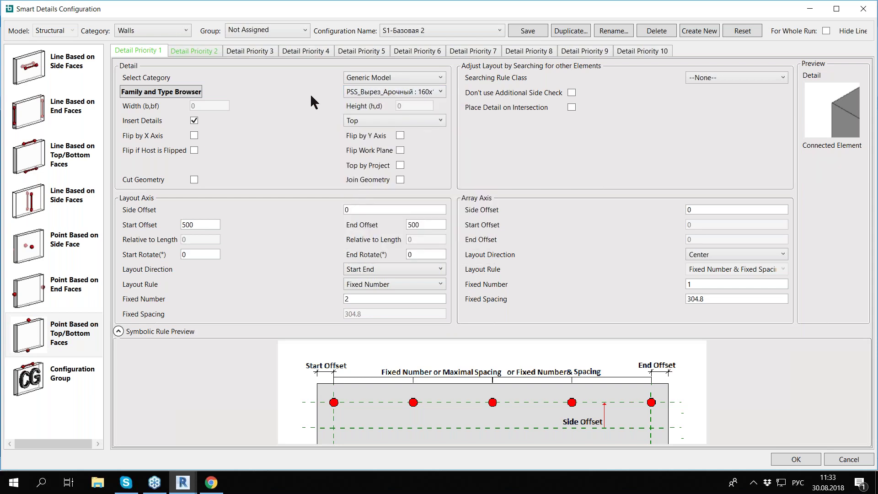
left_click(195, 51)
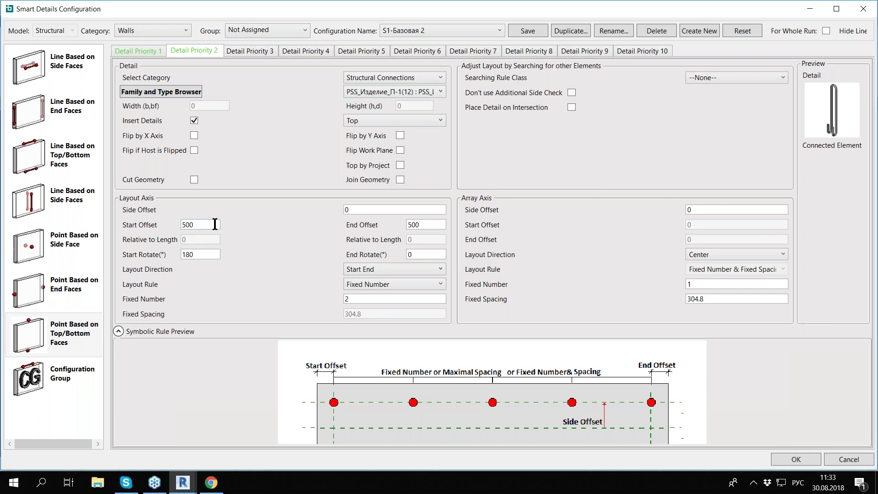
left_click(130, 51)
left_click(384, 270)
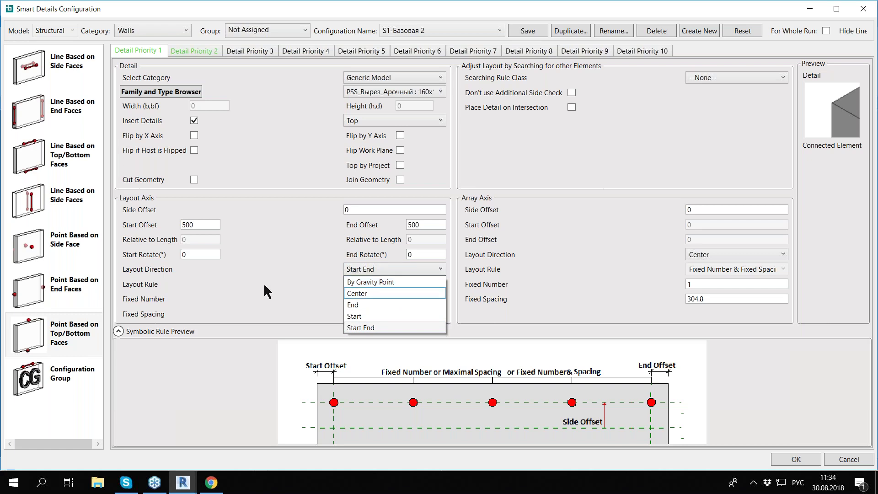
left_click(312, 243)
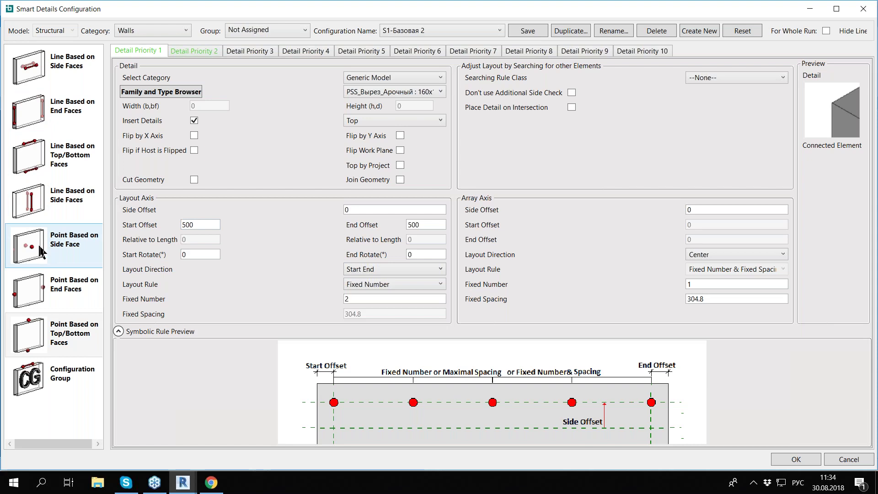
Step: Set the side-face point detail search rule to End Connection with Max Distance 40
left_click(29, 260)
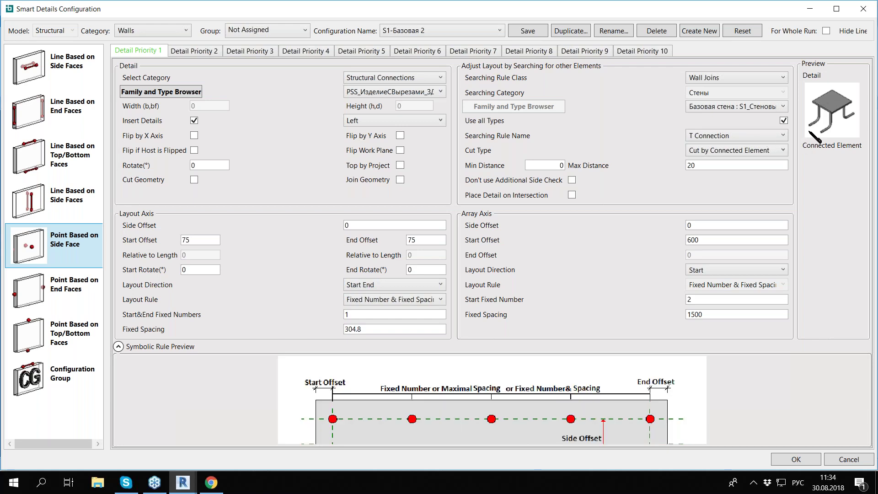
left_click(708, 135)
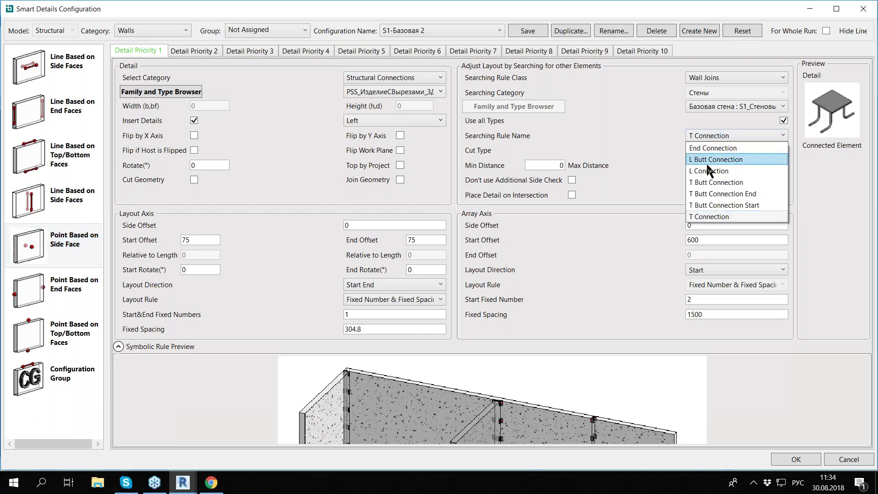
key("Escape")
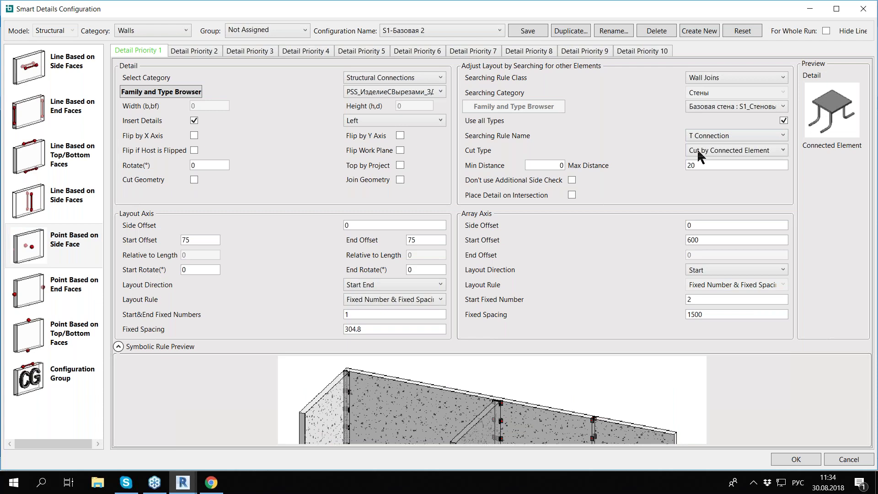
key("Down")
double_click(702, 165)
type("40")
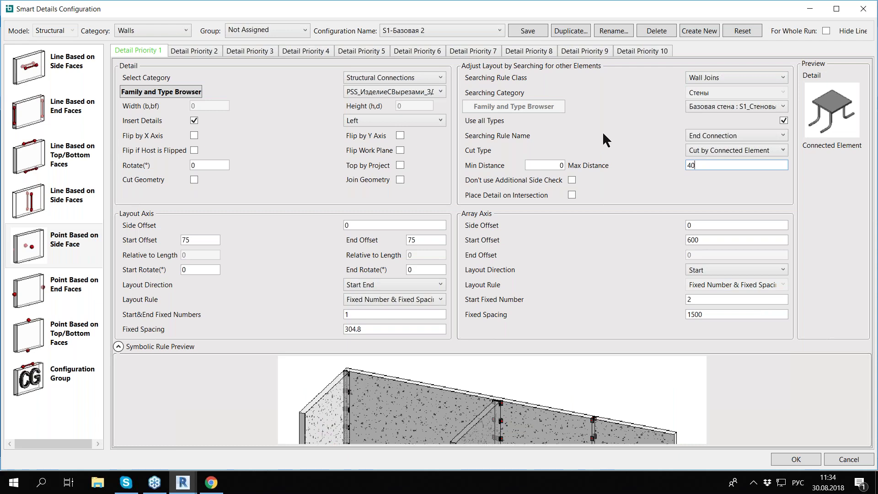
key("Tab")
Step: Insert side-face details on Left & Right and accept the configuration
left_click(379, 120)
left_click(387, 143)
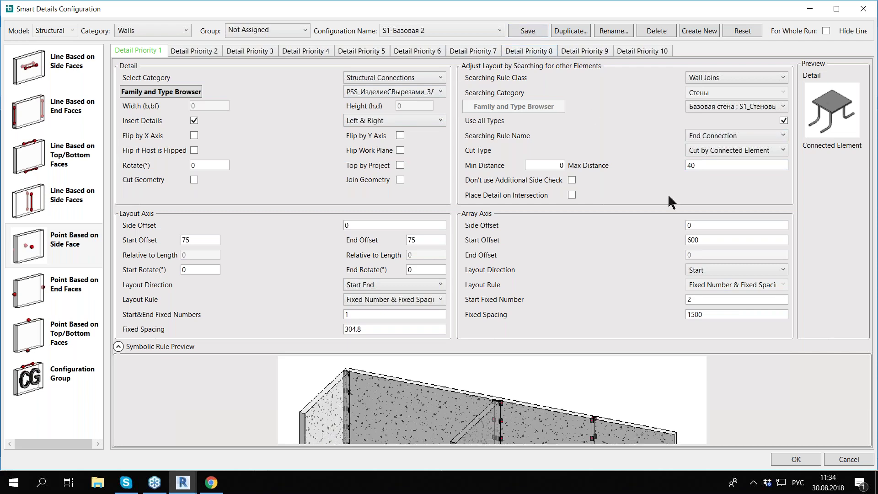
left_click(798, 457)
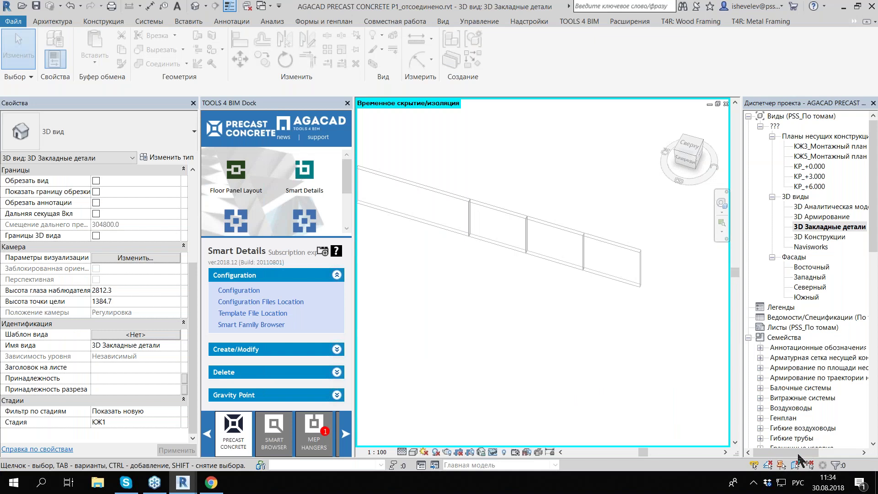
Step: Insert S1-Базовая 2 details into the four window-selected wall panels
scroll(615, 314, "down", 2)
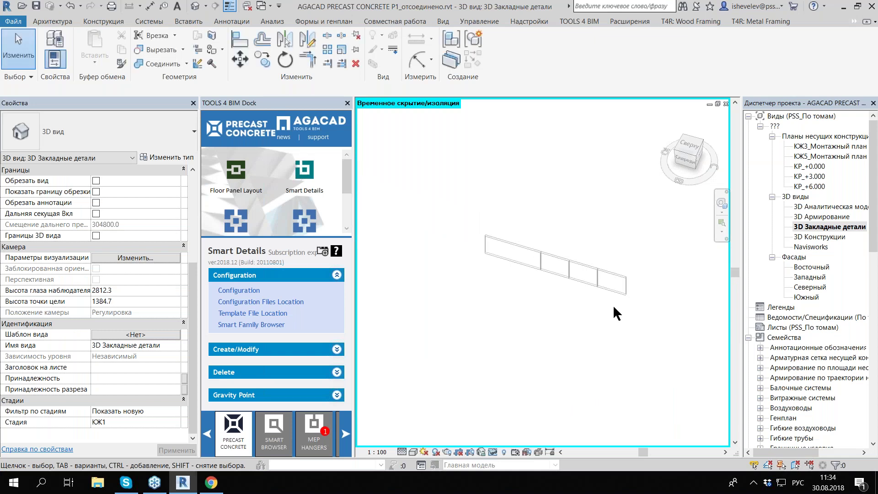
left_click_drag(614, 314, 486, 308)
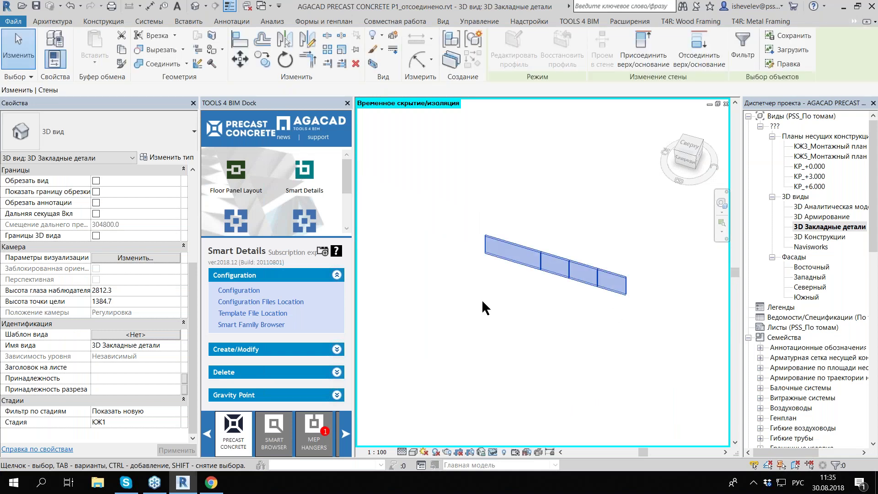
left_click(294, 345)
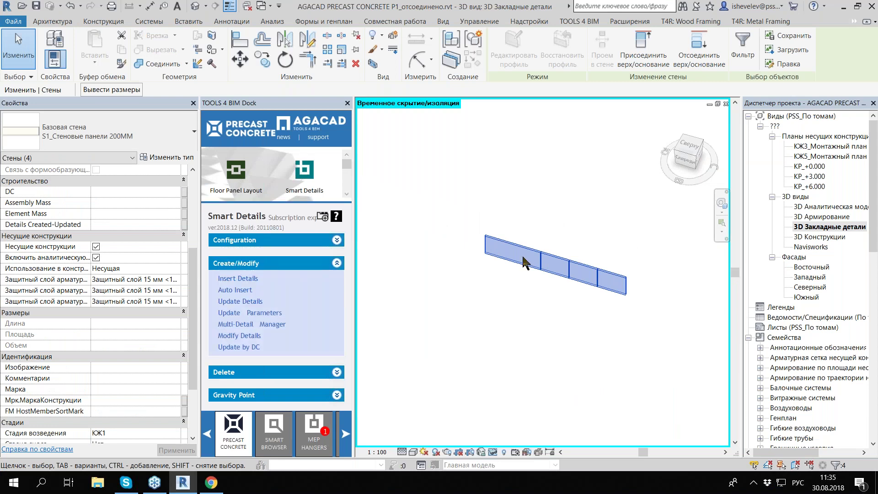
left_click(251, 279)
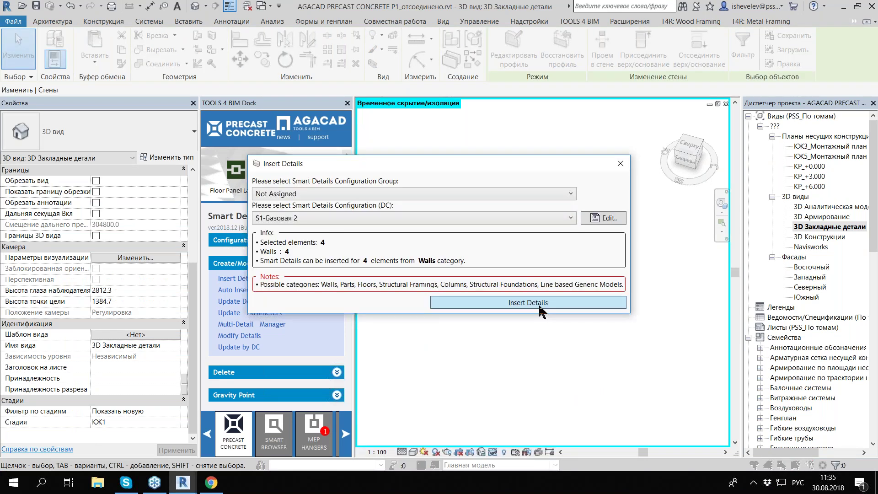
left_click(539, 304)
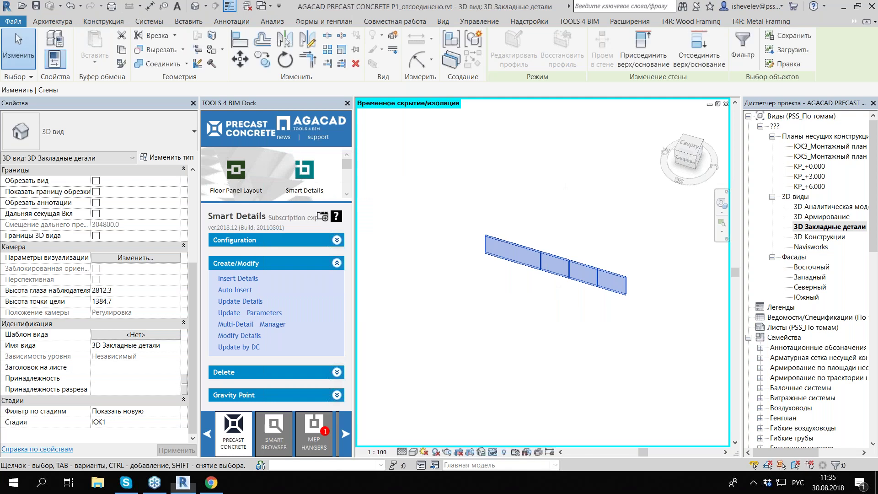
Step: Deselect the panels and zoom in to inspect the embedded plates inserted at the joints
key("Escape")
scroll(490, 253, "up", 4)
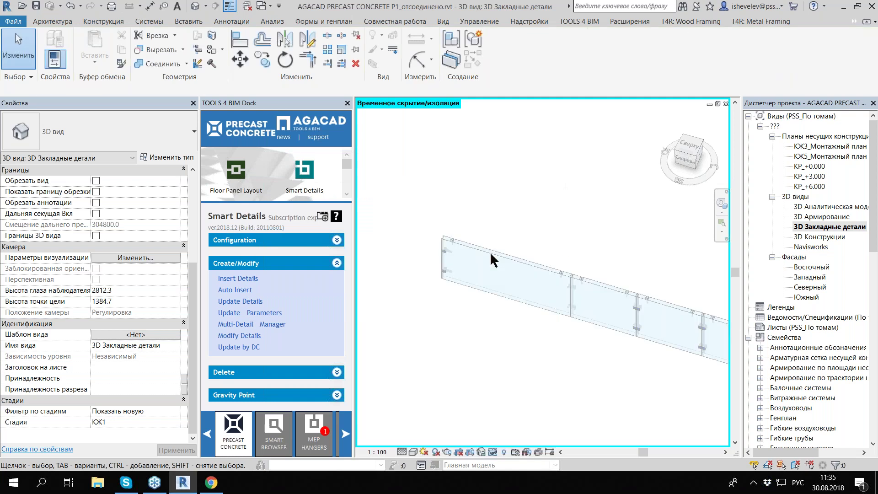
scroll(490, 252, "up", 2)
scroll(486, 261, "up", 3)
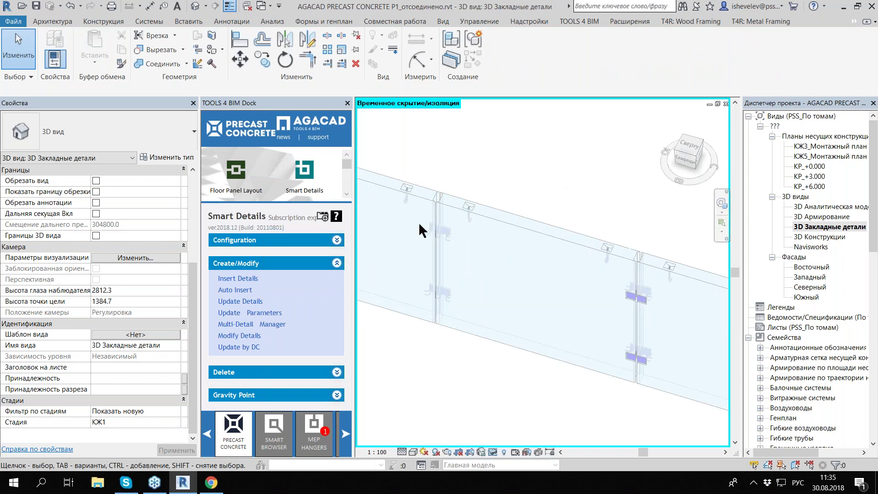
scroll(574, 297, "up", 5)
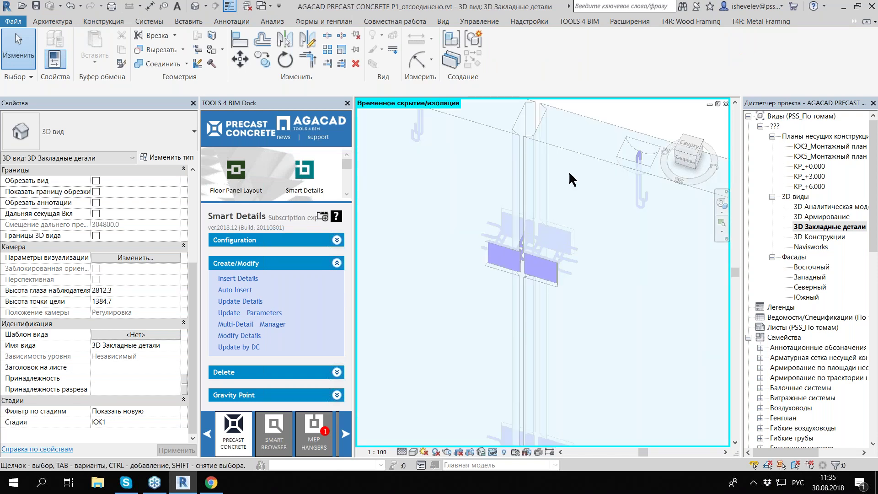
scroll(569, 171, "down", 5)
scroll(531, 227, "up", 3)
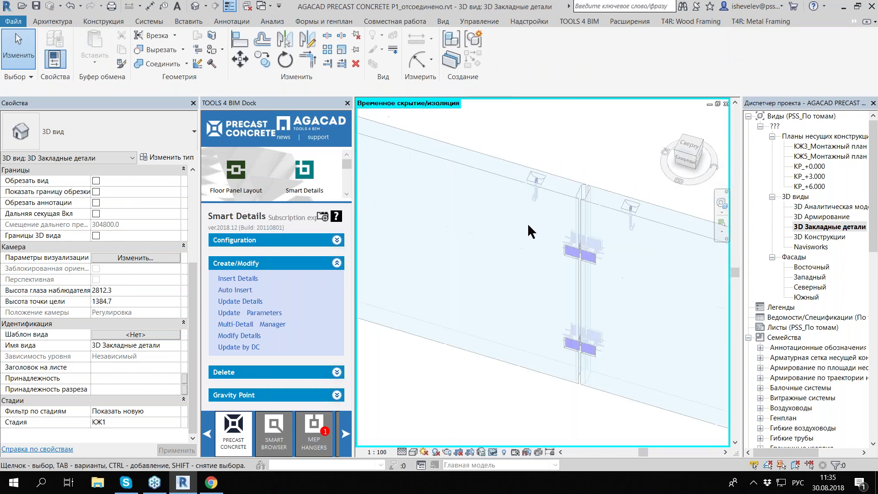
scroll(505, 162, "down", 4)
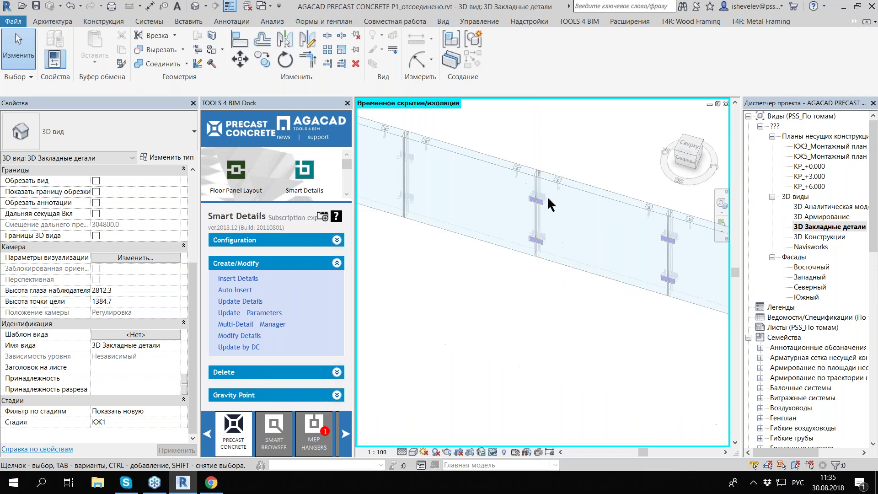
scroll(547, 195, "up", 5)
scroll(446, 246, "up", 2)
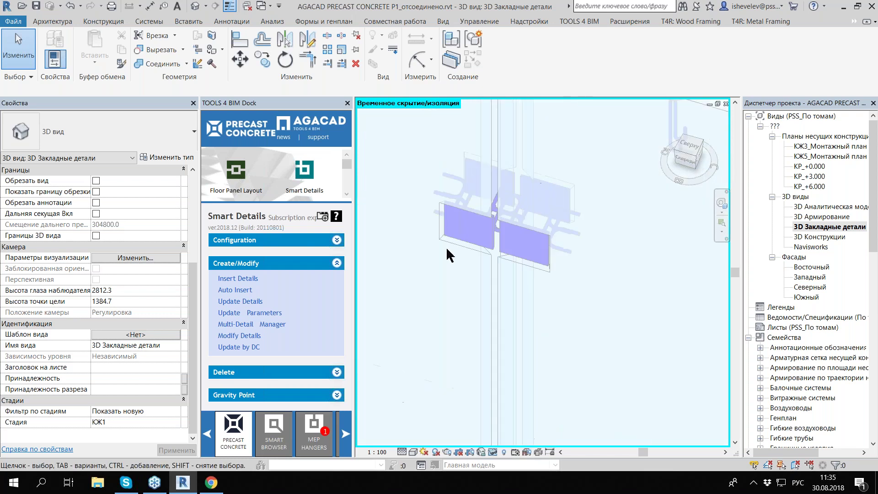
scroll(515, 265, "down", 2)
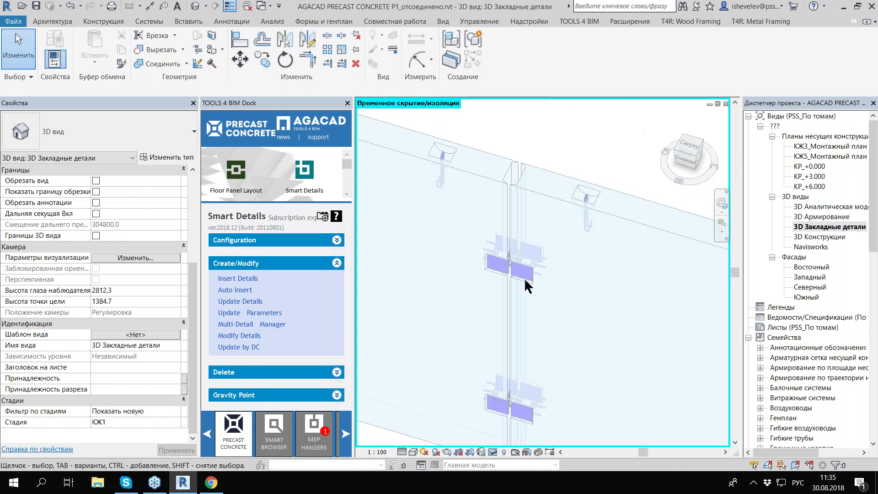
scroll(468, 240, "down", 1)
scroll(474, 209, "up", 1)
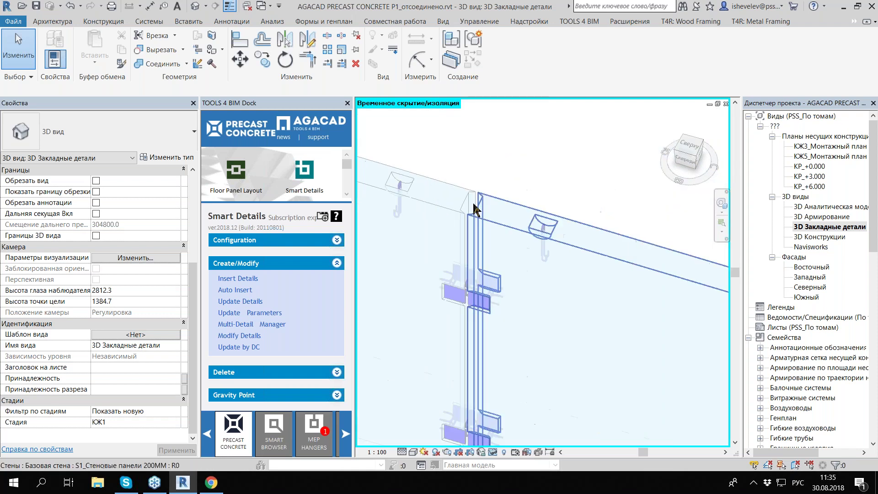
scroll(474, 209, "up", 3)
scroll(460, 179, "down", 1)
scroll(459, 179, "down", 1)
scroll(457, 176, "down", 1)
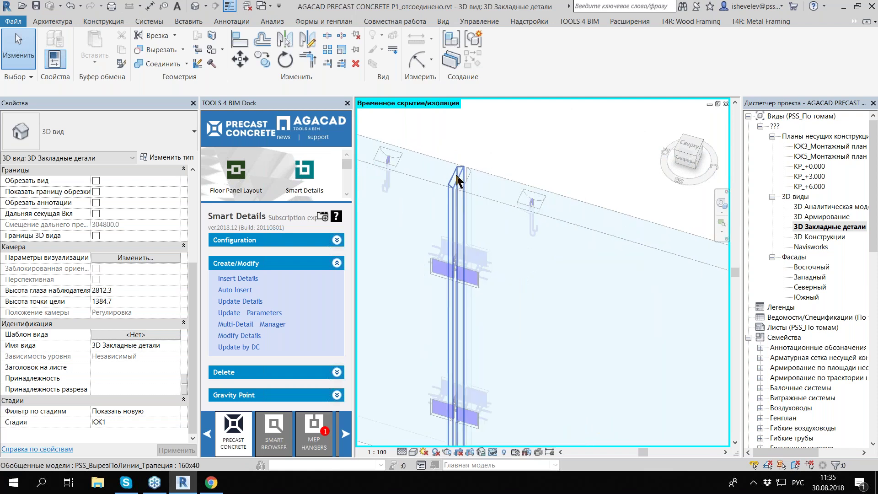
scroll(457, 178, "down", 1)
scroll(676, 352, "down", 1)
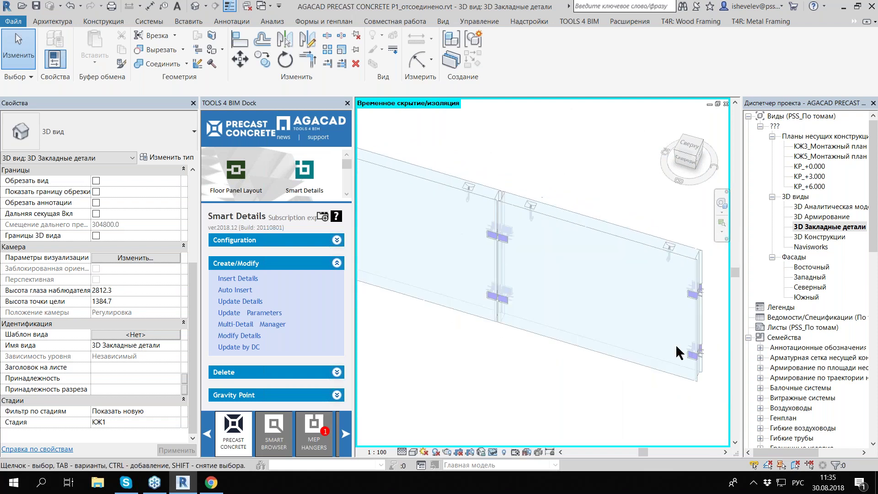
scroll(676, 346, "down", 2)
scroll(442, 222, "up", 2)
scroll(442, 223, "up", 3)
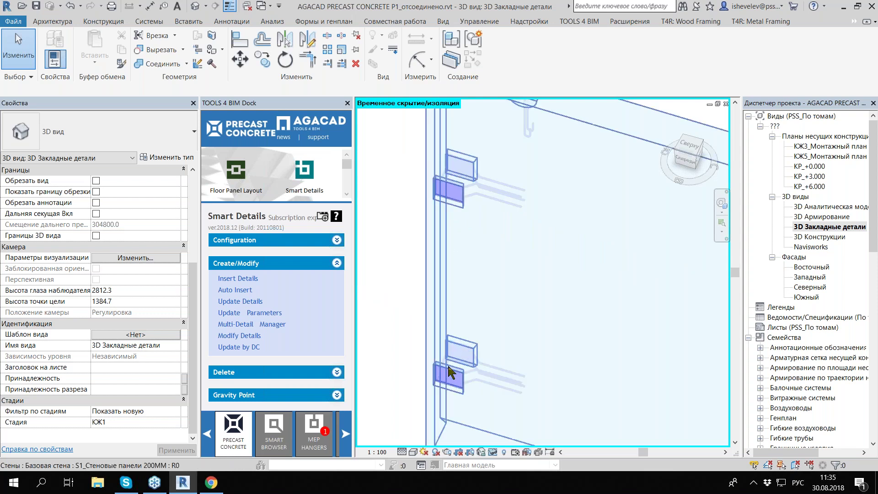
scroll(439, 240, "down", 4)
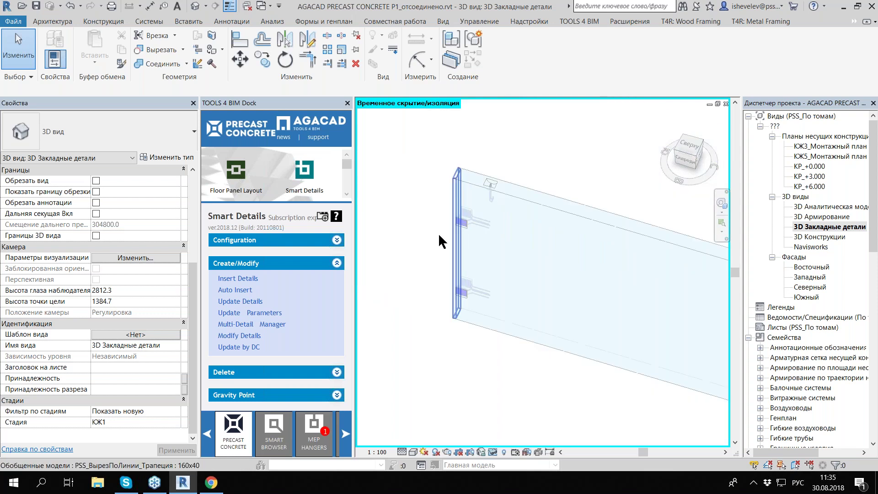
scroll(438, 232, "down", 5)
scroll(467, 273, "up", 2)
scroll(435, 197, "up", 3)
scroll(434, 196, "up", 4)
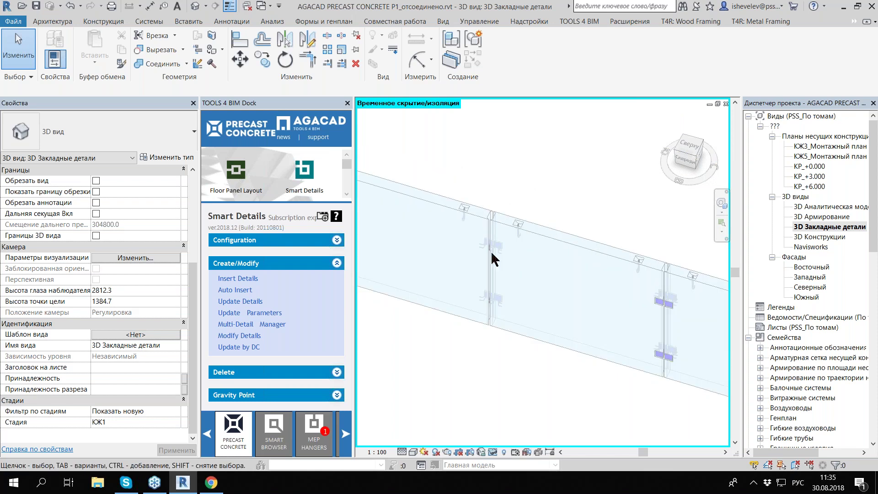
scroll(492, 259, "up", 3)
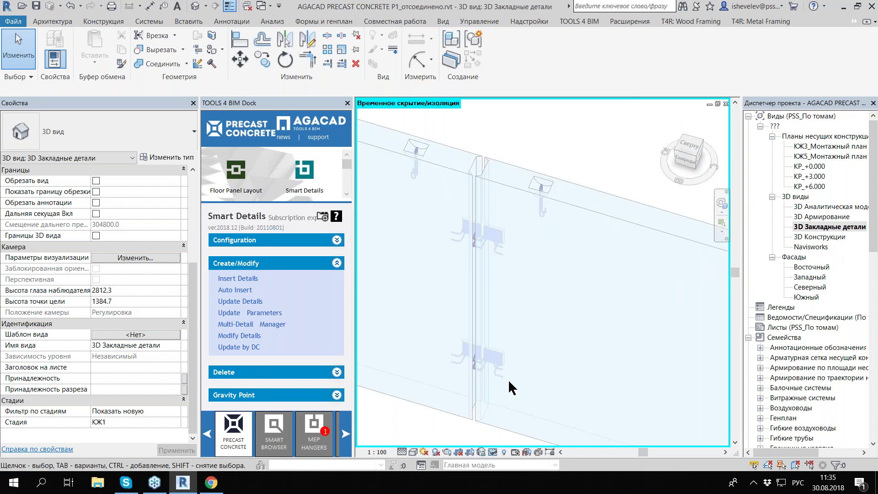
scroll(458, 361, "down", 1)
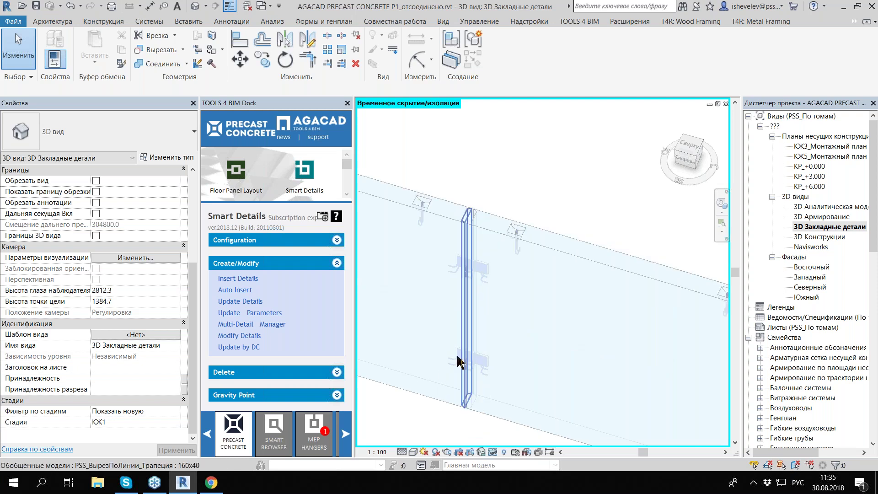
scroll(458, 361, "down", 3)
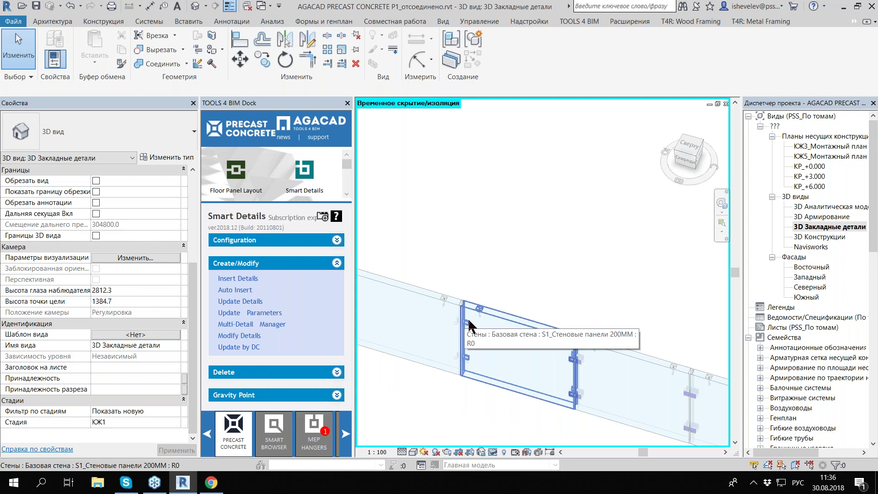
scroll(458, 331, "up", 1)
scroll(481, 333, "up", 1)
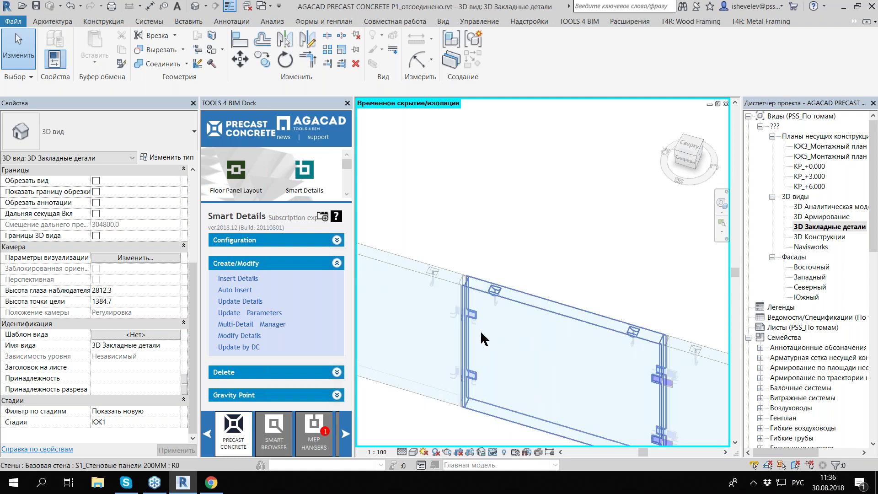
Step: Reset the temporary isolation and zoom out to view the whole building
left_click(523, 452)
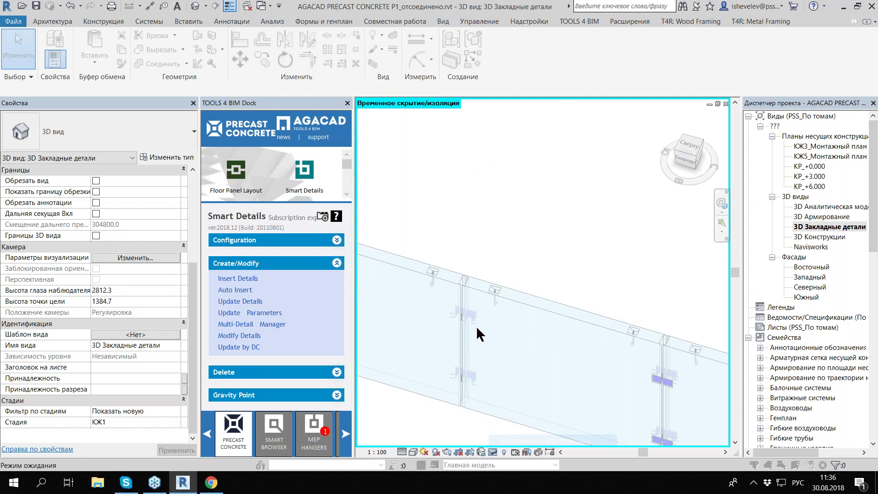
scroll(464, 256, "down", 2)
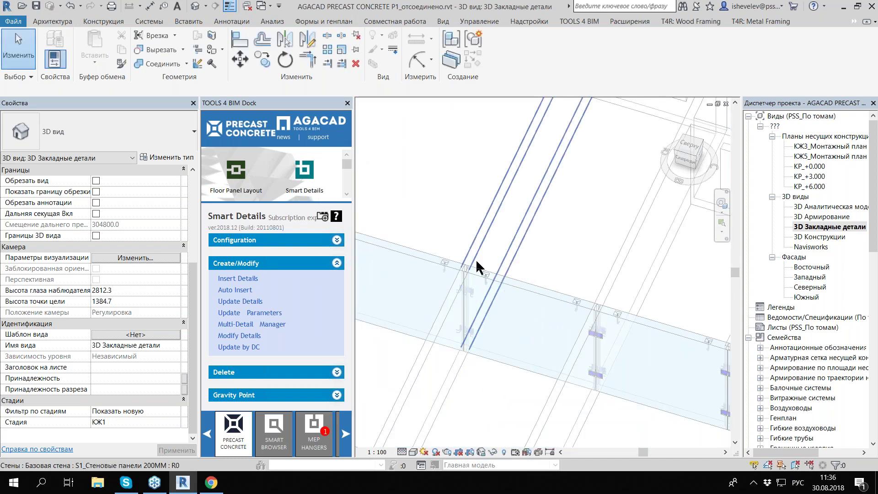
scroll(429, 332, "down", 2)
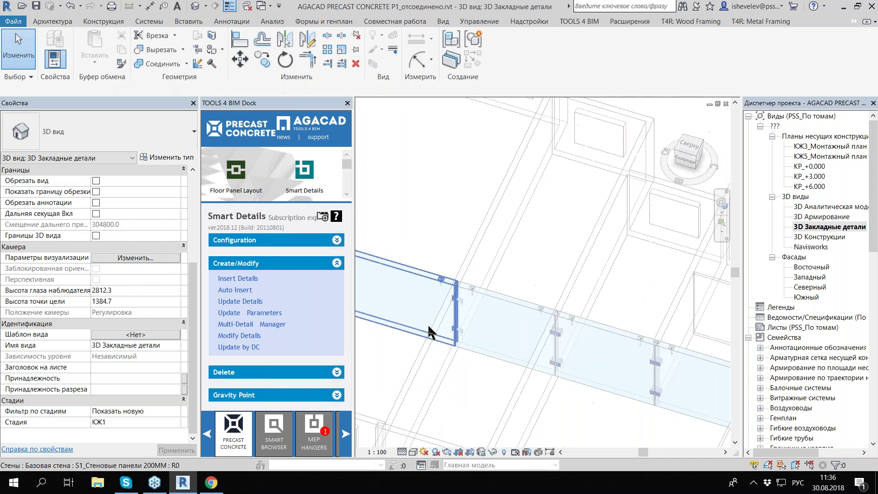
scroll(471, 325, "down", 1)
scroll(515, 326, "up", 5)
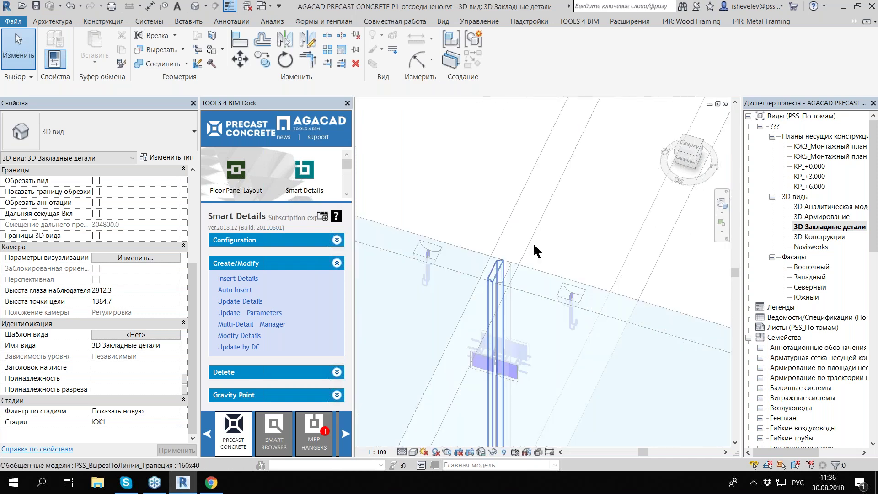
scroll(534, 243, "down", 3)
scroll(516, 396, "down", 4)
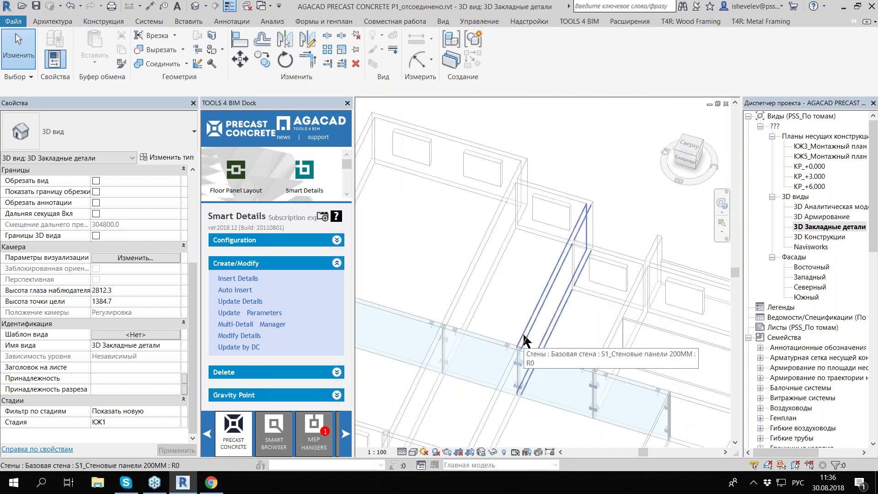
scroll(452, 301, "down", 5)
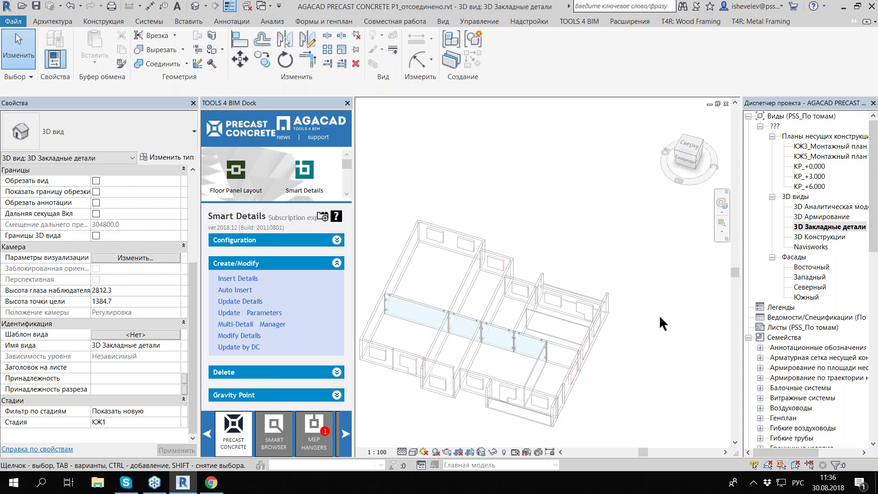
scroll(485, 239, "down", 2)
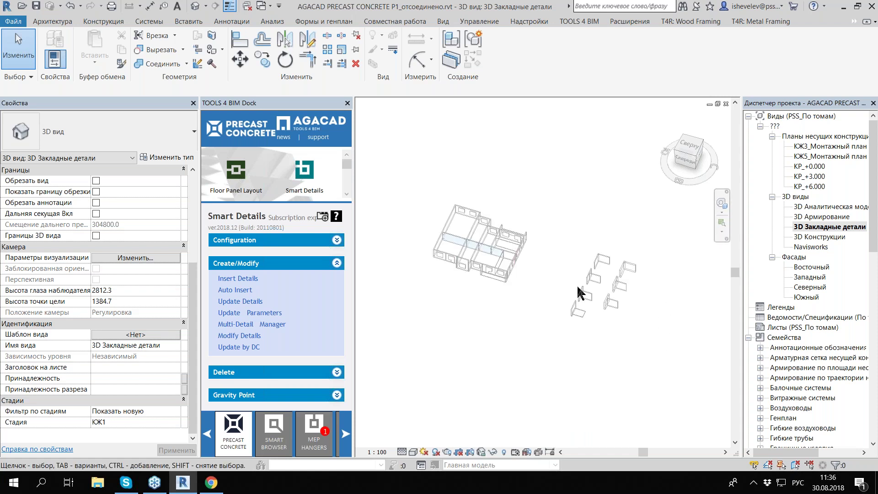
mouse_move(537, 363)
middle_mouse_down("shift")
mouse_move(535, 338)
mouse_move(523, 337)
middle_mouse_up("shift")
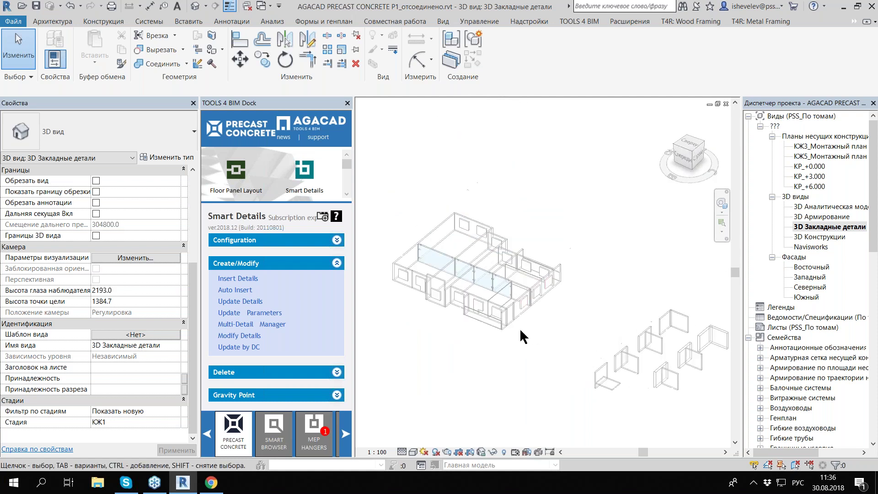
mouse_move(519, 304)
middle_mouse_down("shift")
mouse_move(478, 270)
mouse_move(580, 382)
mouse_move(569, 263)
middle_mouse_up("shift")
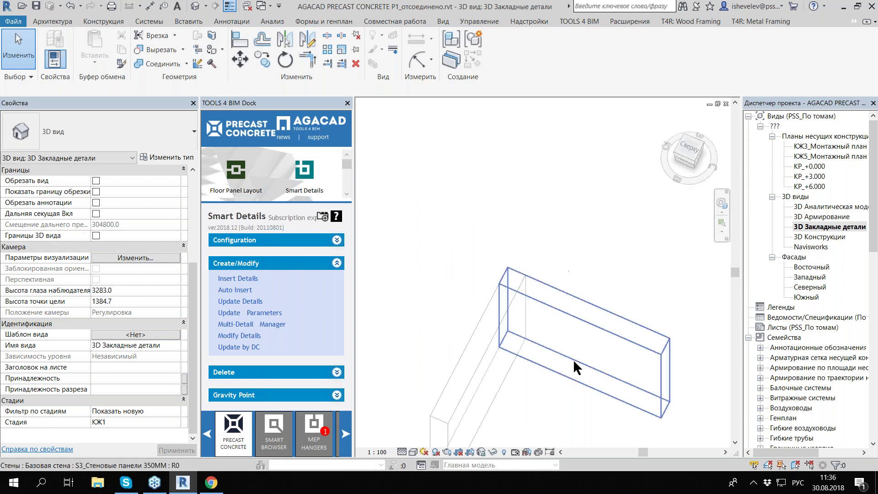
scroll(572, 359, "down", 3)
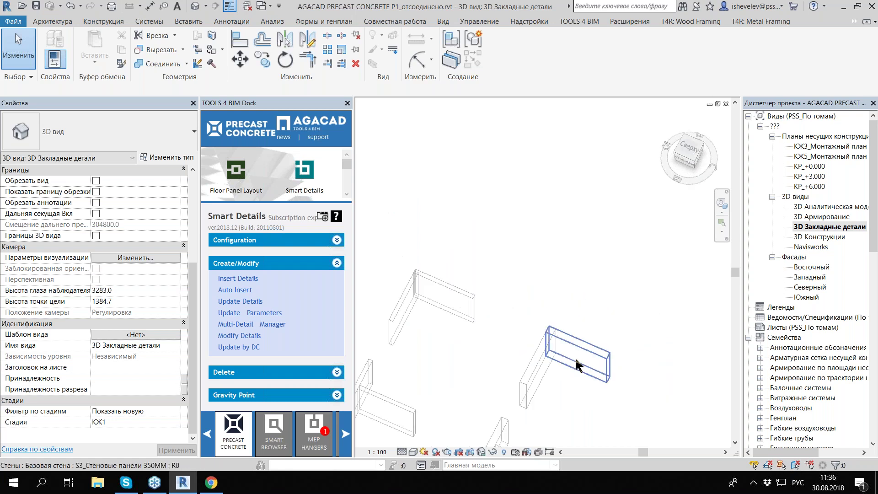
scroll(457, 343, "down", 2)
scroll(454, 342, "up", 2)
scroll(438, 303, "up", 2)
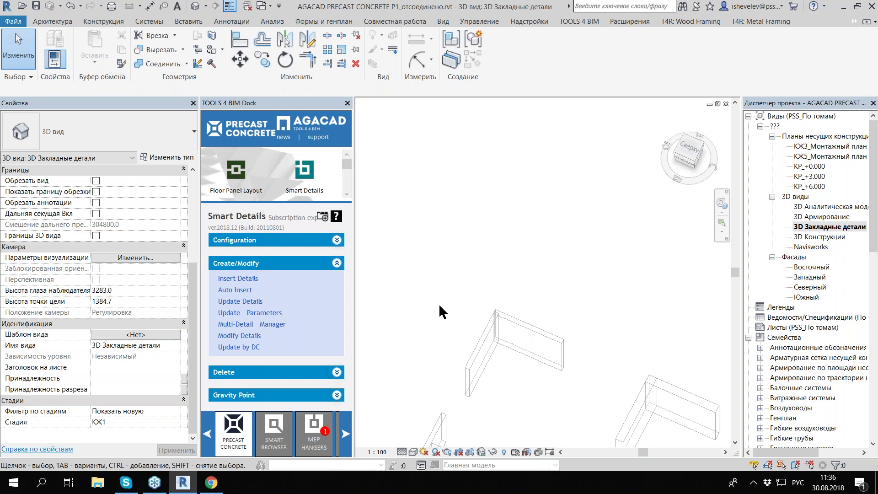
scroll(442, 305, "down", 2)
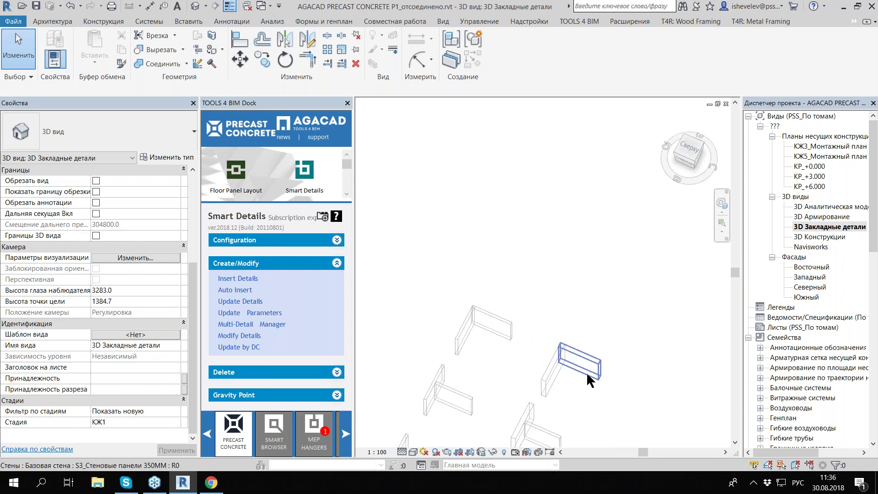
scroll(577, 380, "up", 2)
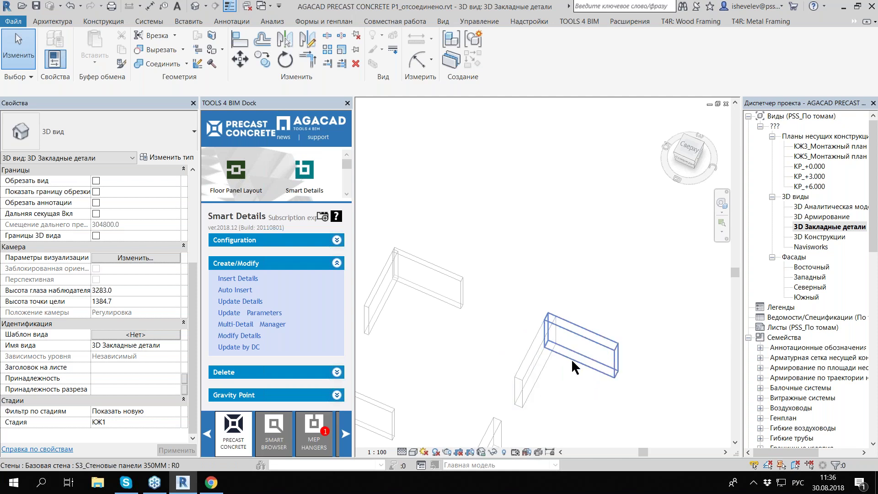
scroll(573, 363, "up", 2)
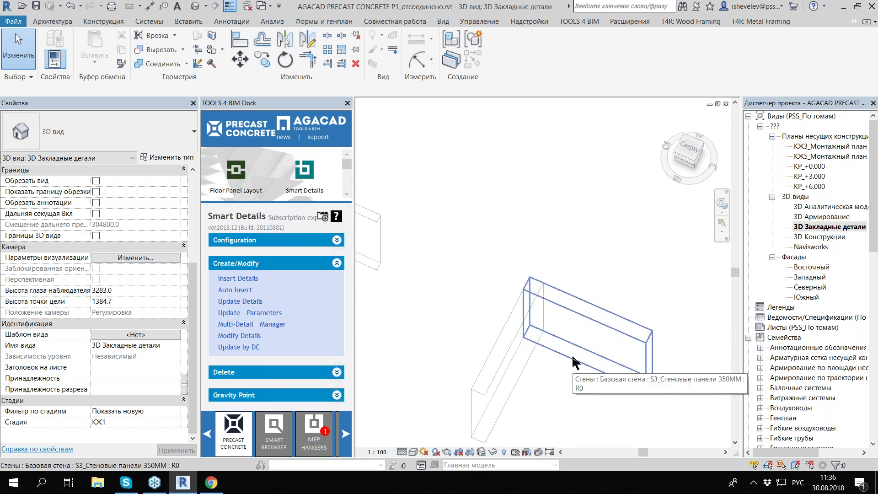
scroll(573, 363, "down", 2)
scroll(557, 203, "down", 2)
scroll(461, 207, "up", 4)
Step: Start and cancel the Trim/Extend command
left_click(328, 63)
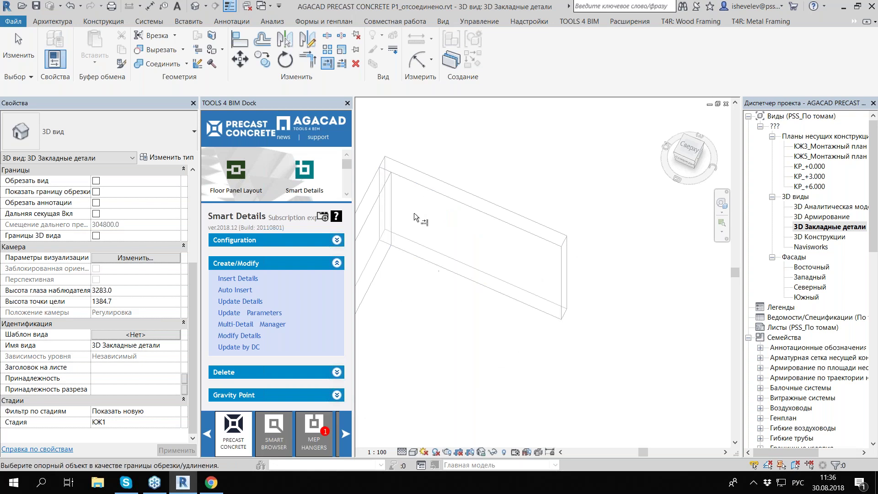
key("Escape")
key("Escape")
scroll(407, 177, "down", 2)
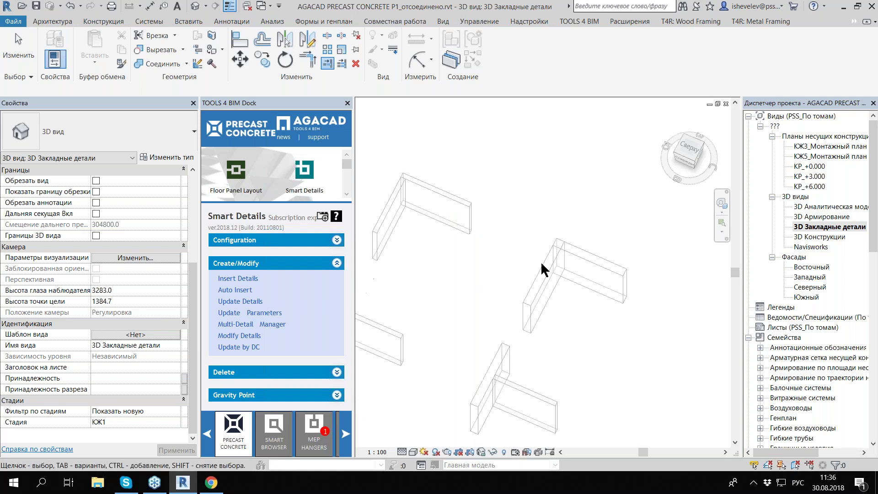
scroll(542, 265, "up", 2)
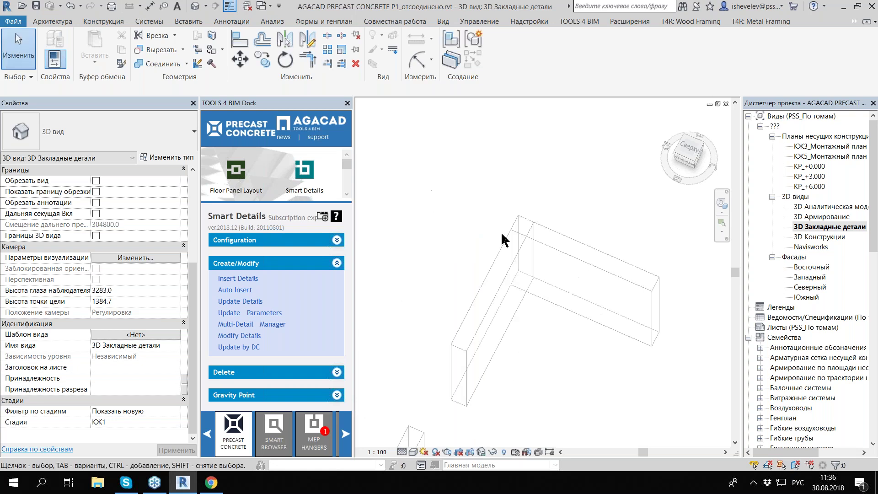
Step: Inspect the diagonal and horizontal corner wall panels, then expand the Smart Details configuration options
left_click(485, 286)
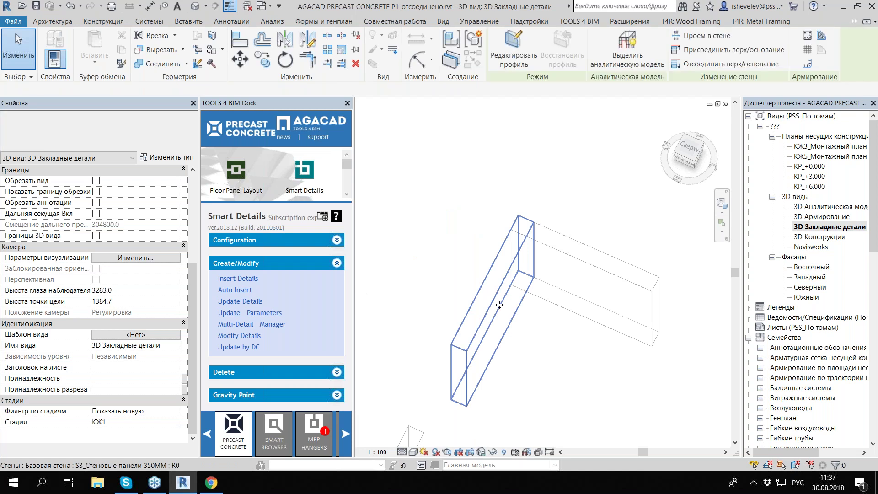
left_click(582, 266)
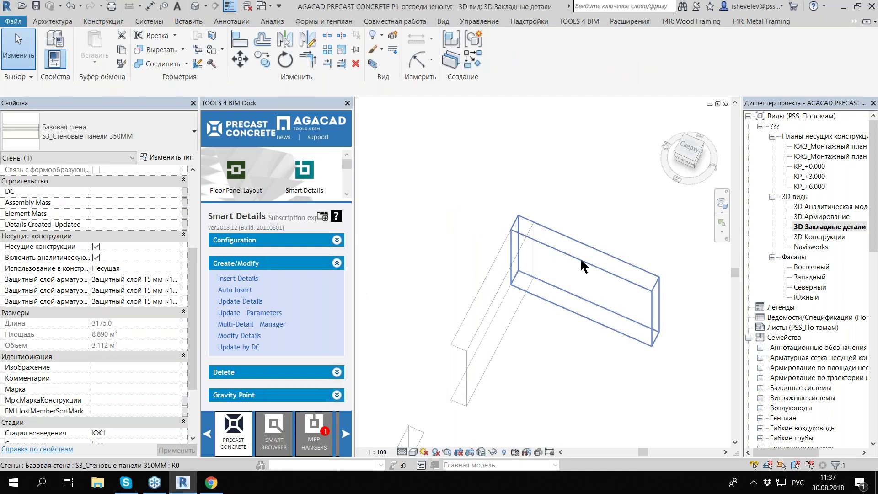
left_click(582, 266)
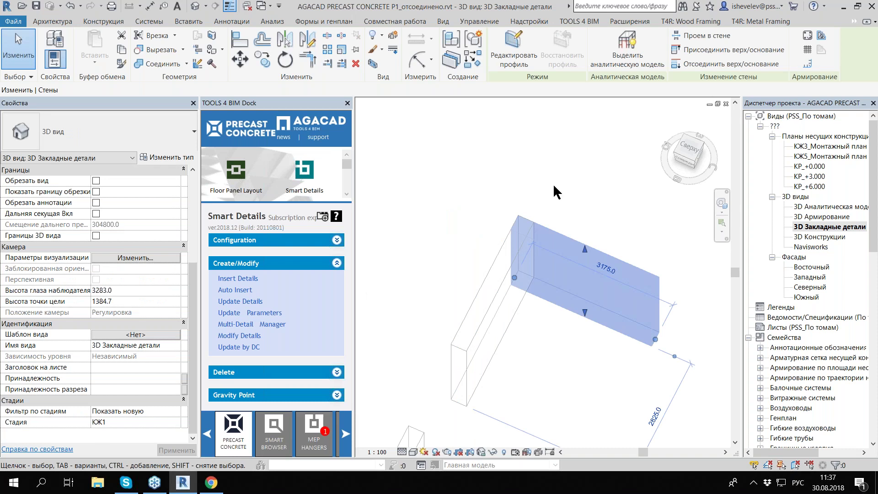
left_click(553, 183)
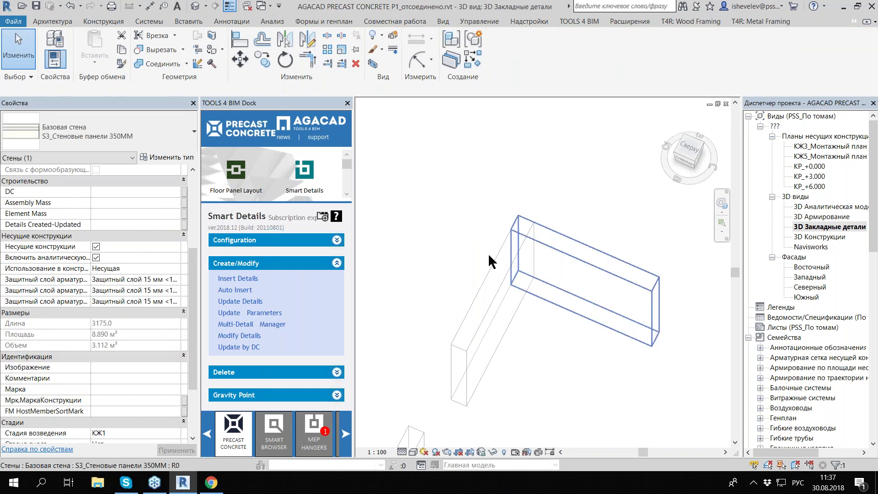
left_click(487, 254)
scroll(531, 197, "up", 2)
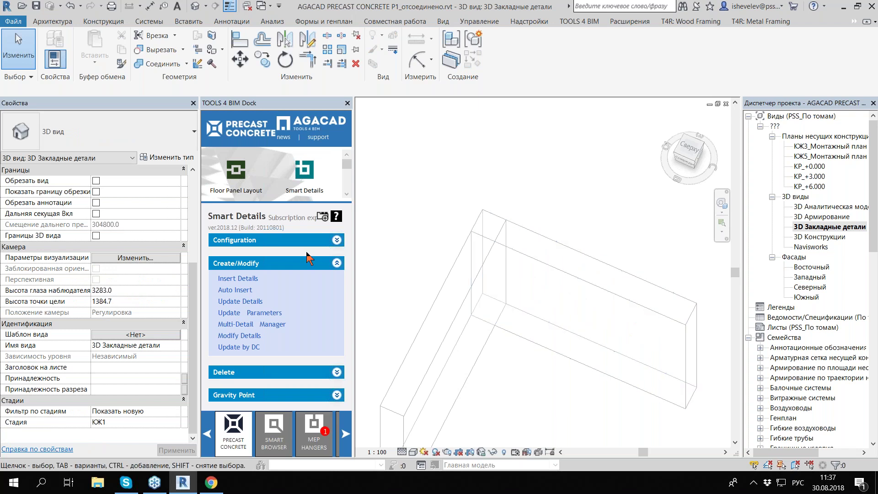
left_click(289, 239)
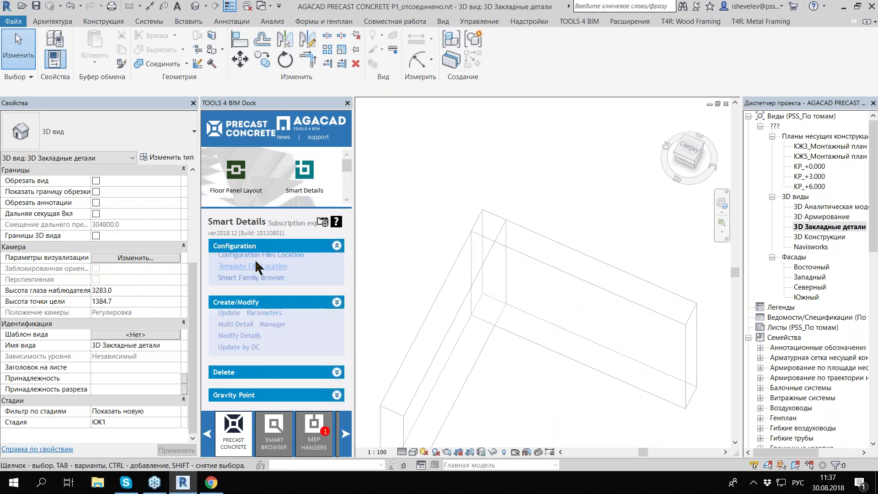
Step: Create a new blank wall configuration and rename it S3
left_click(479, 241)
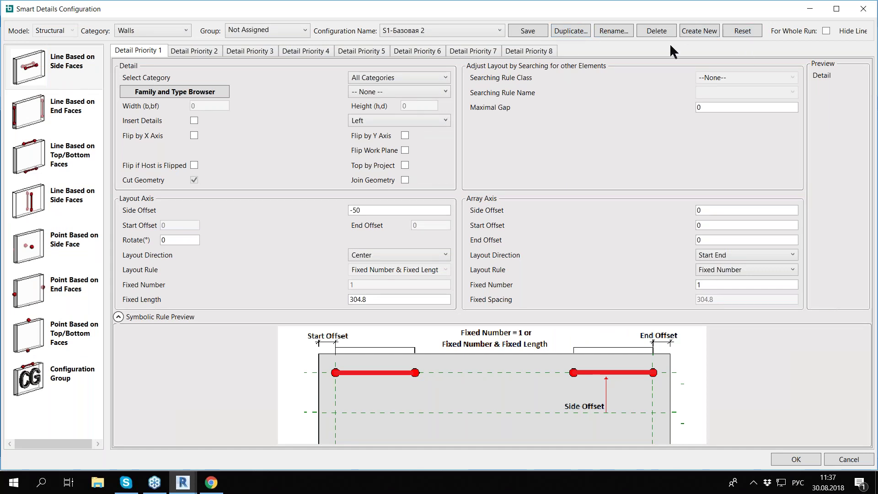
left_click(698, 32)
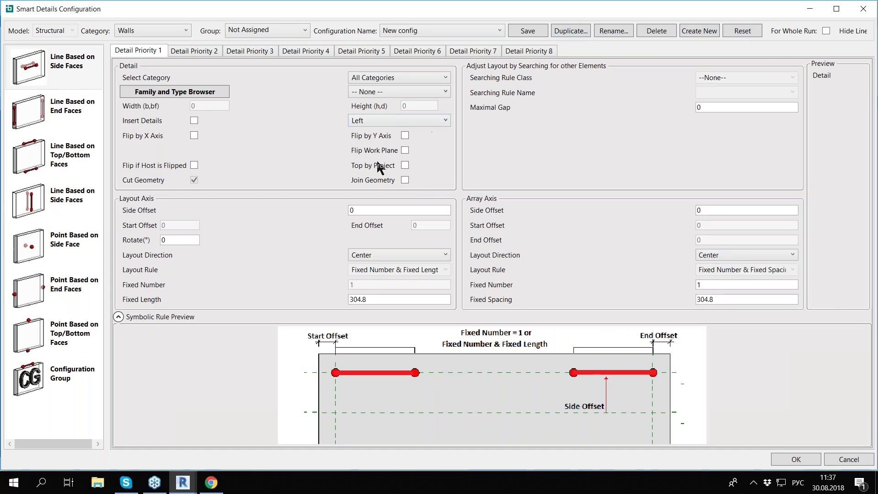
left_click(604, 32)
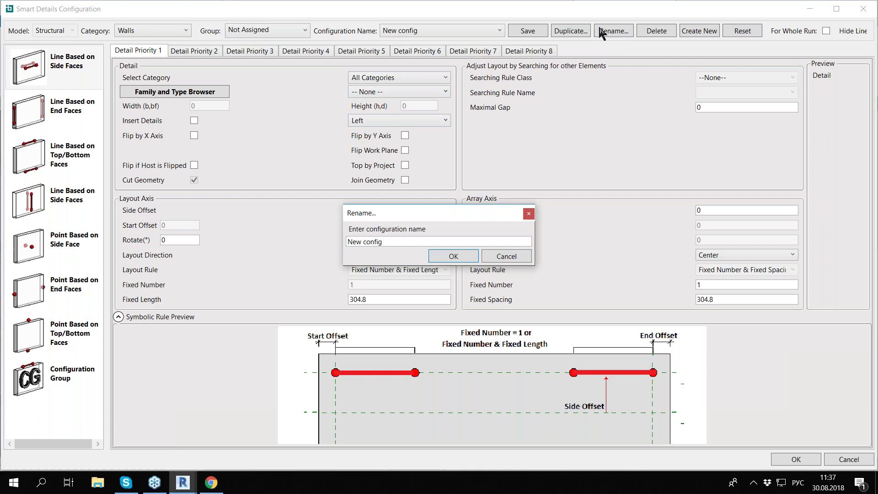
type("ы")
key("ctrl+a")
key("alt+shift")
type("S")
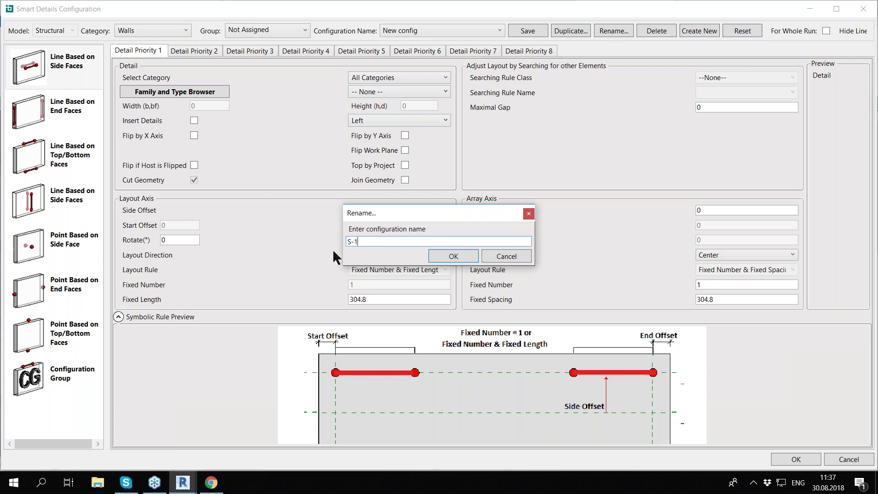
type("tr")
left_click(451, 256)
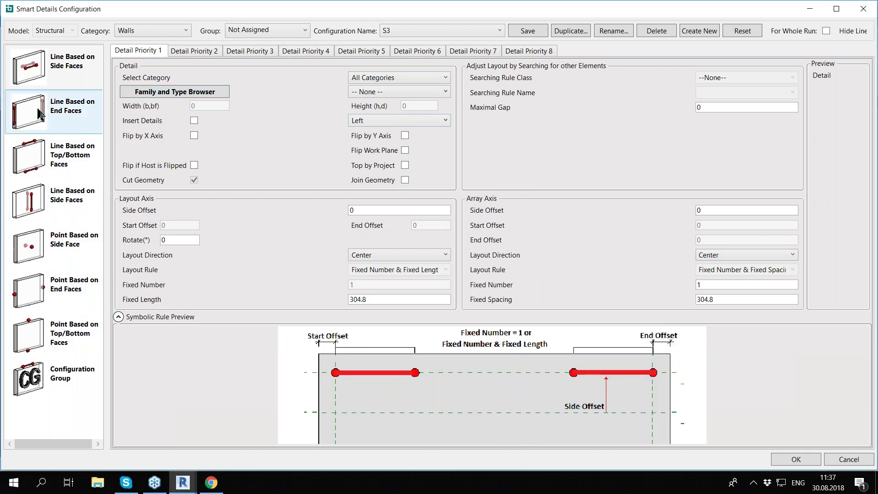
Step: Set S3's first end-face line detail to a Generic Model line-cut family with Insert Details on
left_click(22, 106)
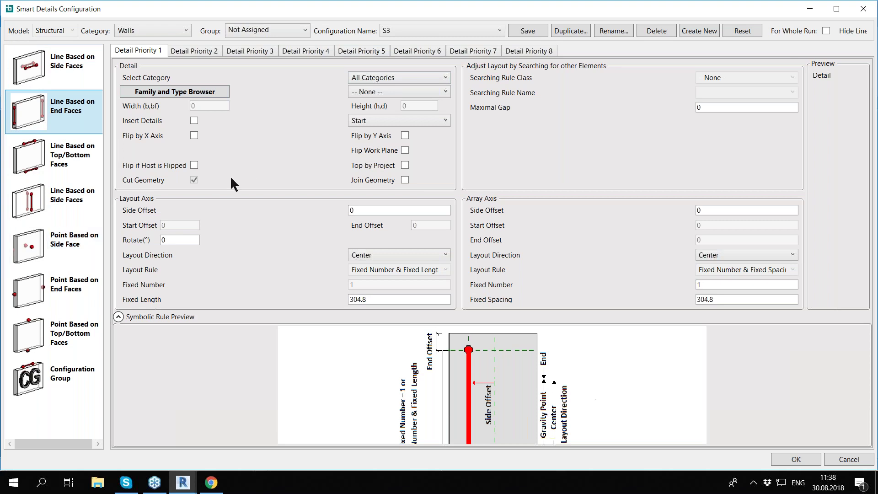
left_click(379, 79)
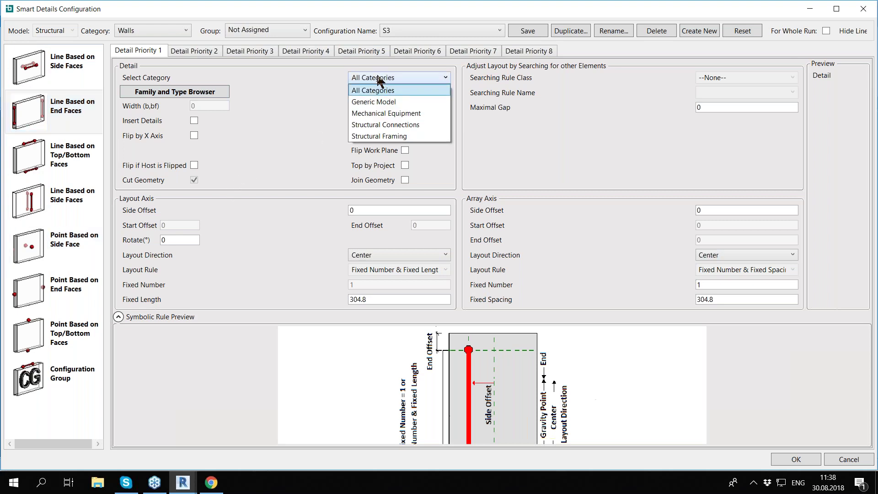
left_click(385, 102)
left_click(396, 92)
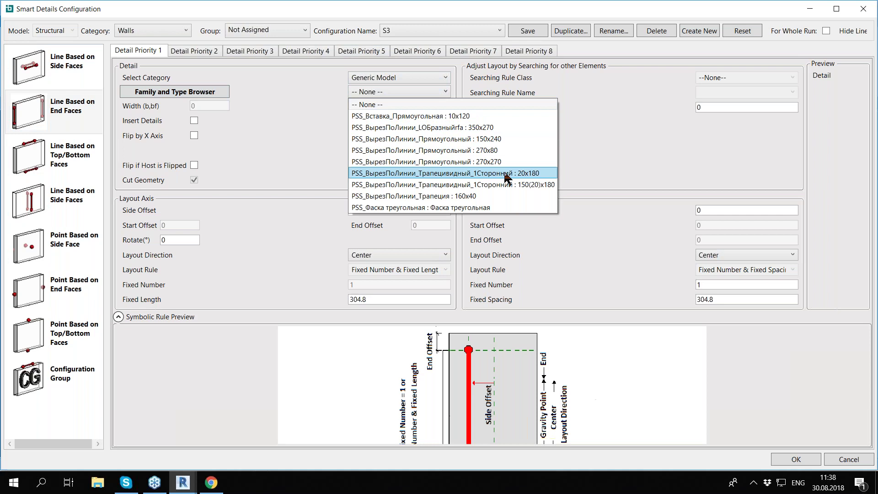
left_click(487, 127)
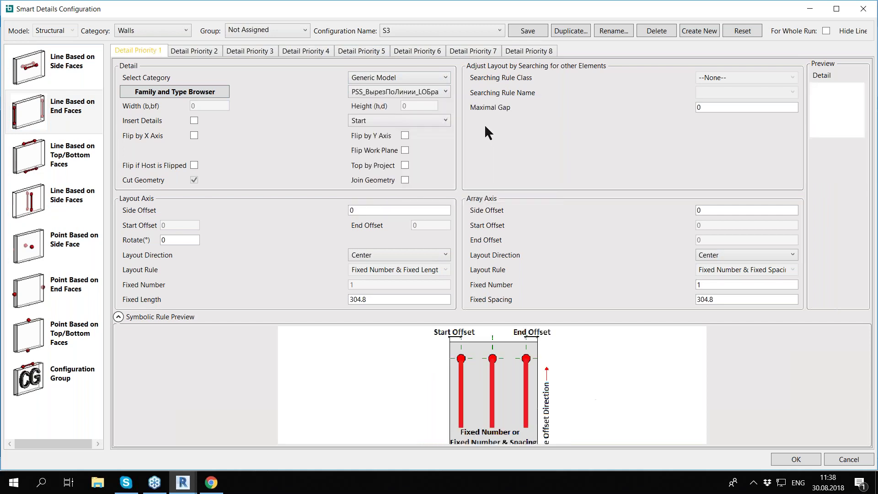
left_click(396, 120)
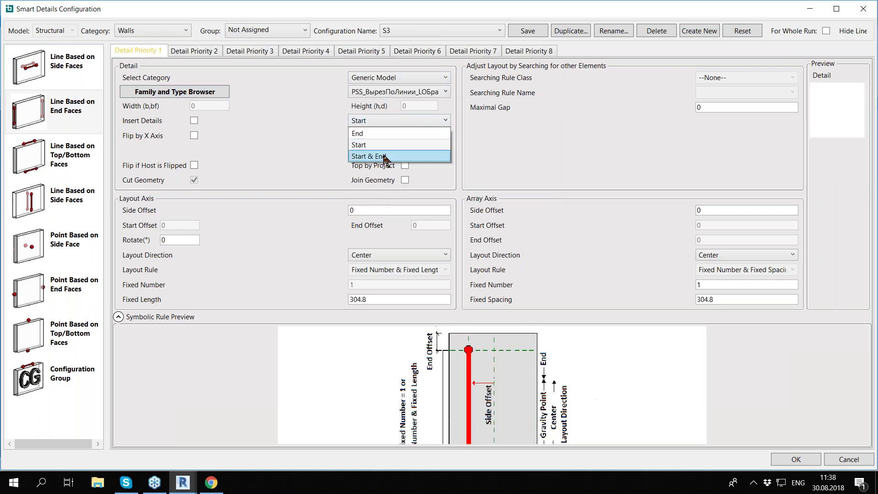
left_click(384, 157)
left_click(392, 120)
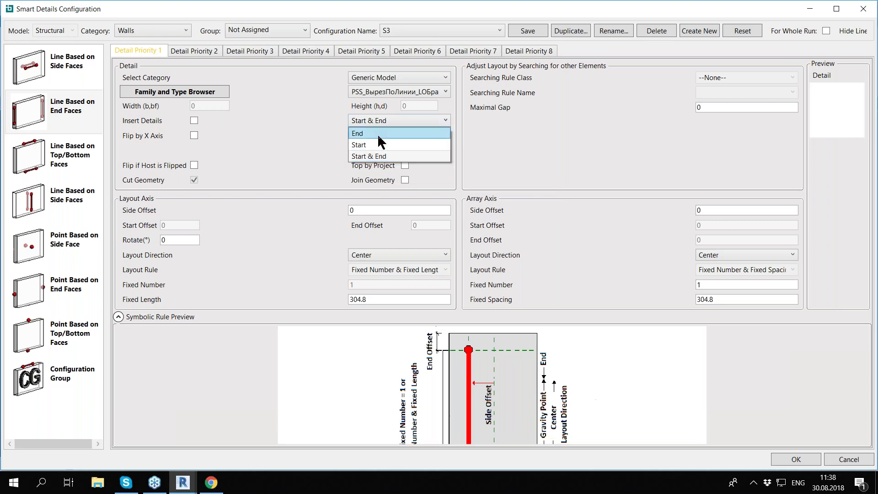
left_click(361, 144)
left_click(196, 119)
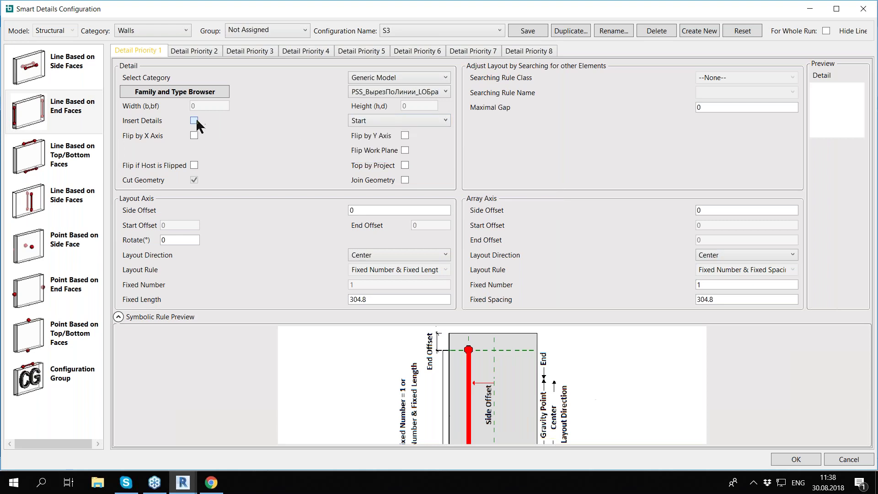
Step: Set the detail to Start & End placement, Start End direction and Fixed Number layout
left_click(360, 122)
left_click(387, 155)
left_click(379, 253)
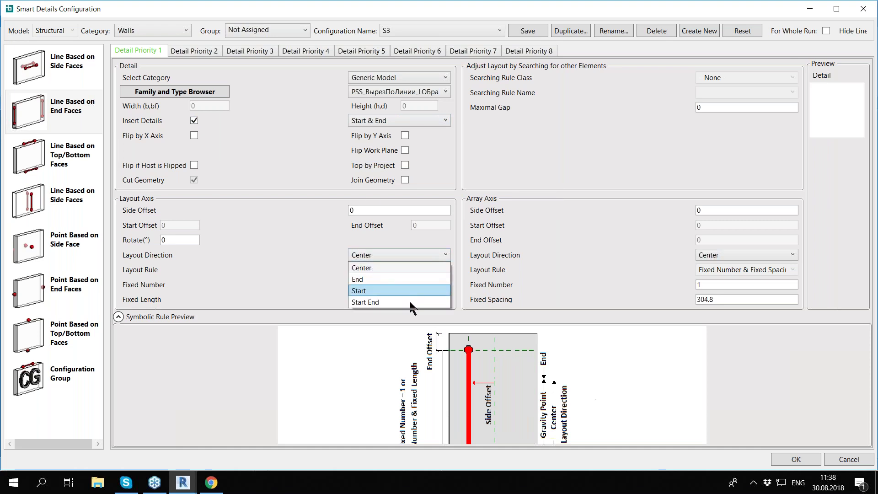
left_click(410, 302)
left_click(387, 269)
left_click(386, 282)
left_click(189, 51)
Step: Set Detail Priority 2 to a Generic Model trapezoid 160x40 cut at both ends, start-to-end, fixed number
left_click(399, 77)
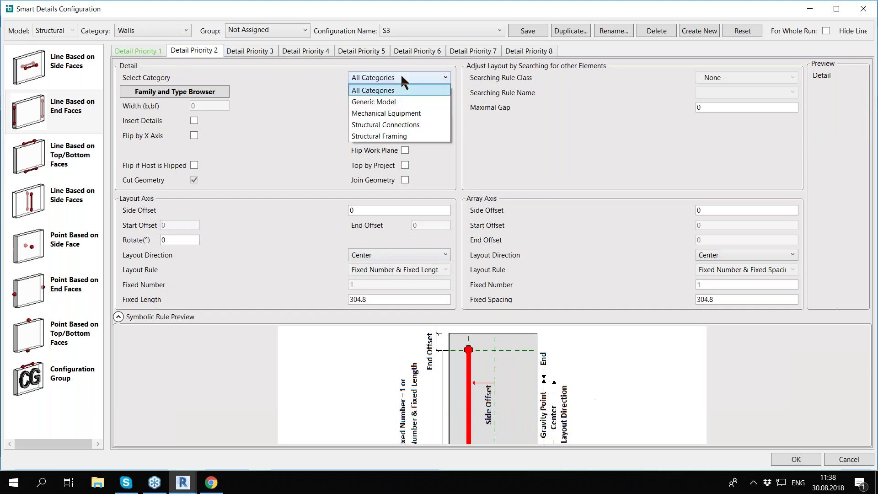
left_click(393, 101)
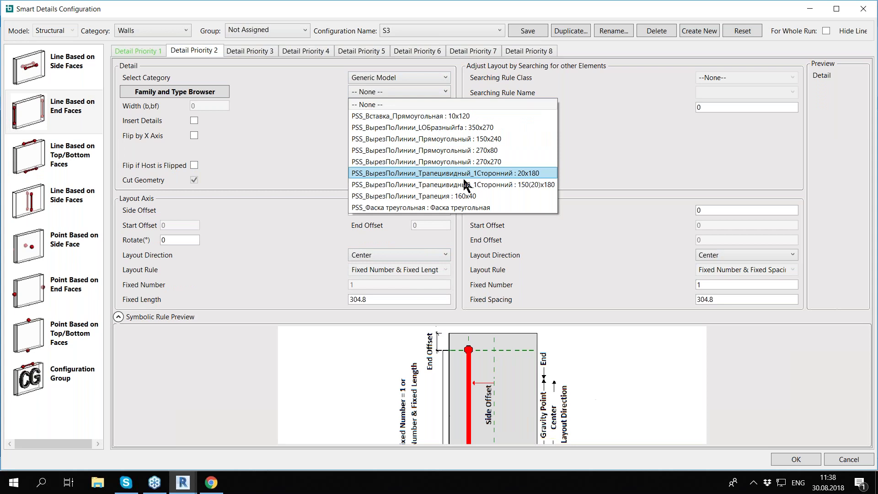
left_click(451, 196)
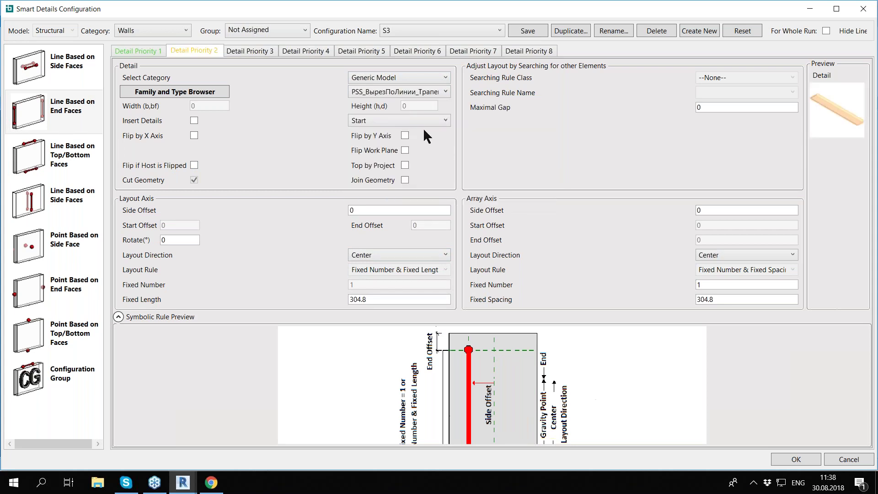
left_click(392, 120)
left_click(374, 155)
left_click(396, 256)
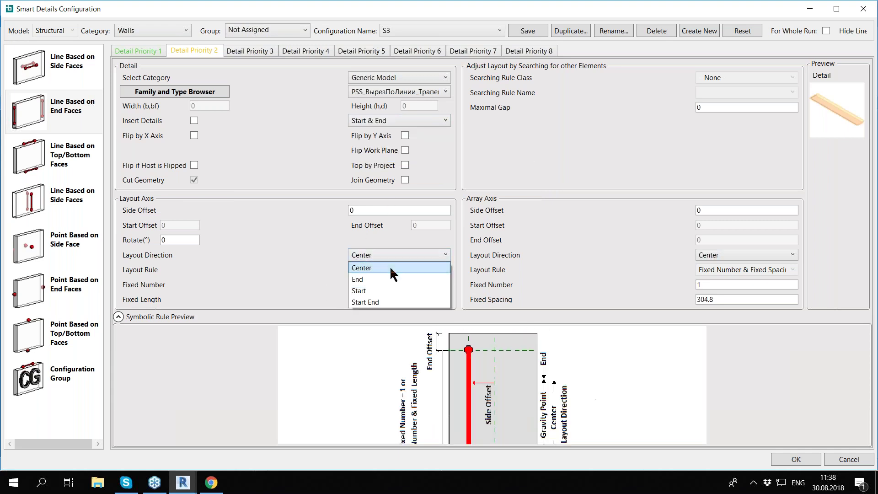
left_click(365, 302)
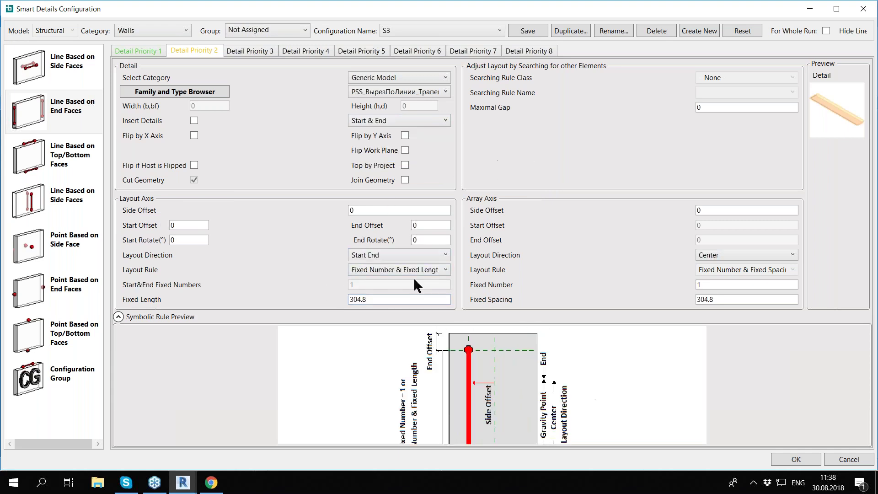
left_click(399, 271)
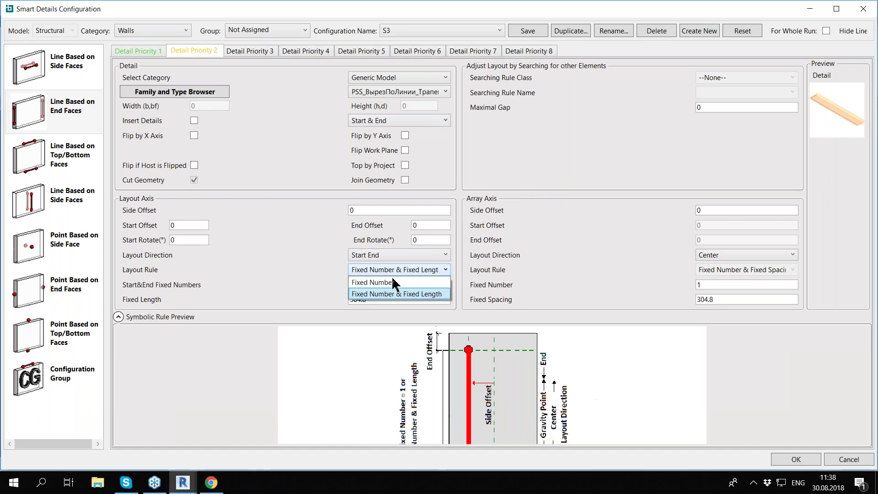
left_click(155, 53)
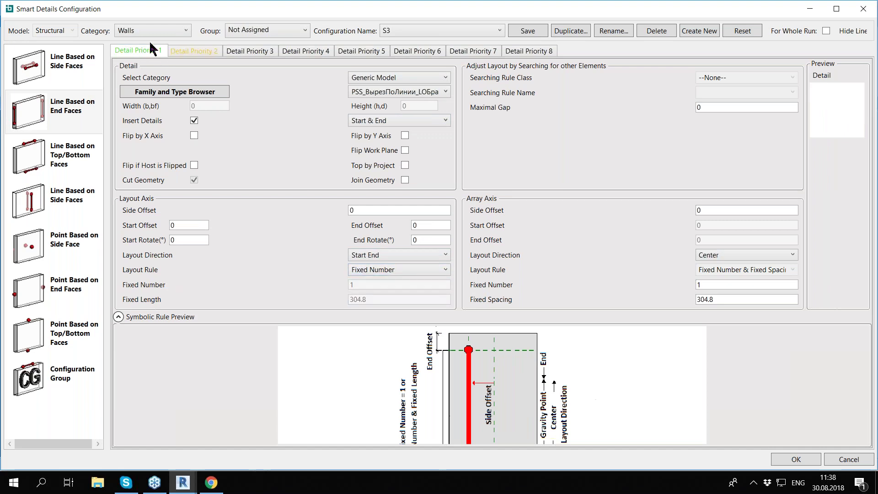
left_click(191, 51)
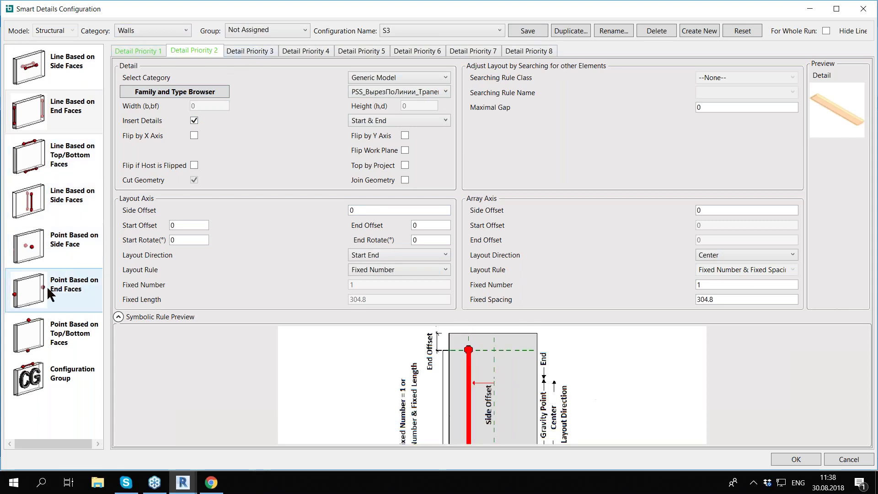
Step: Set the point-based end-face detail to Structural Connections, family Loop_80_embeded : PVL 80
left_click(71, 287)
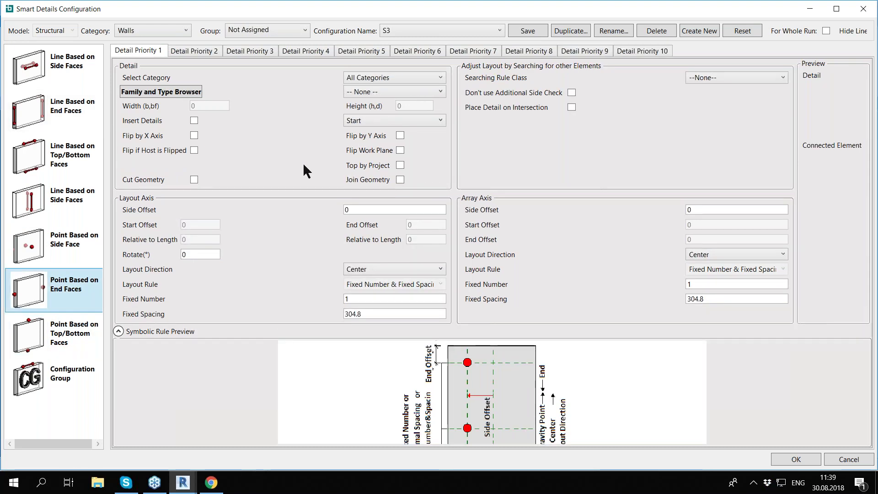
left_click(401, 75)
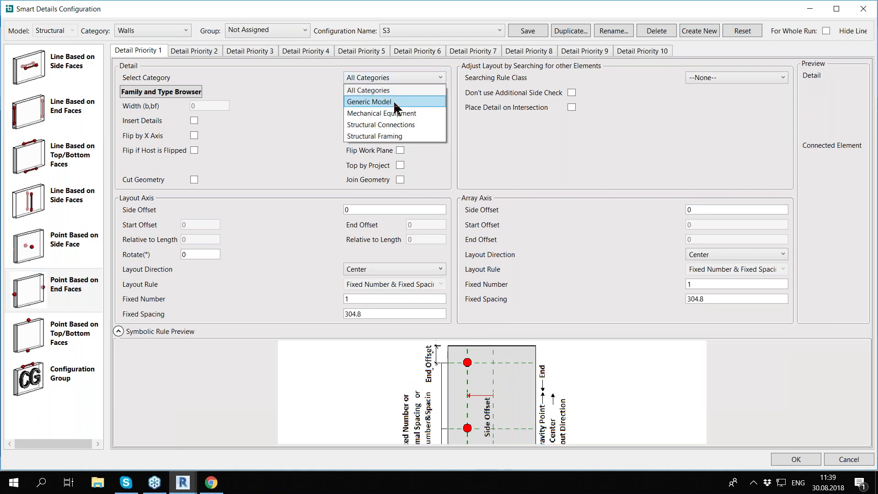
left_click(395, 126)
left_click(406, 92)
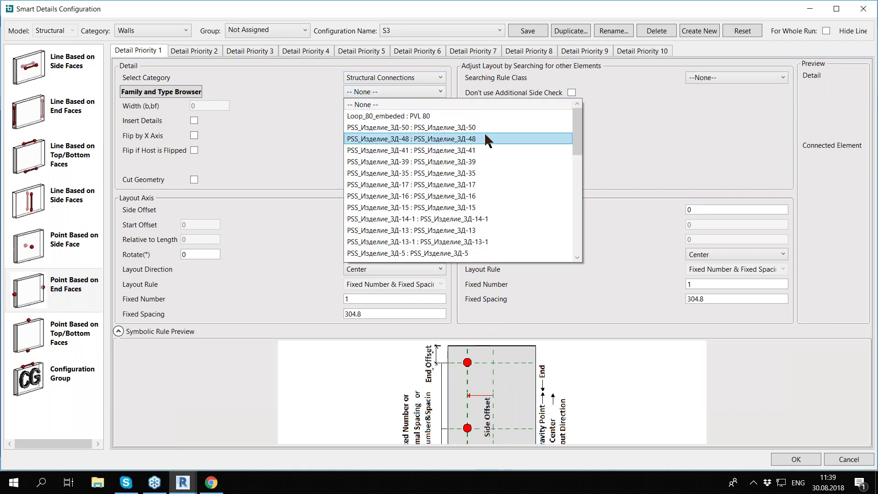
left_click(425, 118)
Step: Insert the loops at both ends, laid out from the Start with fixed spacing 300
left_click(399, 120)
left_click(400, 155)
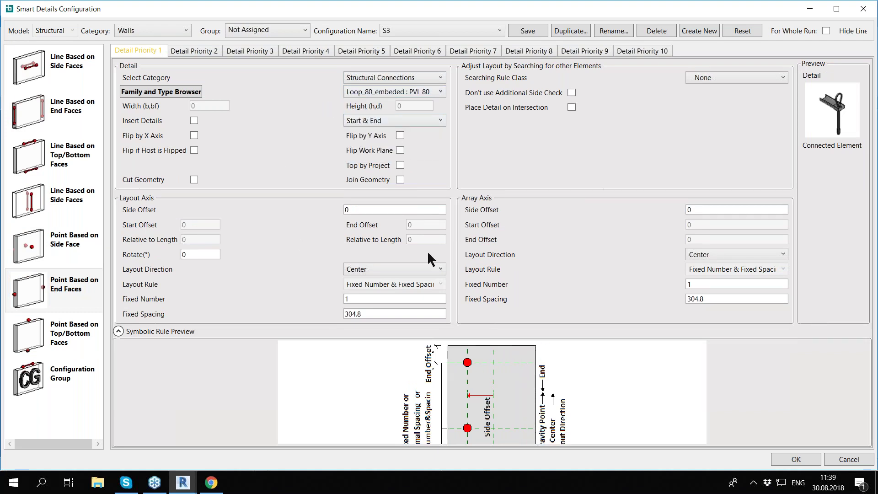
left_click(414, 269)
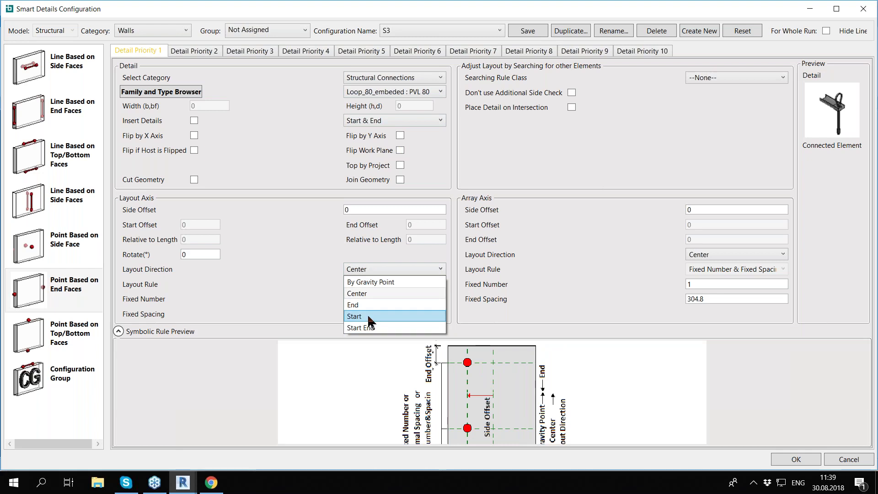
left_click(368, 317)
double_click(389, 299)
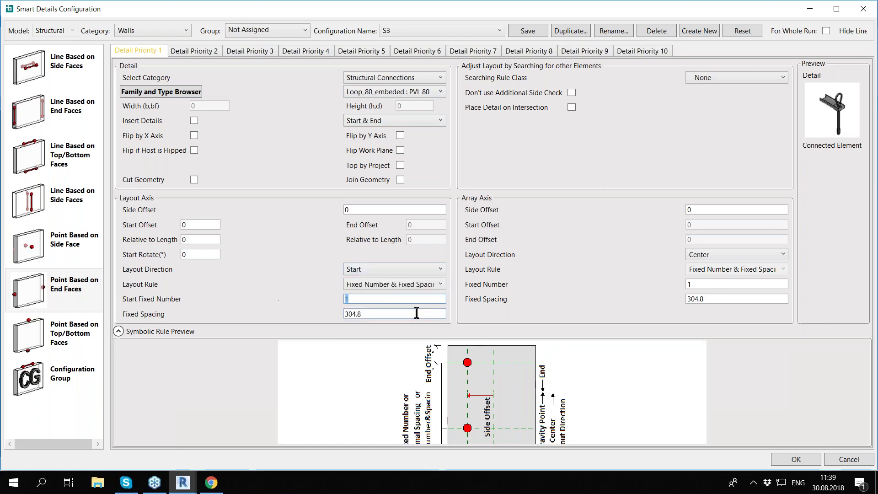
key("Tab")
type("00")
left_click(384, 284)
left_click(366, 308)
Step: Set the start offset to 300, then save and apply the configuration
left_click(192, 224)
type("300")
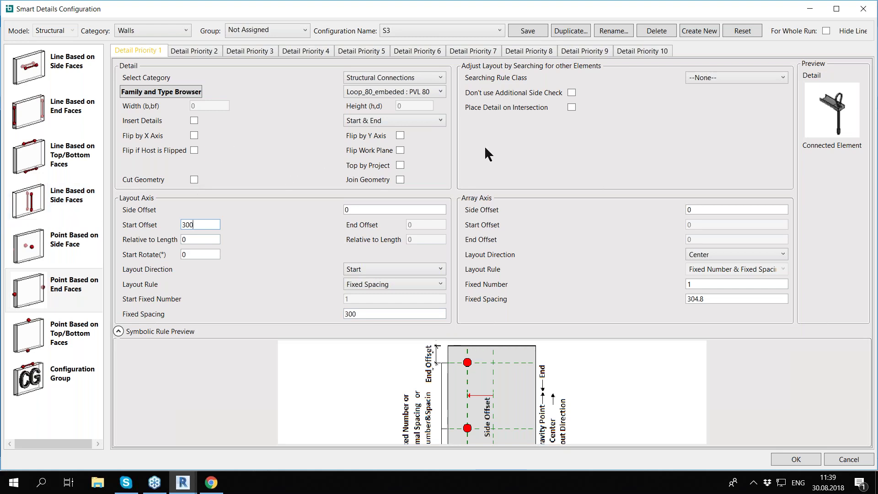
left_click(526, 32)
left_click(797, 460)
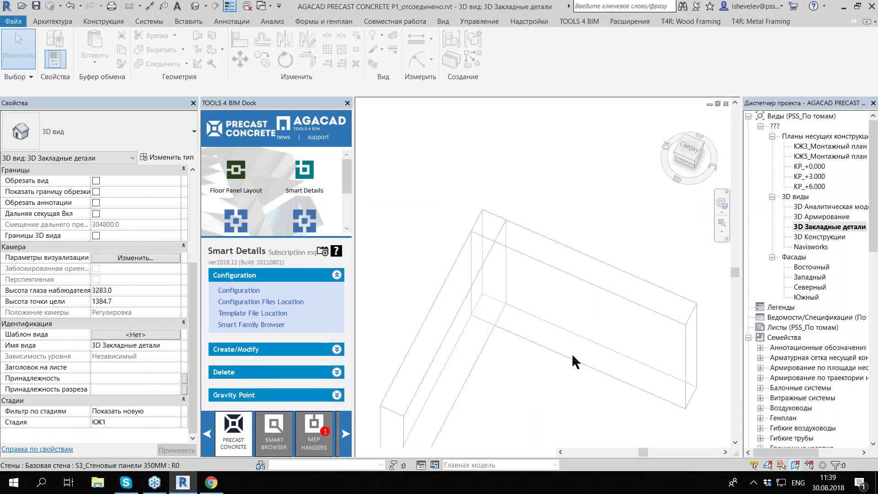
Step: Insert the S3 details into the 3175 wall panel and zoom in on its end from Top view
left_click(573, 356)
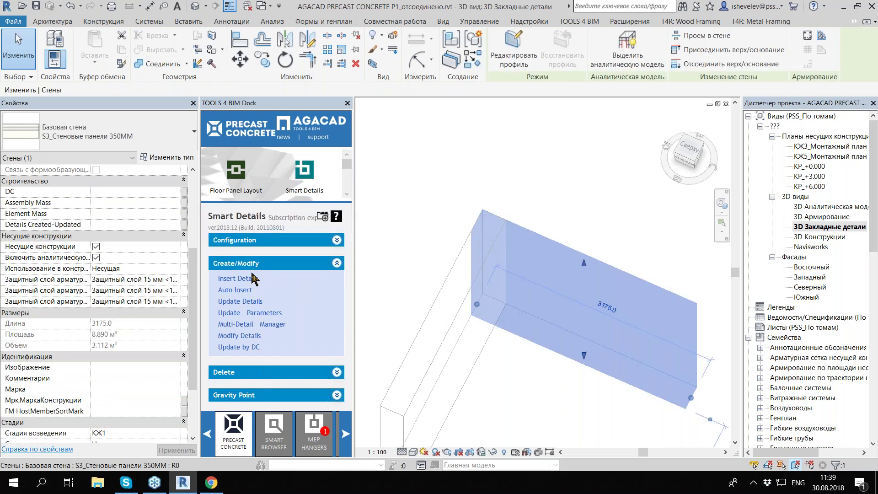
left_click(237, 279)
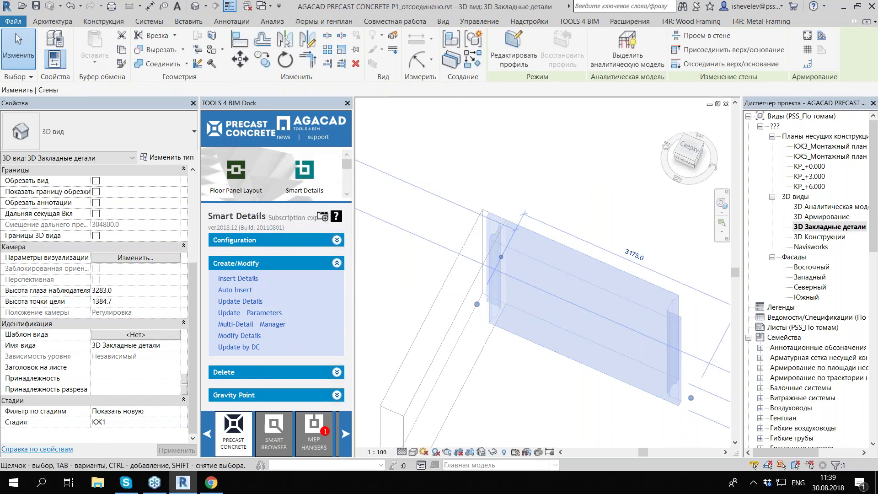
left_click(693, 152)
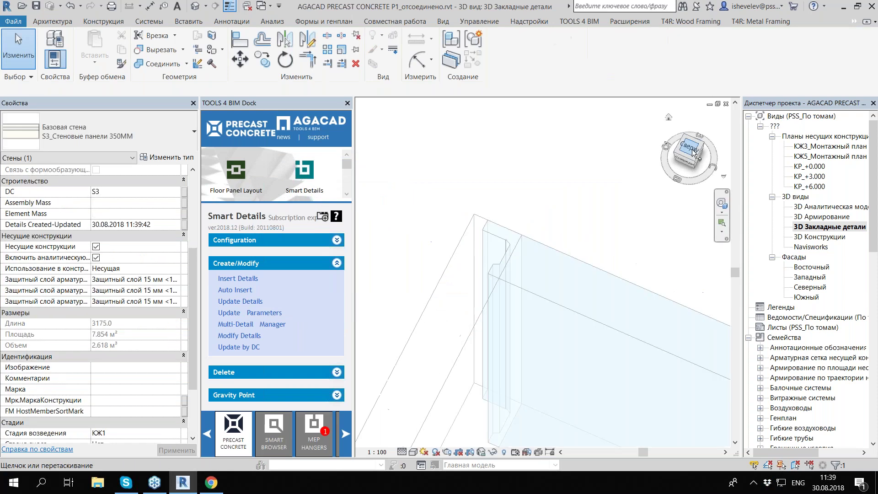
left_click(462, 218)
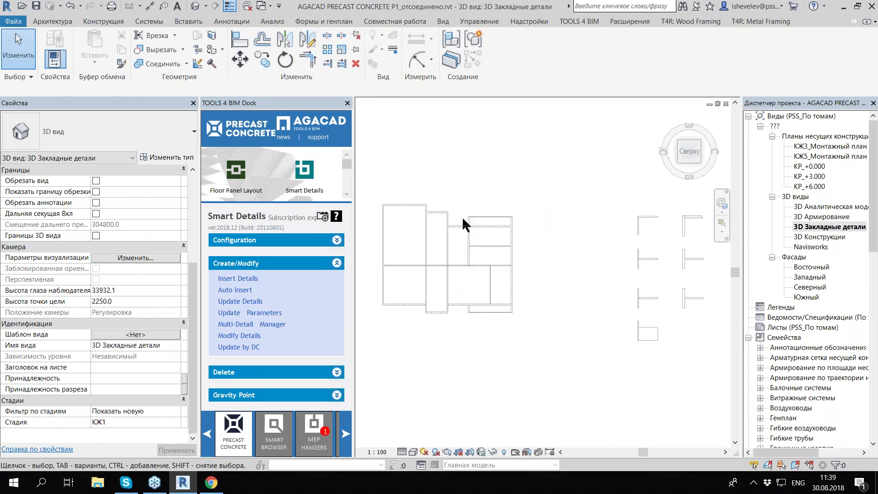
scroll(687, 223, "up", 5)
left_click(720, 224)
scroll(449, 185, "up", 3)
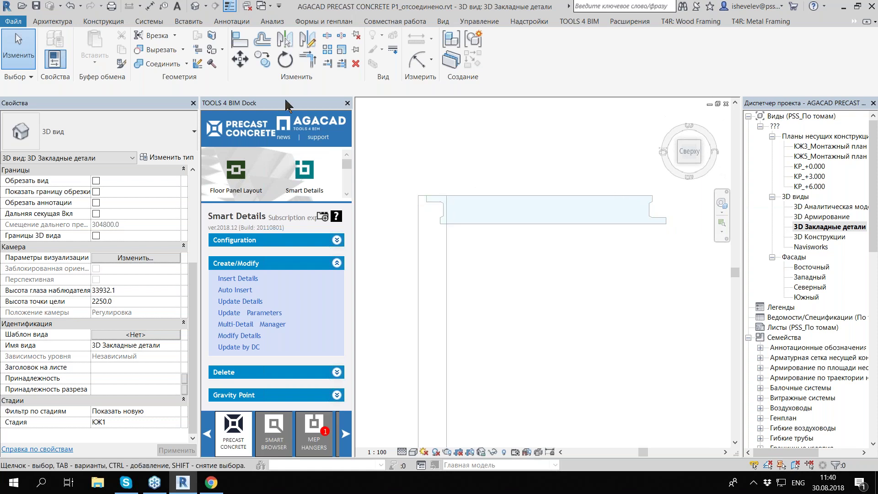
Step: Switch the first end-face line cut to the rectangular family, array from Start, offset 135, and save
left_click(273, 241)
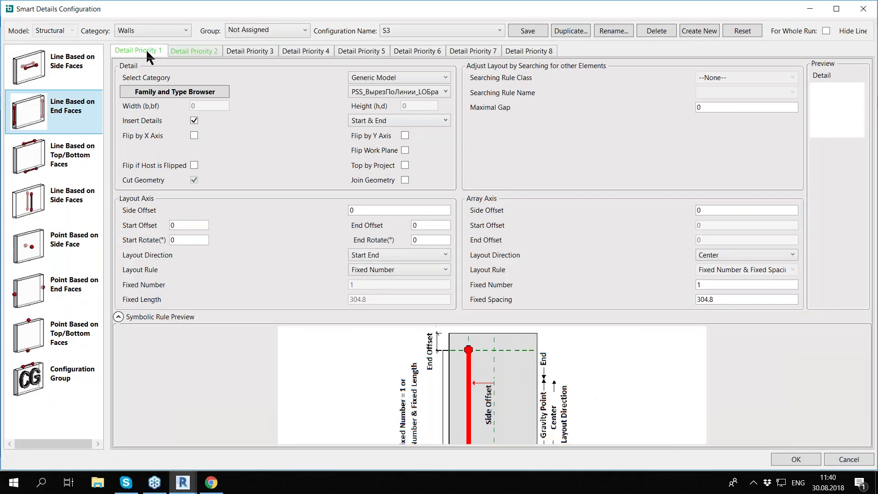
left_click(445, 92)
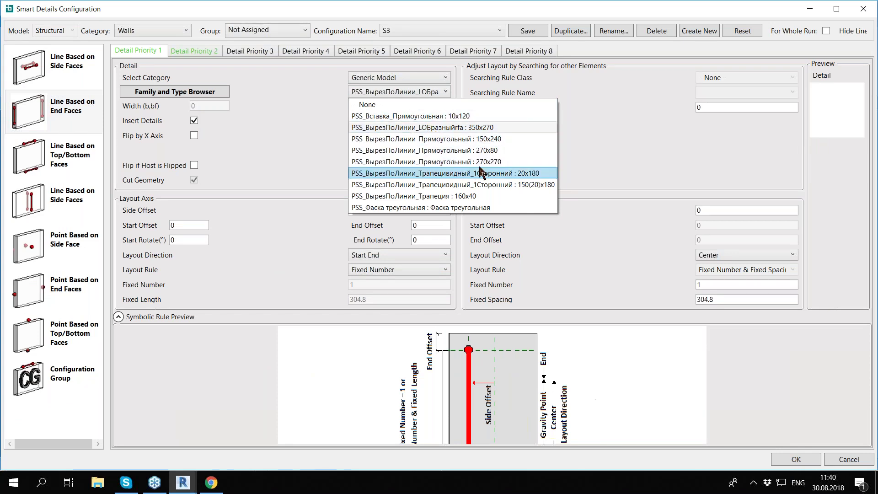
left_click(458, 163)
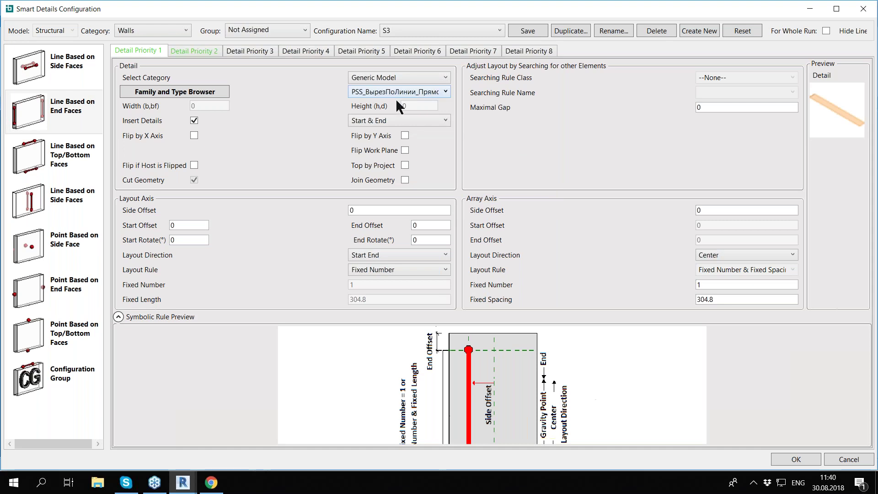
left_click(738, 255)
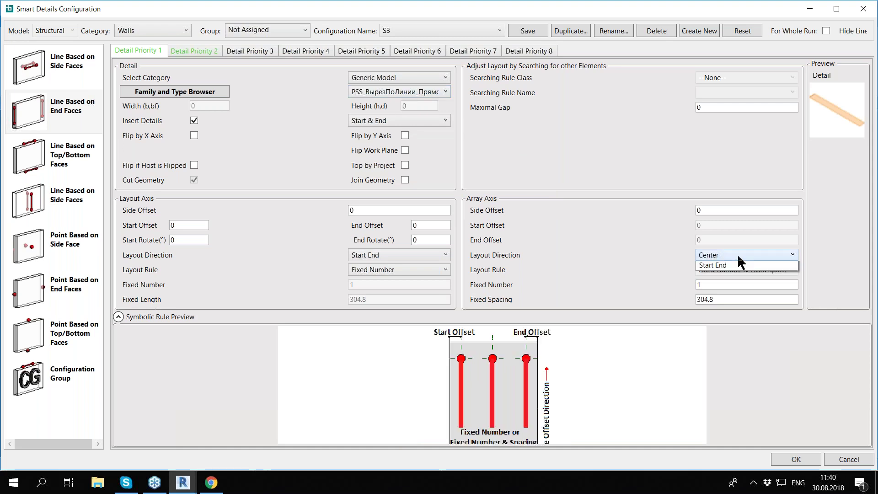
left_click(722, 290)
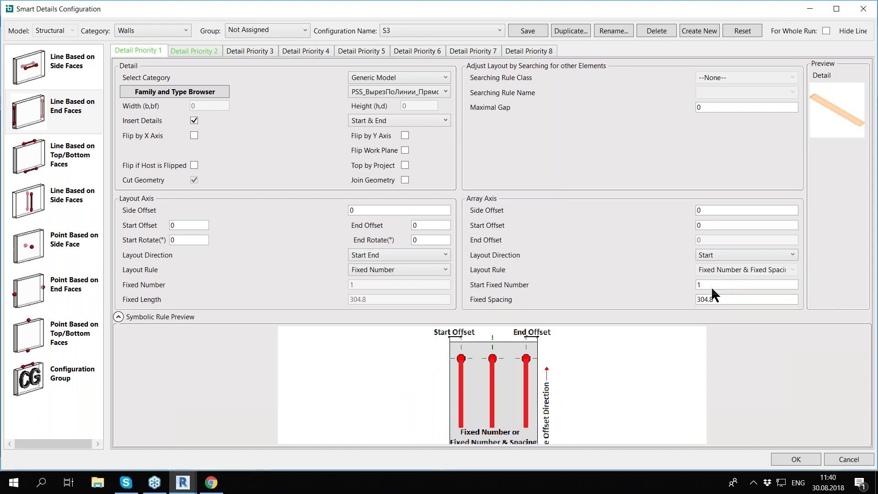
double_click(729, 225)
type("132")
key("BackSpace")
type("5")
left_click(514, 30)
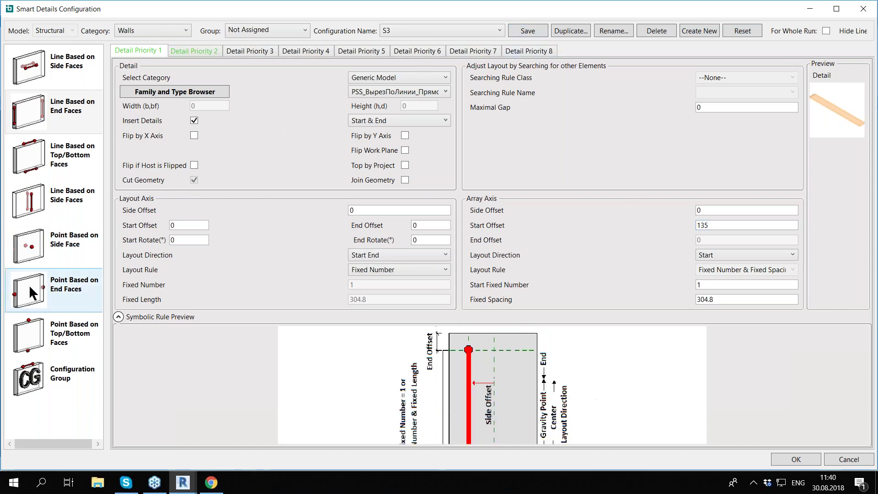
Step: Turn on insertion of the point-based end-face embedded loops
left_click(46, 285)
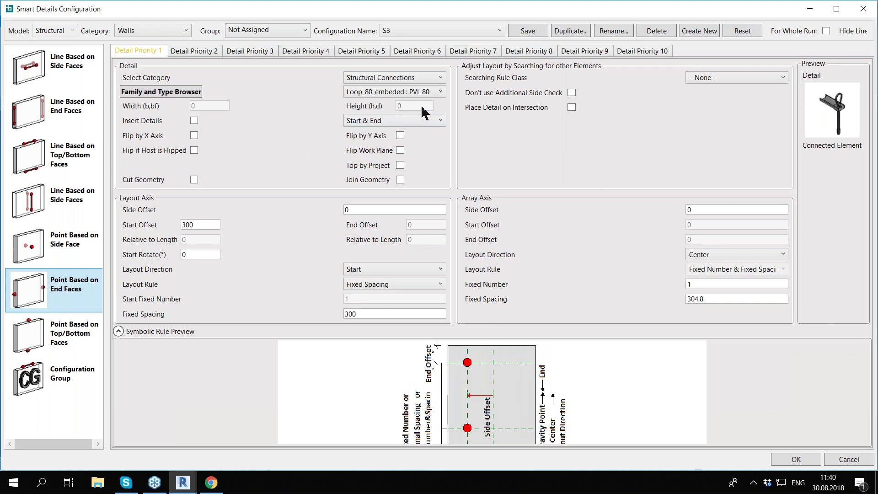
left_click(194, 121)
left_click(194, 121)
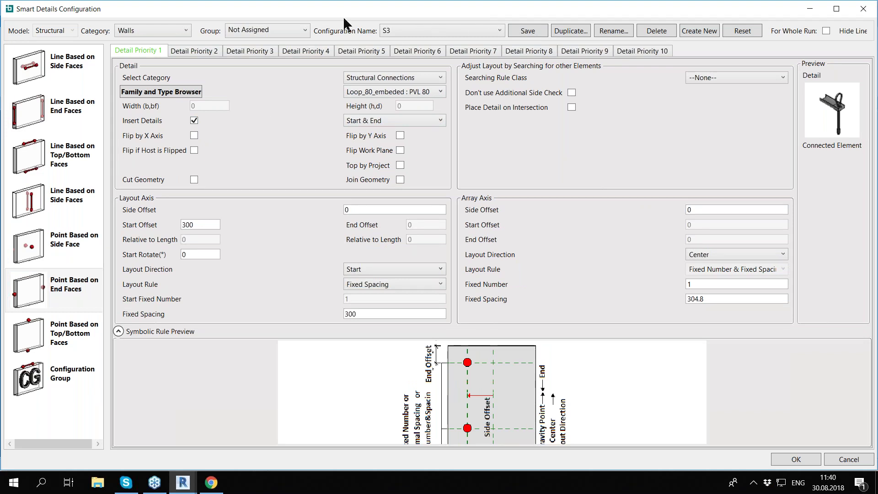
left_click(52, 107)
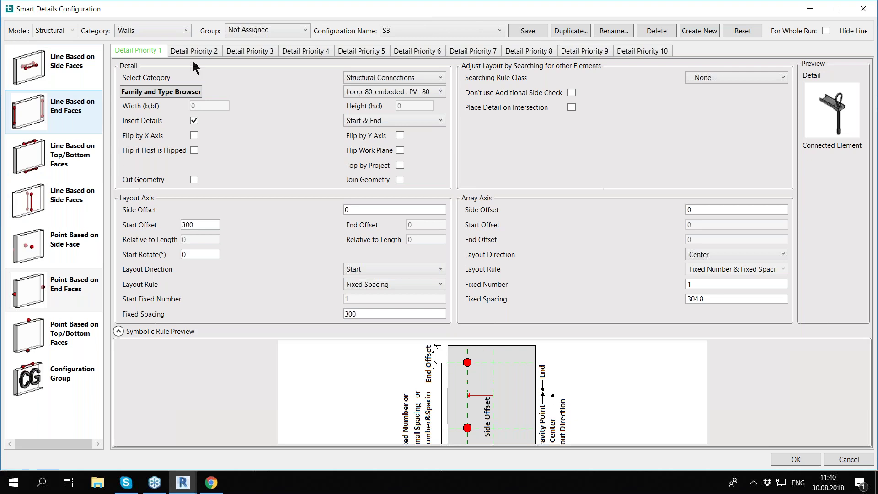
Step: Set Detail Priority 2's array layout to Start with a 135 start offset
left_click(196, 50)
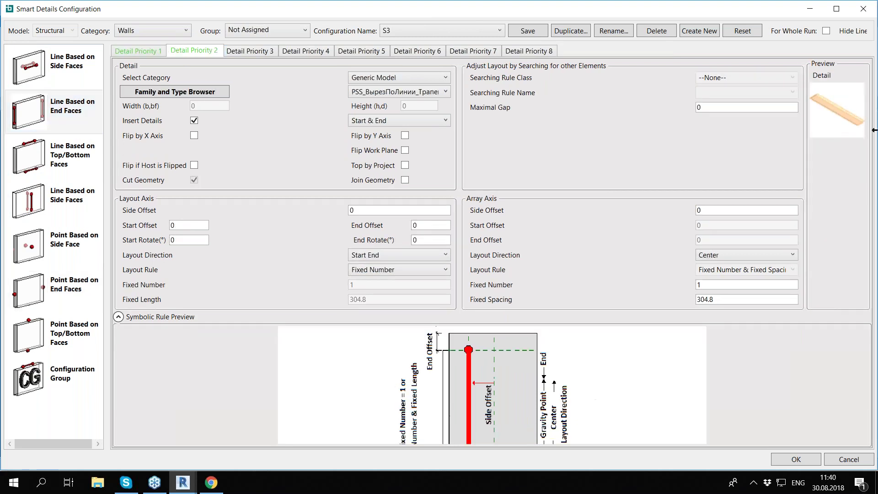
left_click(717, 251)
left_click(717, 282)
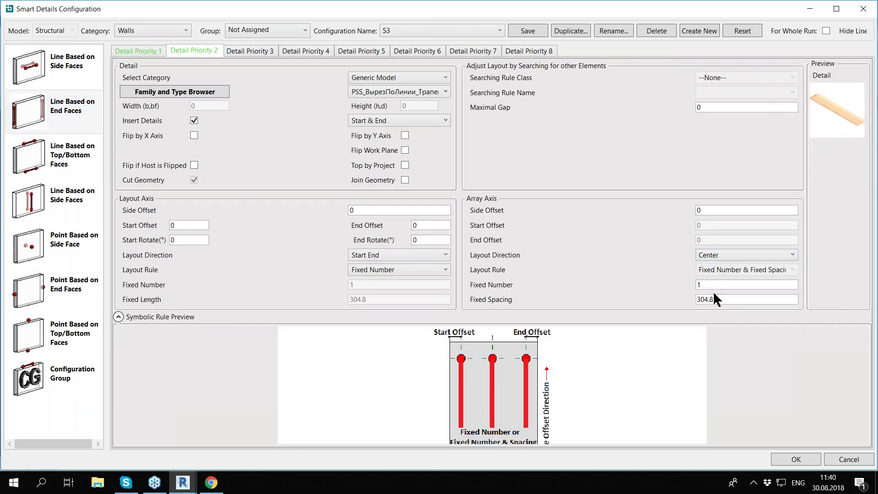
left_click(734, 225)
type("135")
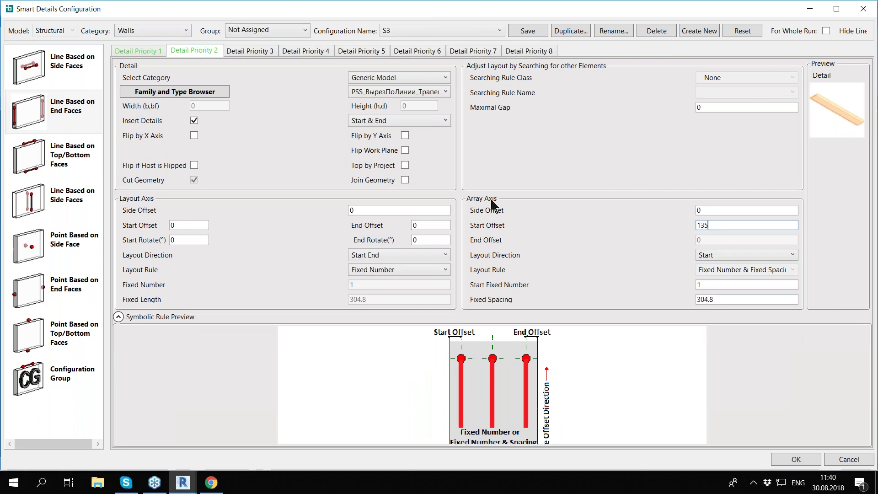
left_click(386, 120)
left_click(359, 144)
Step: Place the first-priority cut at the start only and save S3
left_click(145, 51)
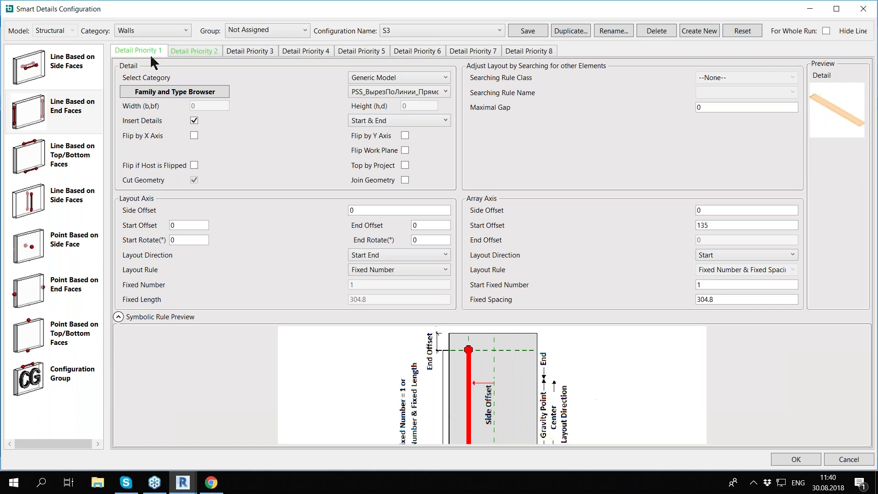
left_click(391, 120)
left_click(361, 145)
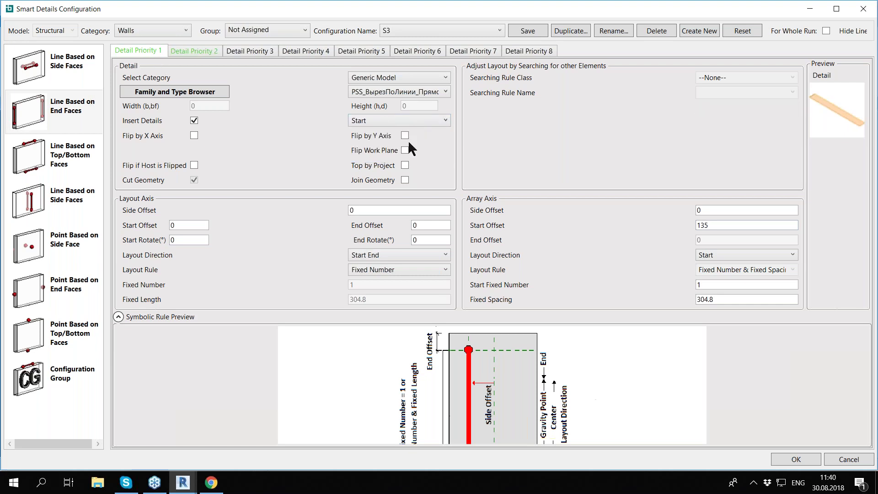
left_click(530, 32)
Step: Close the configuration and delete-and-reinsert the Smart Details on the wall panel
left_click(796, 460)
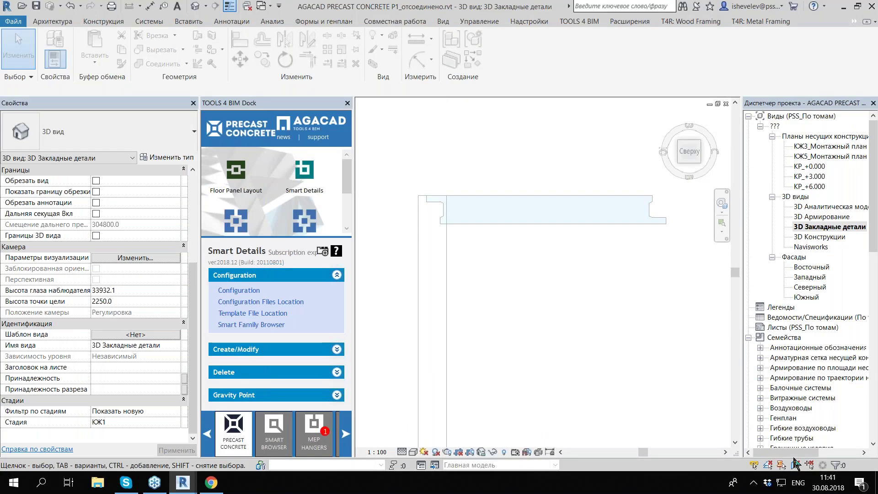
left_click(503, 224)
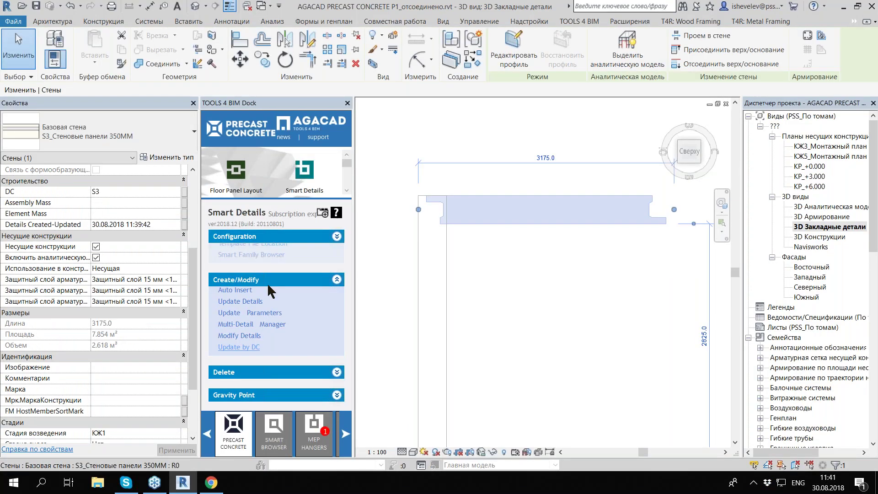
left_click(485, 263)
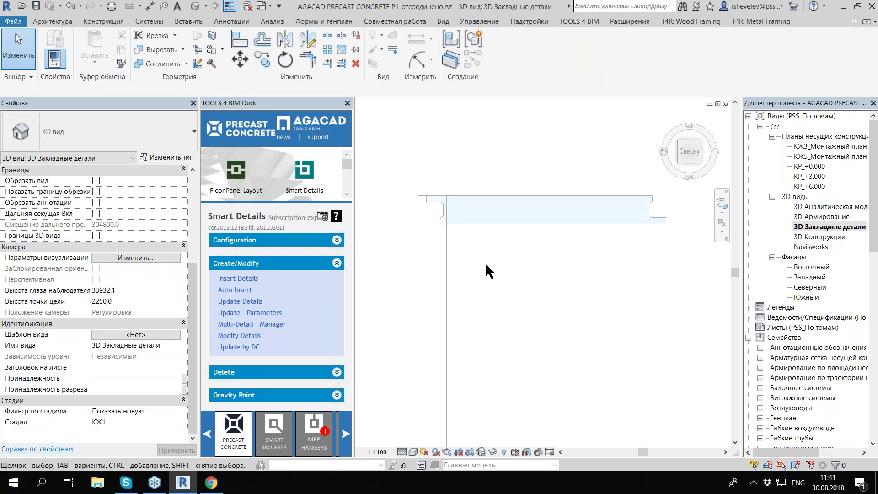
left_click(493, 225)
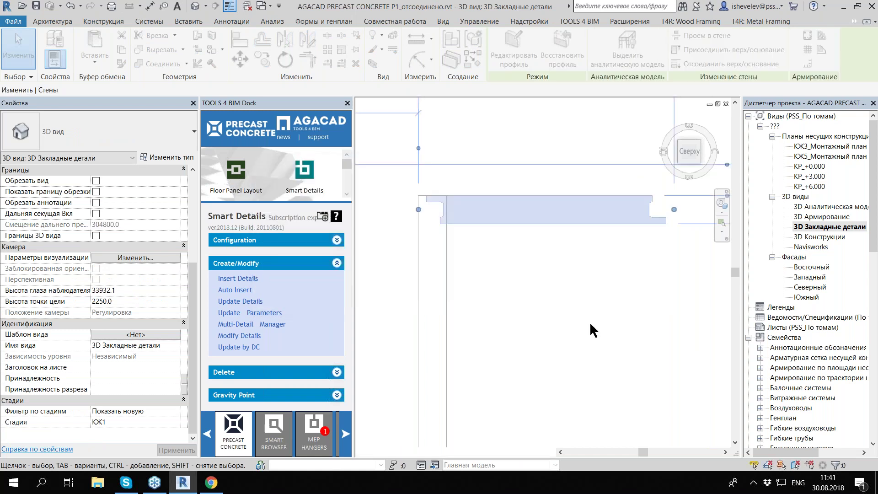
left_click(400, 279)
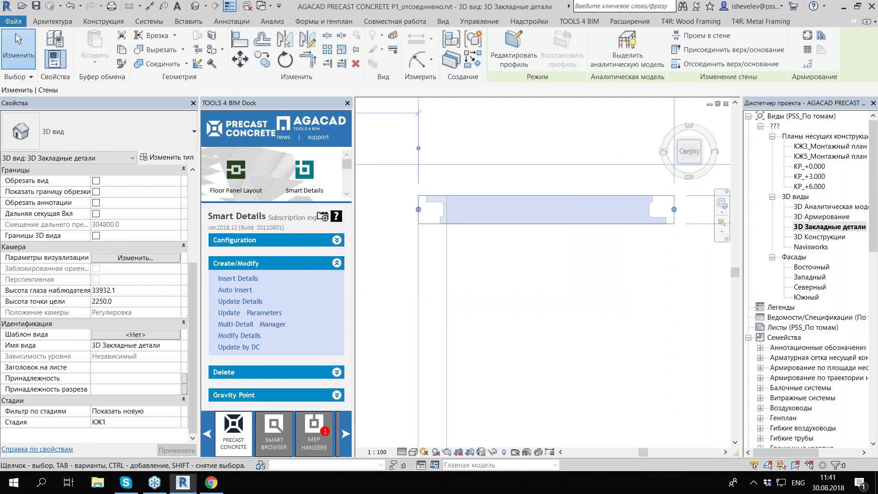
Step: Orbit and zoom the 3D view to inspect the panel, then expand the Configuration section
mouse_move(579, 336)
middle_mouse_down("shift")
mouse_move(543, 227)
mouse_move(547, 271)
mouse_move(542, 261)
middle_mouse_up("shift")
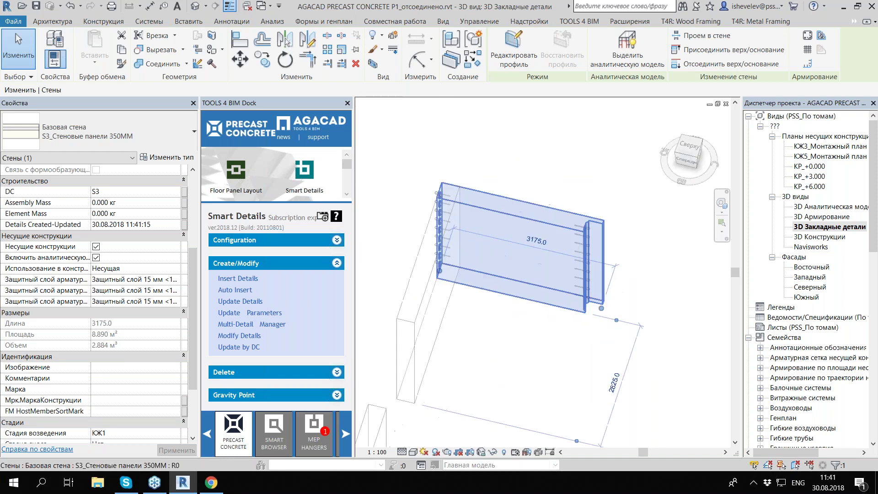
scroll(603, 205, "up", 2)
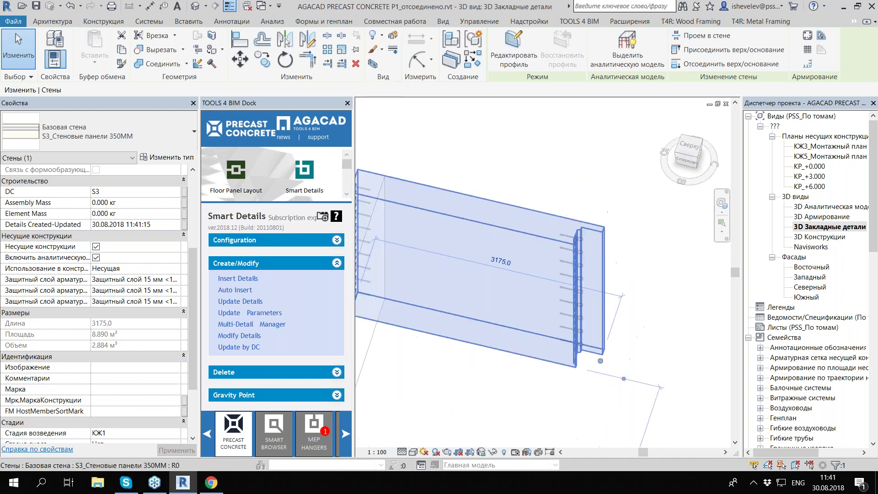
scroll(614, 361, "down", 3)
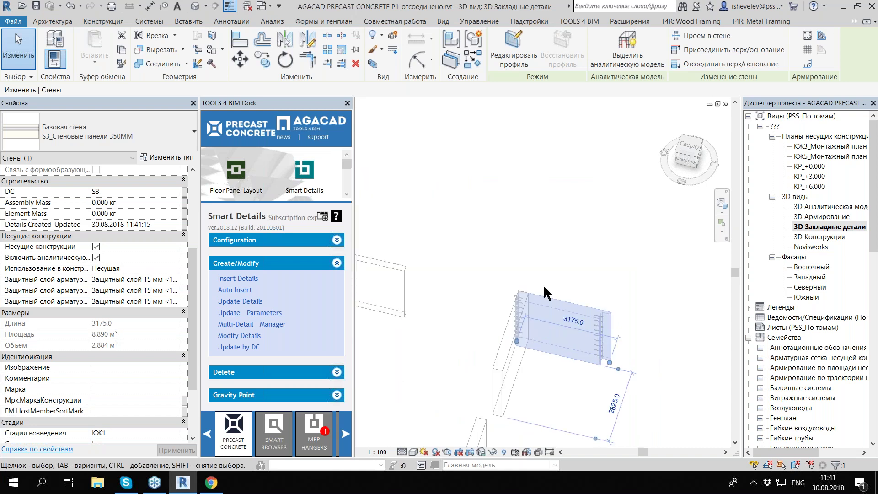
scroll(513, 307, "up", 2)
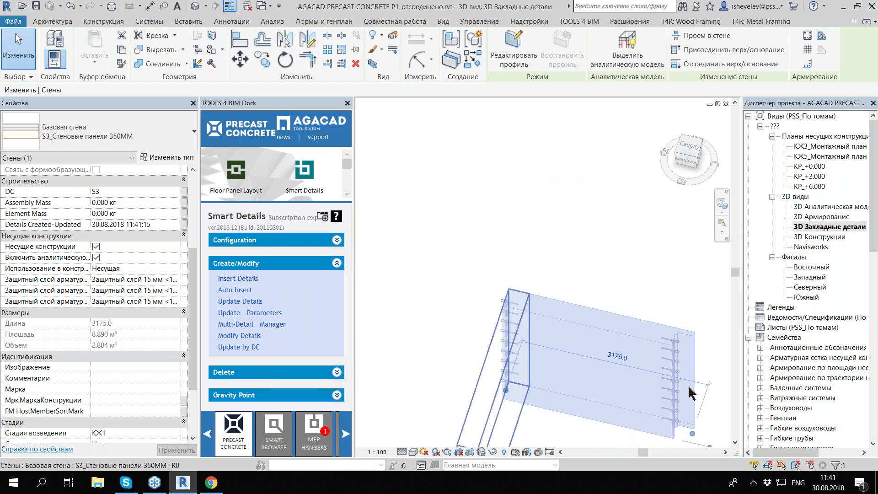
scroll(688, 337, "up", 1)
scroll(686, 337, "up", 1)
scroll(478, 358, "down", 1)
scroll(478, 358, "down", 1)
scroll(478, 358, "down", 1)
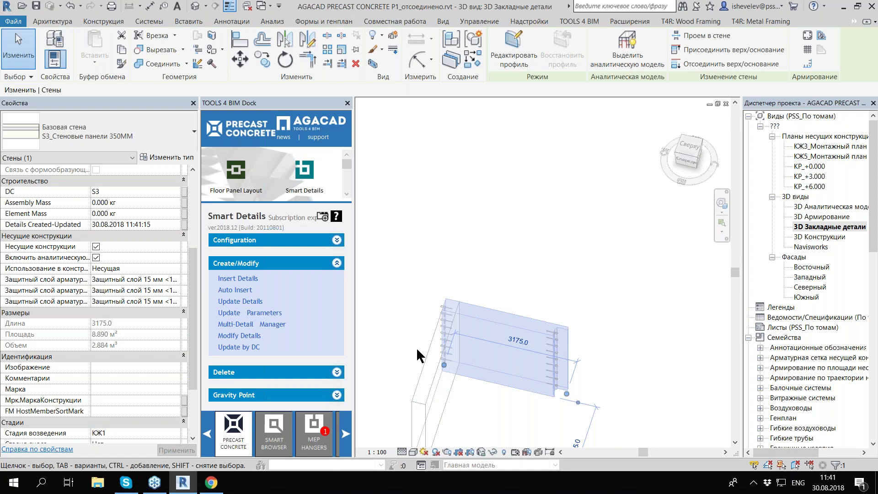
left_click(249, 239)
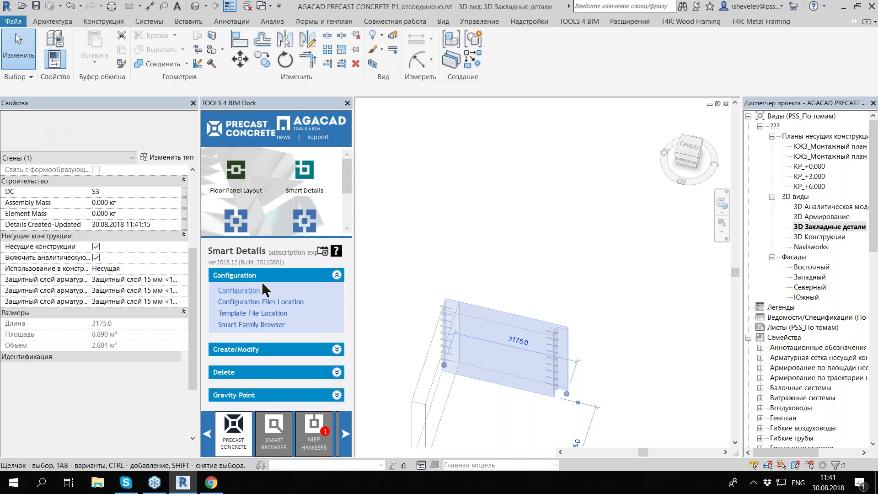
Step: Set end-face Detail Priority 3 to the Generic Model 270x270 rectangular cut at the End
left_click(238, 290)
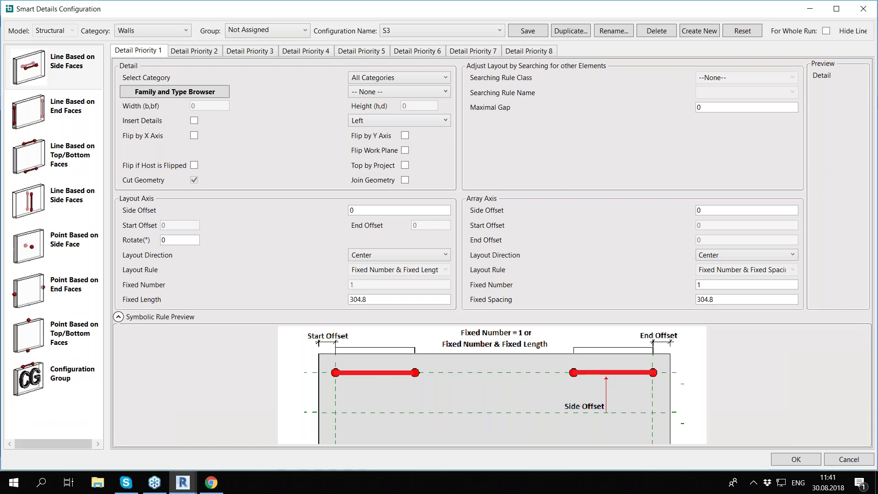
left_click(63, 120)
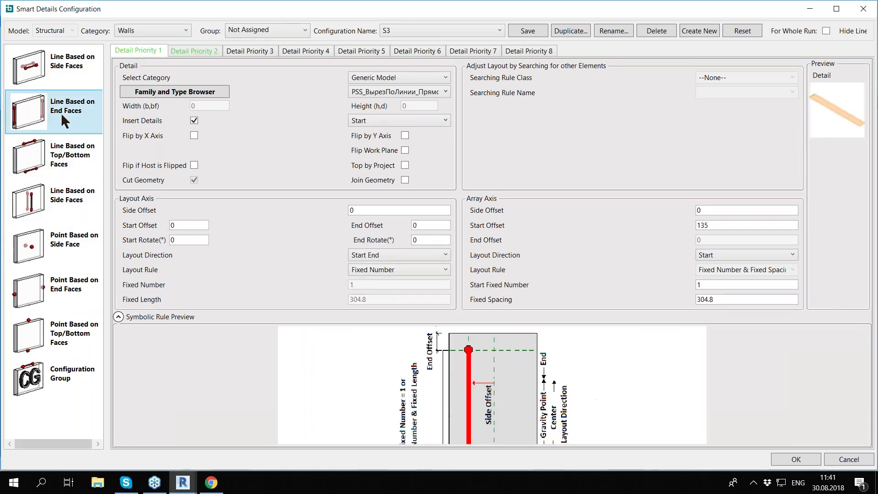
left_click(393, 121)
left_click(403, 155)
left_click(391, 120)
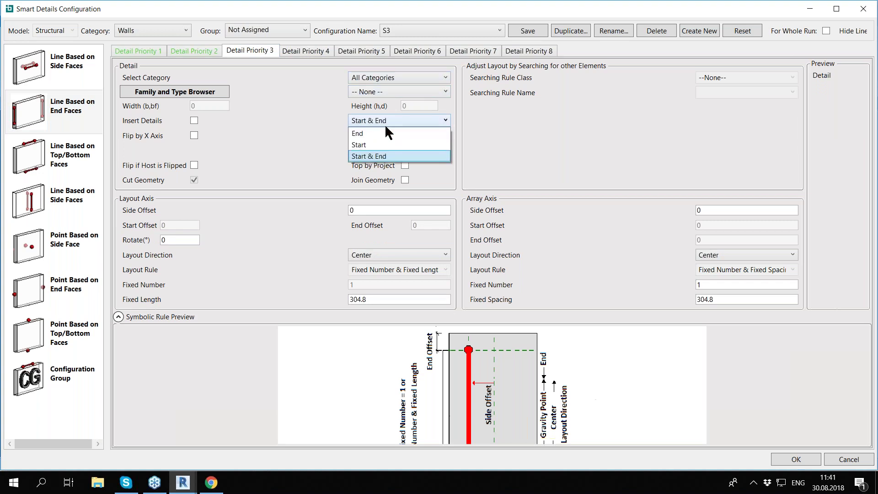
left_click(405, 78)
left_click(394, 102)
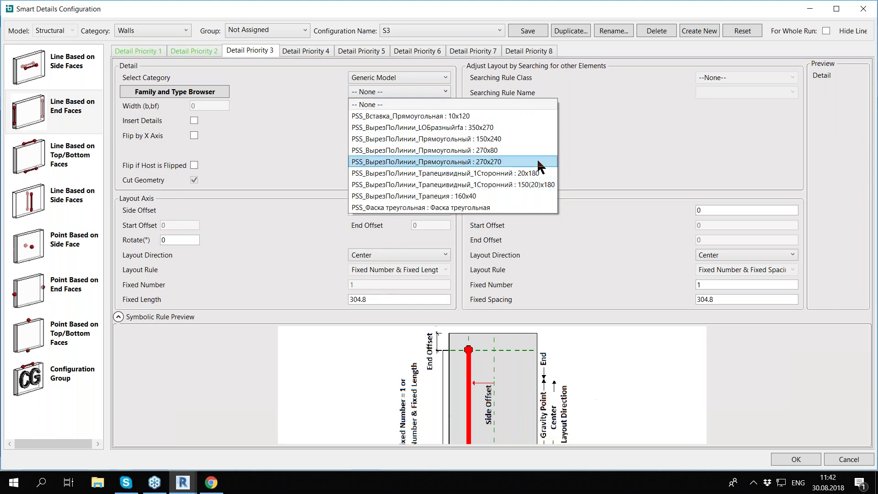
left_click(417, 163)
Step: Enable Detail Priority 3 with array from Start, offset 135, start-to-end, fixed number
left_click(738, 255)
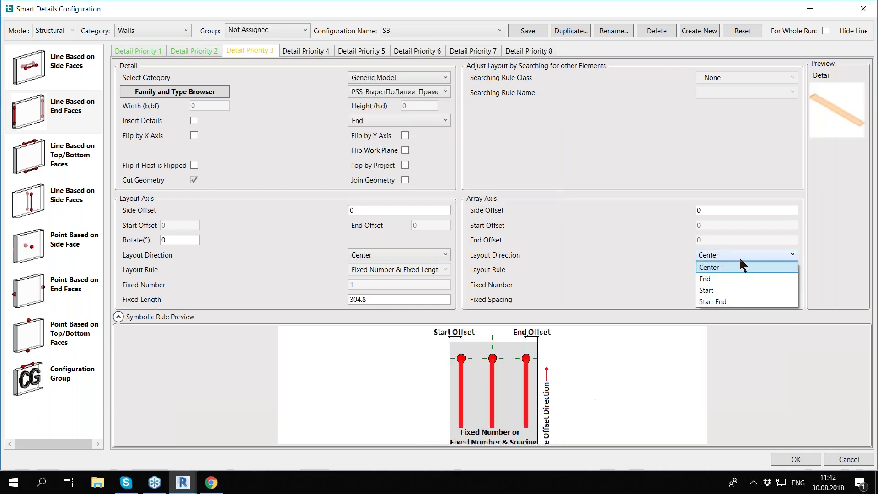
left_click(736, 289)
left_click(723, 225)
type("135")
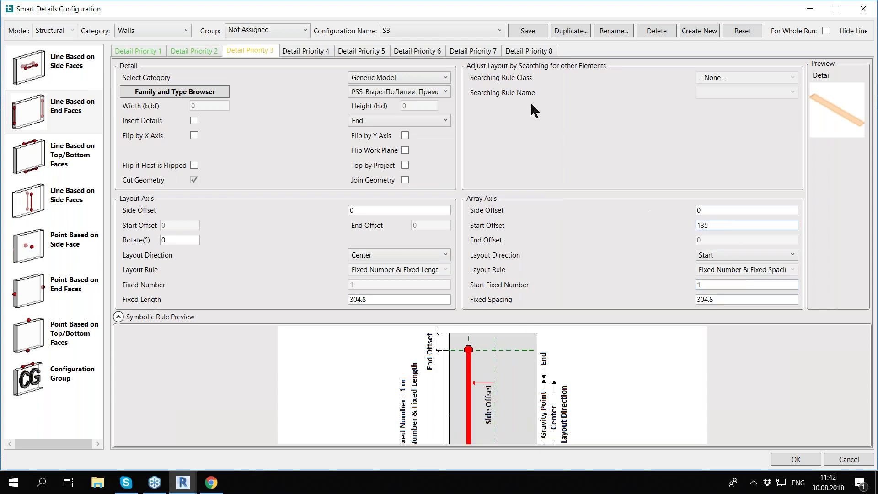
left_click(194, 121)
left_click(417, 255)
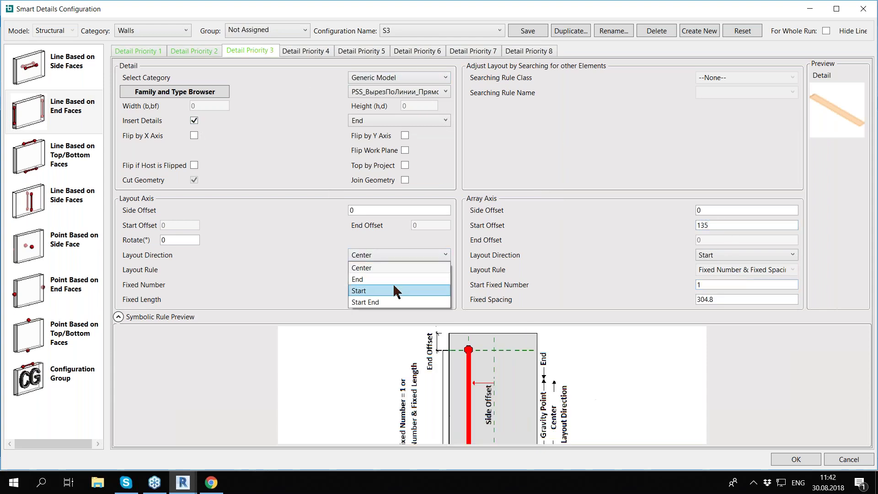
left_click(392, 302)
left_click(401, 271)
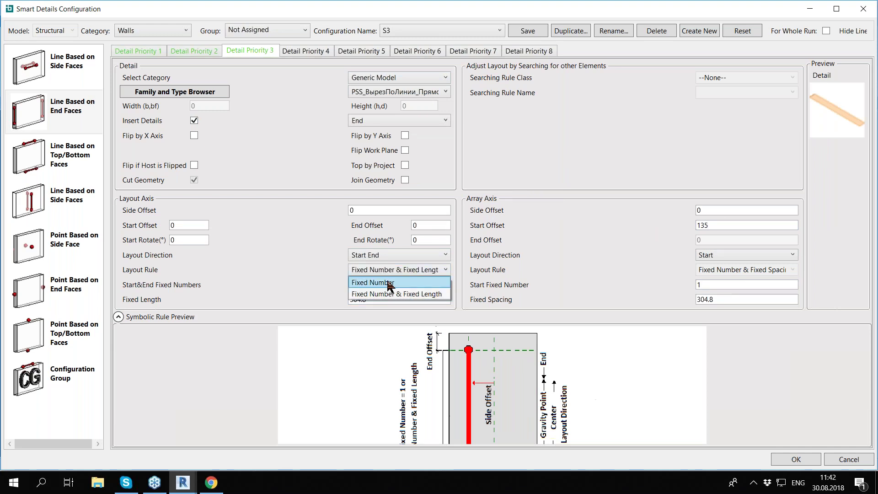
Step: Set Detail Priority 4 to the enabled Generic Model trapezoidal cut at the End
left_click(320, 54)
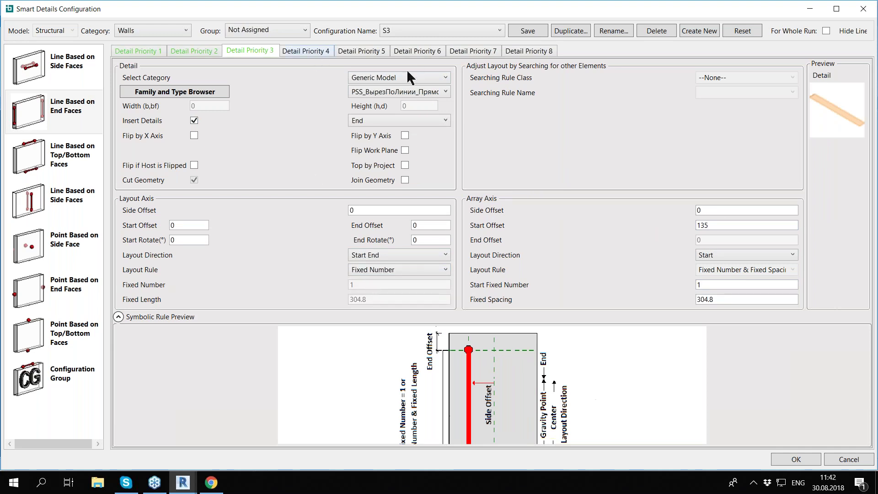
left_click(406, 78)
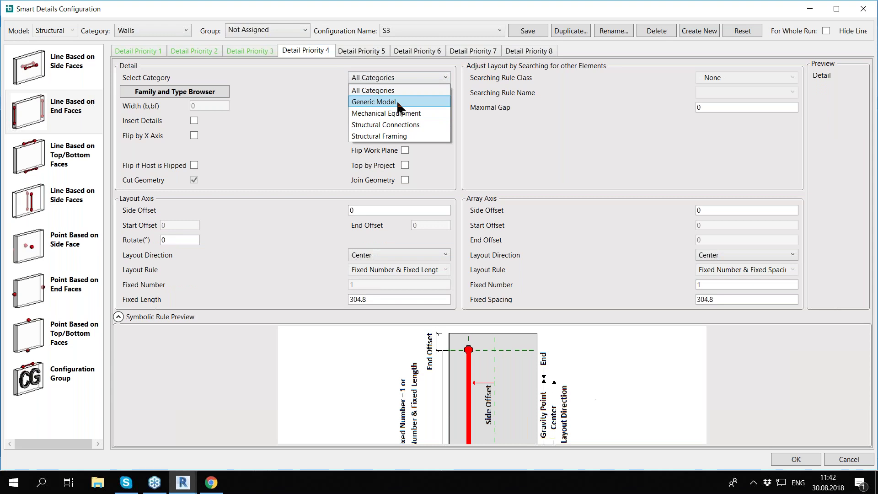
left_click(399, 100)
left_click(503, 193)
left_click(409, 121)
left_click(389, 132)
left_click(194, 121)
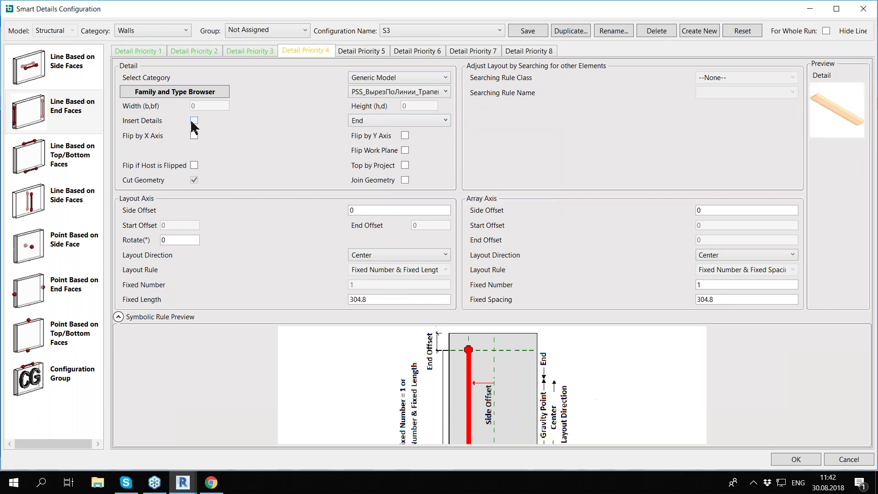
Step: Give Detail Priority 4 an array from Start, offset 135, fixed number, then save and apply
left_click(732, 255)
left_click(723, 282)
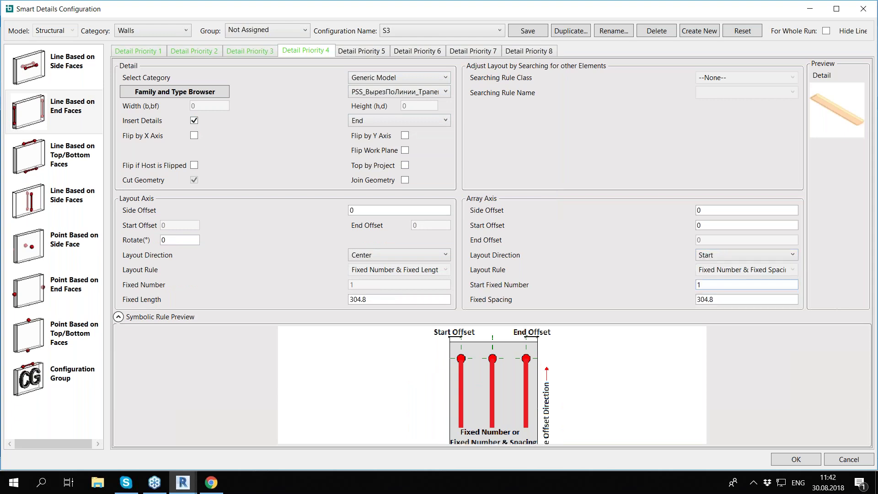
key("BackSpace")
type("135")
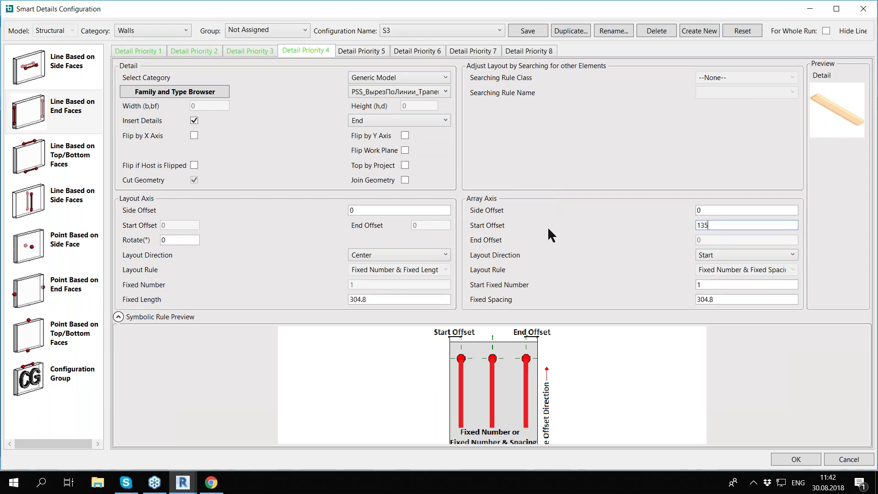
left_click(392, 254)
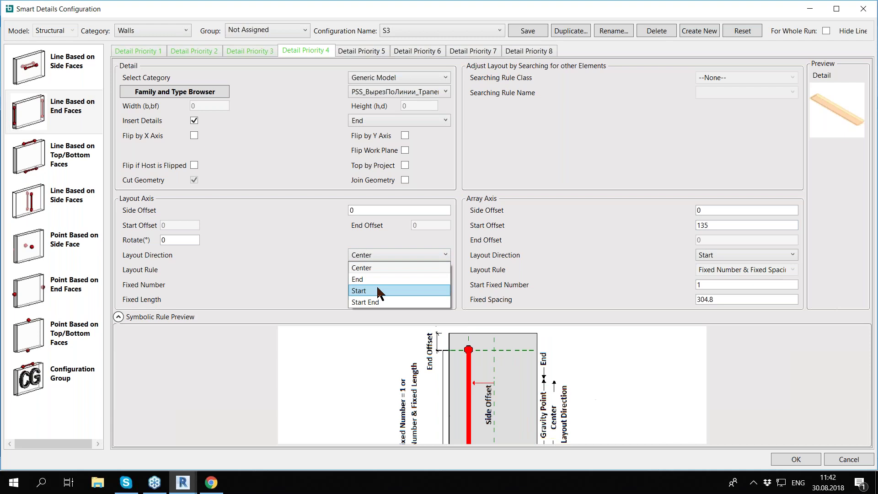
left_click(378, 297)
left_click(380, 270)
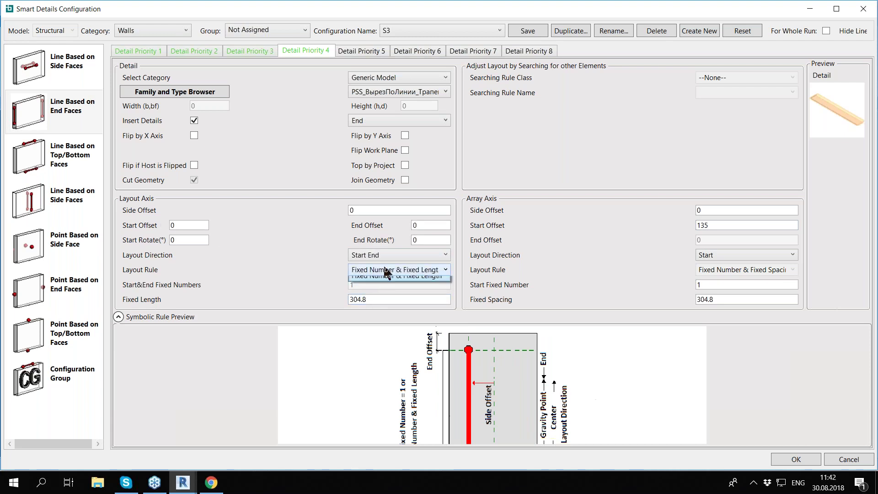
left_click(369, 280)
left_click(531, 31)
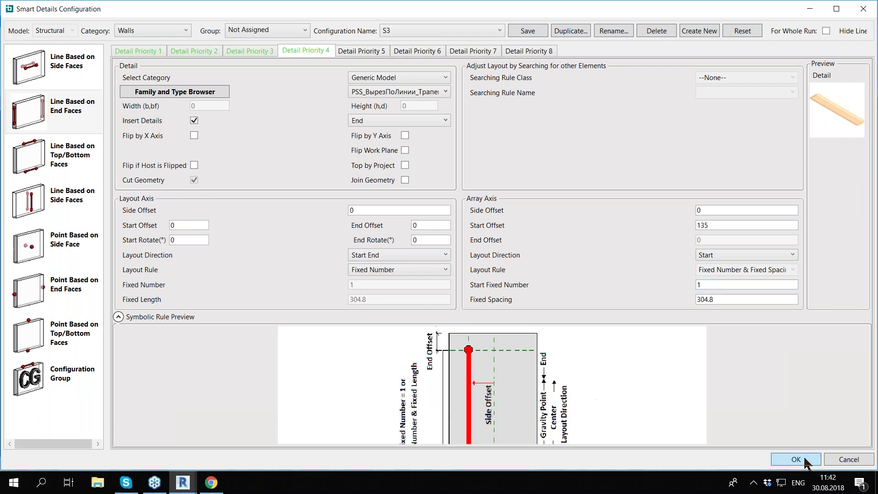
left_click(803, 460)
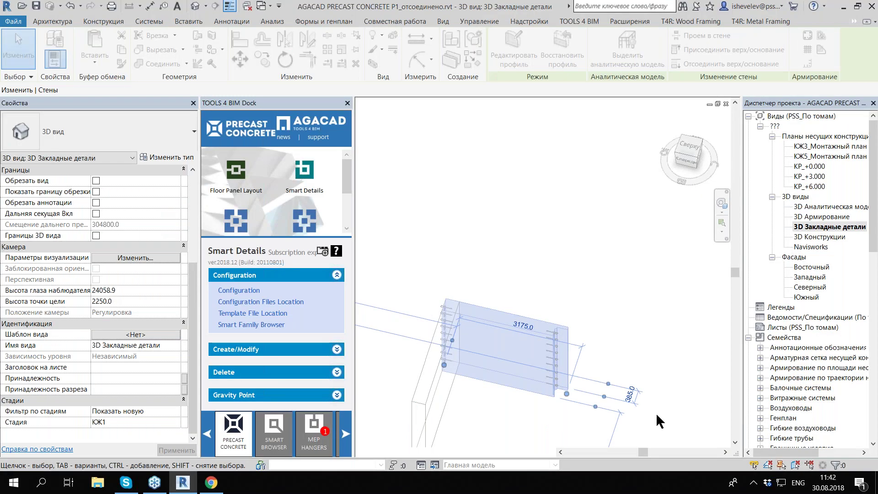
Step: Delete and reinsert the wall panel's details using the updated S3 configuration
left_click(289, 350)
left_click(246, 279)
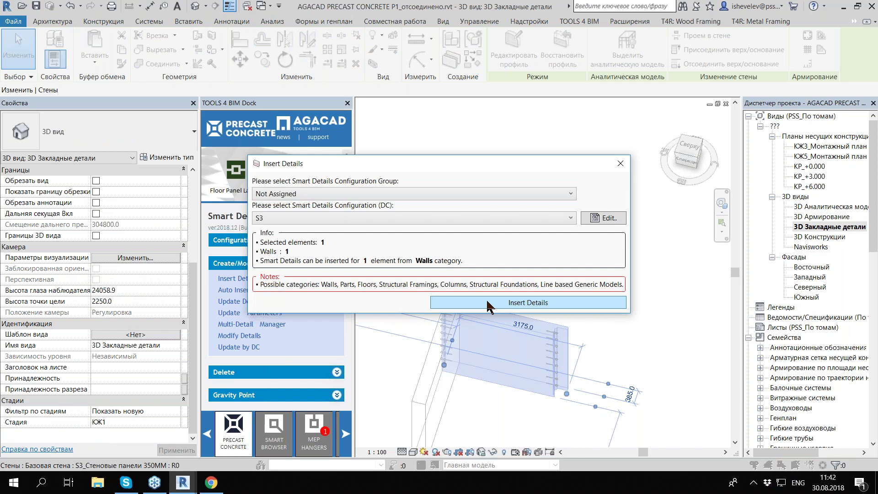
left_click(487, 302)
left_click(437, 281)
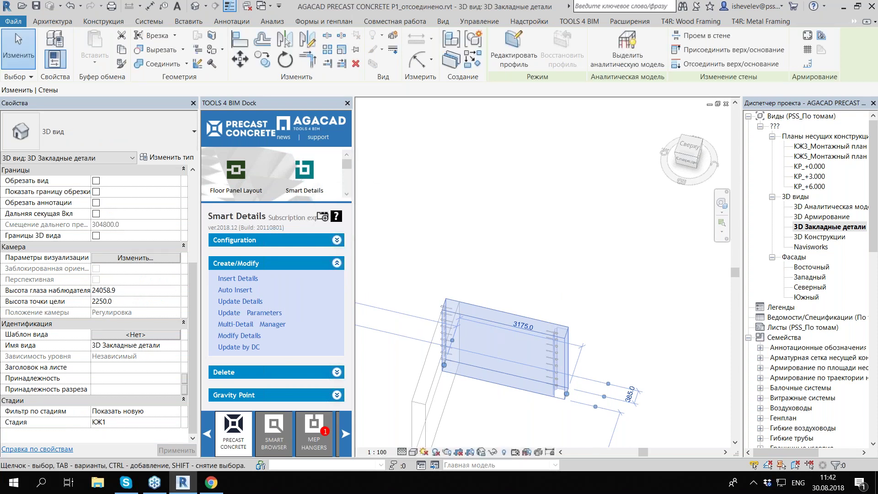
key("Escape")
Step: Check the vertical wall panel's end cut in Top view, then bring up the configuration options
left_click(692, 153)
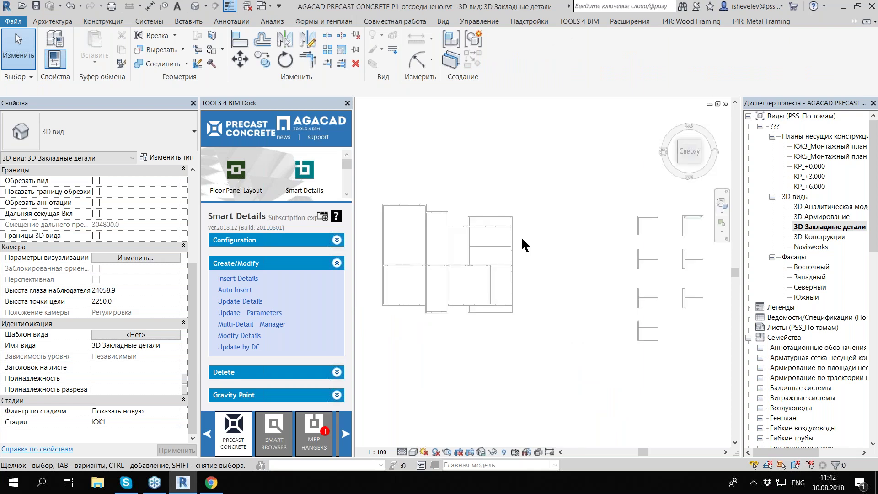
scroll(715, 226, "up", 2)
scroll(715, 226, "up", 5)
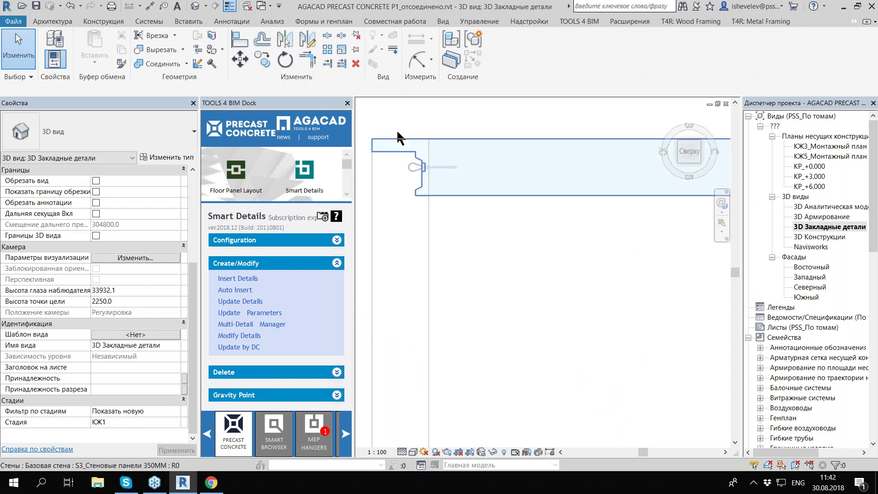
scroll(417, 142, "up", 1)
scroll(462, 214, "down", 2)
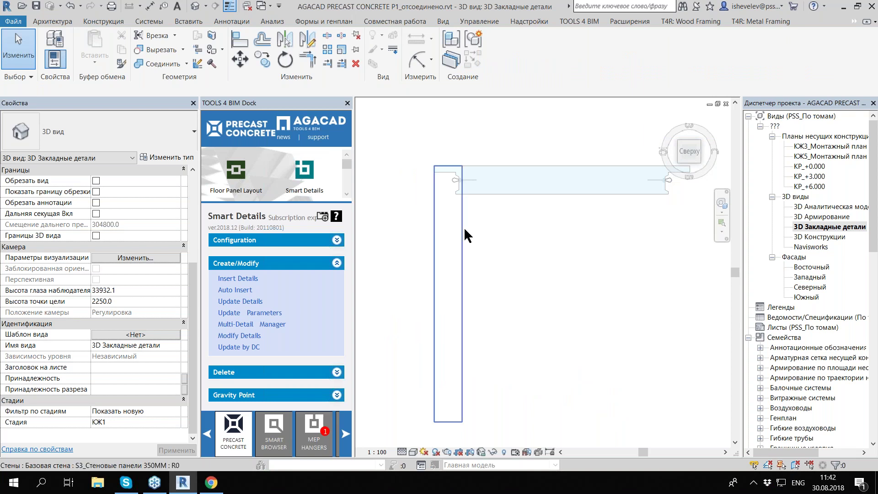
left_click(464, 227)
left_click(463, 185)
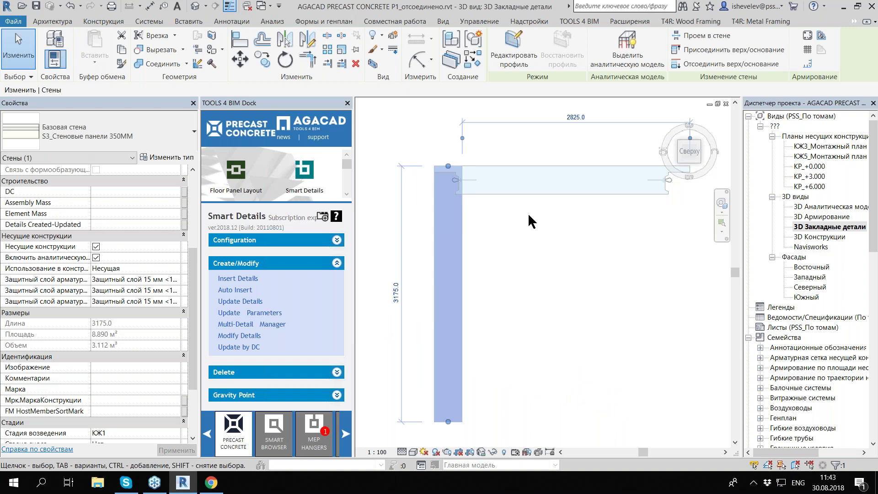
left_click(521, 242)
left_click(266, 246)
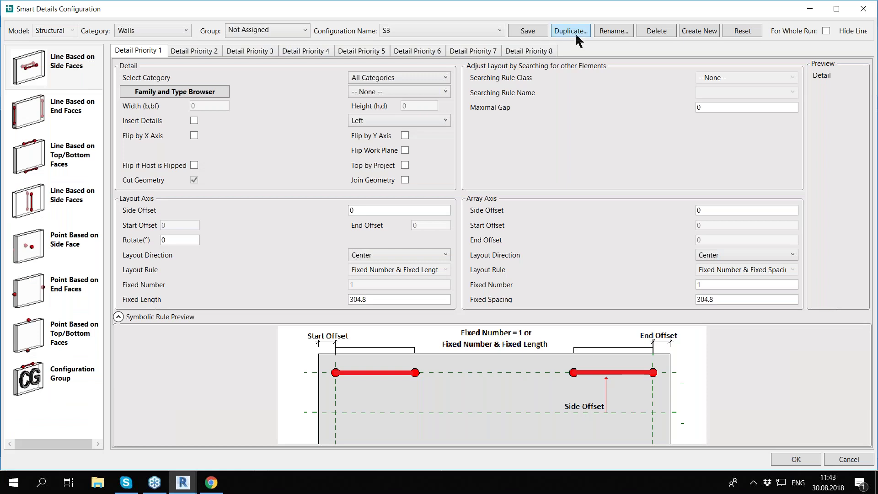
Step: Duplicate the S3 configuration as S3-2
left_click(575, 32)
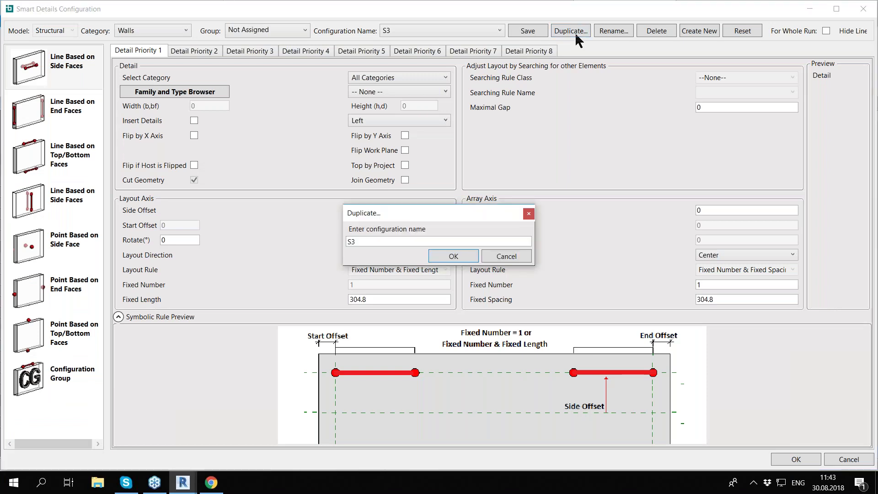
type("_1")
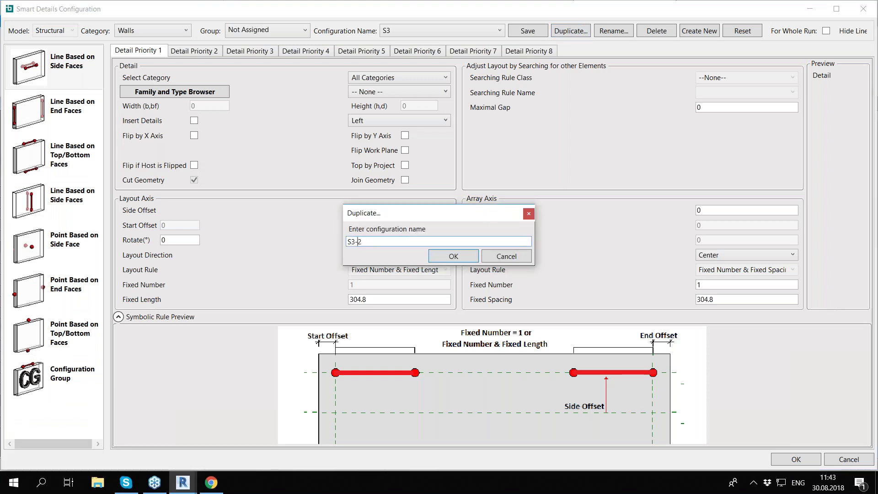
key("Return")
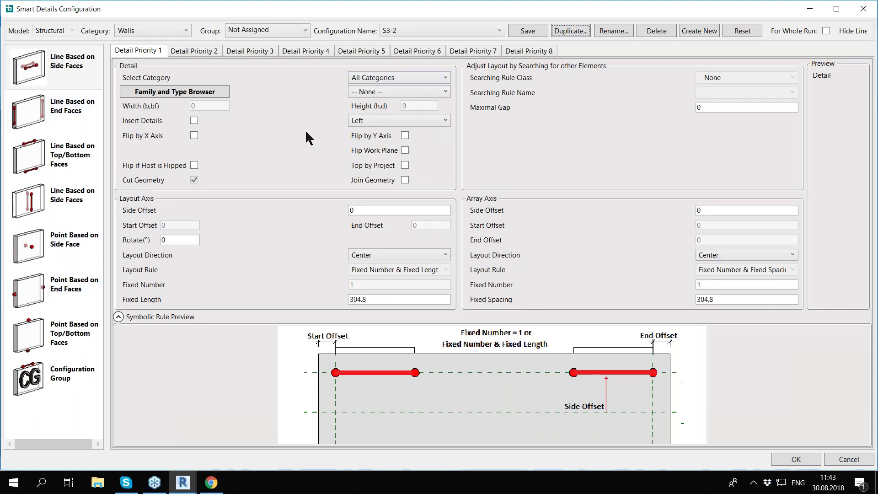
Step: Give Detail Priority 1 a different rectangular cut family with Center array layout
left_click(425, 90)
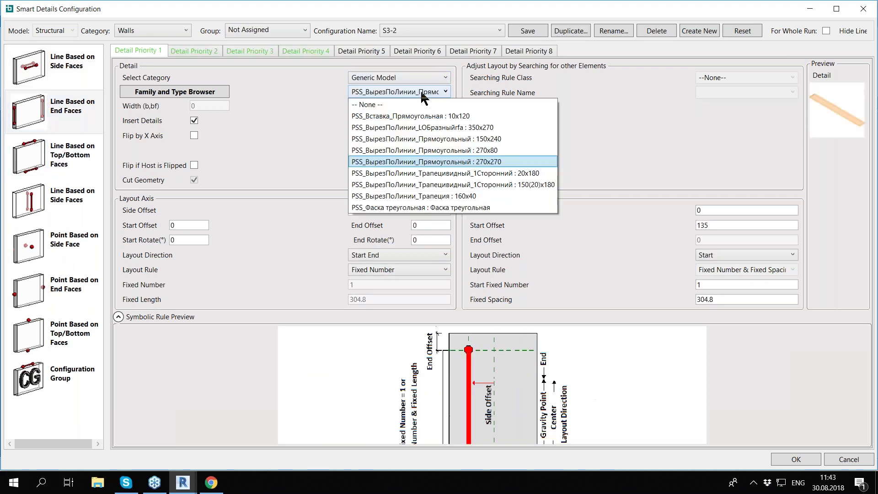
left_click(480, 138)
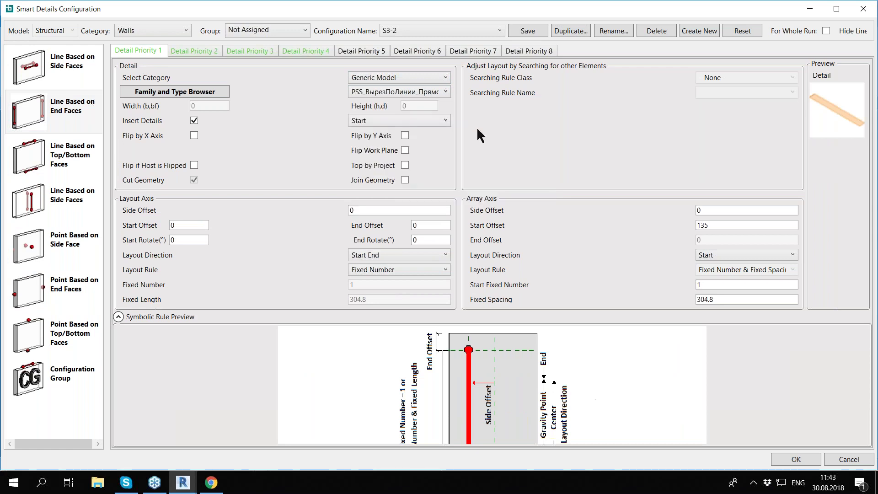
left_click(701, 225)
left_click(736, 255)
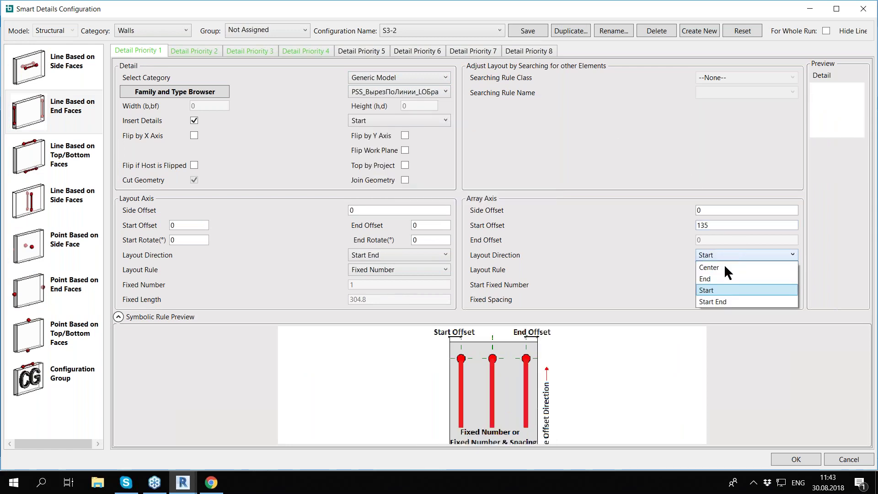
left_click(737, 265)
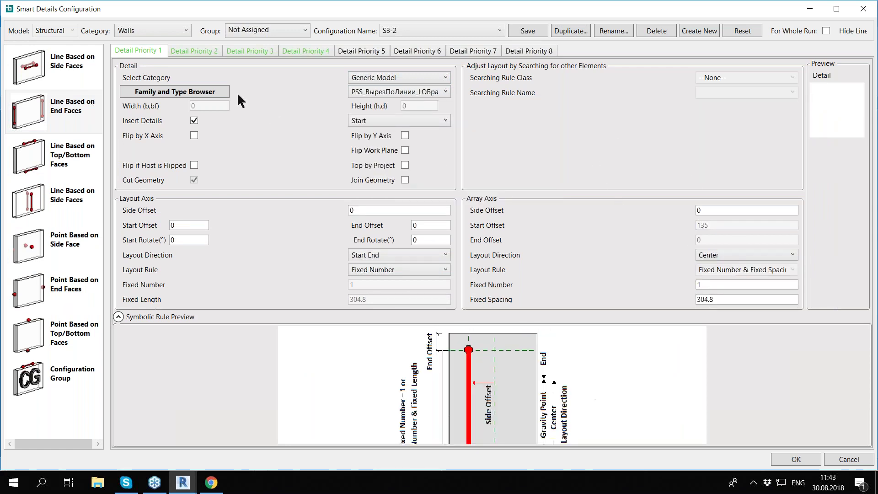
Step: Give Detail Priority 3 another cut family, centred along the array, and save S3-2
left_click(208, 54)
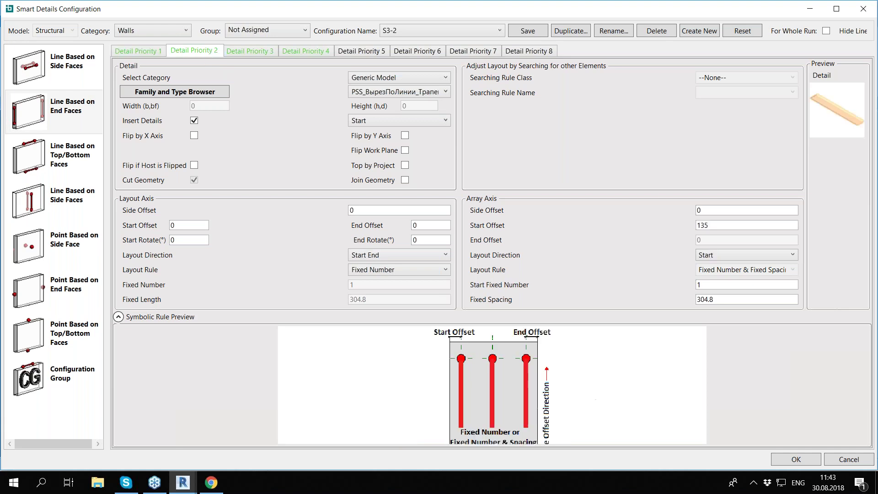
left_click(239, 54)
left_click(417, 93)
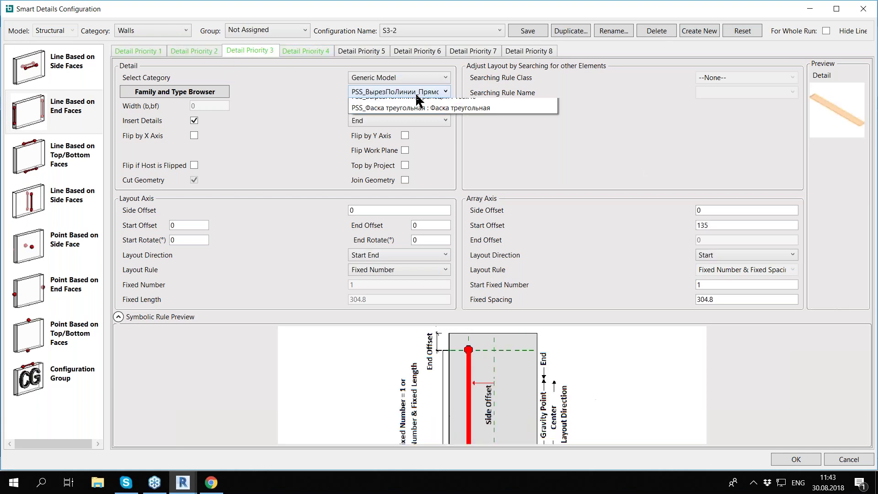
left_click(481, 128)
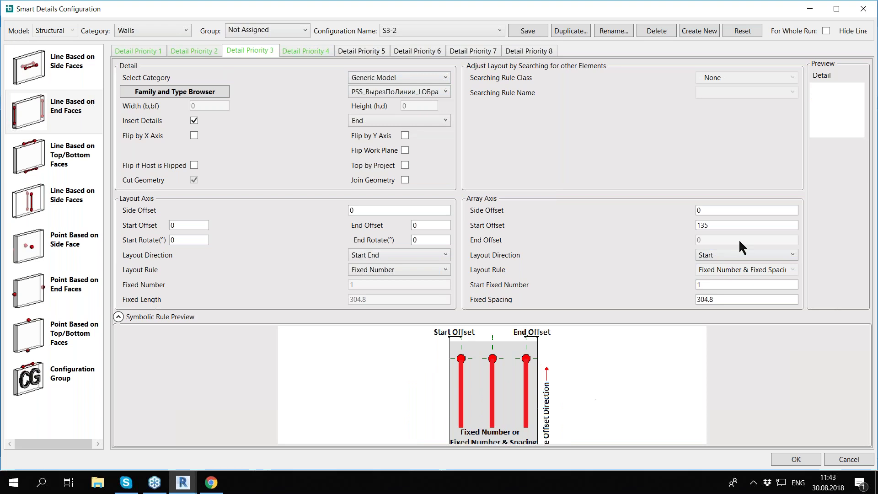
left_click(740, 255)
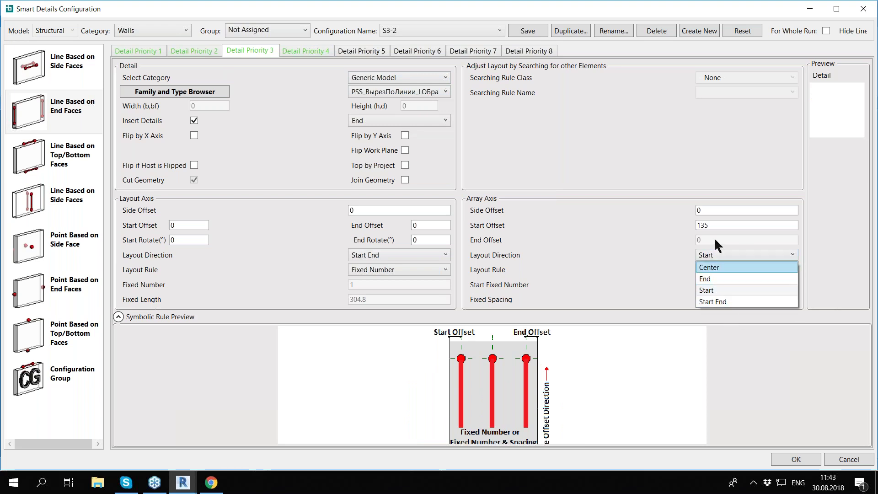
left_click(720, 267)
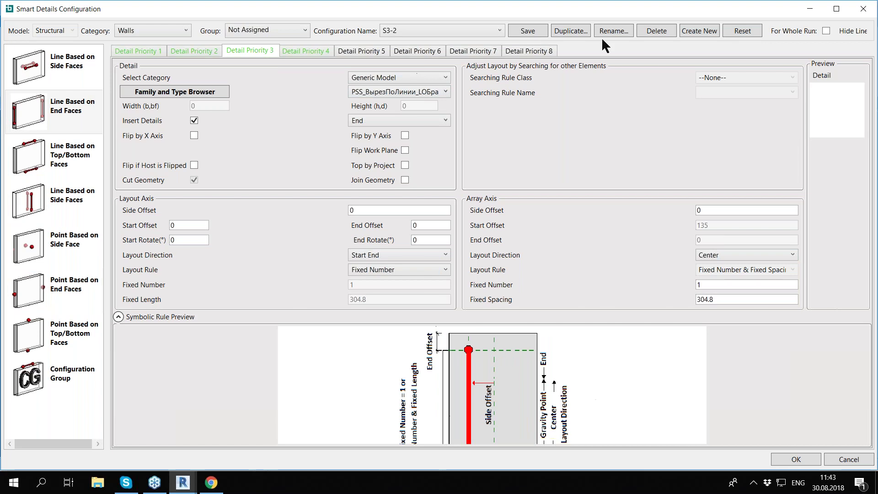
left_click(532, 33)
Step: Insert the S3-2 configuration's details into the vertical corner wall panel
left_click(780, 460)
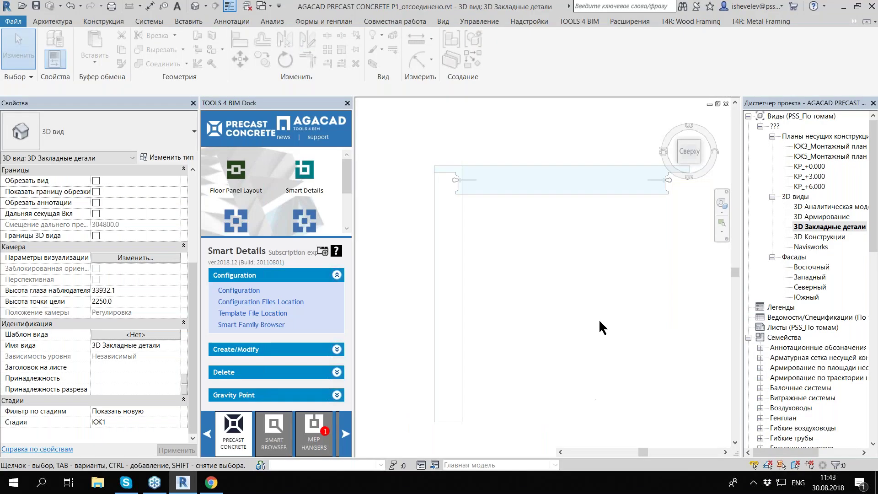
left_click(462, 236)
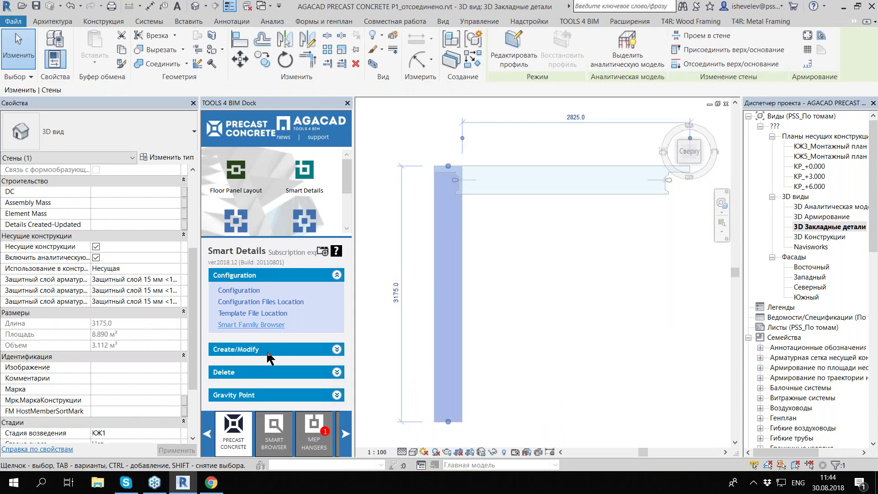
left_click(269, 355)
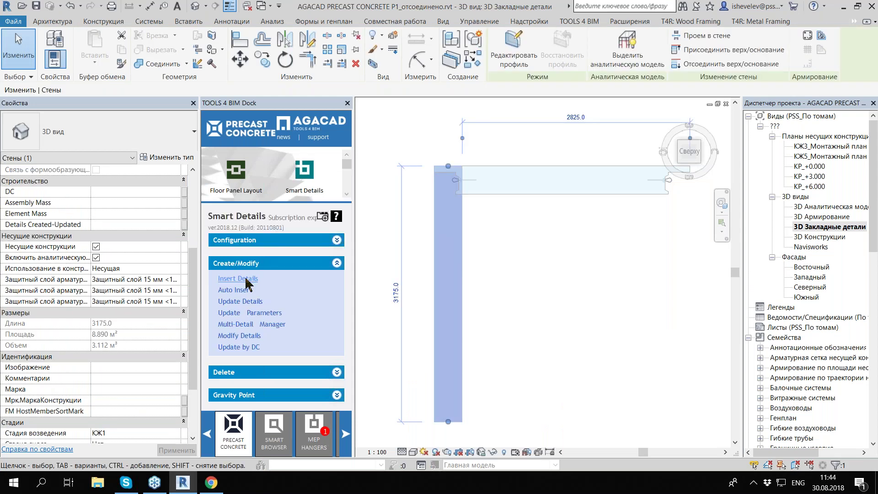
left_click(246, 279)
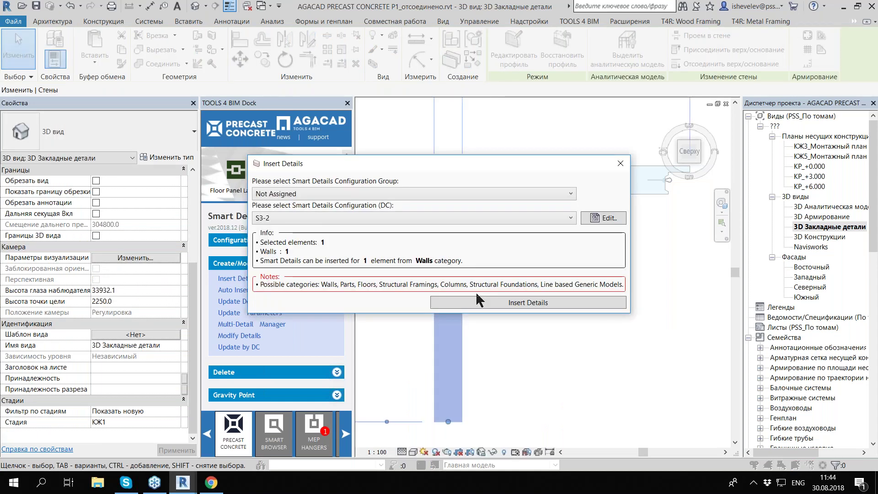
key("Return")
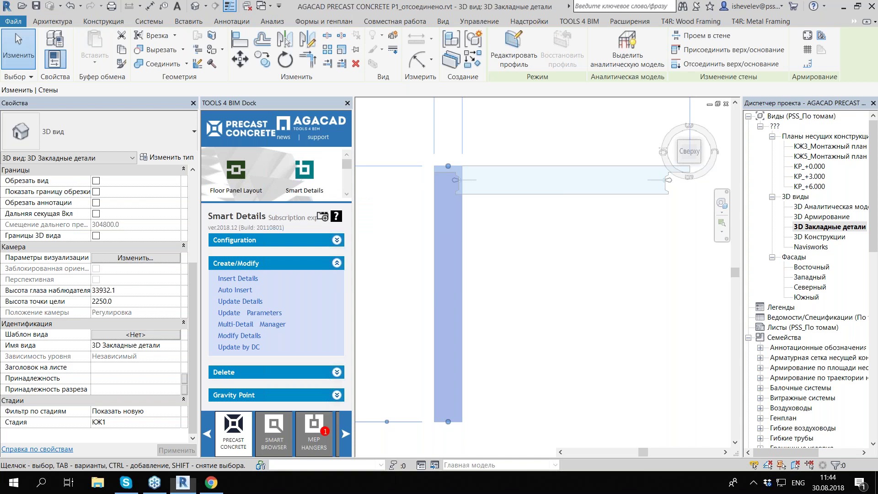
Step: Zoom to inspect the inserted S3-2 details, then deselect the wall panel
scroll(443, 165, "up", 4)
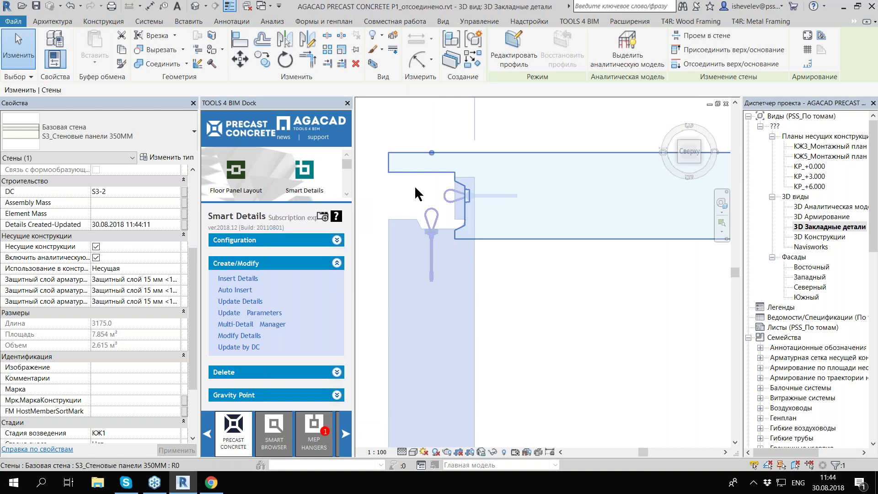
scroll(416, 188, "down", 6)
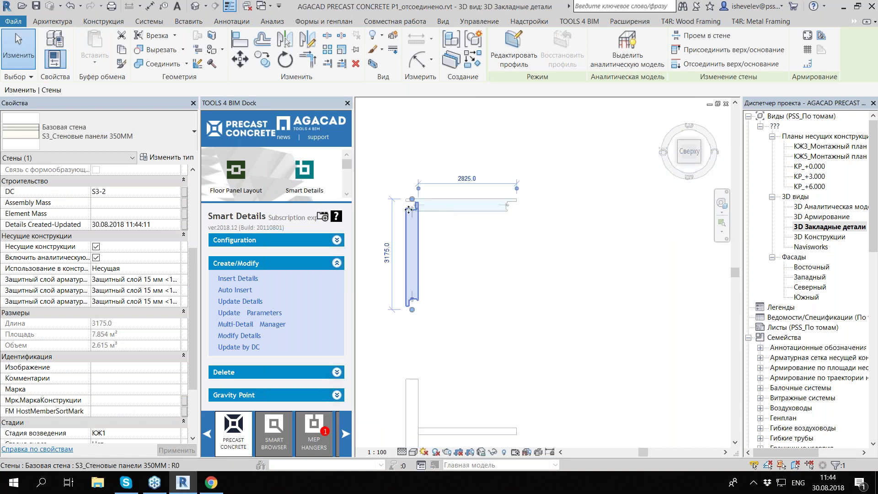
scroll(408, 210, "up", 3)
left_click(498, 267)
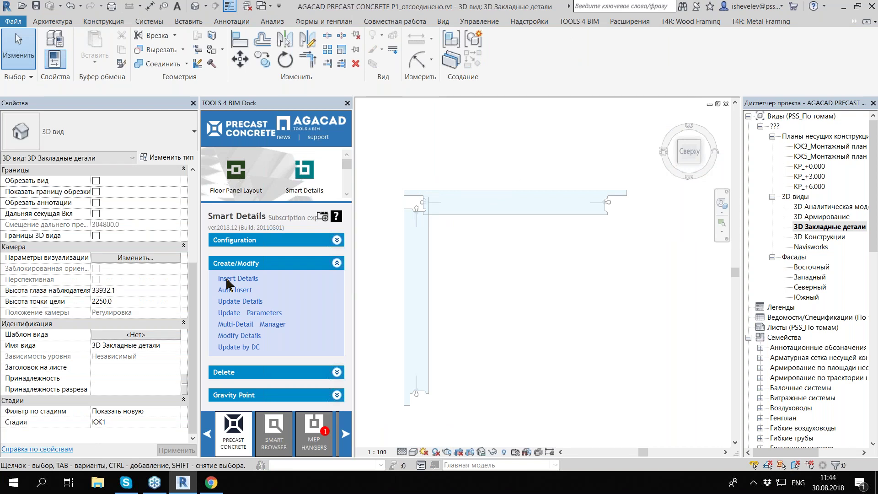
left_click(227, 284)
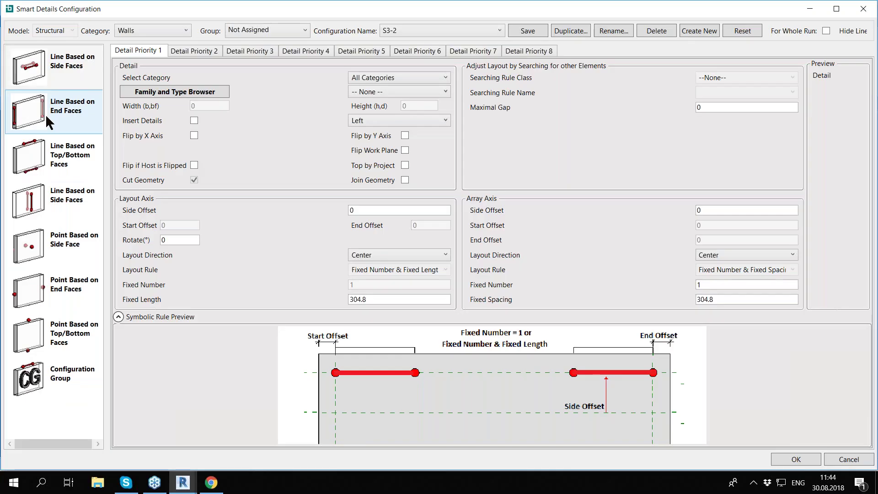
Step: Flip S3-2's first-priority end-face line detail by the X axis and close the configuration
left_click(46, 114)
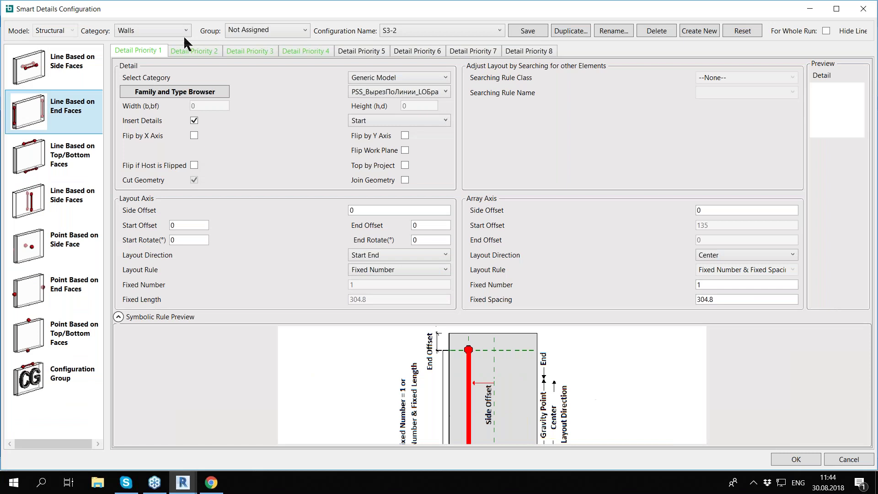
left_click(196, 51)
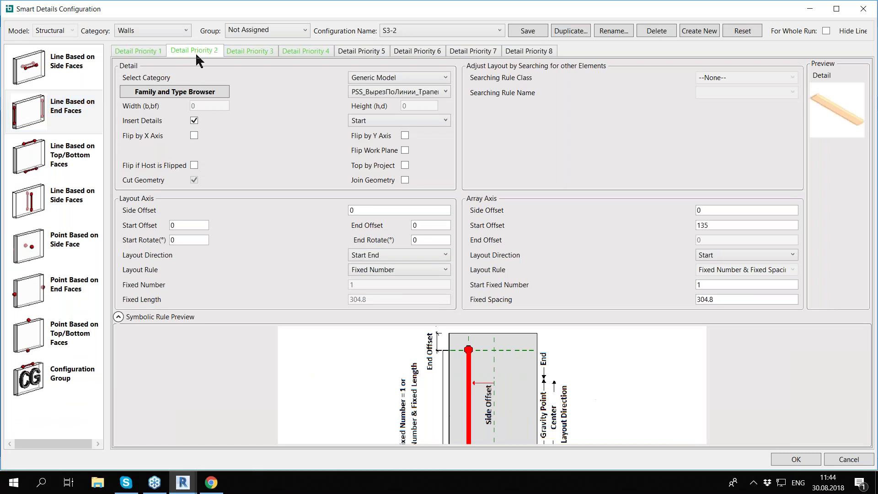
left_click(135, 54)
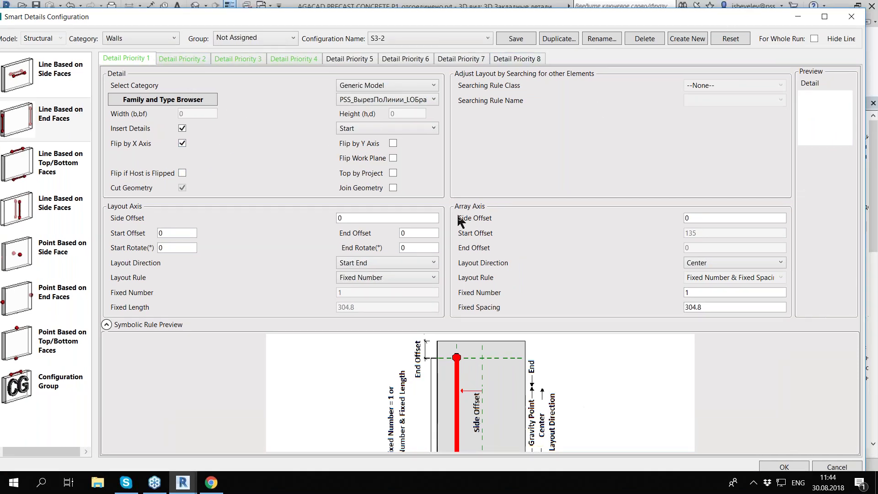
mouse_move(744, 7)
left_mouse_down()
mouse_move(389, 384)
mouse_move(738, 6)
left_mouse_up()
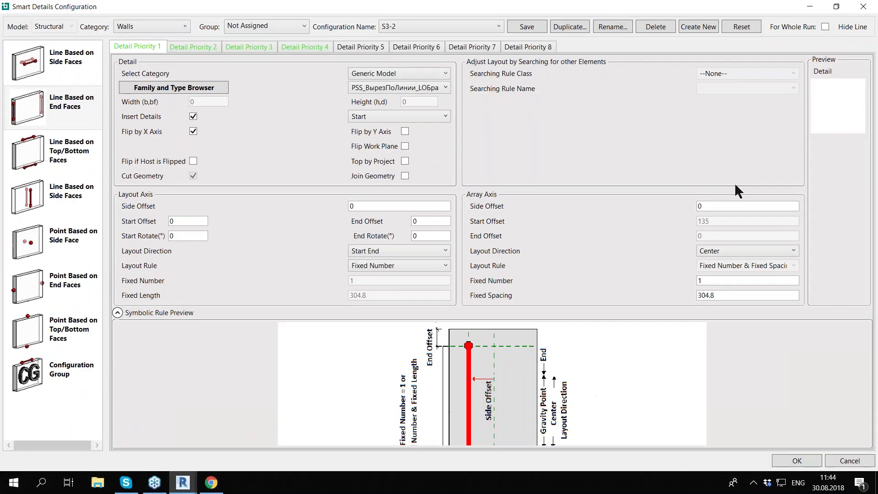
left_click(791, 460)
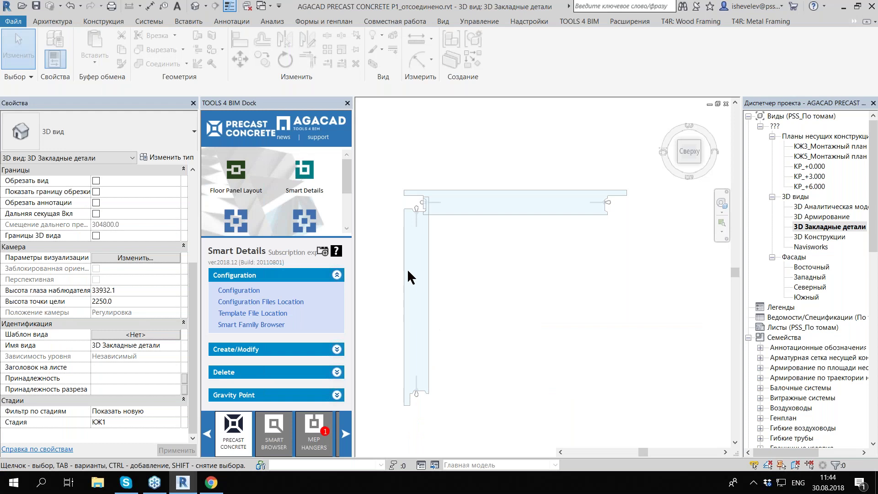
left_click(408, 271)
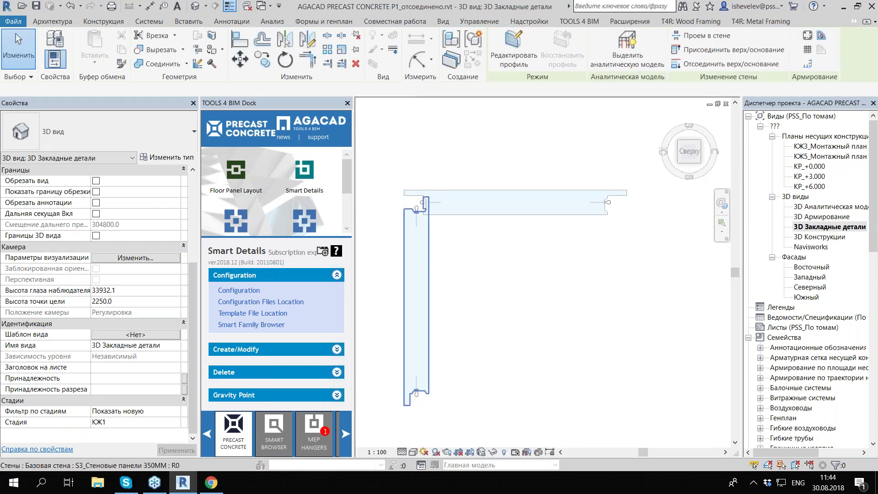
left_click(411, 275)
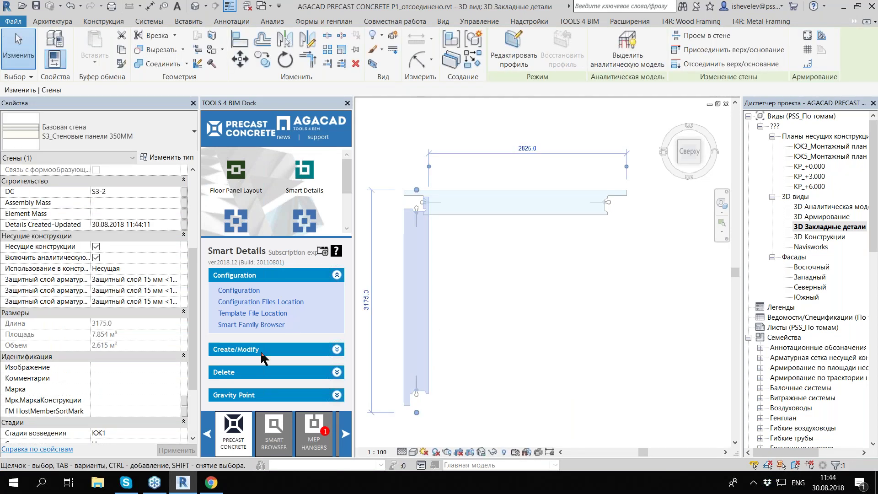
left_click(261, 350)
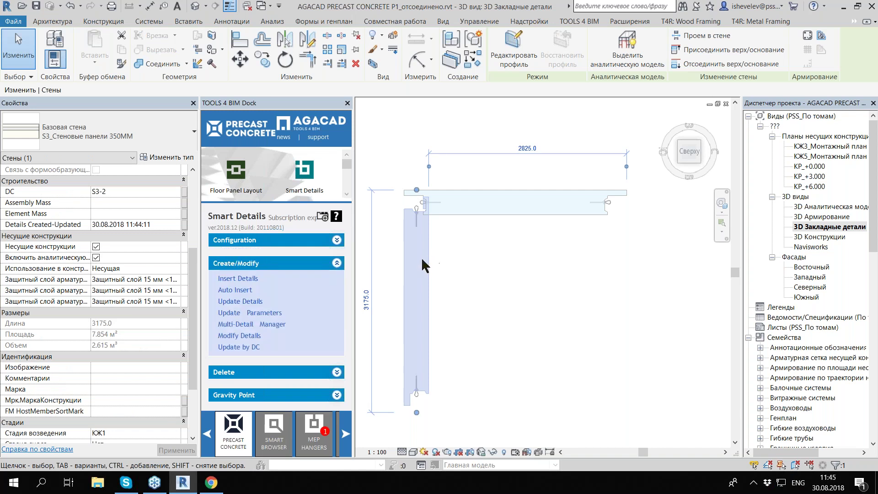
left_click(238, 278)
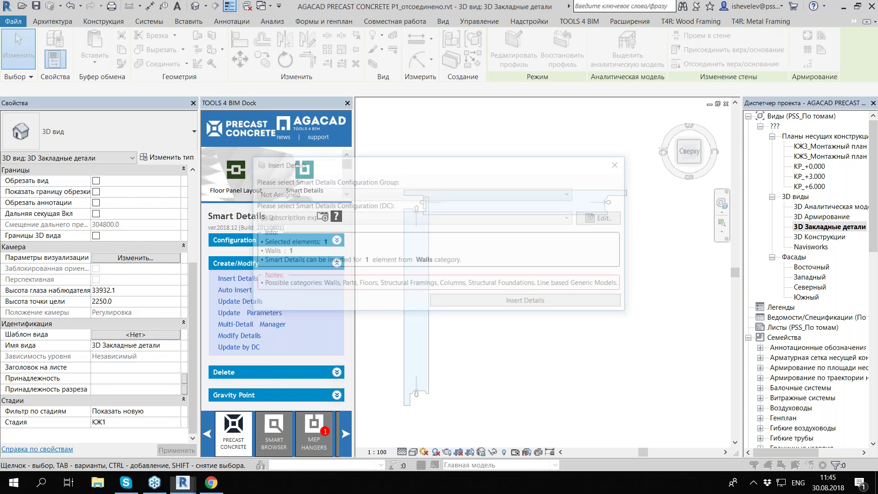
left_click(402, 333)
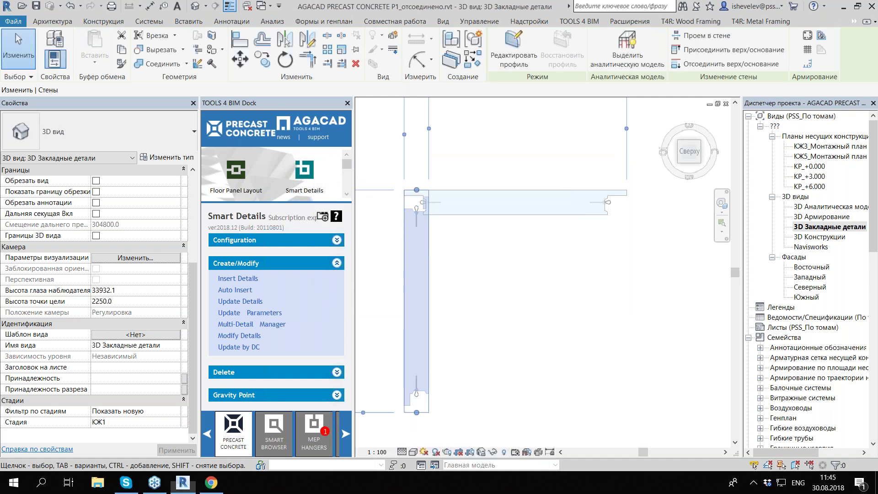
scroll(416, 235, "up", 3)
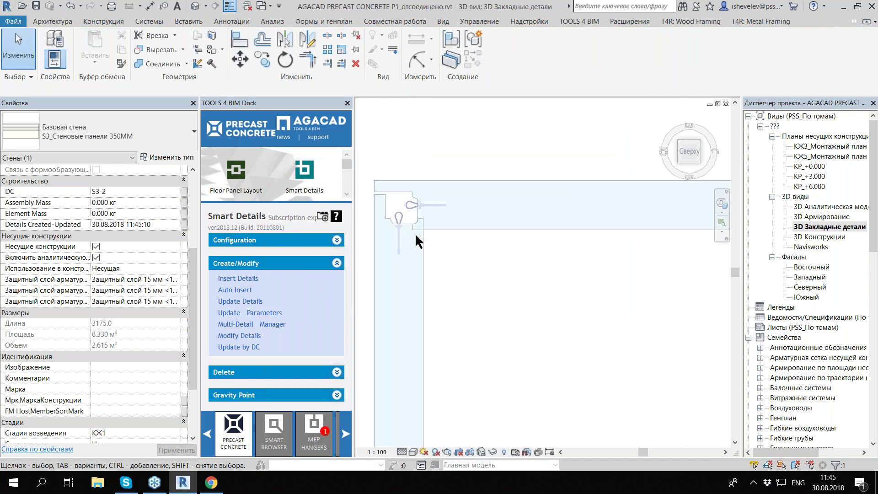
mouse_move(415, 232)
middle_mouse_down("shift")
mouse_move(408, 280)
mouse_move(453, 295)
middle_mouse_up("shift")
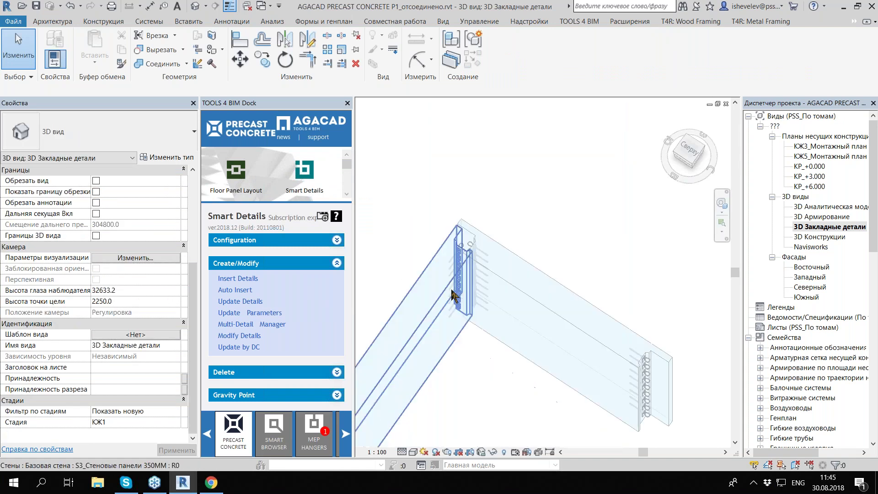
scroll(453, 295, "up", 5)
scroll(501, 138, "up", 3)
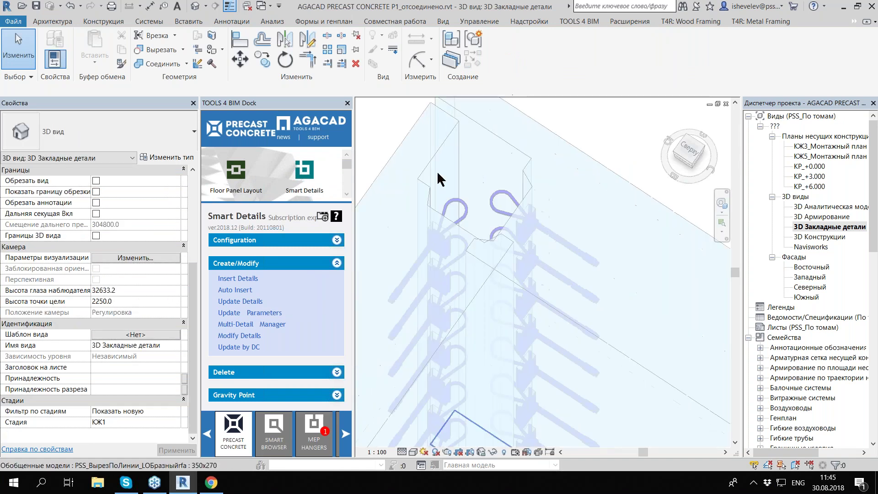
scroll(495, 237, "down", 4)
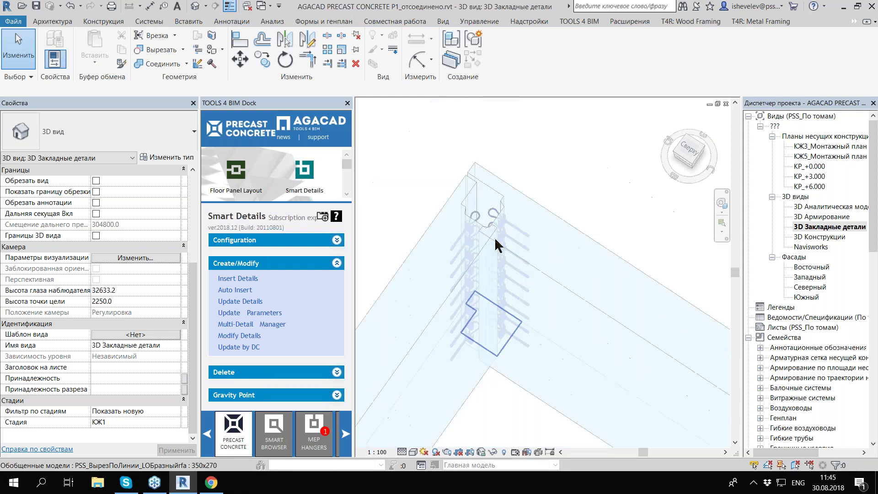
scroll(495, 237, "down", 3)
scroll(484, 184, "up", 3)
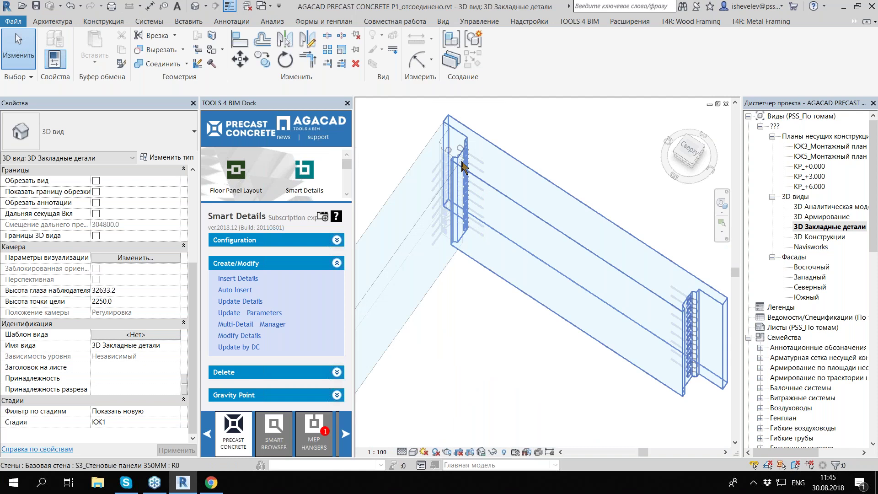
scroll(513, 242, "down", 5)
scroll(462, 238, "up", 5)
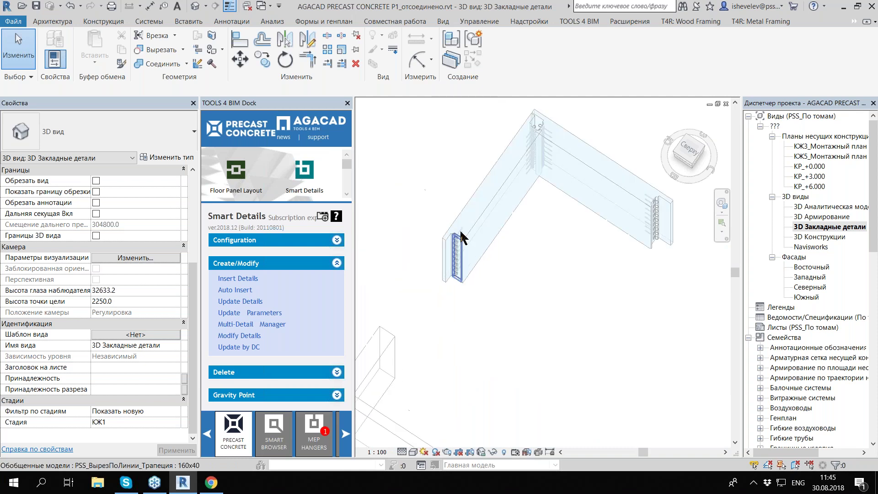
scroll(542, 302, "down", 3)
scroll(542, 270, "down", 3)
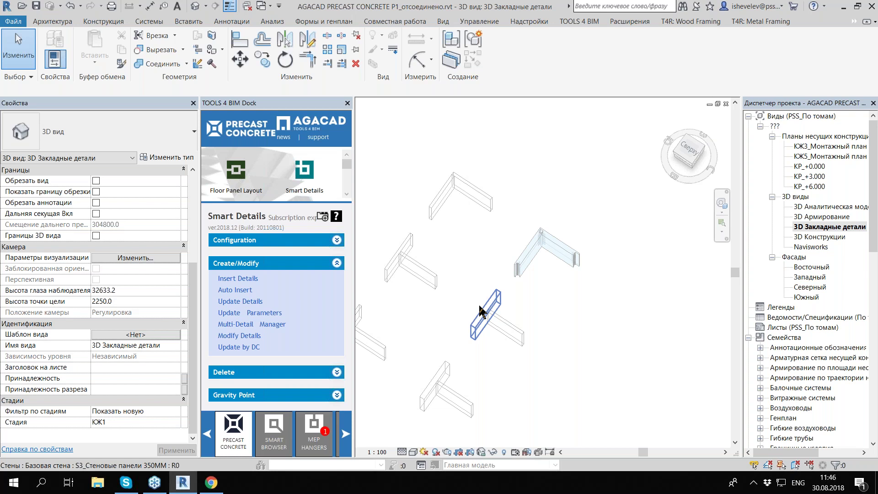
middle_click_drag(420, 331, 469, 295, "shift")
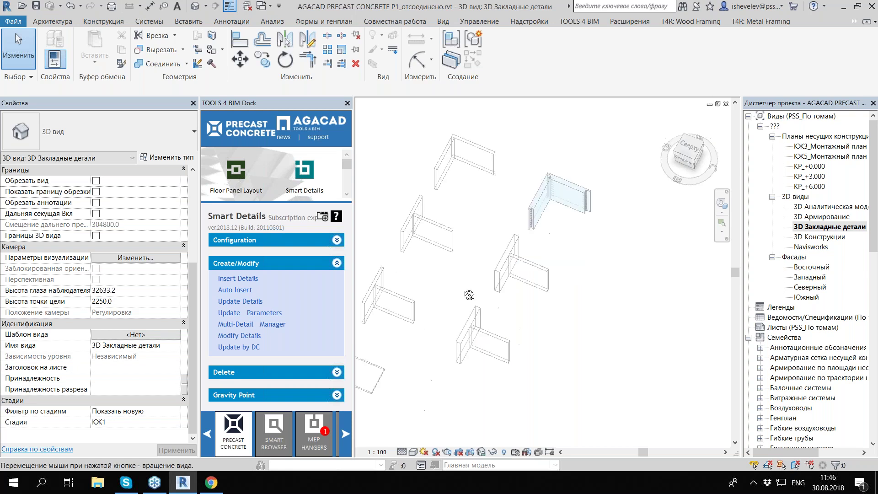
scroll(440, 297, "up", 2)
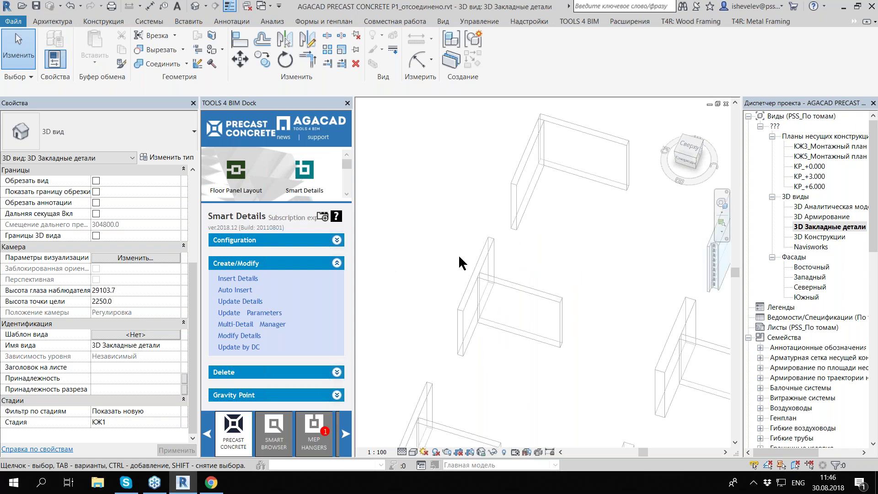
scroll(476, 266, "up", 2)
scroll(494, 275, "down", 3)
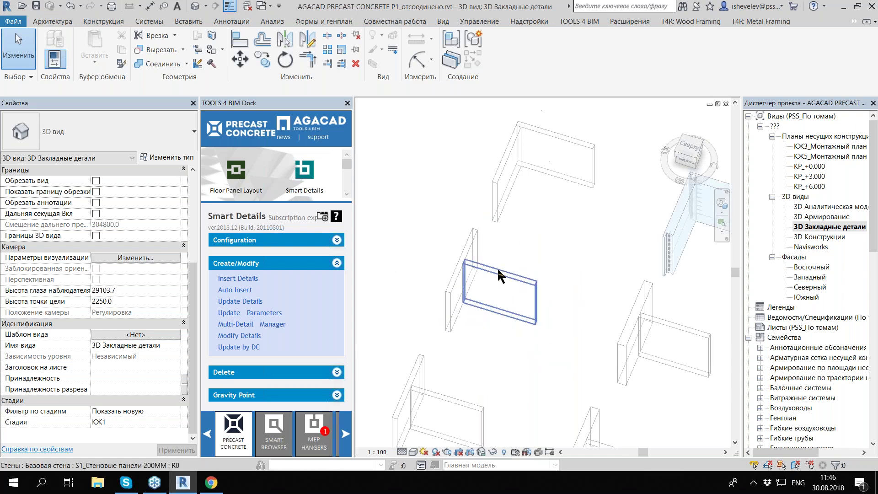
scroll(498, 270, "up", 2)
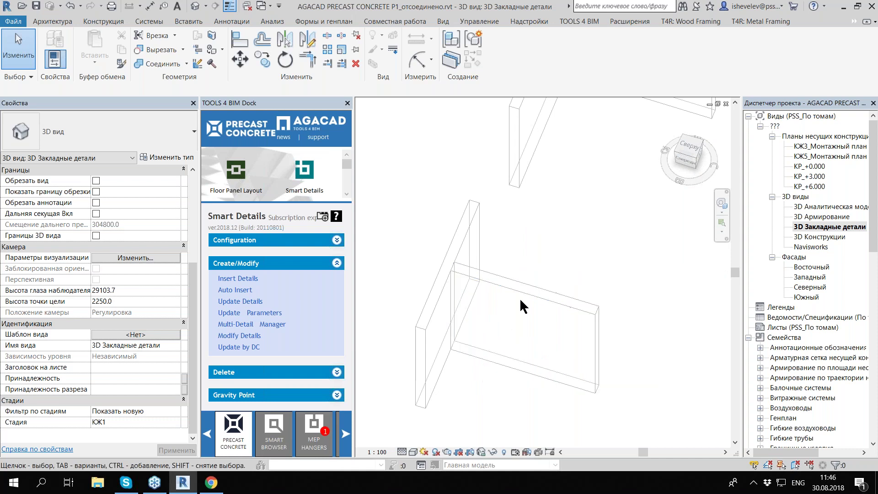
left_click(525, 396)
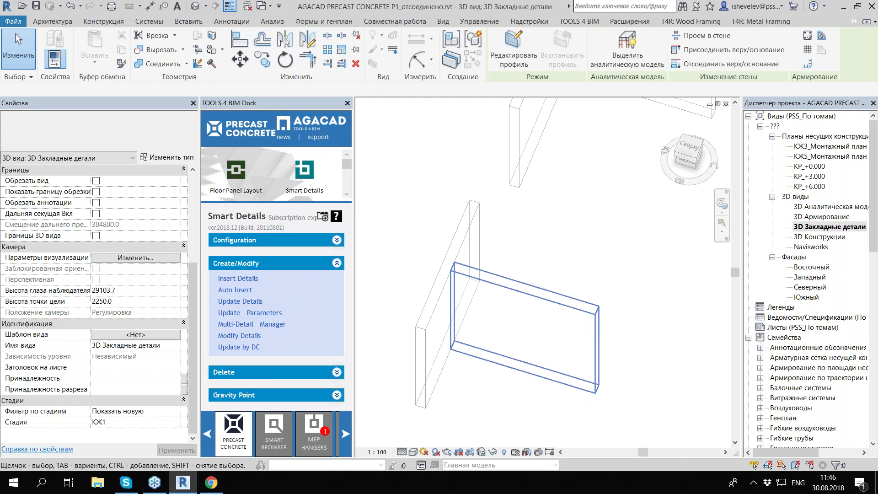
left_click(563, 349)
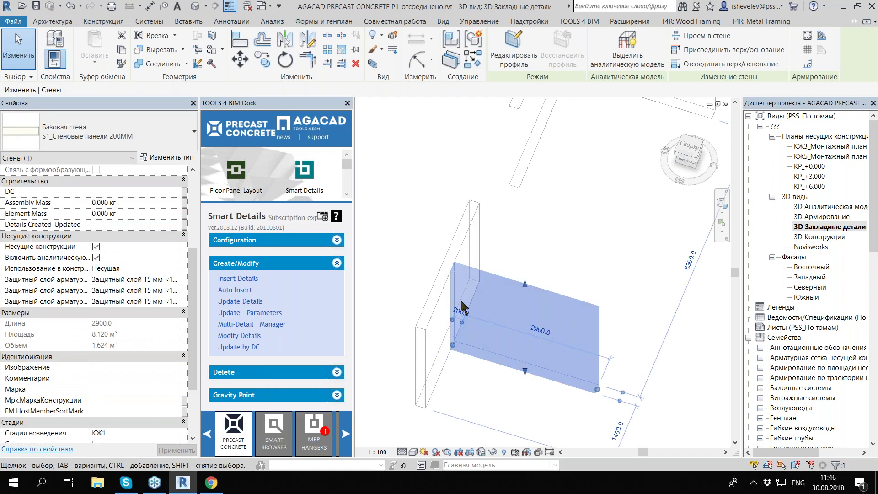
scroll(458, 287, "up", 2)
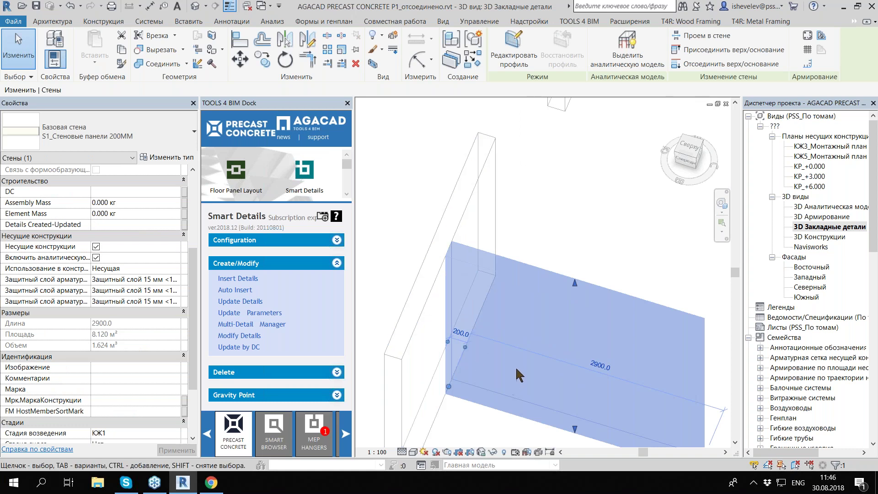
key("Escape")
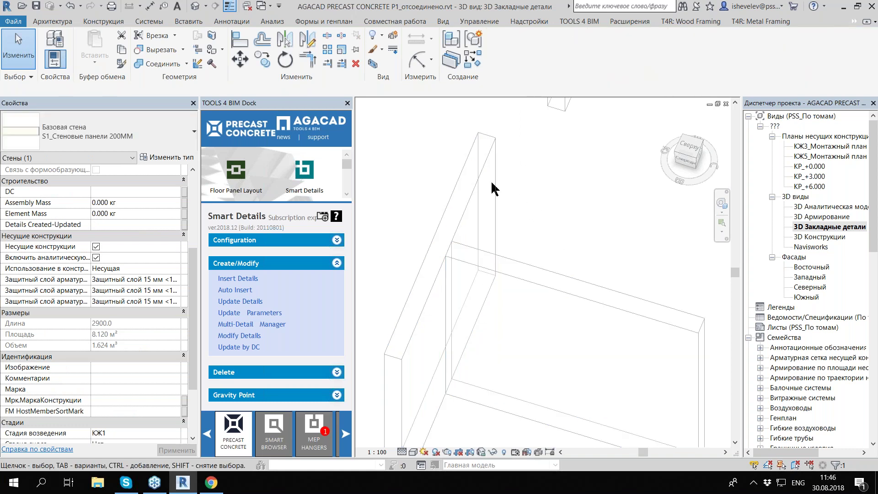
left_click(493, 184)
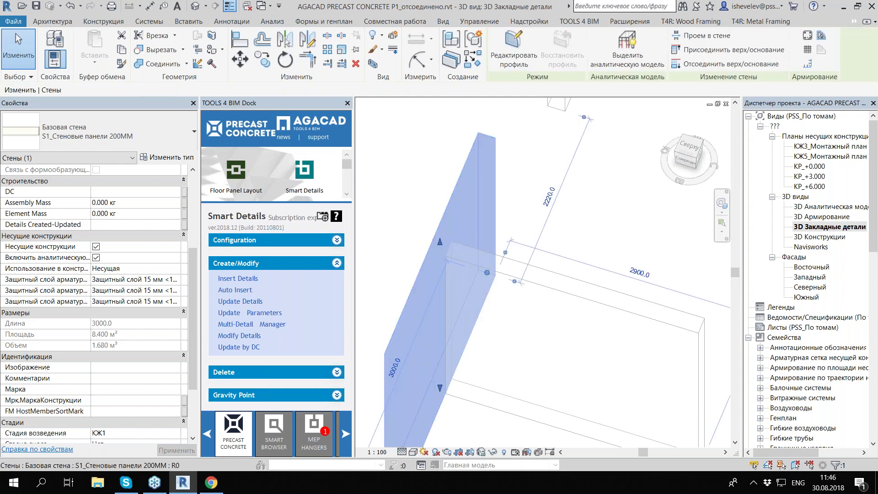
scroll(399, 310, "down", 3)
scroll(411, 308, "down", 1)
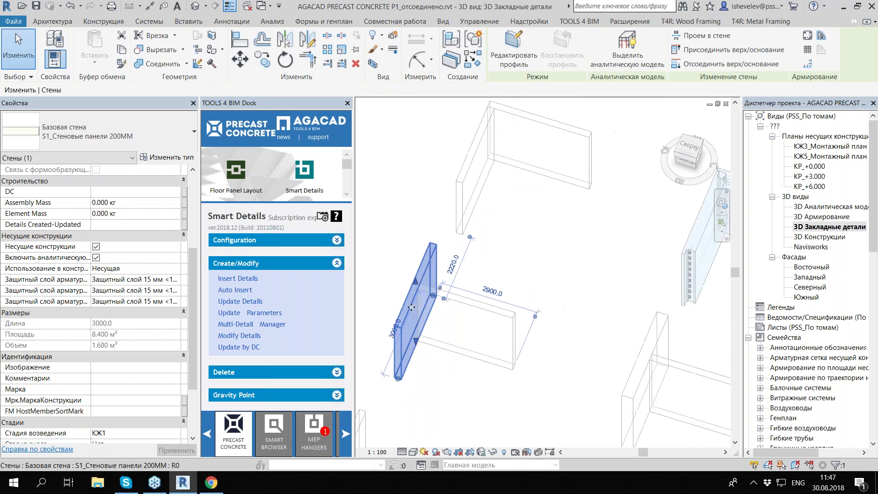
scroll(411, 307, "up", 2)
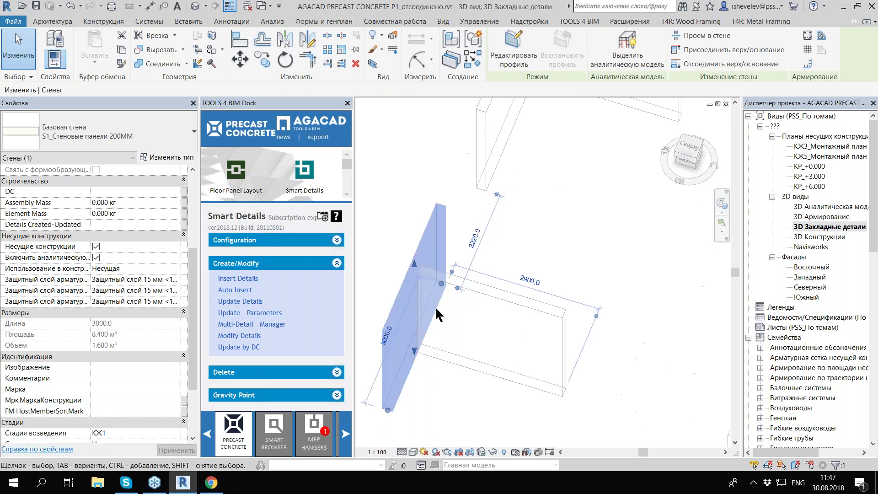
scroll(436, 309, "up", 3)
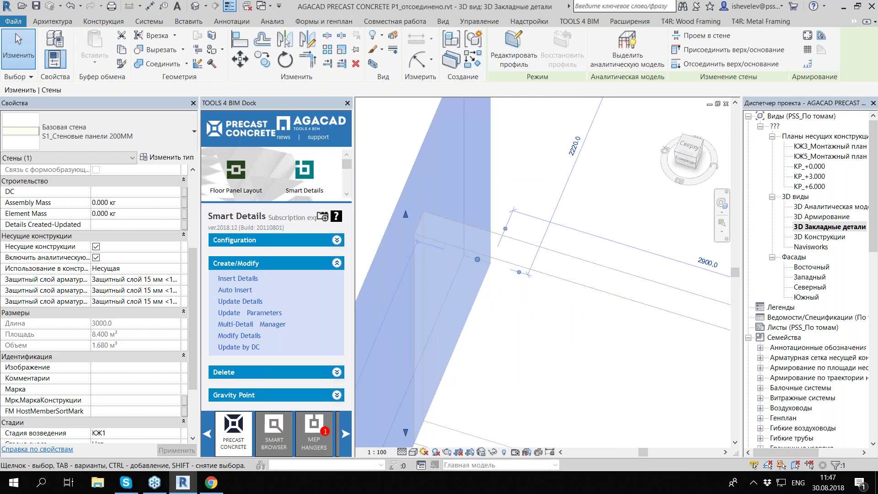
scroll(464, 314, "down", 5)
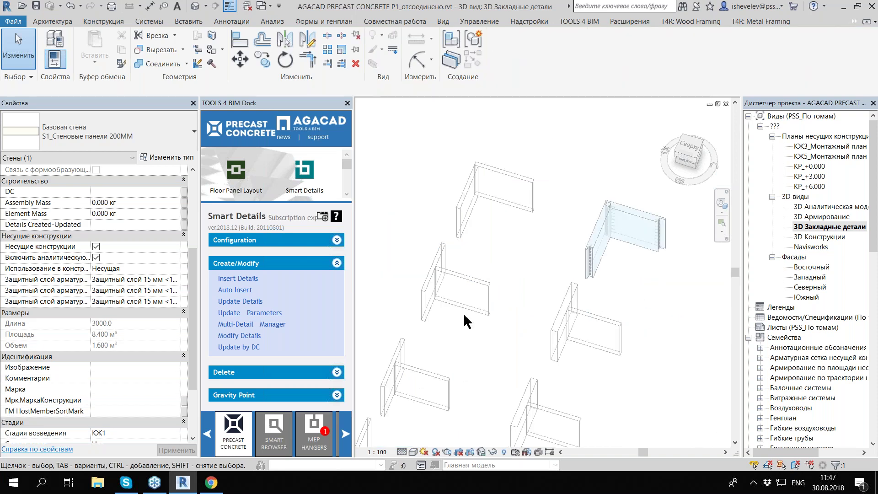
left_click(464, 315)
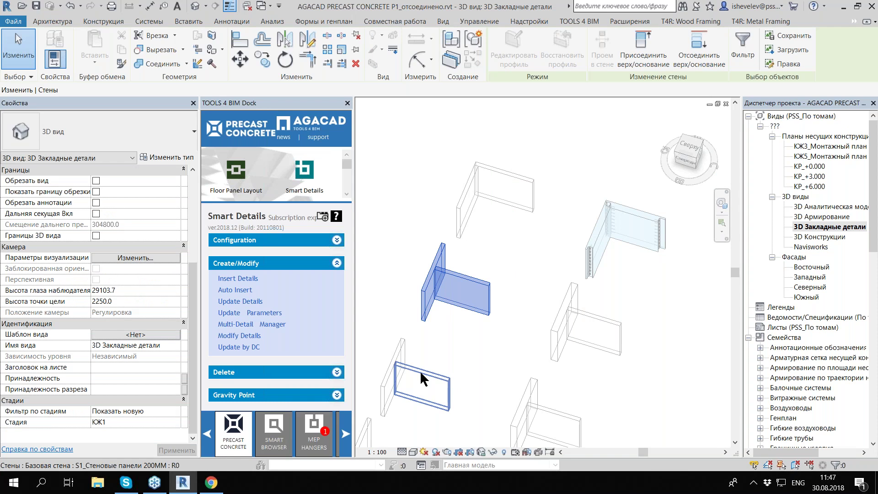
scroll(467, 304, "down", 3)
key("Escape")
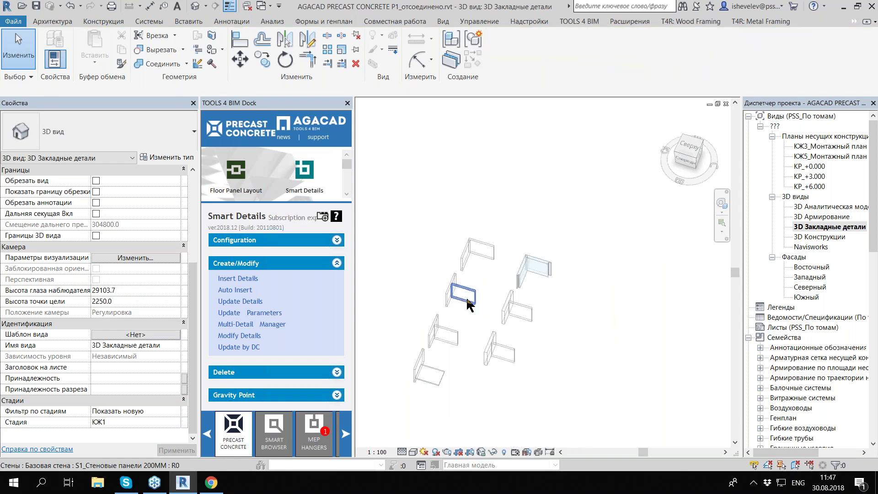
scroll(468, 305, "up", 4)
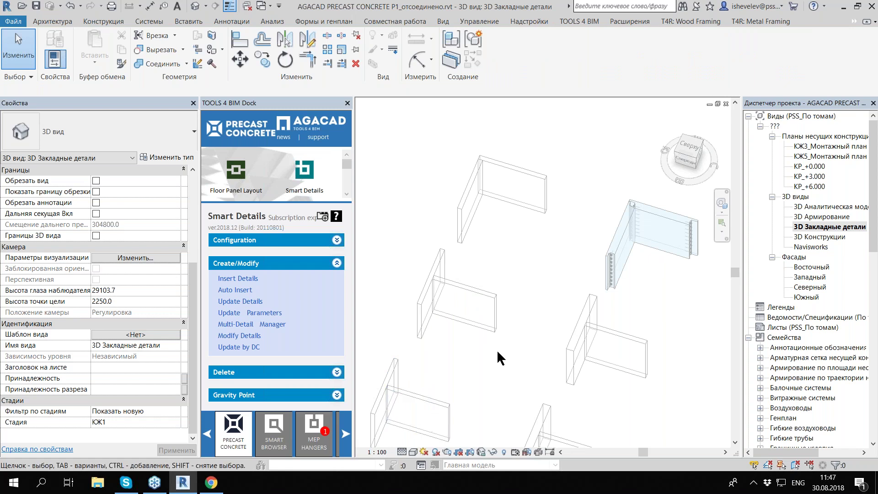
scroll(476, 282, "down", 2)
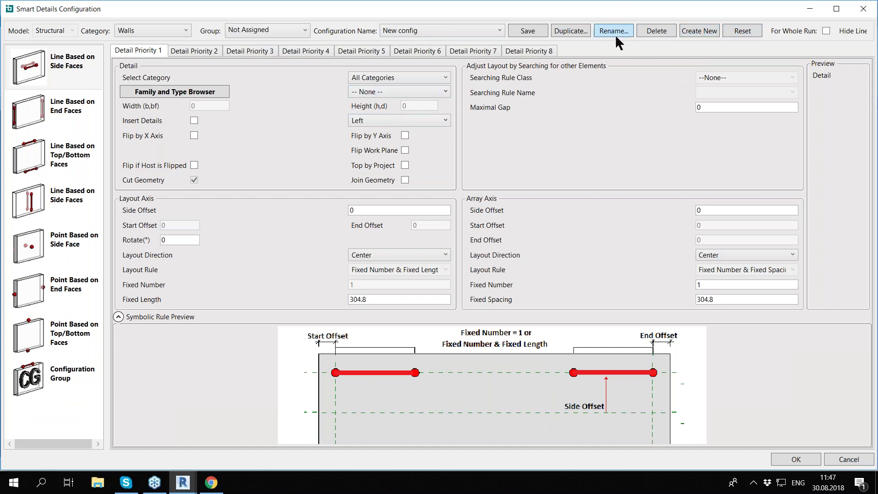
Step: Rename the new configuration to S1-T
left_click(600, 35)
type("S1-T")
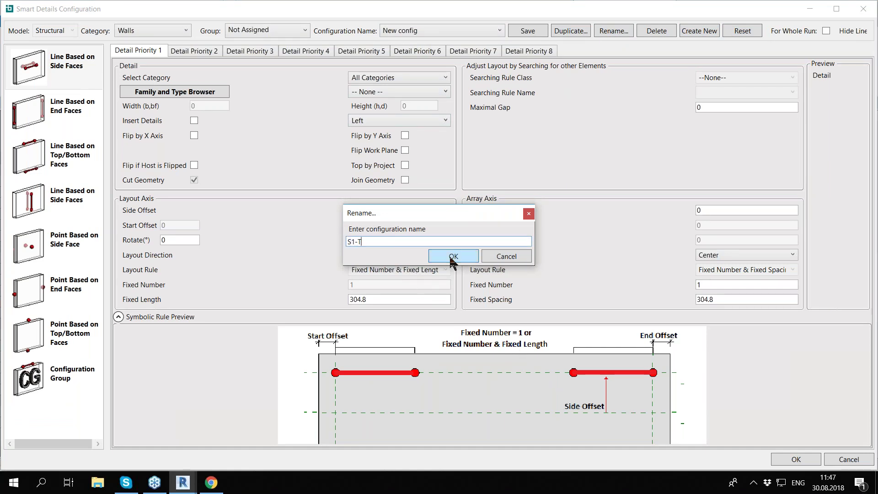
left_click(453, 256)
Step: Make the end-face point detail use the Structural Connections family PSS_ИзделиеСВырезами_ЗД-1
left_click(30, 290)
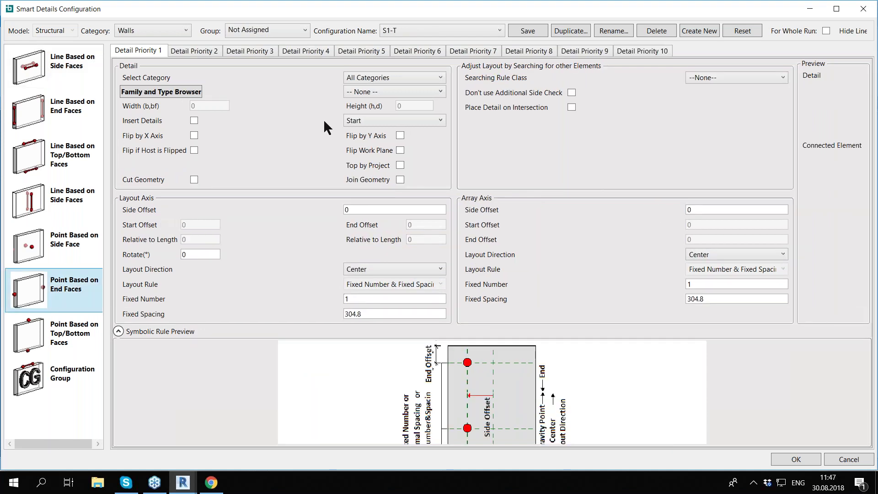
left_click(394, 78)
left_click(385, 123)
left_click(401, 91)
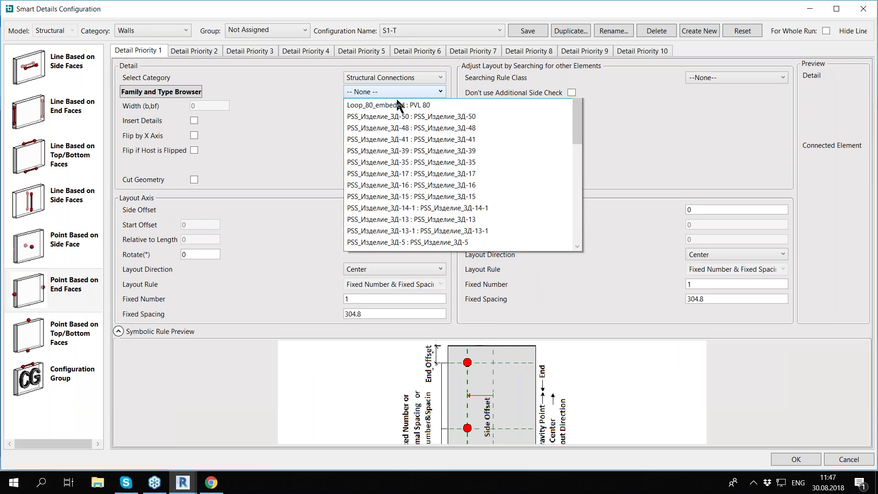
scroll(484, 168, "up", 1)
scroll(492, 224, "down", 3)
scroll(501, 250, "down", 3)
scroll(509, 242, "down", 3)
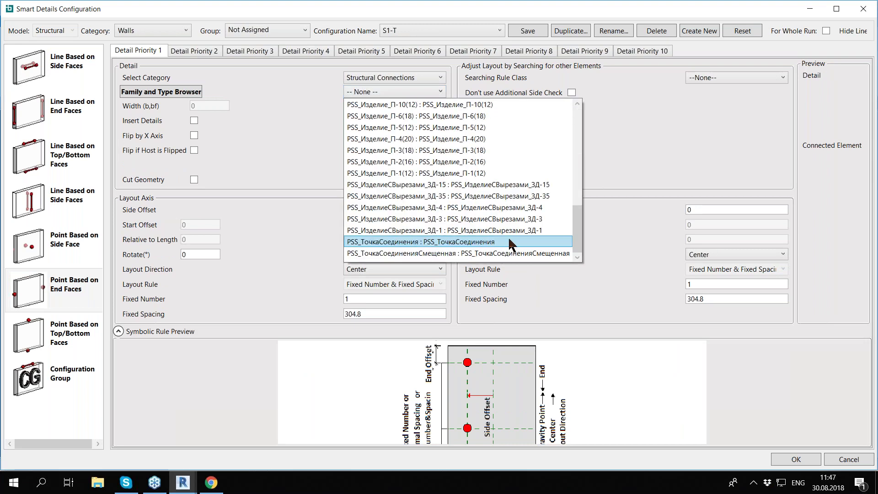
left_click(481, 231)
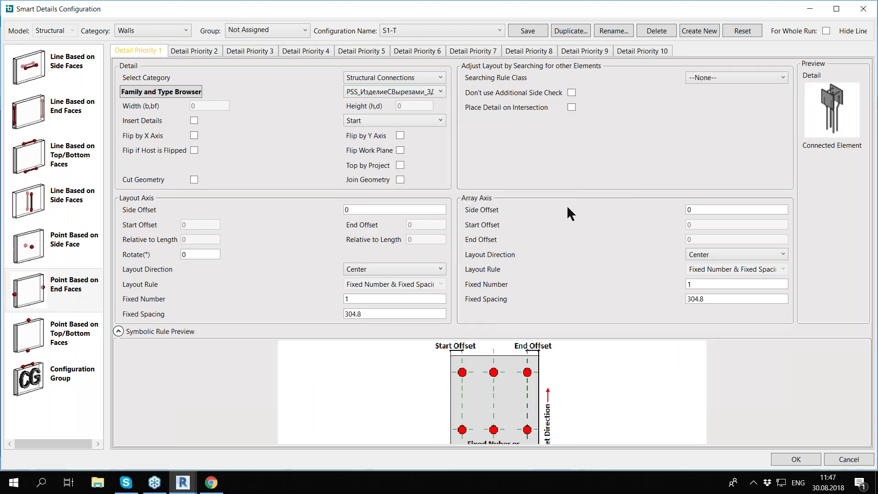
Step: Insert details at both ends, laid out from the start with a 600 start offset
left_click(389, 120)
left_click(377, 161)
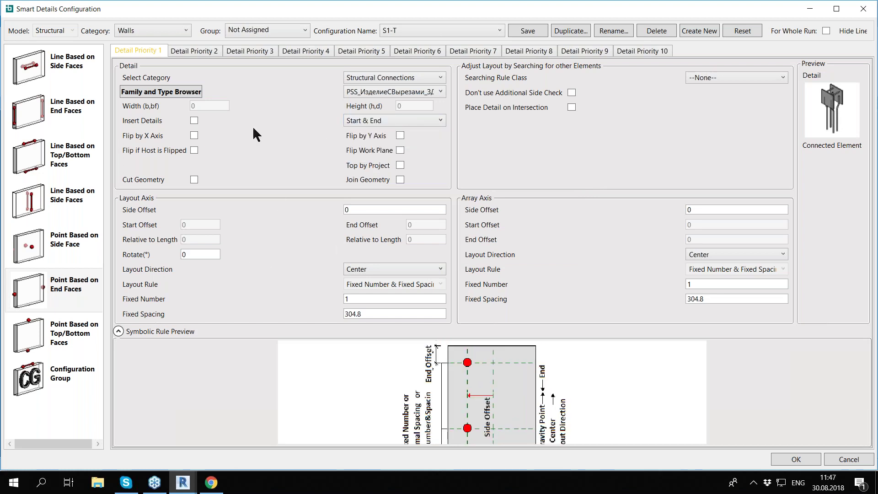
left_click(194, 120)
left_click(380, 269)
left_click(372, 327)
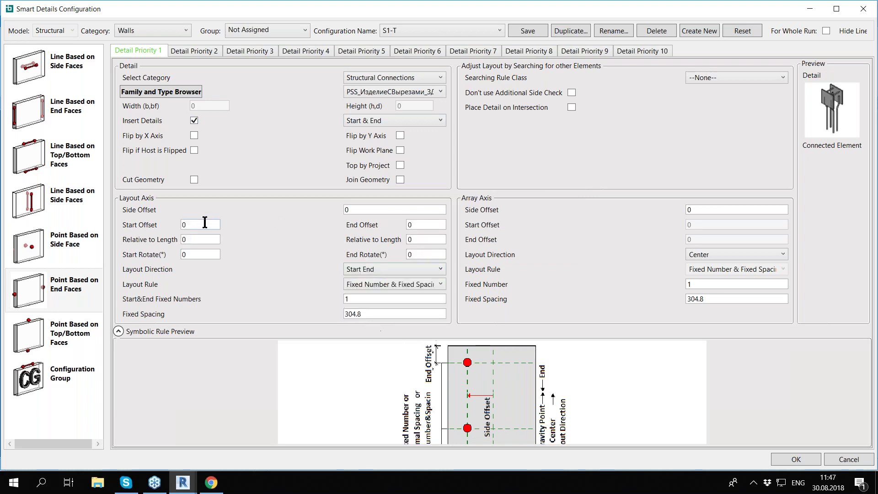
left_click(364, 269)
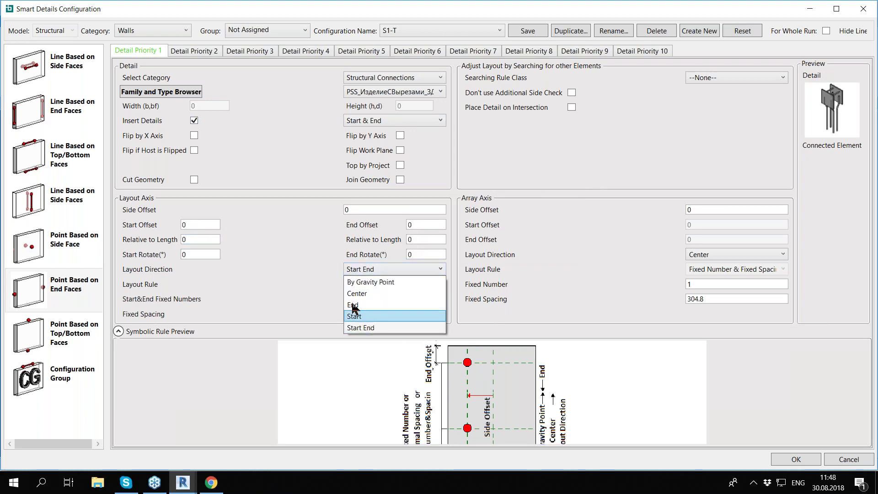
left_click(366, 317)
left_click(192, 224)
key("BackSpace")
type("600")
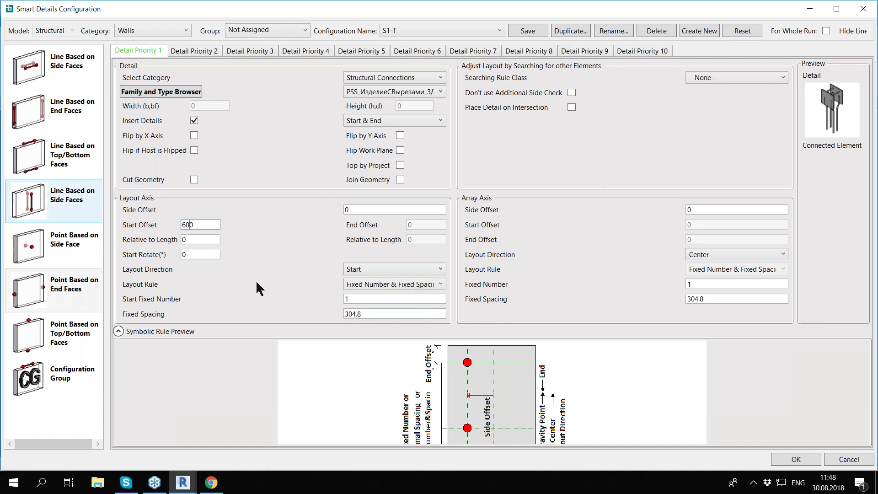
left_click(380, 298)
Step: Set 2 details at the start with 1500 fixed spacing and save the configuration
double_click(376, 313)
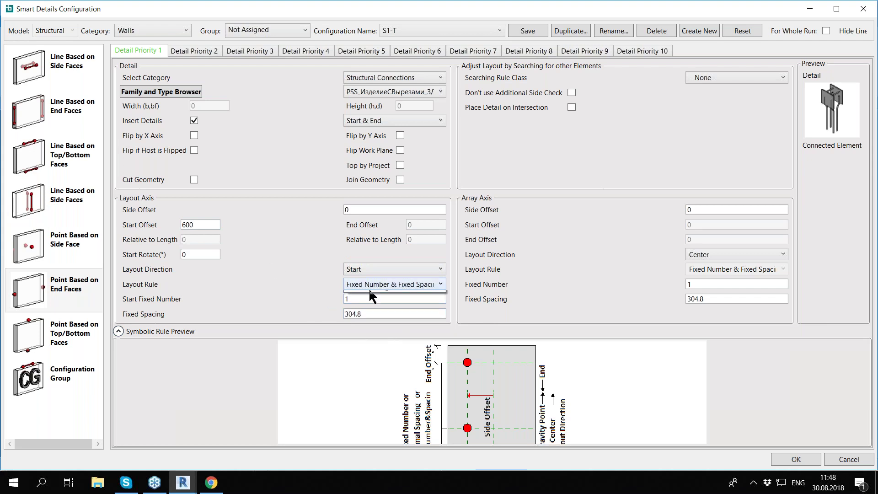
double_click(364, 299)
type("2")
key("Tab")
type("1")
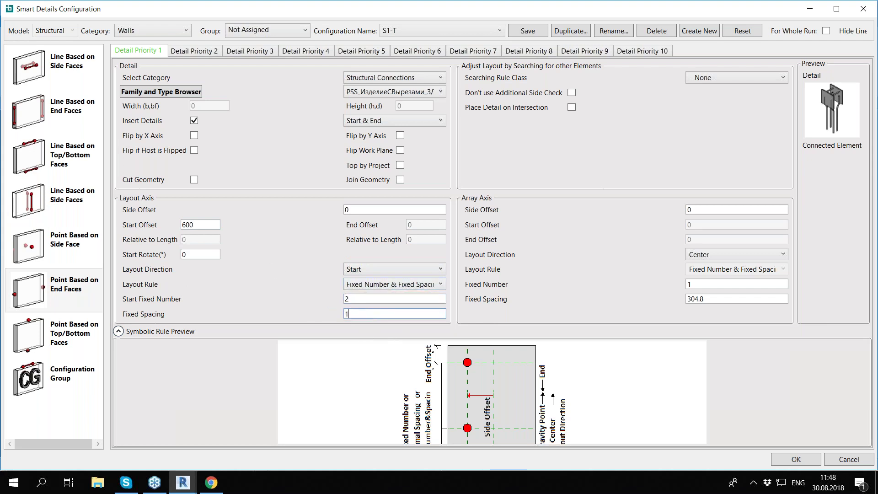
type("500")
left_click(521, 32)
Step: Insert the S1-T configuration's details into the middle 2900 wall panel at the T-junction
left_click(791, 459)
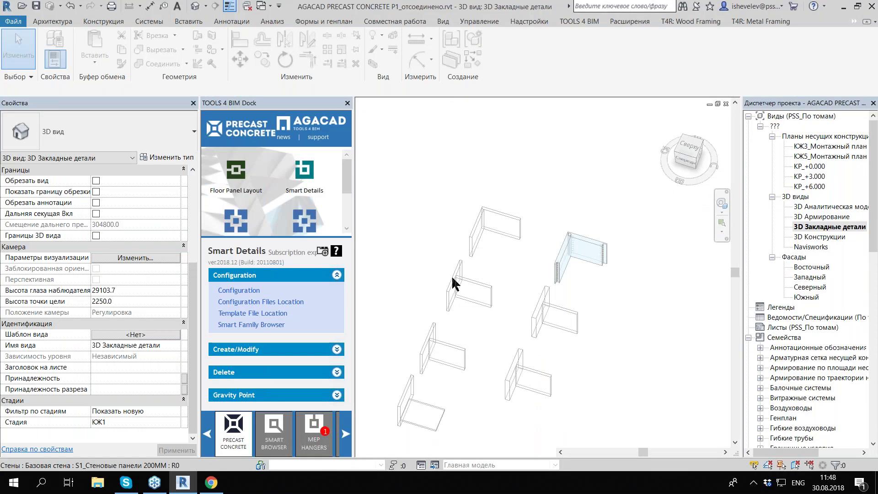
left_click(453, 283)
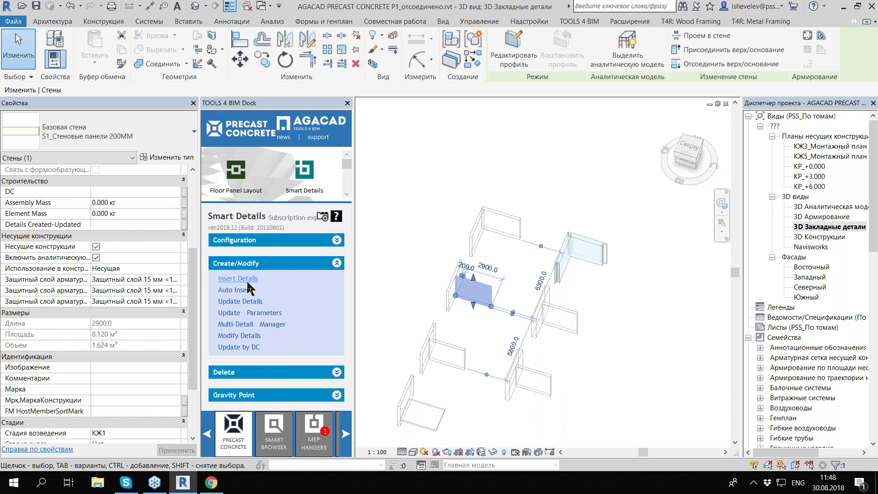
key("Escape")
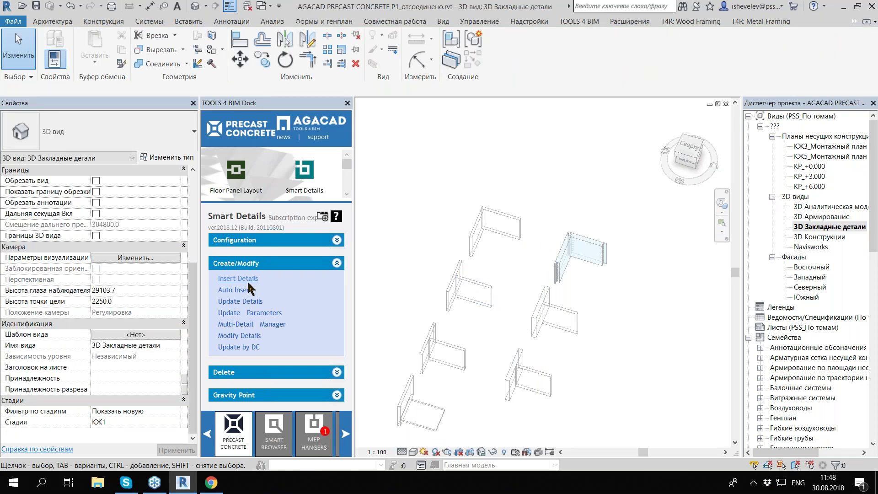
left_click(248, 281)
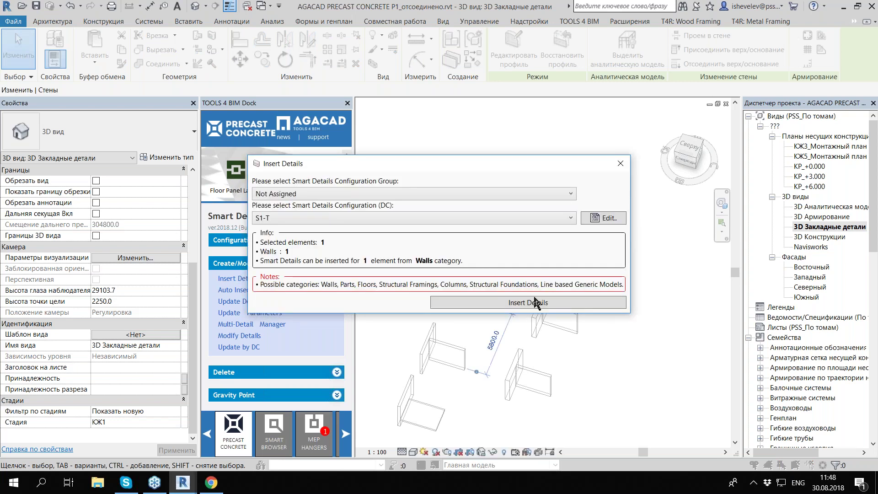
left_click(535, 302)
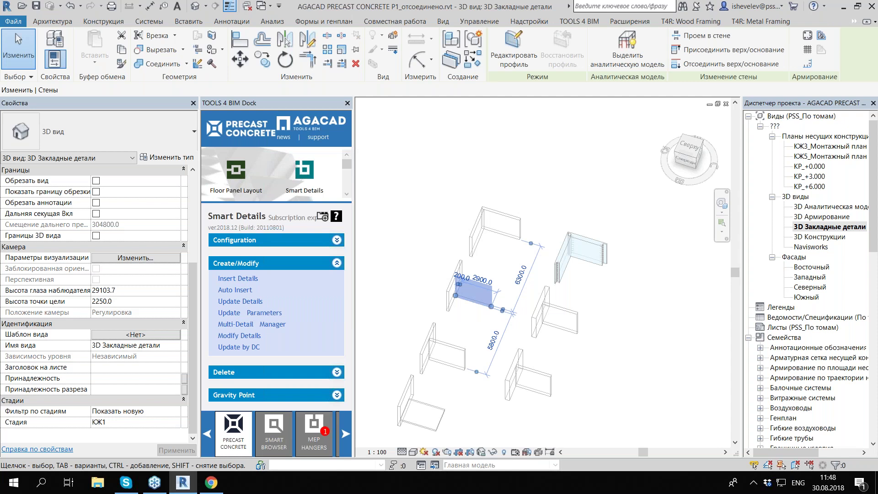
Step: Zoom in and out to inspect the S1-T plates on the 2900 panel
scroll(538, 280, "up", 4)
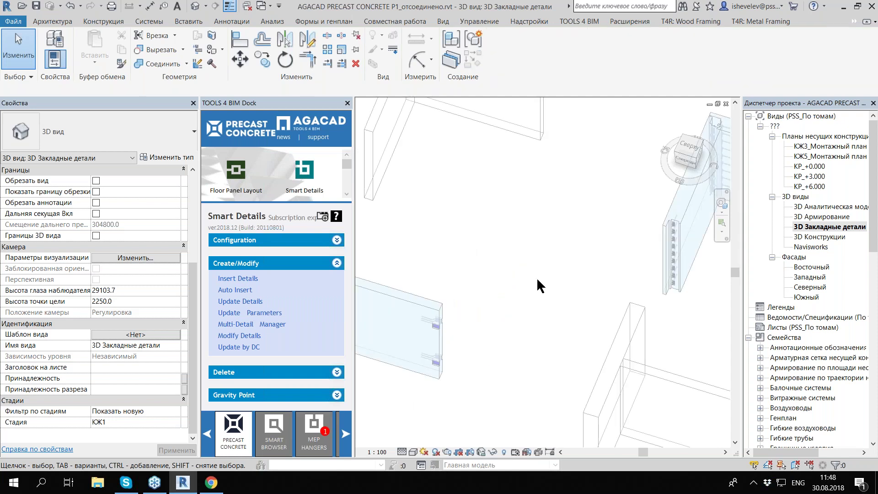
scroll(484, 321, "down", 5)
scroll(485, 322, "up", 5)
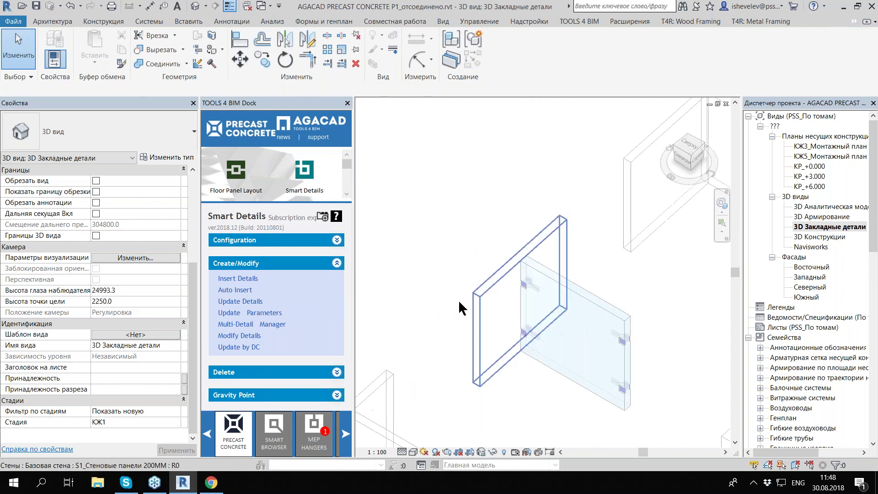
scroll(462, 309, "up", 2)
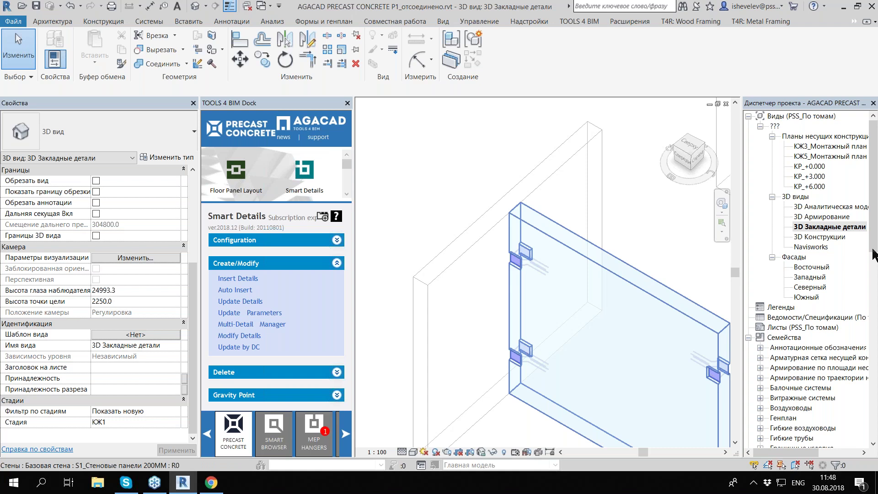
scroll(875, 375, "down", 7)
scroll(849, 253, "down", 8)
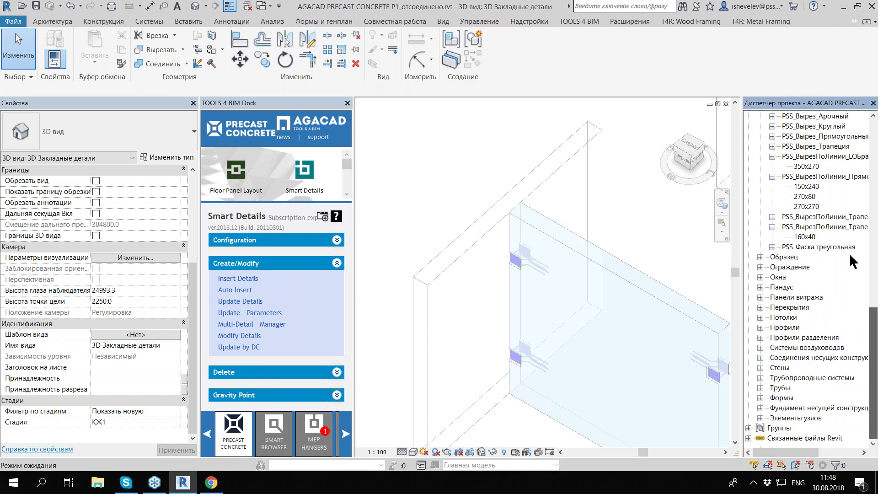
scroll(769, 253, "up", 1)
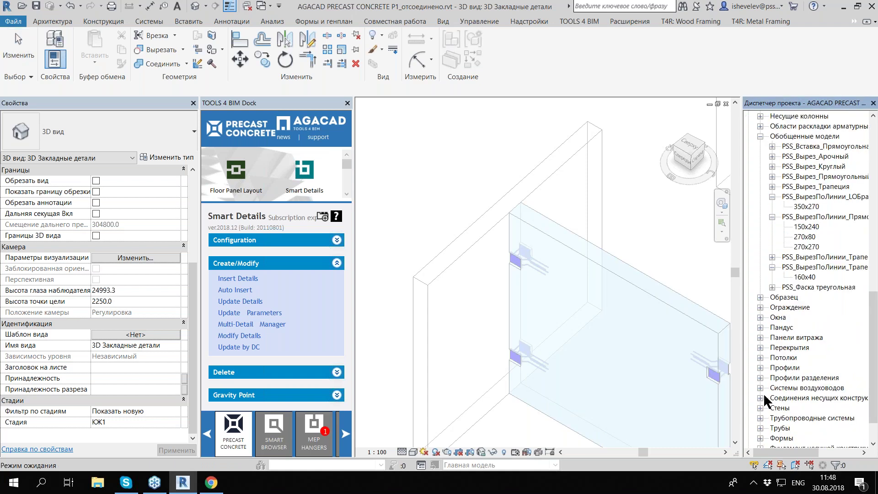
Step: In the Project Browser, expand Соединения несущих конструкций and open the ЗД-3 plate type's context menu
left_click(760, 394)
scroll(819, 380, "down", 4)
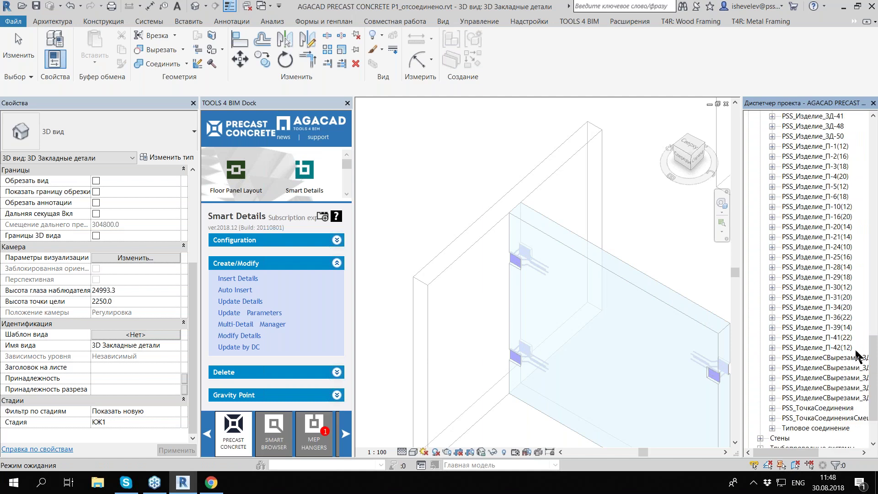
left_click(823, 371)
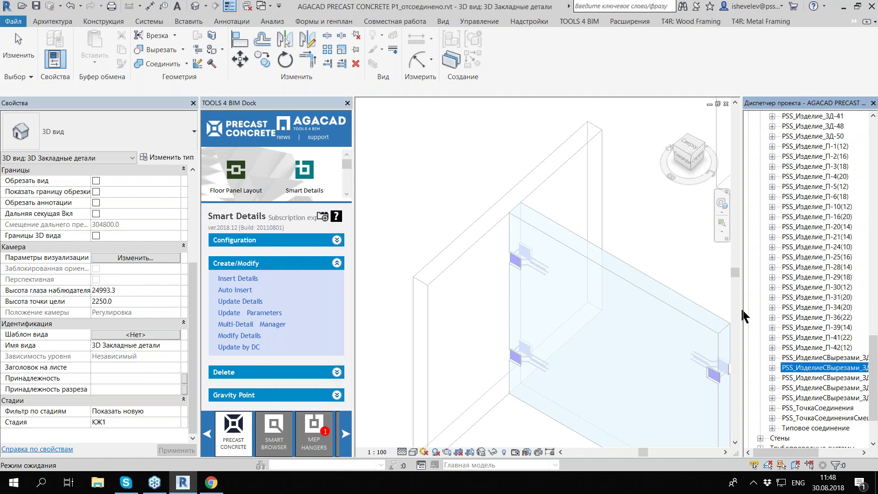
left_click_drag(743, 316, 664, 315)
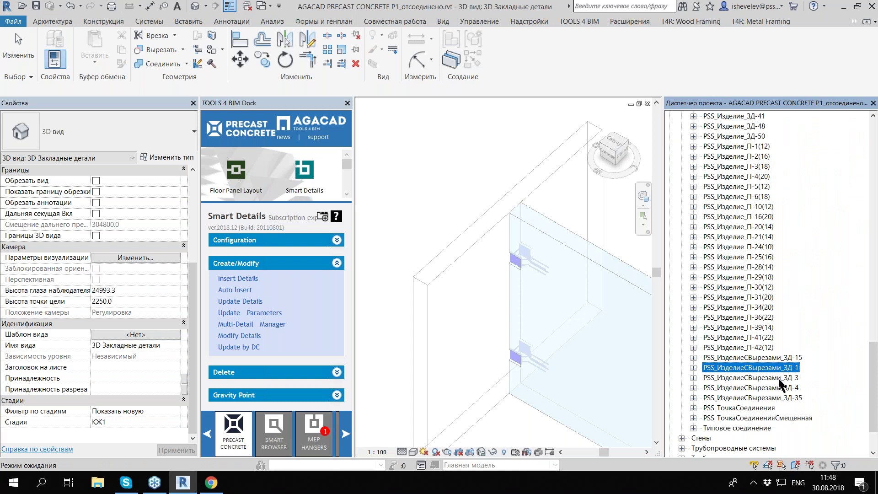
left_click(693, 378)
left_click(748, 388)
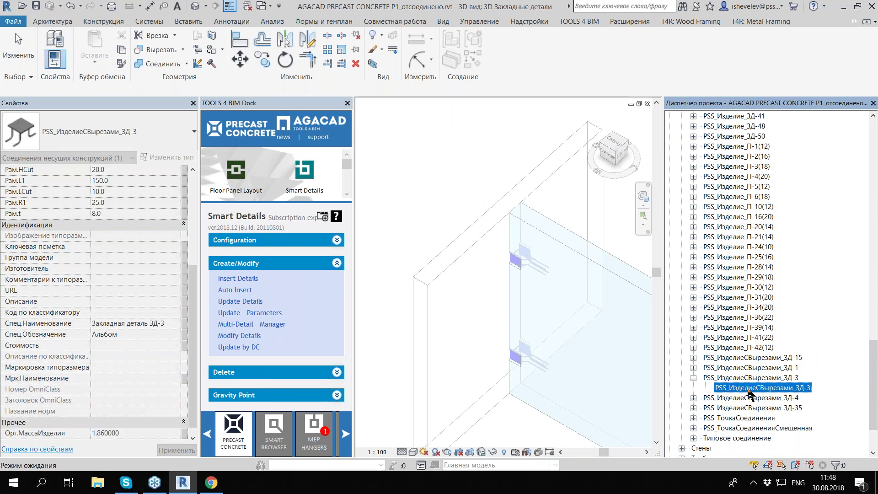
right_click(748, 392)
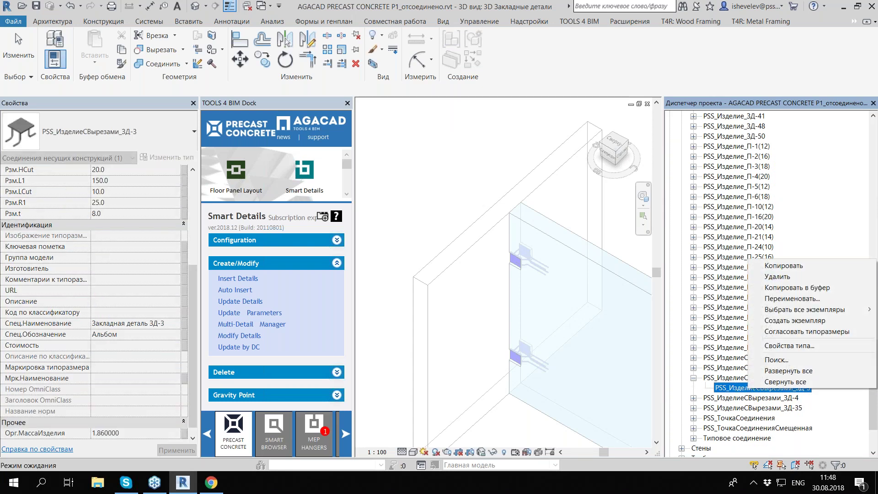
Step: Duplicate the ЗД-3 plate type as 'PSS_ИзделиеСВырезами_ЗД-3 2' with Рзм.L1 set to 250
key("Escape")
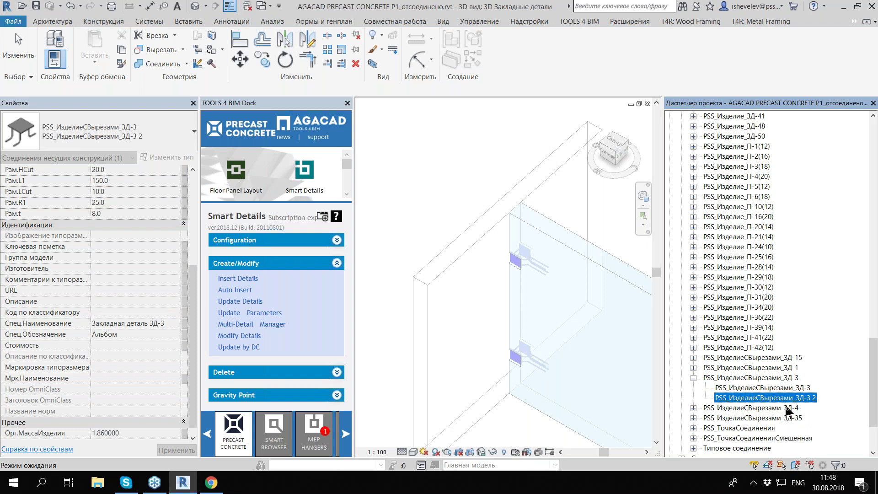
double_click(785, 400)
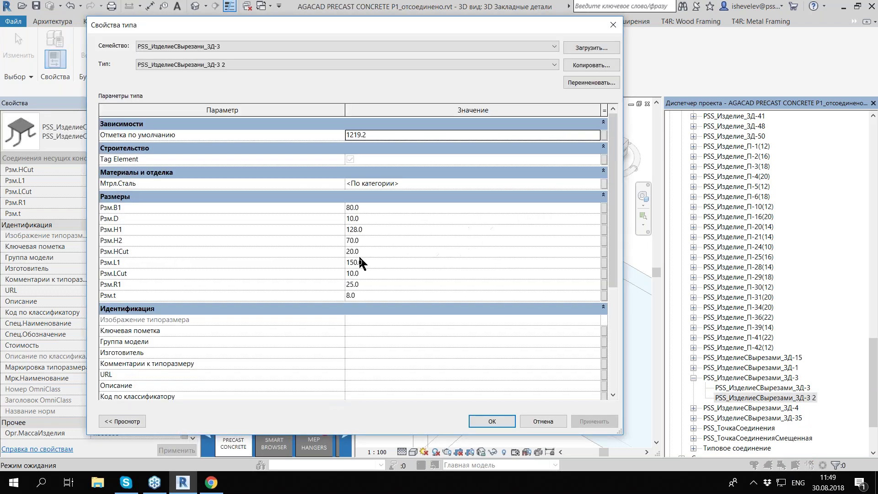
left_click(402, 207)
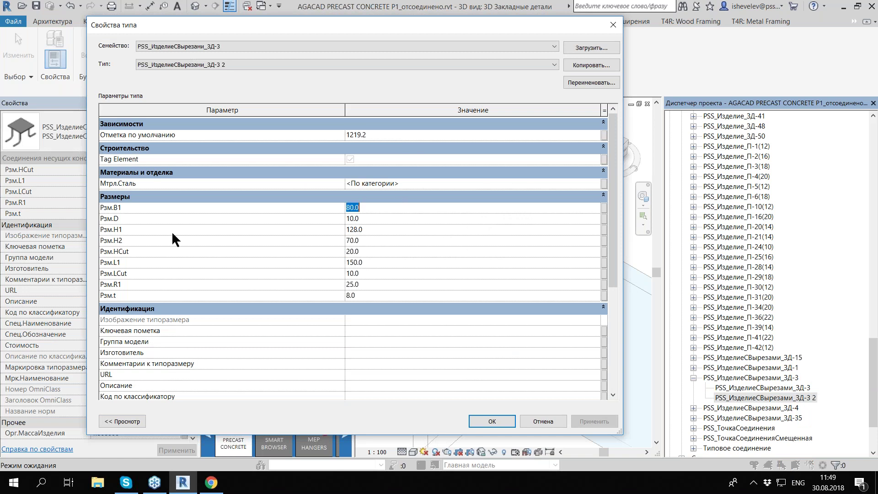
left_click(384, 254)
type("250")
key("Return")
left_click(486, 417)
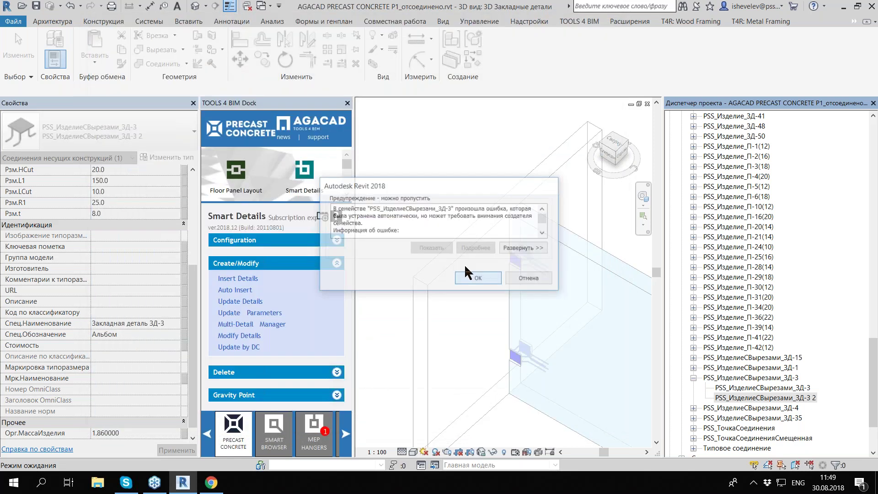
key("Return")
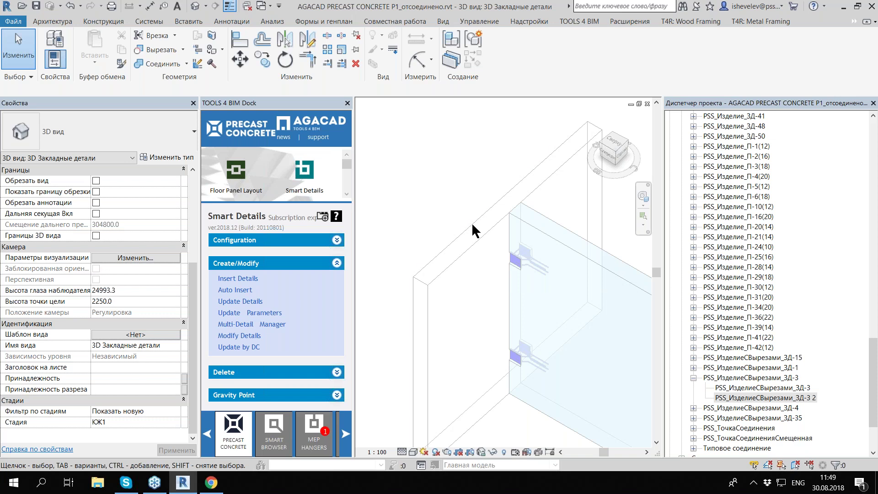
Step: Create a new Smart Details configuration named S1-T-1
left_click(256, 240)
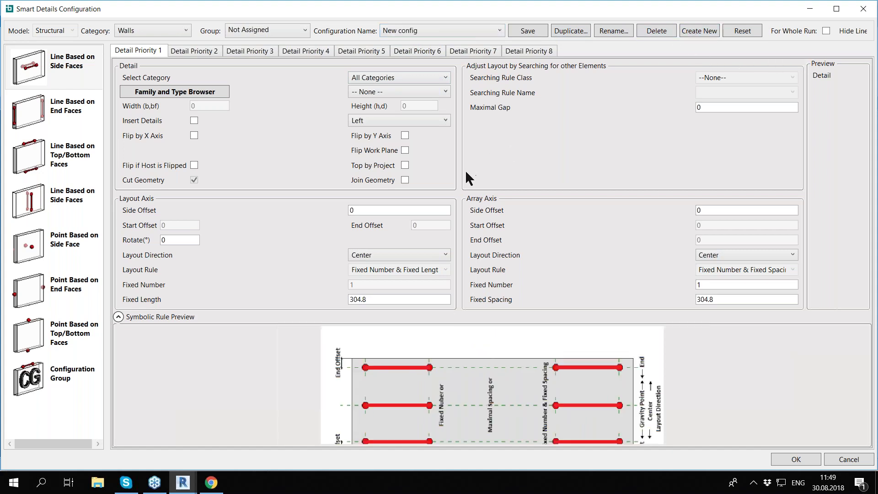
left_click(614, 30)
type("S")
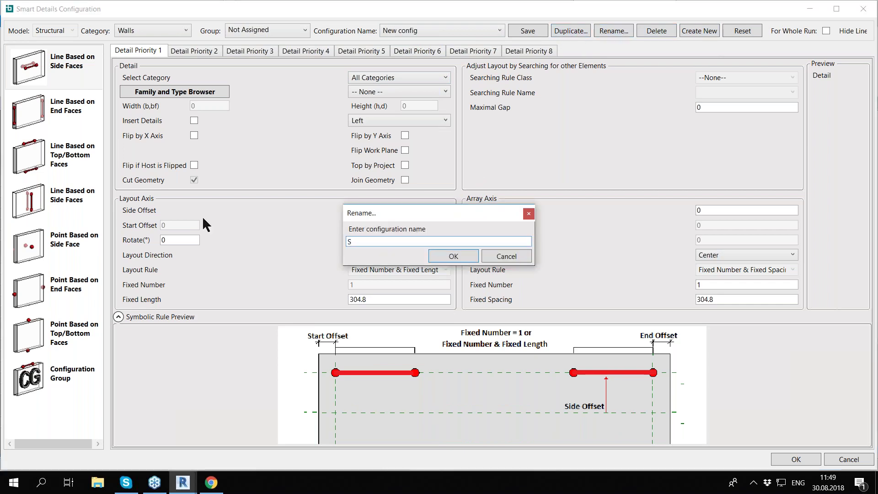
type("1")
type("-T")
key("Return")
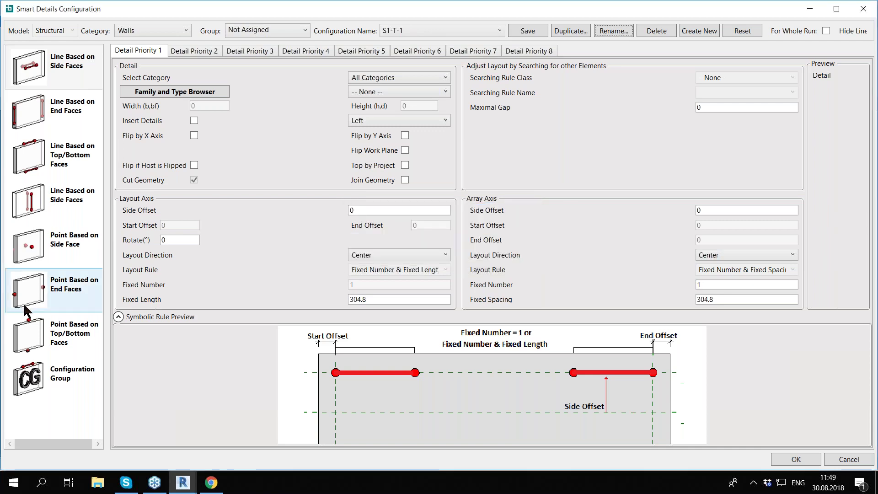
Step: Switch to Point Based on Side Face with the L & R Connections searching rule class
left_click(80, 253)
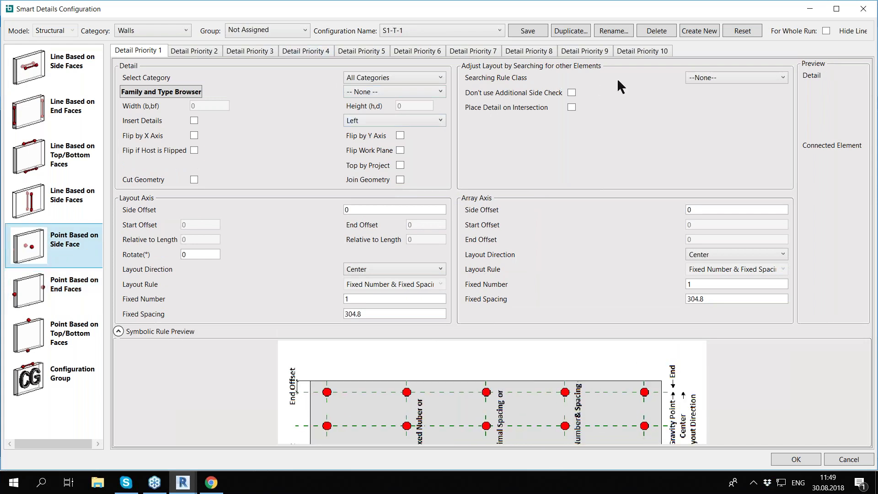
left_click(743, 81)
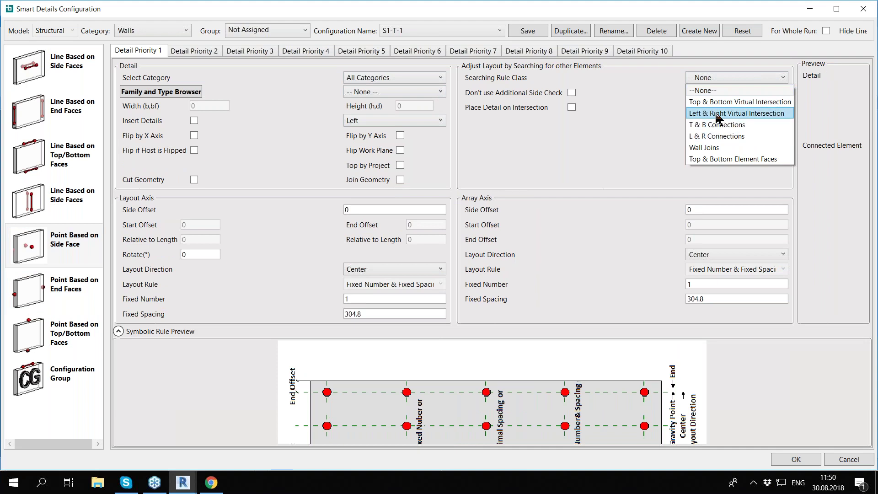
left_click(715, 136)
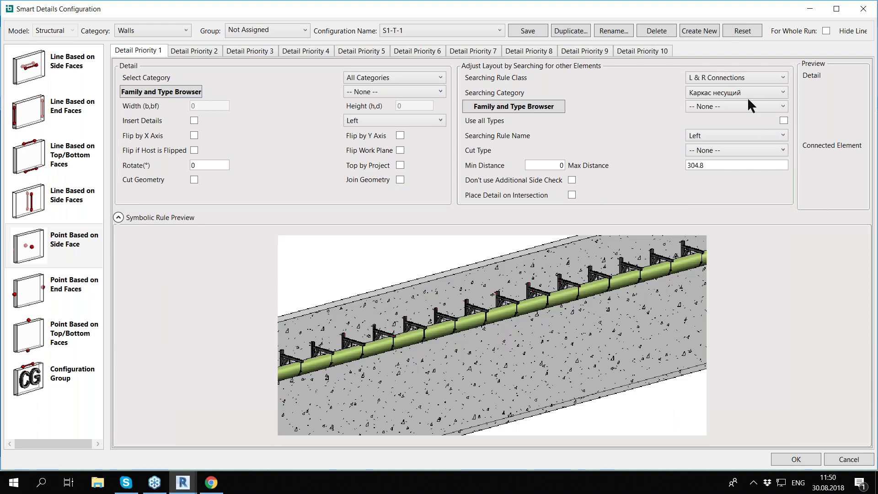
left_click(534, 115)
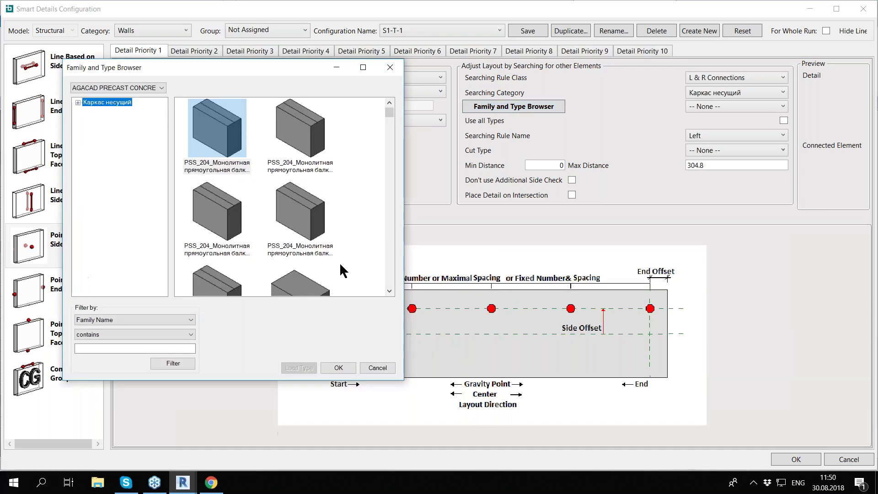
Step: Make Detail Priority 1 search structural connections for the connected element on the Left side
left_click(78, 102)
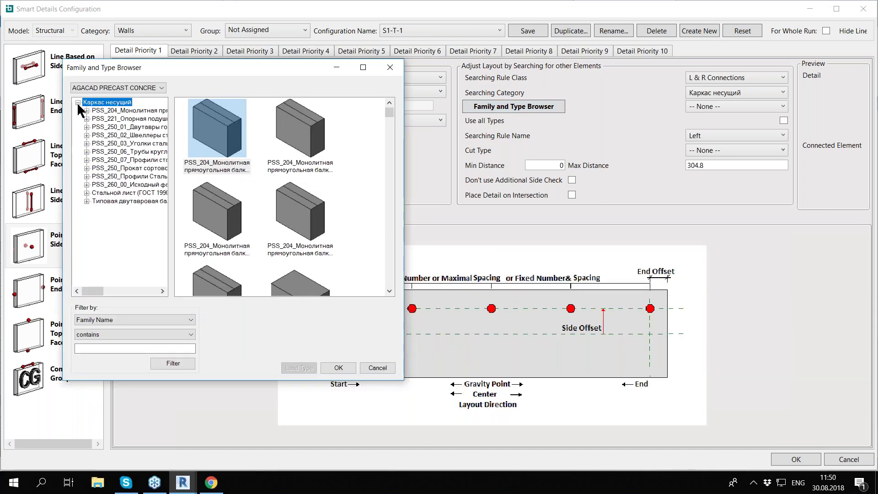
left_click(391, 67)
left_click(783, 92)
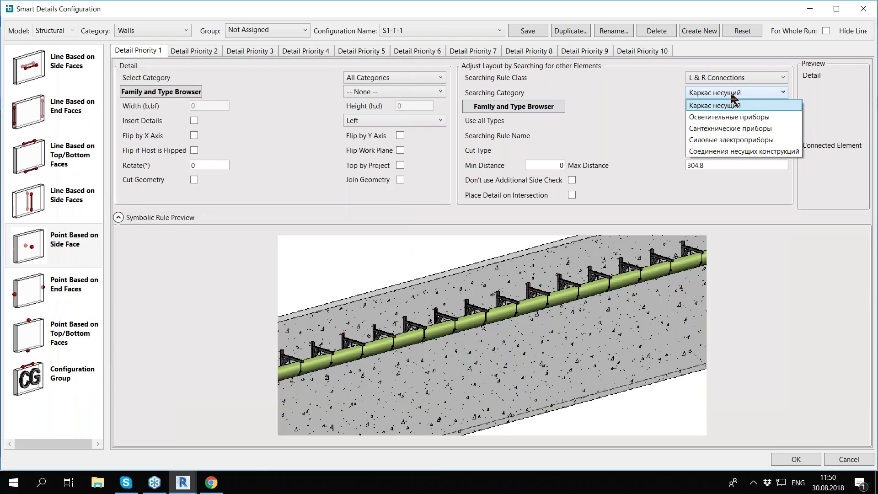
left_click(732, 151)
left_click(711, 106)
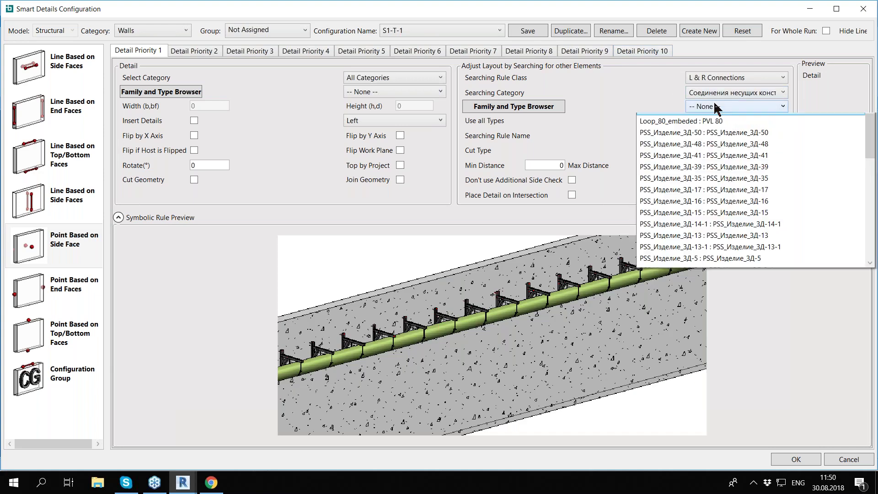
scroll(725, 190, "down", 5)
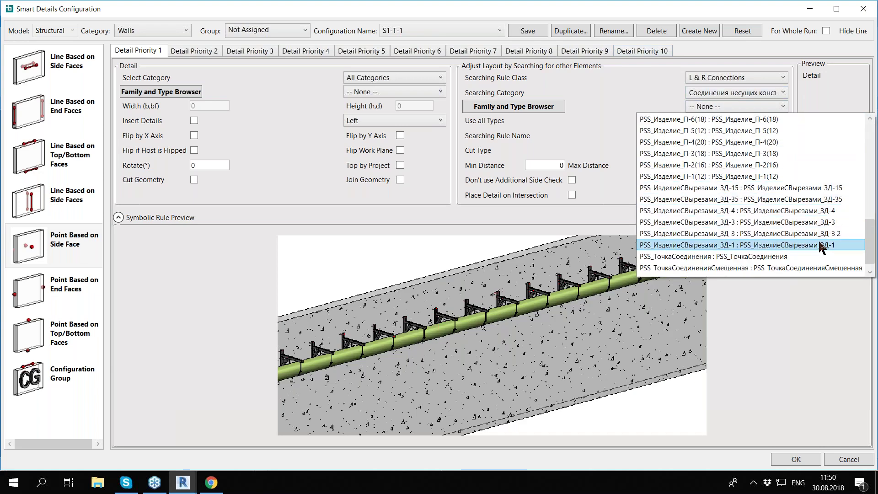
left_click(794, 245)
left_click(716, 133)
left_click(709, 147)
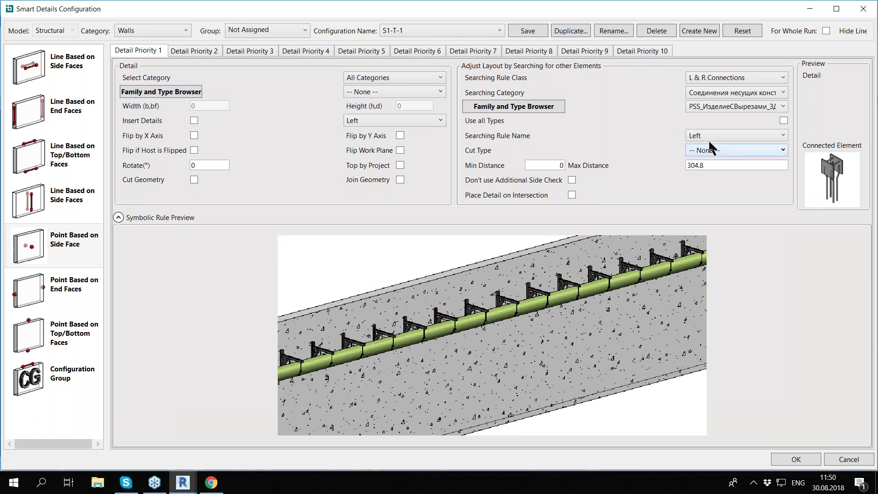
Step: Enable Insert Details with the PSS plate-with-cutouts embed family and accept the configuration
left_click(194, 120)
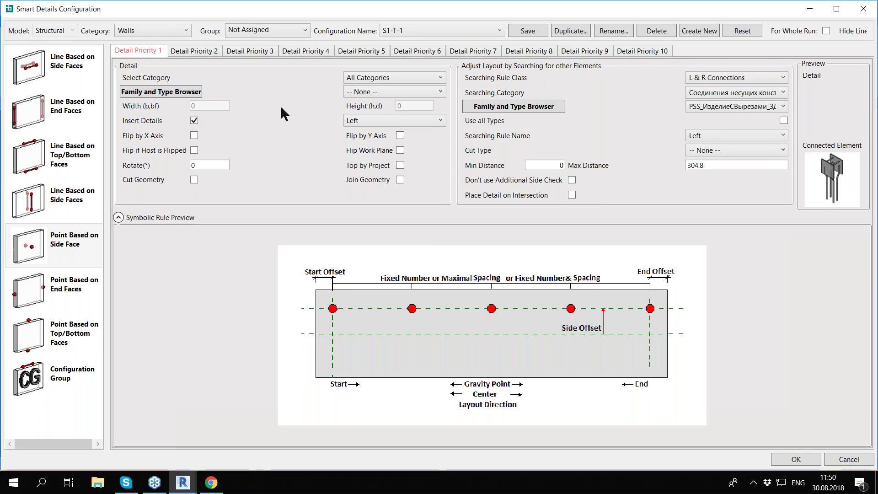
left_click(392, 92)
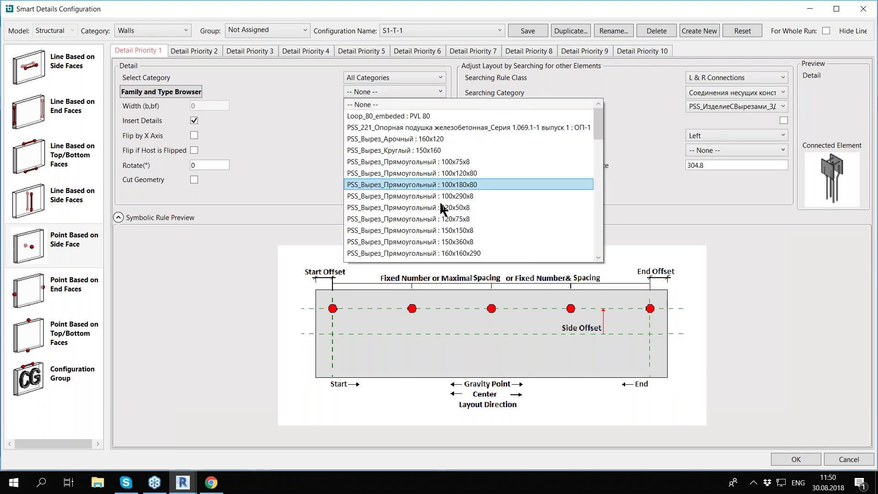
scroll(485, 170, "down", 3)
scroll(484, 169, "down", 3)
scroll(542, 220, "down", 3)
left_click(541, 218)
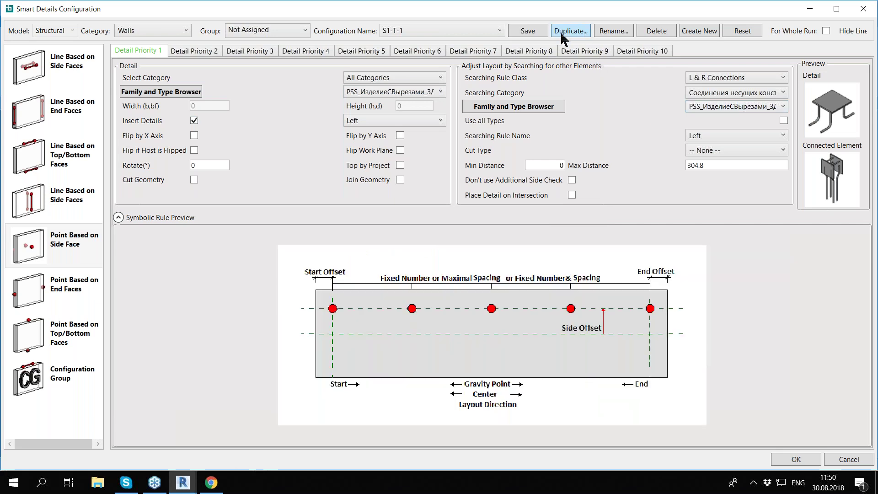
left_click(794, 459)
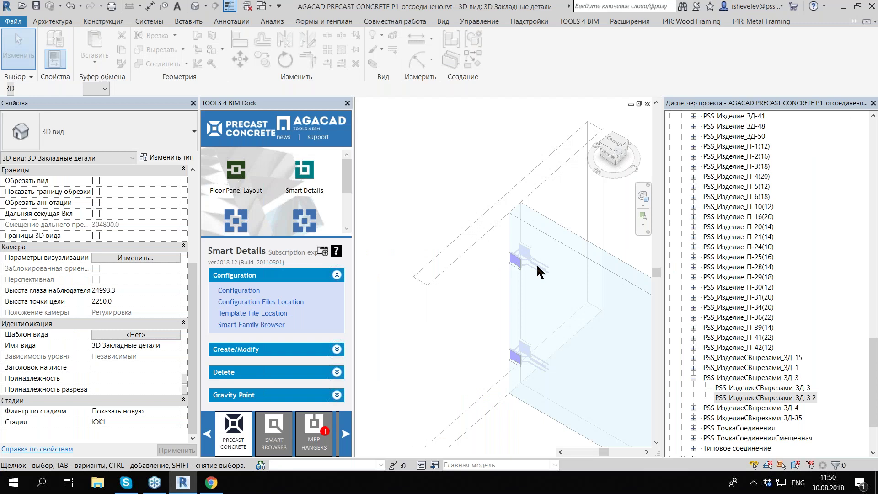
Step: Select a T-junction wall panel, checking it from top and isometric views
scroll(537, 272, "down", 5)
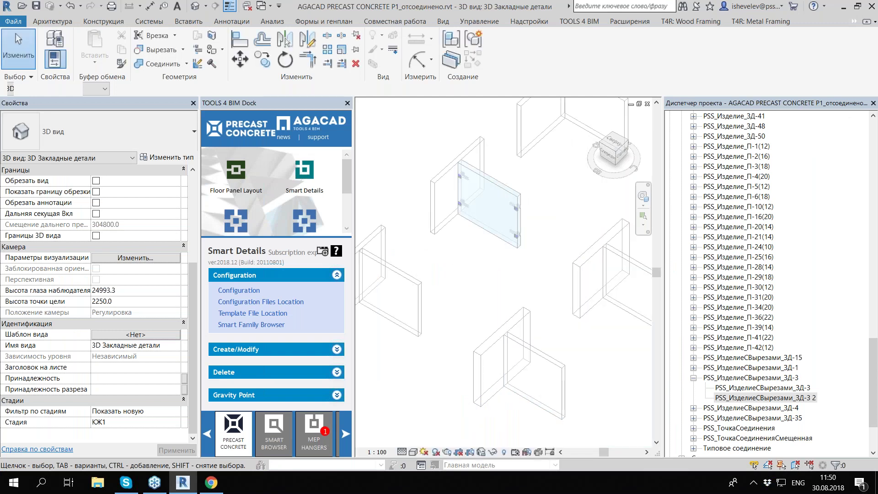
middle_click_drag(474, 165, 526, 189, "shift")
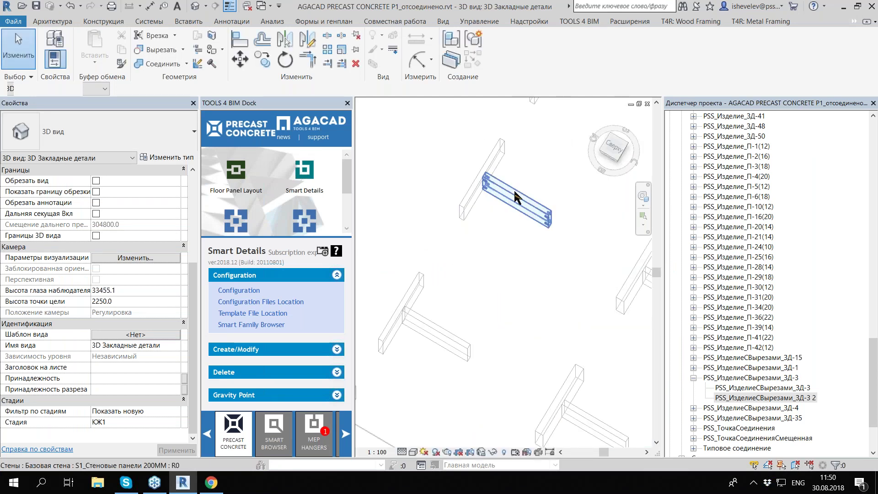
left_click(516, 198)
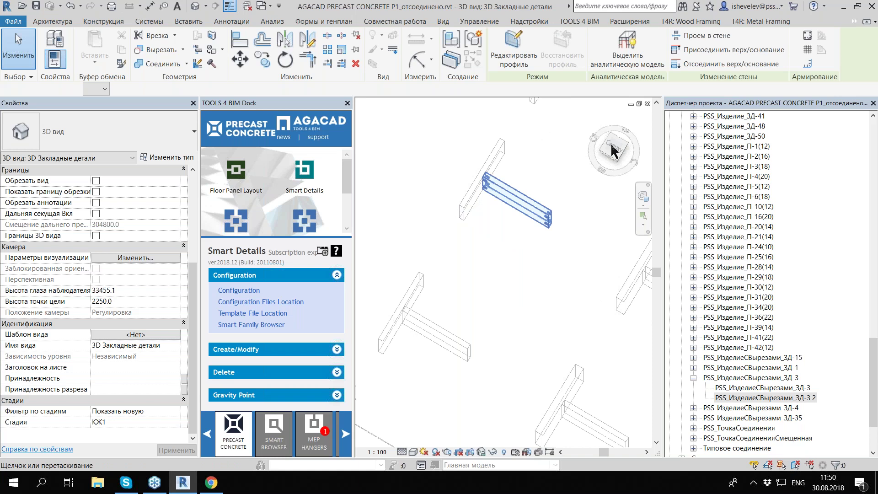
left_click(612, 149)
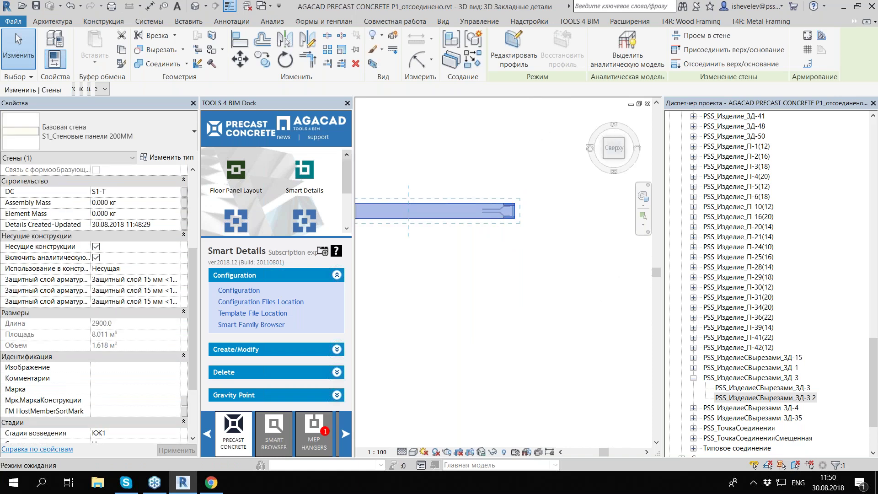
left_click(524, 297)
mouse_move(514, 294)
middle_mouse_down("shift")
mouse_move(441, 295)
mouse_move(291, 364)
middle_mouse_up("shift")
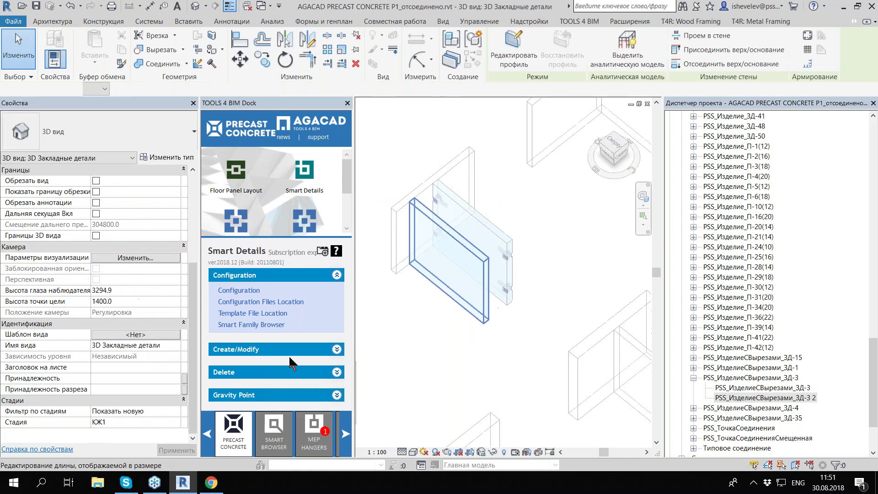
Step: Run Auto Insert on the selected panel and dismiss the nothing-to-insert message
left_click(290, 370)
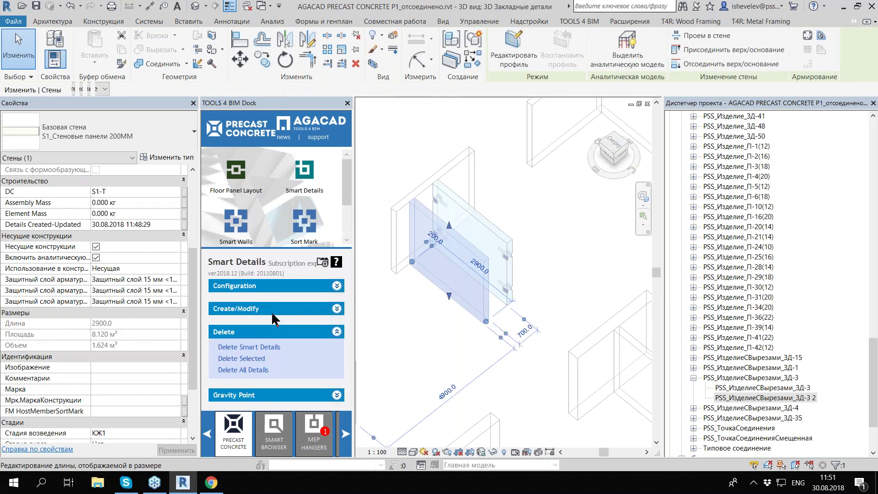
left_click(272, 313)
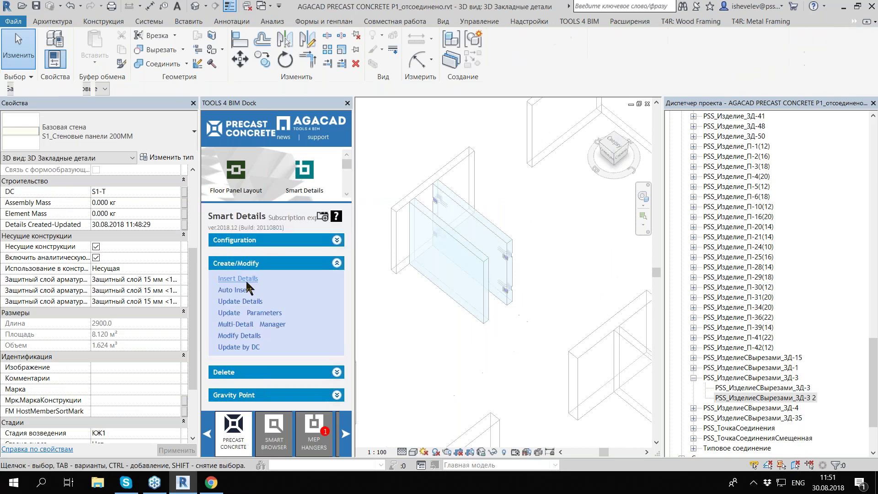
left_click(247, 281)
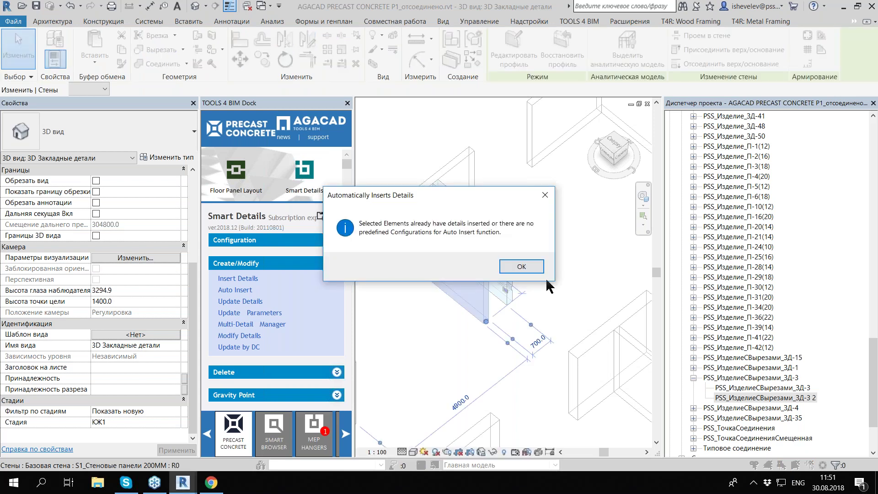
left_click(522, 267)
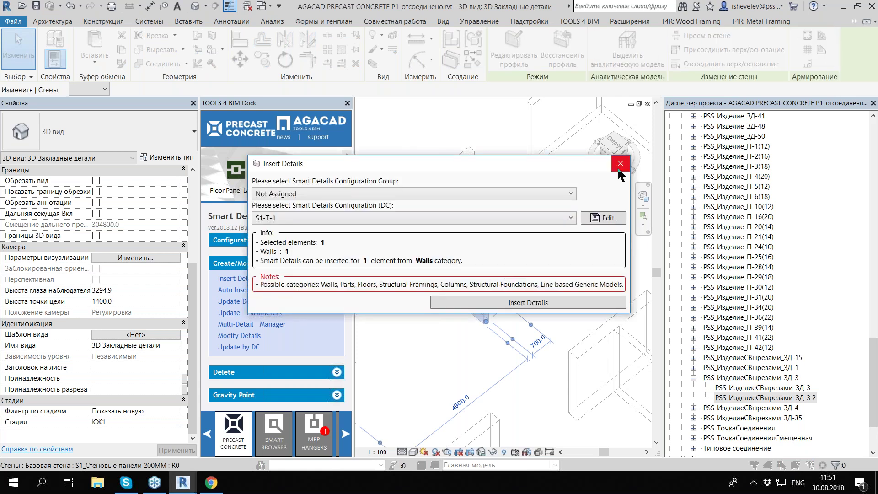
Step: Insert S1-T-1 details into the 3000 T-junction panel and orbit to inspect the plates
left_click(446, 215)
left_click(528, 303)
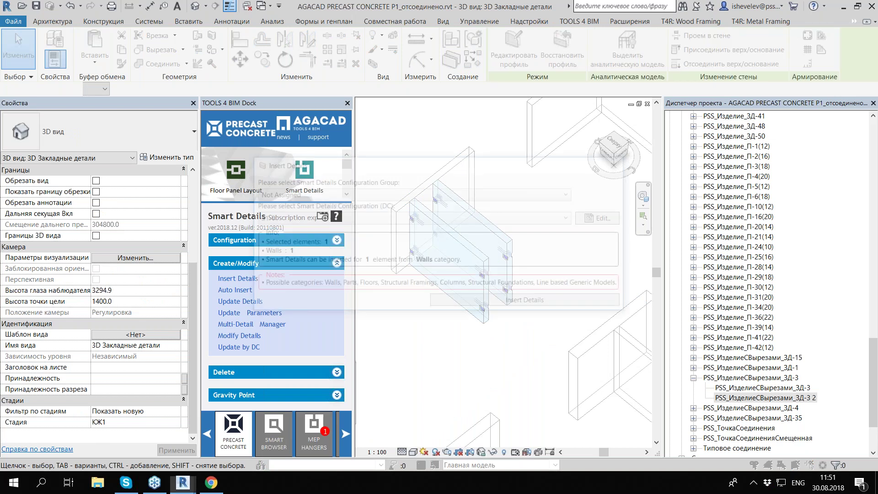
left_click(515, 301)
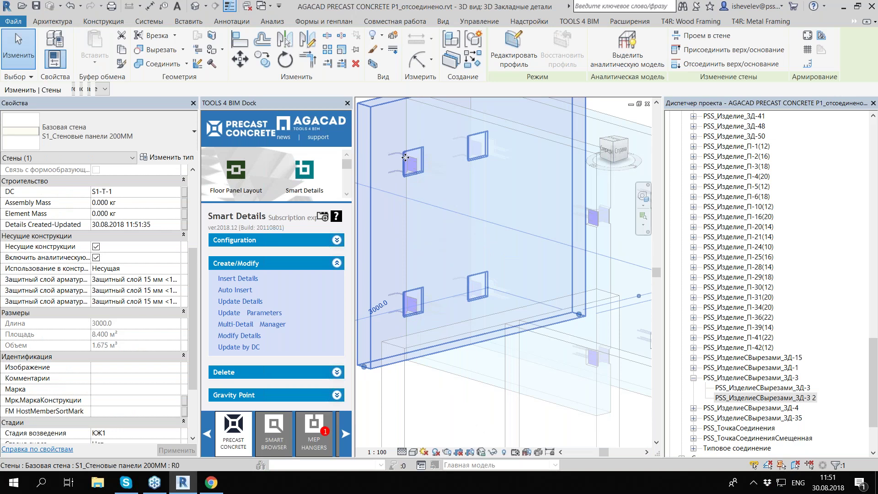
scroll(406, 157, "up", 5)
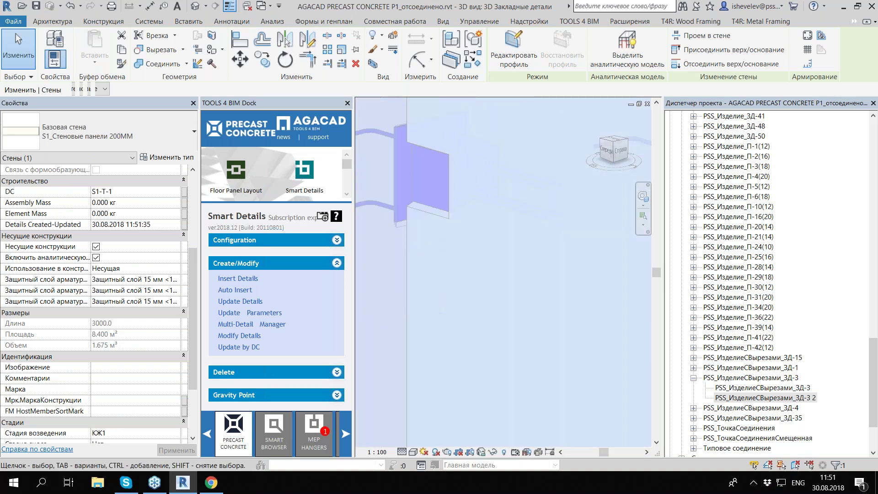
scroll(489, 160, "down", 3)
scroll(489, 160, "down", 3)
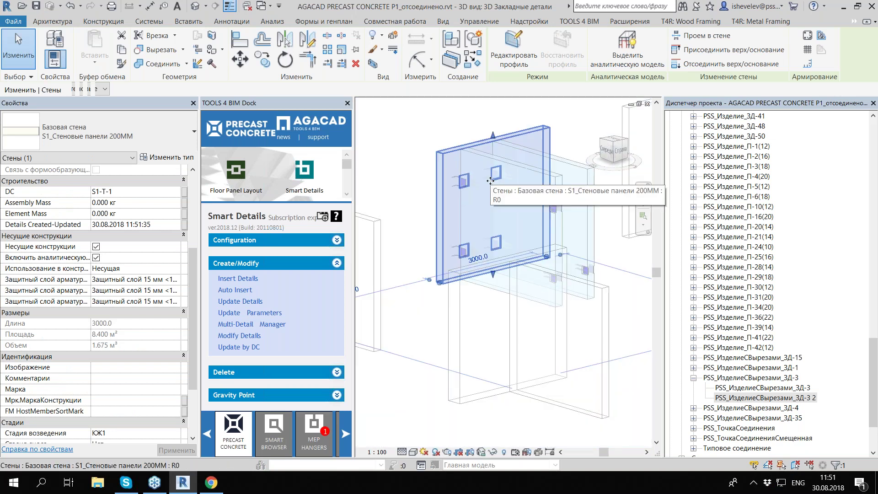
mouse_move(490, 180)
middle_mouse_down("shift")
mouse_move(333, 266)
mouse_move(605, 282)
mouse_move(468, 298)
middle_mouse_up("shift")
Step: Move the abutting wall panel 900 mm along the crossing panel
key("Escape")
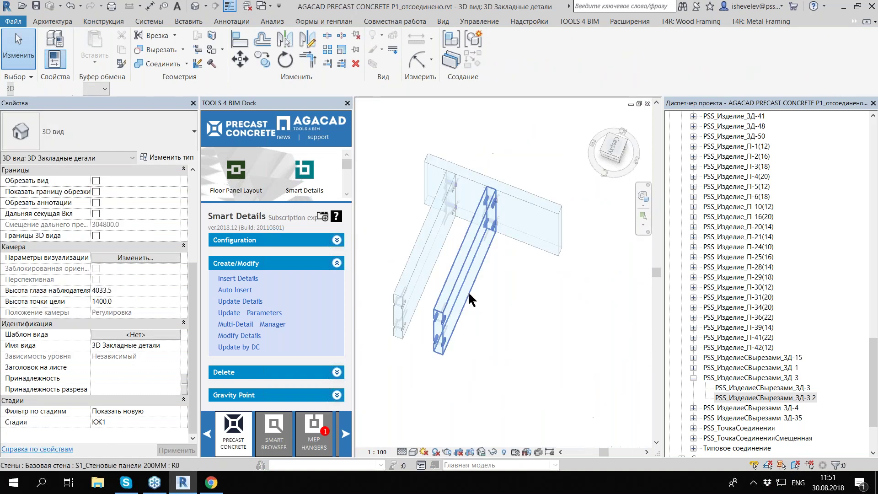
left_click(469, 297)
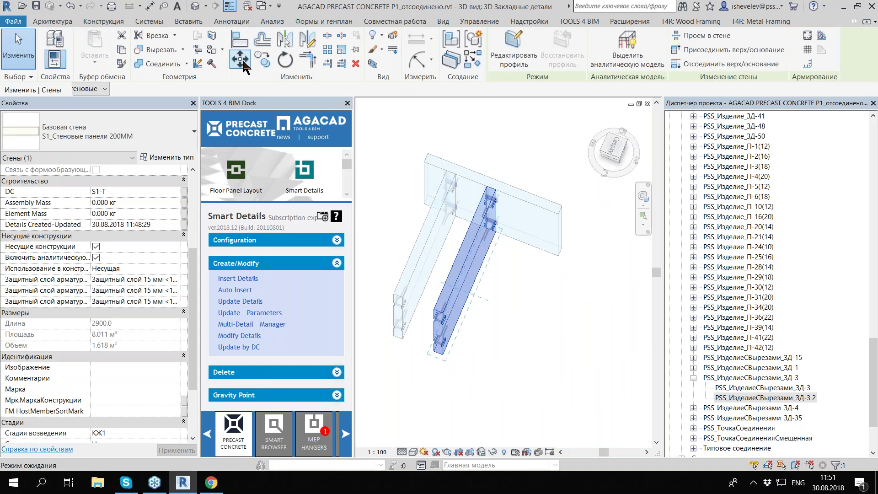
left_click(241, 59)
left_click(466, 286)
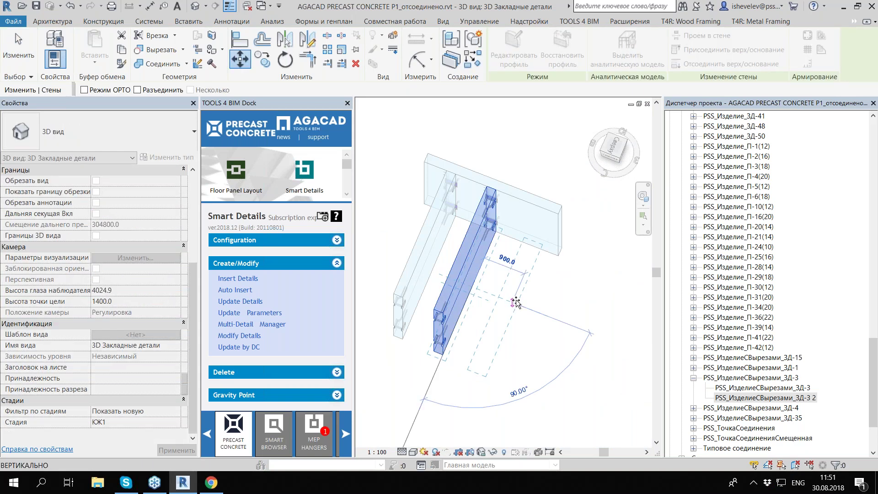
left_click(515, 302)
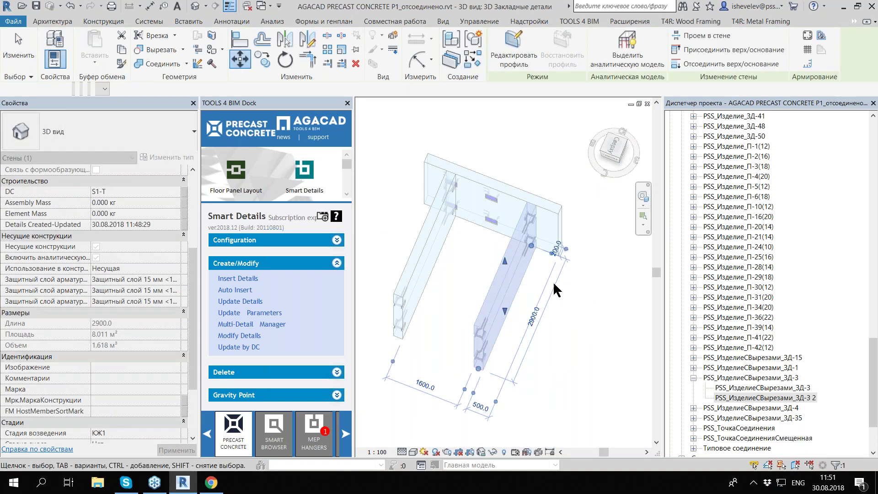
Step: Select the 3000 crossing panel and orbit to inspect its regenerated S1-T-1 embedded plates
left_click(553, 281)
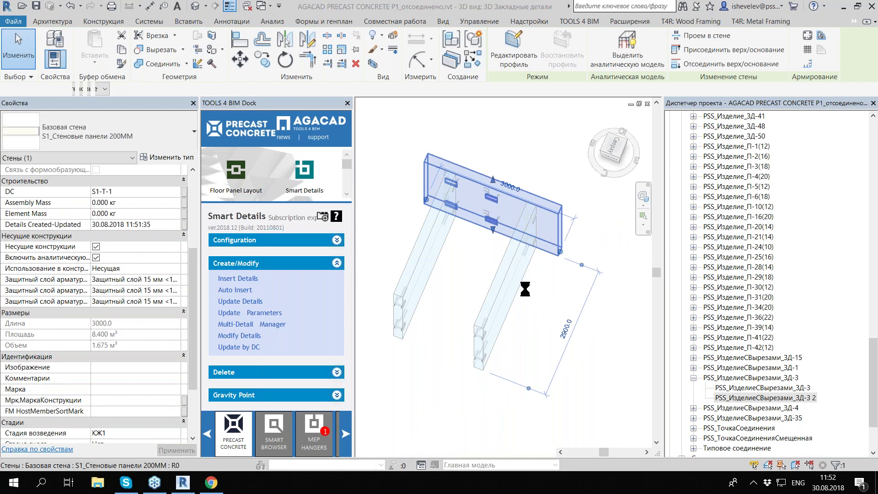
scroll(534, 212, "up", 2)
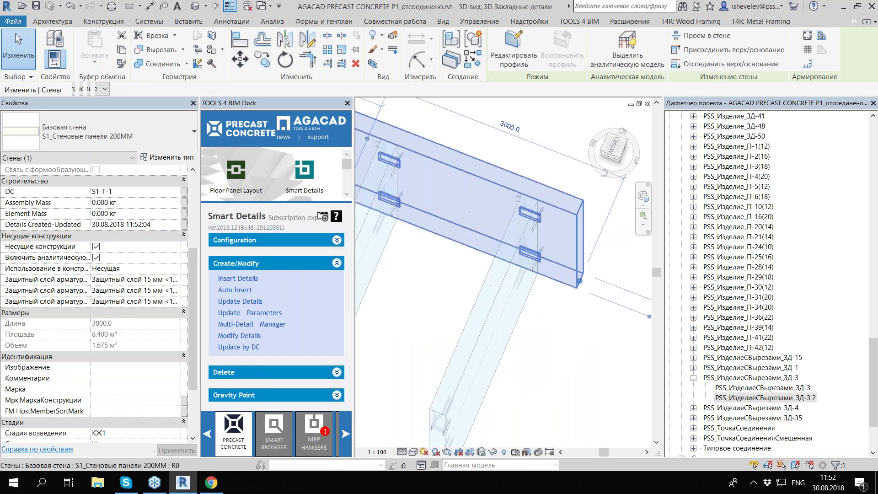
middle_click_drag(476, 238, 517, 241, "shift")
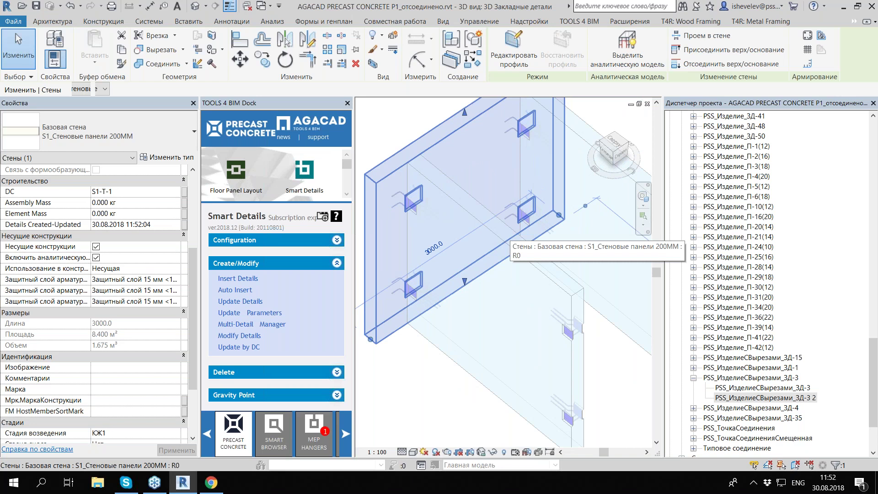
scroll(517, 249, "down", 3)
scroll(518, 249, "down", 3)
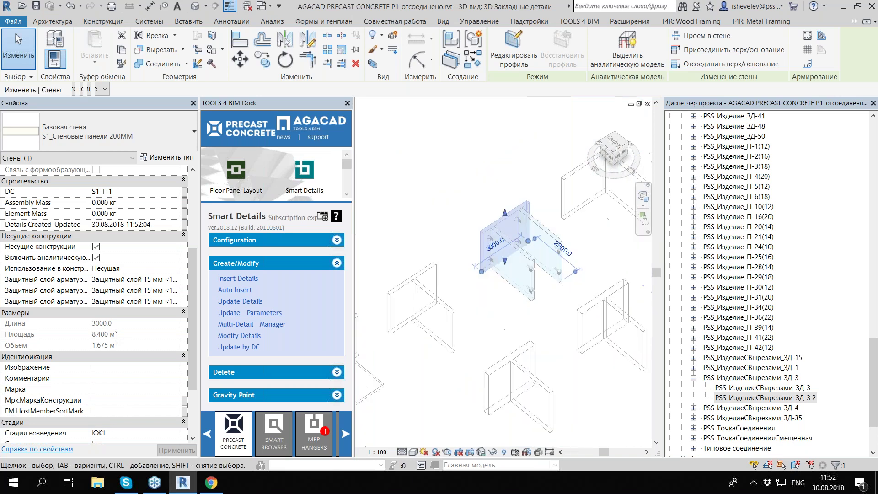
scroll(517, 224, "up", 3)
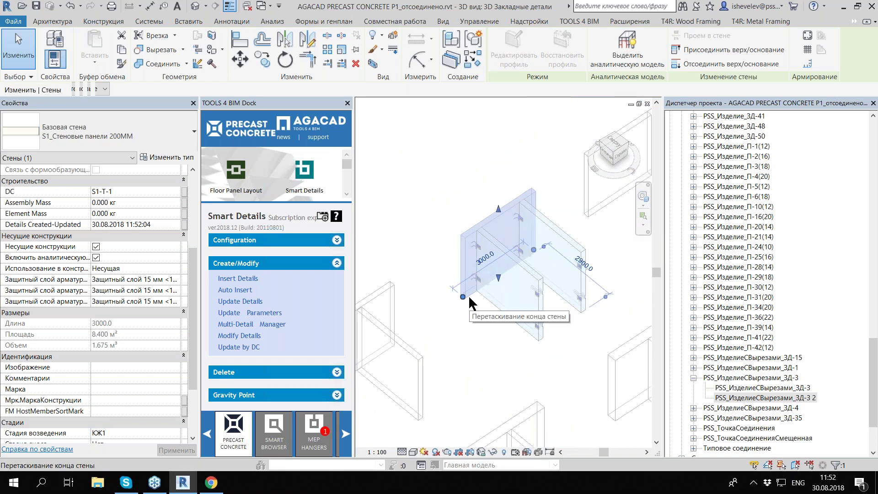
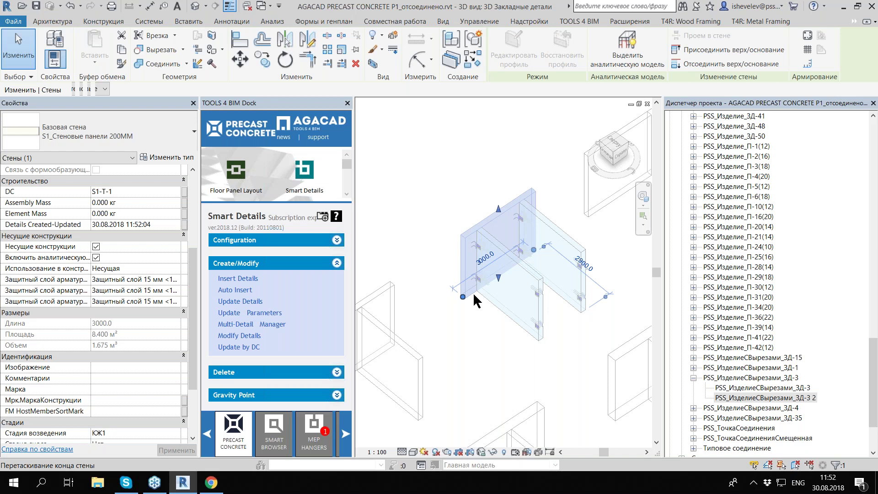
Step: Orbit, pan and zoom the view to bring the floor slab beneath the wall panel into view
left_click(494, 275)
mouse_move(493, 275)
middle_mouse_down("shift")
mouse_move(513, 254)
mouse_move(501, 265)
middle_mouse_up("shift")
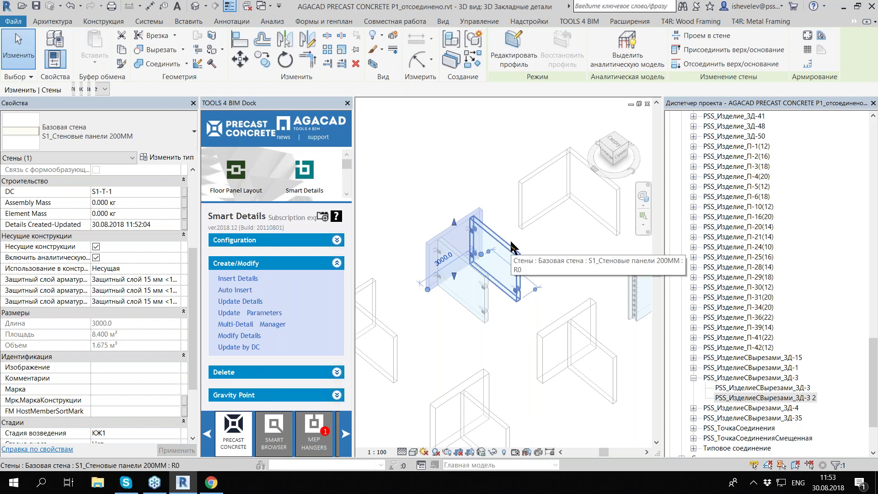
left_click(499, 217)
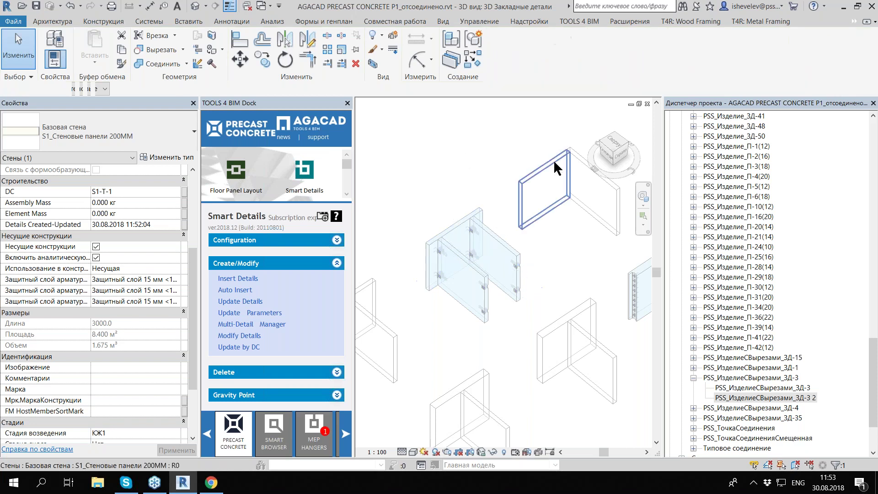
middle_click_drag(555, 169, 515, 196)
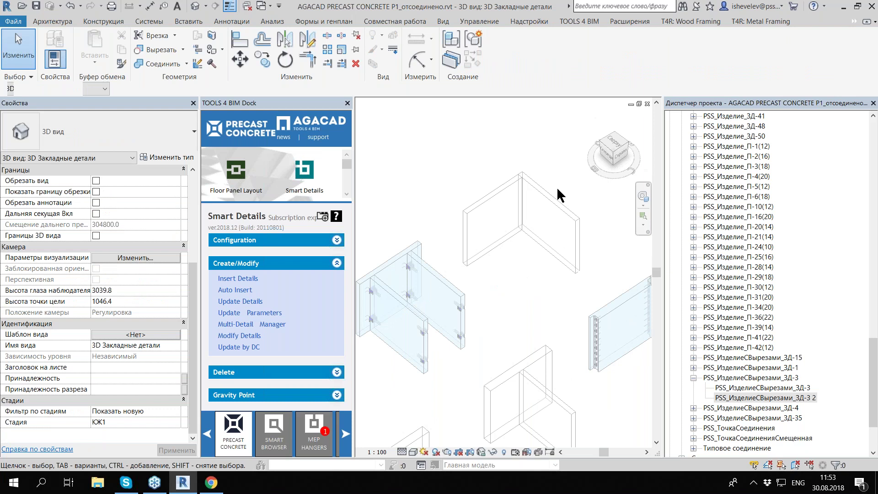
scroll(536, 178, "up", 5)
scroll(500, 166, "up", 2)
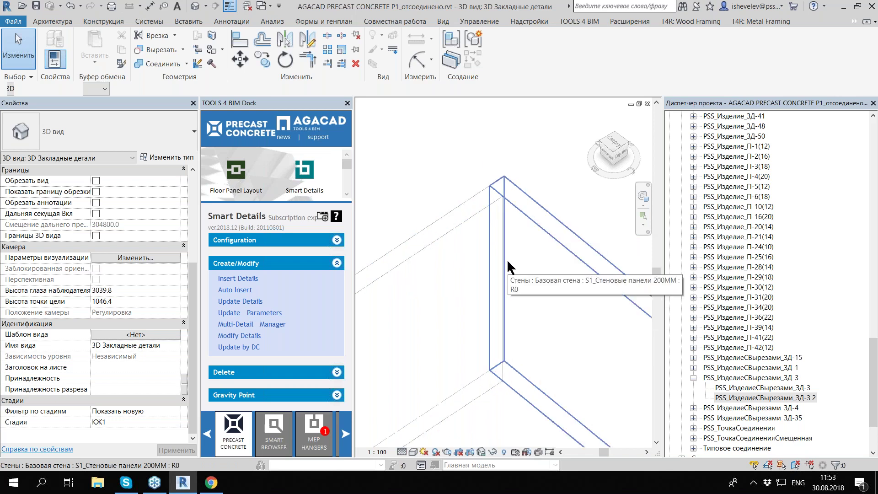
scroll(507, 260, "down", 2)
scroll(507, 259, "down", 3)
scroll(507, 263, "down", 2)
scroll(506, 263, "down", 1)
scroll(507, 263, "down", 2)
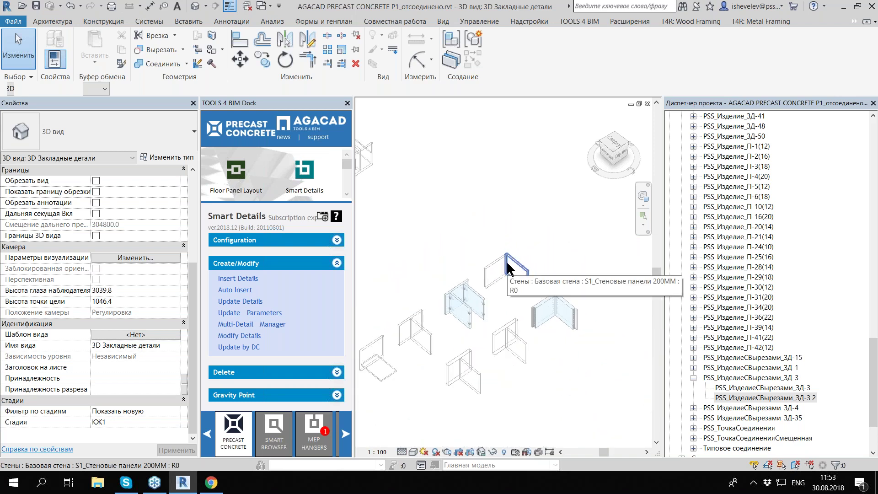
scroll(465, 336, "up", 2)
scroll(466, 336, "up", 2)
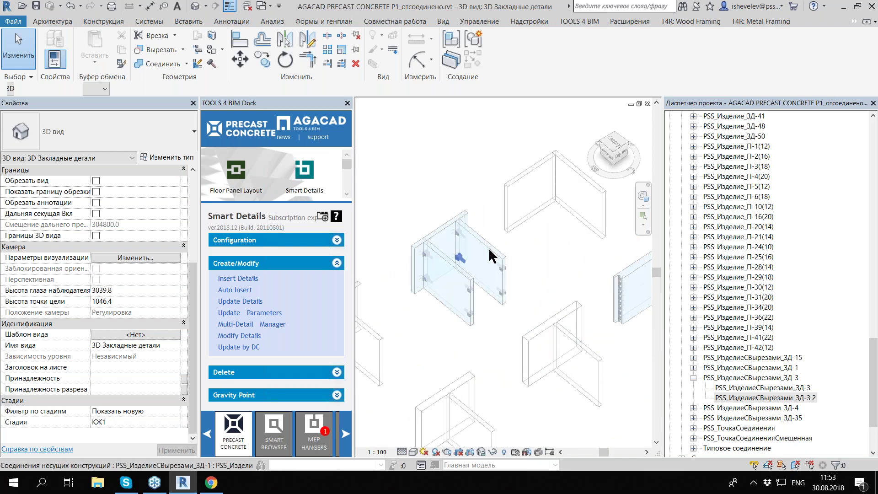
scroll(491, 254, "down", 1)
scroll(508, 242, "up", 3)
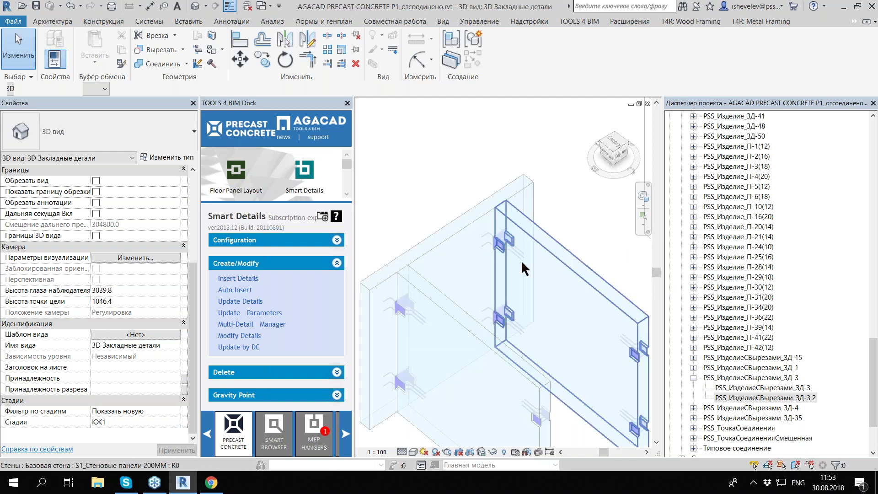
scroll(558, 222, "down", 5)
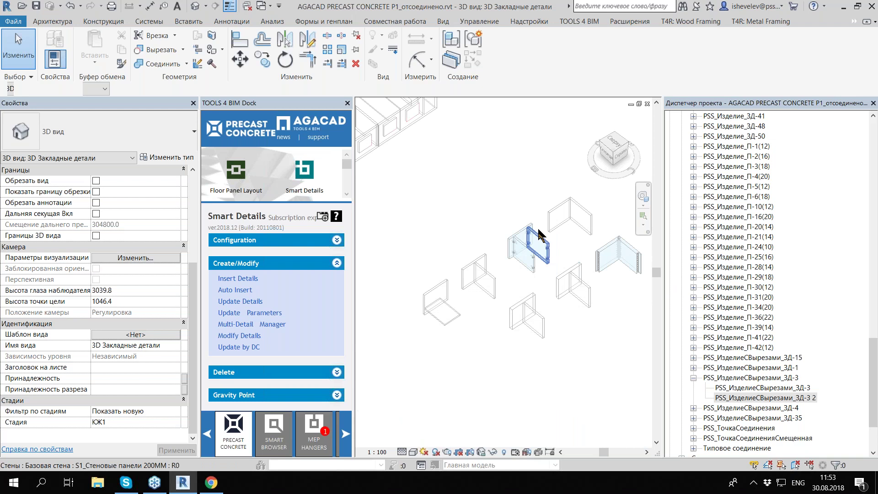
middle_click_drag(540, 234, 562, 223)
scroll(457, 320, "up", 2)
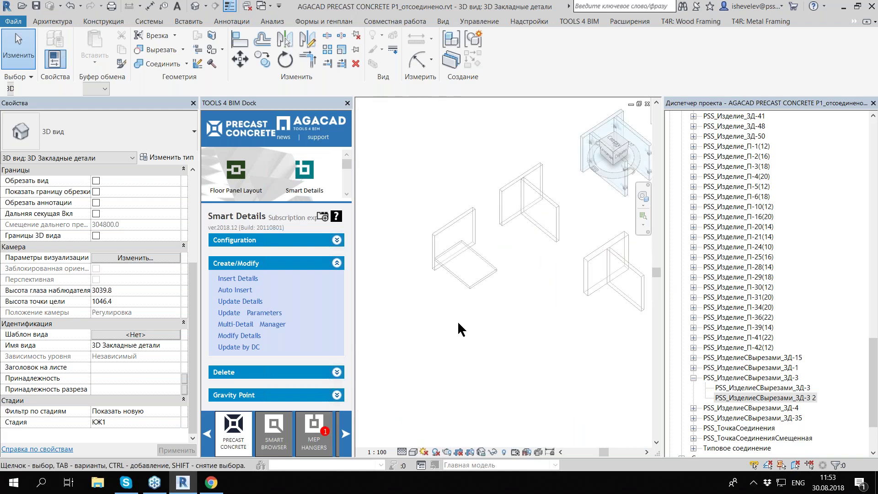
scroll(471, 124, "up", 5)
scroll(447, 294, "down", 4)
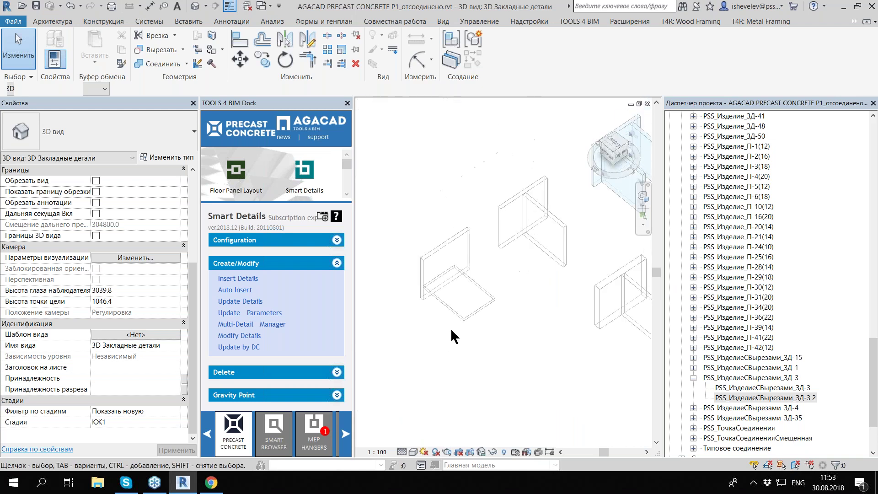
Step: Insert Smart Details on the floor slab and close the insertion report
left_click(387, 297)
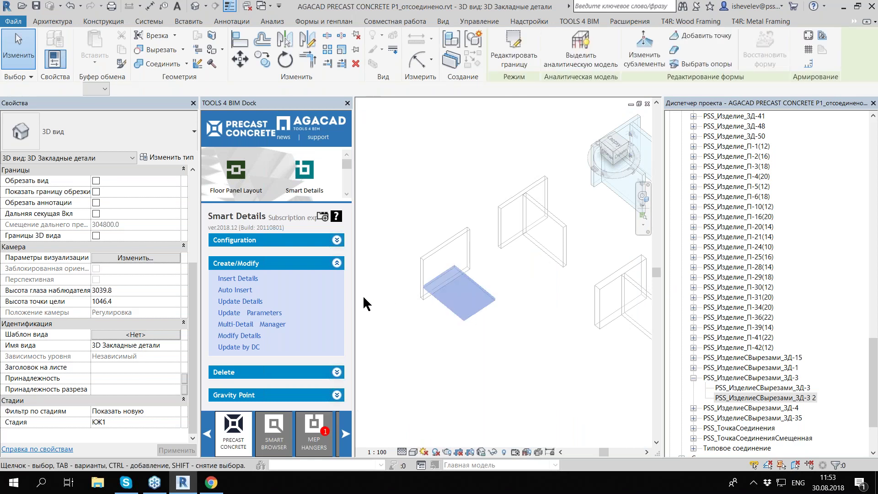
scroll(416, 277, "up", 2)
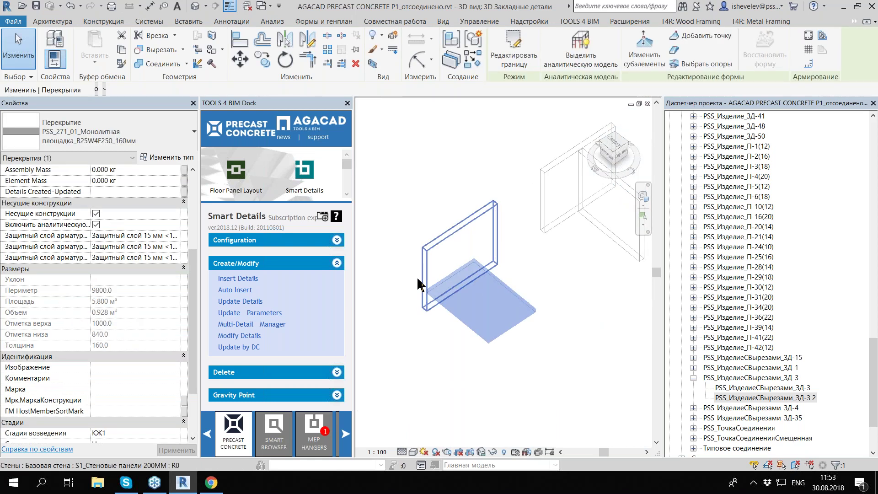
left_click(249, 279)
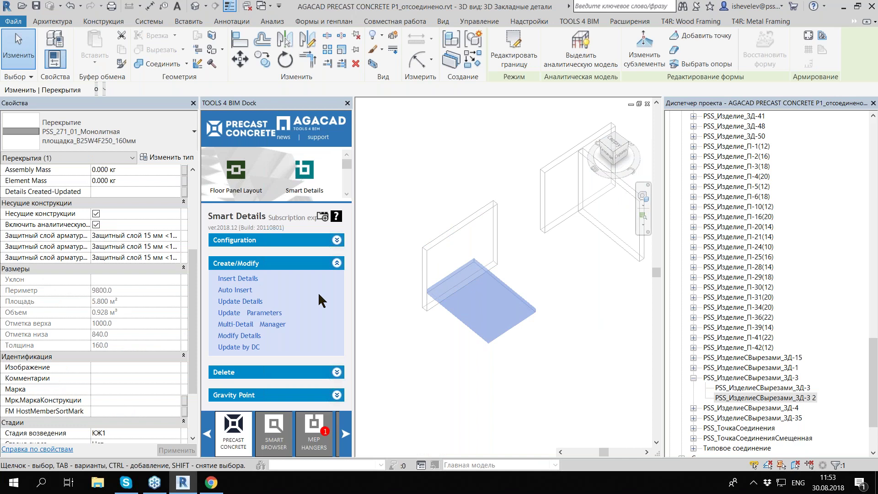
left_click(516, 301)
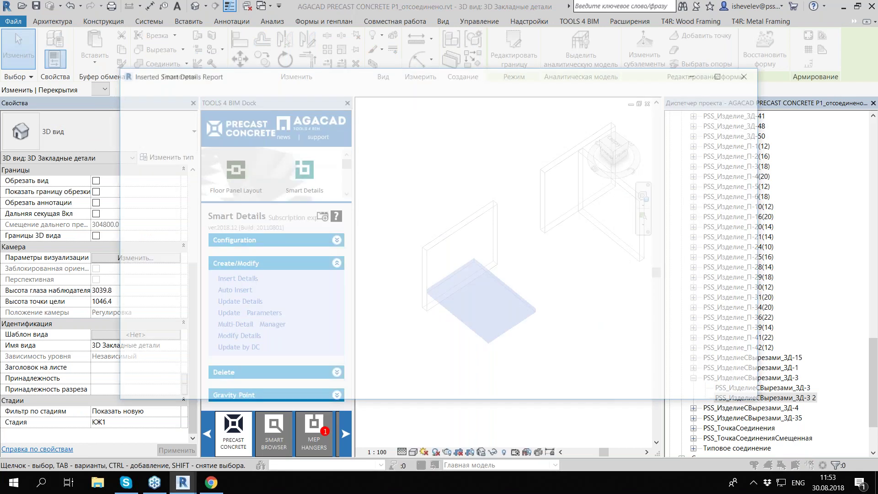
left_click(643, 392)
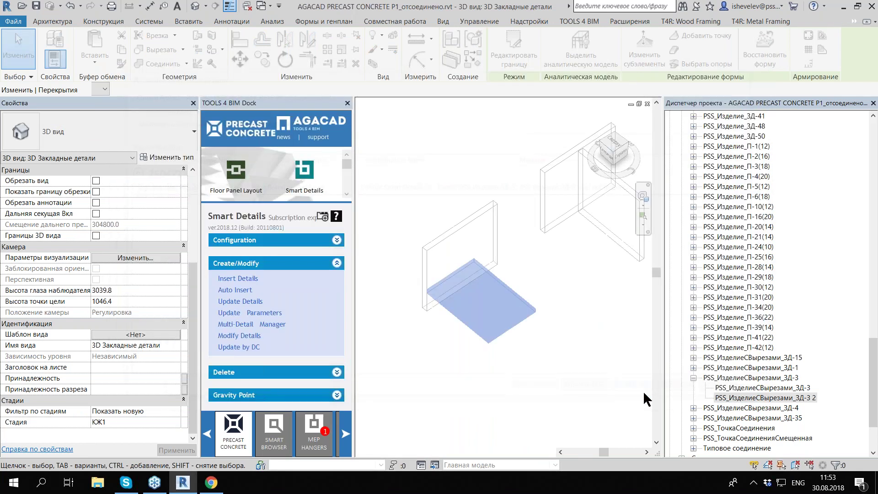
Step: Reselect the floor slab and bring up detail insertion for it again
left_click(388, 280)
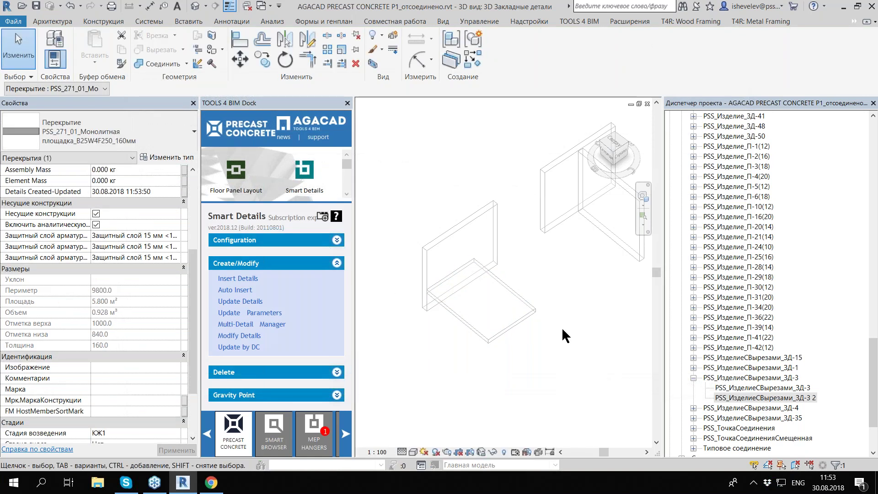
key("Escape")
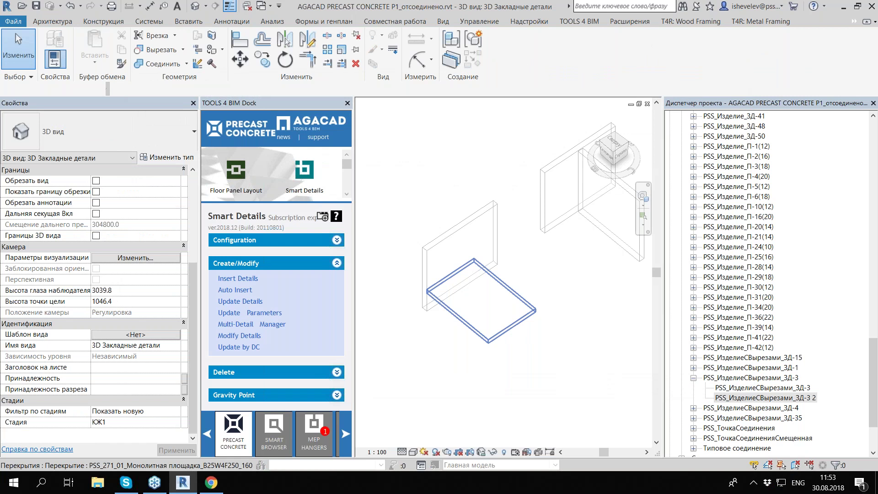
left_click(513, 291)
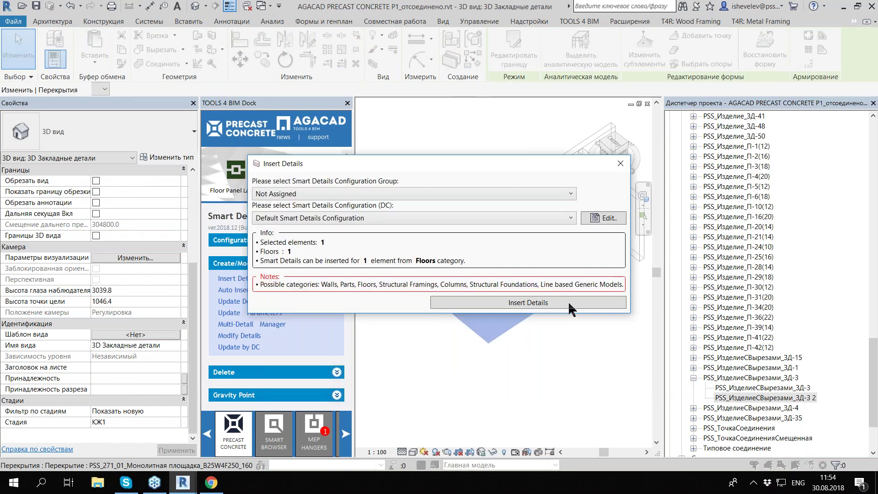
Step: Set the end-face point detail to the Structural Connections family PSS_ТочкаСоединенияСмещенная and save
left_click(568, 301)
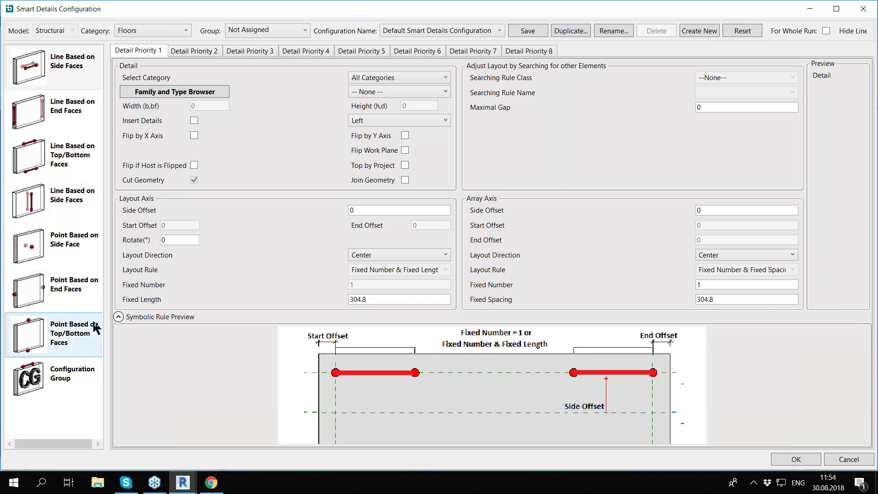
left_click(41, 303)
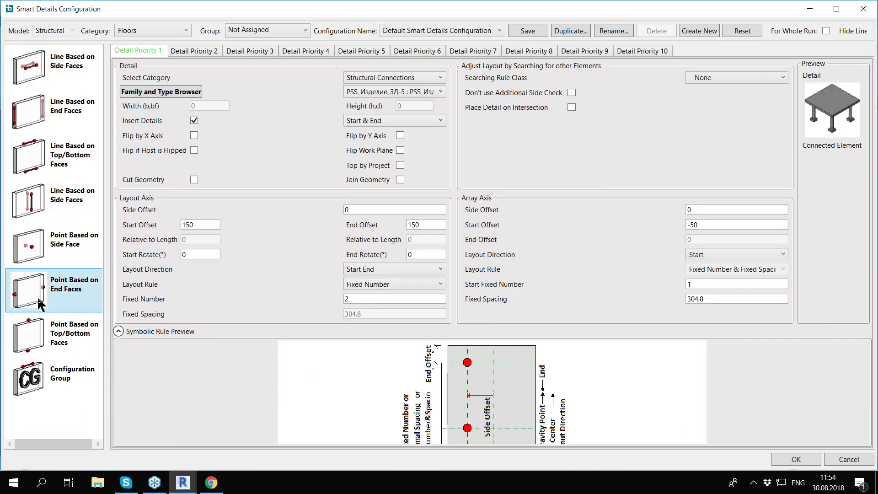
left_click(427, 77)
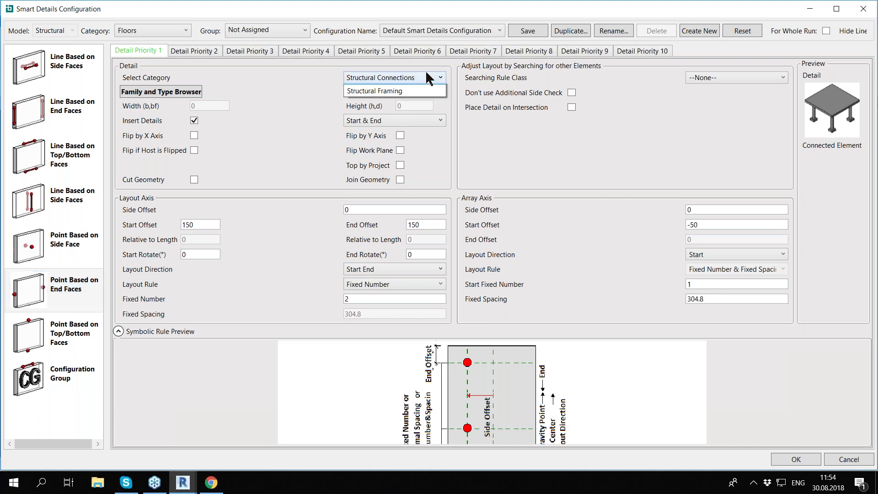
left_click(403, 124)
left_click(426, 94)
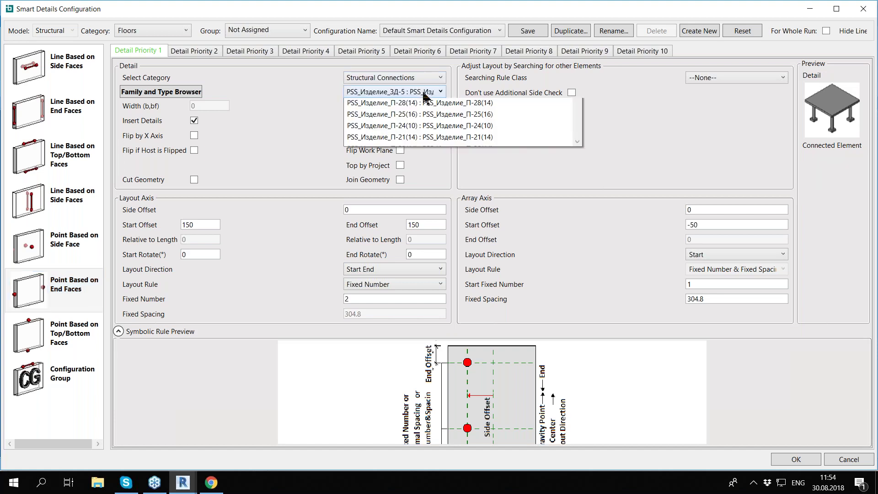
scroll(457, 206, "down", 5)
left_click(441, 243)
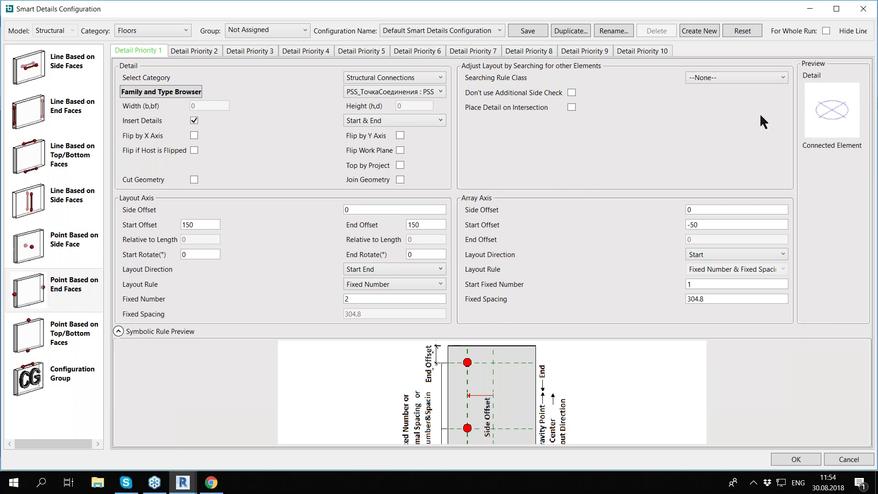
left_click(403, 89)
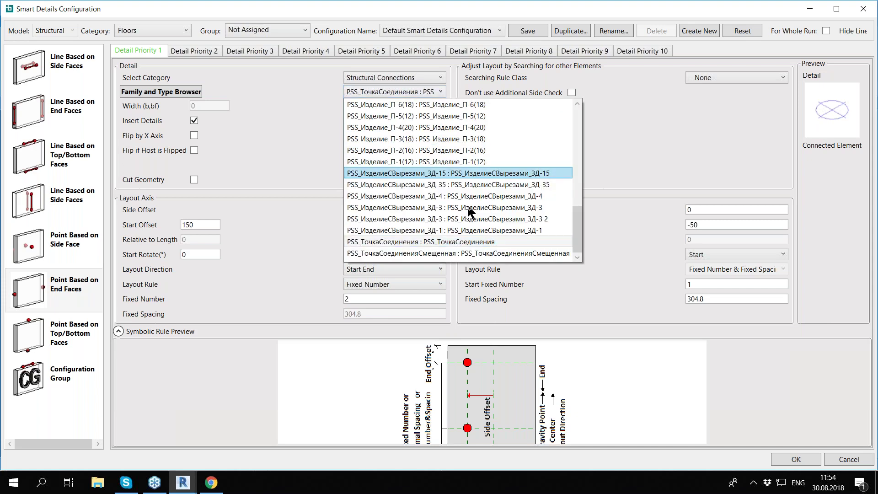
left_click(498, 251)
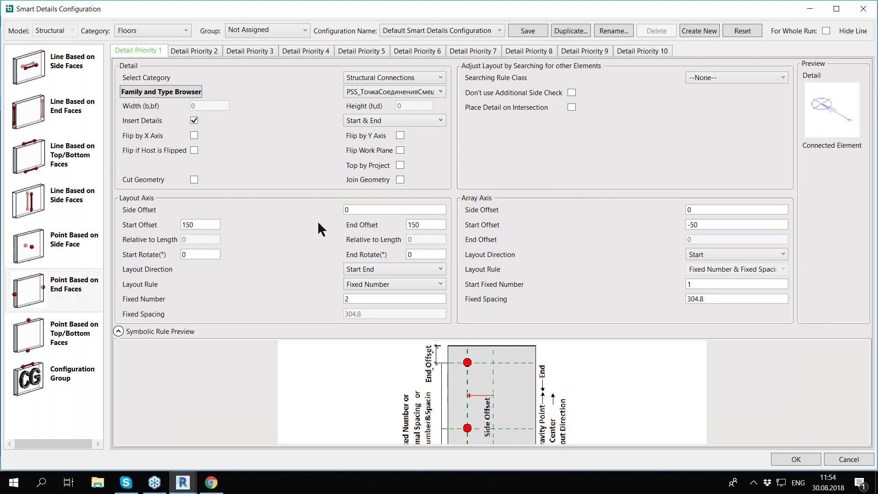
left_click(789, 461)
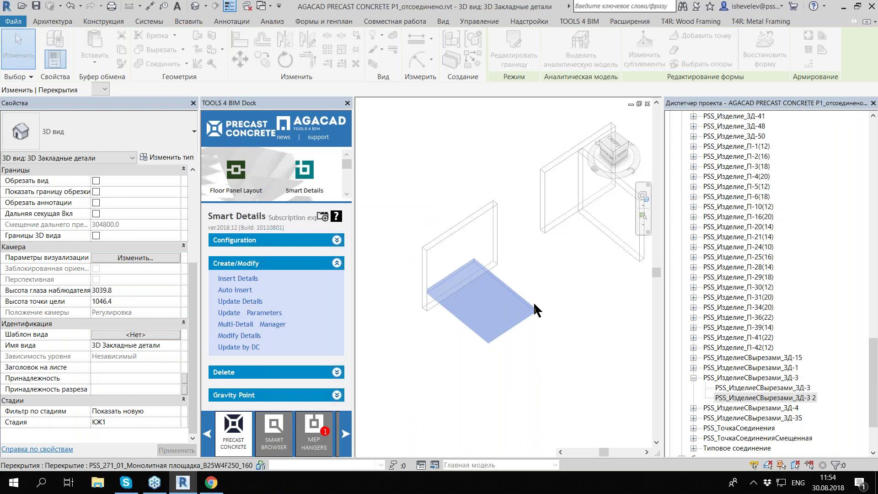
Step: Rerun Smart Details insertion on the slab and accept the report
left_click(519, 307)
left_click(484, 283)
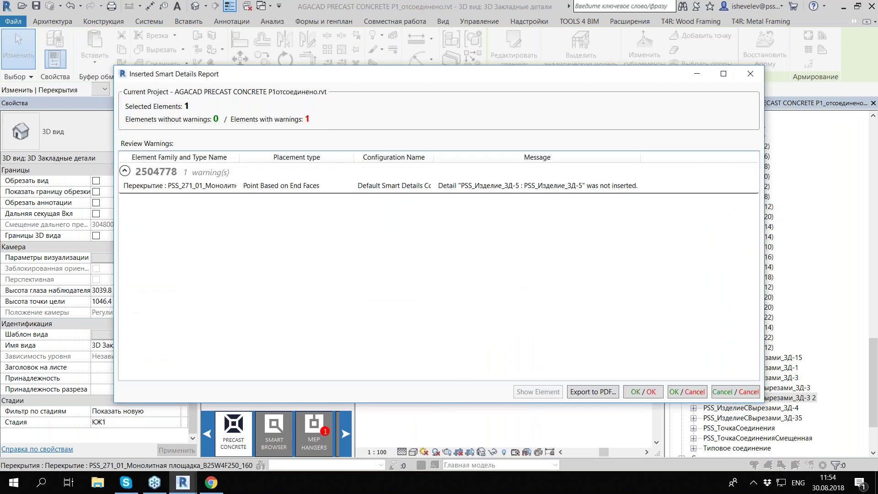
left_click(633, 391)
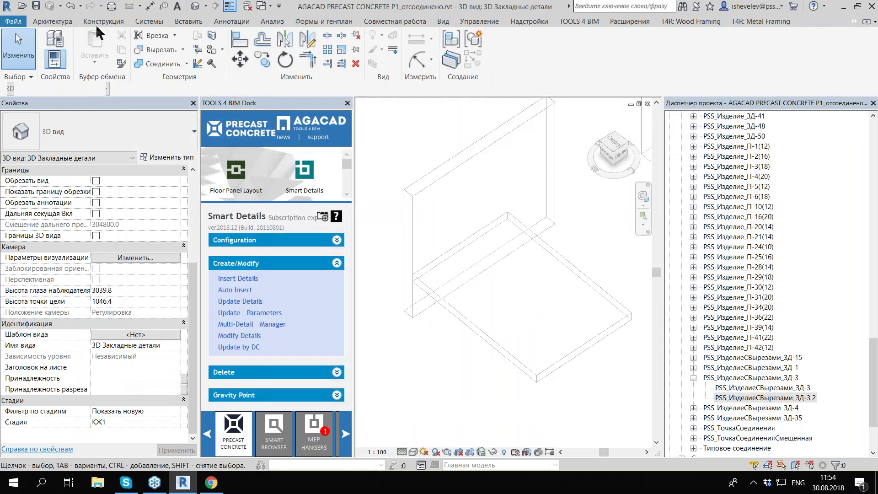
Step: Reopen the Smart Details configuration and save the end-face detail family as PSS_ТочкаСоединенияСмещенная
left_click(481, 302)
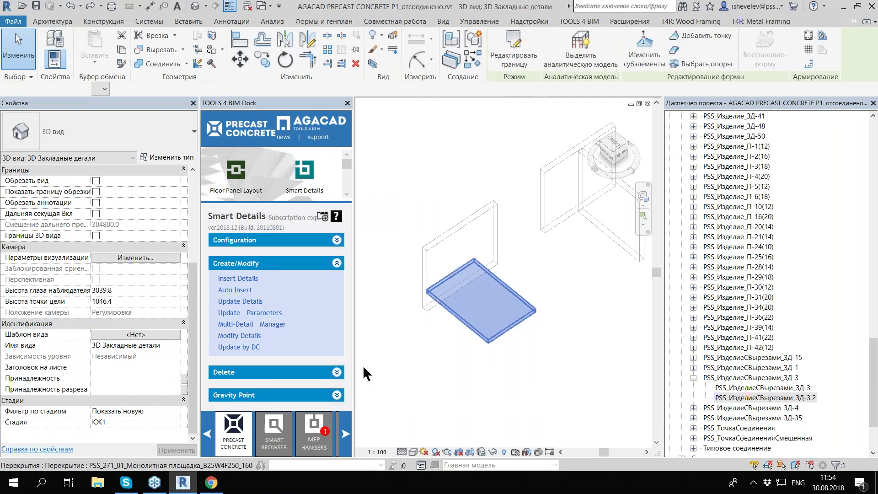
left_click(525, 286)
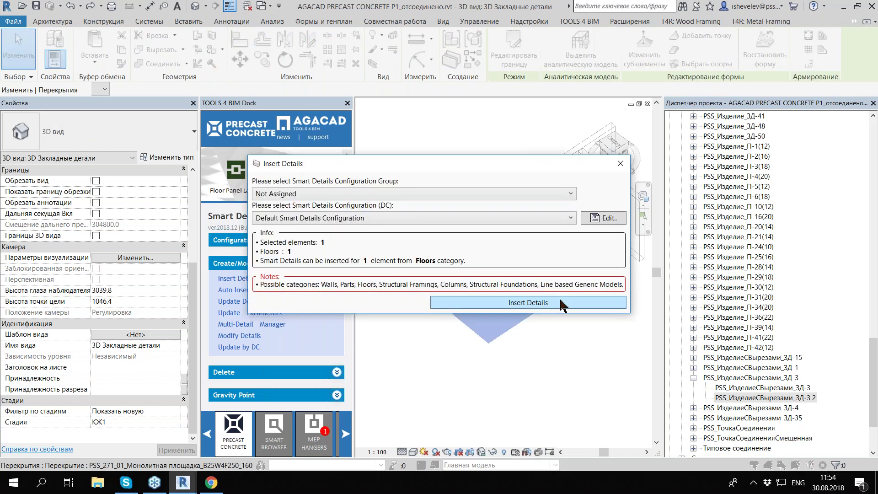
left_click(563, 306)
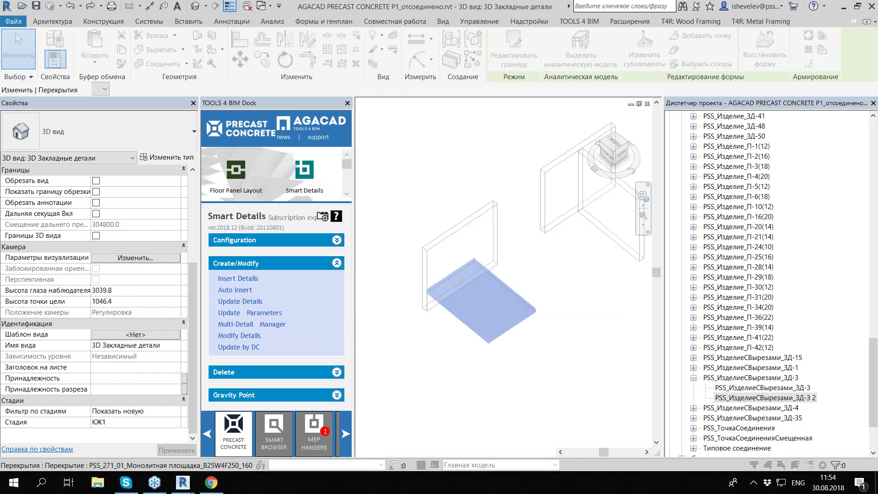
left_click(229, 221)
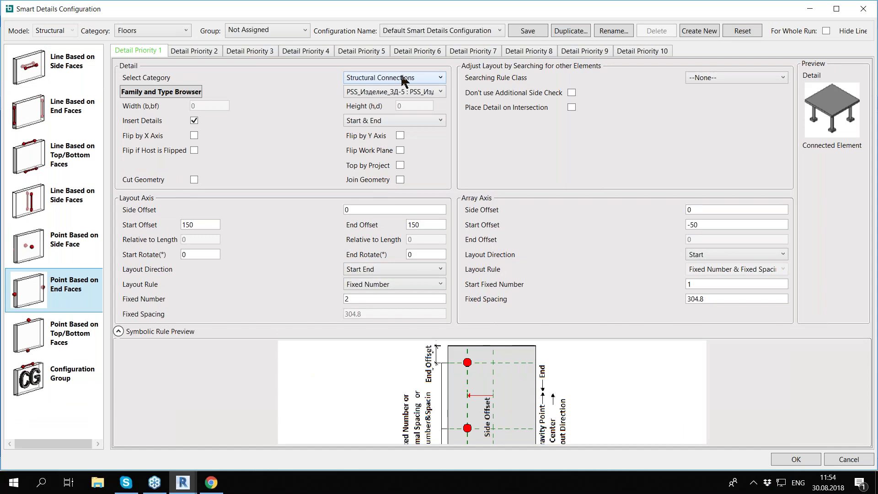
left_click(422, 91)
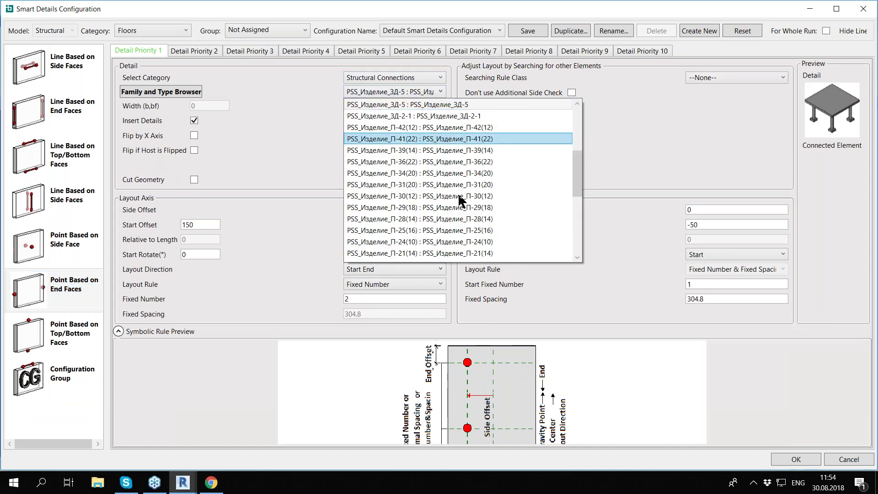
scroll(514, 243, "down", 5)
left_click(507, 251)
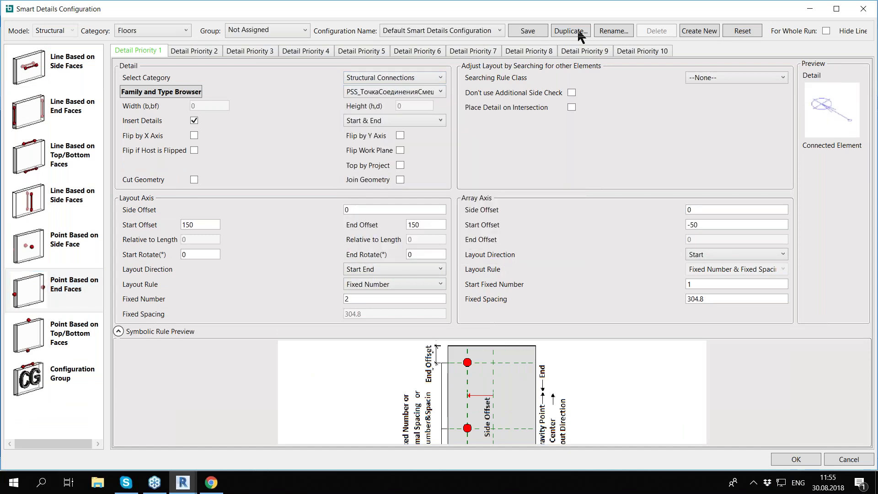
left_click(526, 31)
left_click(796, 459)
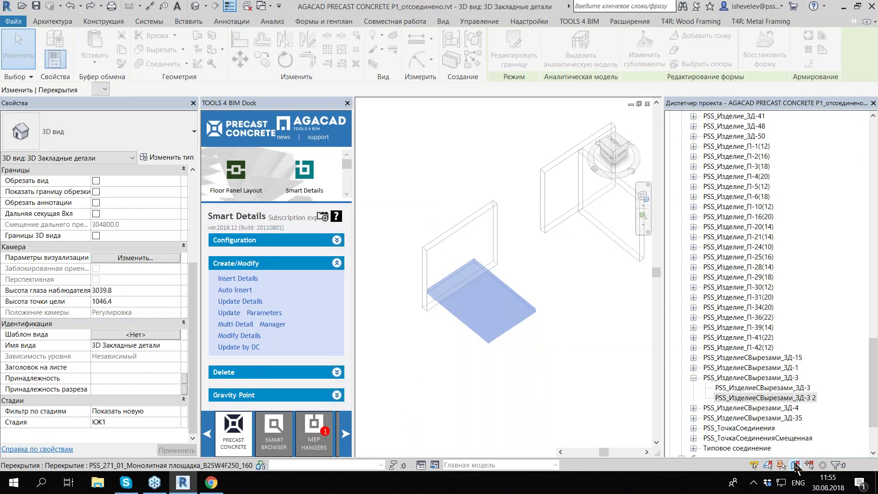
Step: Insert smart details on the slab, dismiss the report, and clear the selection
left_click(502, 302)
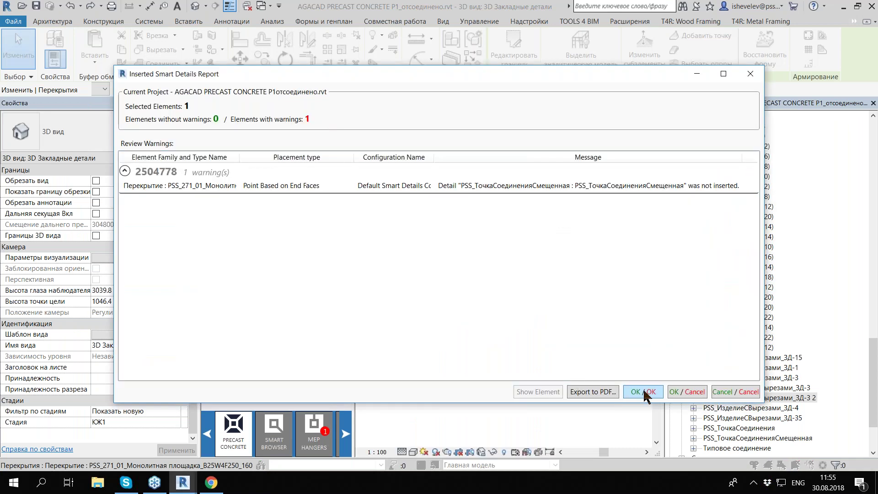
left_click(643, 392)
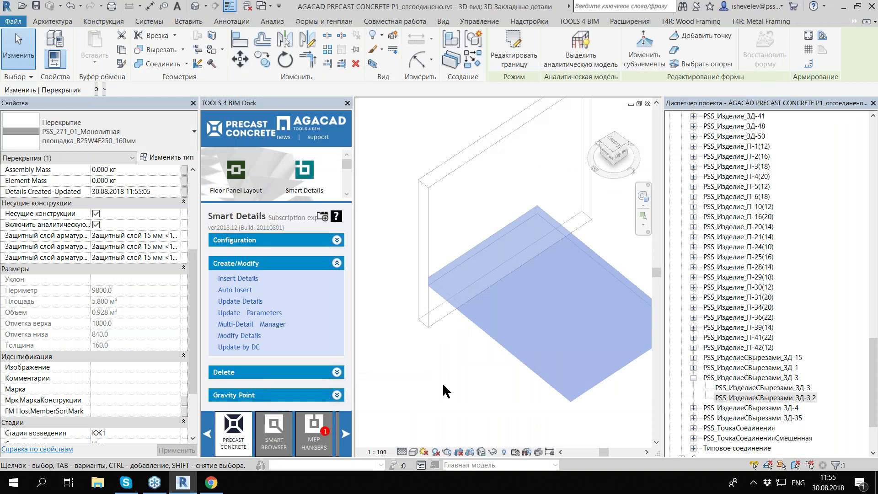
left_click(443, 383)
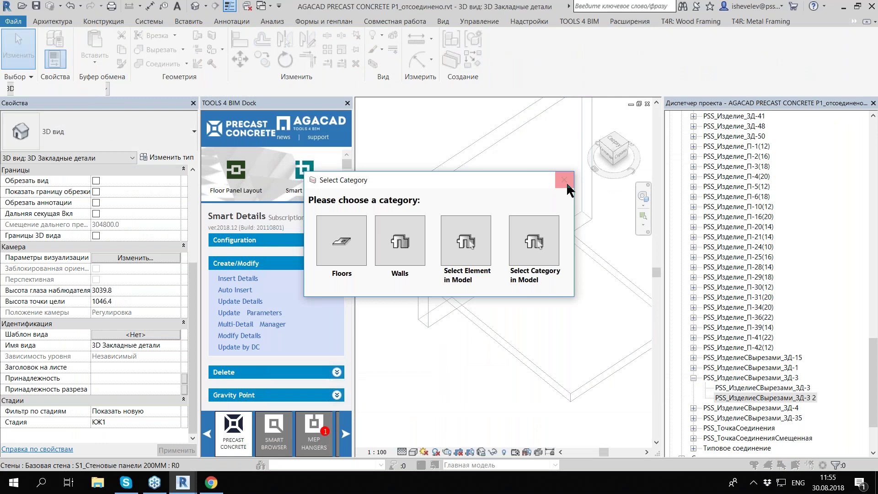
left_click(567, 185)
left_click(257, 278)
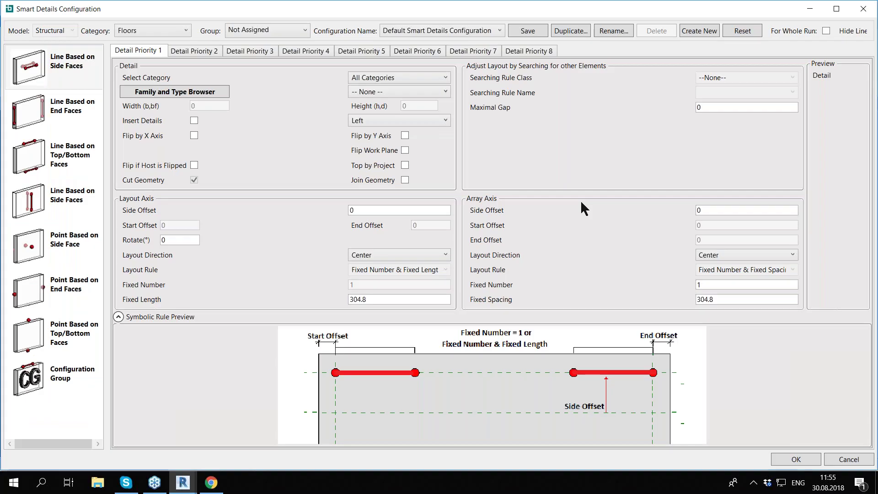
Step: Set the end-face point rule's array layout direction to Center and accept the configuration
left_click(29, 257)
left_click(45, 304)
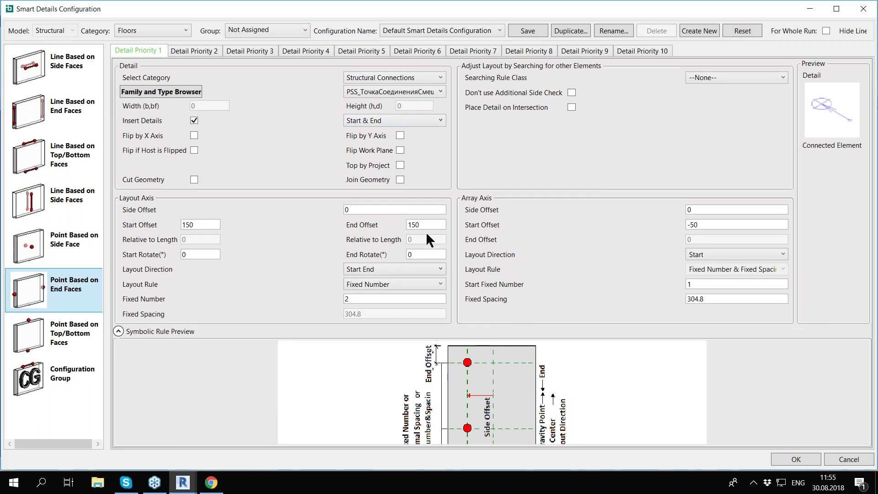
left_click(727, 255)
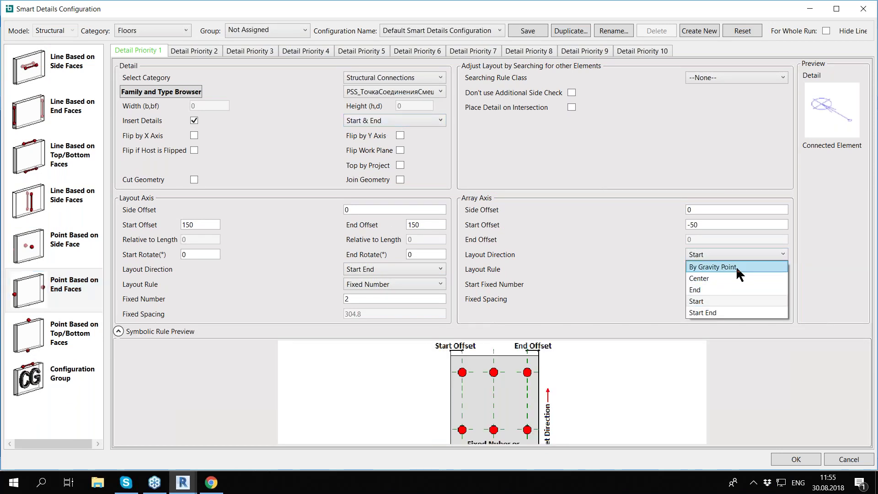
left_click(726, 277)
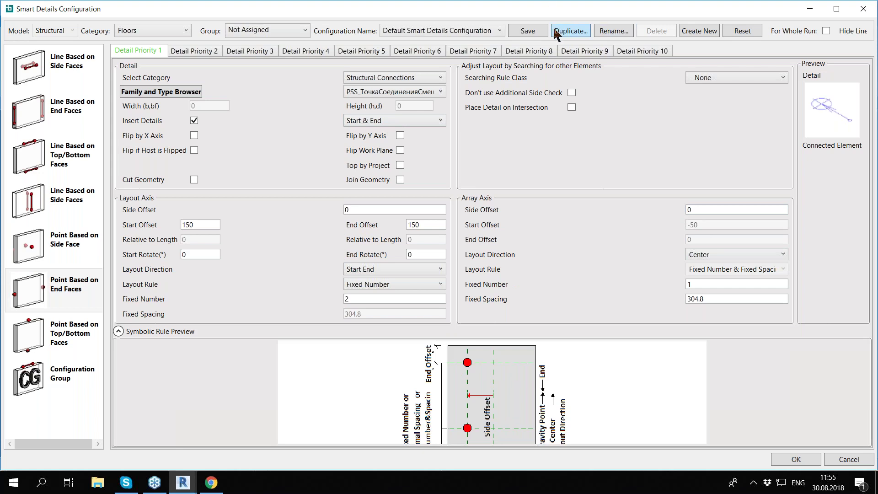
left_click(795, 460)
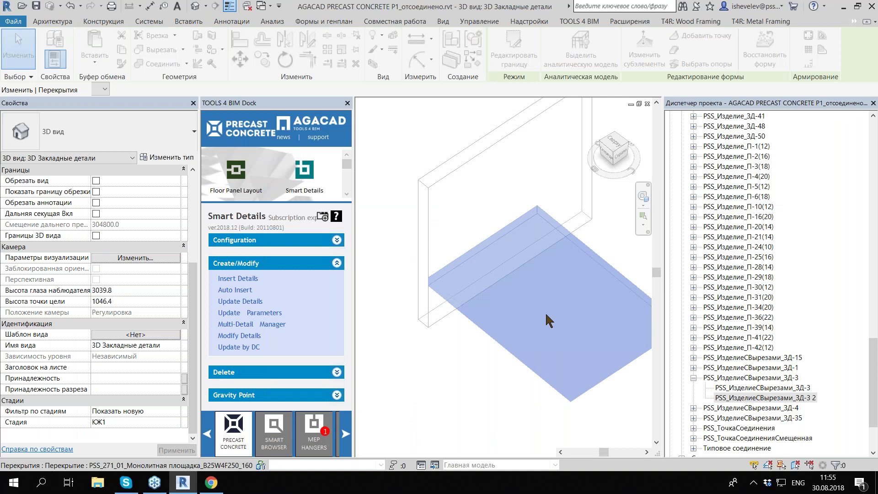
Step: Delete and reinsert the slab's smart details, then zoom in on the connection points along its edge
left_click(468, 275)
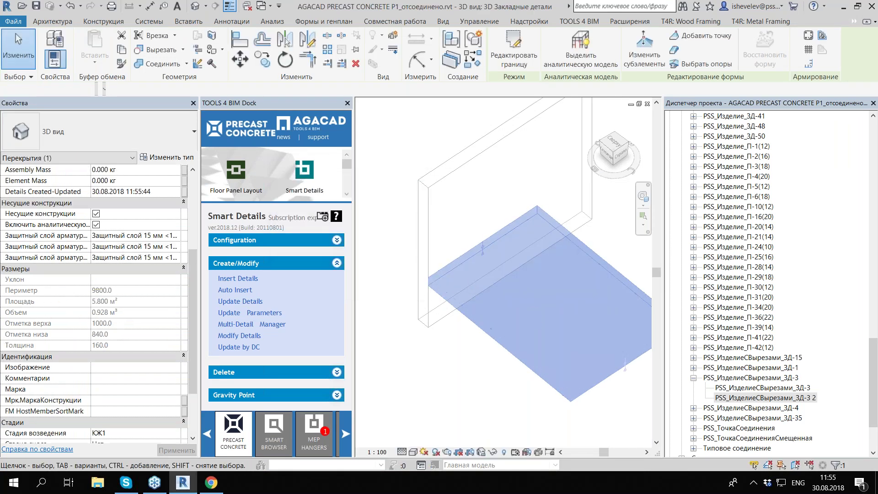
scroll(473, 253, "up", 5)
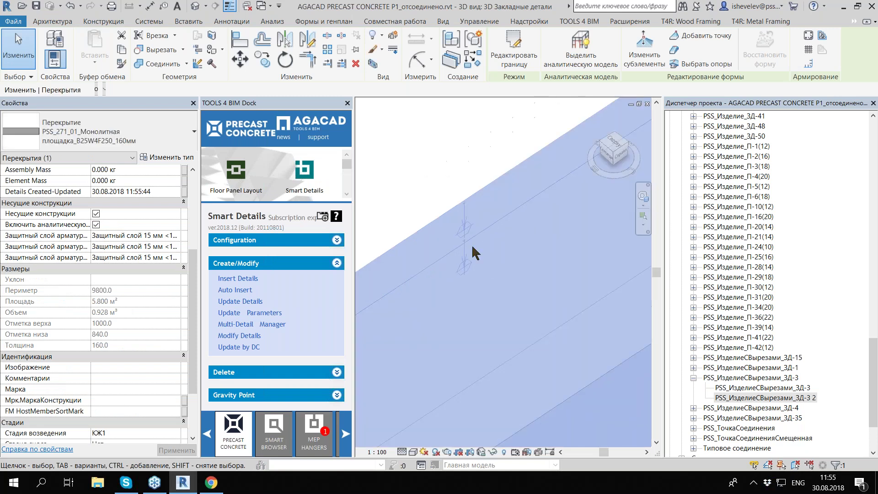
scroll(474, 253, "down", 4)
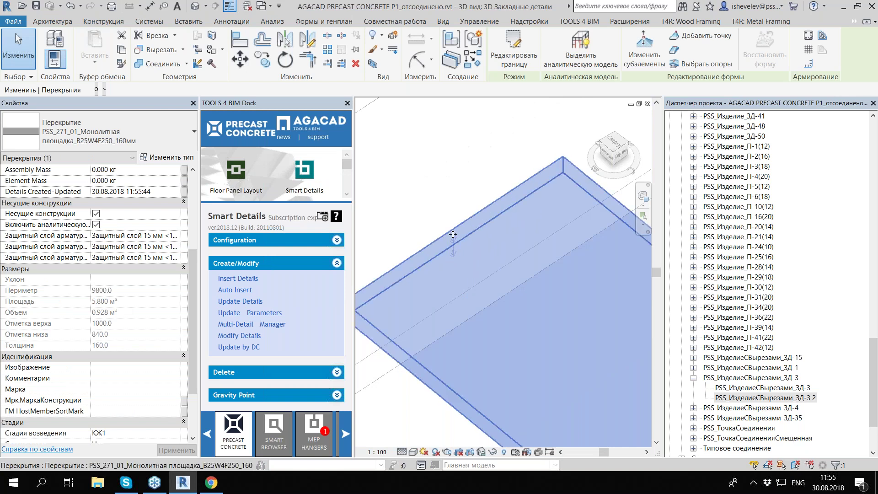
scroll(453, 234, "up", 4)
left_click_drag(456, 208, 451, 270)
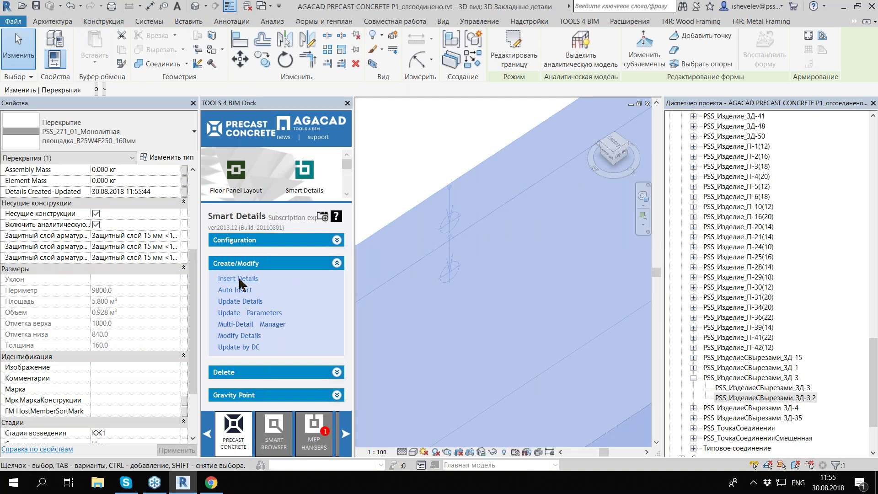
left_click(240, 279)
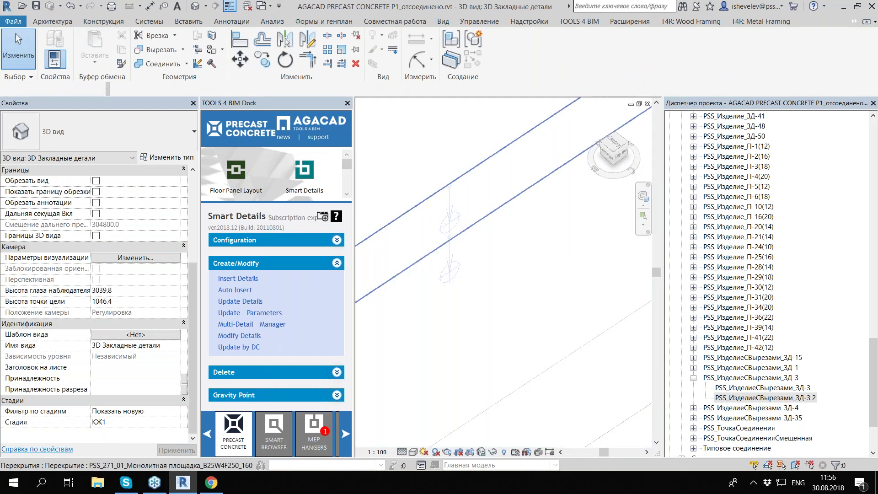
Step: Select the slab and open the Smart Details configuration at the end-face point rule
left_click(451, 184)
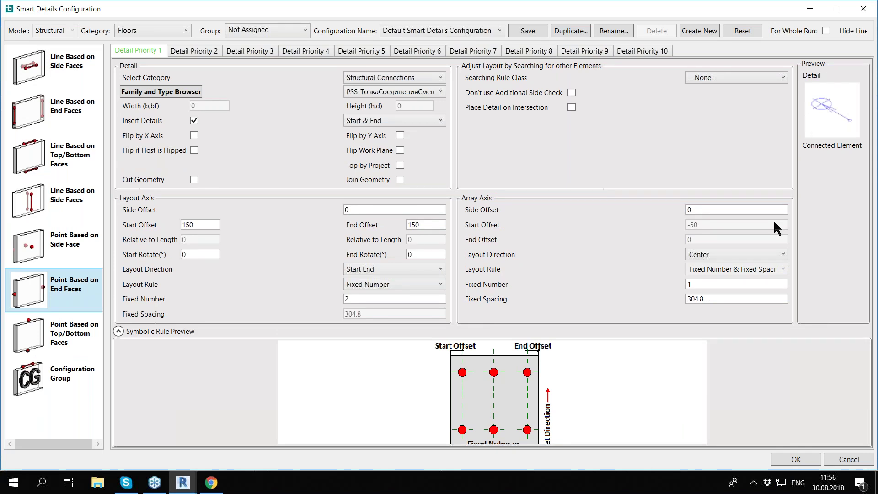
mouse_move(282, 261)
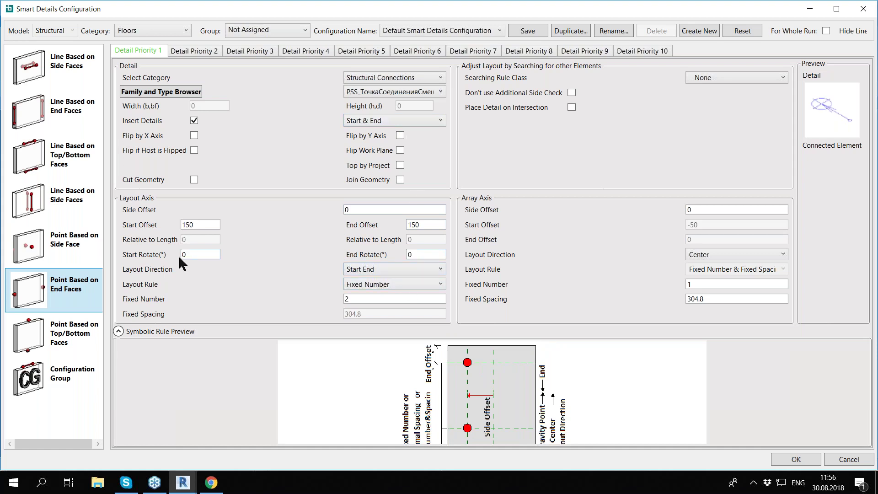
left_click(191, 226)
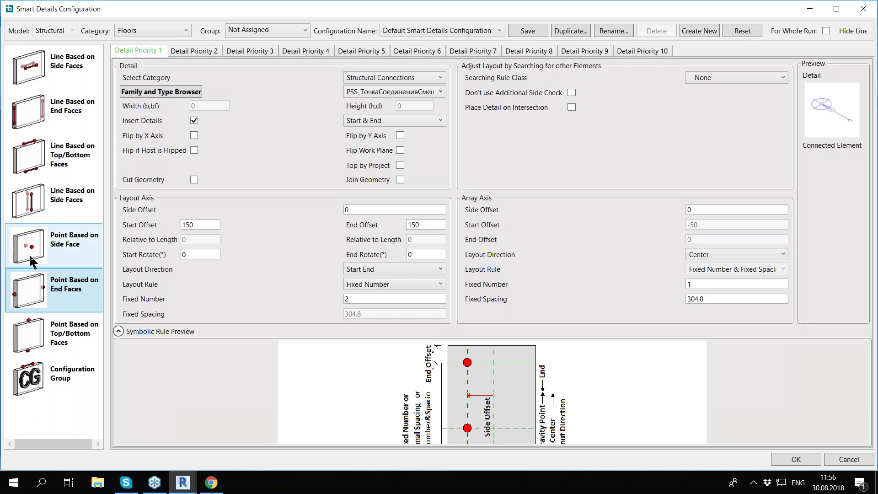
left_click(68, 256)
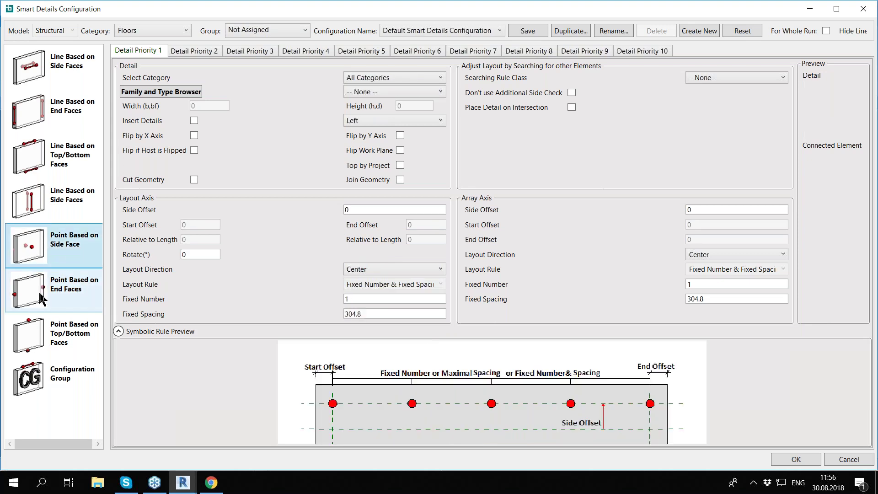
left_click(46, 307)
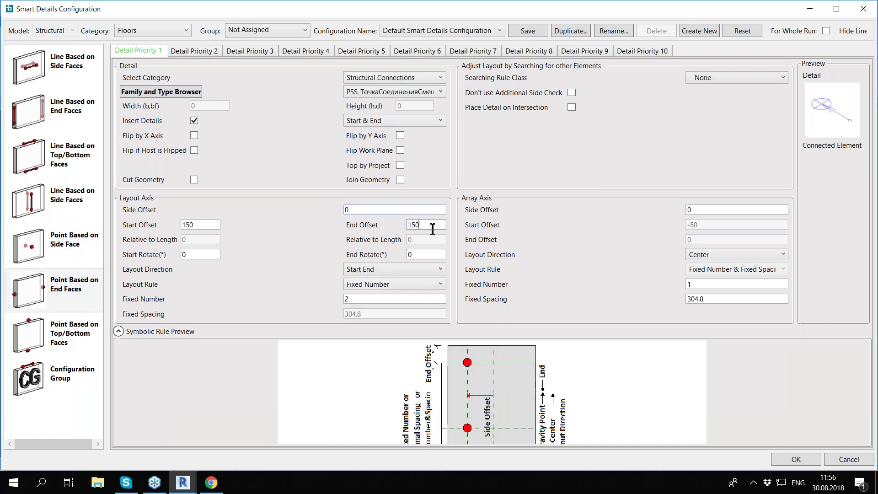
Step: Set layout axis to Center, array axis to Start End with 150 start/end offsets, and save
left_click(383, 270)
left_click(388, 293)
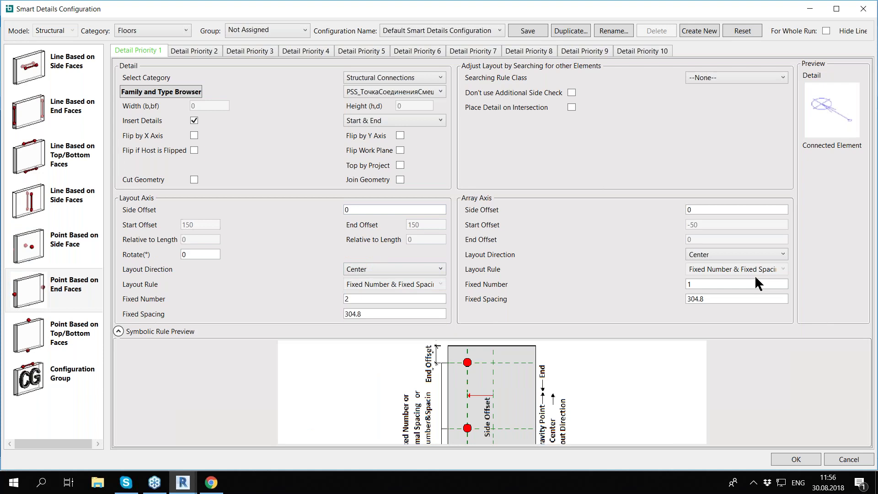
left_click(737, 254)
left_click(724, 316)
double_click(707, 225)
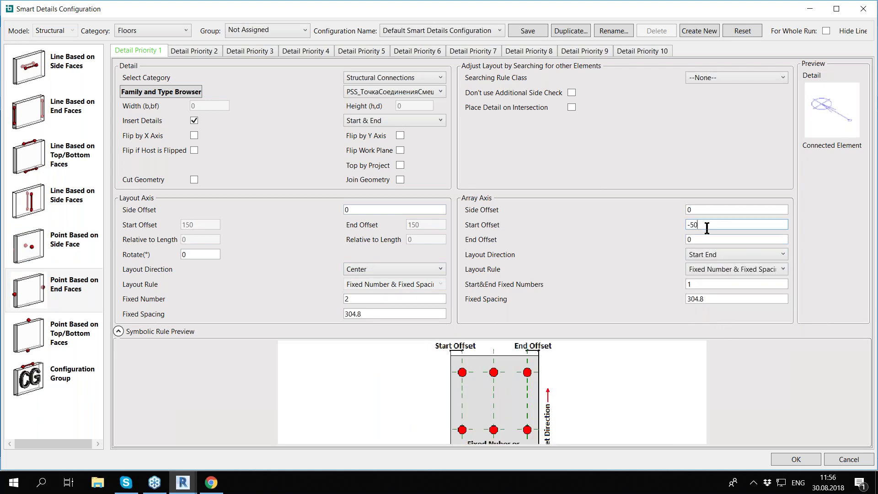
type("150")
double_click(712, 239)
type("150")
left_click(527, 29)
Step: Close the configuration, replace the slab's smart details, and dismiss the report
key("Return")
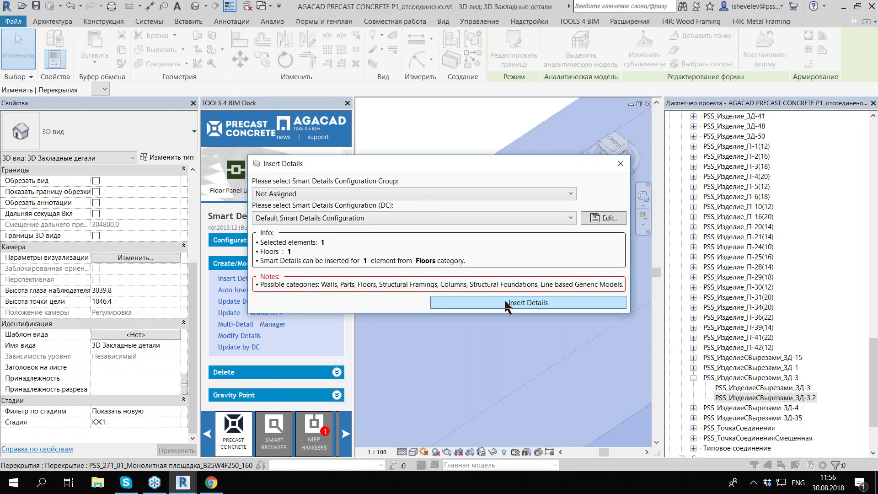
left_click(504, 298)
left_click(470, 277)
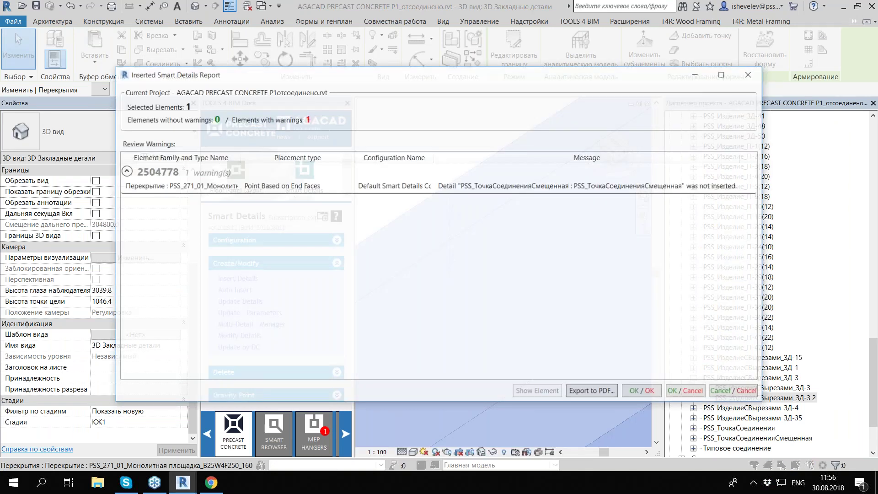
left_click(636, 394)
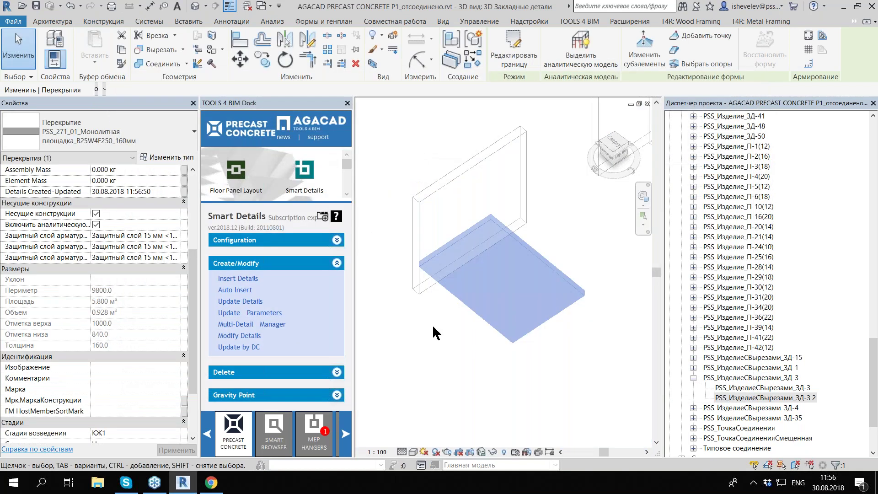
Step: Dismiss the insert prompt and reselect the floor slab
scroll(432, 325, "up", 2)
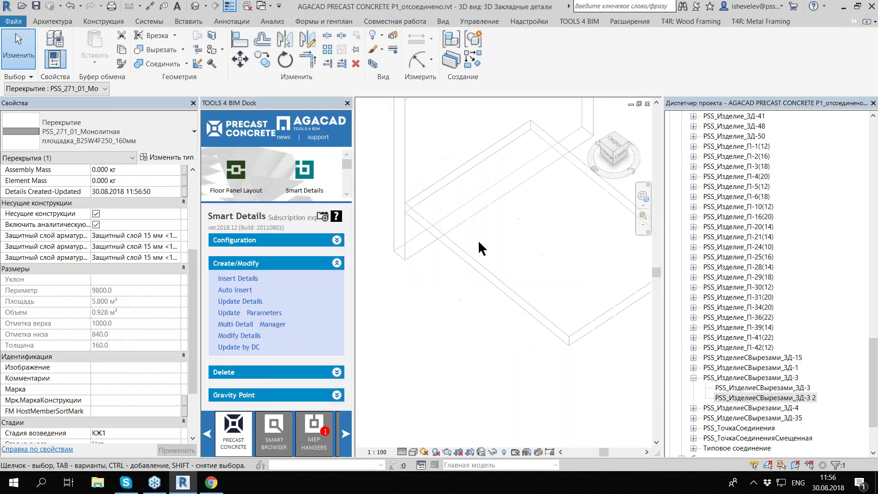
left_click(479, 240)
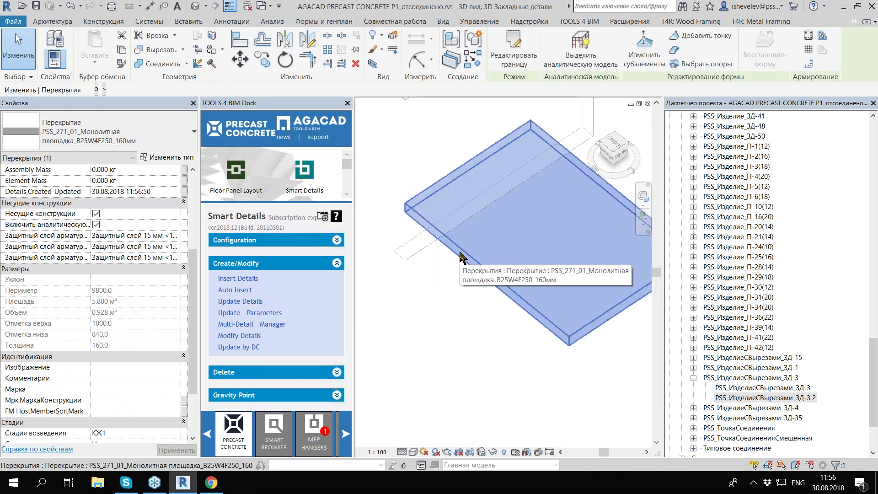
key("Escape")
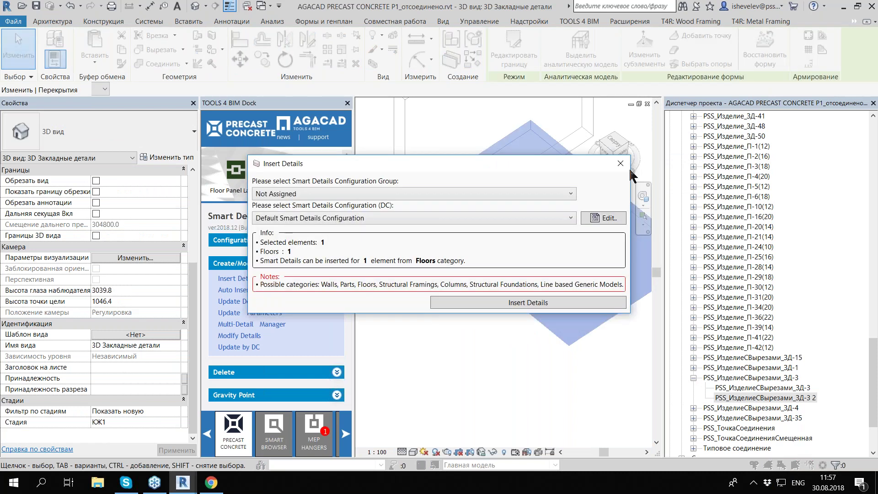
left_click(621, 163)
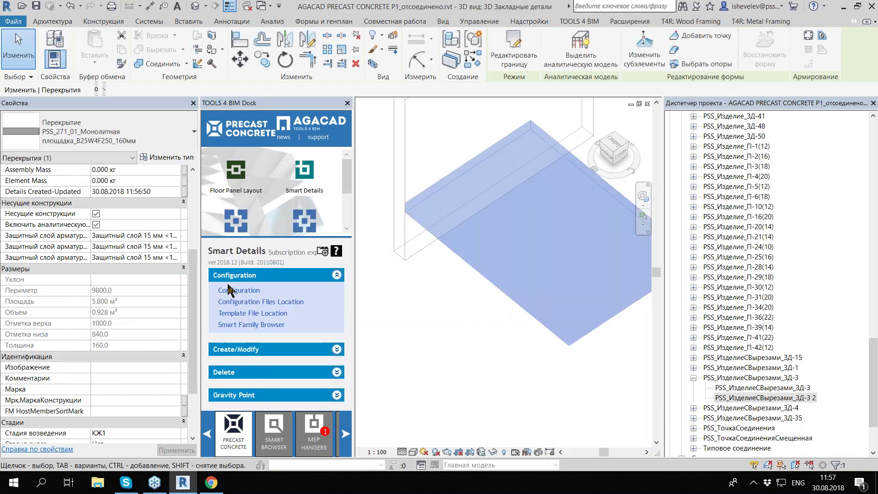
left_click(491, 284)
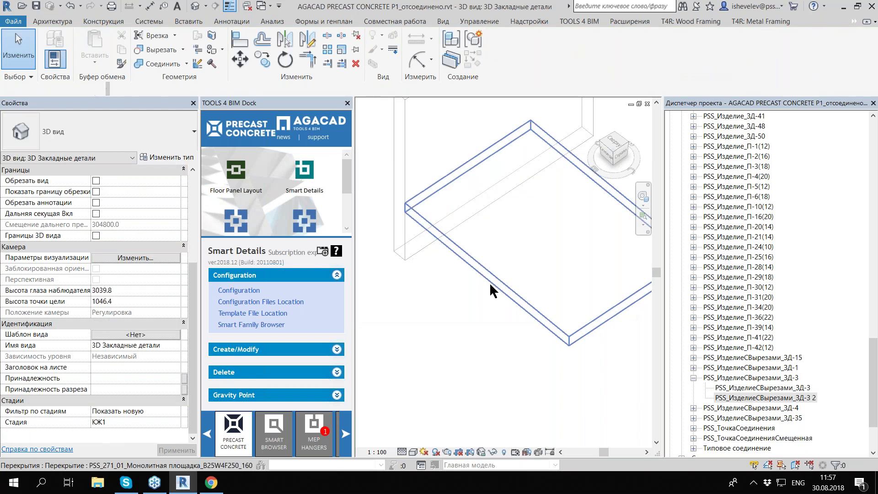
left_click(491, 285)
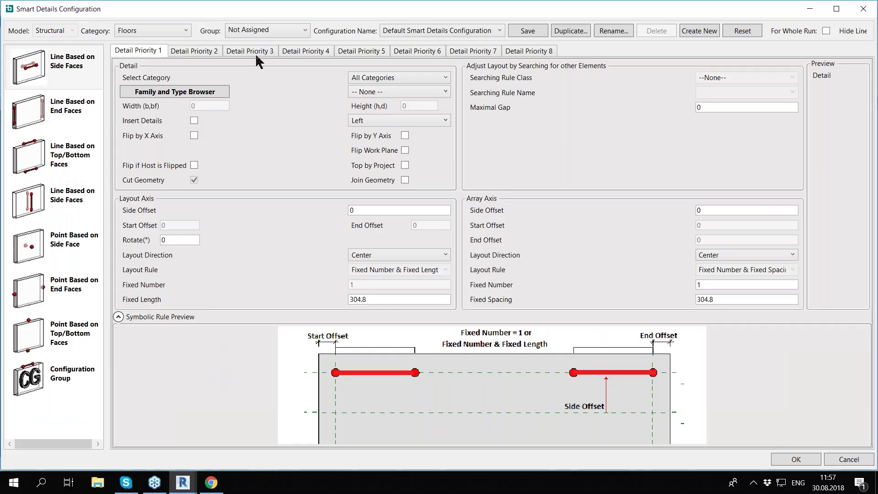
Step: Keep the end-face layout direction at Center, set the array to a fixed number of 2, and save
left_click(56, 229)
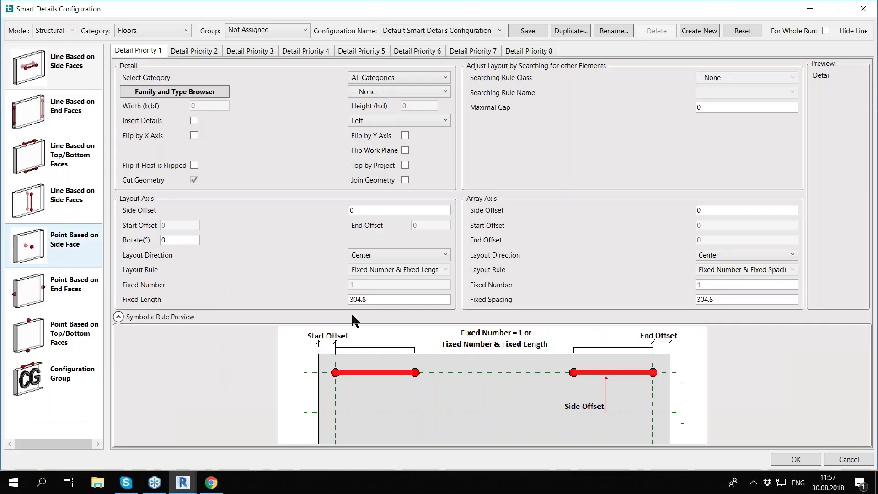
left_click(28, 301)
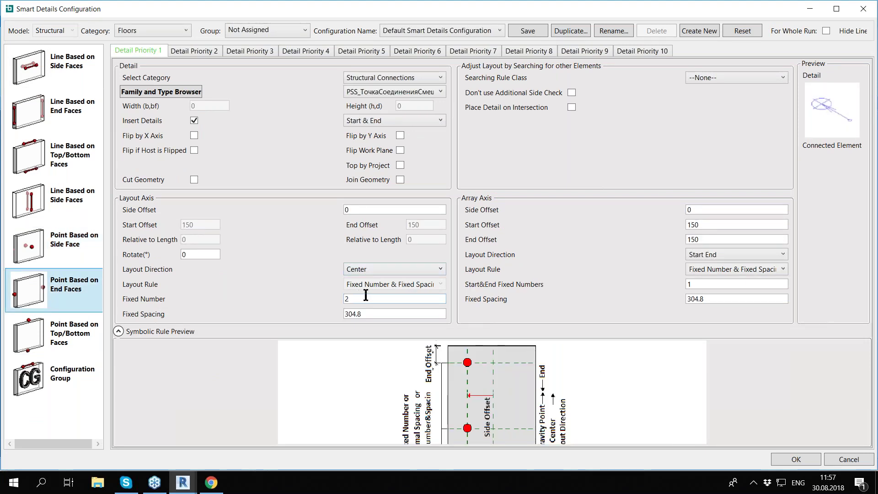
left_click(407, 268)
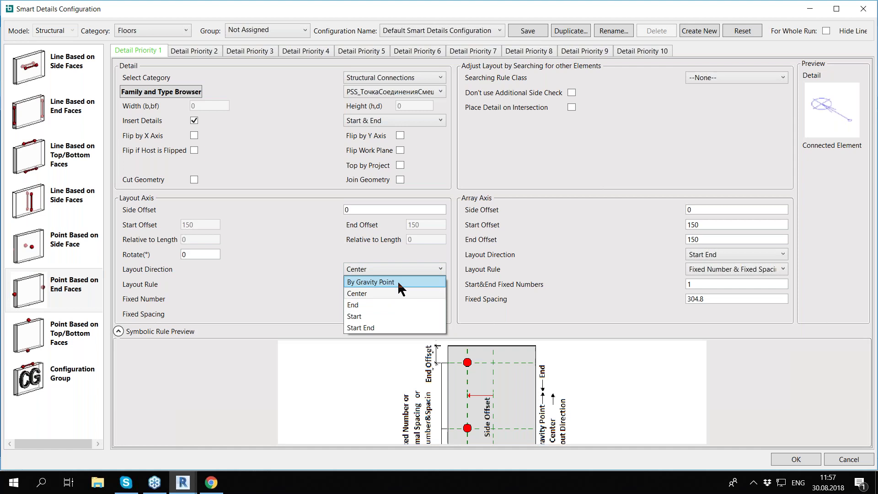
left_click(392, 295)
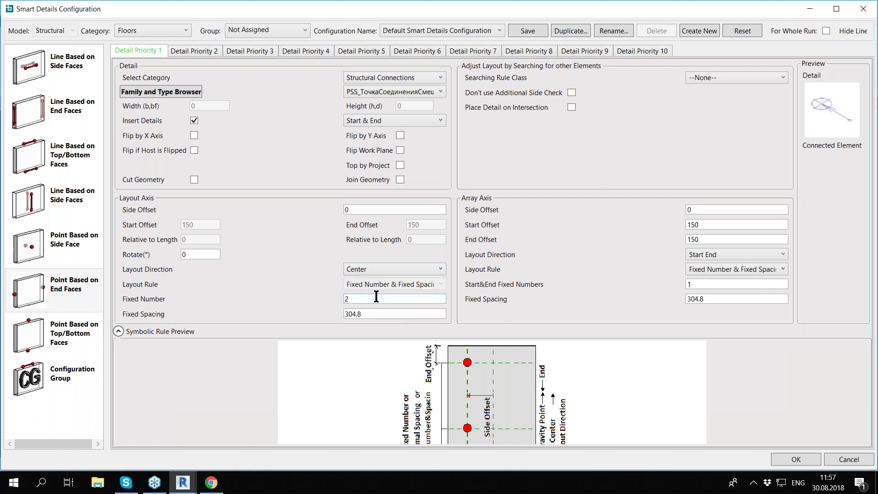
type("1")
left_click(376, 314)
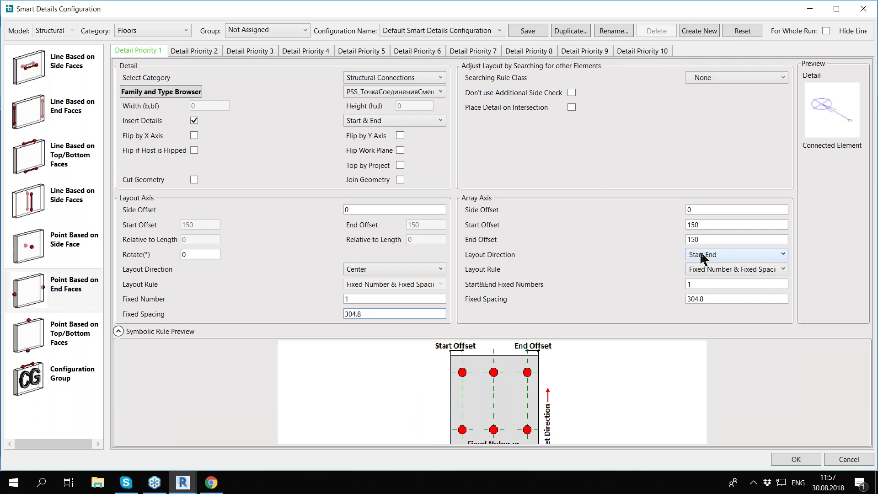
left_click(749, 271)
left_click(713, 280)
double_click(718, 285)
type("2")
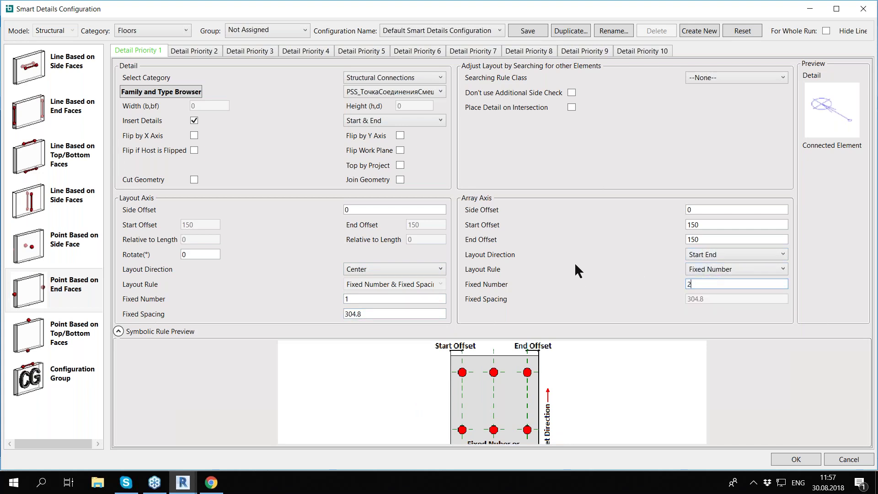
left_click(528, 31)
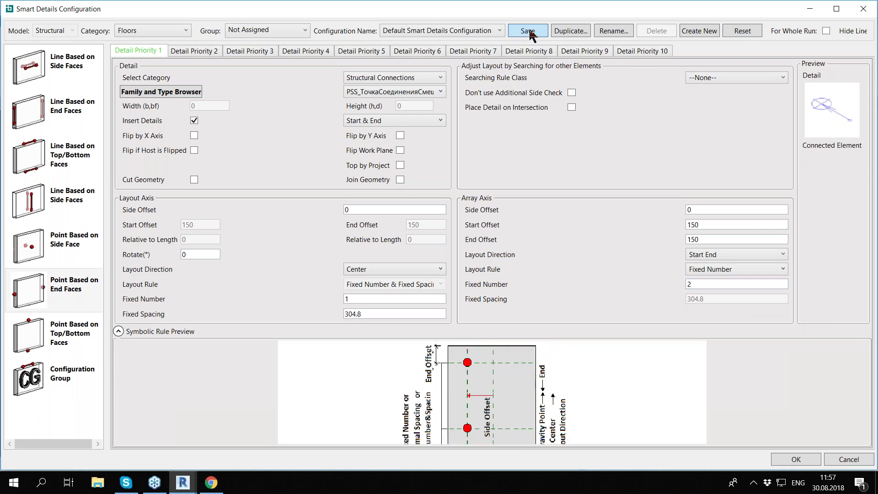
Step: Close the configuration and update the slab's existing smart details
left_click(794, 459)
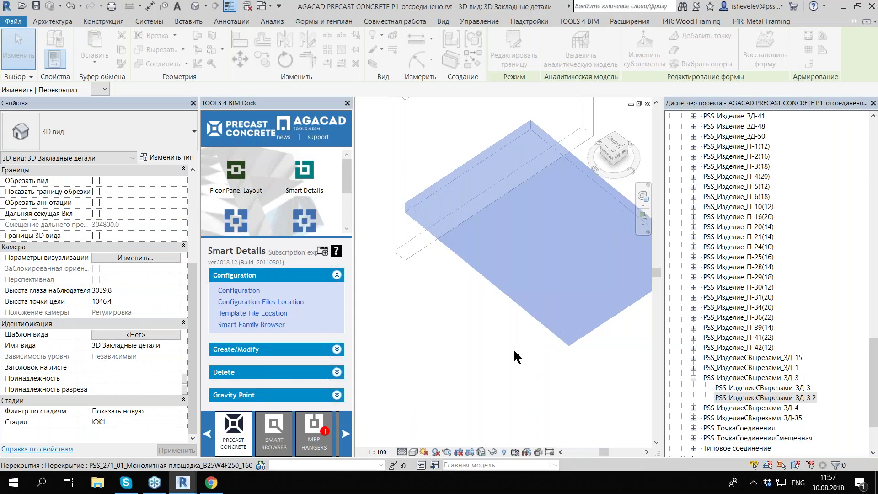
left_click(256, 349)
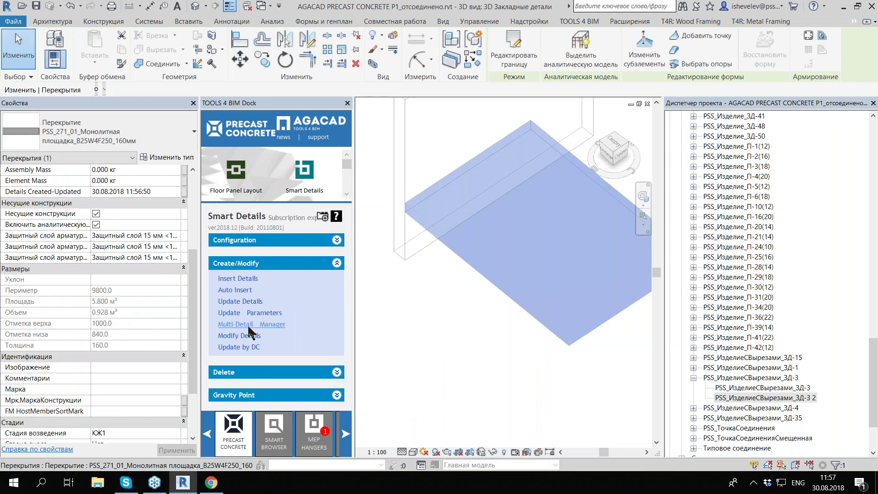
key("Escape")
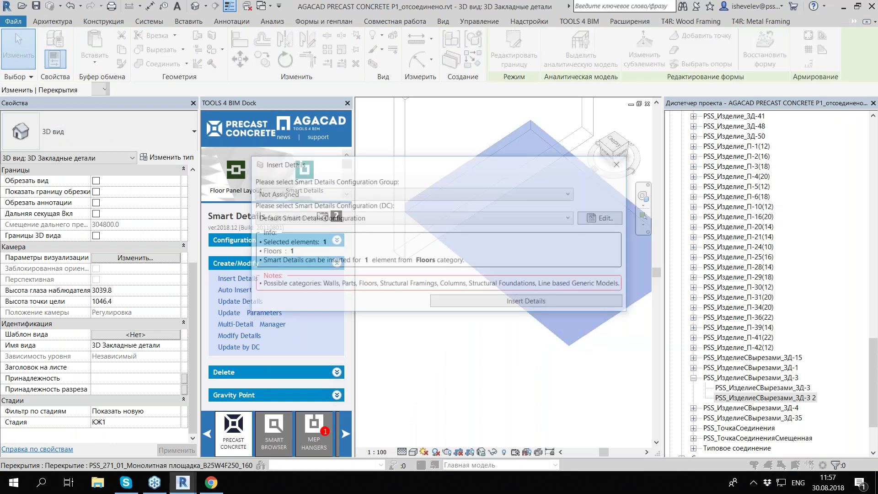
left_click(498, 299)
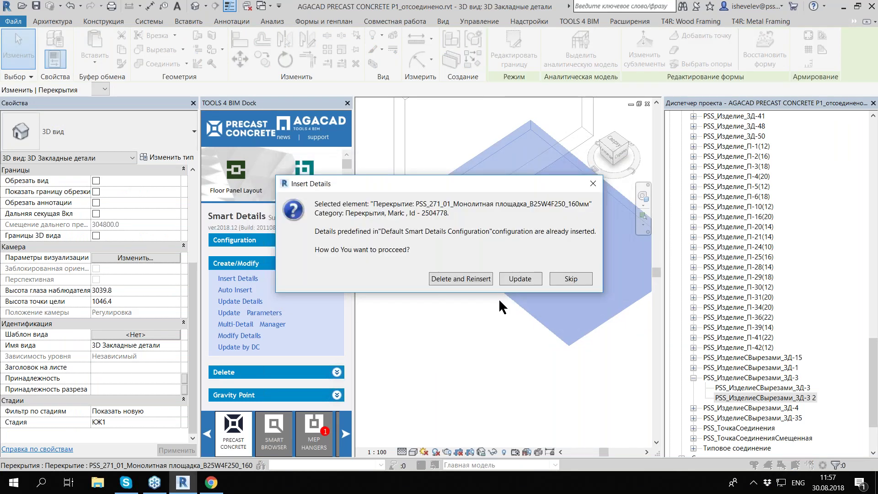
left_click(473, 275)
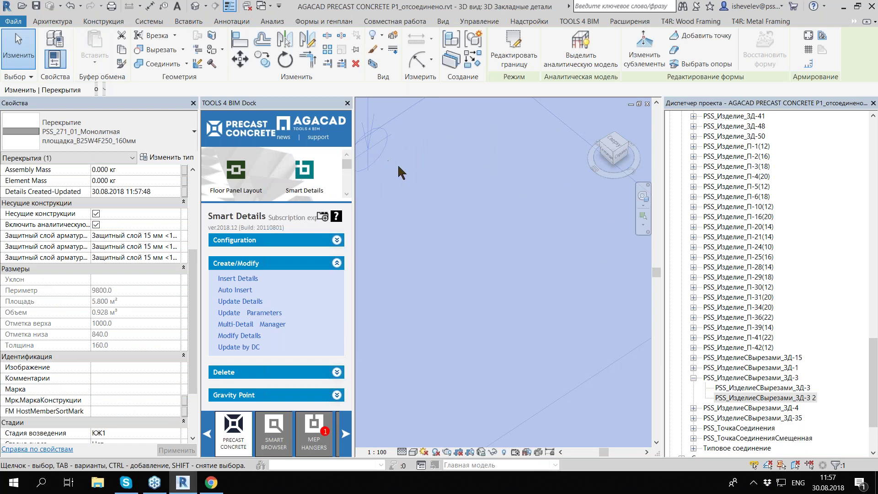
Step: Zoom out and check the nearby wall panel
scroll(394, 183, "down", 3)
scroll(394, 183, "down", 3)
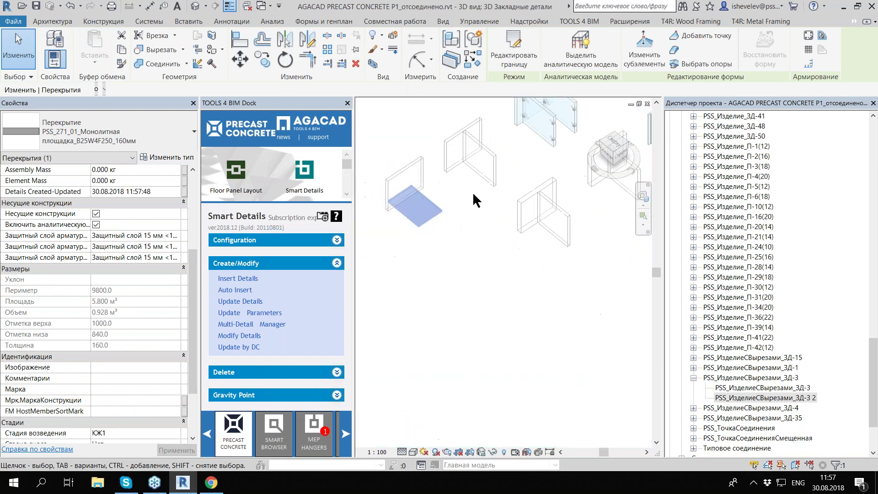
left_click(399, 176)
scroll(399, 176, "up", 3)
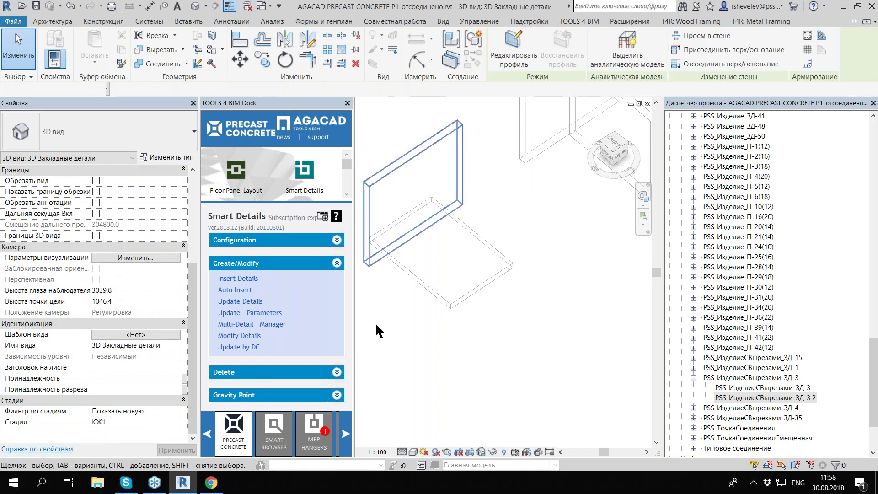
left_click(375, 322)
left_click(247, 239)
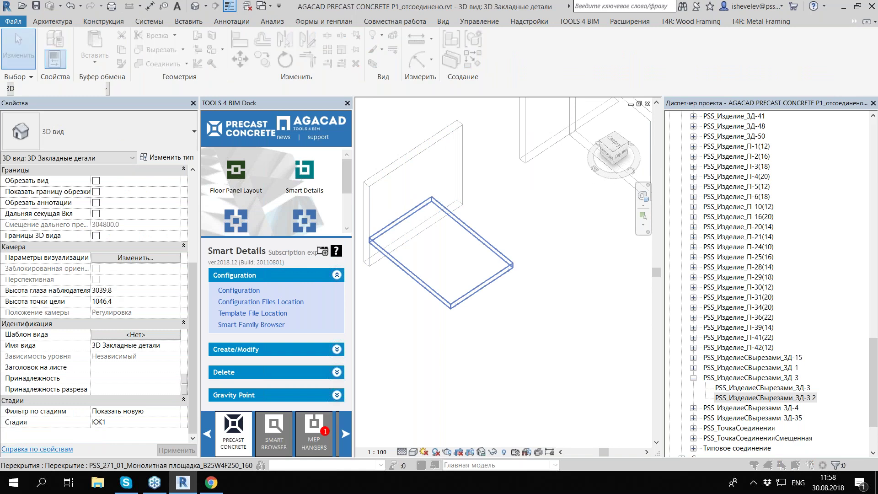
Step: Switch the Smart Details configuration to Walls on S1-T-1, cancelling the duplicate attempt
left_click(238, 290)
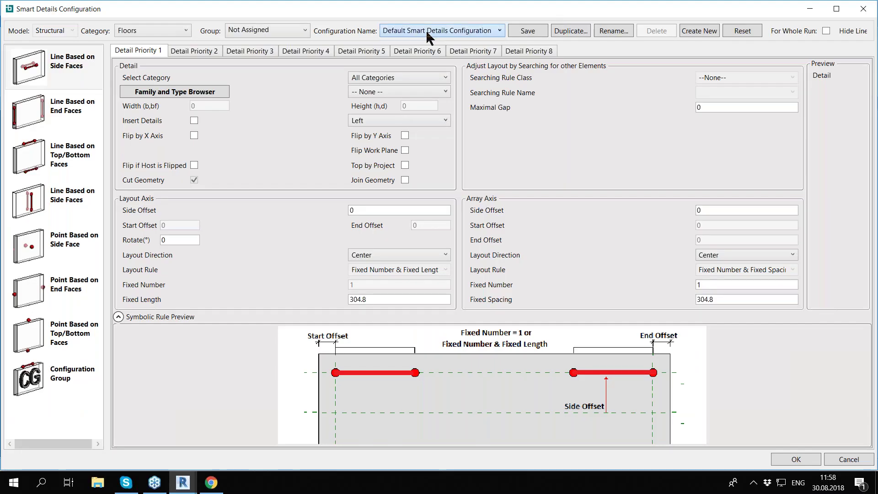
left_click(164, 32)
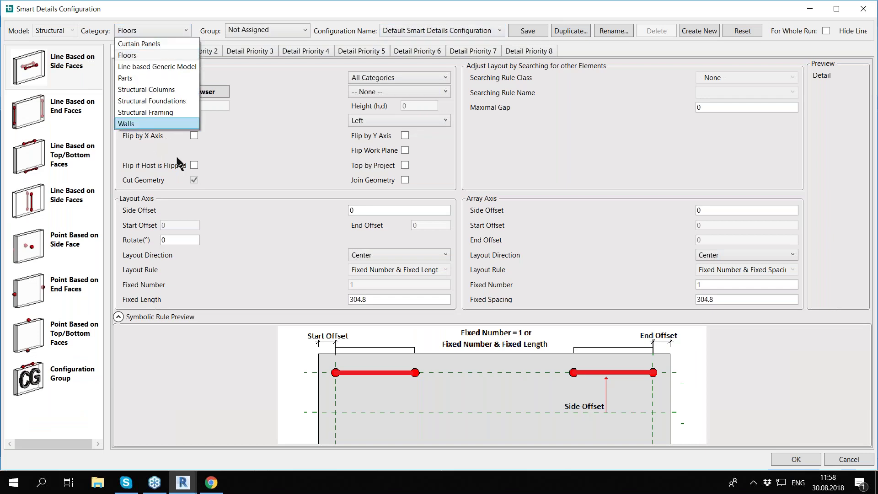
left_click(457, 51)
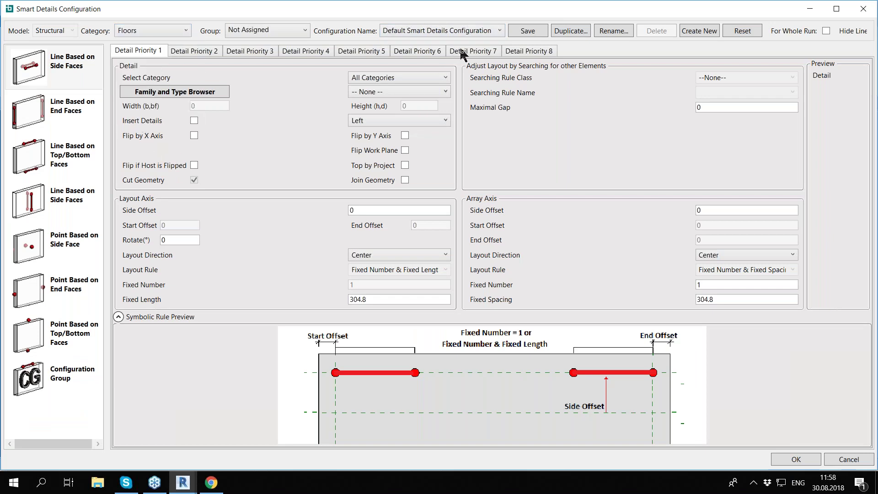
left_click(572, 32)
left_click(512, 242)
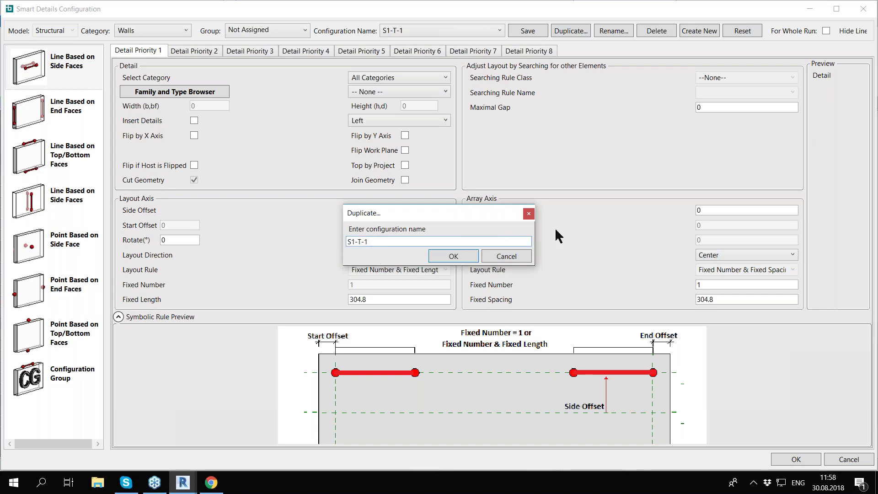
left_click(533, 215)
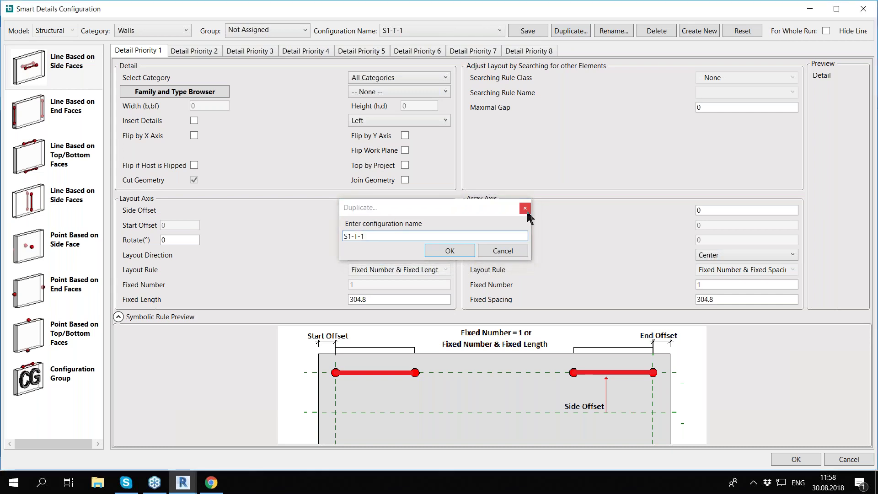
left_click(39, 254)
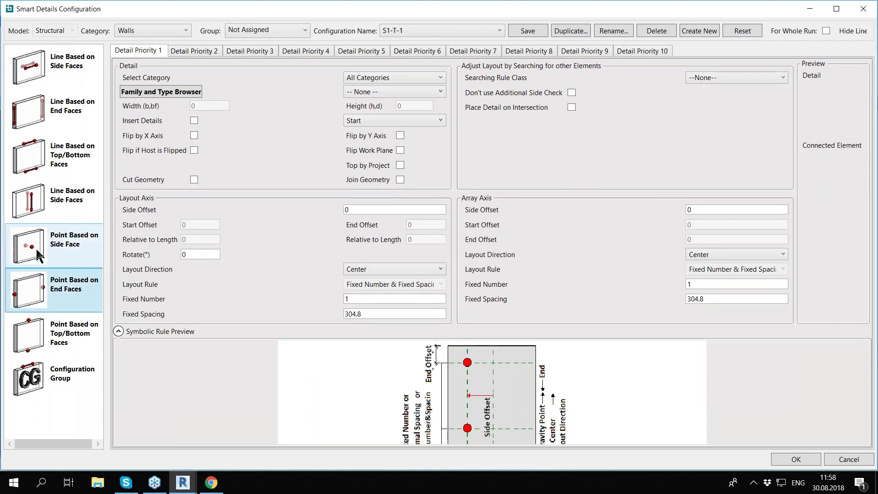
Step: In Detail Priority 2, search left/right Structural Connections for PSS_ТочкаСоединенияСмещенная points
left_click(39, 254)
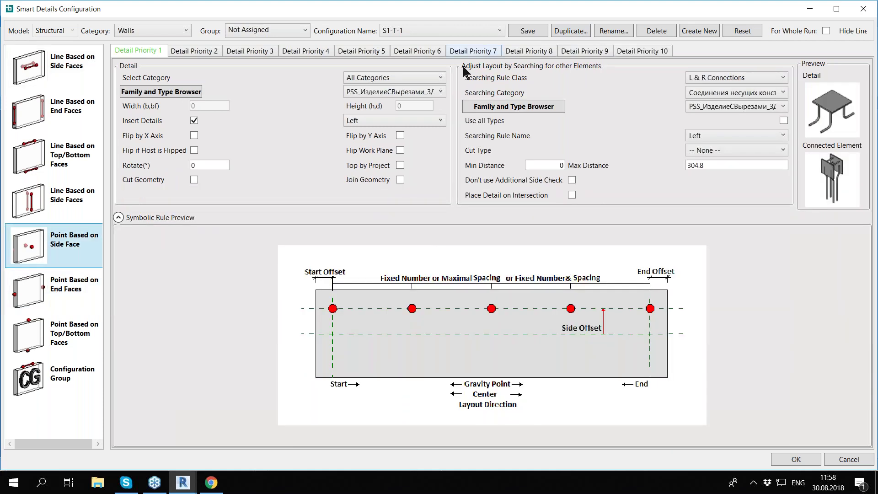
left_click(173, 48)
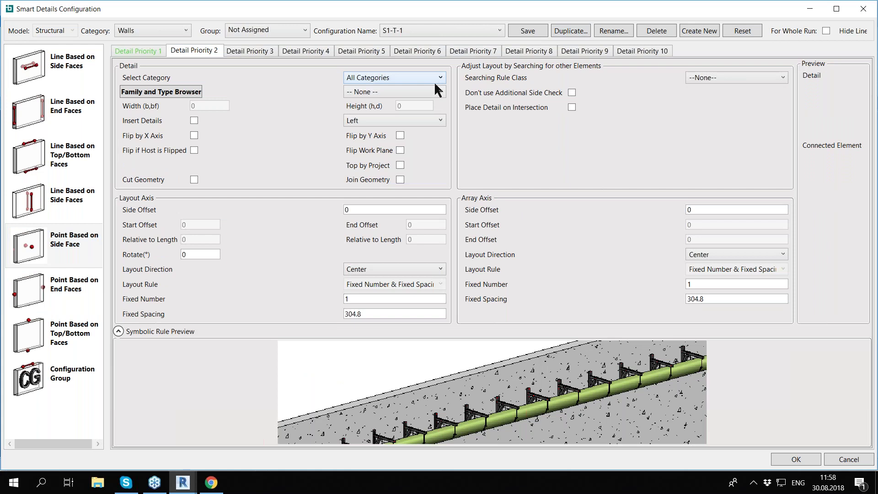
left_click(707, 78)
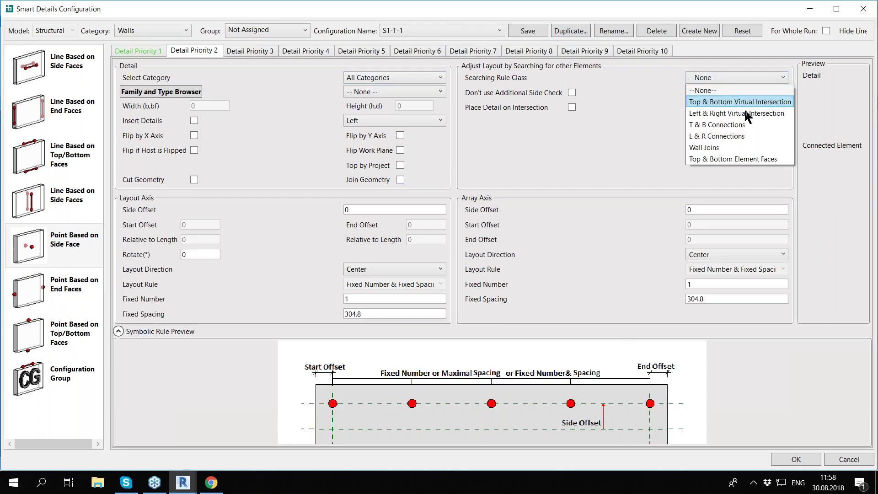
left_click(737, 136)
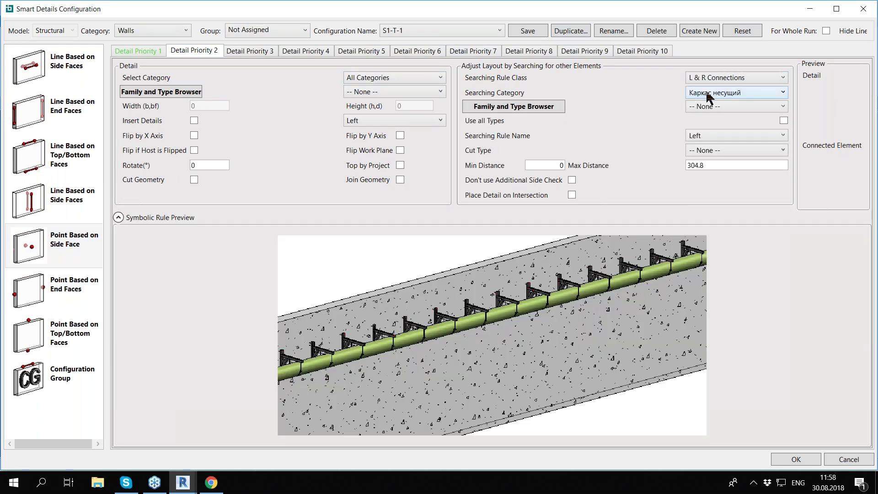
left_click(728, 95)
left_click(745, 141)
left_click(738, 105)
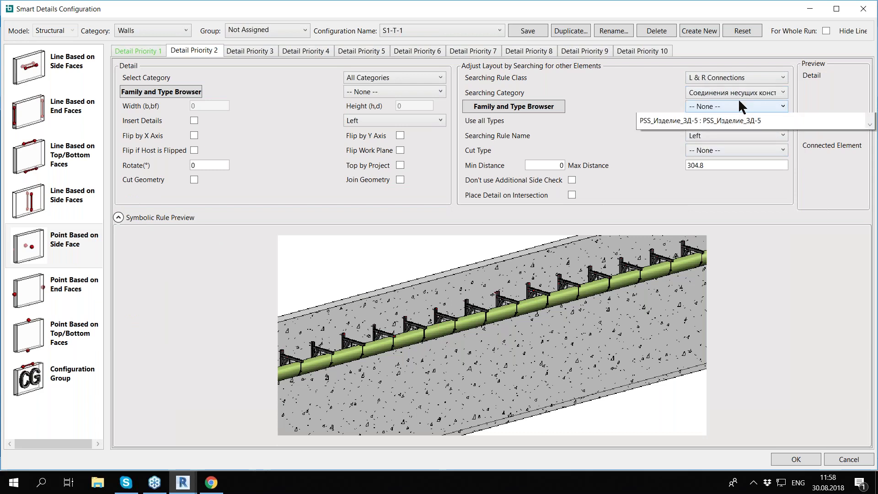
scroll(746, 183, "down", 3)
scroll(734, 204, "down", 3)
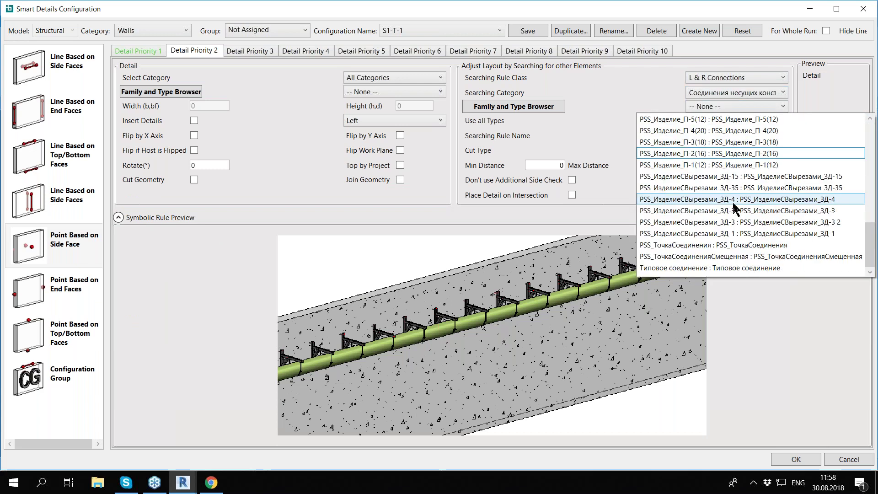
left_click(827, 257)
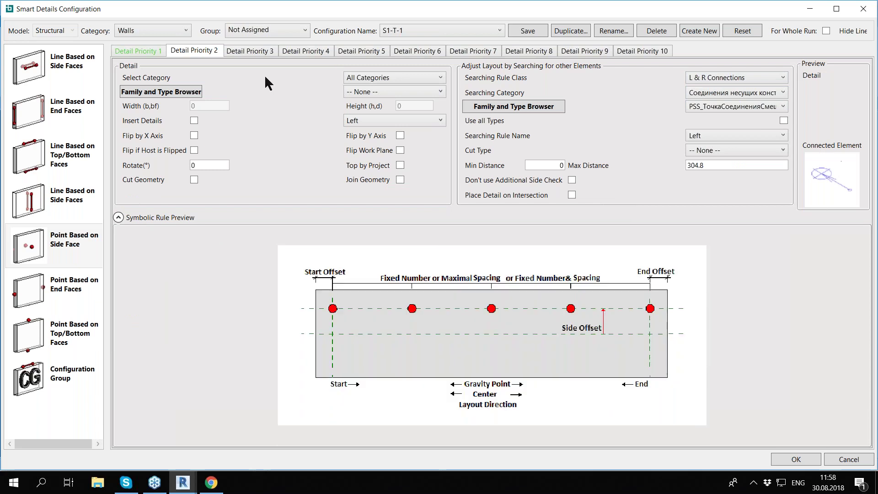
Step: Use the Structural Connections family ИзделиеСВырезами_ЗД-1 as the detail, enable insertion, and accept
left_click(411, 78)
left_click(414, 125)
left_click(392, 90)
scroll(480, 151, "down", 3)
scroll(487, 171, "down", 3)
scroll(488, 174, "down", 3)
scroll(503, 196, "down", 3)
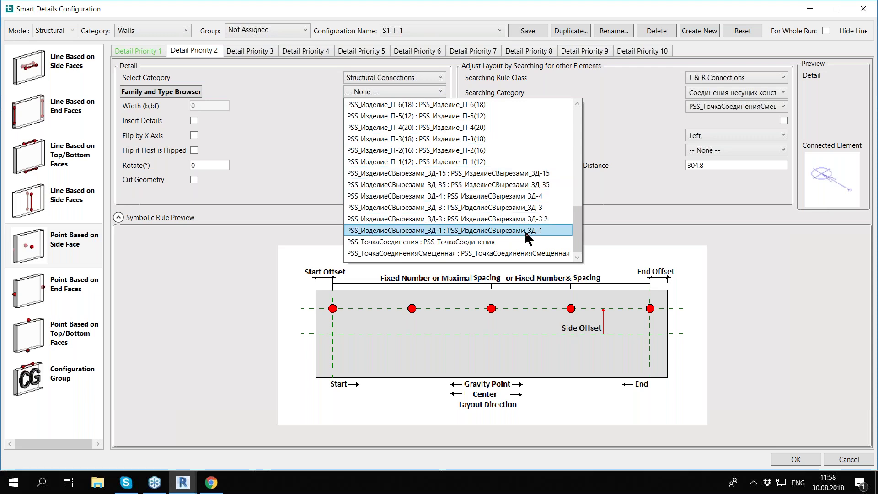
left_click(540, 199)
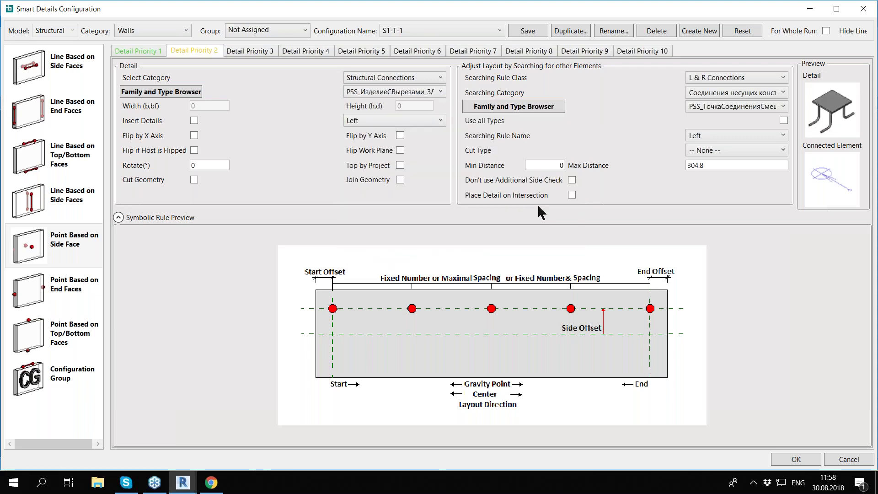
left_click(194, 120)
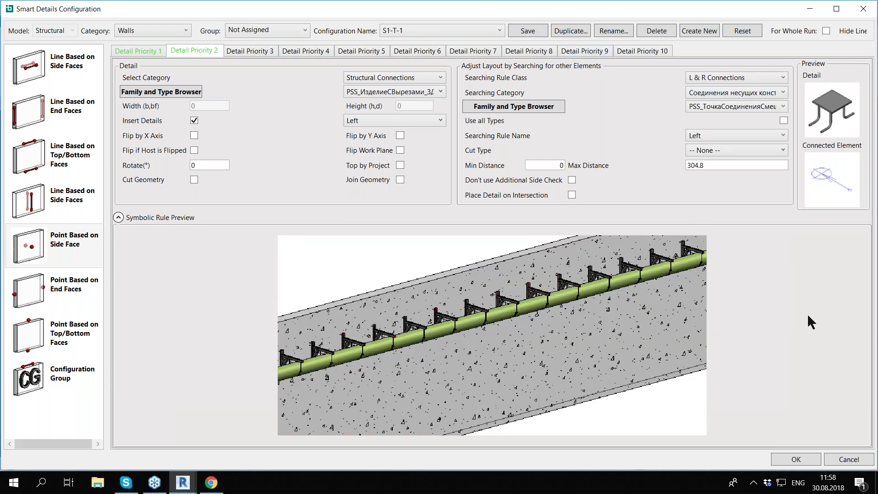
left_click(796, 459)
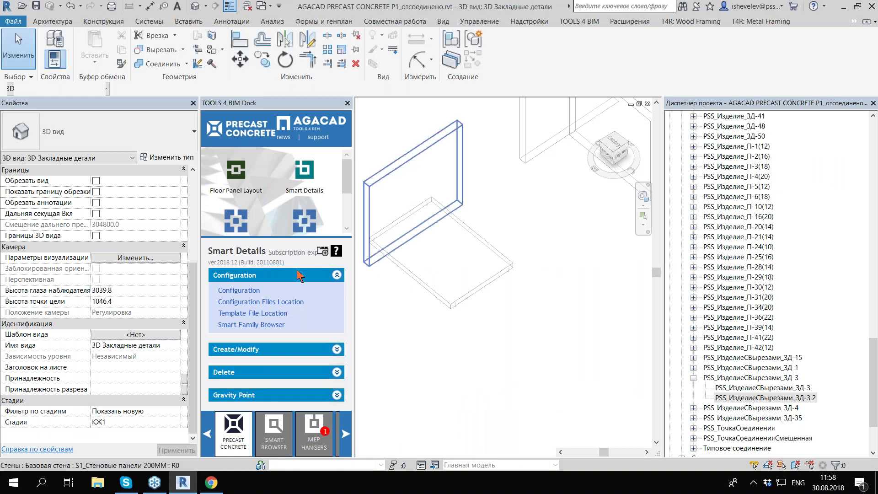
Step: Run Smart Details Insert Details on the S1-T-1 wall, then zoom in to check the inserted embeds
left_click(299, 276)
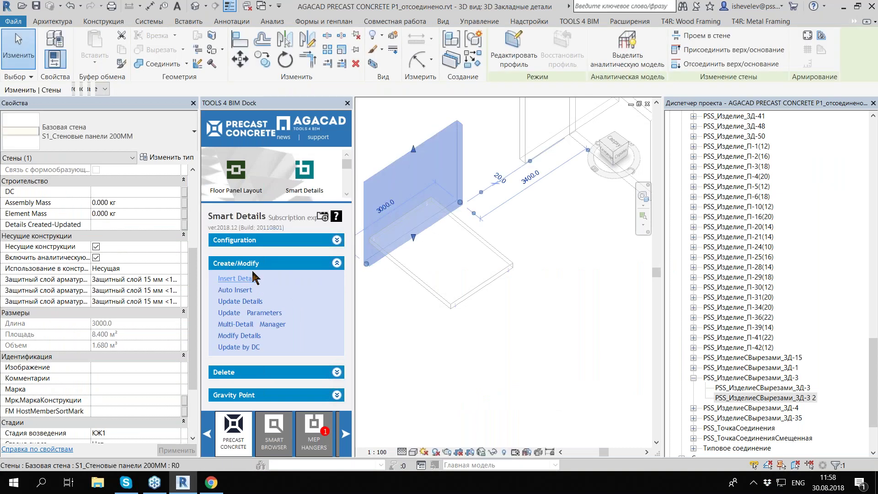
left_click(253, 278)
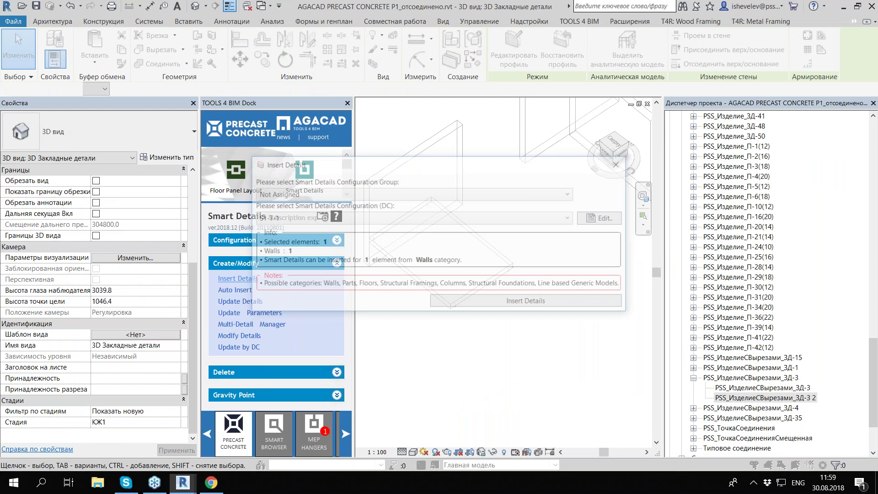
left_click(526, 301)
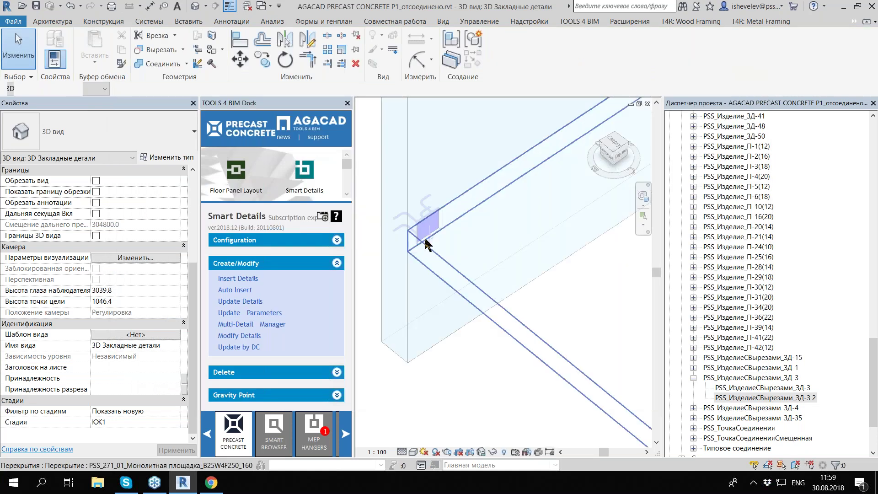
scroll(446, 192, "down", 5)
scroll(446, 192, "up", 5)
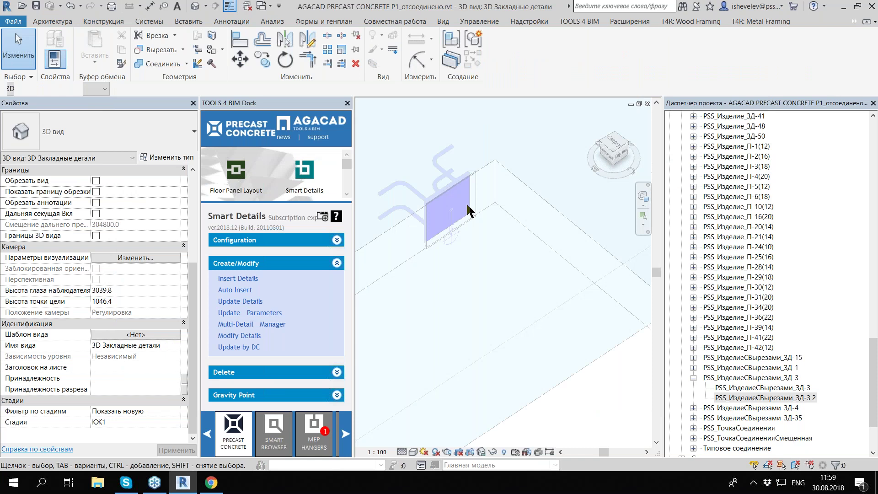
scroll(460, 218, "down", 2)
scroll(457, 221, "down", 1)
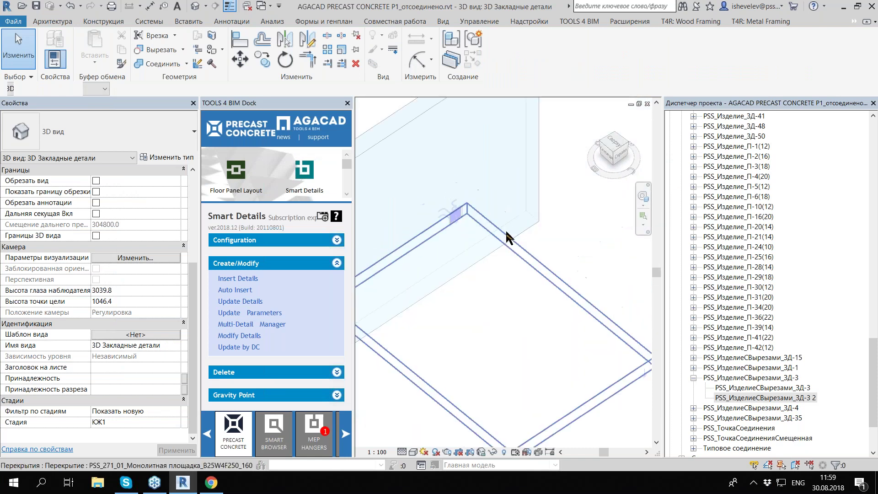
scroll(506, 229, "up", 2)
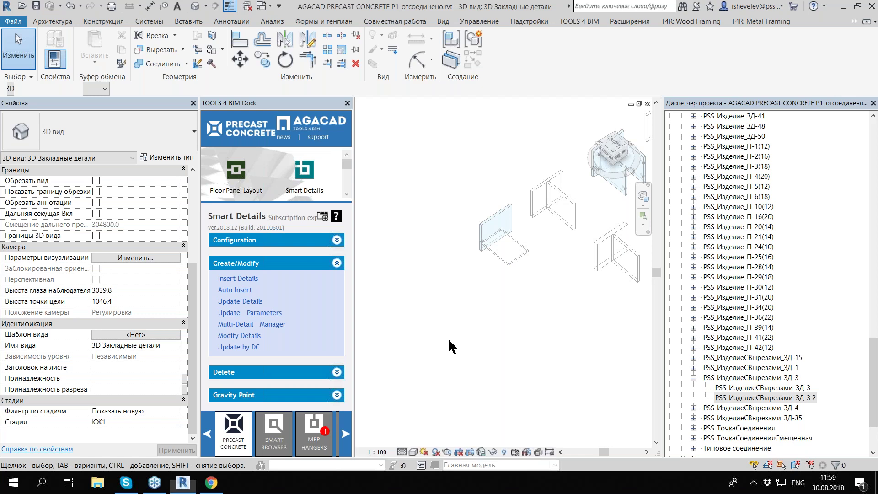
scroll(450, 337, "down", 3)
scroll(449, 329, "down", 2)
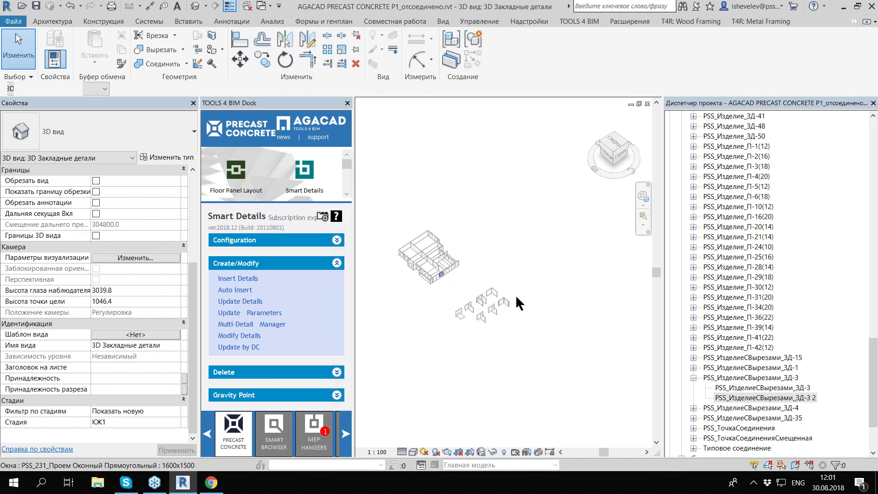
scroll(515, 295, "up", 4)
Step: Inspect the corner wall panel's embed and switch to the hidden T4R: Create/Modify toolset
scroll(583, 299, "up", 3)
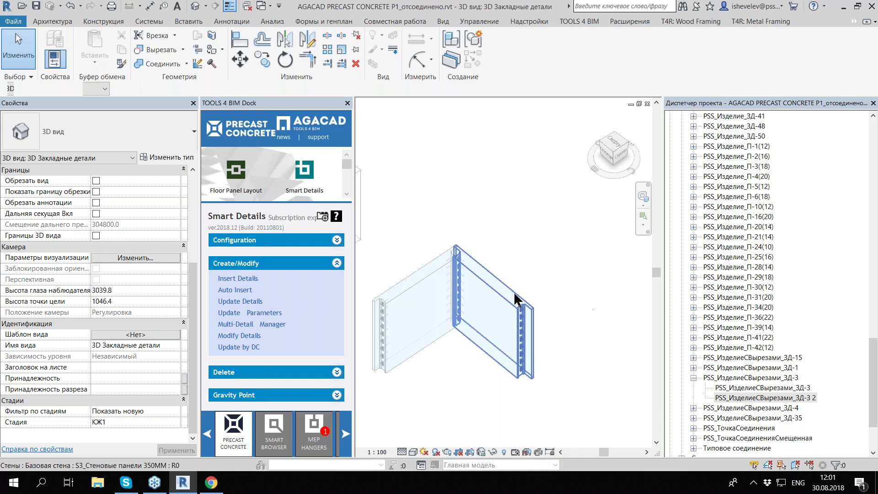
left_click(499, 293)
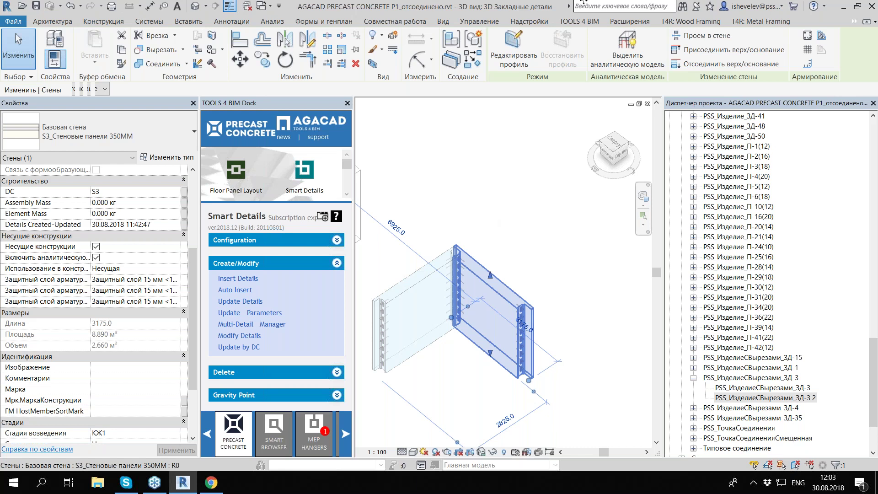
left_click(853, 21)
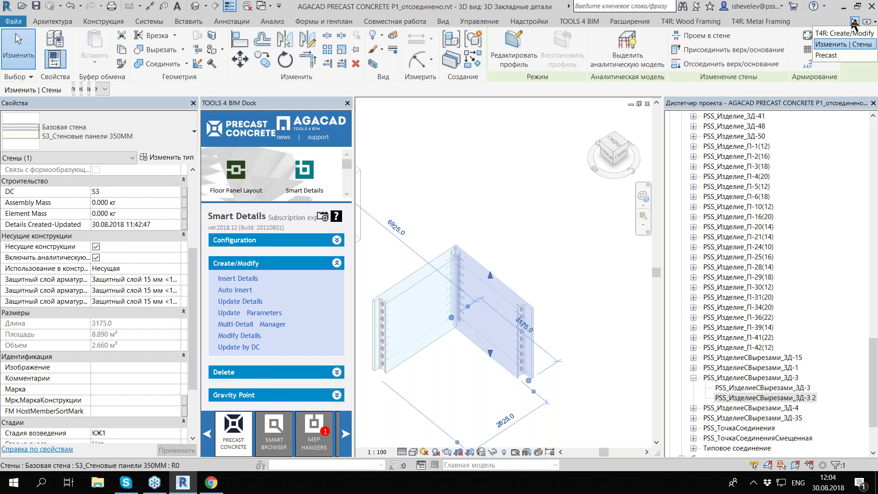
left_click(844, 33)
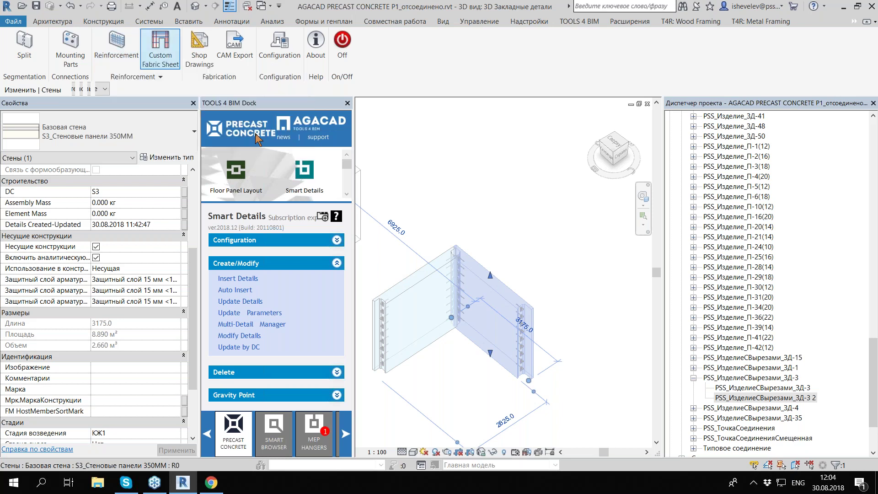
Step: Deselect, view the whole building, and select another wall panel
left_click(420, 161)
scroll(473, 198, "down", 5)
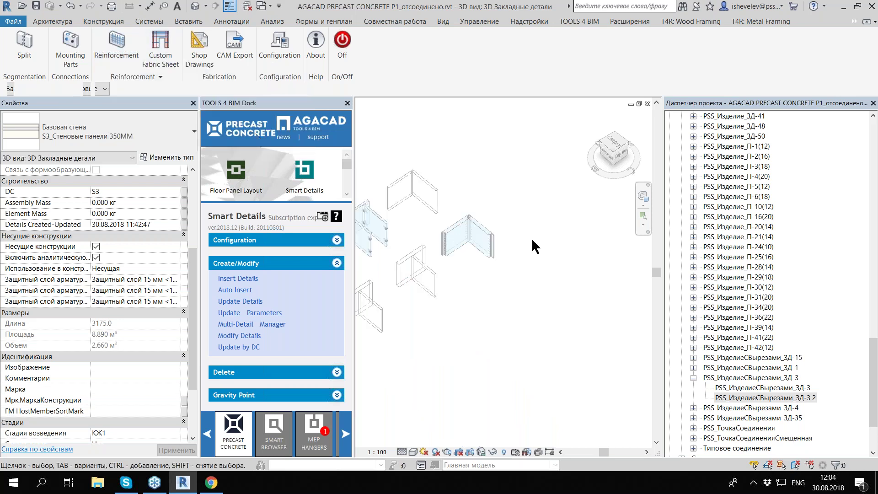
left_click(532, 240)
scroll(434, 181, "up", 5)
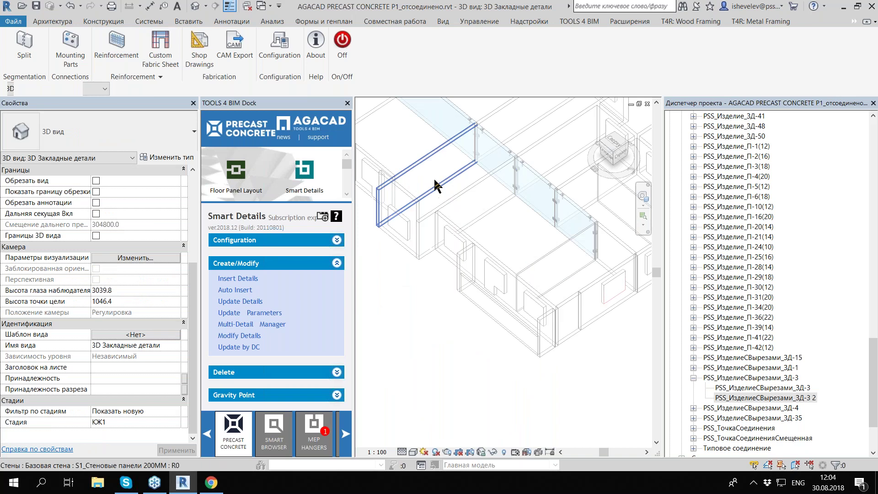
scroll(572, 316, "up", 3)
scroll(589, 306, "down", 2)
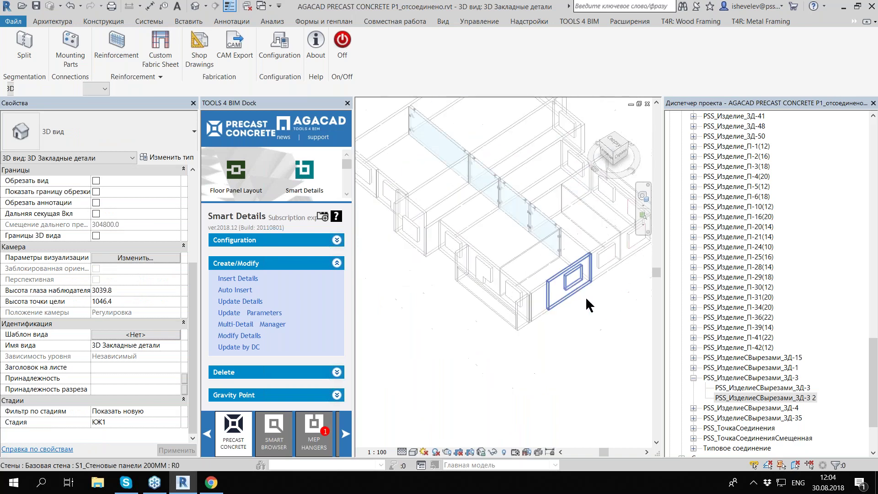
left_click(587, 300)
scroll(597, 256, "up", 2)
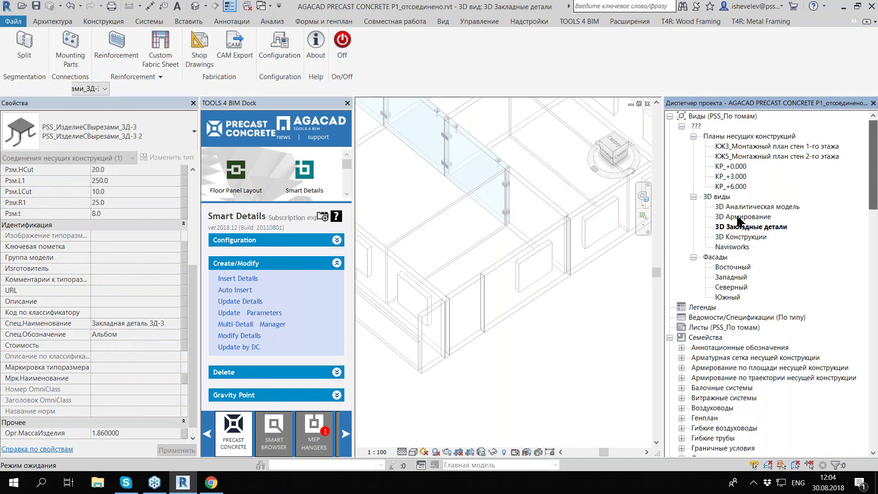
Step: Open the 3D Армирование view with phase filter Нет and select a 4180 mm S1 wall panel
double_click(738, 218)
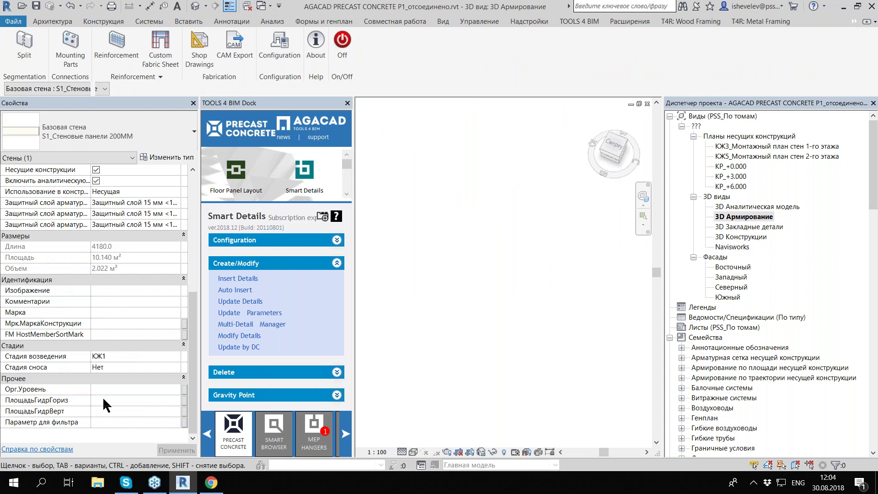
left_click(102, 397)
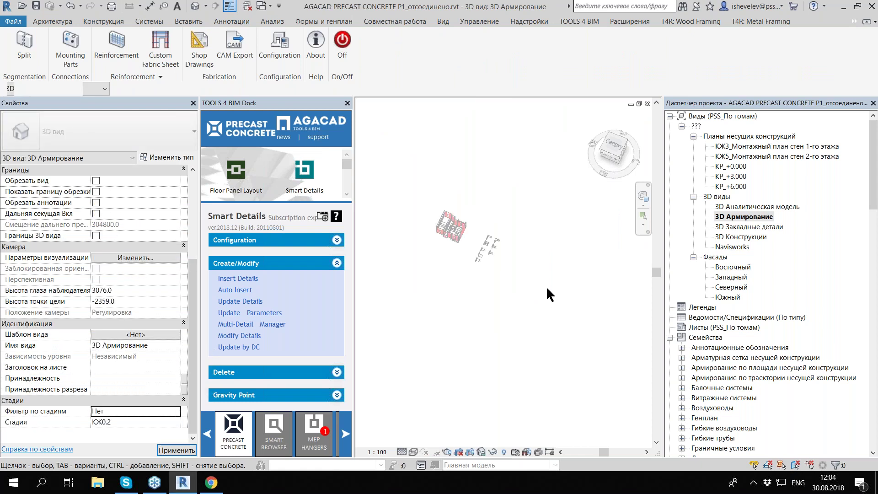
scroll(474, 296, "up", 3)
middle_click_drag(475, 299, 437, 319, "shift")
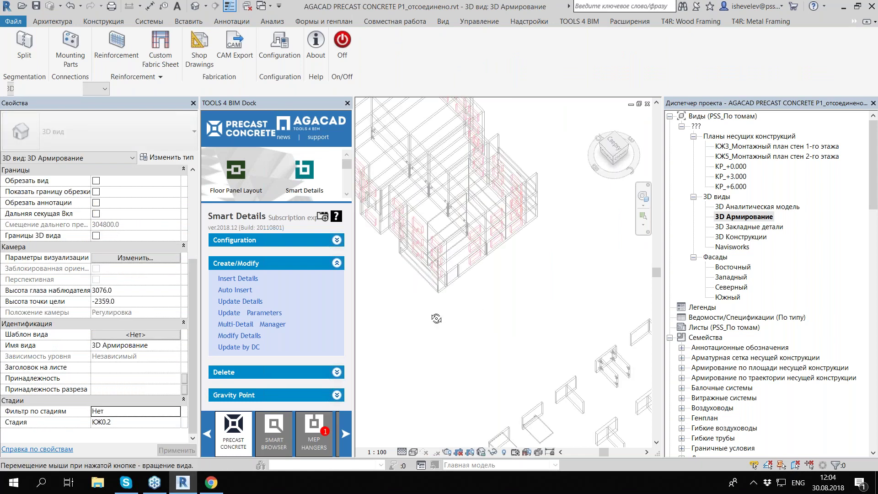
scroll(468, 240, "up", 4)
left_click(469, 244)
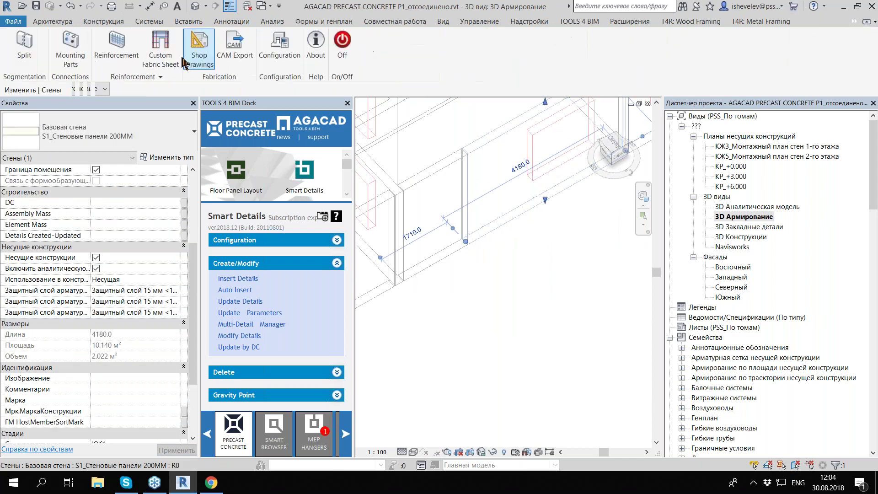
Step: Try generating shop drawings for the wall, dismiss the unsplit-reinforcement warnings, and deselect it
left_click(116, 44)
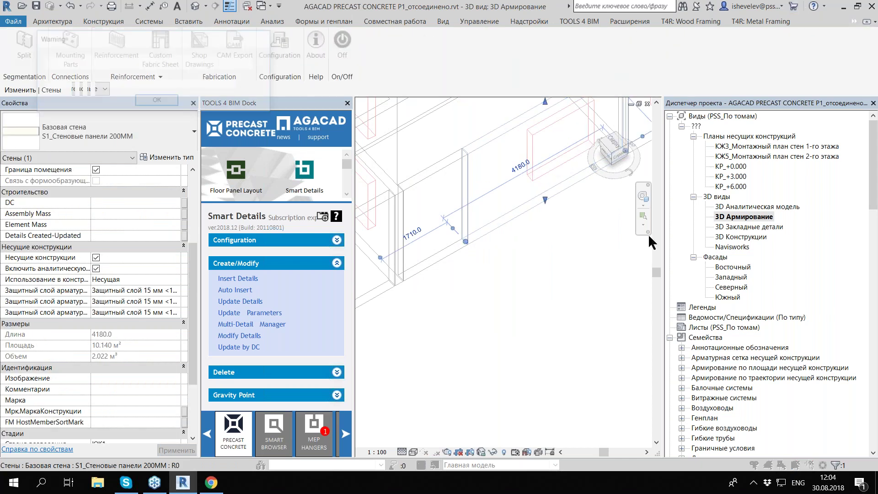
left_click(160, 99)
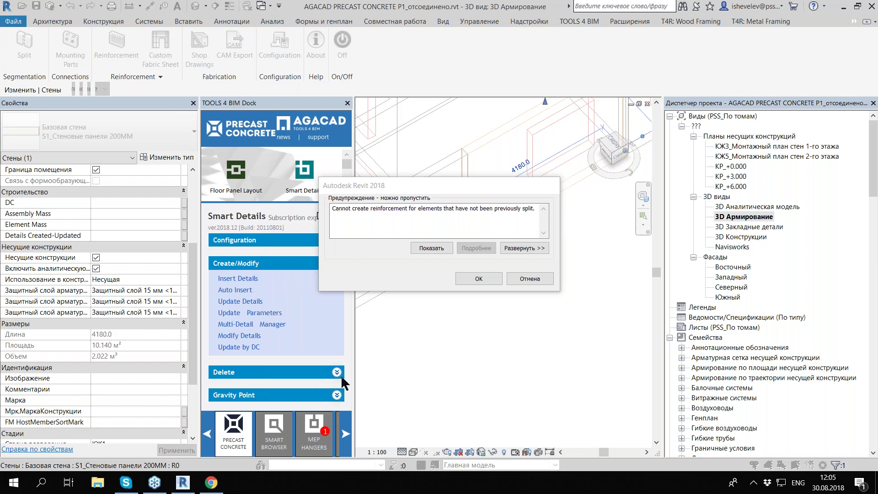
left_click(475, 280)
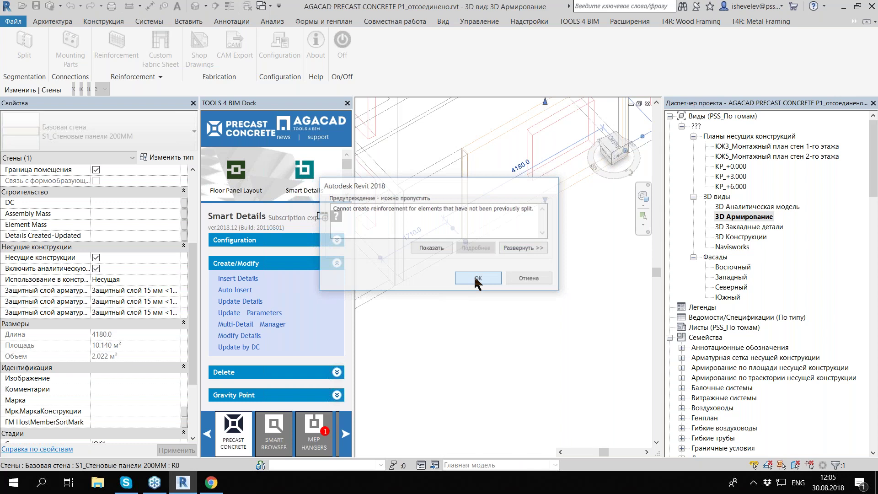
left_click(505, 265)
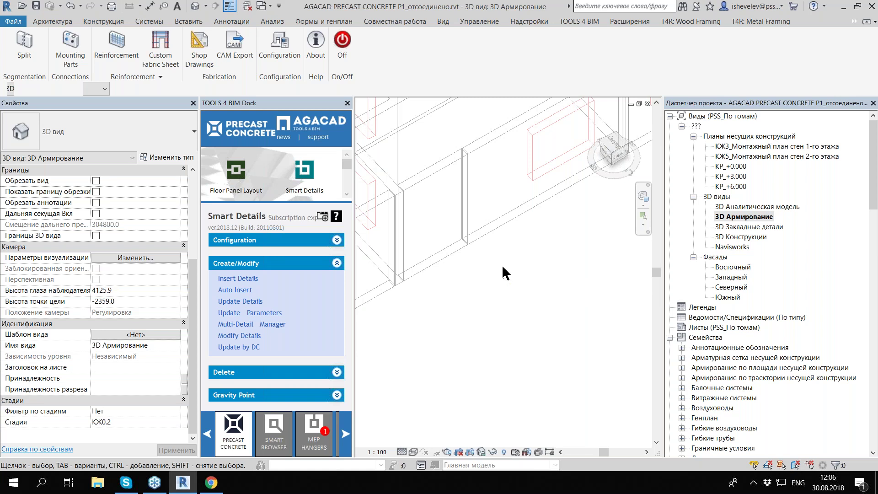
Step: Inspect the wall panel group in 3D Армирование, then pick the КР_+0.000 plan in the Project Browser
scroll(423, 214, "down", 5)
scroll(528, 266, "up", 4)
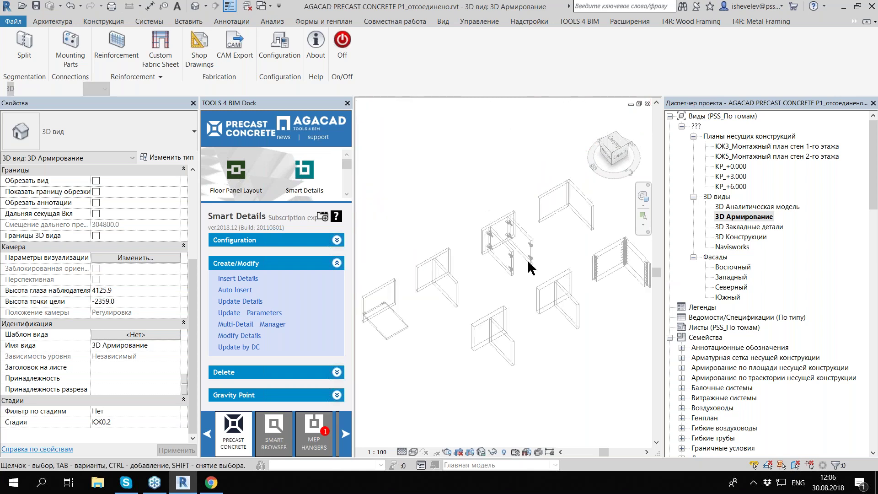
scroll(528, 262, "up", 3)
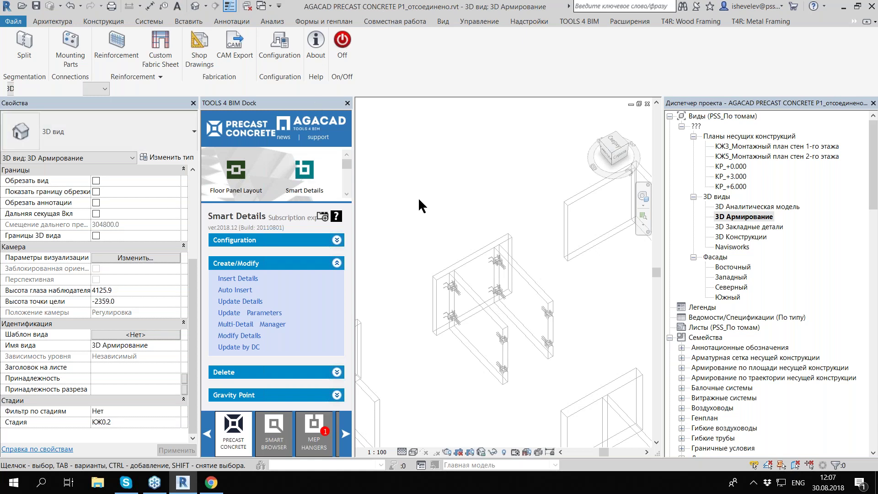
left_click(723, 165)
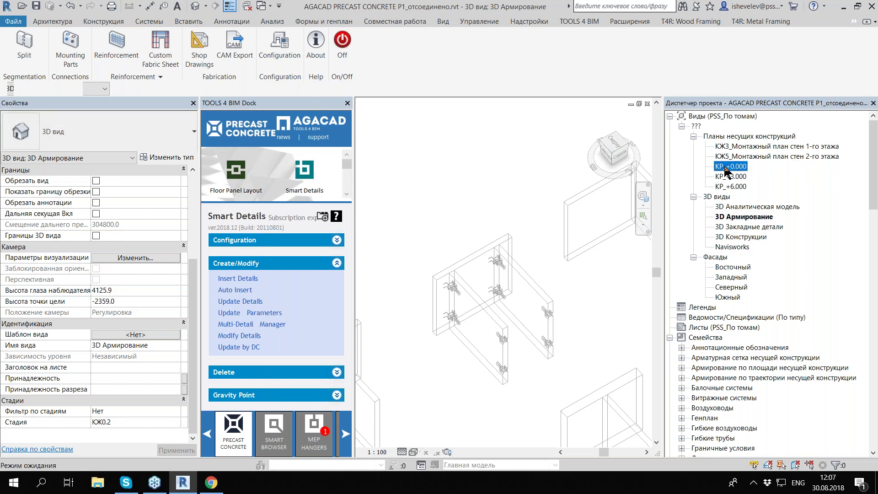
Step: Open the КР_+0.000 structural plan and switch the TOOLS 4 BIM dock to Sort Mark
double_click(725, 168)
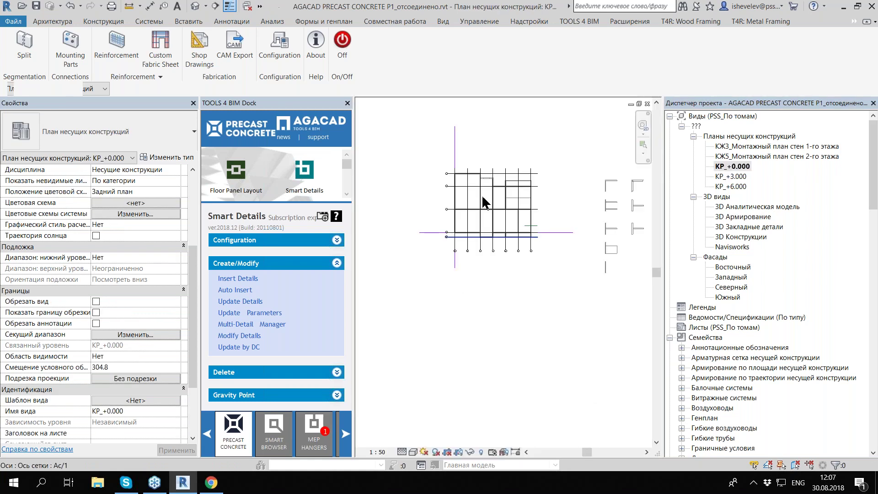
scroll(481, 194, "up", 2)
left_click(337, 239)
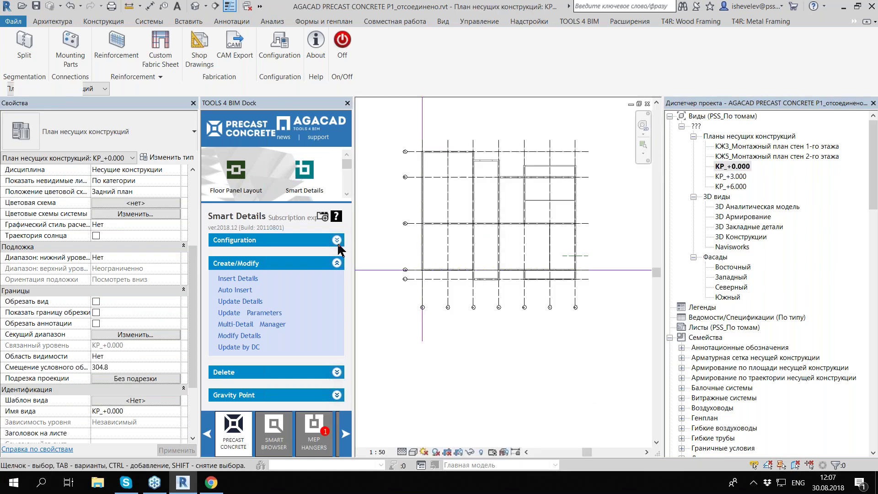
scroll(265, 190, "down", 2)
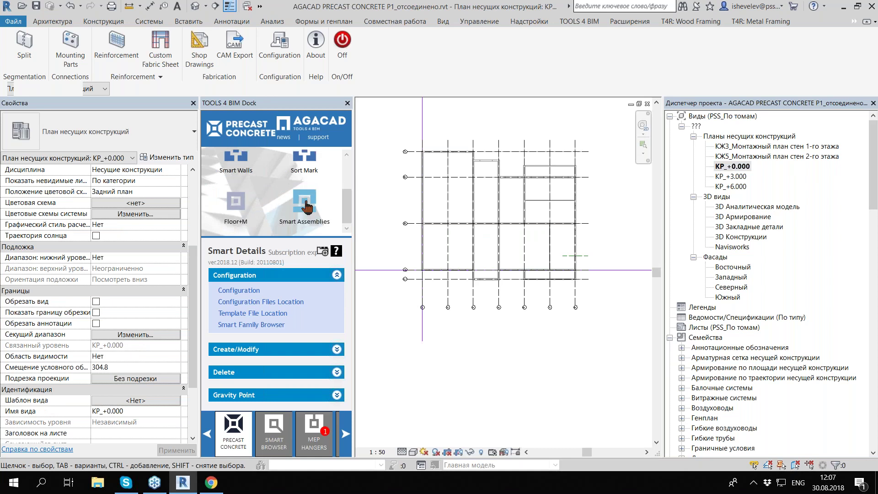
left_click(303, 176)
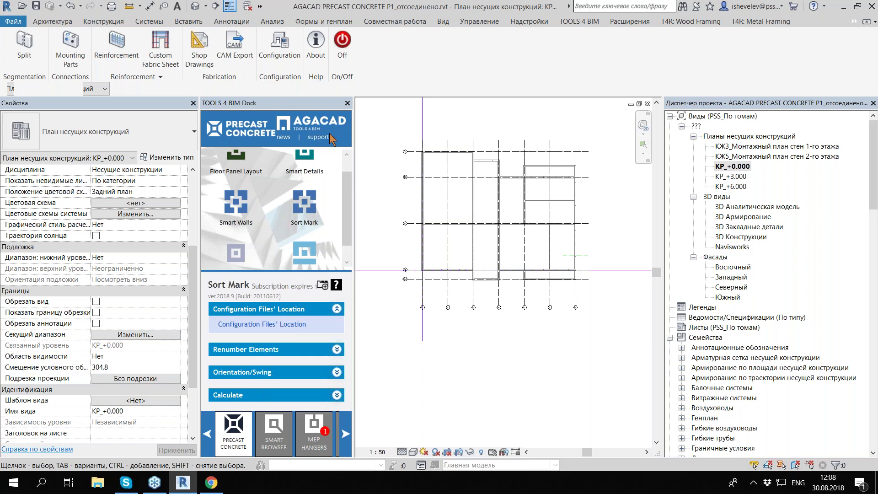
Step: Show the Renumber Elements options and window-select the walls along the plan's bottom
middle_click_drag(511, 276, 475, 291)
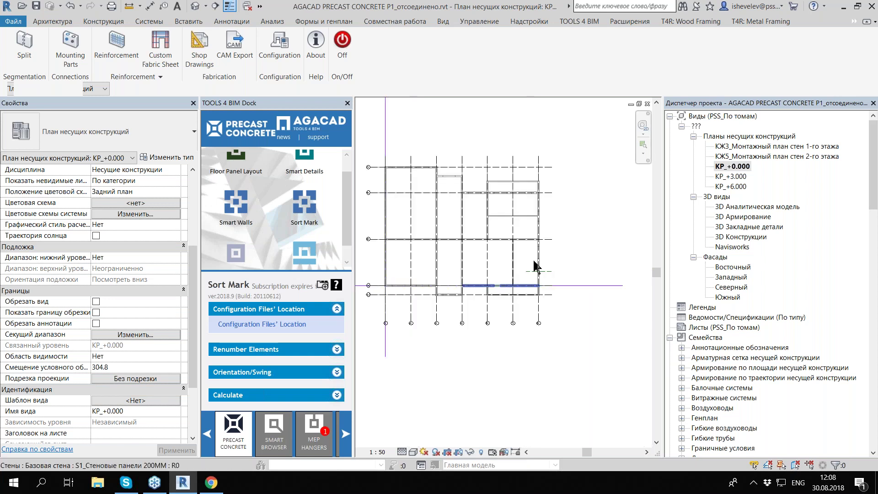
scroll(535, 268, "down", 1)
left_click(245, 349)
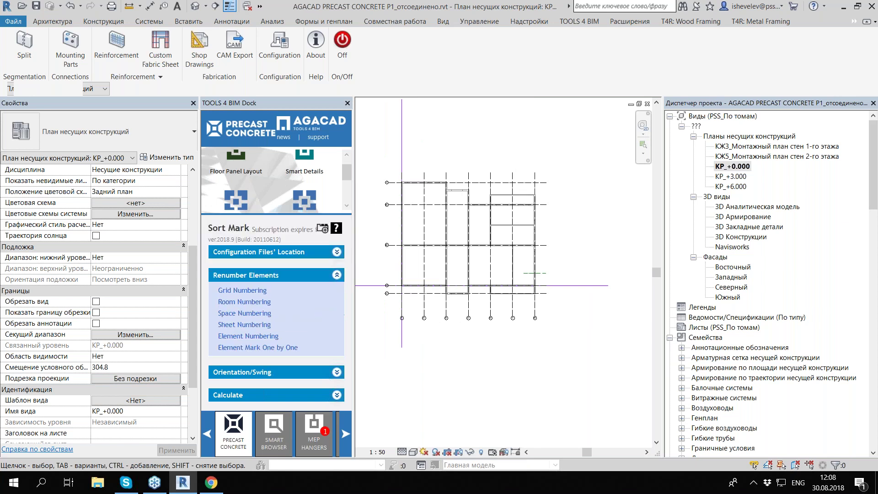
scroll(438, 297, "up", 3)
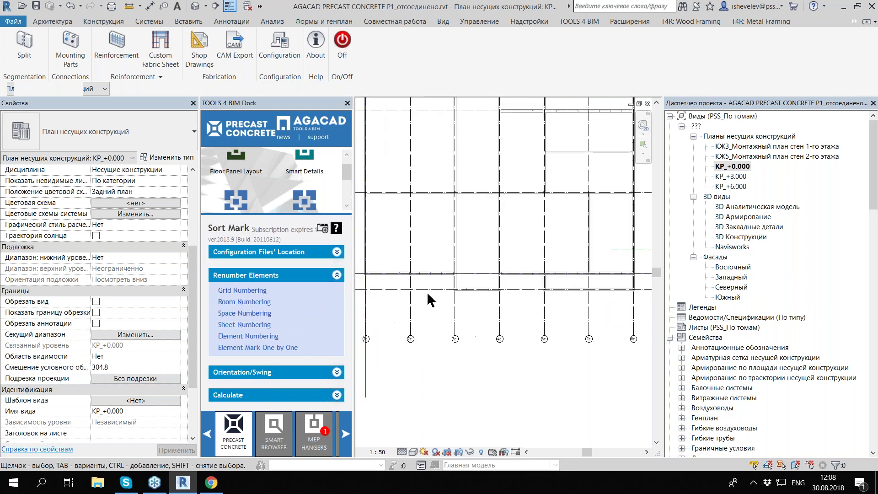
scroll(423, 316, "down", 3)
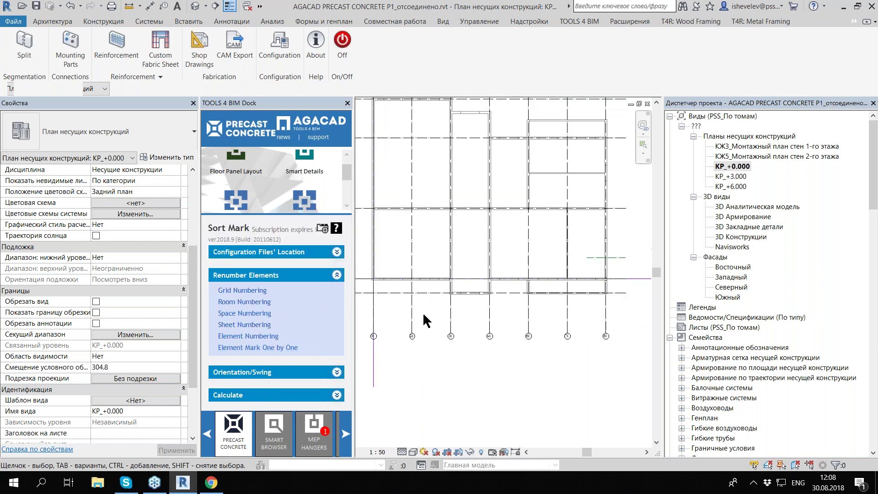
mouse_move(373, 267)
left_mouse_down()
mouse_move(537, 314)
mouse_move(526, 316)
left_mouse_up()
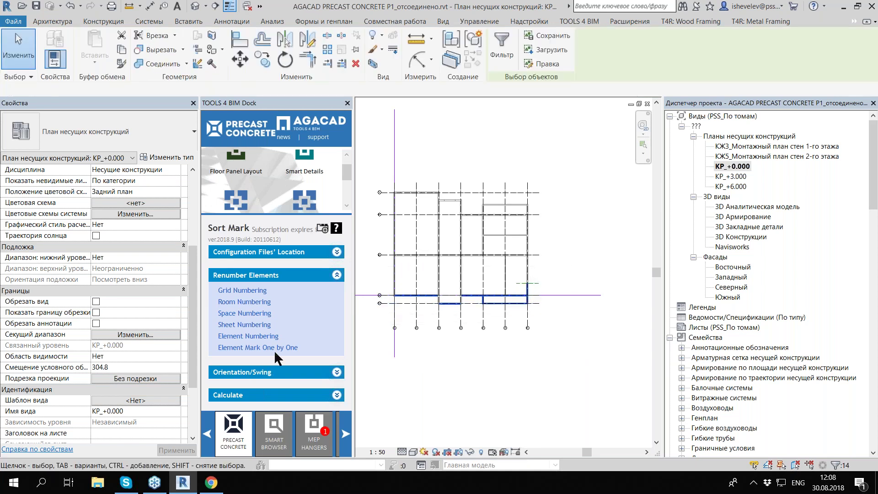
Step: Mark the bottom wall panel between grids 1c and 2c using the КСМ Марка Стен scheme
key("Escape")
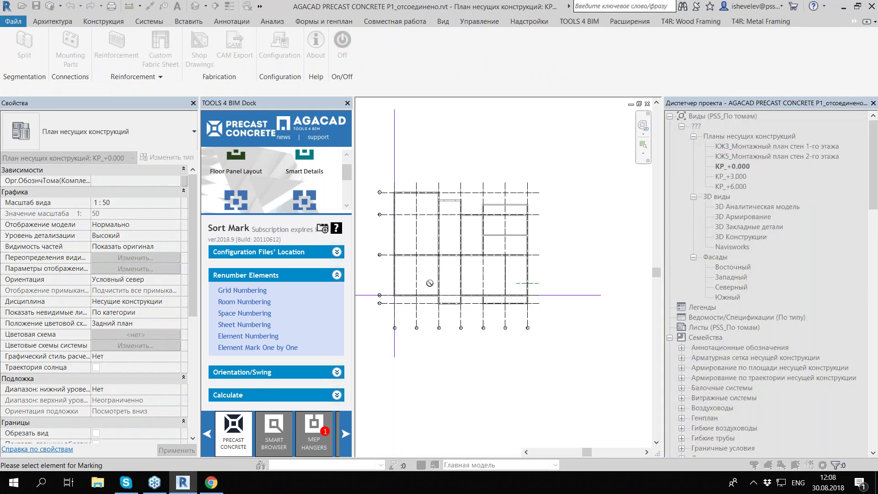
scroll(429, 283, "up", 3)
scroll(425, 291, "up", 3)
scroll(421, 300, "up", 2)
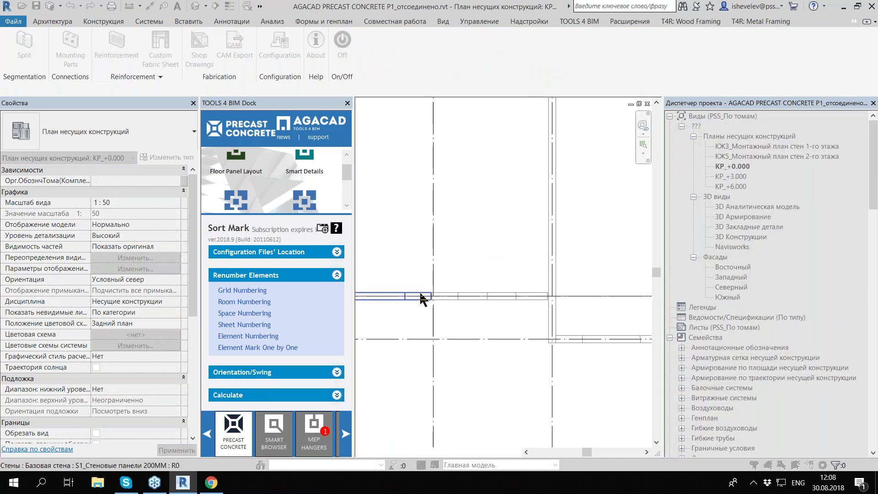
left_click(421, 300)
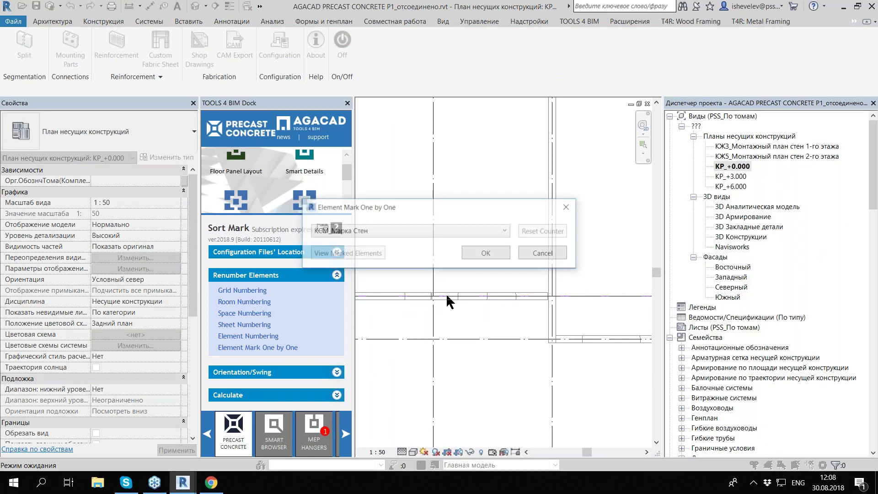
left_click(394, 231)
left_click(386, 254)
left_click(481, 251)
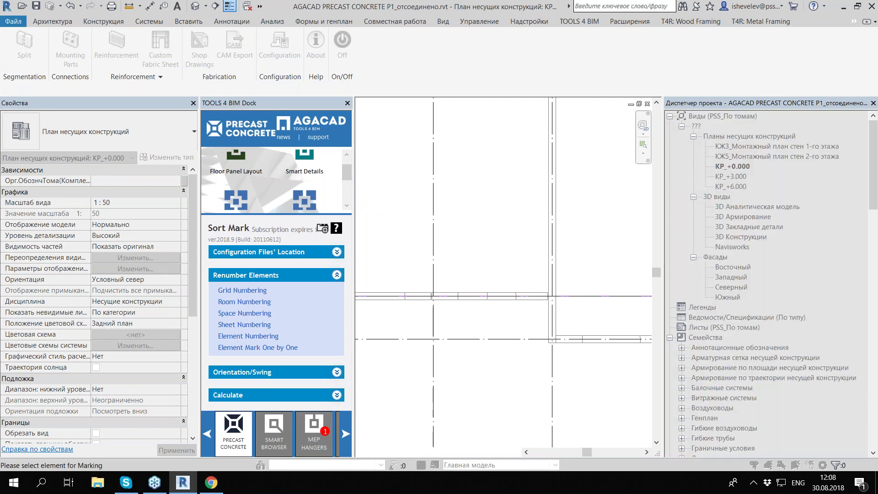
scroll(469, 279, "down", 3)
left_click(470, 279)
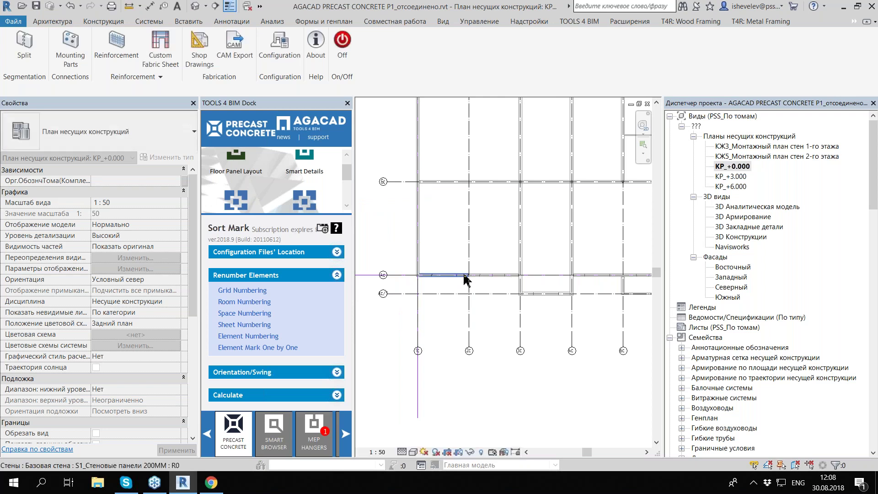
Step: Confirm the panel's Марка reads НП-1, then zoom to fit and select all 78 plan elements
scroll(464, 279, "up", 3)
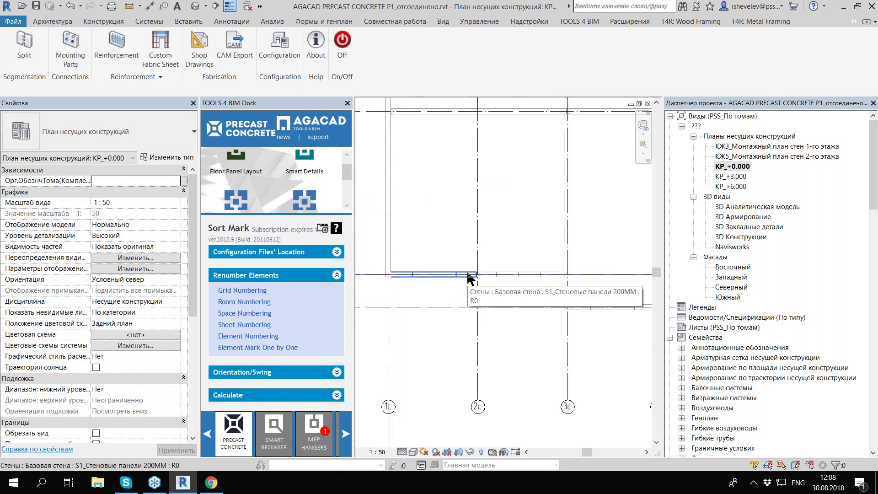
left_click(468, 277)
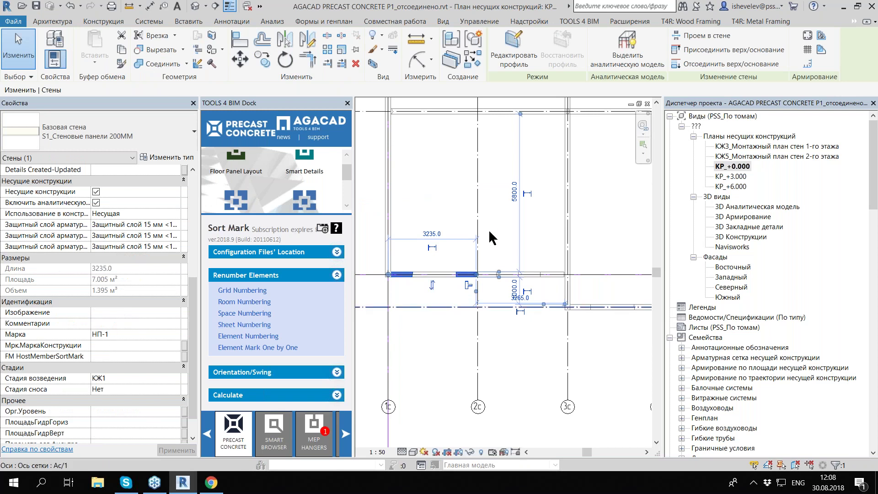
scroll(432, 204, "down", 3)
key("Escape")
scroll(473, 298, "up", 5)
key("Escape")
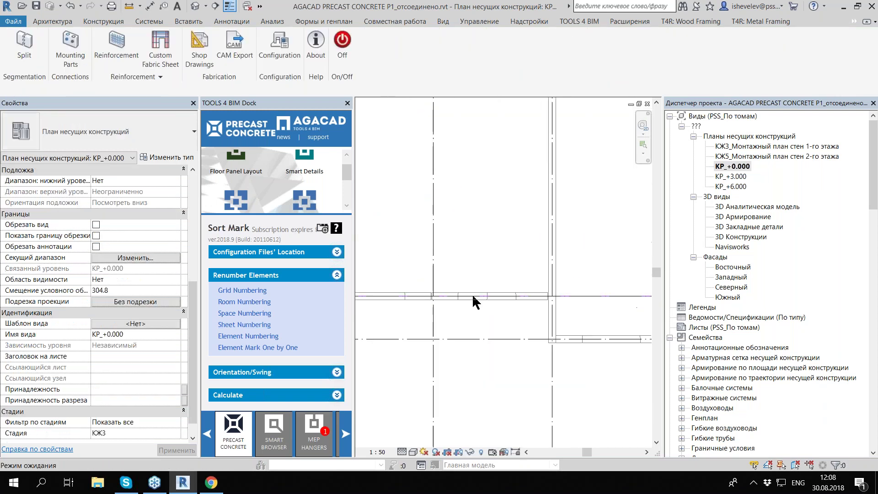
key("z")
key("f")
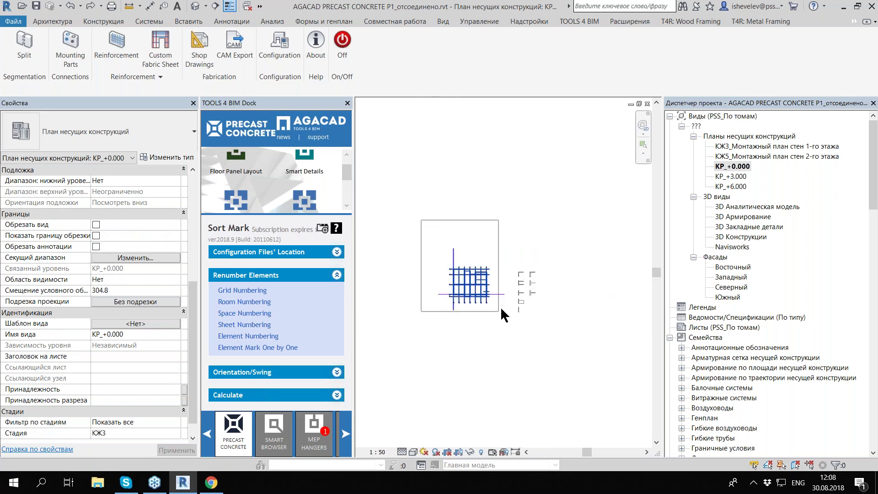
left_click_drag(502, 311, 423, 222)
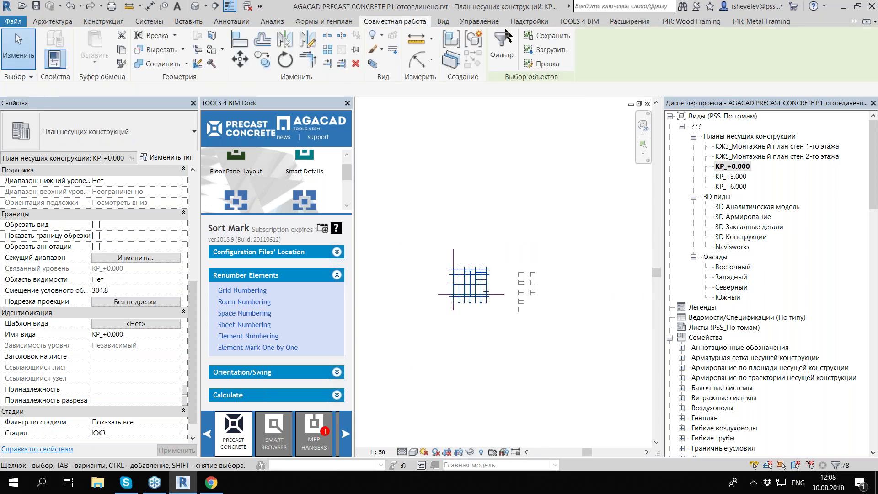
Step: Filter the selection to Стены and Tag All untagged walls with the Марки стен tag
left_click(506, 30)
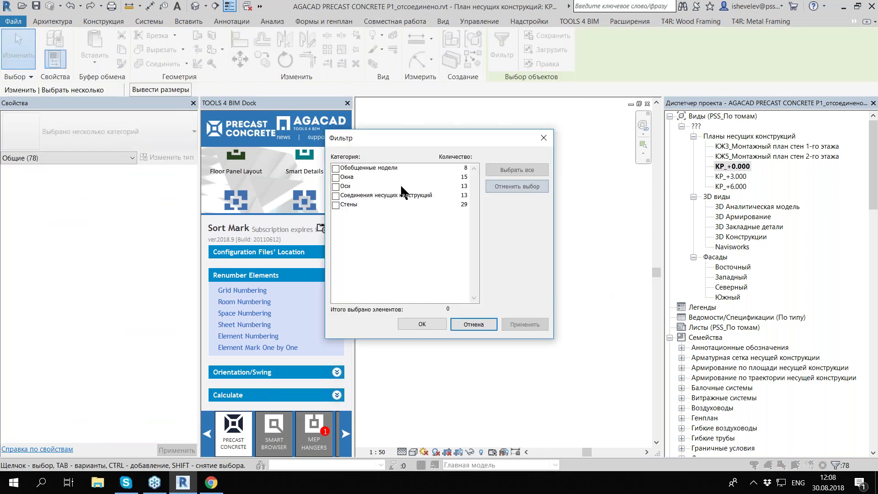
left_click(416, 324)
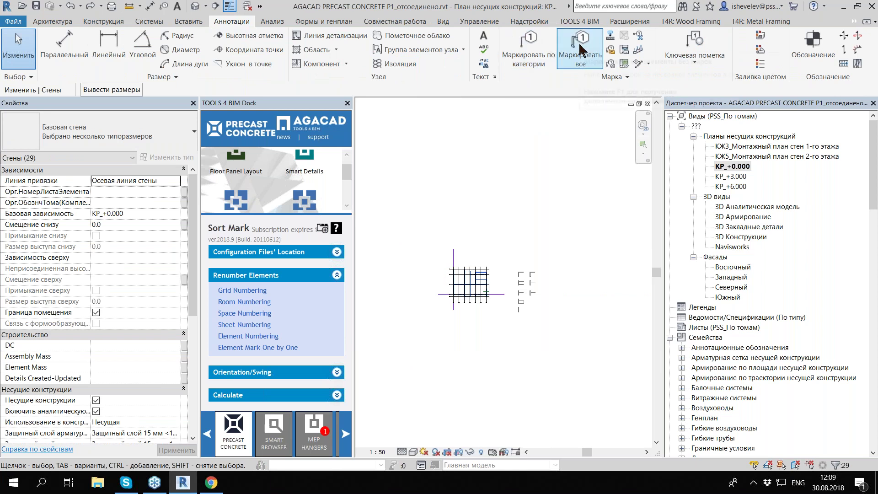
left_click(578, 42)
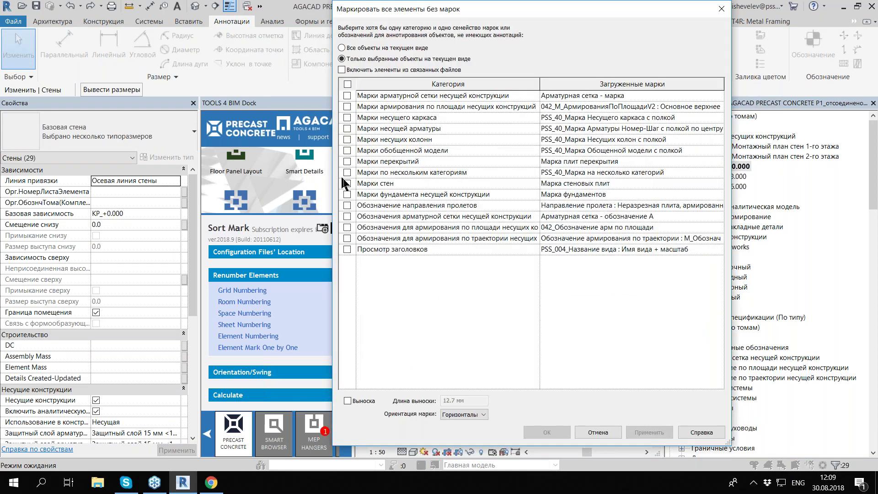
left_click(347, 183)
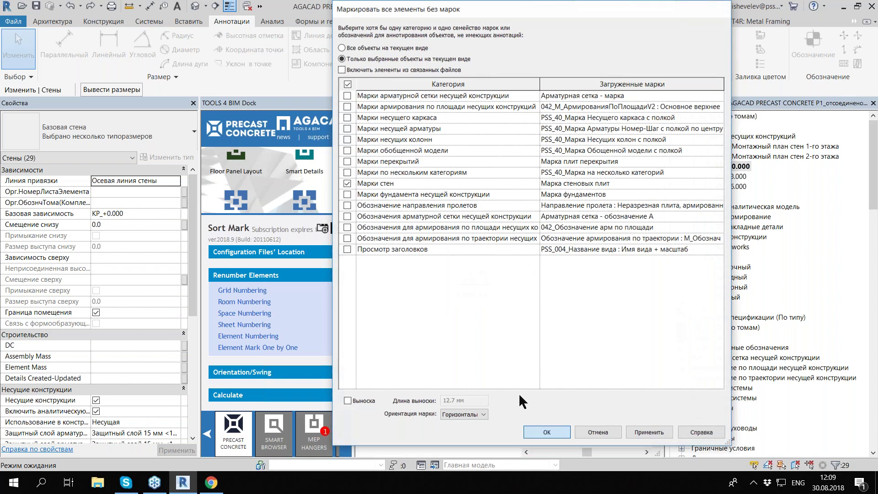
key("Return")
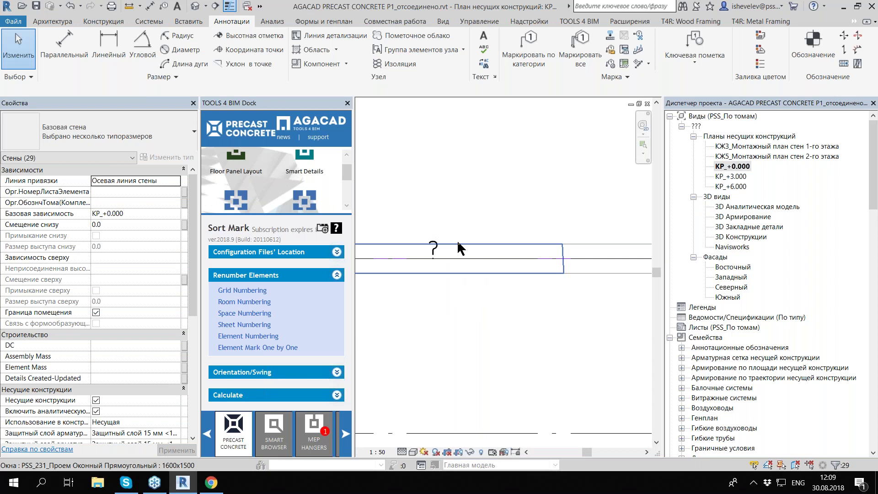
key("Escape")
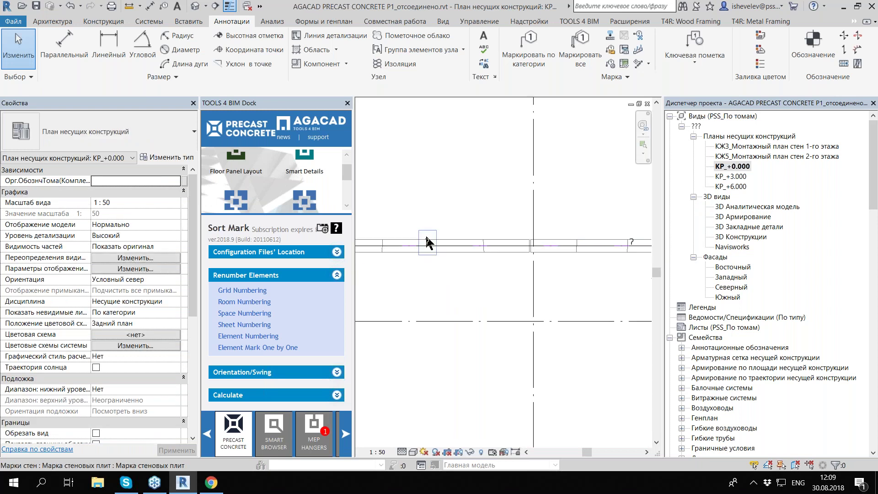
Step: Window-select all the plan's walls and grids again
scroll(425, 234, "down", 3)
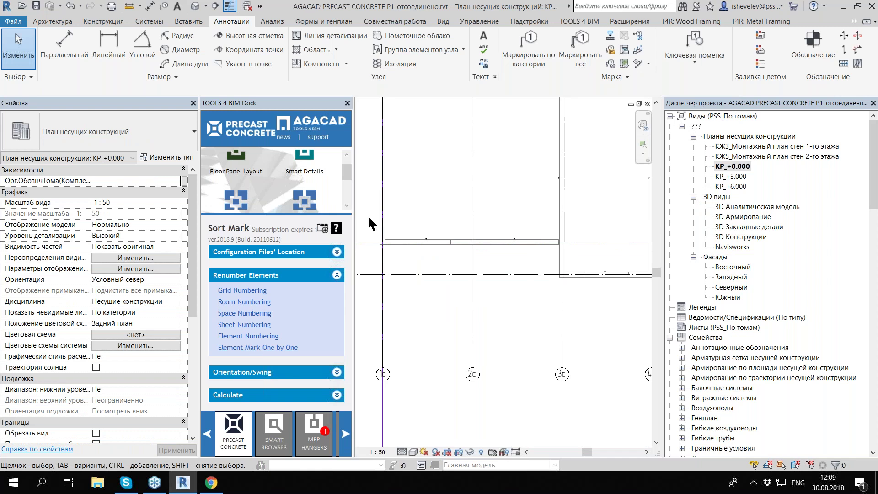
scroll(476, 224, "down", 4)
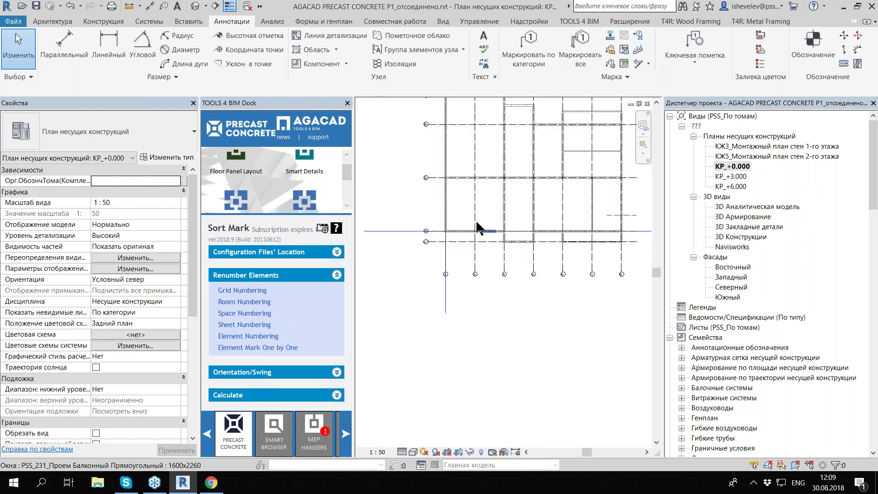
scroll(471, 204, "down", 2)
left_click_drag(464, 184, 611, 303)
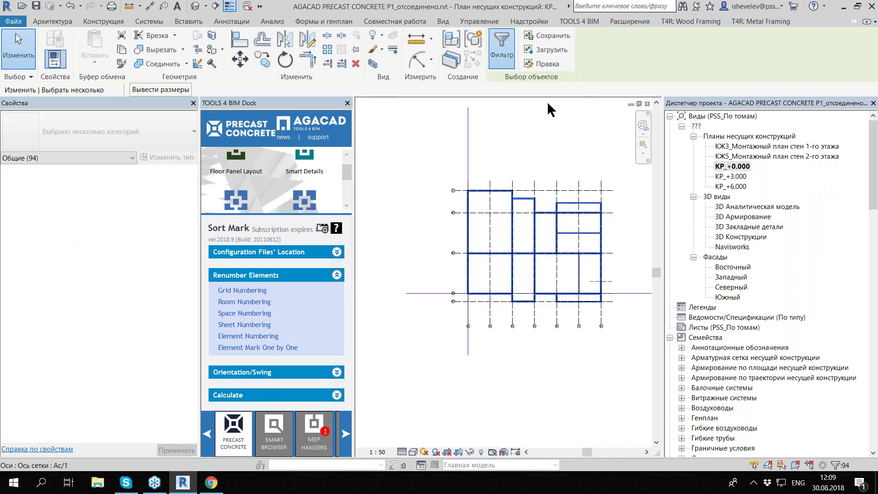
Step: Filter to the 29 walls and renumber their Марка with the КСМ_Марка Стен Sort Mark configuration
left_click(343, 205)
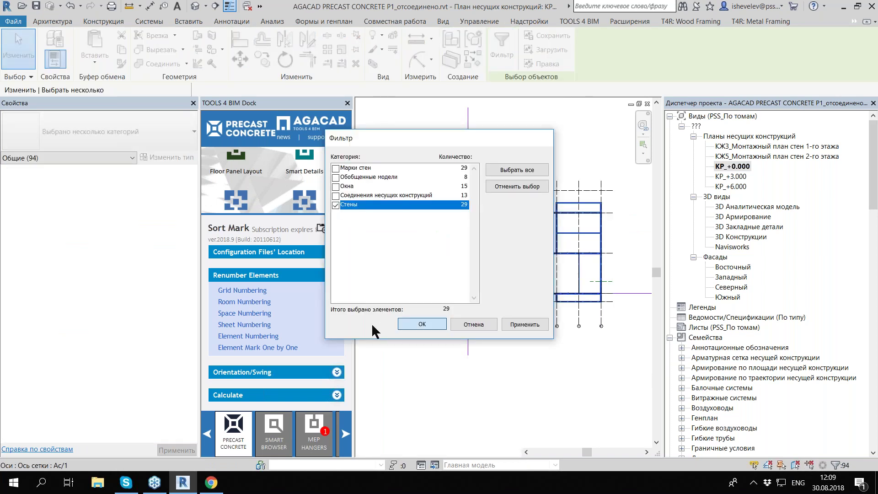
key("Return")
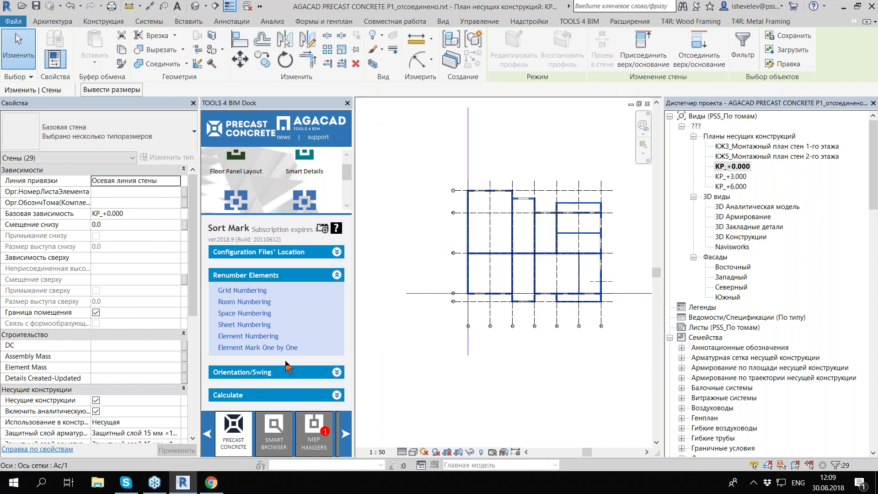
key("Escape")
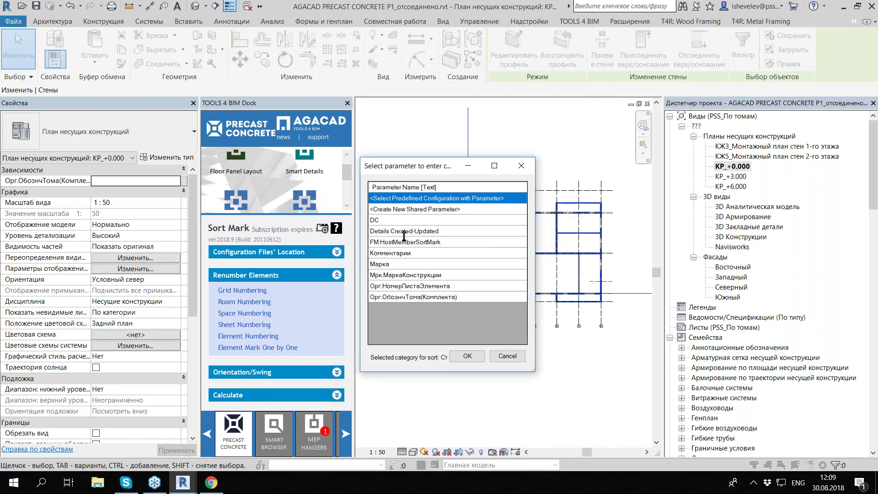
left_click(405, 264)
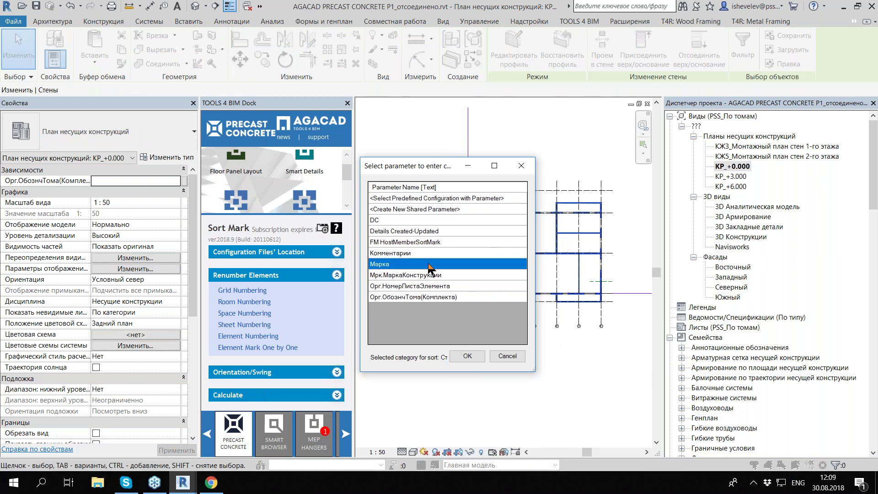
left_click(468, 357)
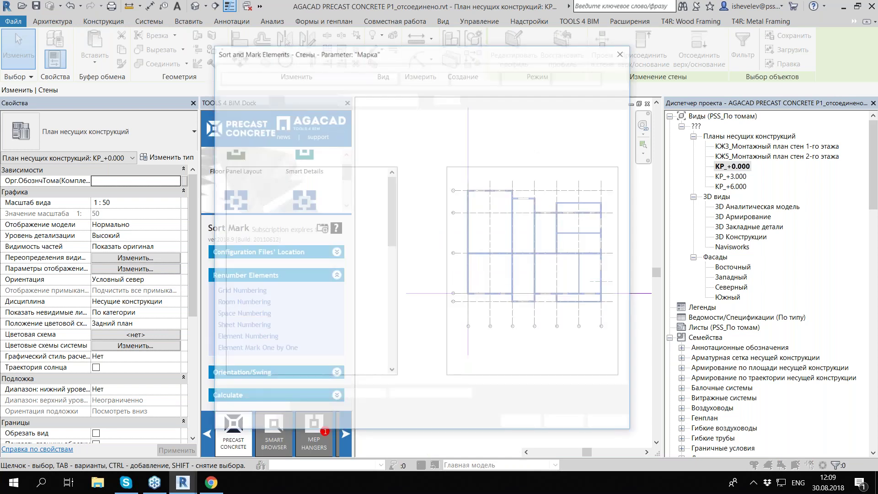
left_click(292, 76)
left_click(285, 98)
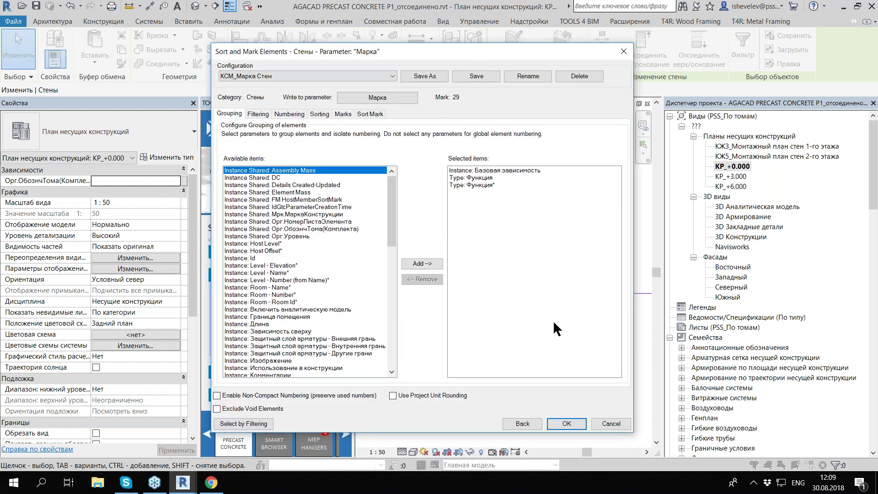
left_click(562, 421)
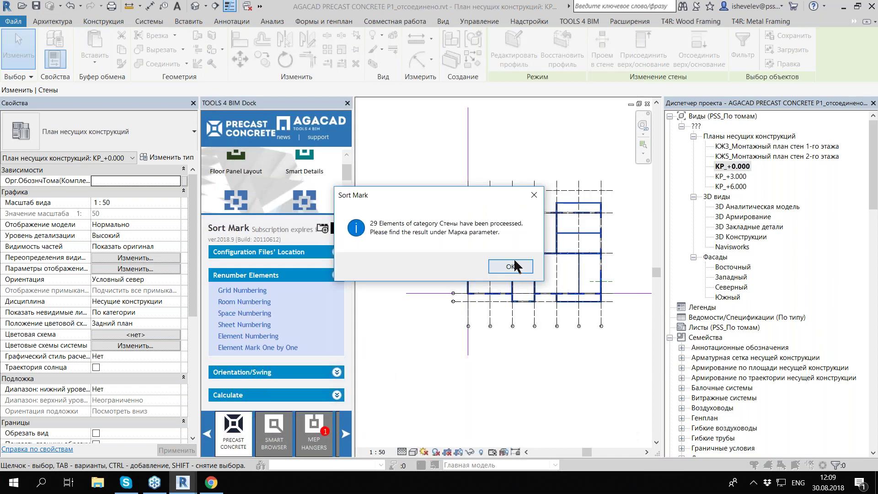
Step: Acknowledge the 29-walls-processed message and duplicate-mark warning, then clear the selection
left_click(515, 265)
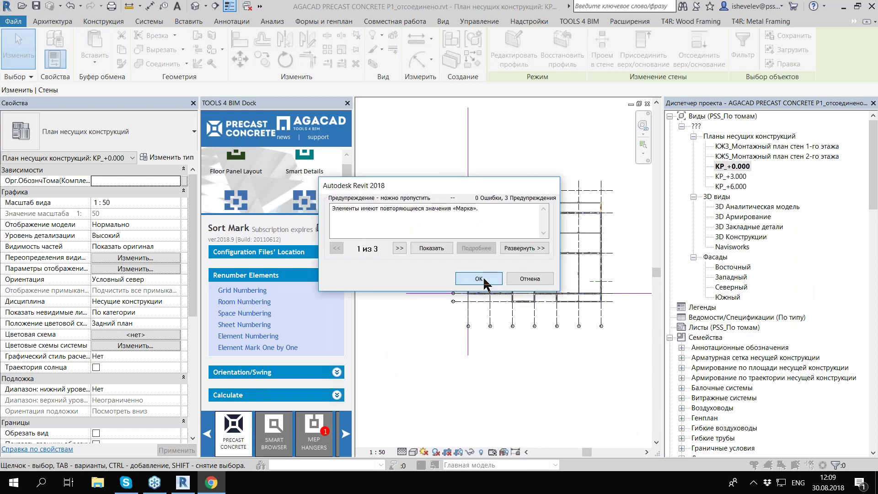
left_click(485, 280)
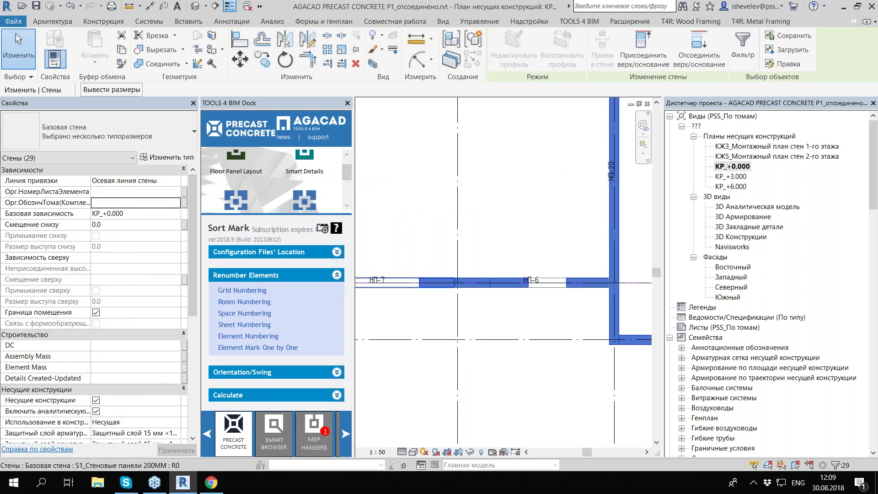
key("Escape")
Step: Zoom around the plan to check the new wall tags such as НП-20 and НП-21
scroll(394, 330, "up", 2)
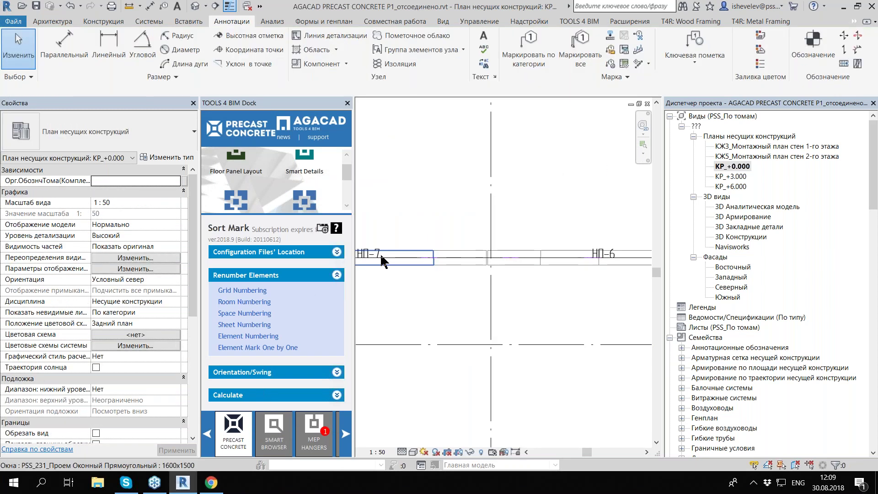
scroll(482, 238, "down", 2)
scroll(467, 231, "down", 1)
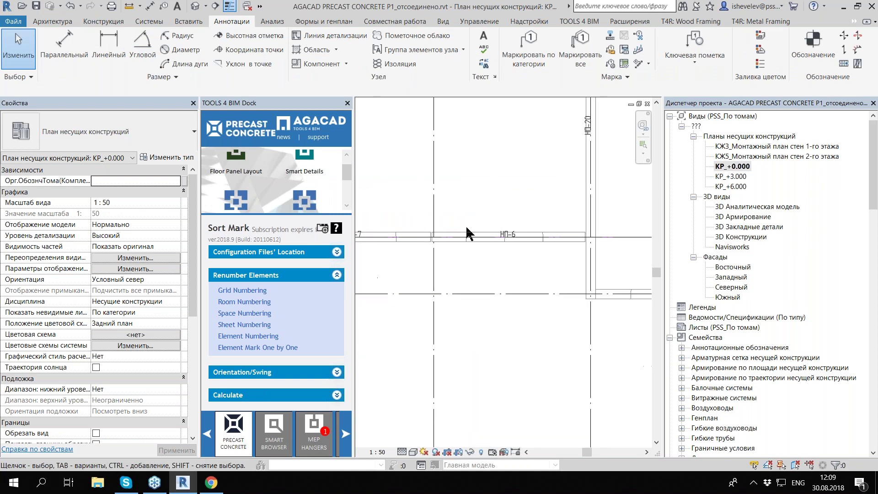
scroll(490, 207, "down", 1)
scroll(490, 207, "up", 5)
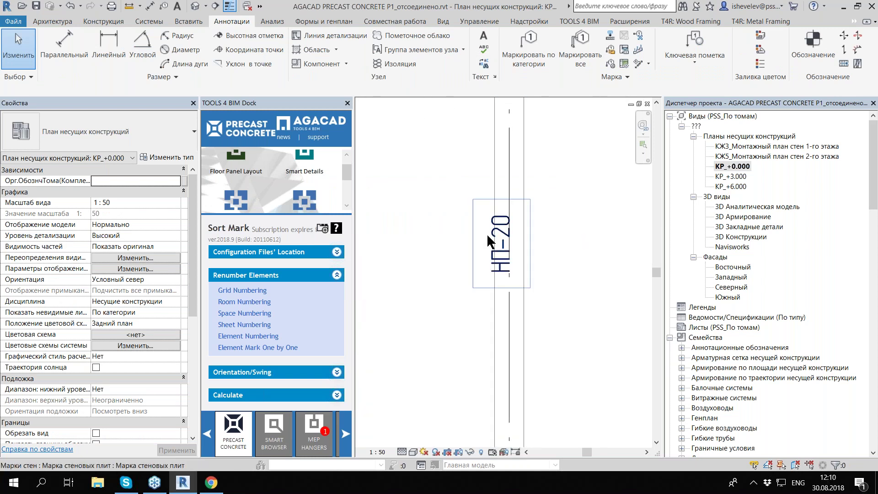
scroll(487, 234, "down", 2)
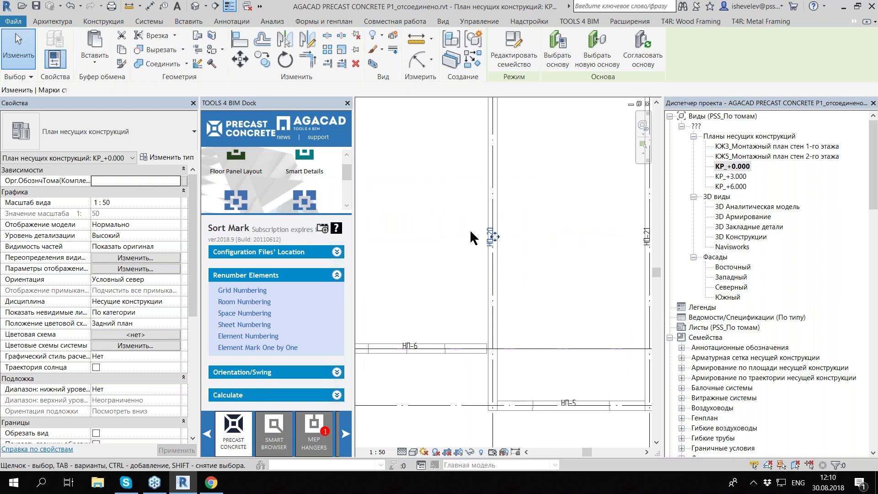
scroll(470, 229, "up", 2)
left_click(557, 249)
left_click(486, 221)
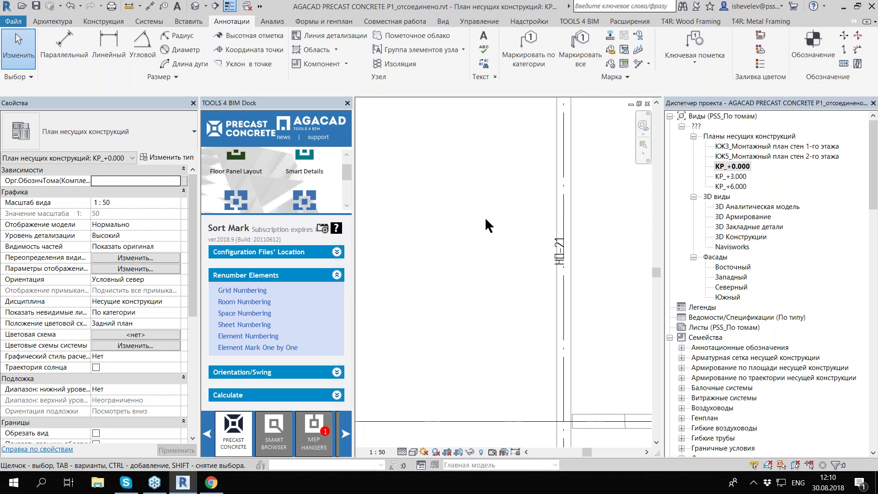
Step: Switch the ribbon to the Precast tools and open the 3D Конструкции view
left_click(854, 22)
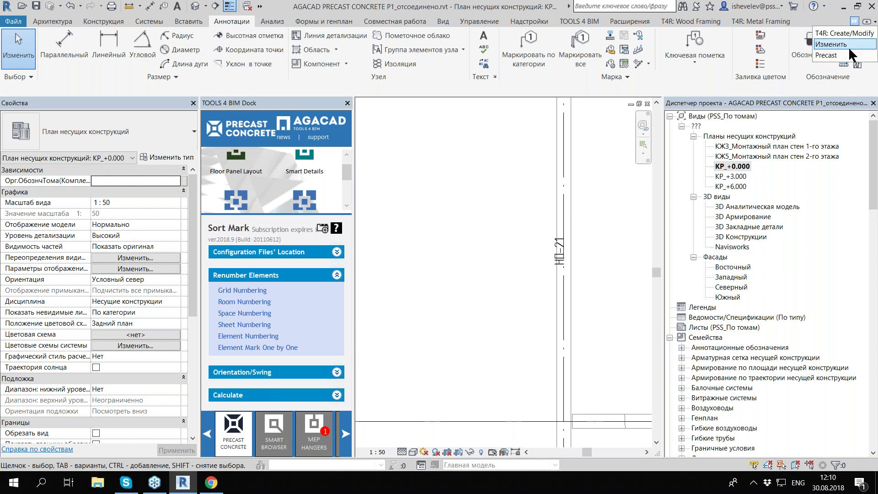
left_click(835, 55)
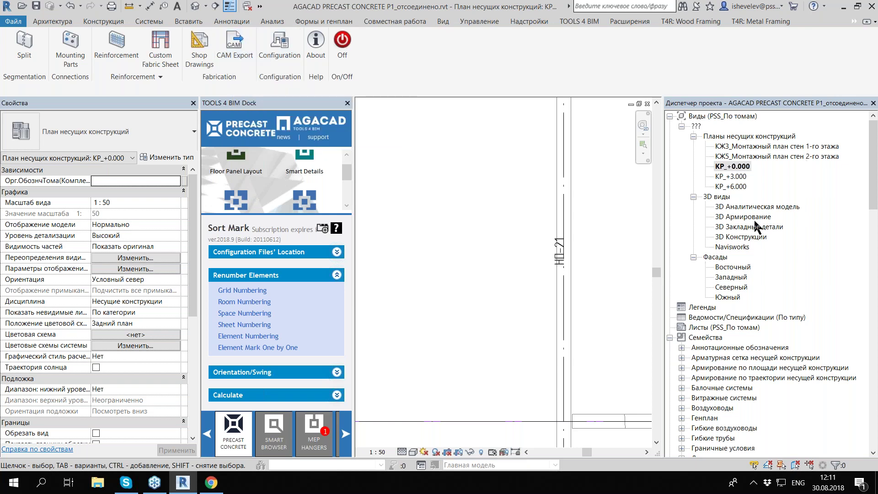
double_click(755, 240)
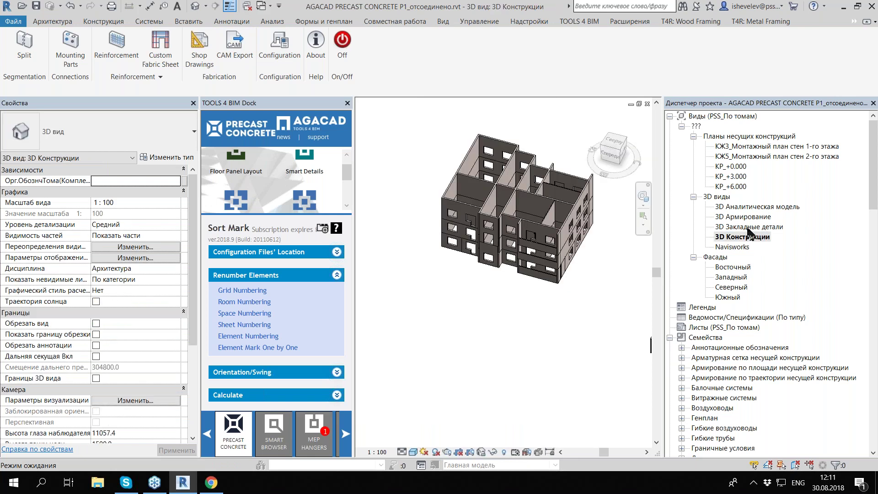
Step: Open the 3D Закладные детали view and zoom in on the wall panels
double_click(747, 228)
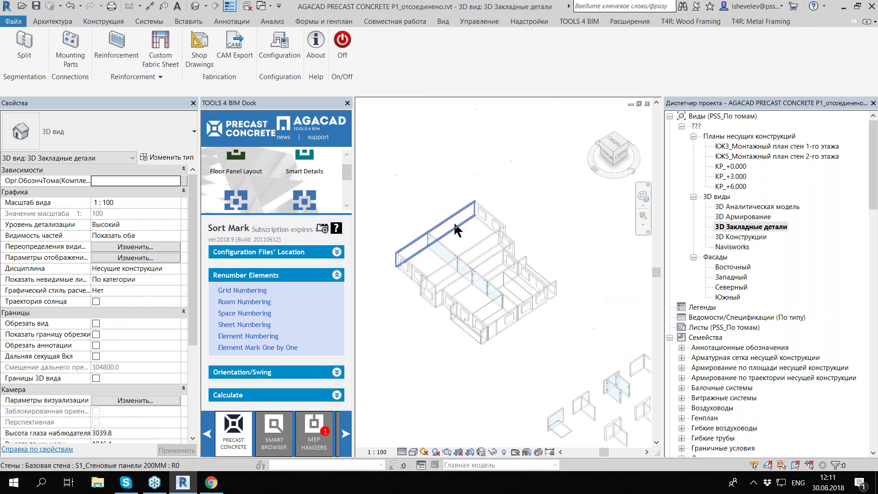
scroll(512, 260, "up", 2)
scroll(464, 338, "up", 5)
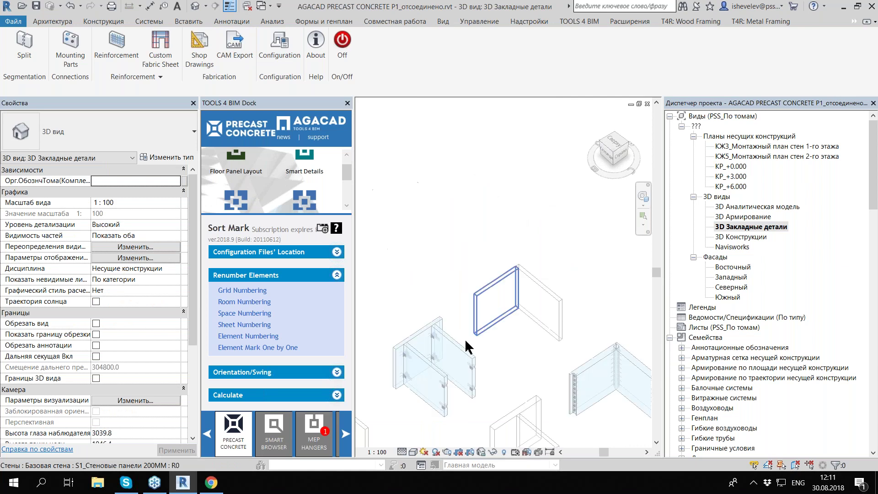
scroll(464, 339, "down", 1)
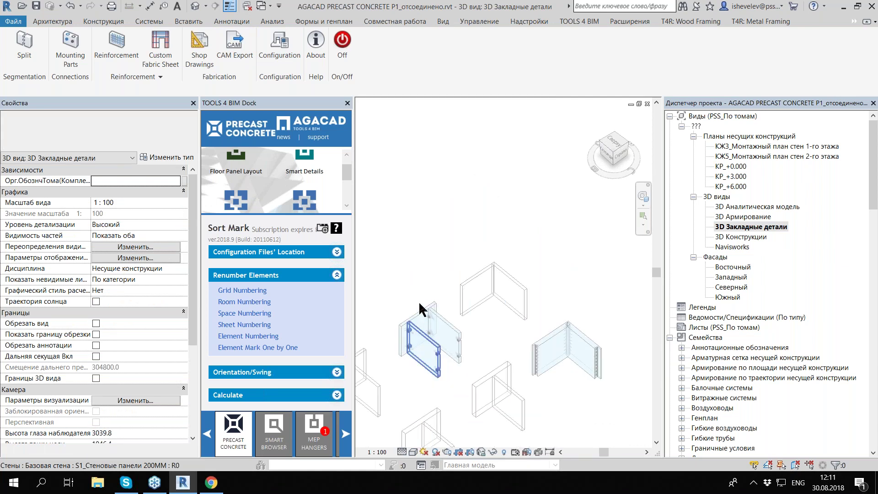
Step: Drag a selected wall panel's end to a new position
left_click(419, 308)
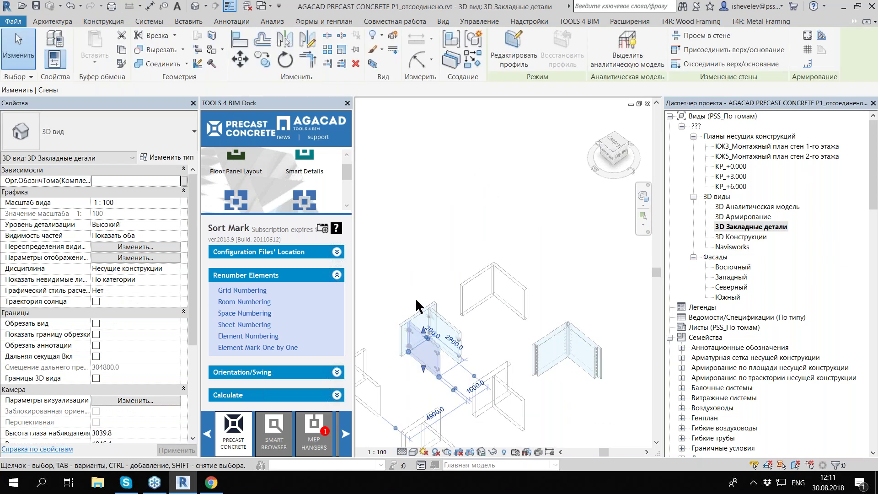
scroll(419, 307, "up", 4)
left_click_drag(427, 347, 470, 319)
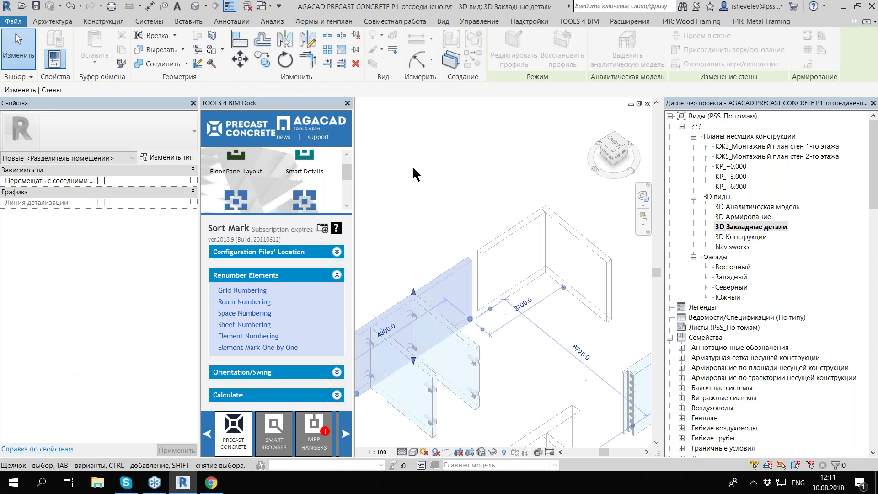
left_click(413, 169)
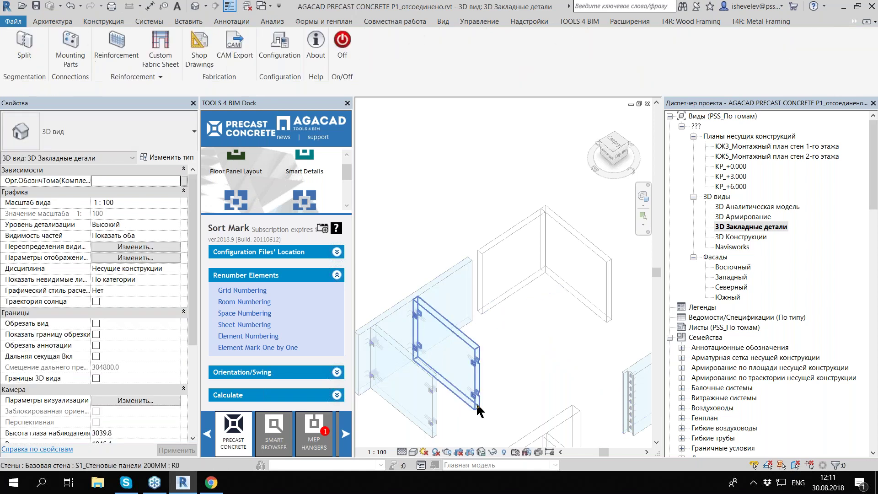
Step: Draw a new 4100 mm wall segment from the panel end, then cancel a move
left_click(477, 410)
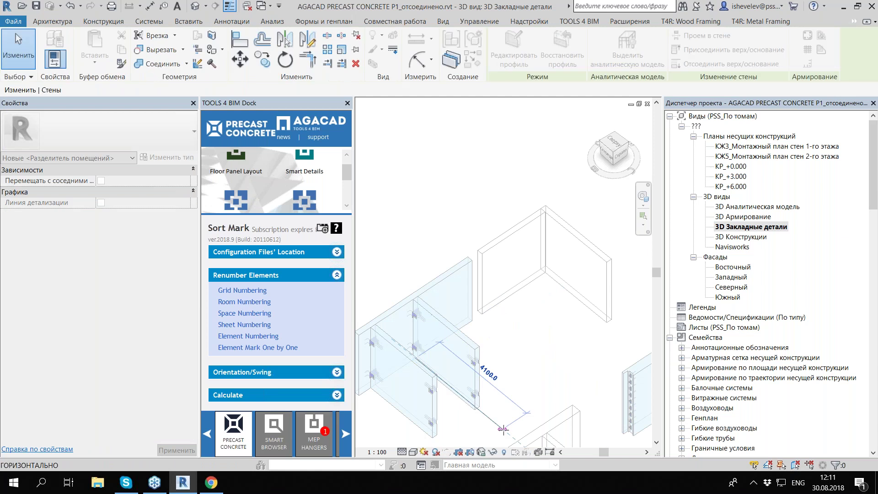
left_click(503, 429)
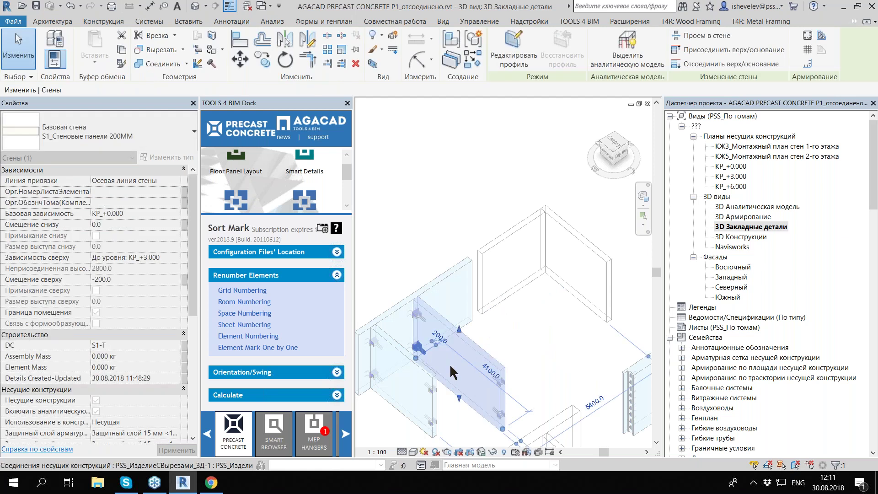
key("Escape")
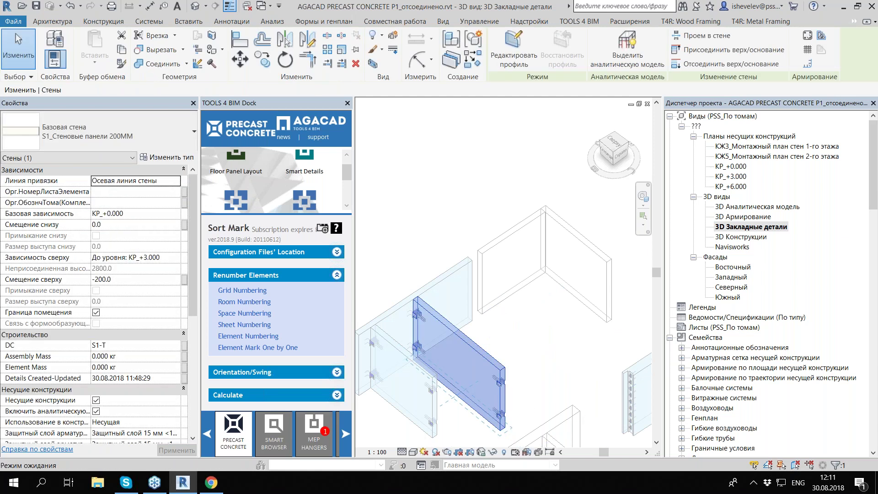
key("m")
key("v")
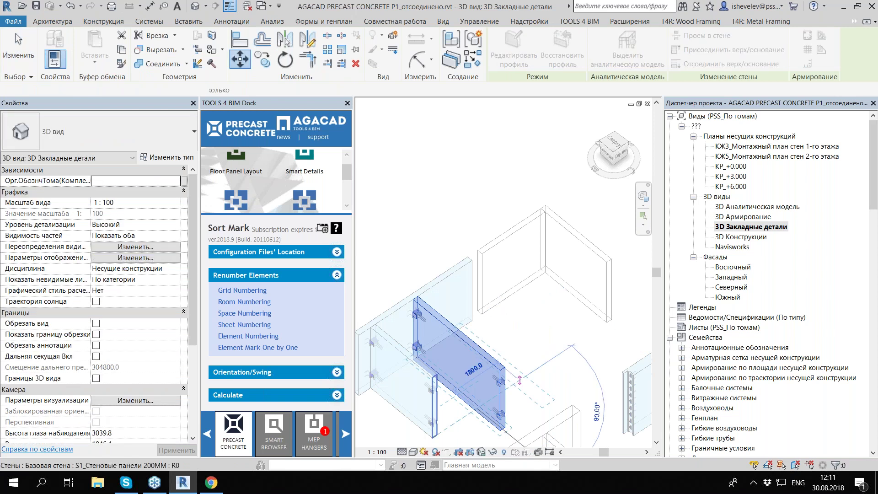
key("Escape")
Step: Pan to the central wall panels and crossing-select that group
scroll(455, 297, "down", 5)
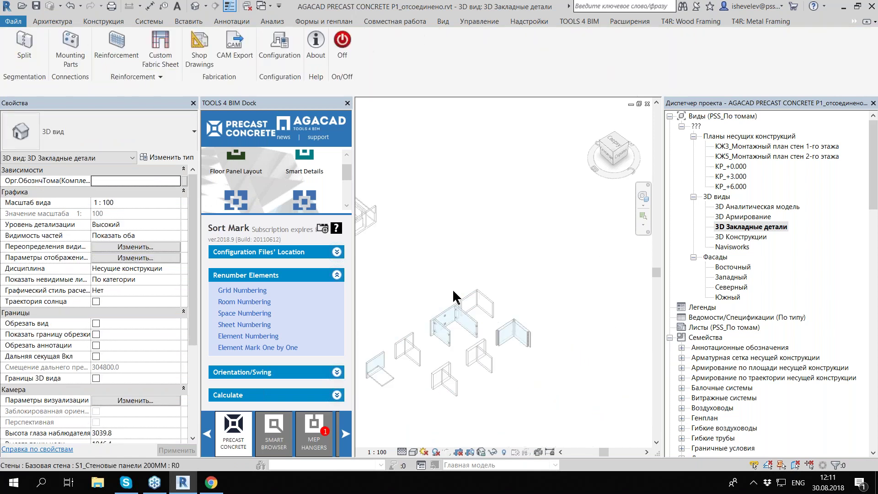
scroll(455, 299, "up", 3)
scroll(455, 310, "up", 5)
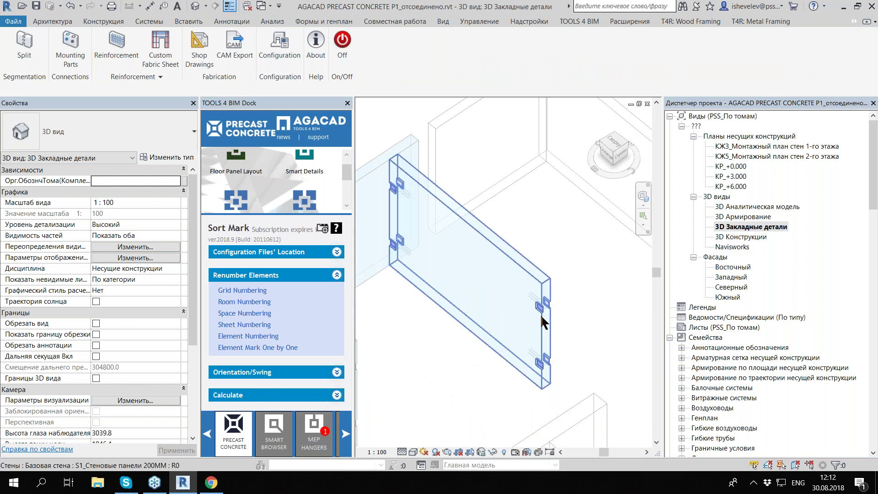
middle_click_drag(548, 317, 407, 258)
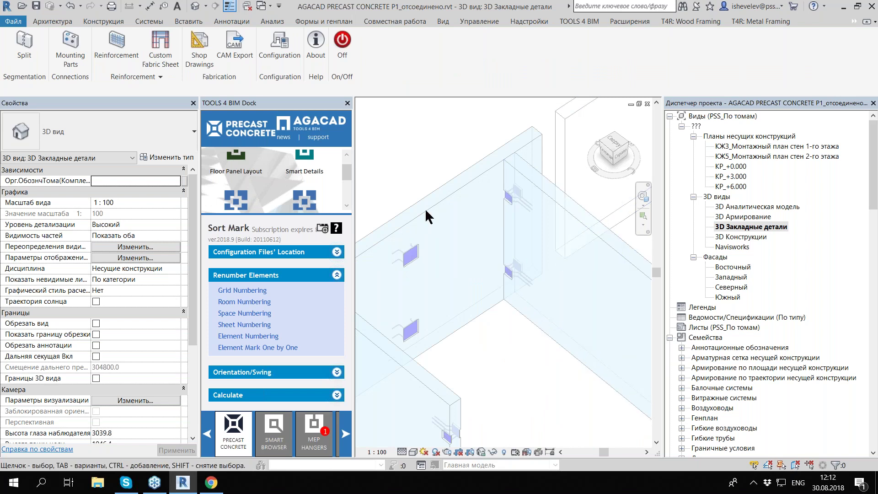
scroll(426, 217, "down", 5)
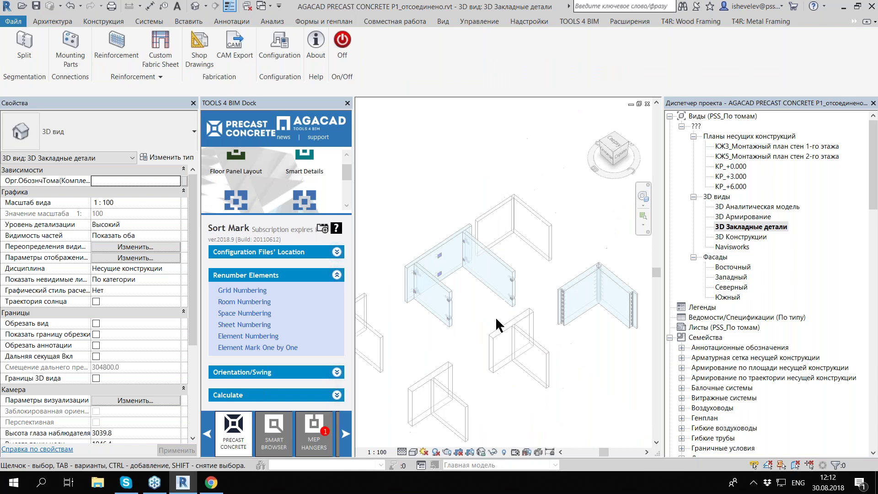
left_click_drag(496, 317, 407, 231)
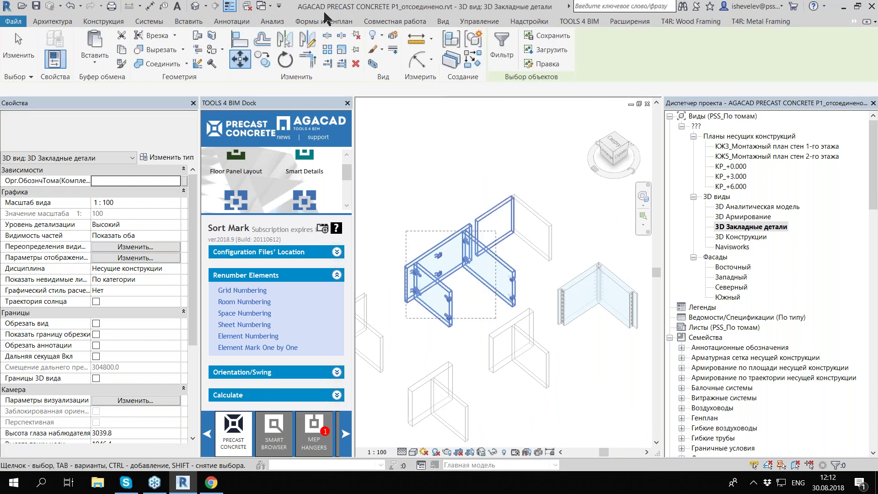
Step: Run Smart Details Create/Modify > Update Details and dismiss the nothing-to-update message
left_click(307, 161)
left_click(222, 290)
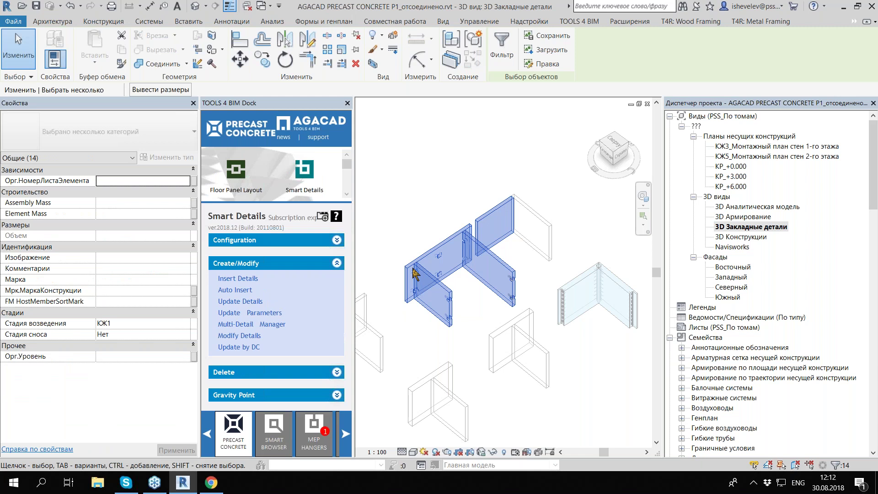
left_click(239, 303)
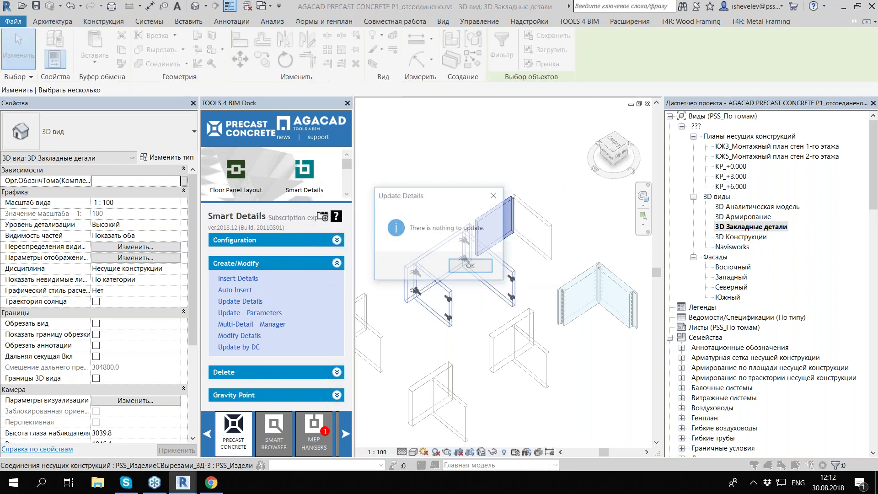
key("alt+Tab")
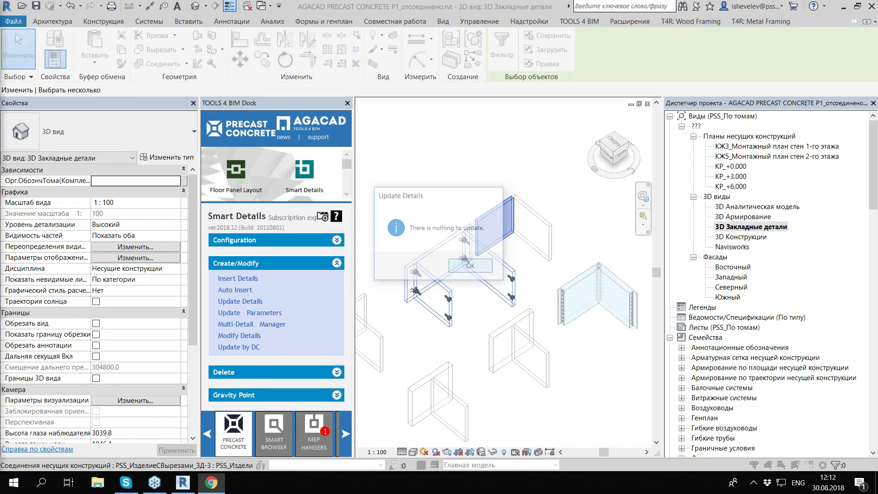
left_click(468, 261)
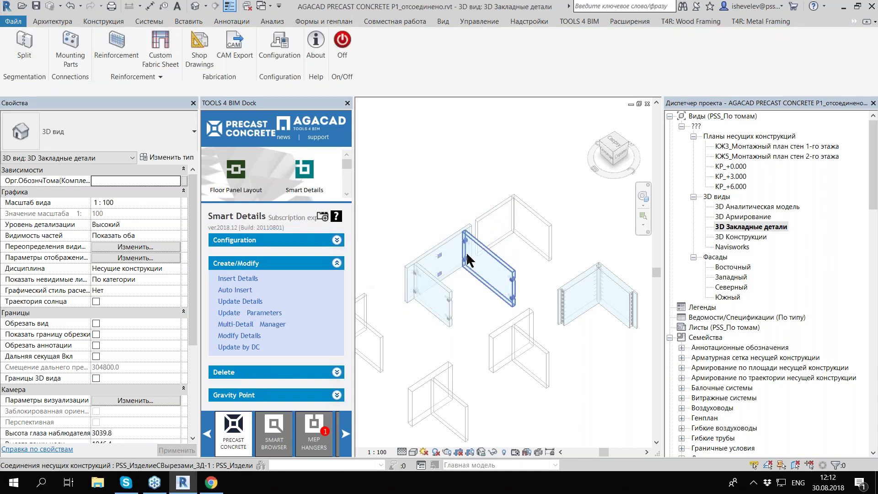
Step: Pick a wall panel, run Update Details again, and zoom out over all panel groups
left_click(468, 261)
scroll(468, 260, "up", 3)
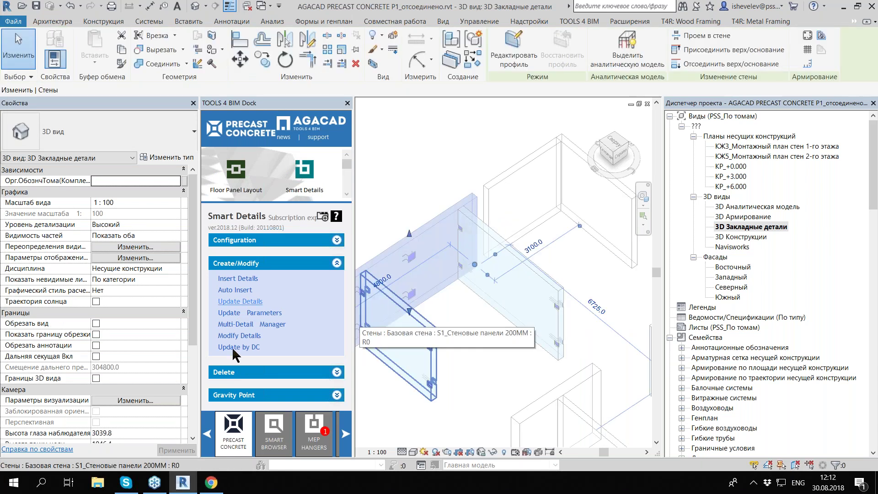
left_click(438, 292)
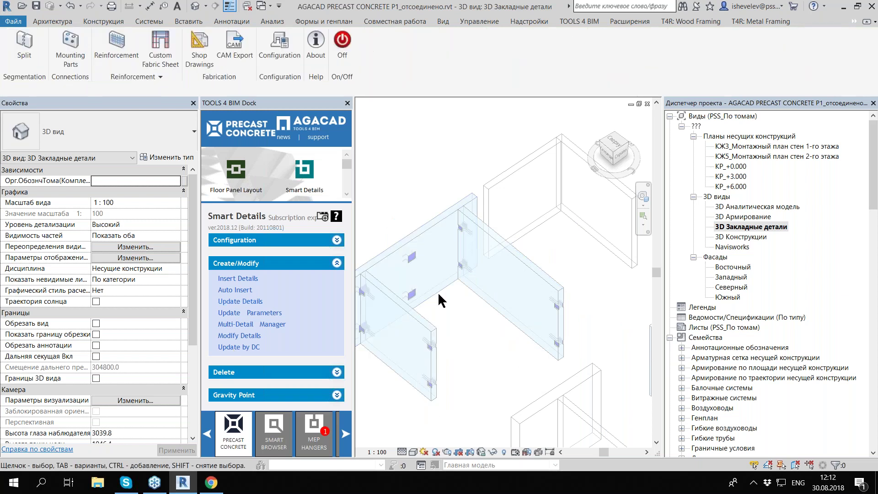
left_click(260, 302)
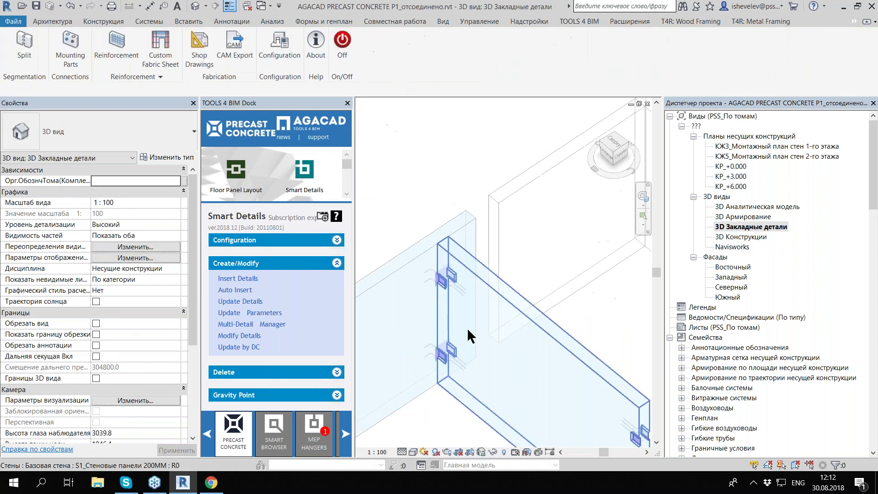
scroll(468, 328, "down", 3)
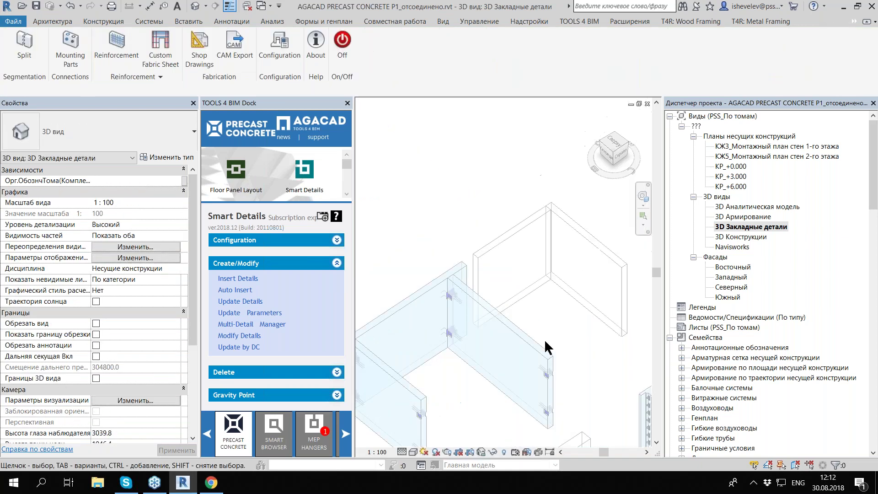
scroll(544, 339, "down", 3)
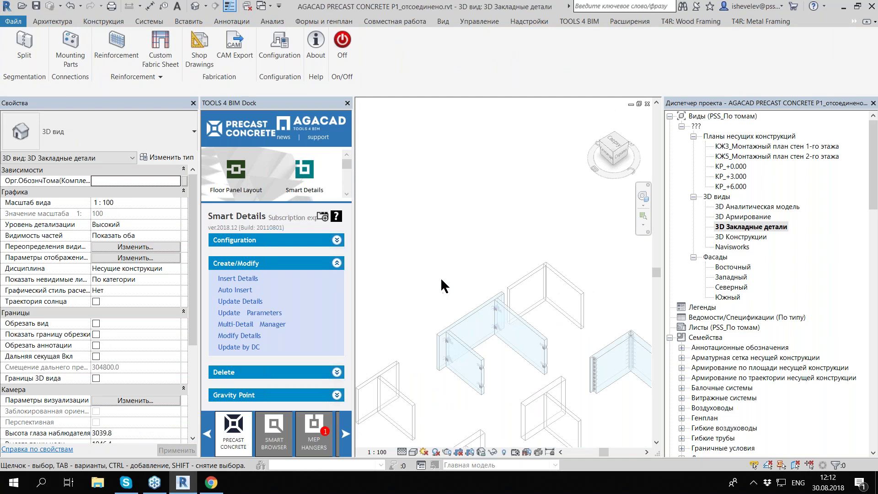
scroll(441, 275, "down", 1)
scroll(446, 257, "down", 1)
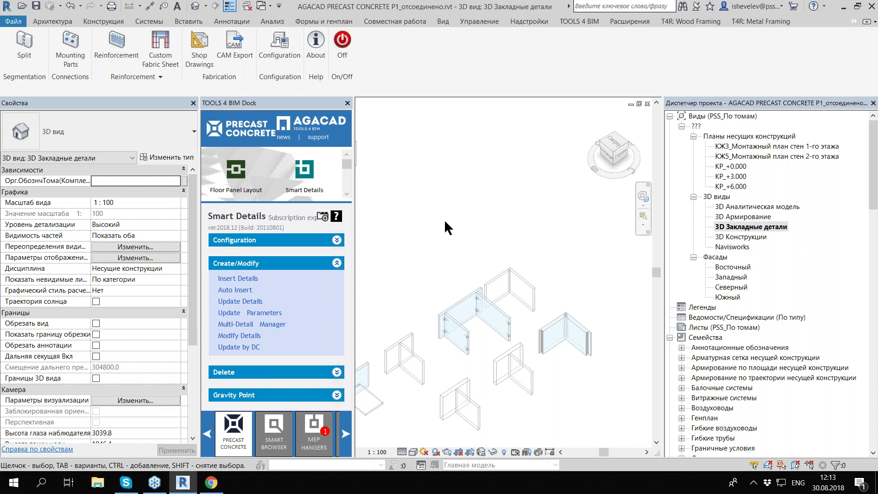
scroll(526, 201, "down", 3)
scroll(548, 198, "down", 3)
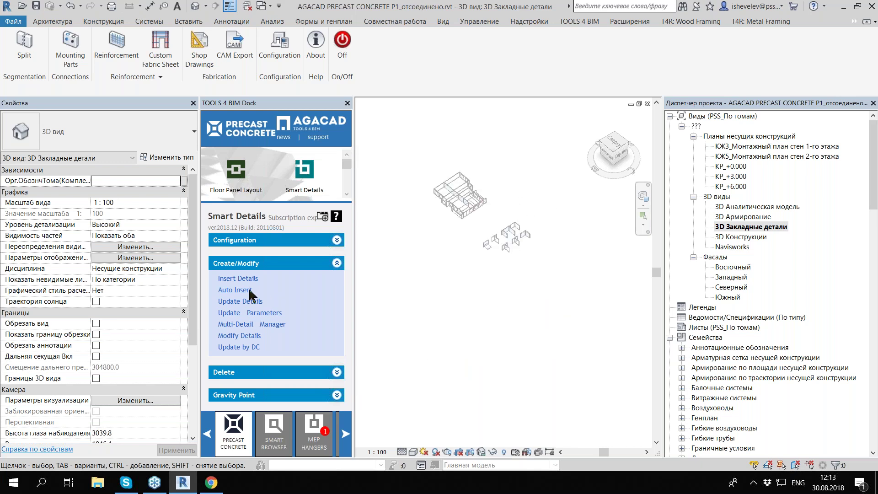
Step: Expand and collapse the Smart Details Configuration section, scrolling the dock list to Smart Assemblies
left_click(337, 240)
scroll(289, 202, "down", 2)
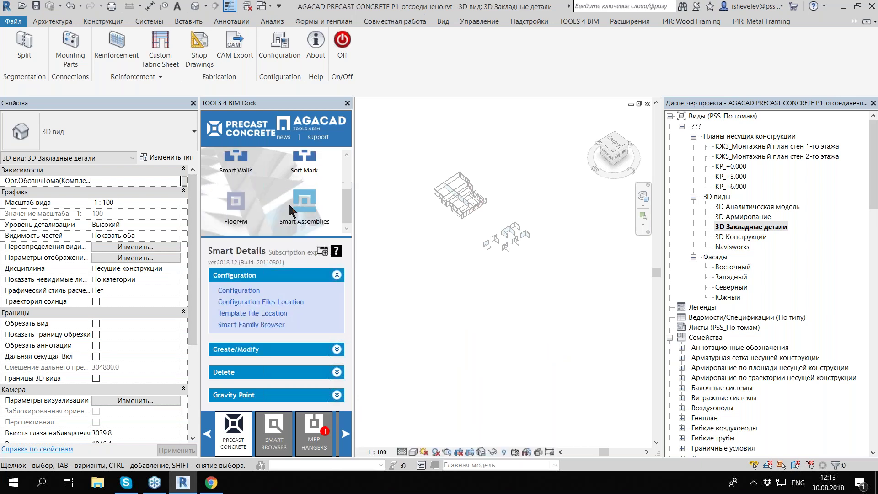
left_click(336, 275)
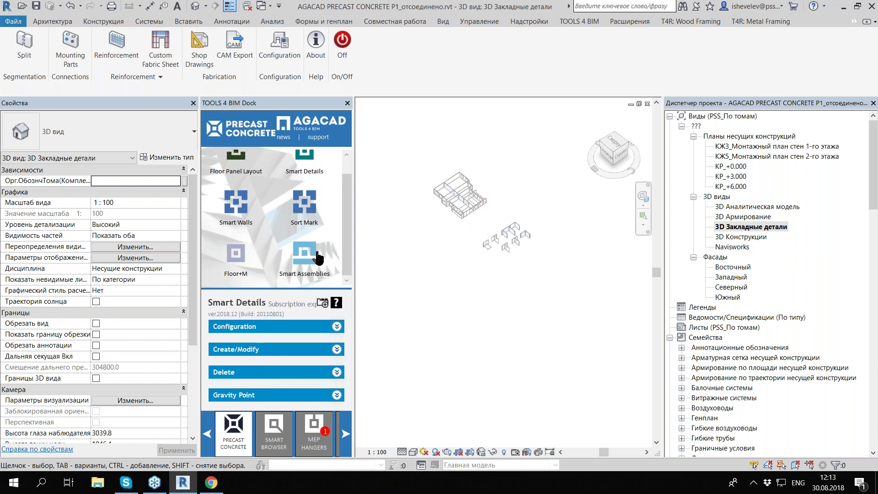
scroll(524, 234, "up", 3)
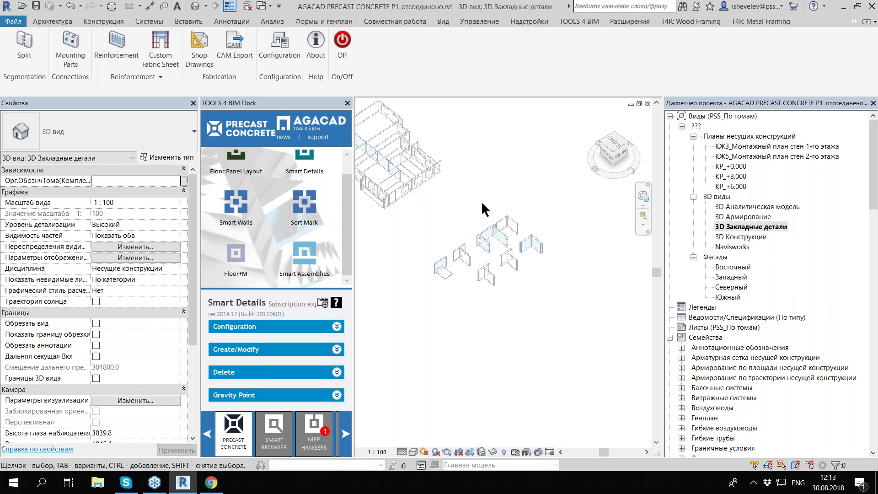
Step: Check the 4100 mm panel's Smart Details configuration without changes, then switch to Smart Assemblies
scroll(526, 219, "up", 2)
scroll(451, 200, "up", 3)
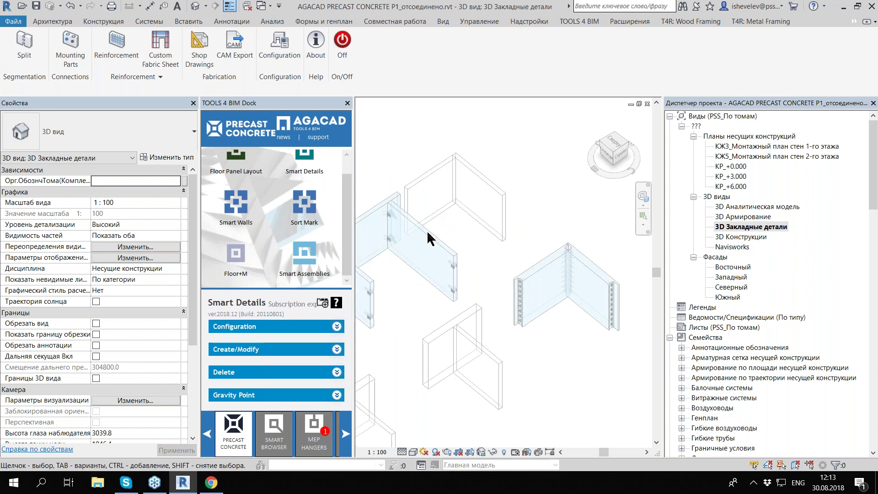
left_click(449, 255)
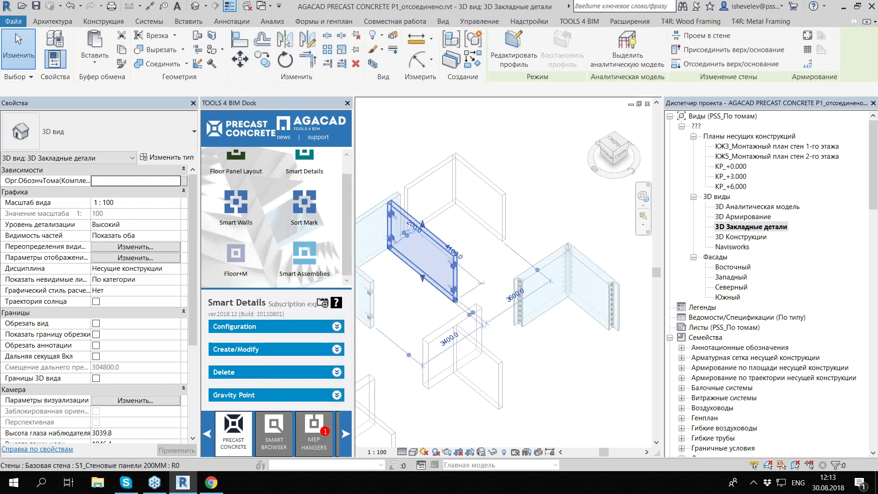
left_click(265, 324)
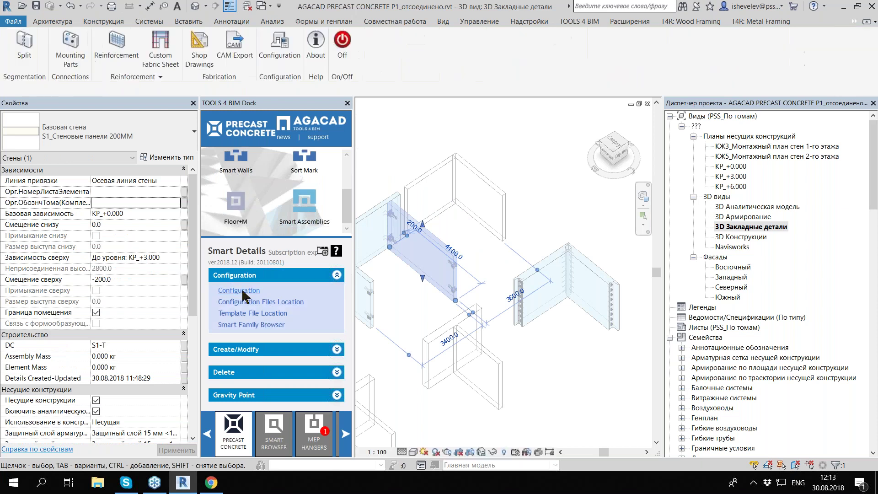
left_click(242, 292)
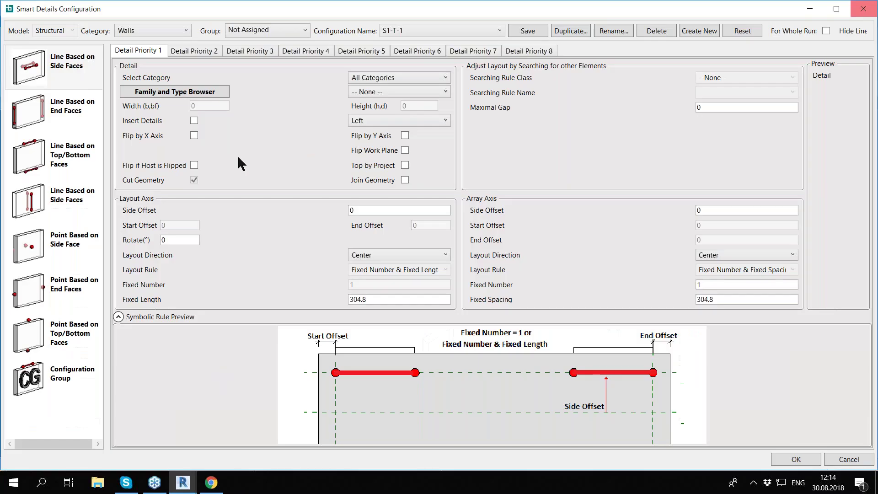
key("Escape")
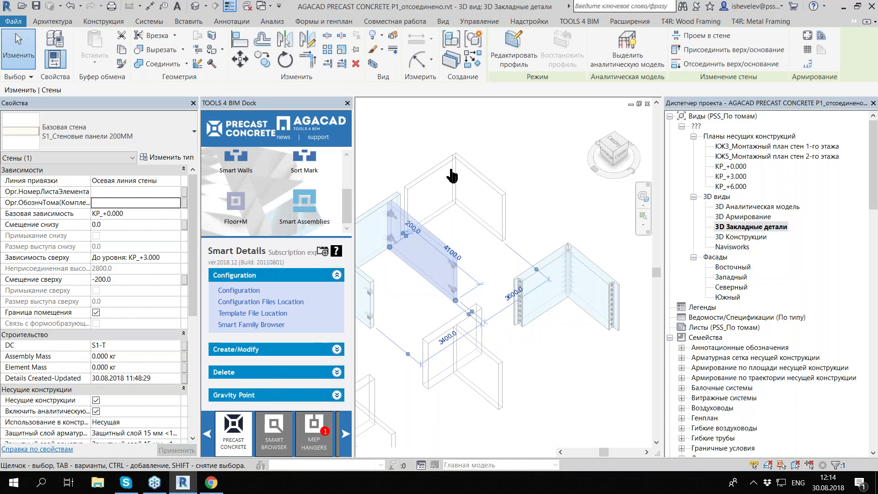
left_click(304, 201)
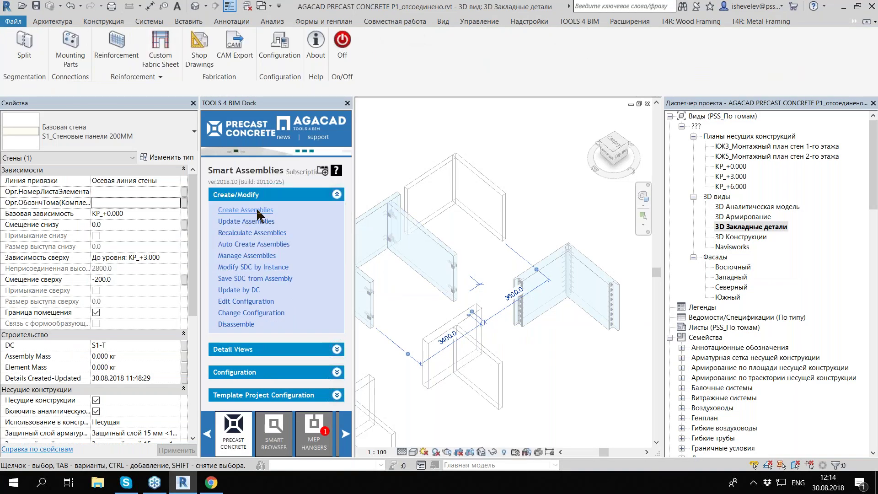
Step: Try Create Assemblies, close the missing-mark dialog, and reselect the 4100 mm wall panel
left_click(257, 210)
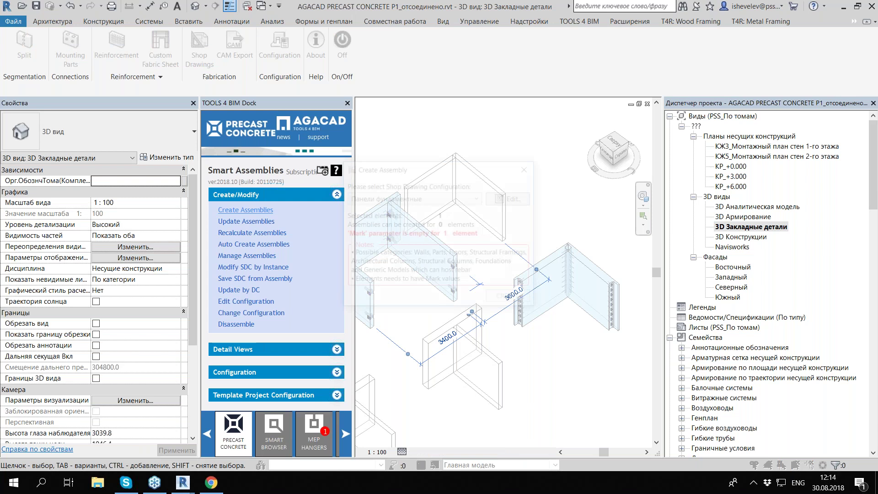
left_click(531, 173)
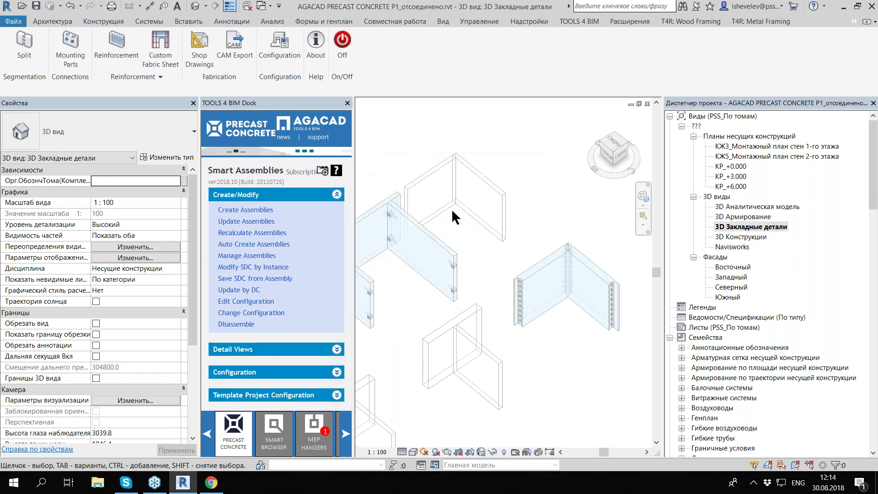
scroll(431, 244, "up", 2)
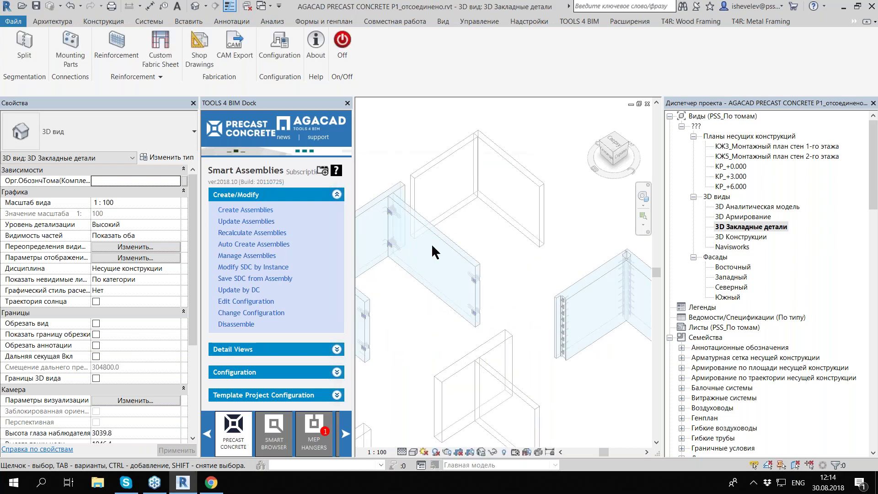
left_click(436, 300)
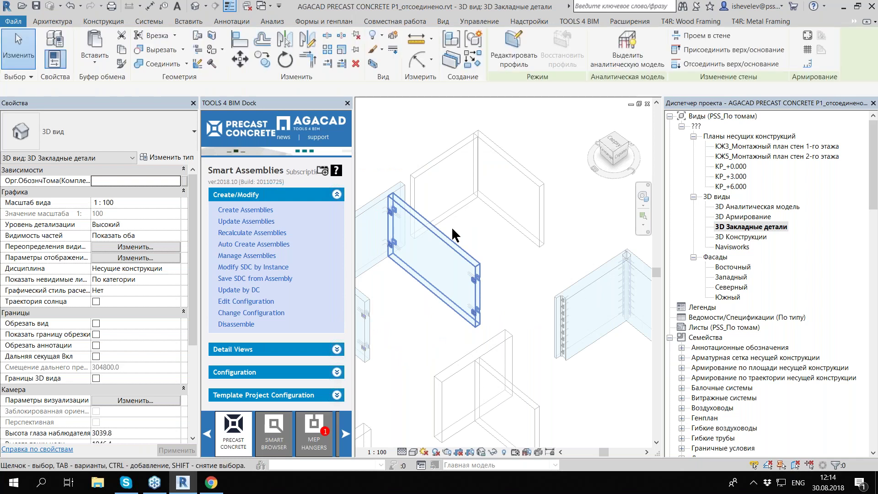
left_click(453, 236)
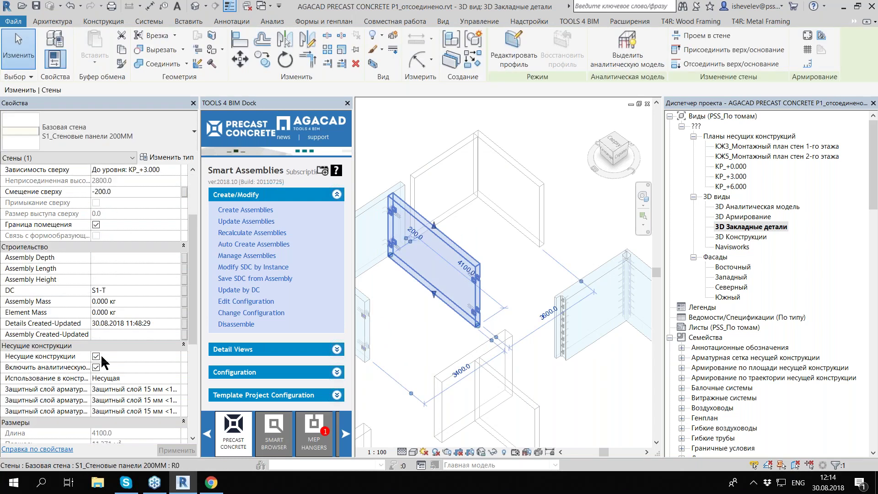
Step: Change the panel's Марка in Properties from YG-1 to НП-1
scroll(102, 363, "down", 5)
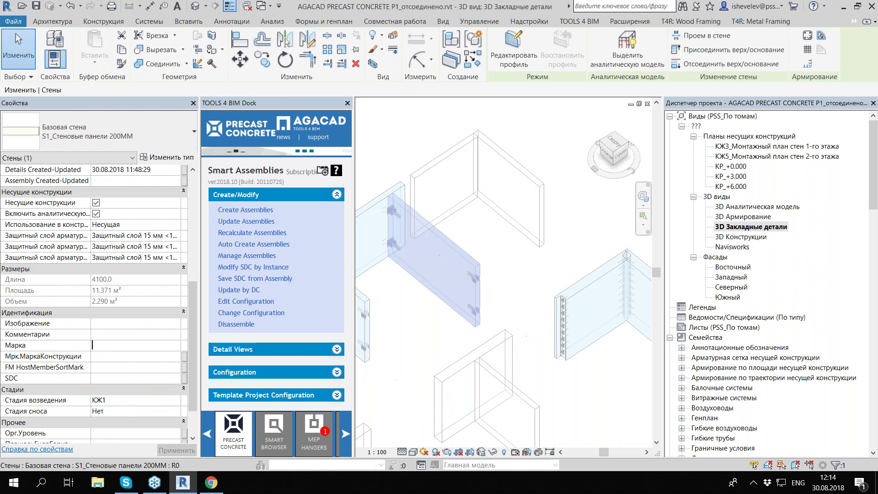
left_click(97, 345)
left_click(118, 346)
key("alt+shift")
key("BackSpace")
type("НП-1")
key("Return")
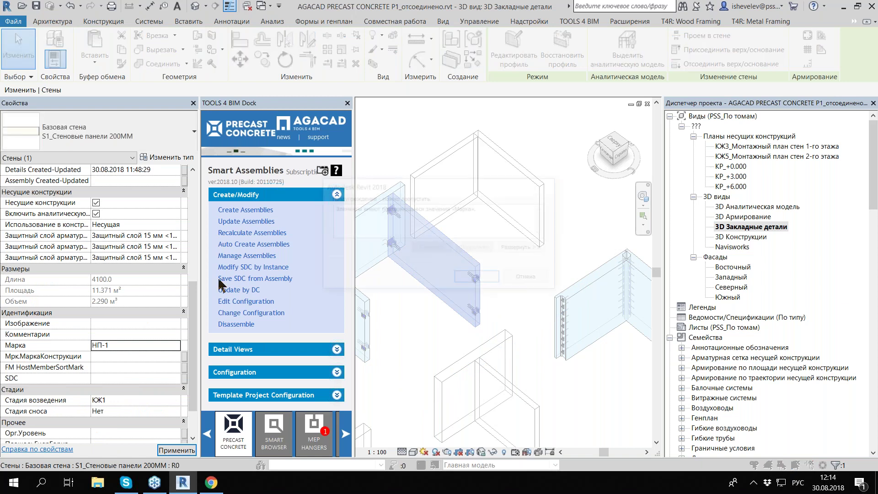
Step: Dismiss the duplicate-mark warning, create the НП-1 assembly, and close its creation report
key("Return")
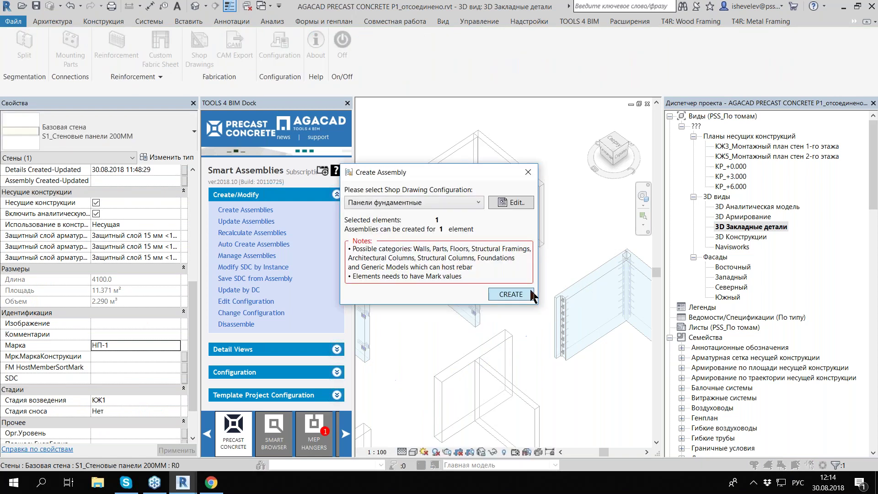
left_click(511, 294)
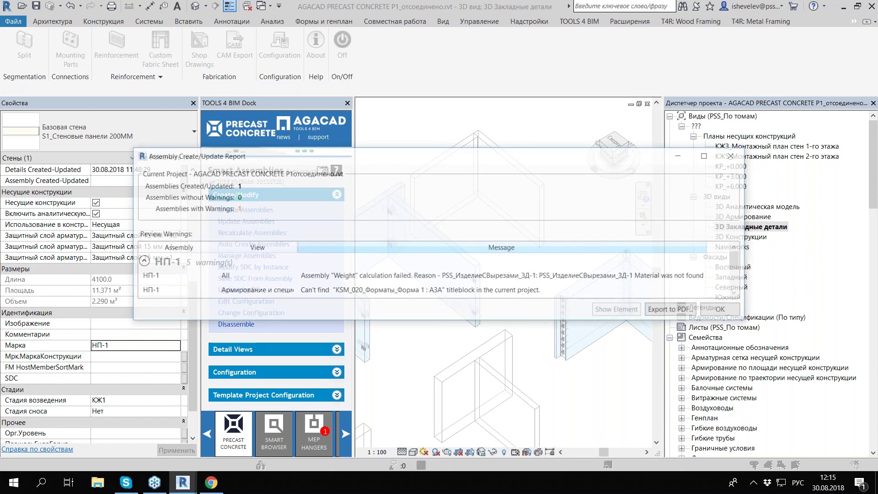
left_click(724, 311)
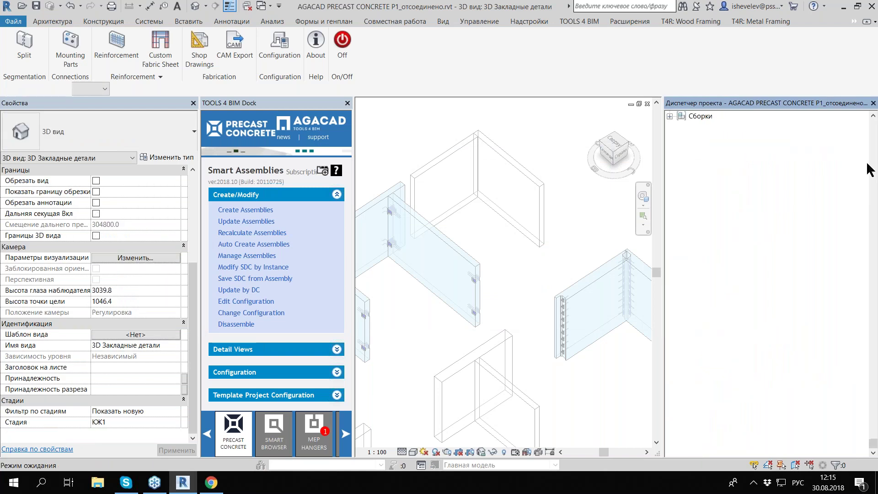
Step: Expand Сборки > НП-1, open sheet НП-1 1 - Лист1, then return to the 3D view
left_click(670, 125)
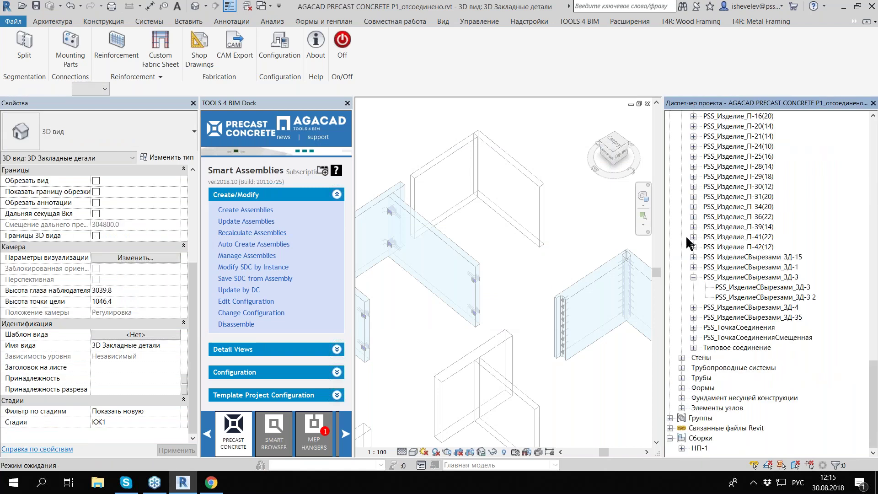
left_click(681, 449)
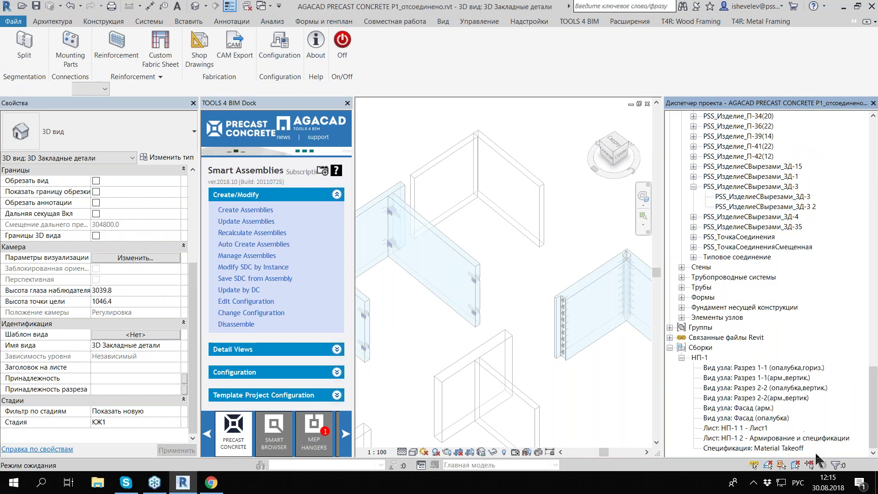
left_click(733, 428)
double_click(734, 429)
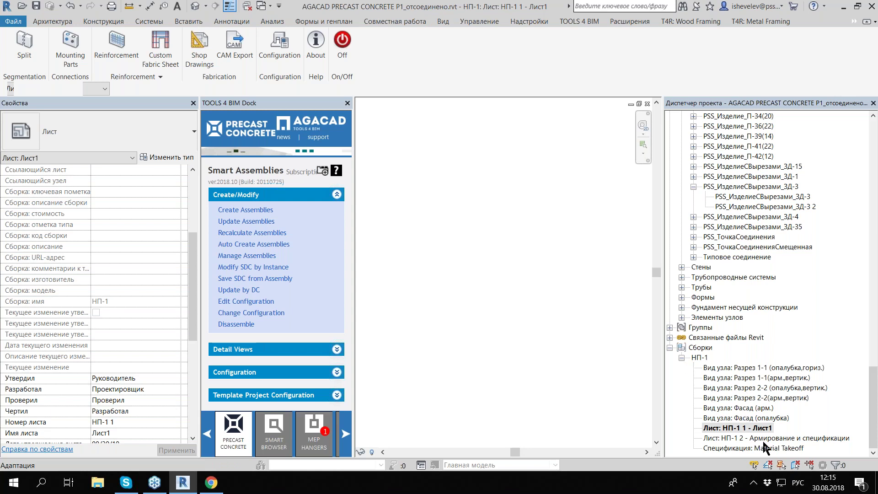
left_click(778, 438, "shift")
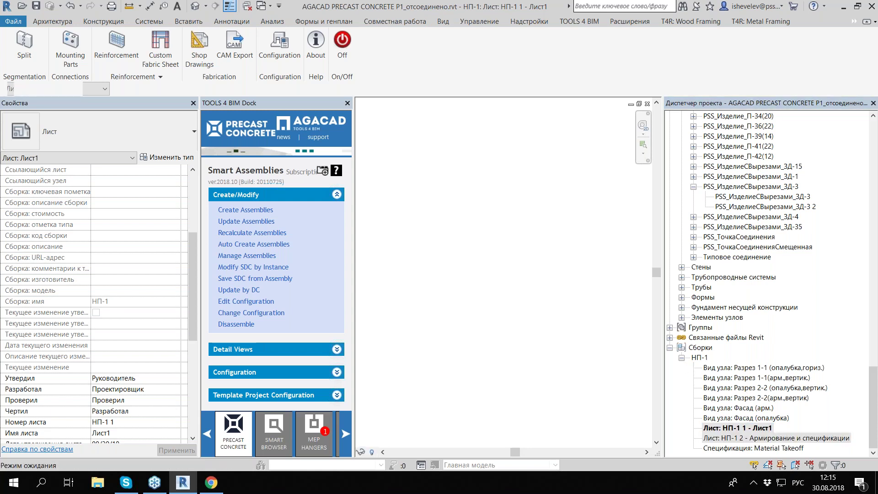
left_click(700, 358)
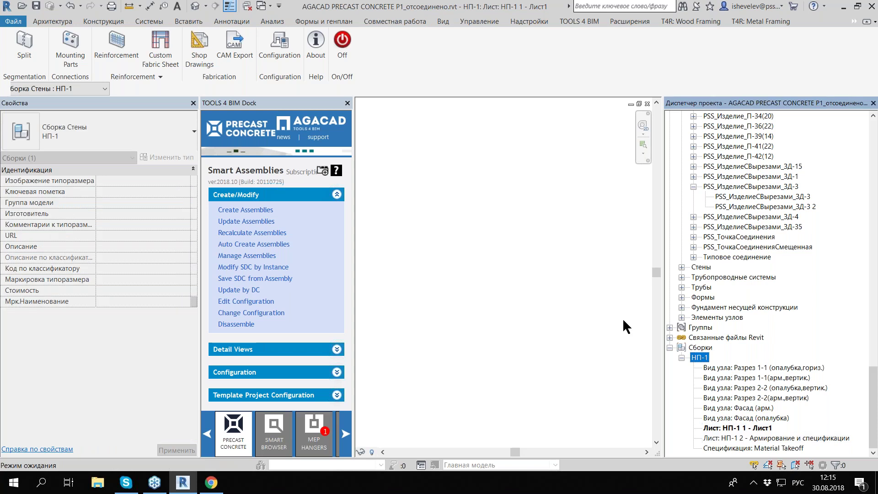
key("ctrl+Tab")
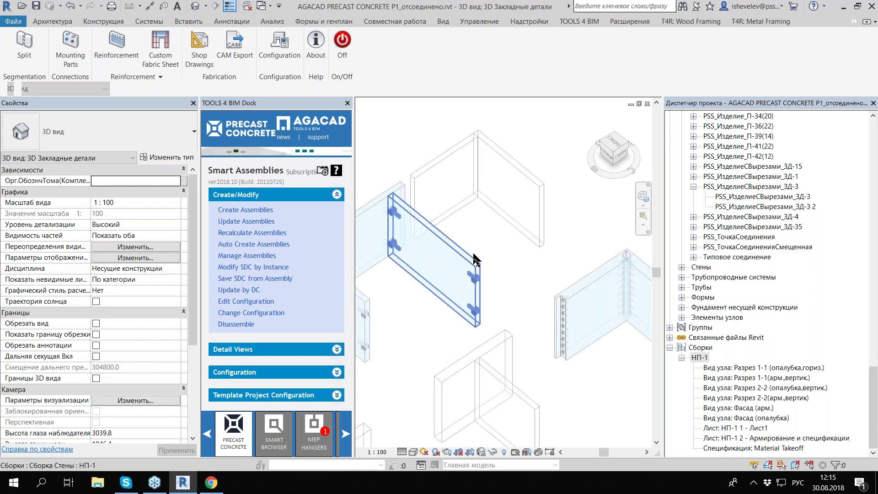
Step: Disassemble НП-1 with Разобрать, confirming deletion of its generated views, sheets and schedule
left_click(474, 259)
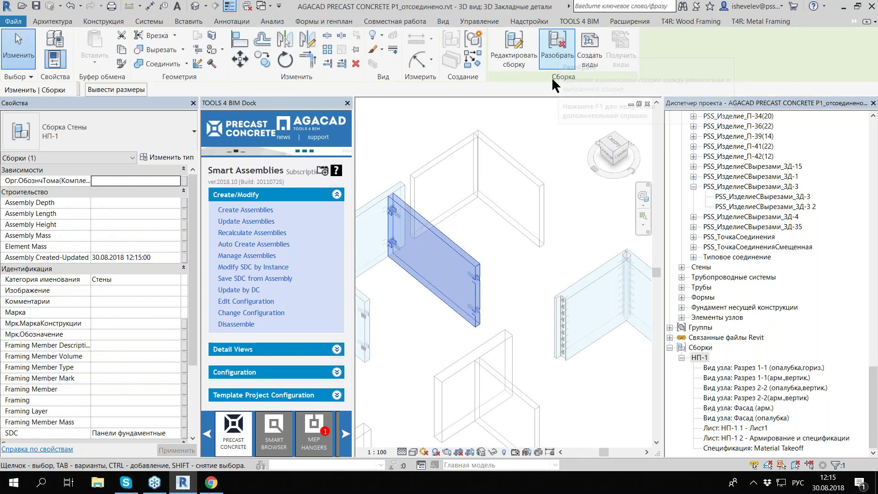
left_click(554, 64)
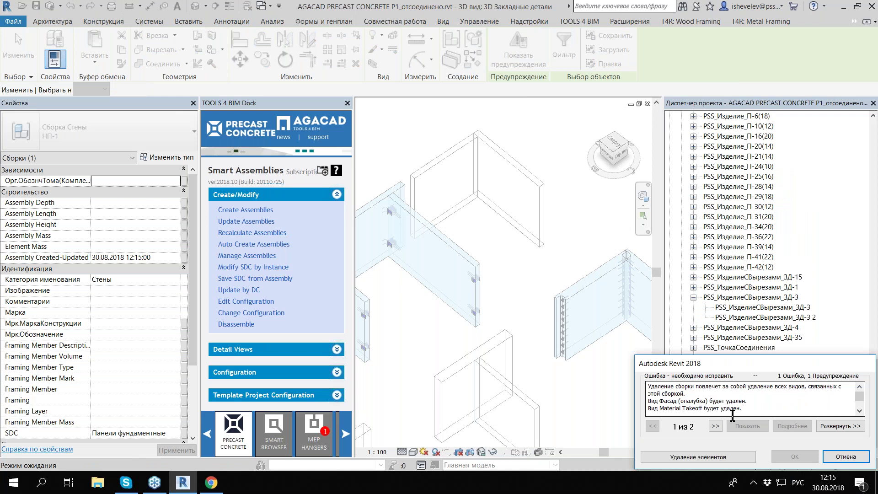
left_click(698, 457)
left_click(333, 372)
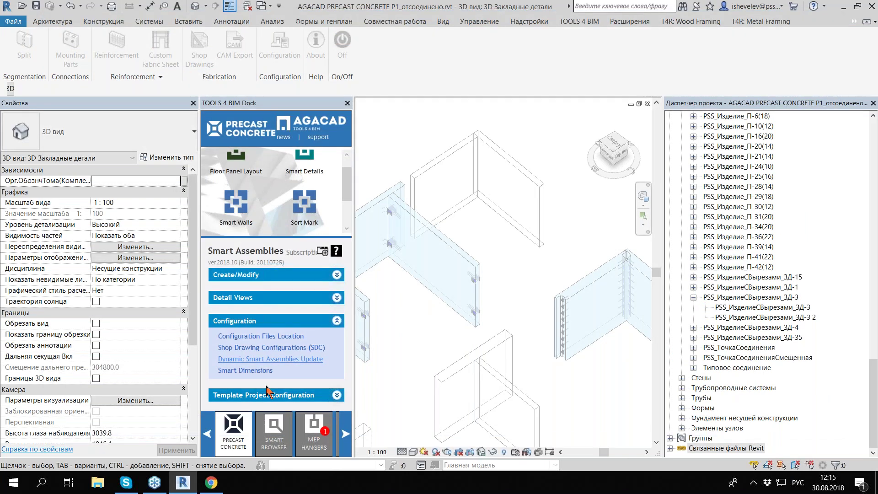
Step: Set the shared company configuration folder to R2018 PSS AGACAD PRECAST CONCRETE and save
left_click(268, 337)
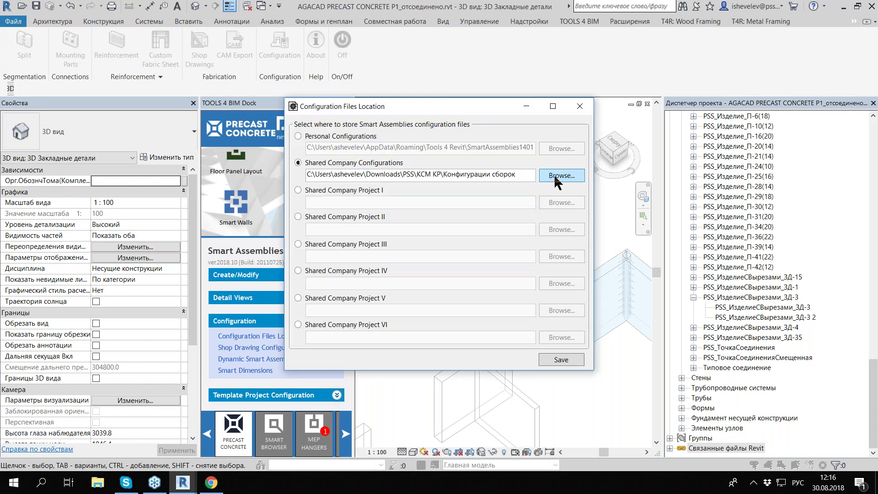
left_click(557, 176)
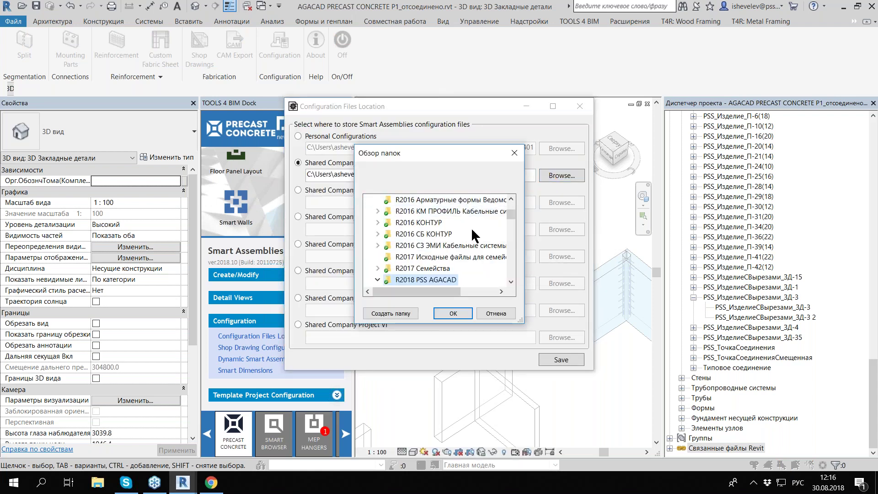
left_click(458, 315)
left_click(566, 361)
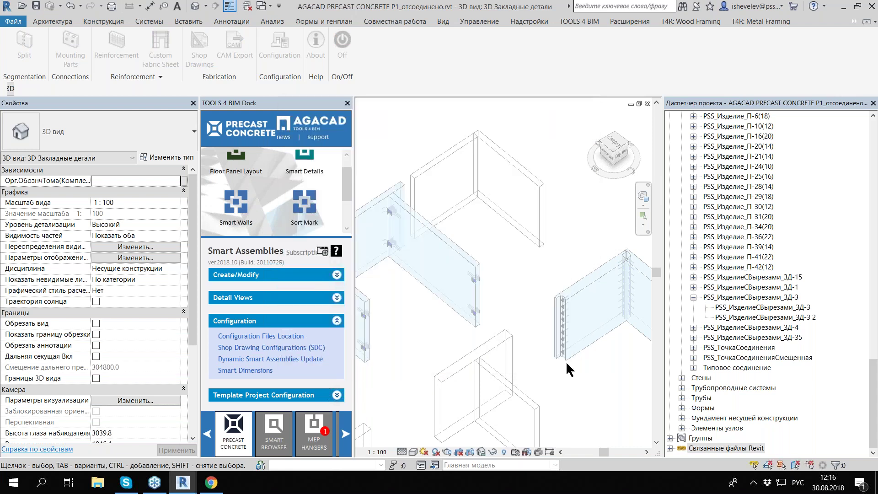
Step: Turn the НП-1 wall panel into a Smart Assembly with the PSS_СтеновыеПанели configuration and accept the report
left_click(449, 245)
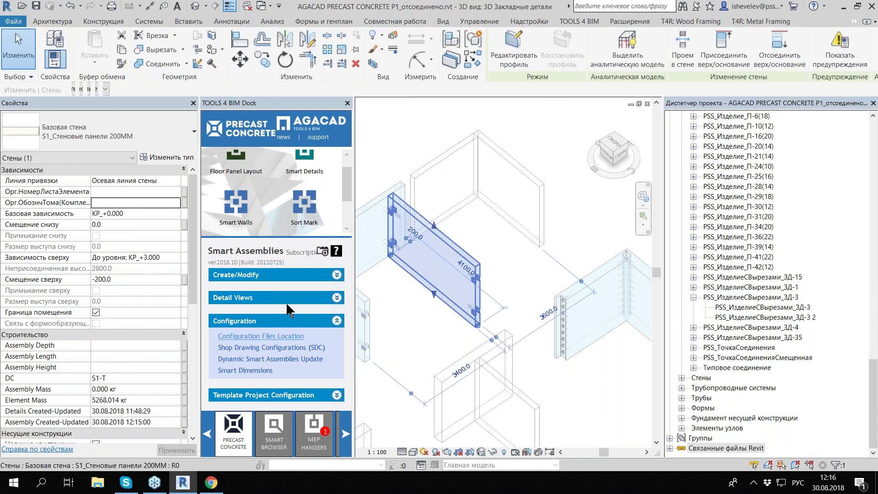
left_click(280, 275)
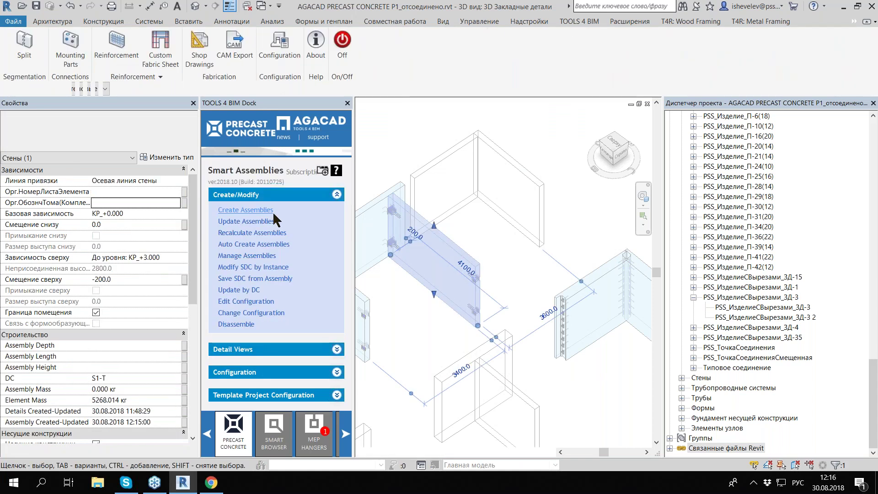
left_click(273, 212)
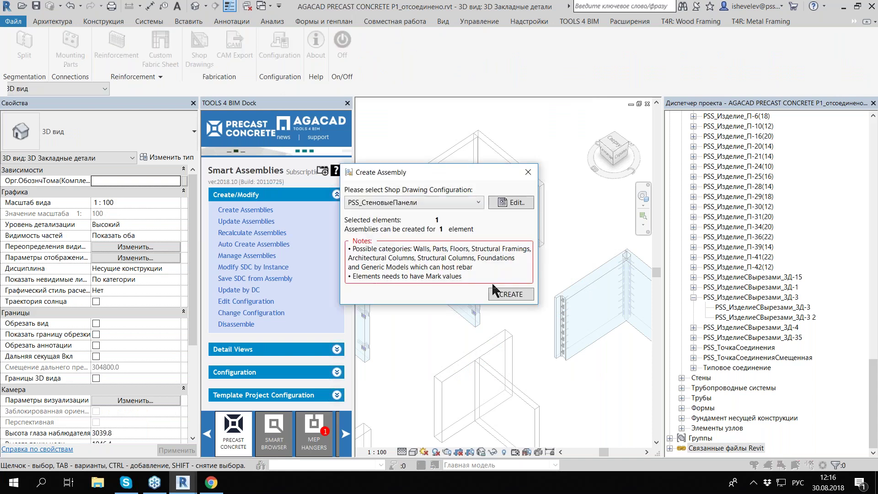
left_click(499, 293)
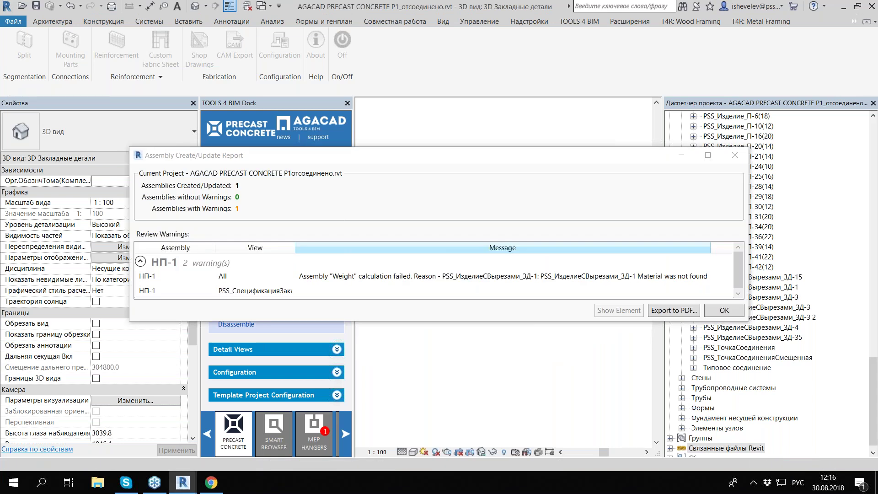
left_click(724, 310)
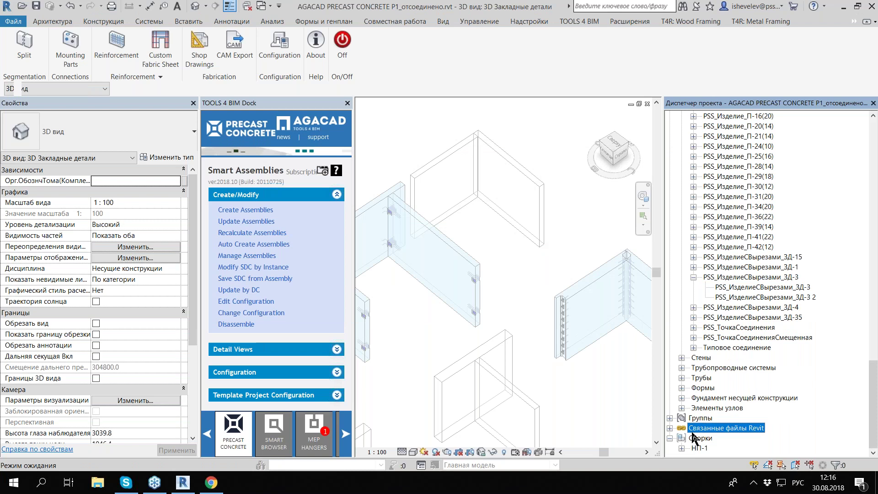
Step: Open the НП-1 1 Опалубочные чертежи sheet from the new assembly
left_click(682, 448)
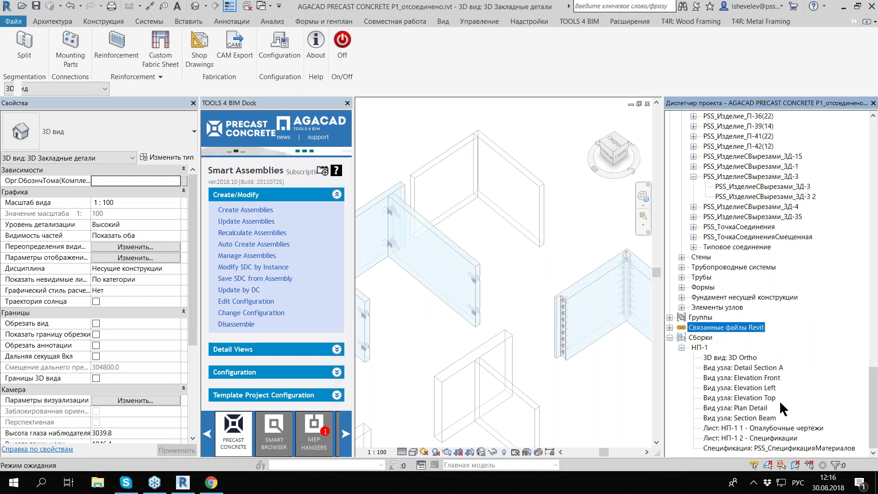
left_click(773, 429)
double_click(773, 430)
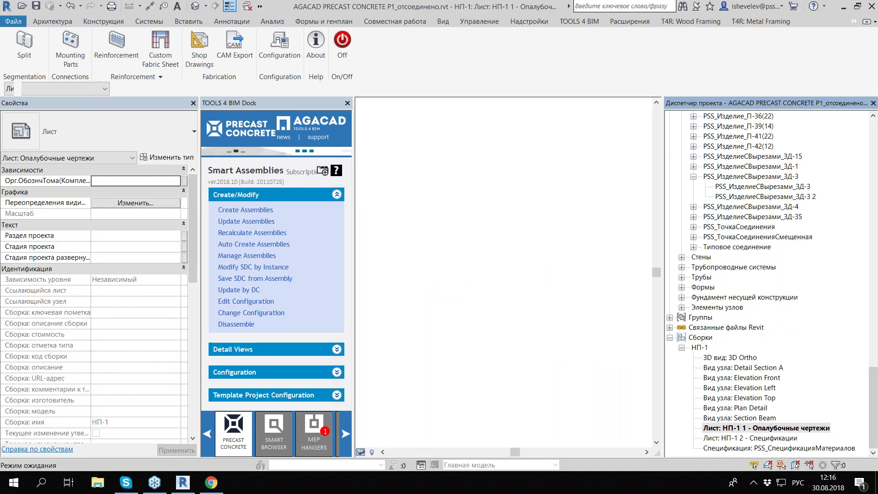
scroll(493, 299, "up", 5)
scroll(493, 299, "down", 3)
scroll(485, 235, "down", 2)
Step: Place the Elevation Front view near the sheet's top-left at 1:20 scale
left_click(768, 368)
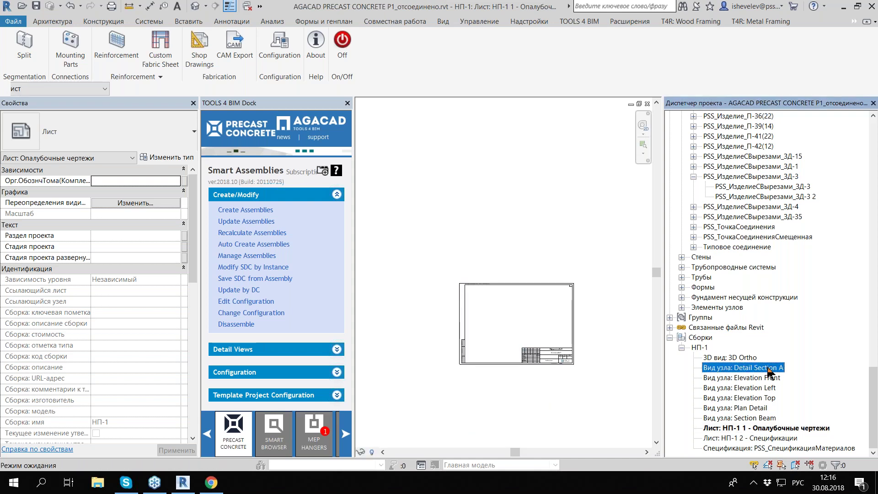
left_click(757, 377)
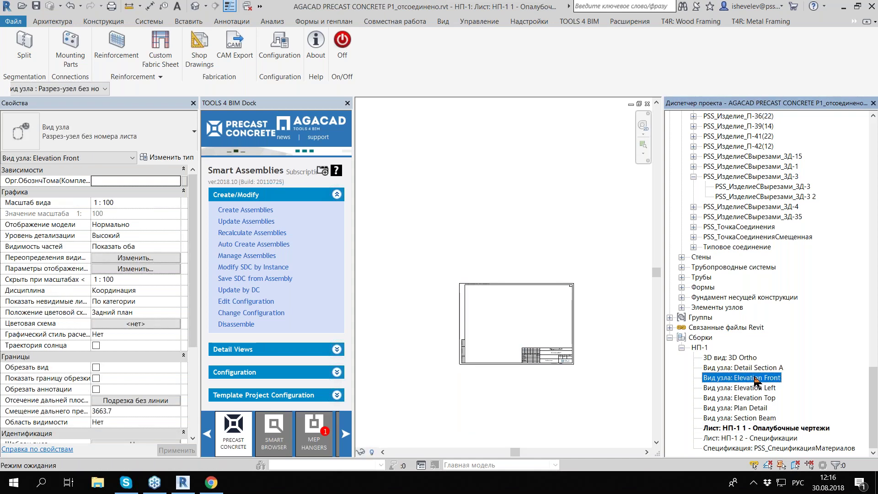
left_click_drag(755, 380, 515, 300)
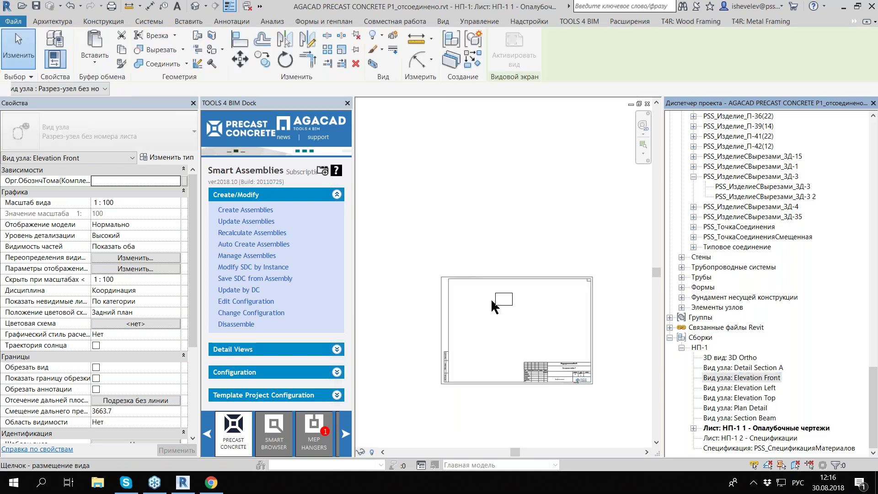
scroll(491, 295, "up", 2)
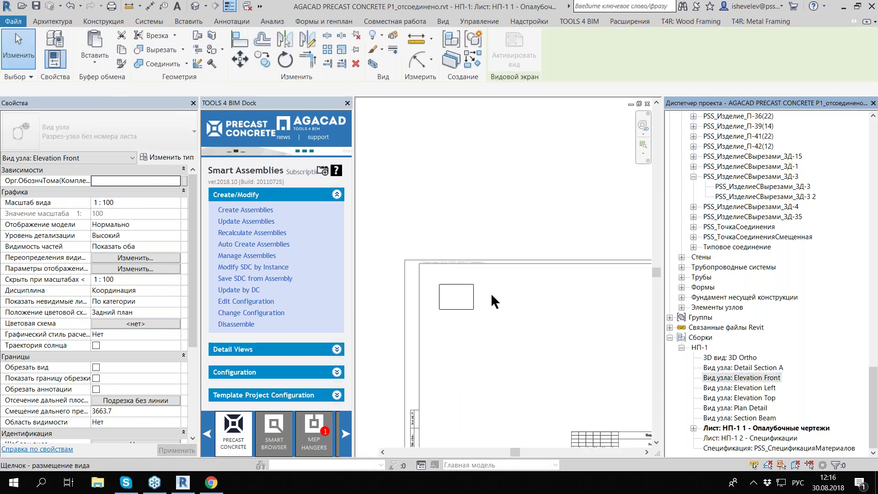
left_click(490, 293)
scroll(462, 313, "up", 2)
left_click(463, 314)
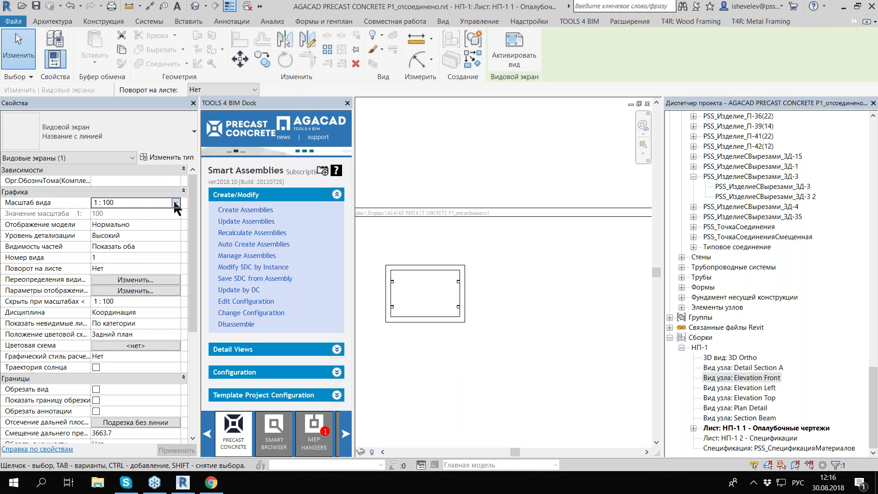
left_click(175, 203)
left_click(138, 247)
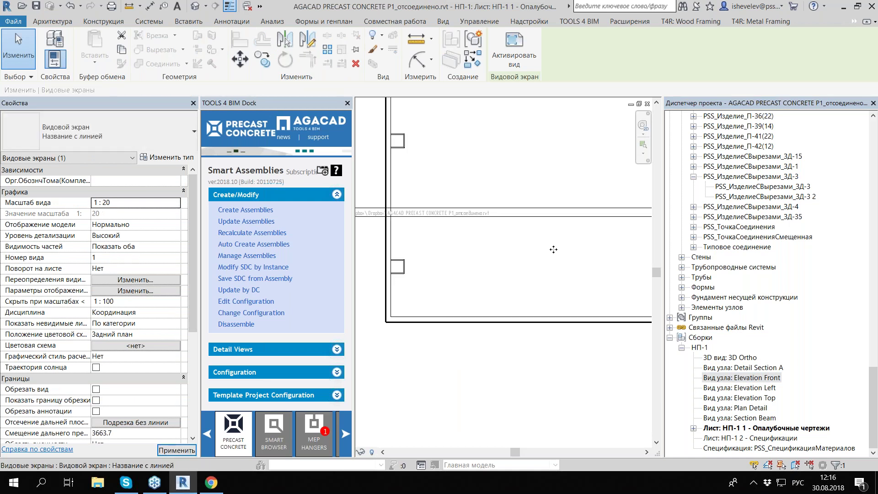
scroll(553, 249, "down", 5)
mouse_move(485, 284)
left_mouse_down()
mouse_move(488, 300)
mouse_move(495, 288)
left_mouse_up()
Step: Place Elevation Left to the right of the front view at 1:20
left_click(713, 387)
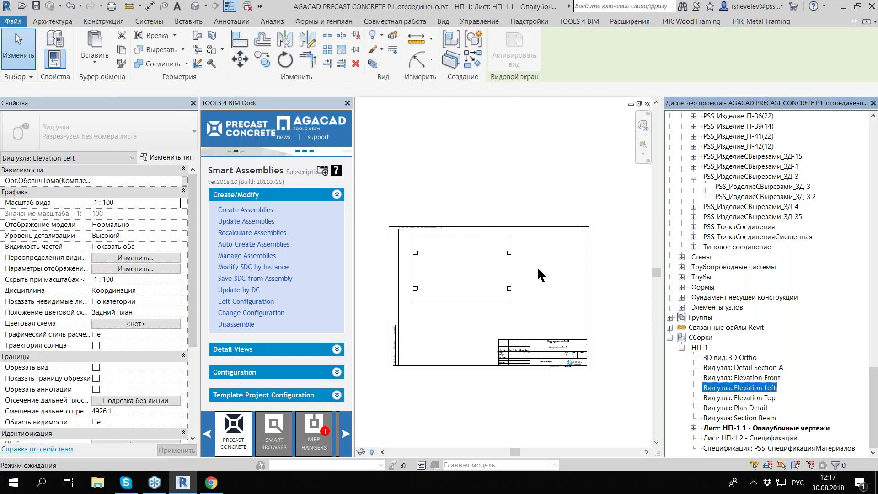
left_click_drag(538, 270, 533, 274)
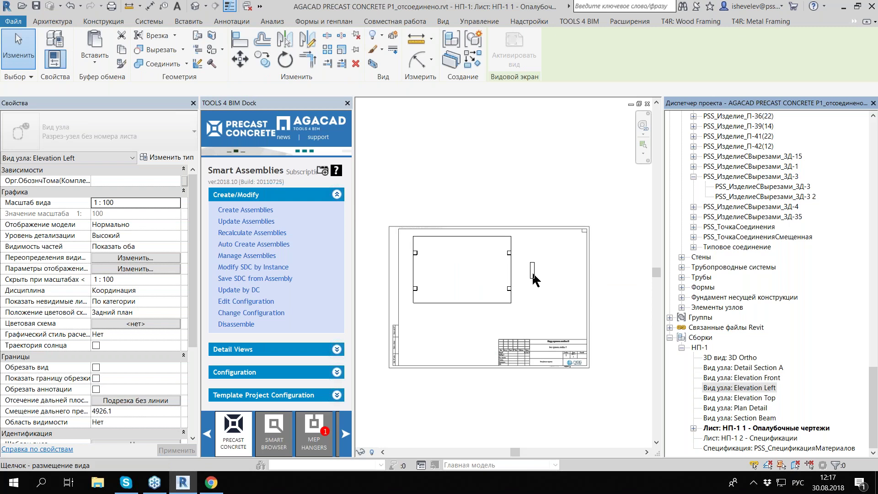
left_click(535, 301)
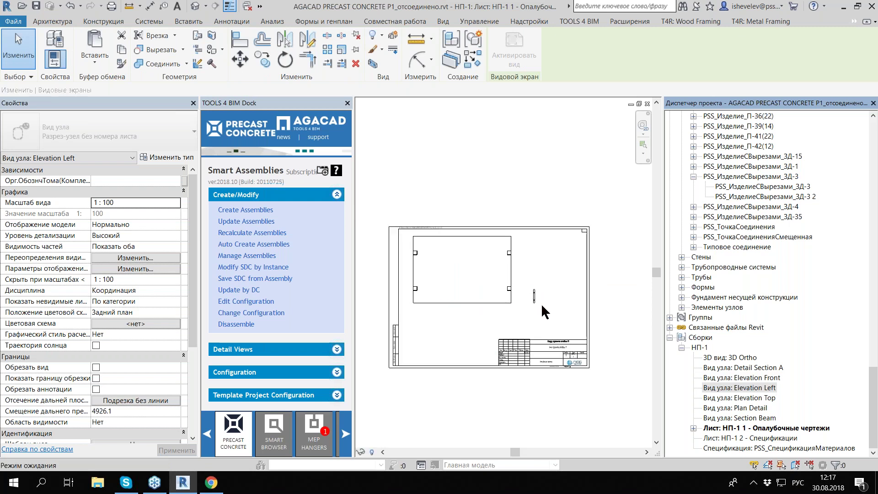
left_click(179, 203)
left_click(109, 238)
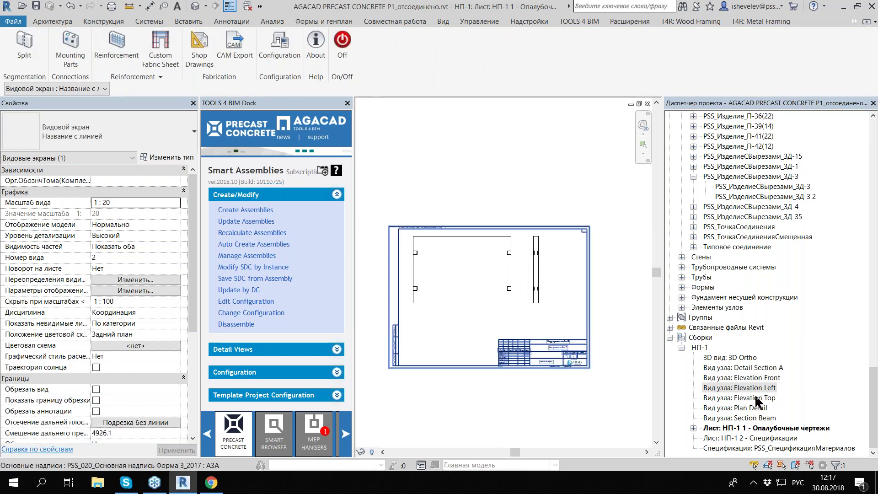
Step: Place Elevation Top below the panel elevation at 1:20 and shift it into position
left_click_drag(756, 397, 474, 319)
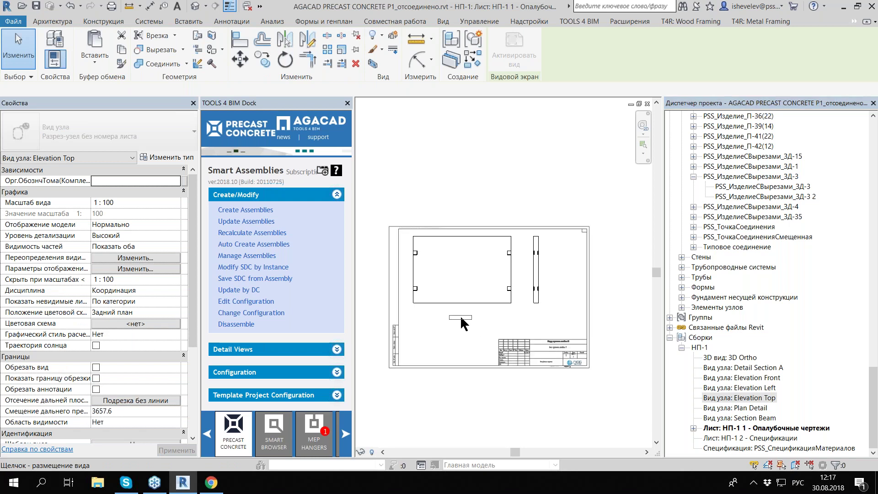
left_click(463, 322)
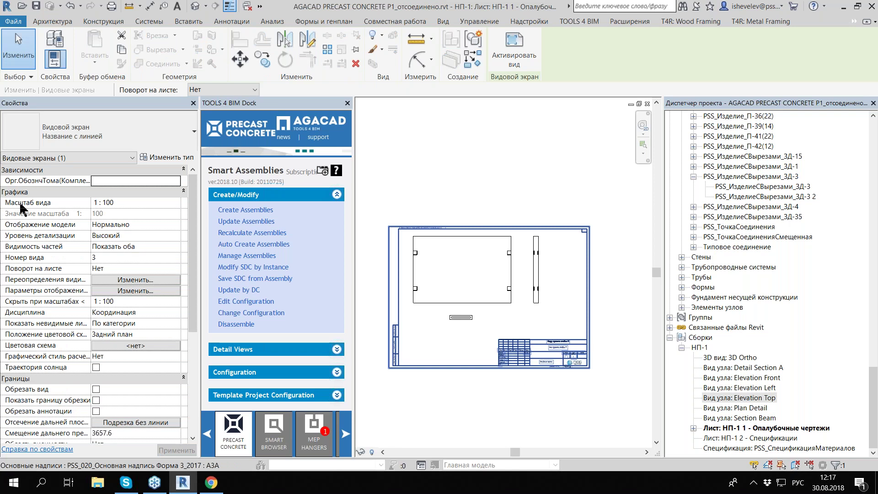
left_click(456, 319)
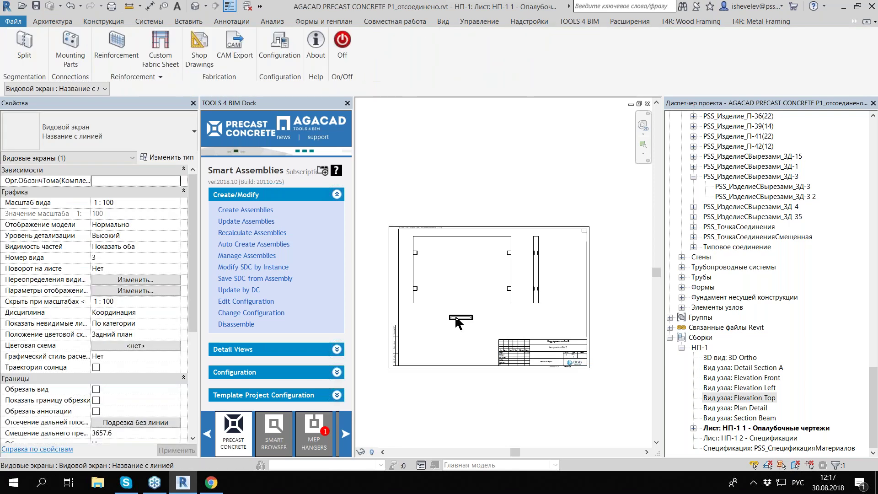
left_click(172, 203)
scroll(172, 203, "up", 3)
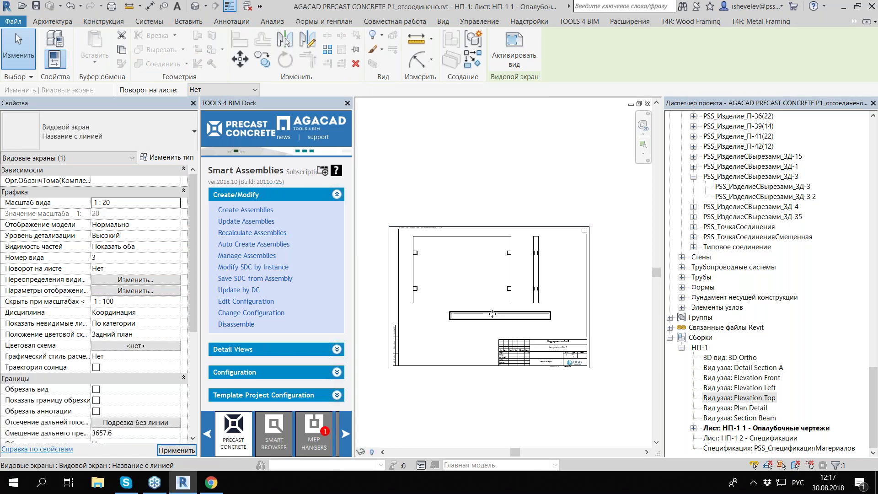
left_click_drag(492, 314, 452, 321)
key("Escape")
key("Escape")
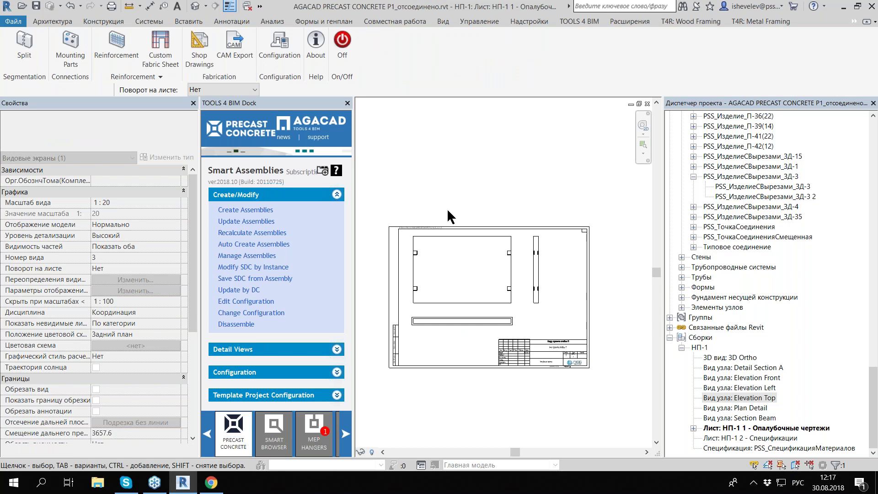
key("Escape")
Step: Open the НП-1 2 - Спецификации sheet, place the material schedule, then delete it
double_click(761, 438)
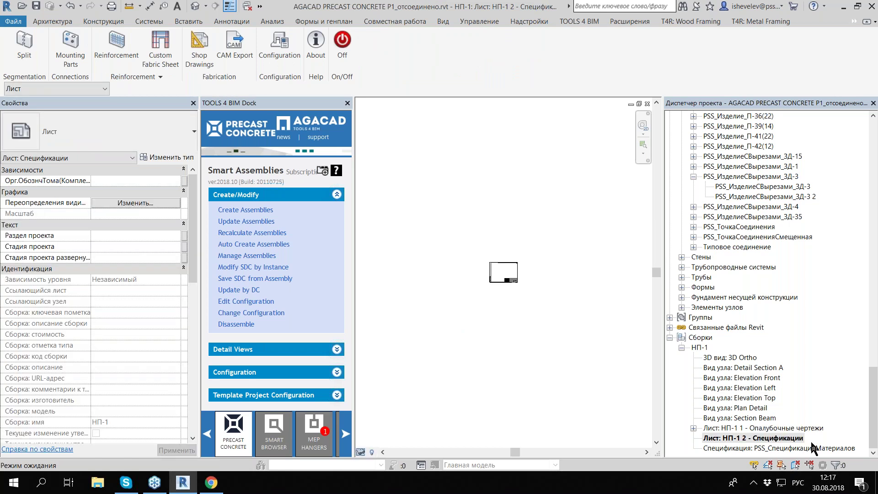
left_click_drag(811, 443, 493, 270)
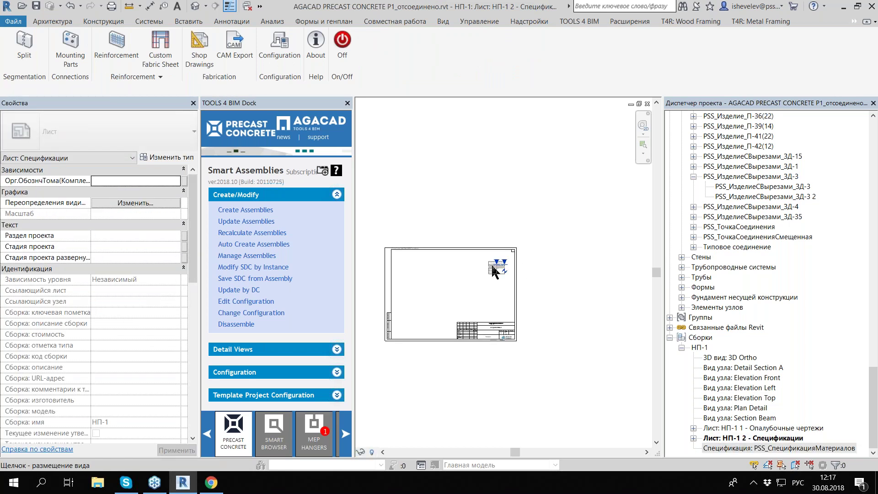
left_click(491, 263)
scroll(519, 266, "up", 3)
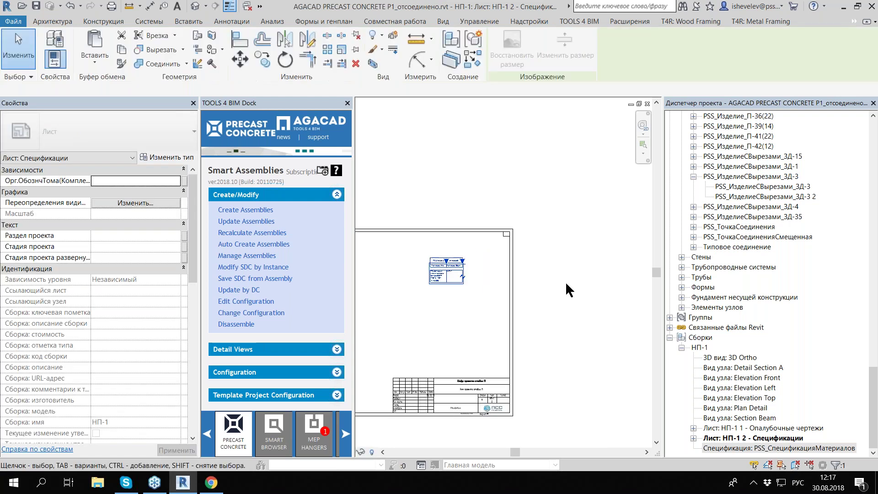
left_click(566, 284)
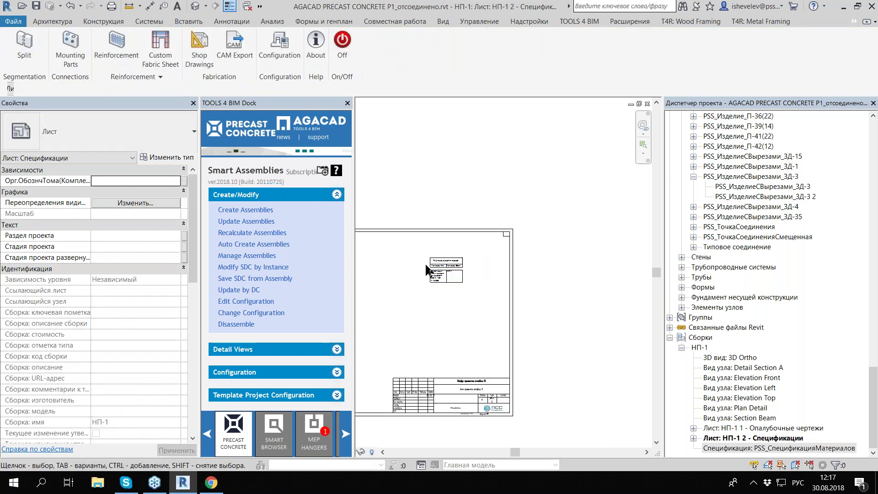
left_click(427, 269)
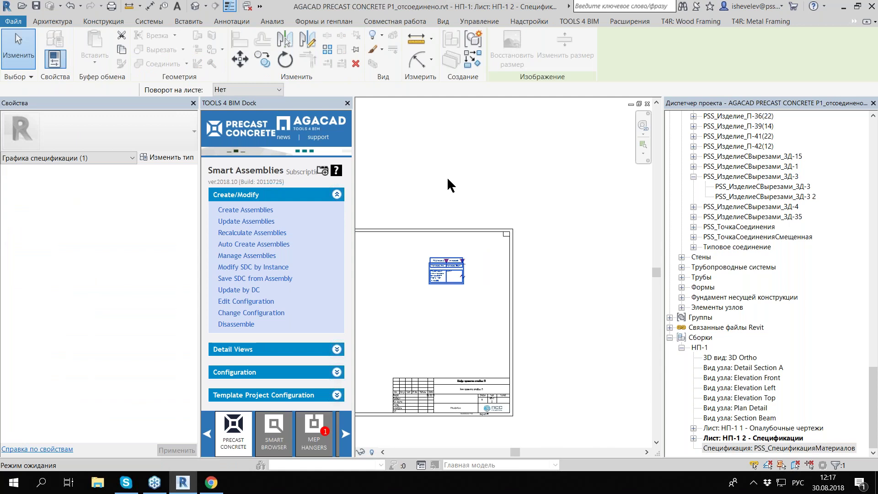
key("Delete")
Step: Browse the schedule types list and the View and Manage tool tabs
scroll(368, 48, "up", 8)
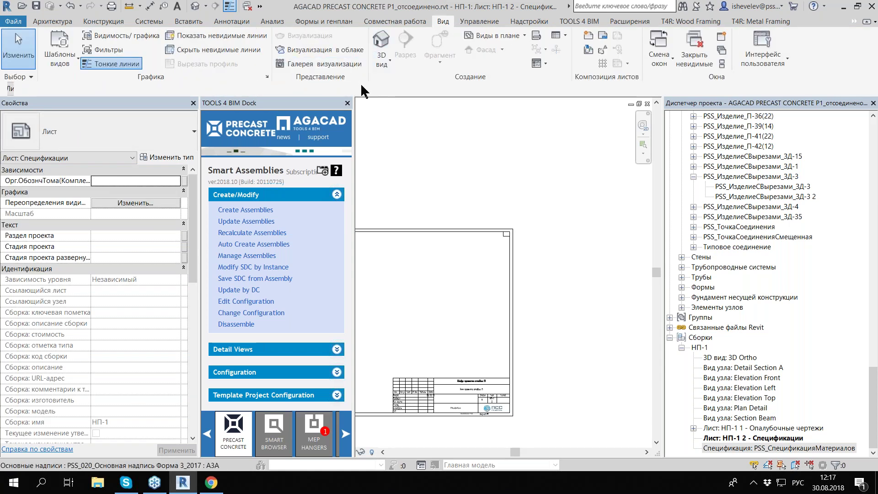
left_click(90, 66)
left_click(566, 35)
left_click(469, 81)
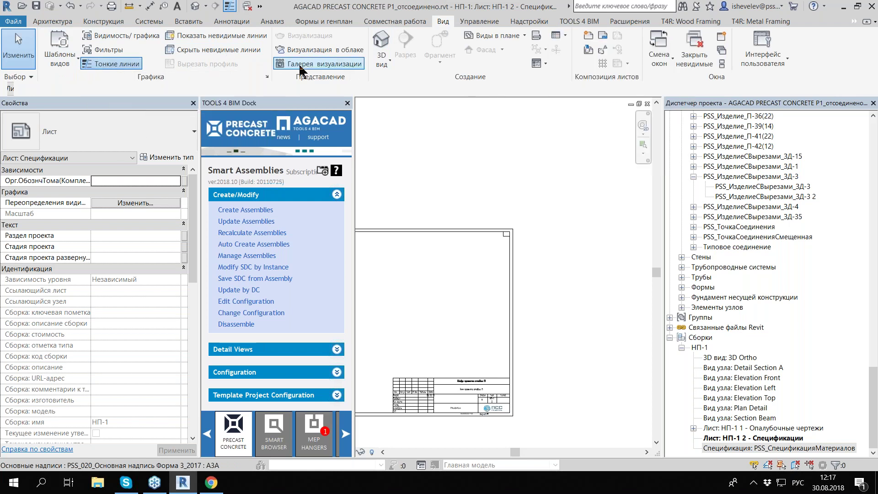
left_click(486, 26)
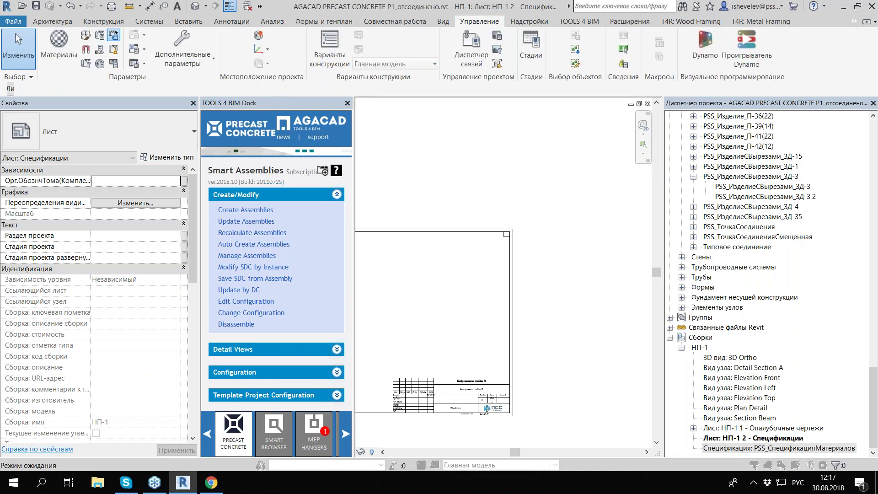
left_click(541, 139)
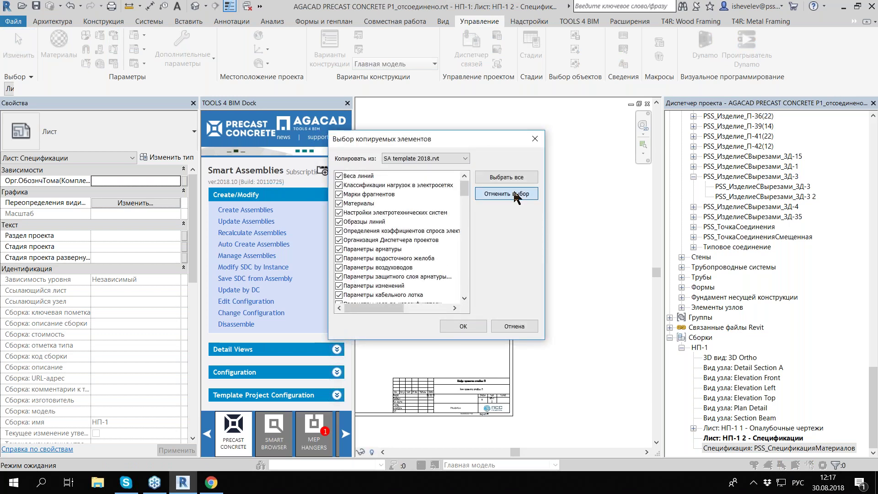
left_click(506, 194)
scroll(451, 266, "down", 10)
scroll(448, 287, "down", 10)
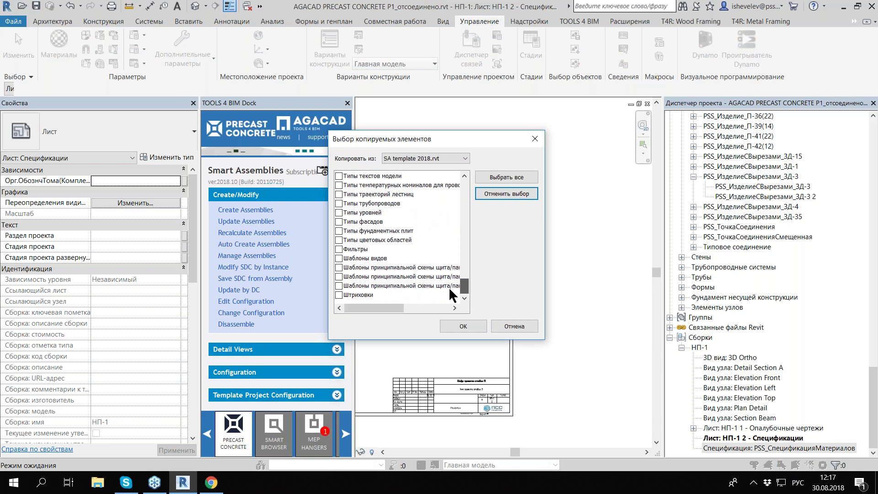
scroll(356, 279, "up", 2)
scroll(354, 263, "up", 1)
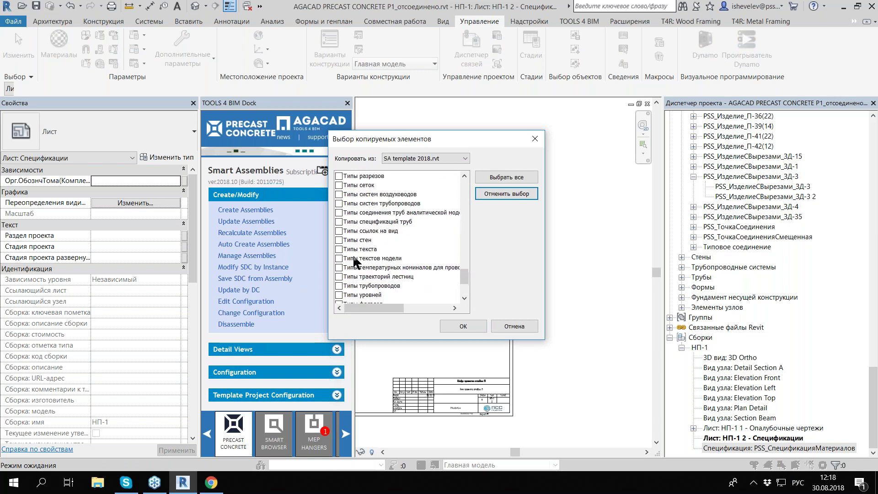
scroll(354, 259, "up", 2)
scroll(355, 256, "up", 1)
scroll(357, 247, "up", 1)
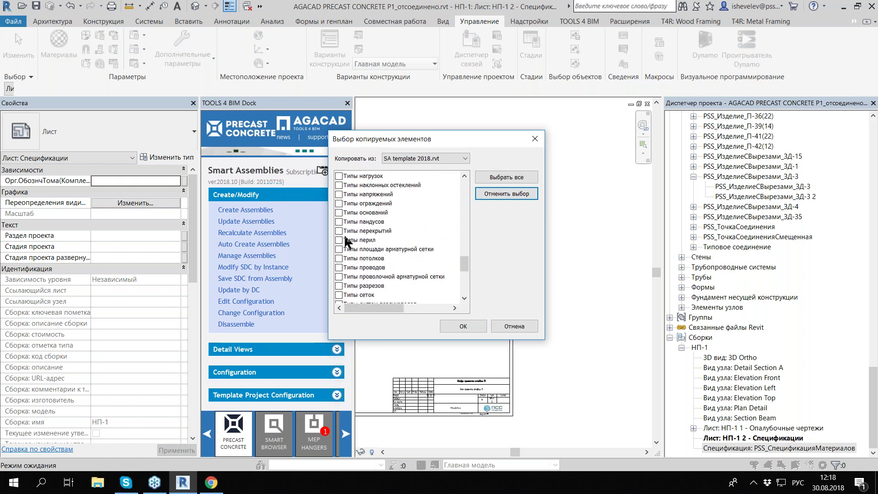
scroll(397, 209, "up", 2)
scroll(407, 206, "up", 1)
scroll(415, 203, "up", 1)
scroll(416, 202, "up", 1)
scroll(416, 202, "up", 2)
scroll(416, 203, "up", 3)
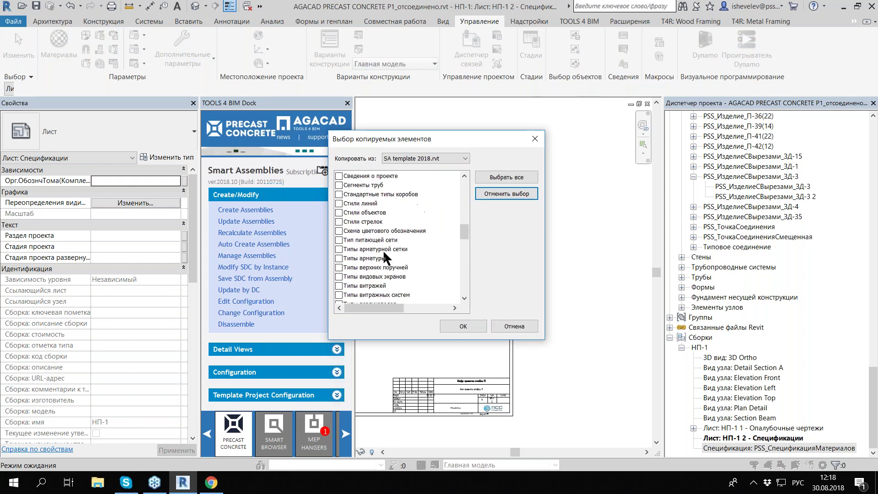
scroll(403, 275, "down", 1)
scroll(406, 275, "down", 1)
scroll(406, 275, "down", 1)
left_click_drag(467, 249, 465, 291)
left_click(339, 259)
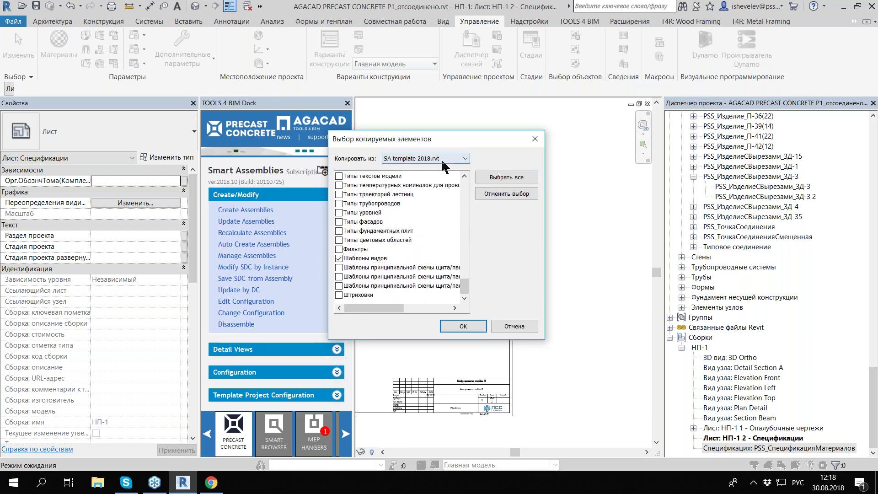
left_click(465, 158)
left_click(511, 149)
left_click(535, 139)
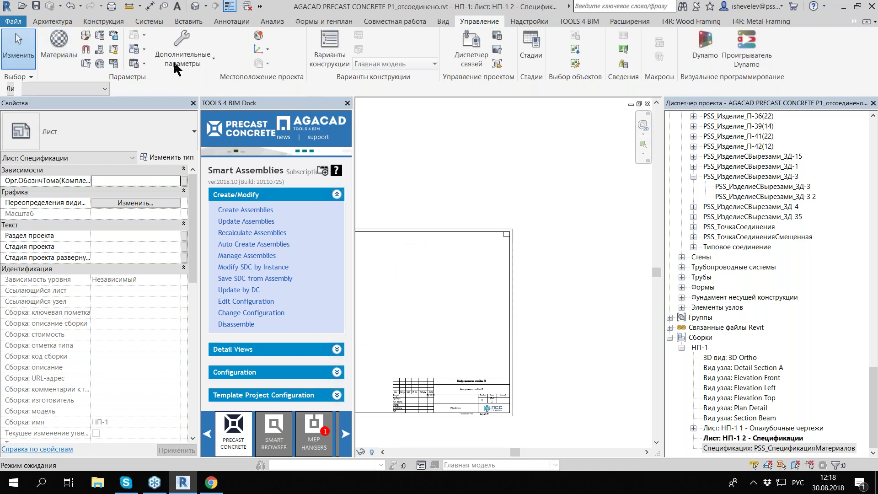
key("alt+f")
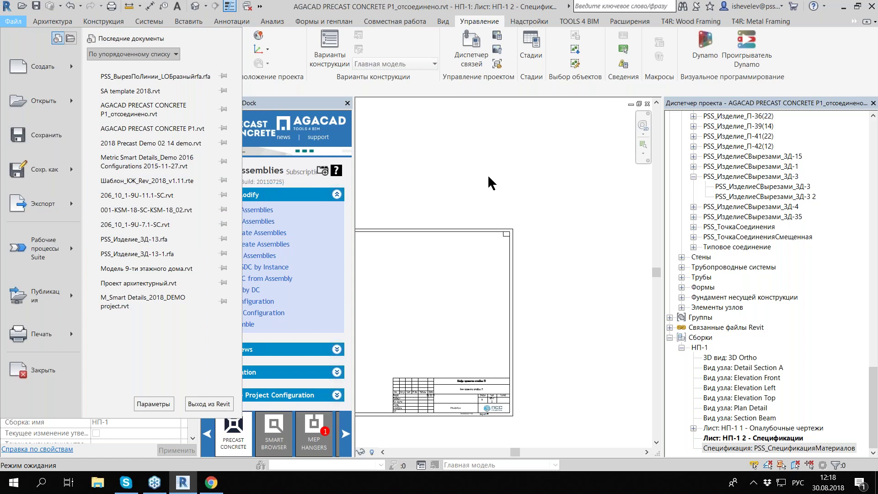
Step: Close the recent documents list and reopen it from the File menu
left_click(475, 192)
scroll(468, 208, "down", 2)
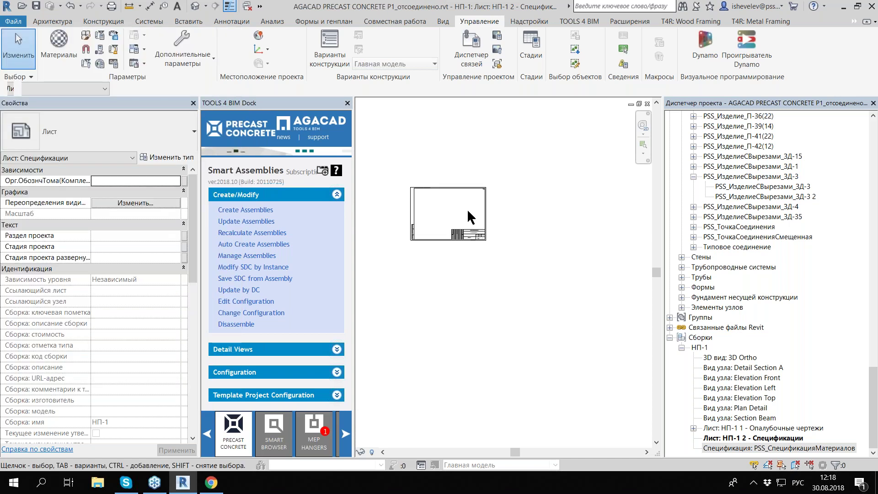
scroll(432, 128, "down", 1)
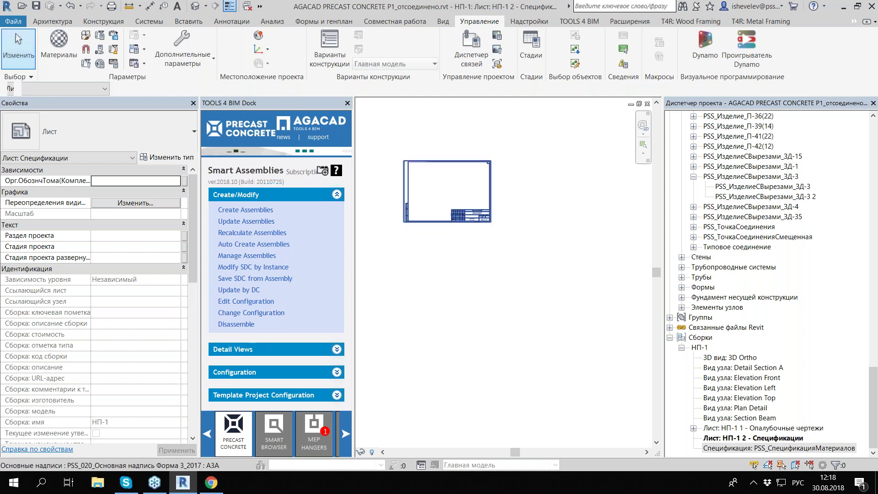
left_click(13, 21)
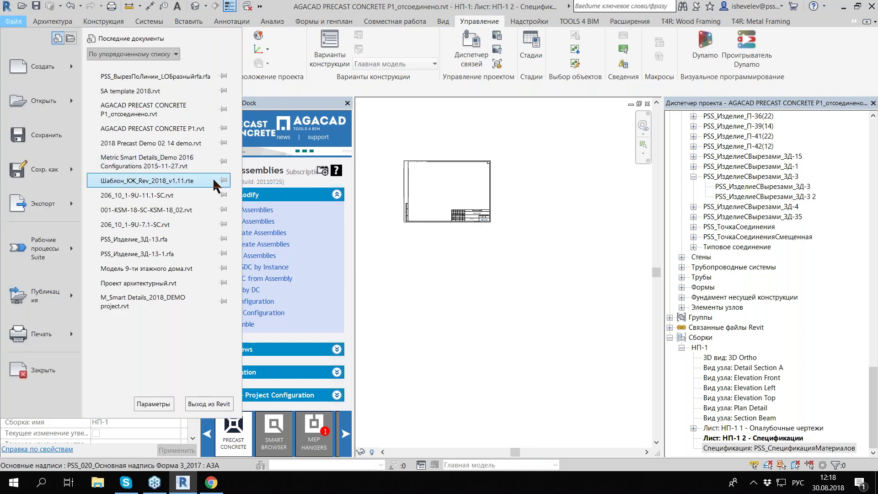
Step: Open 001-KSM-18-SC-KSM-18_02.rvt from Recent Documents and wait while it loads
left_click(199, 214)
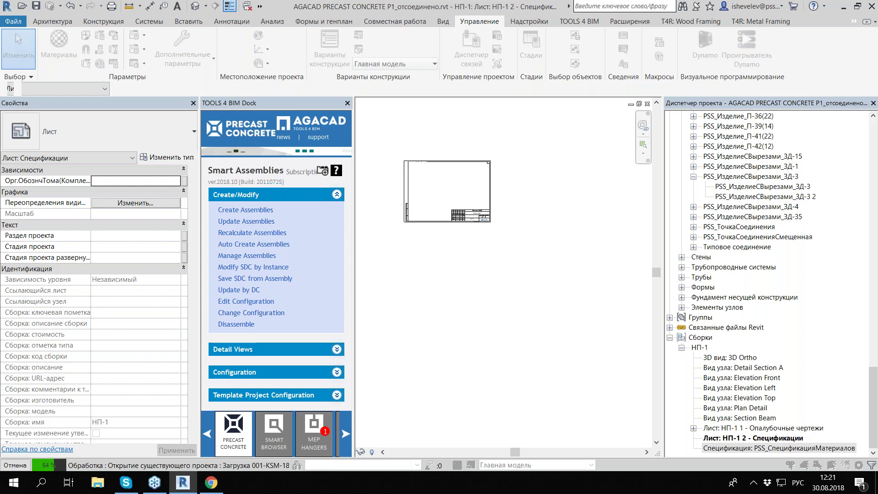
Step: Dismiss the central-model warnings and ignore unresolved links to finish opening 001-KSM-18-SC-KSM-18_02
left_click(543, 319)
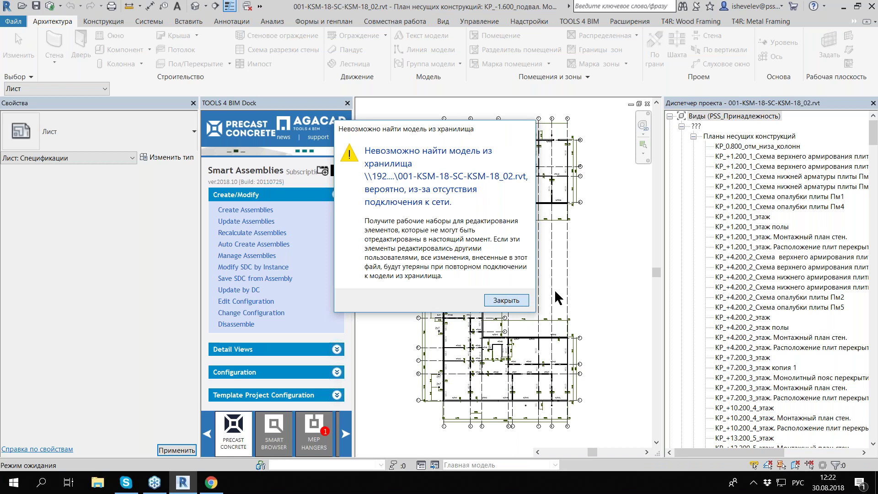
left_click(527, 297)
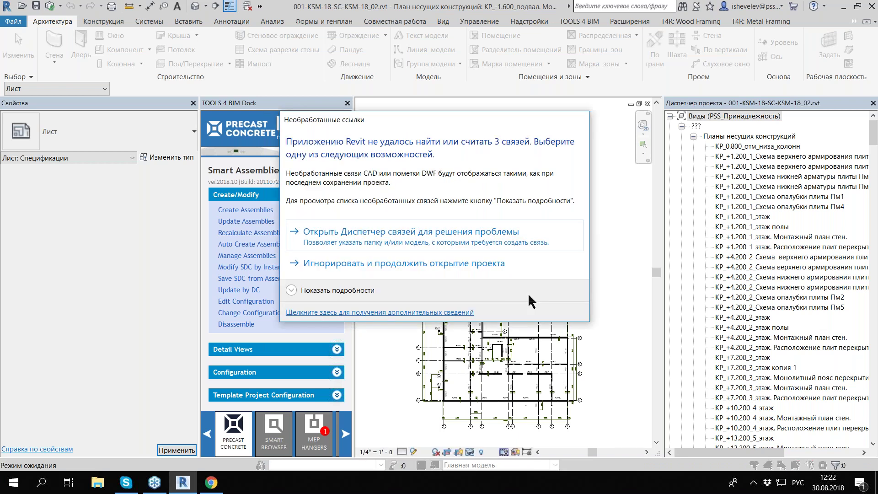
left_click(537, 264)
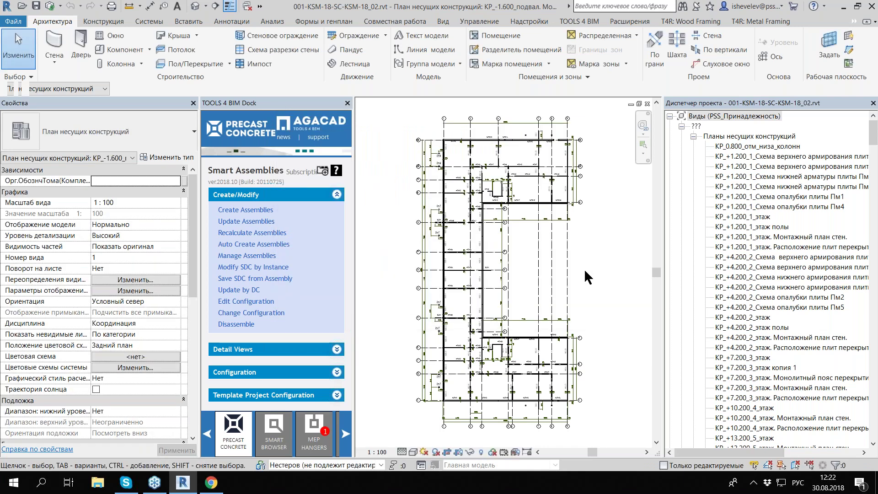
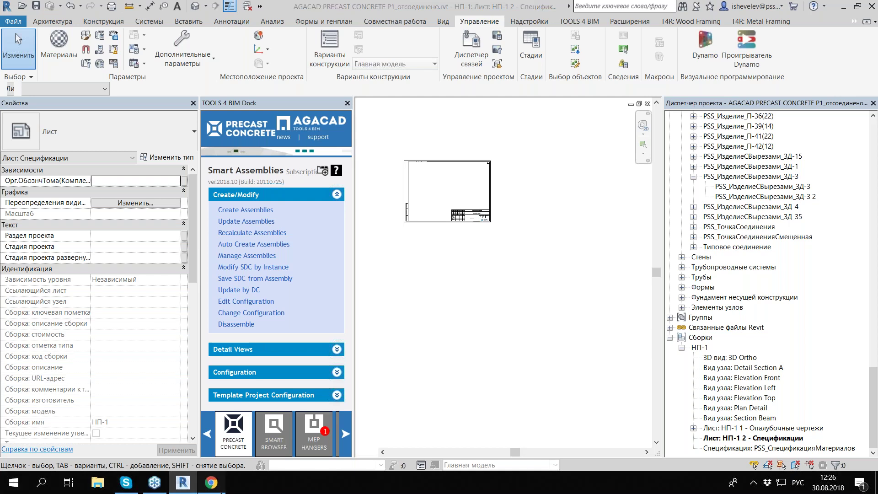
Step: Switch input to English and open aga-cad.com in Chrome from the TOOLS 4 BIM dock
key("alt+shift")
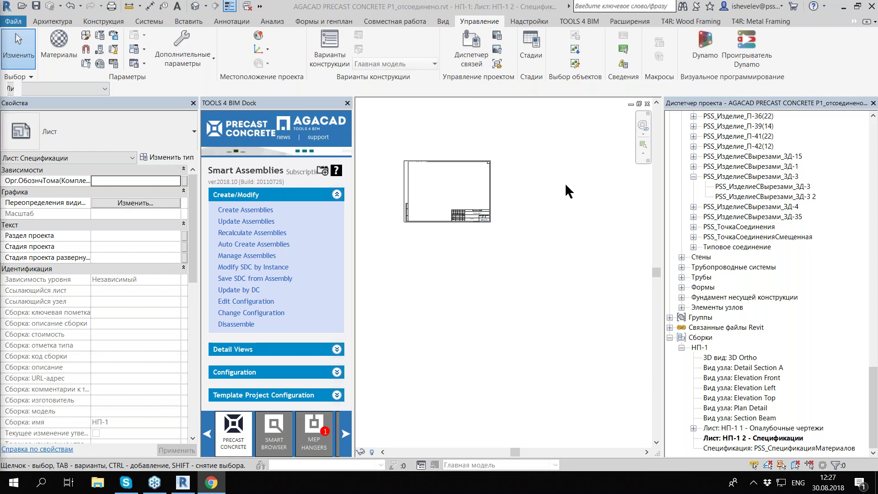
left_click(272, 210)
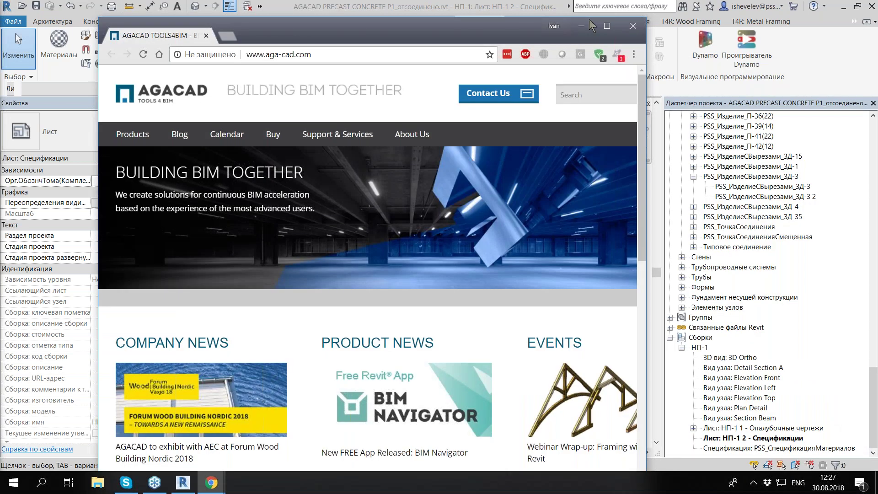
Step: Maximize Chrome, open the AGACAD Precast Concrete product page, then return to Revit
double_click(589, 19)
left_click(238, 26)
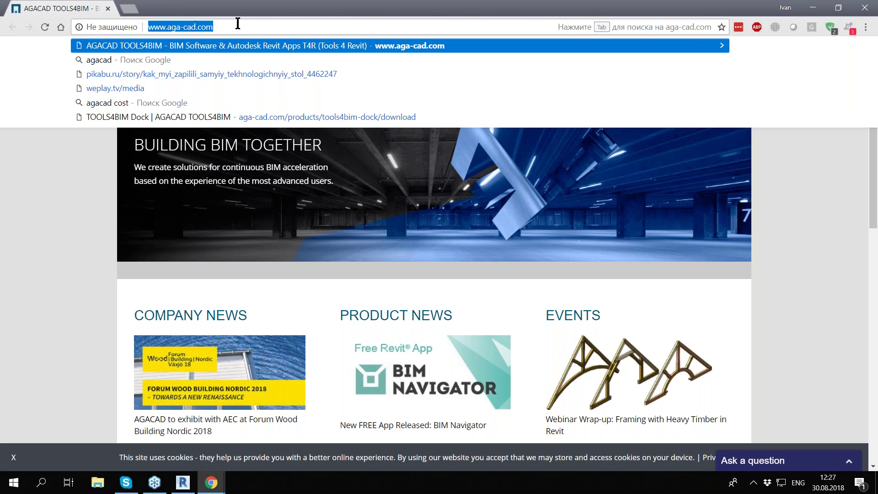
left_click(54, 232)
left_click(155, 109)
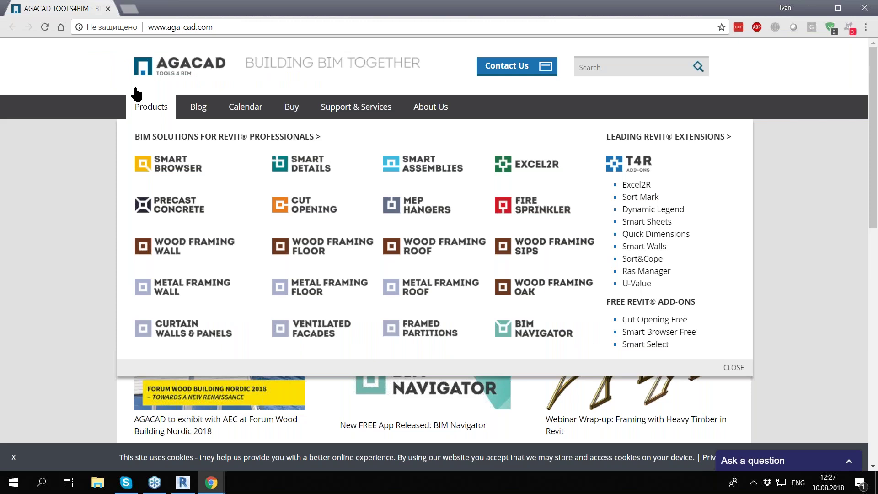
left_click(202, 209)
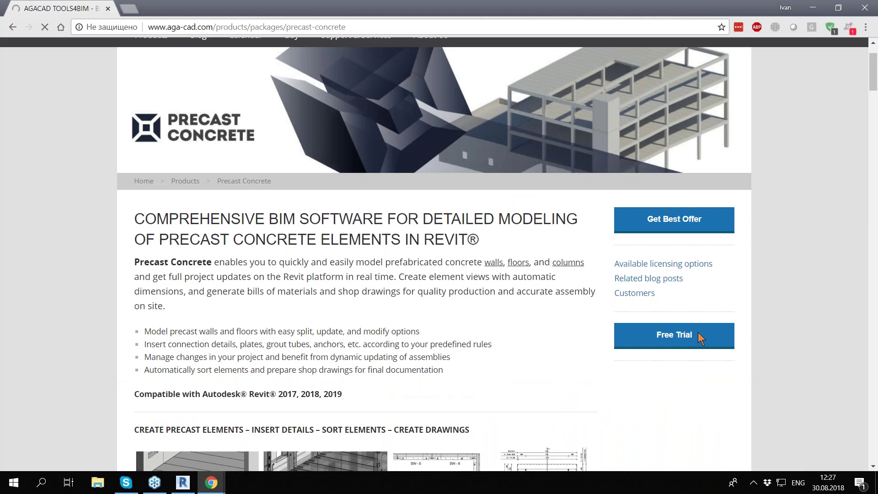
left_click(183, 484)
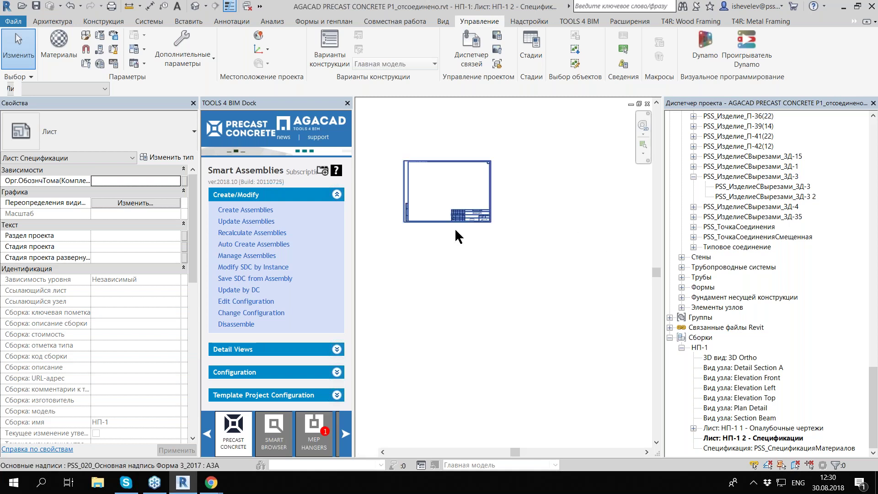
scroll(455, 230, "down", 3)
left_click(810, 449)
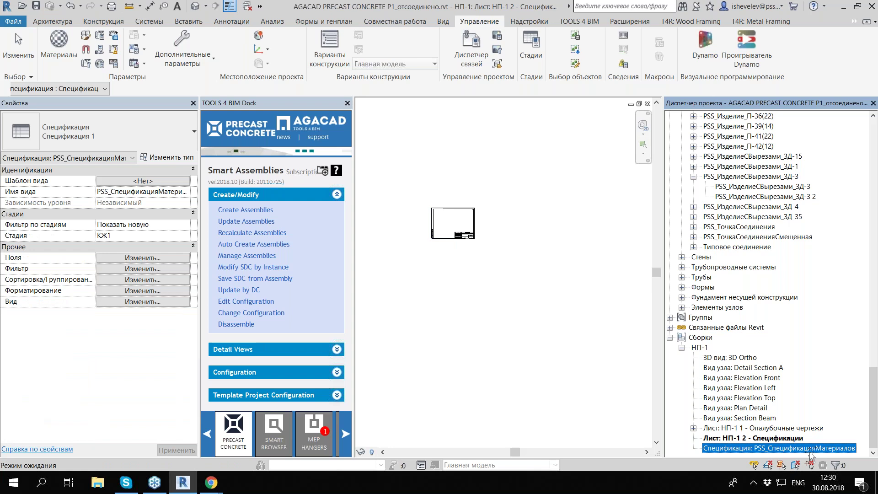
scroll(398, 201, "up", 5)
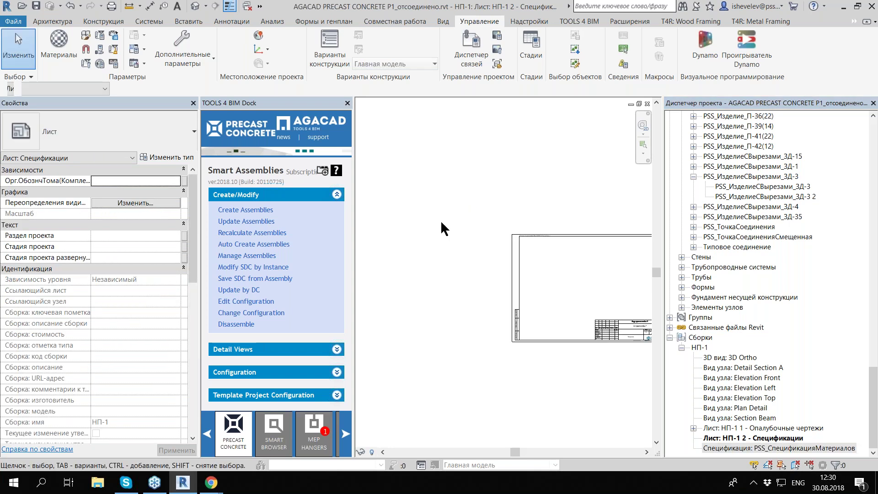
scroll(440, 221, "down", 1)
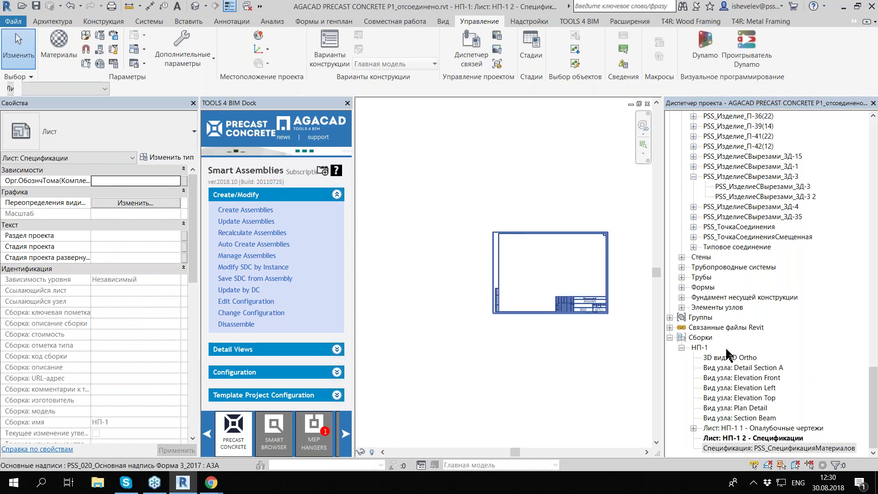
left_click(680, 348)
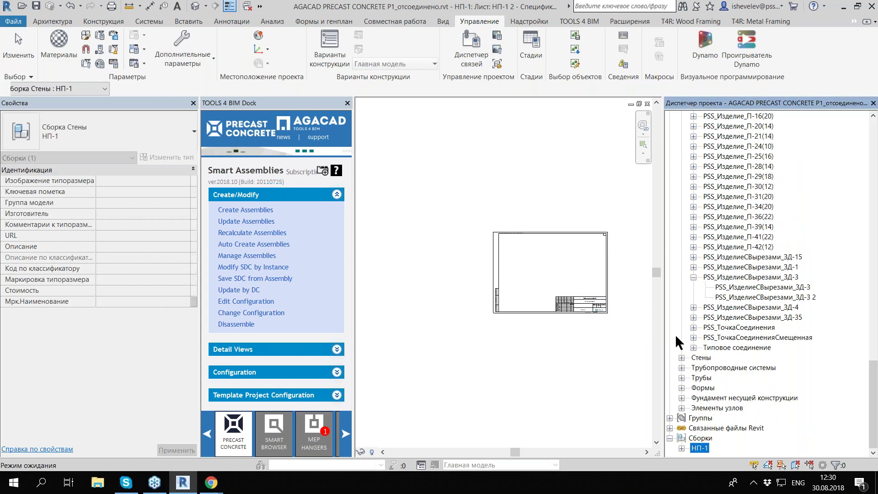
left_click(681, 448)
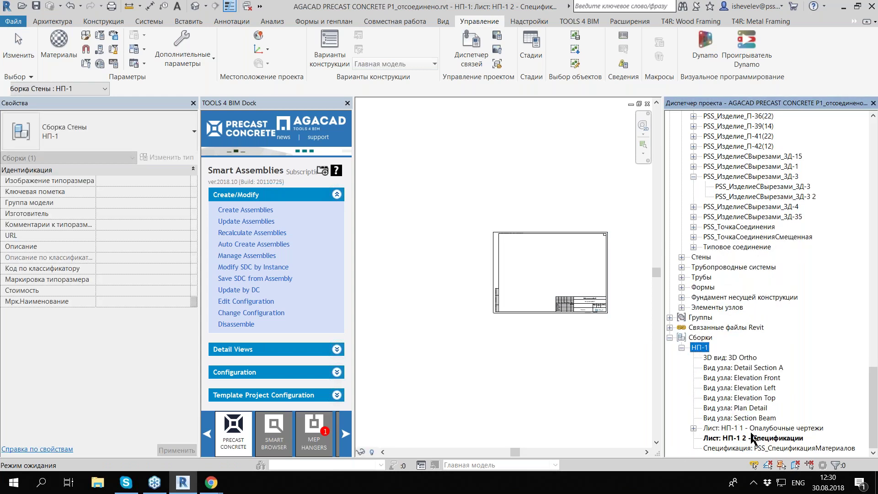
left_click(752, 436)
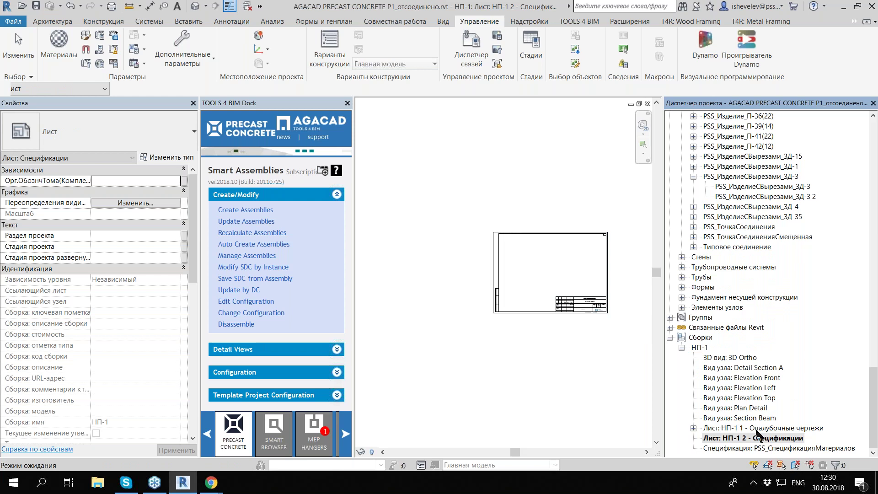
double_click(757, 428)
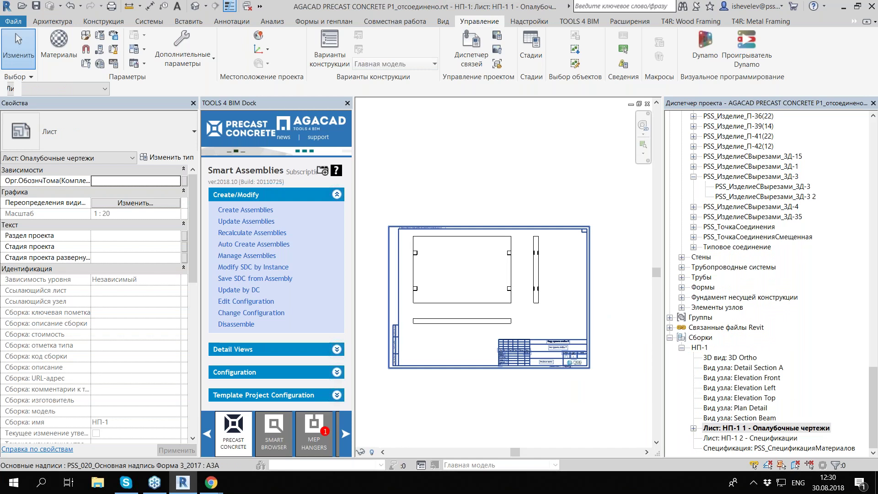
Step: Place the PSS_СпецификацияМатериалов schedule at the top right of the НП-1 2 specifications sheet
double_click(773, 439)
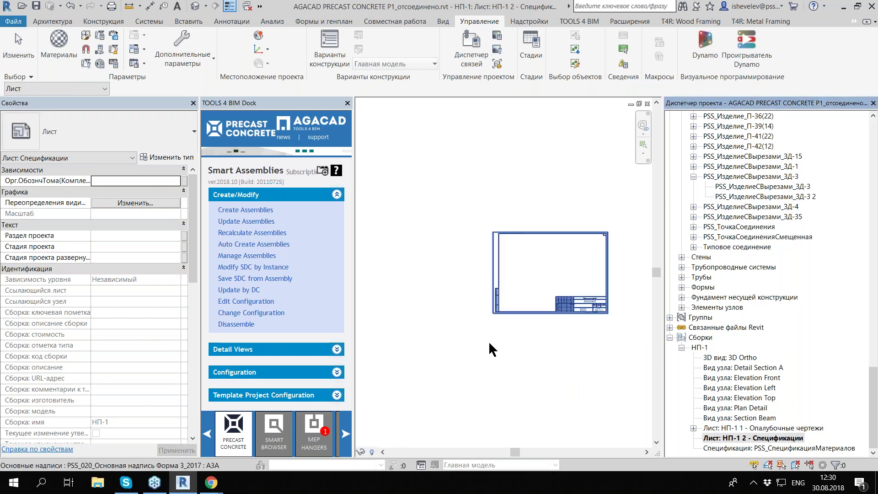
left_click_drag(723, 448, 586, 238)
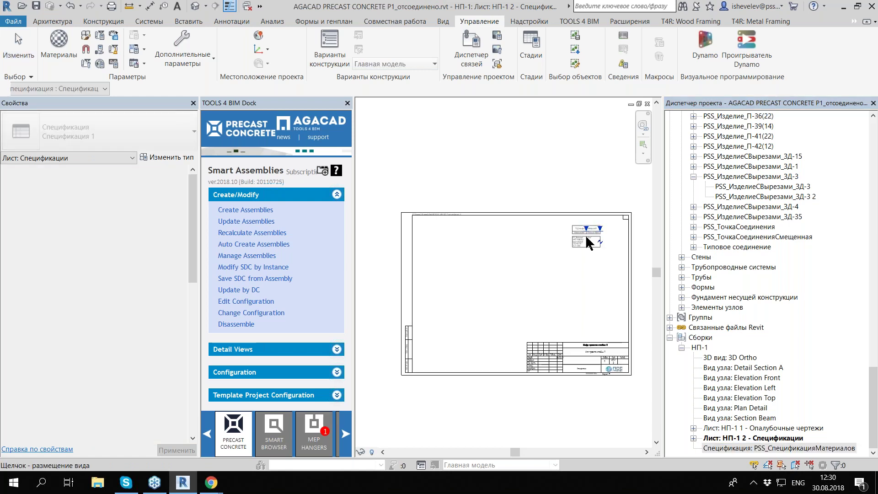
left_click(586, 237)
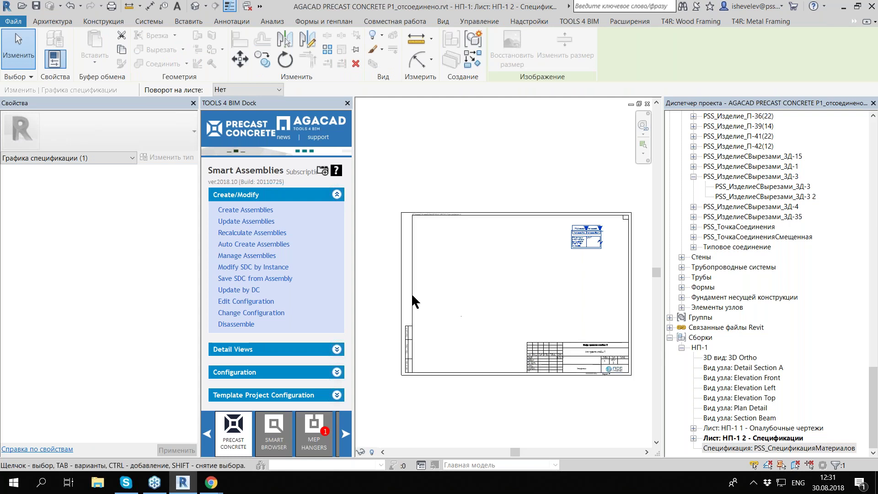
left_click(444, 160)
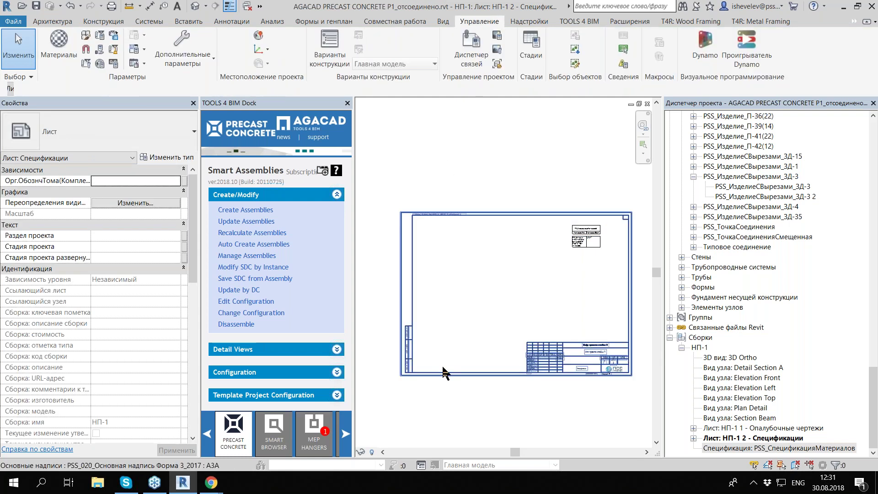
left_click(288, 375)
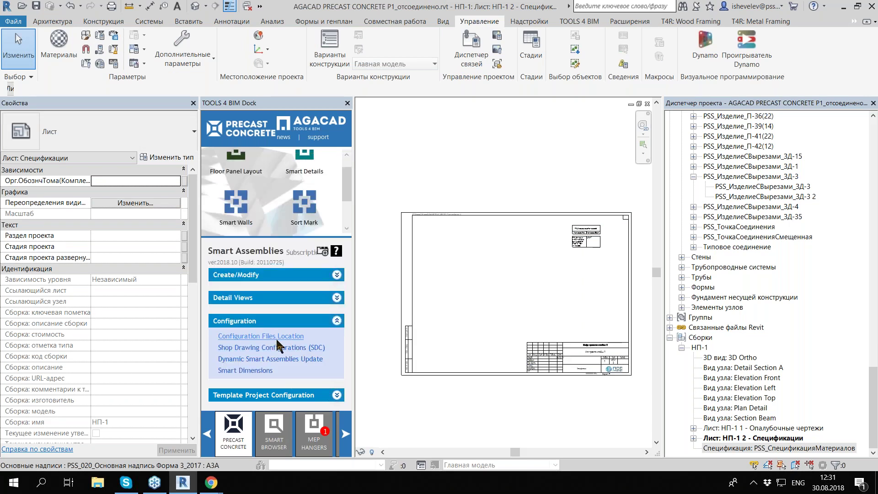
Step: Apply Example Dimensioning to the Elevation Front view in the shop drawing configuration
left_click(280, 352)
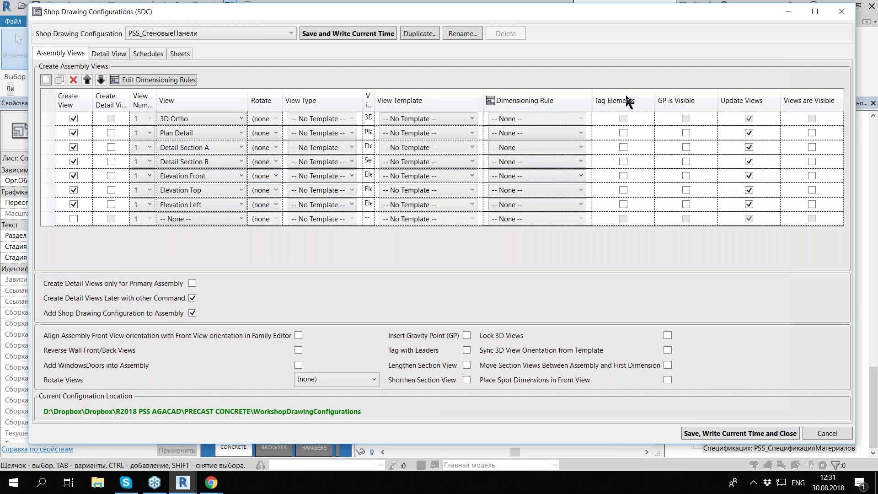
left_click(565, 173)
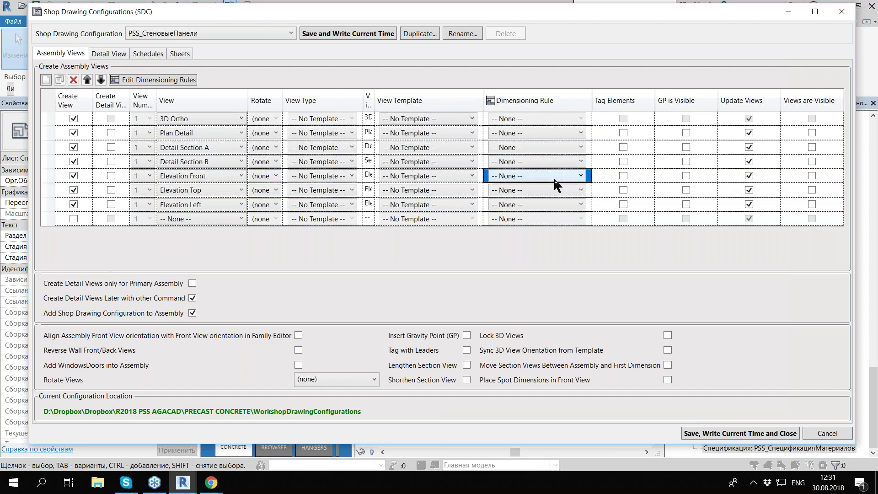
left_click(554, 201)
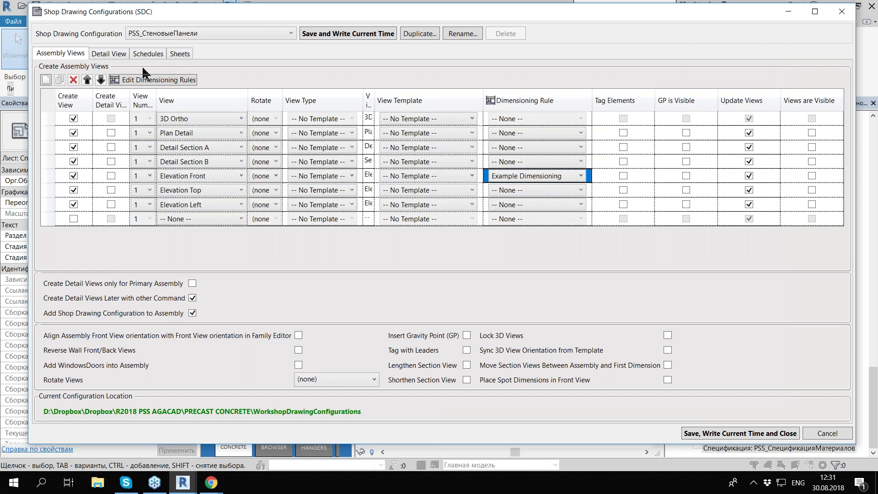
left_click(168, 52)
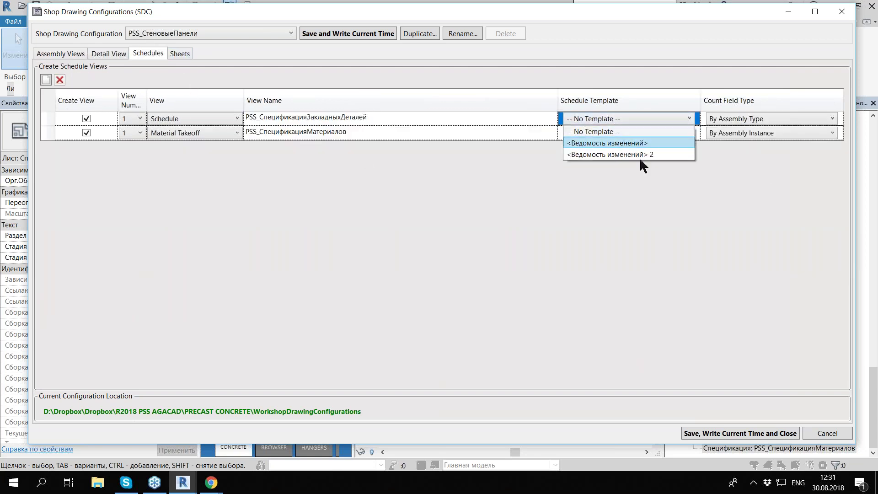
left_click(461, 129)
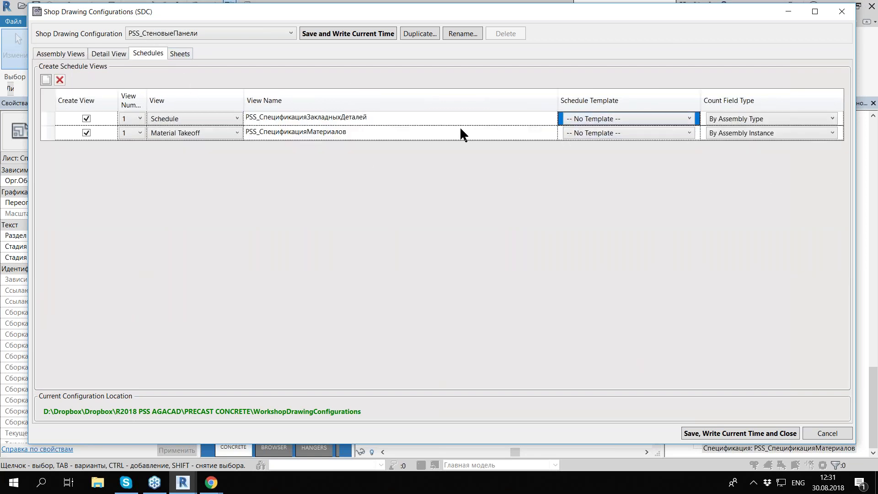
Step: Assign formwork-drawings and specifications templates to sheet rows 1 and 2, then save
left_click(185, 54)
left_click(677, 110)
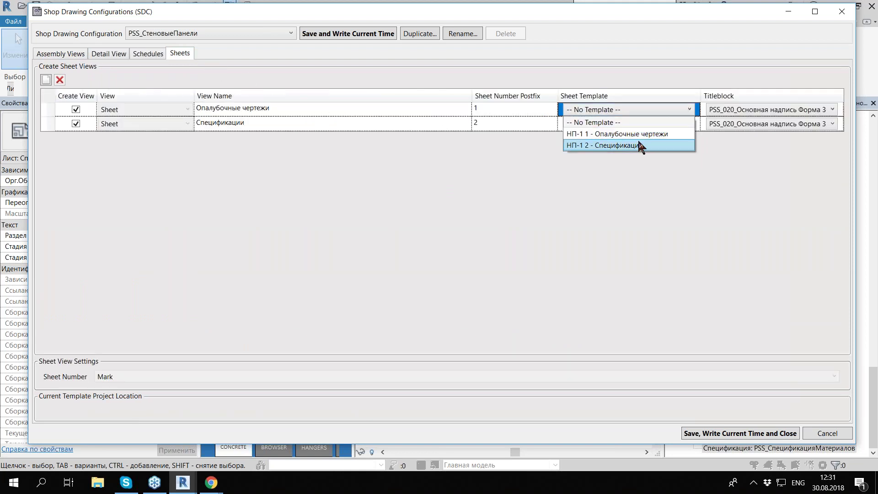
left_click(632, 133)
left_click(624, 125)
left_click(632, 162)
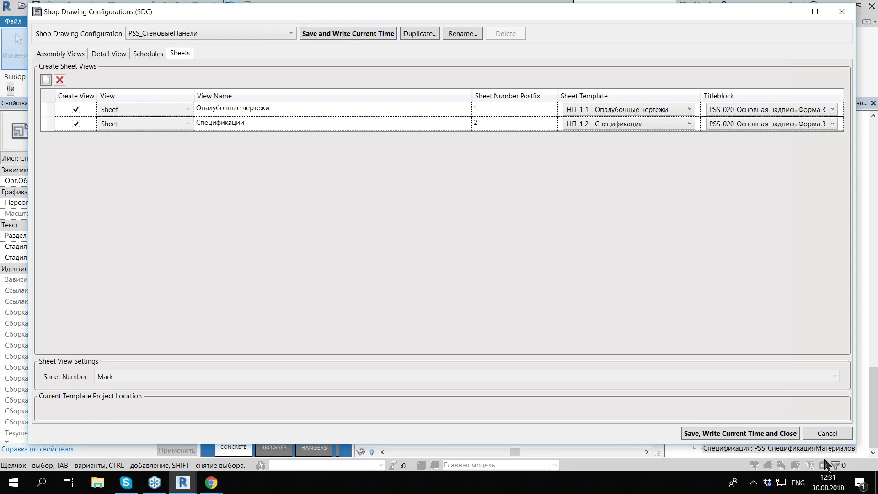
left_click(744, 433)
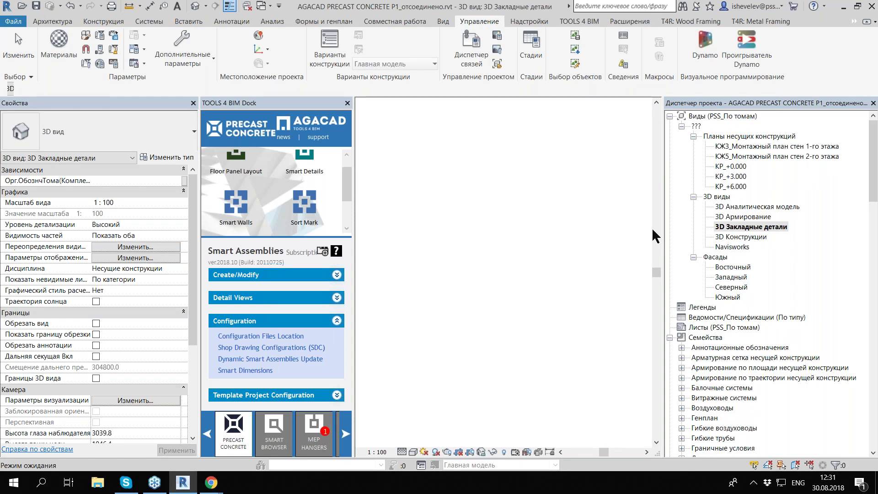
Step: Select the corner wall panel in 3D Закладные детали, starting then cancelling assembly creation
scroll(405, 200, "up", 3)
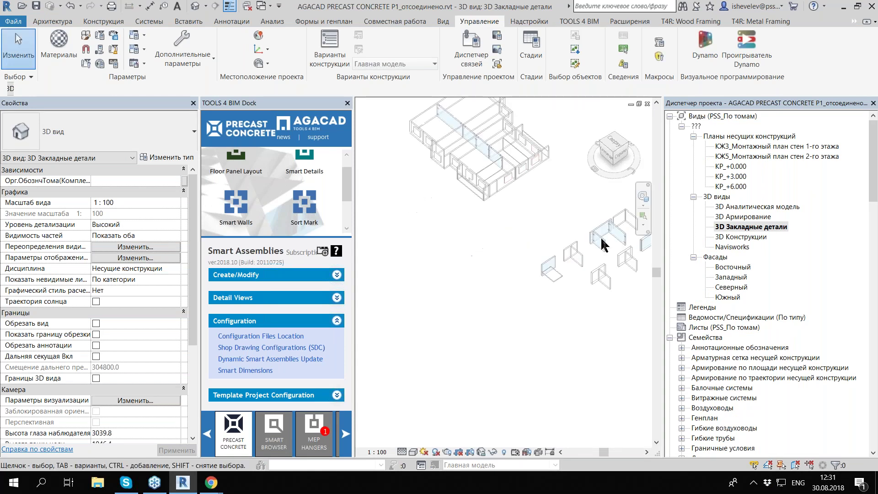
scroll(524, 230, "up", 2)
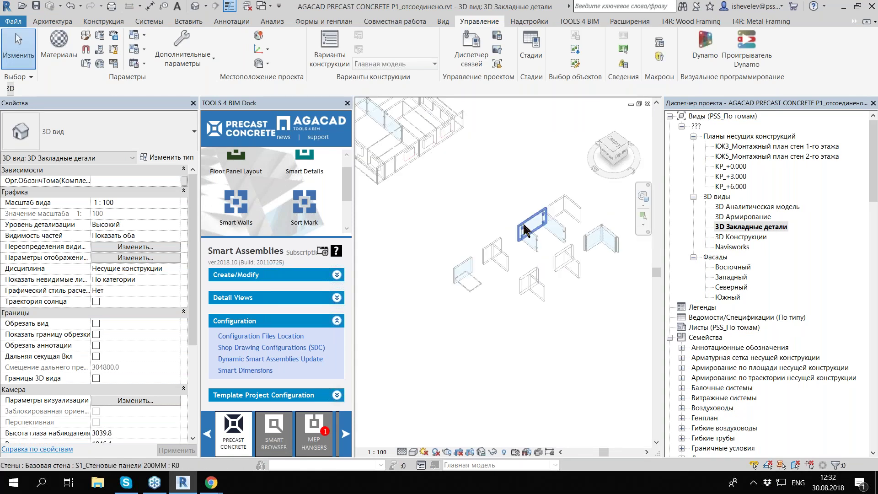
scroll(526, 231, "up", 5)
left_click(501, 238)
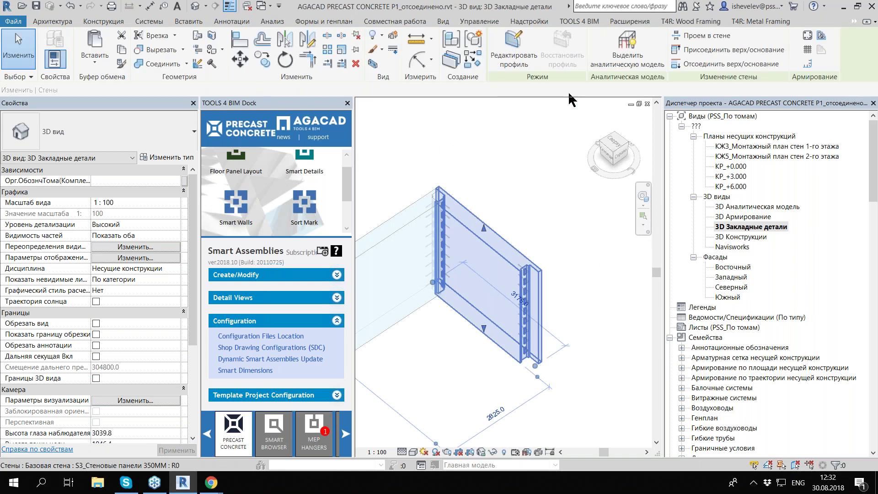
left_click(279, 285)
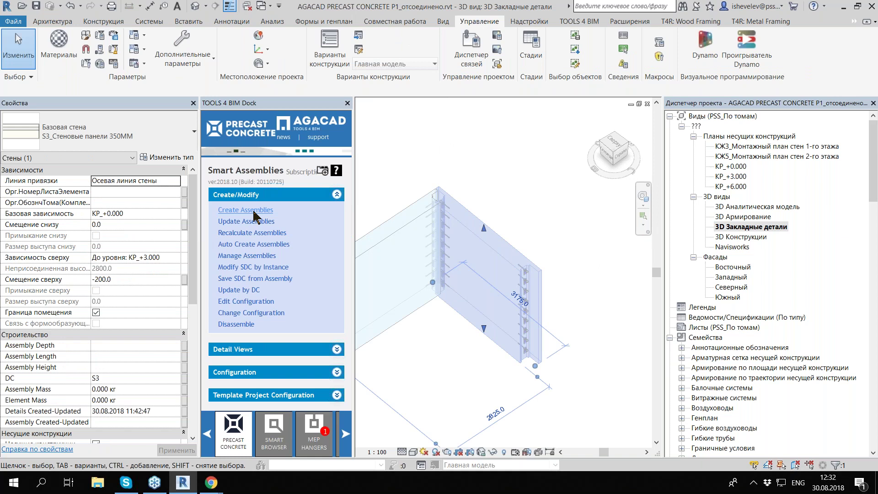
left_click(254, 211)
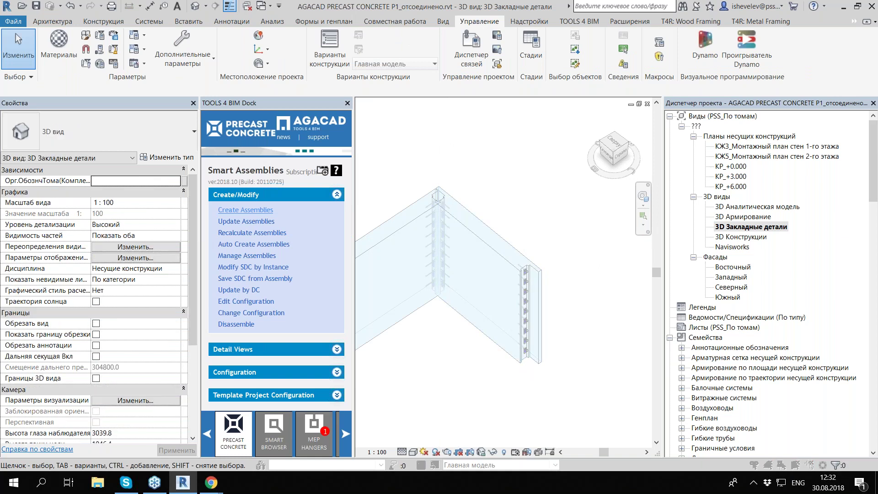
key("Escape")
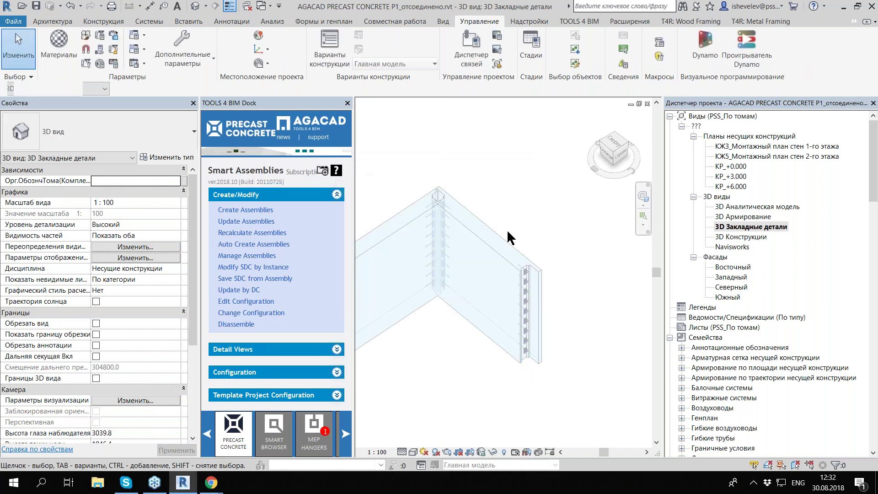
Step: Enter YC-3 as the Марка of the right-hand wall panel
left_click(506, 229)
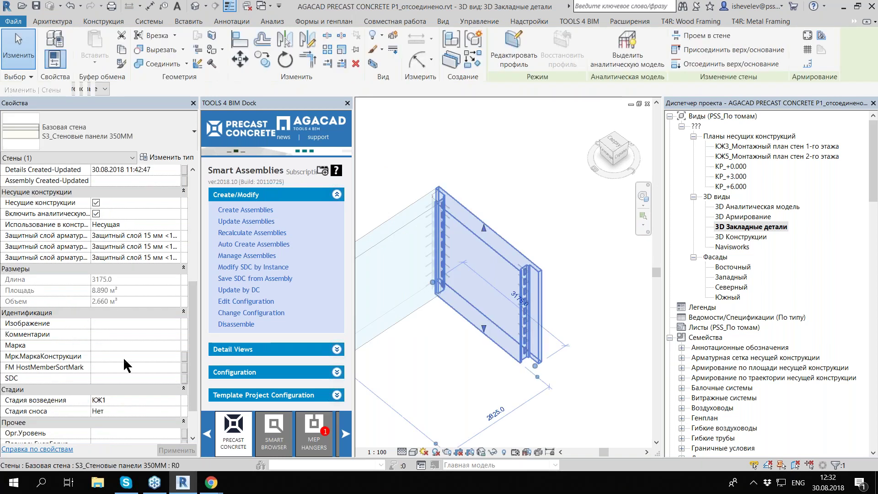
key("Escape")
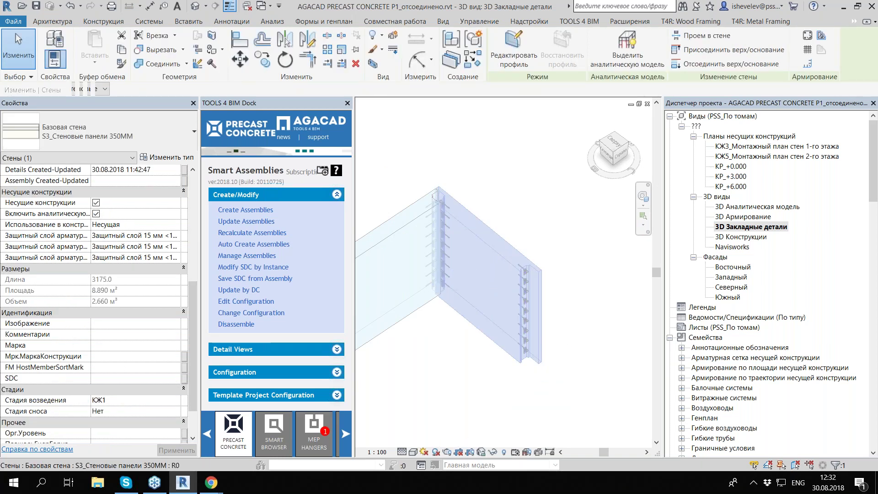
type("YC")
key("Return")
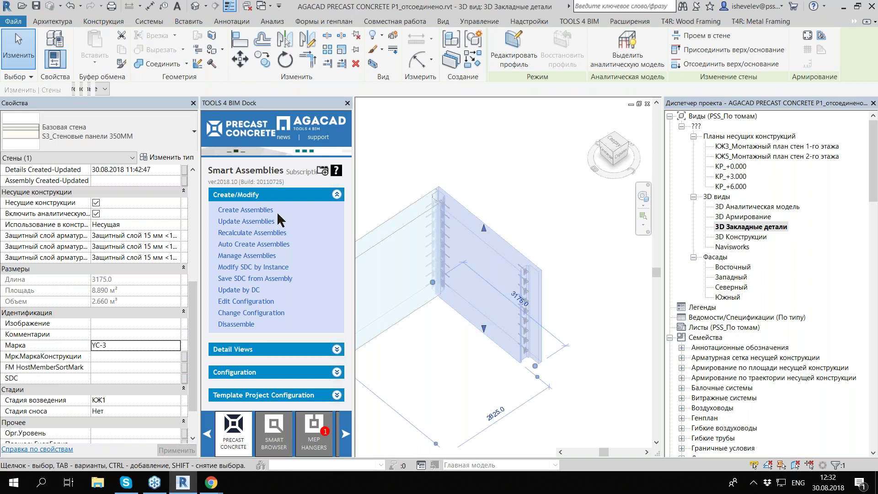
left_click(496, 223)
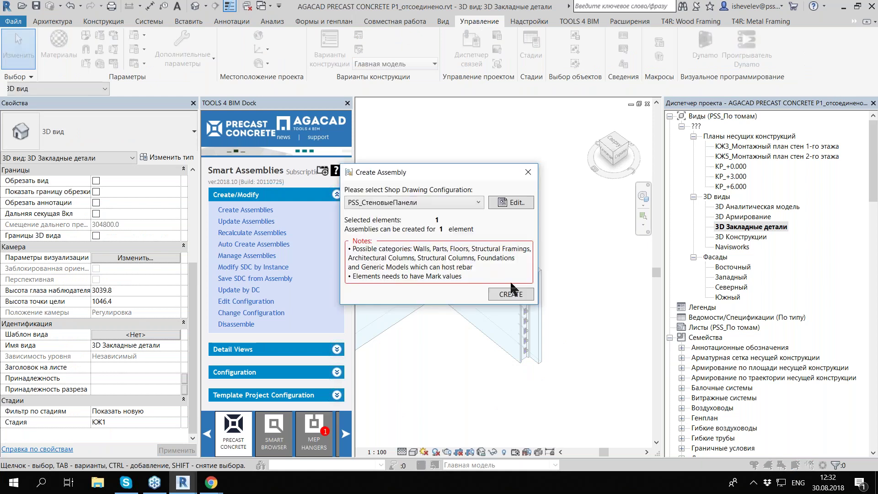
Step: Create assembly YC-3 with PSS_СтеновыеПанели in Smart Assemblies and dismiss the warnings report
left_click(511, 292)
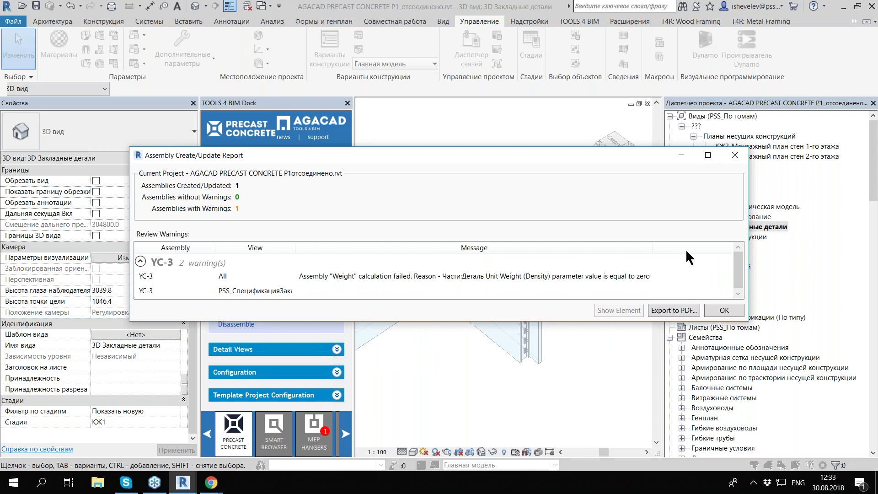
left_click(723, 309)
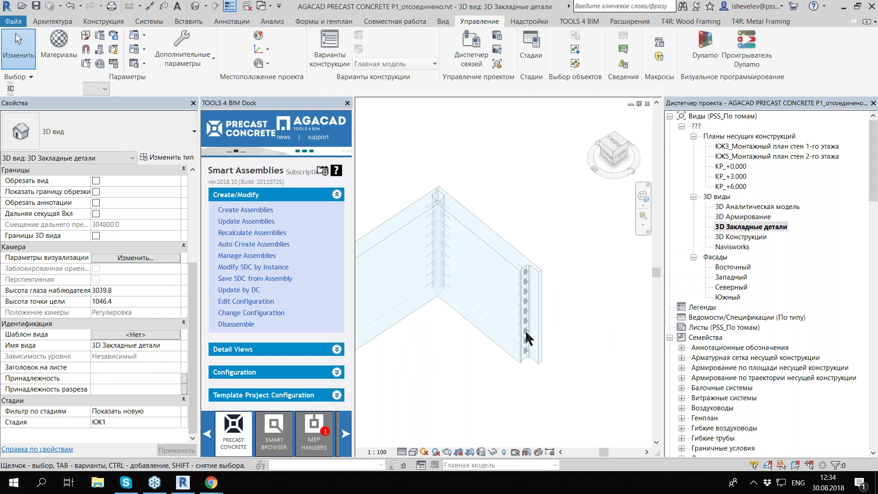
left_click(873, 157)
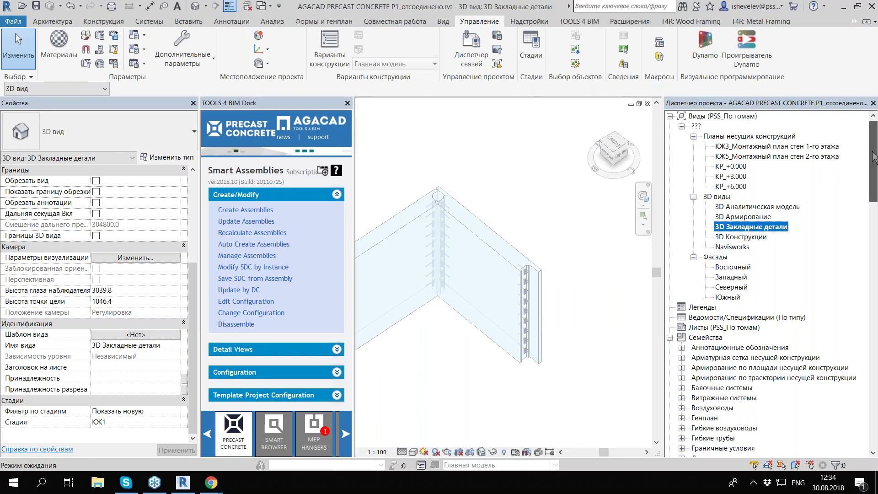
left_click_drag(874, 157, 873, 453)
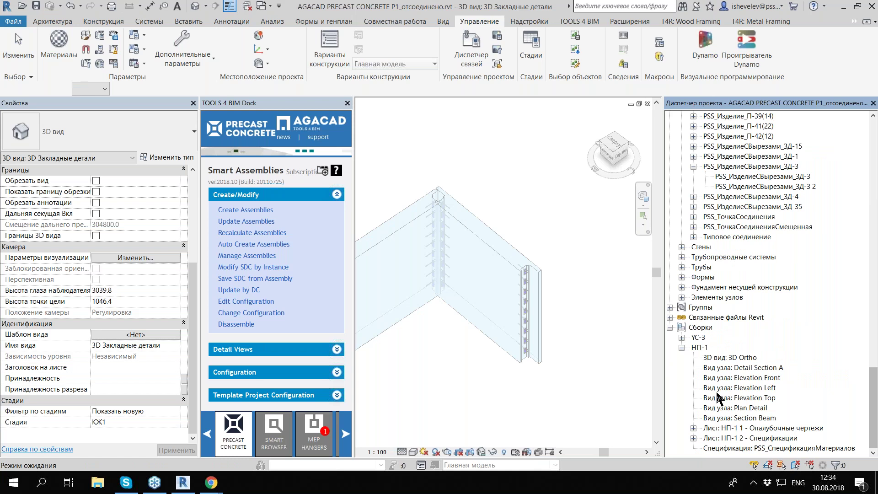
left_click(681, 347)
left_click(681, 438)
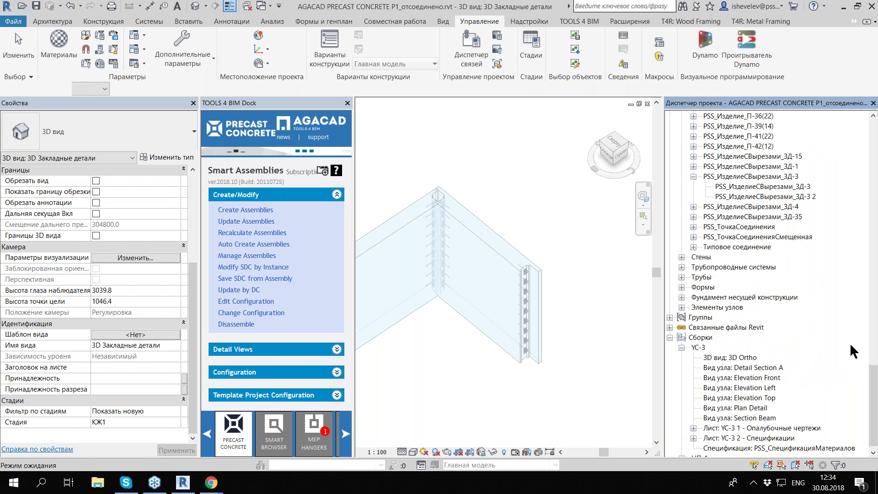
scroll(850, 342, "down", 1)
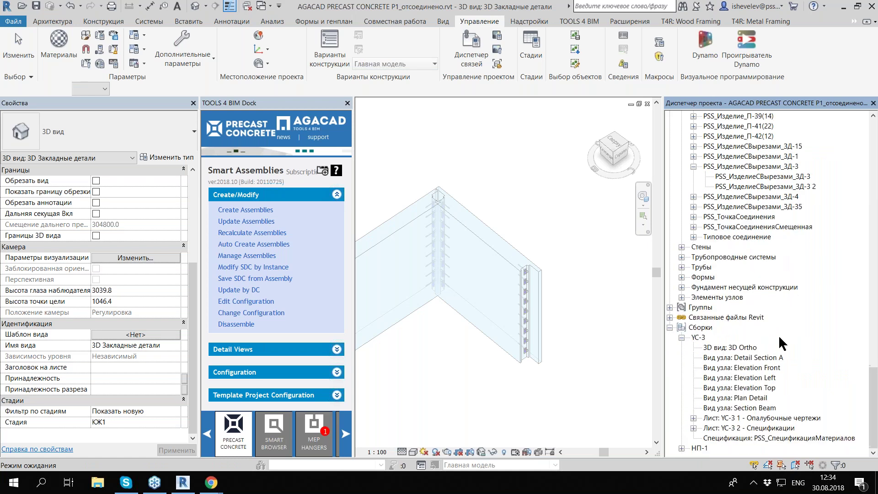
left_click(753, 418)
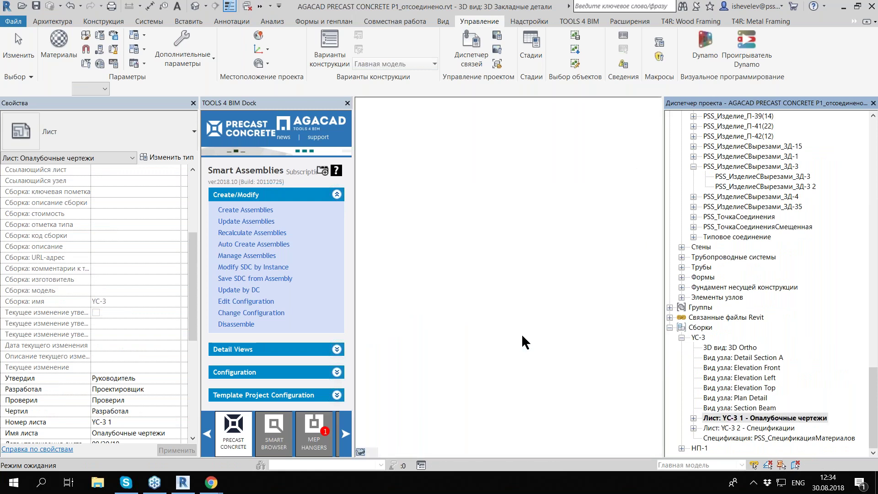
scroll(505, 242, "up", 5)
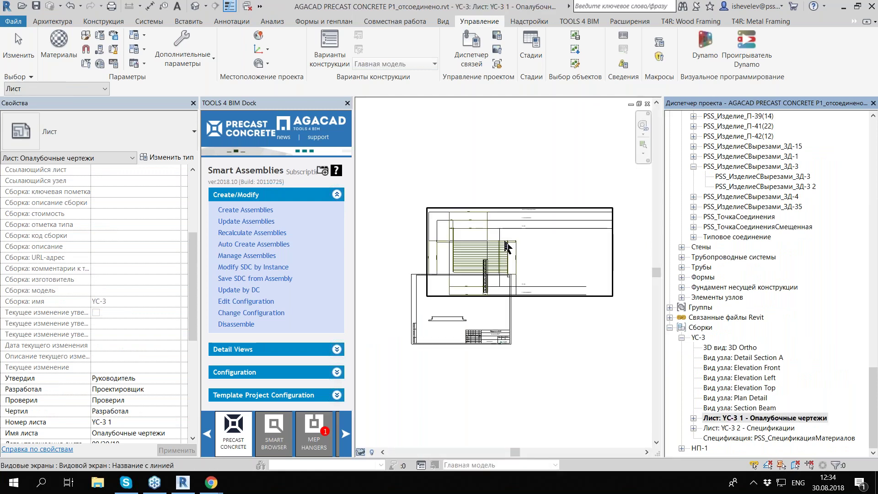
left_click(505, 245)
scroll(512, 243, "up", 2)
left_click(518, 241)
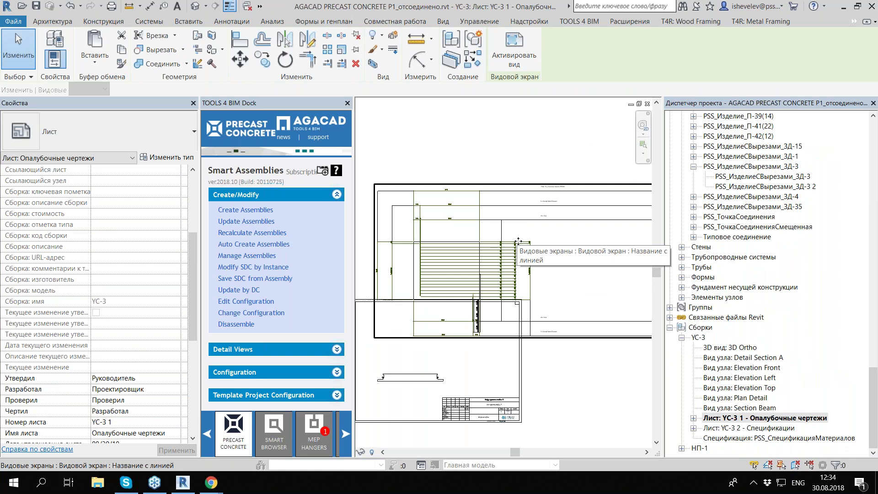
scroll(480, 266, "down", 3)
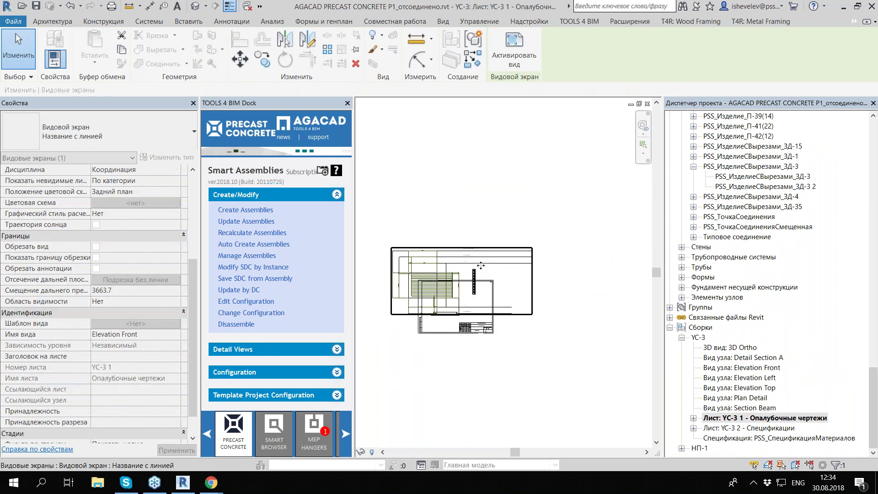
scroll(419, 270, "up", 2)
double_click(419, 270)
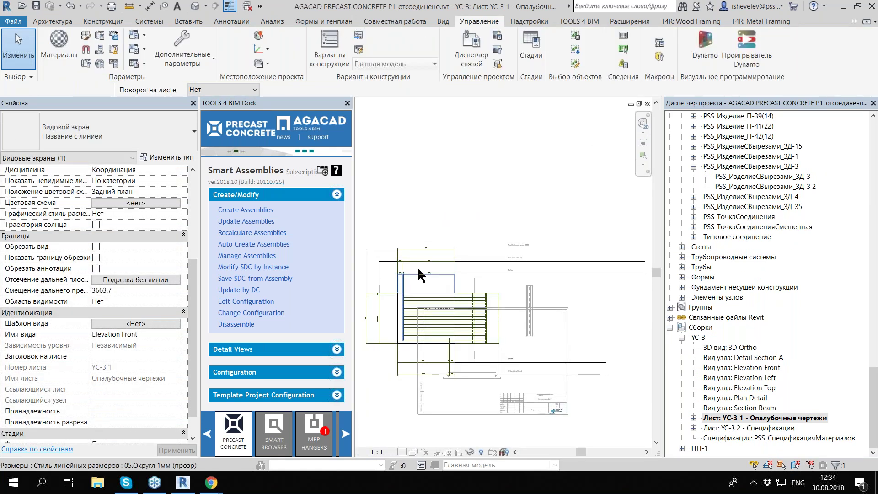
scroll(419, 270, "up", 3)
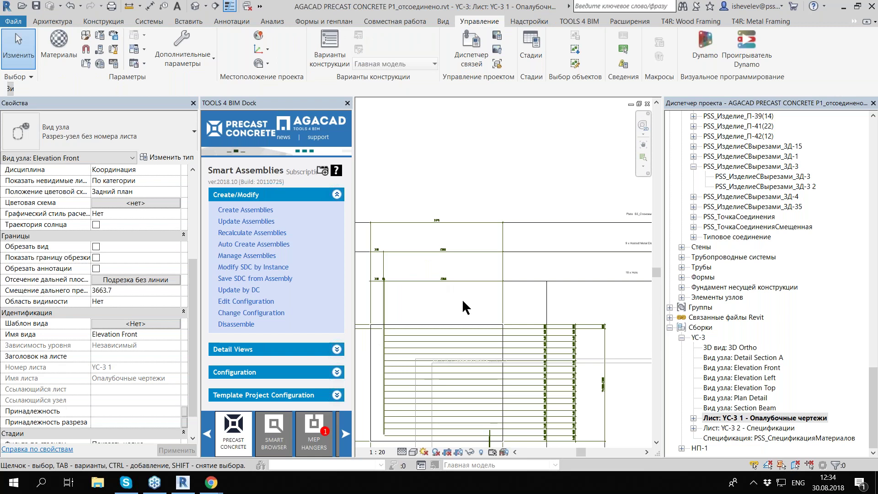
scroll(462, 299, "down", 3)
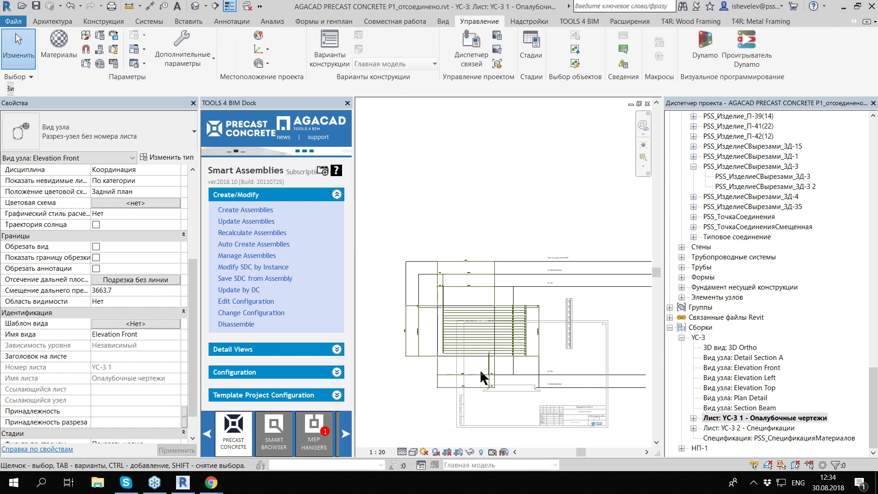
scroll(516, 379, "up", 1)
scroll(583, 264, "up", 1)
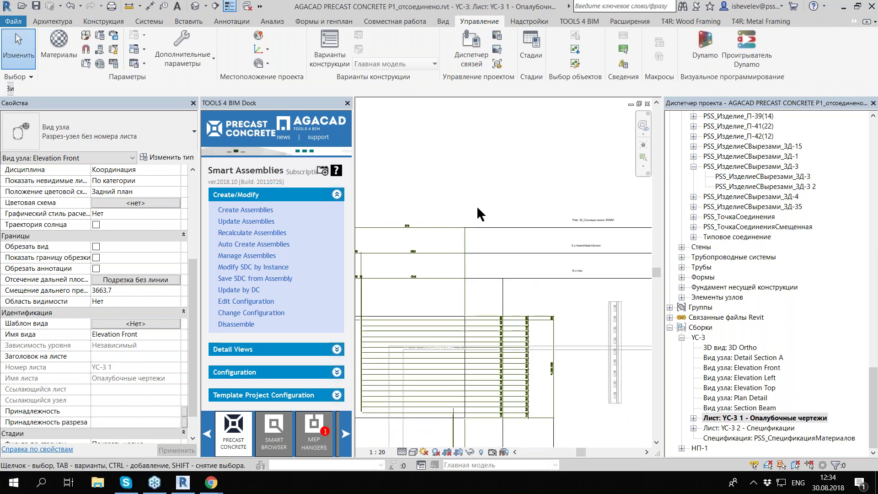
scroll(584, 222, "up", 1)
scroll(445, 218, "up", 2)
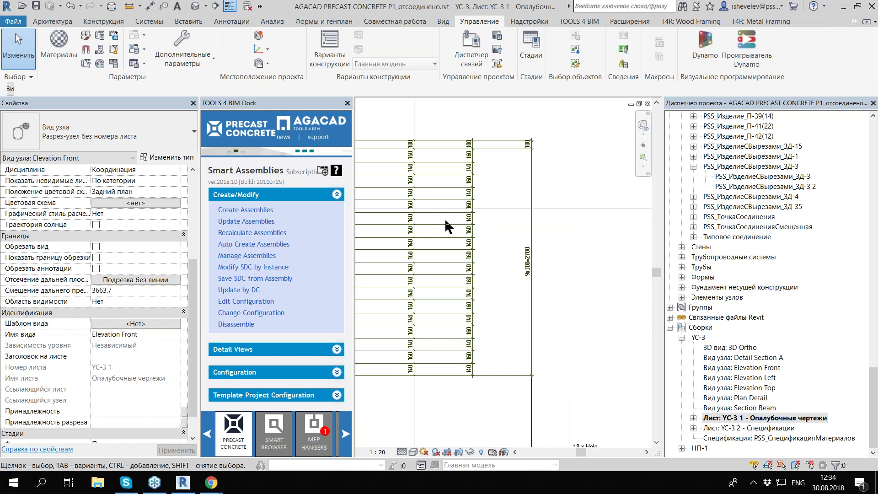
scroll(504, 169, "up", 2)
scroll(504, 168, "down", 3)
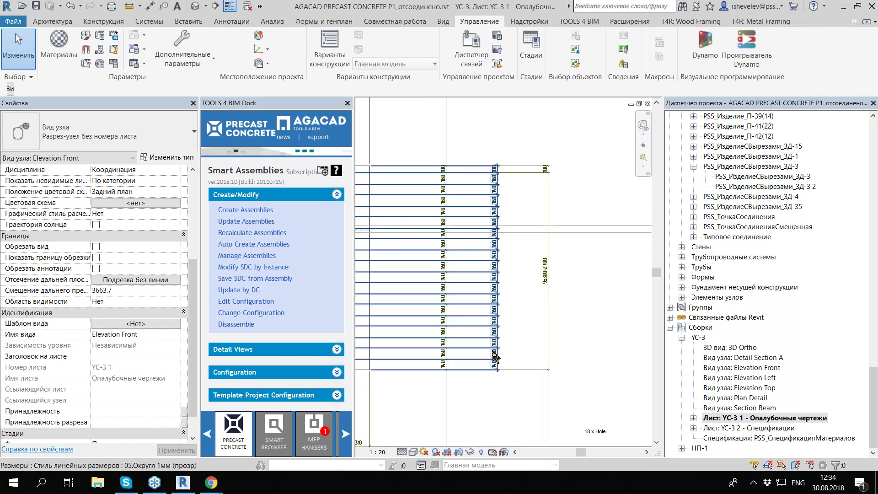
scroll(494, 356, "down", 2)
scroll(471, 350, "down", 2)
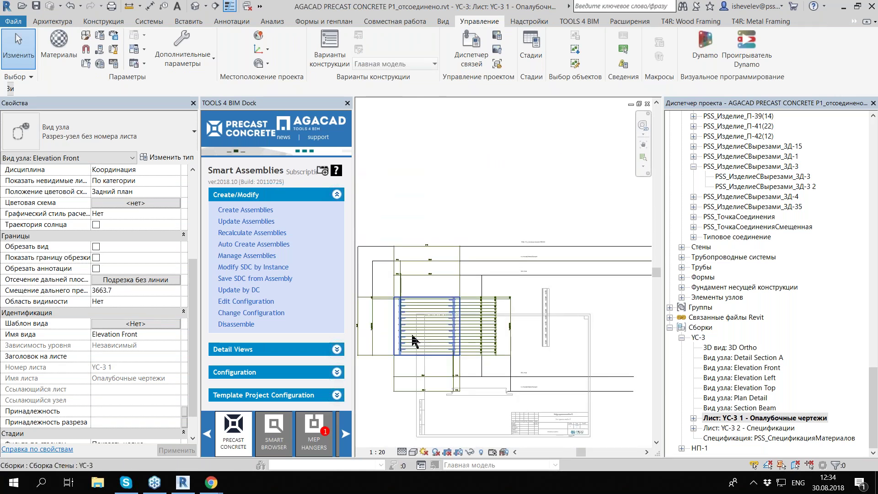
scroll(403, 272, "up", 3)
scroll(402, 273, "down", 1)
scroll(439, 319, "down", 1)
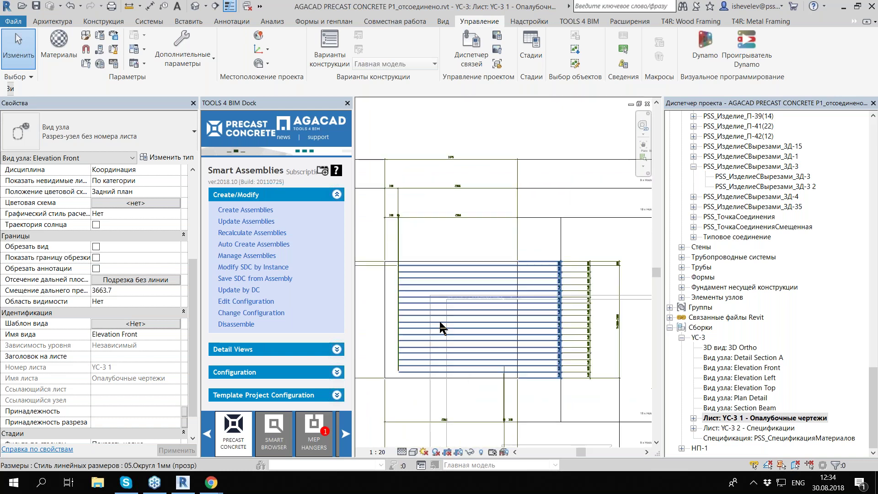
scroll(439, 320, "down", 2)
right_click(531, 207)
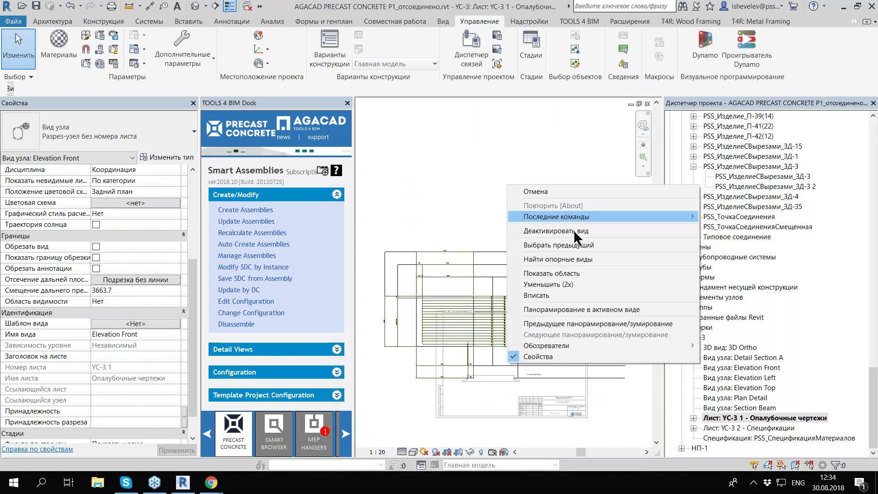
left_click(574, 231)
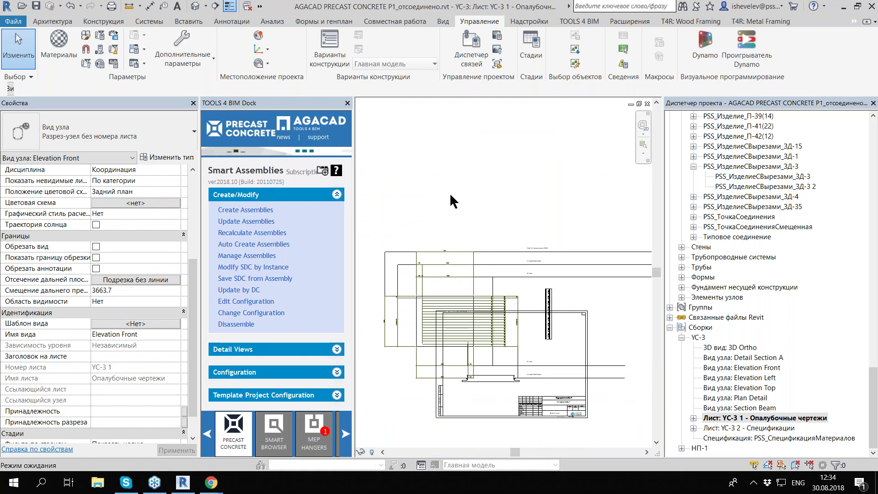
scroll(450, 195, "up", 3)
scroll(541, 368, "down", 1)
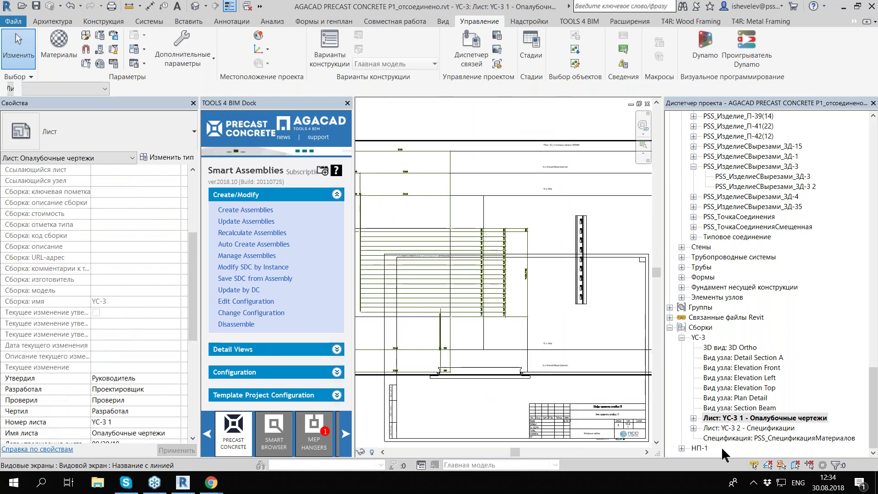
Step: Open the УС-3 2 specifications sheet and inspect its title block and materials schedule
double_click(748, 431)
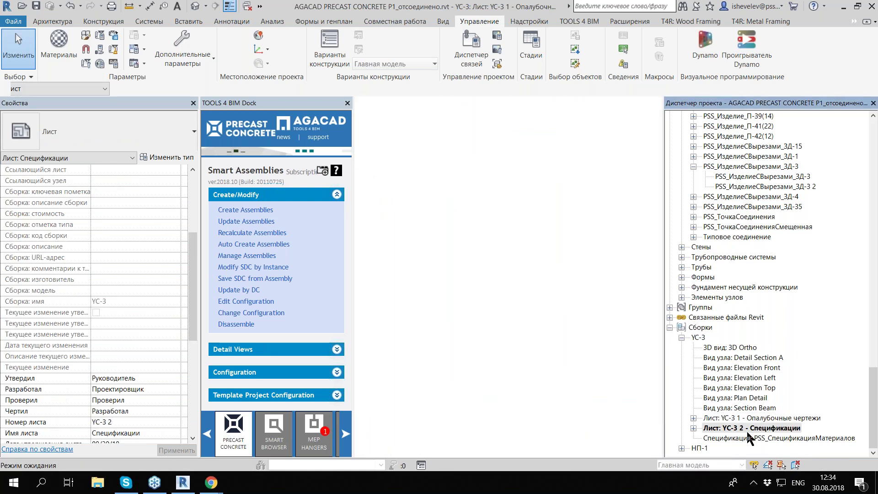
scroll(512, 256, "up", 5)
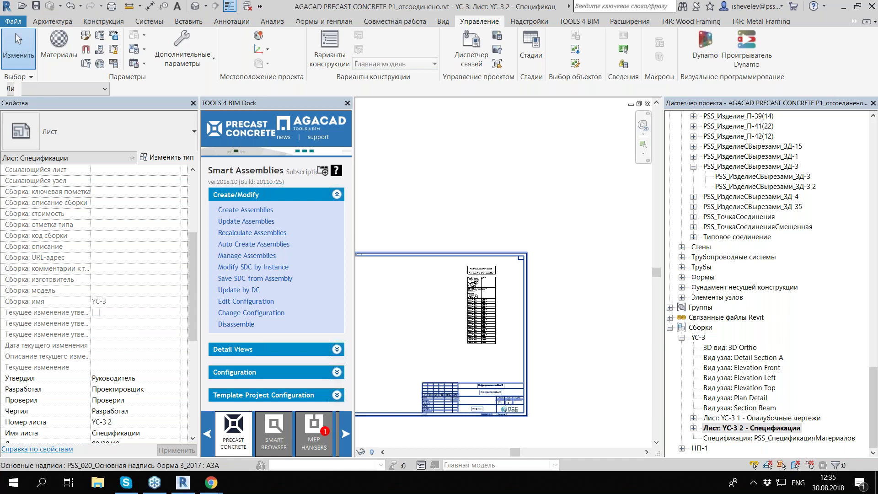
left_click(564, 335)
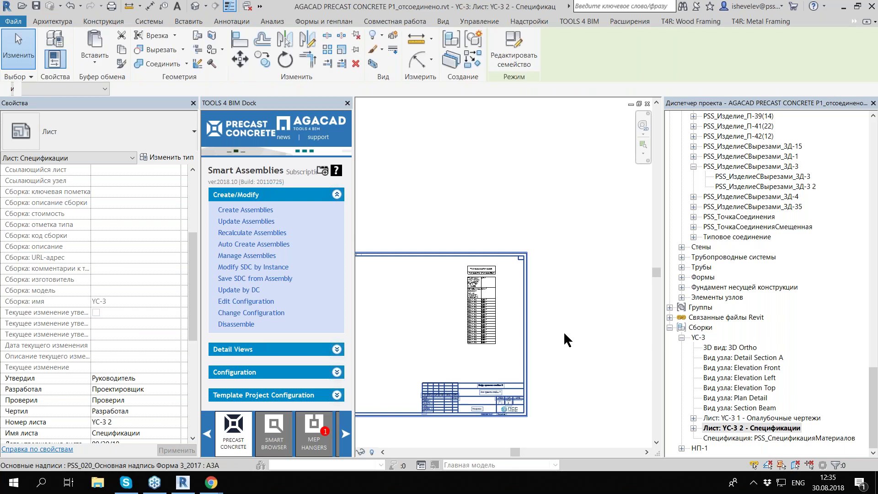
left_click(569, 201)
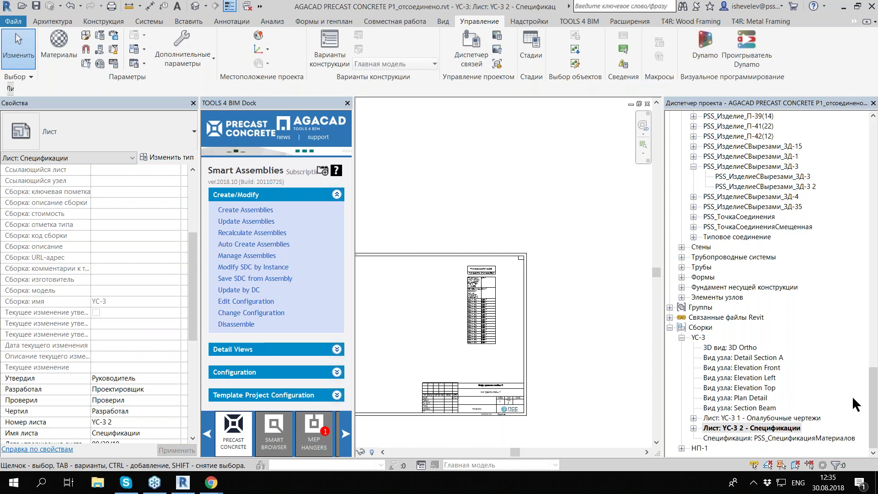
left_click(876, 398)
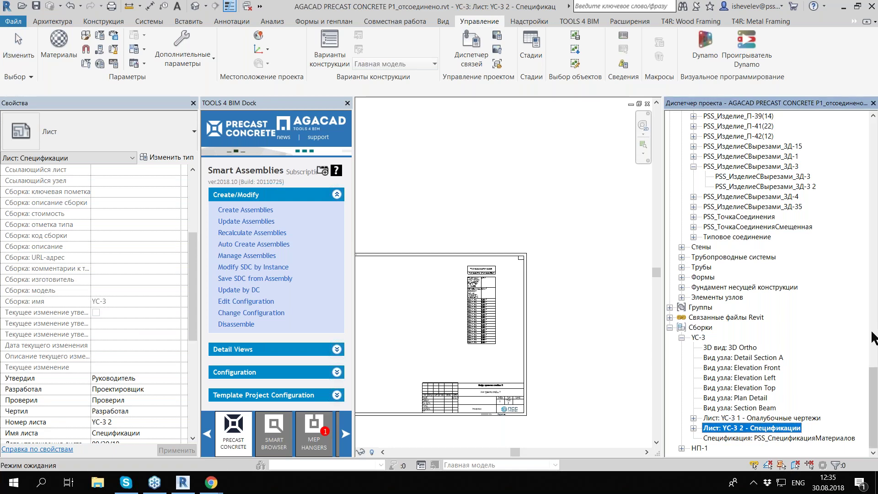
Step: Reopen the 3D Закладные детали view from the Project Browser
left_click_drag(874, 338, 818, 127)
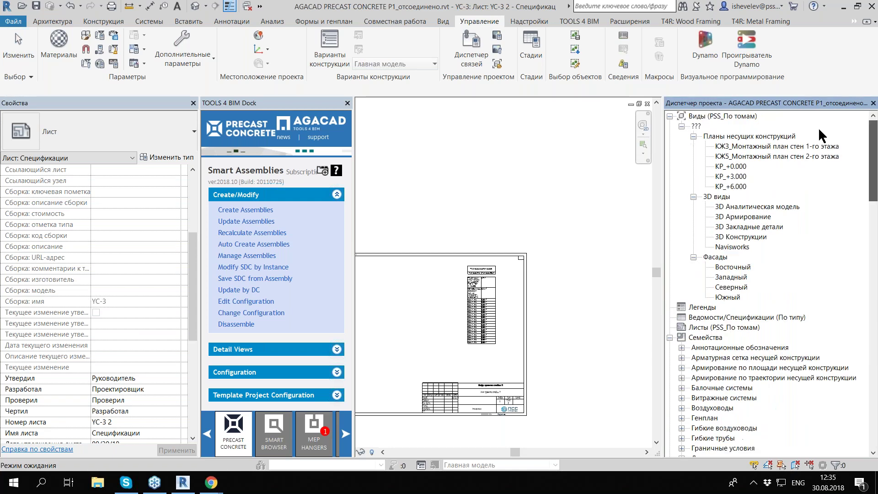
left_click(744, 227)
double_click(744, 227)
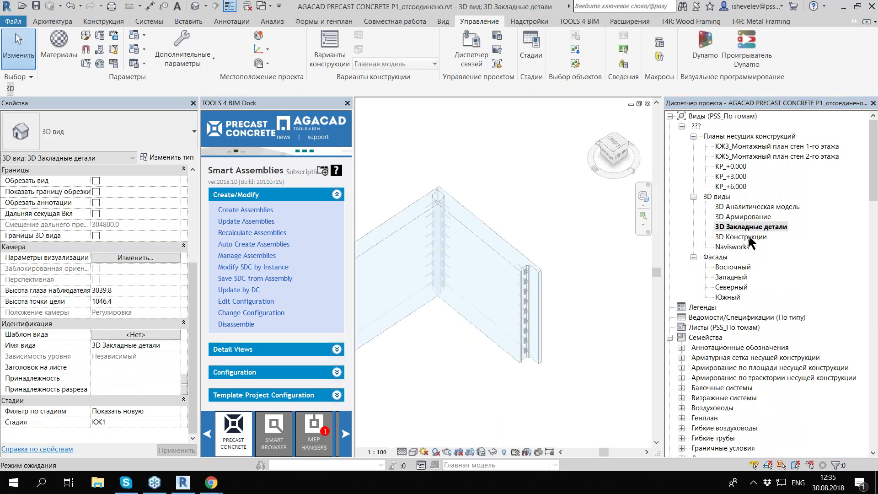
scroll(525, 271, "up", 5)
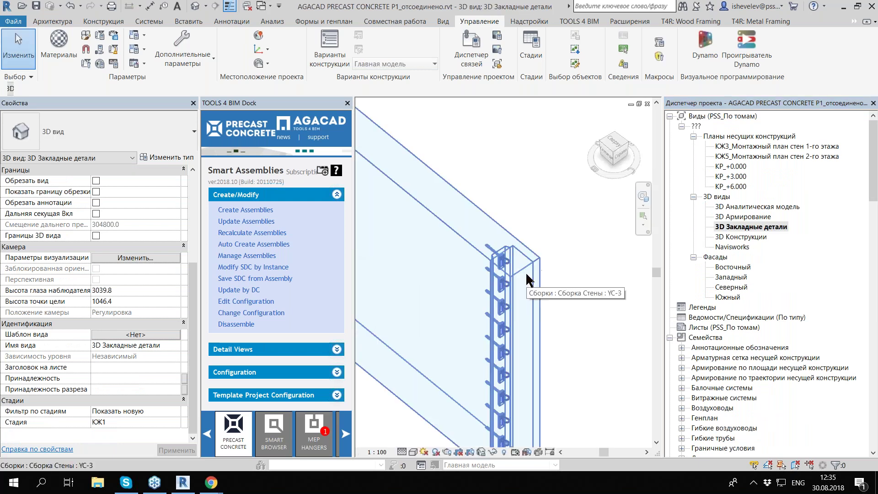
Step: Zoom in on the embedded-parts column at the wall end, then clear the selection
left_click(526, 268)
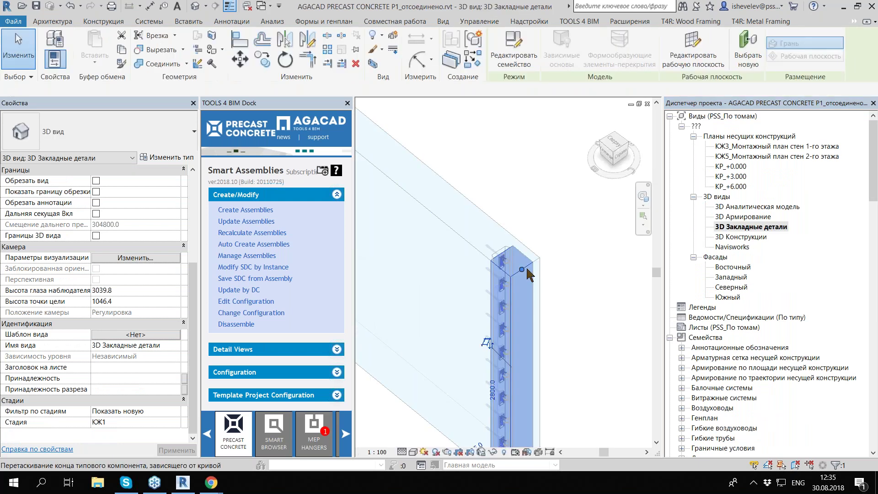
scroll(528, 273, "down", 5)
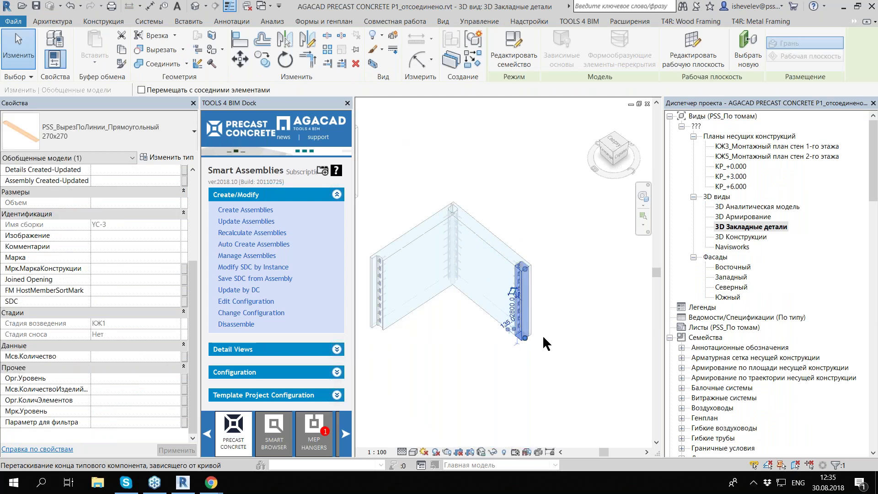
scroll(544, 338, "up", 2)
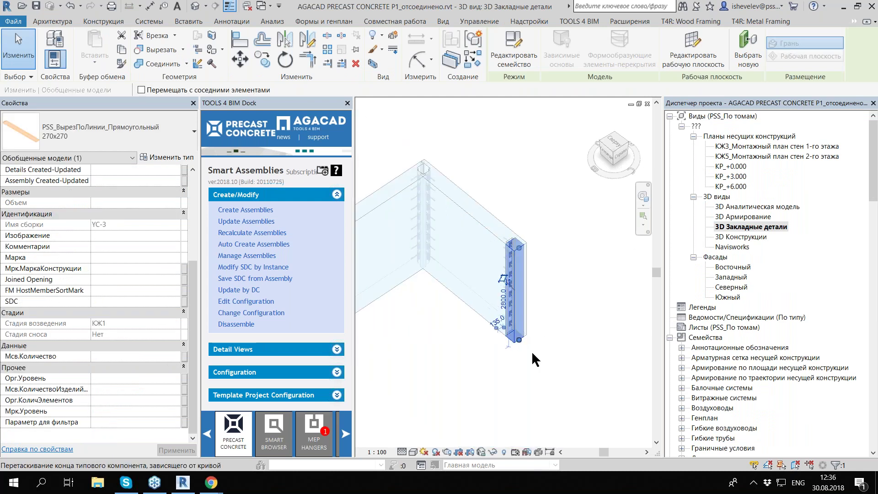
left_click(578, 300)
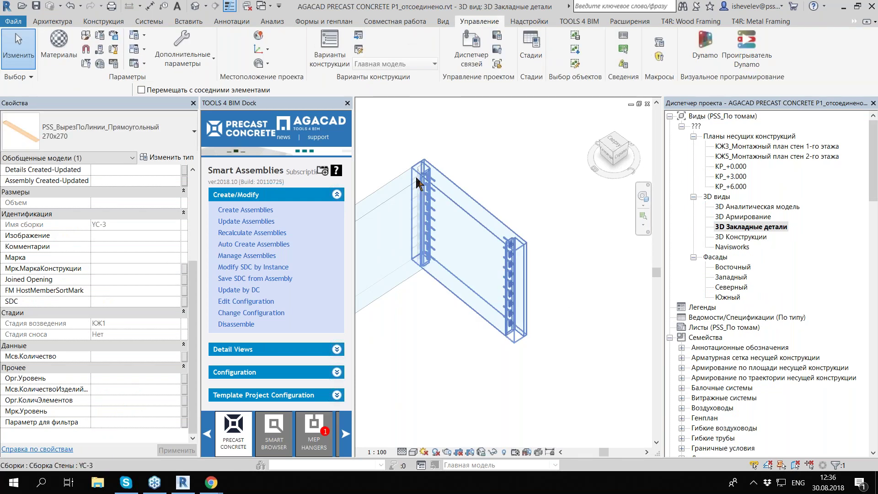
key("Escape")
scroll(417, 183, "up", 3)
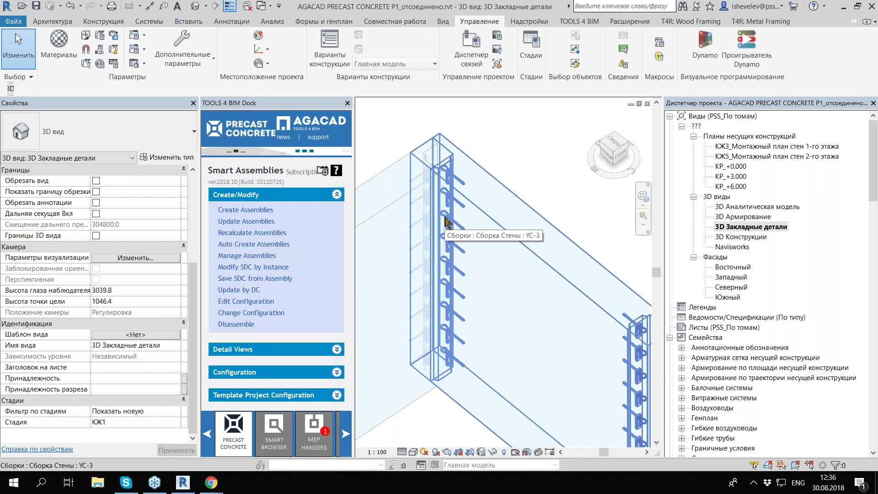
scroll(446, 223, "down", 3)
scroll(455, 217, "down", 3)
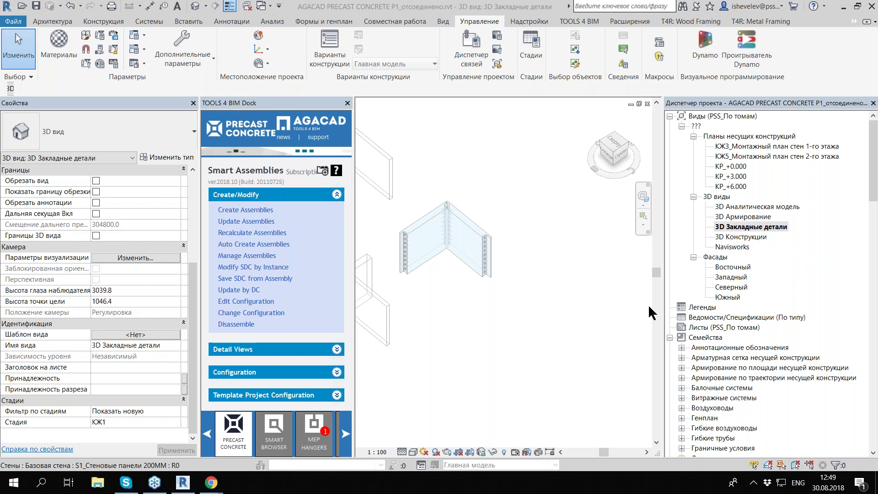
Step: Open the КР_+0.000 structural plan and zoom to the grid area
double_click(725, 167)
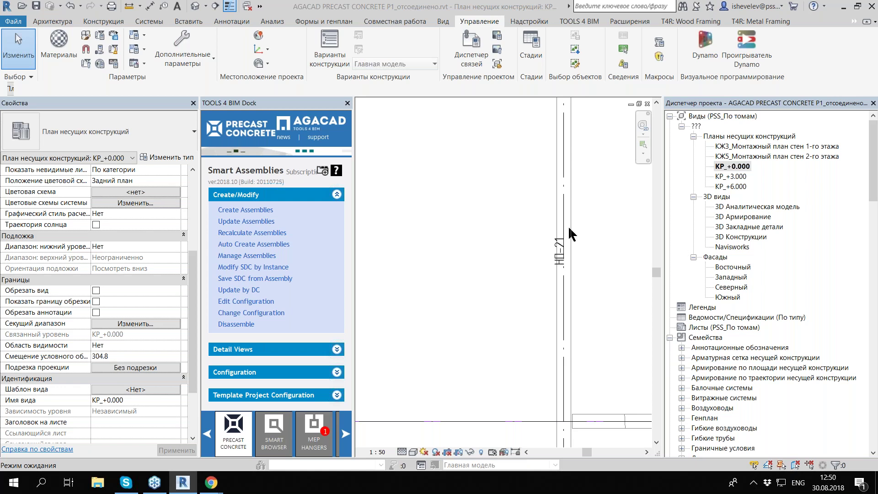
scroll(419, 191, "down", 5)
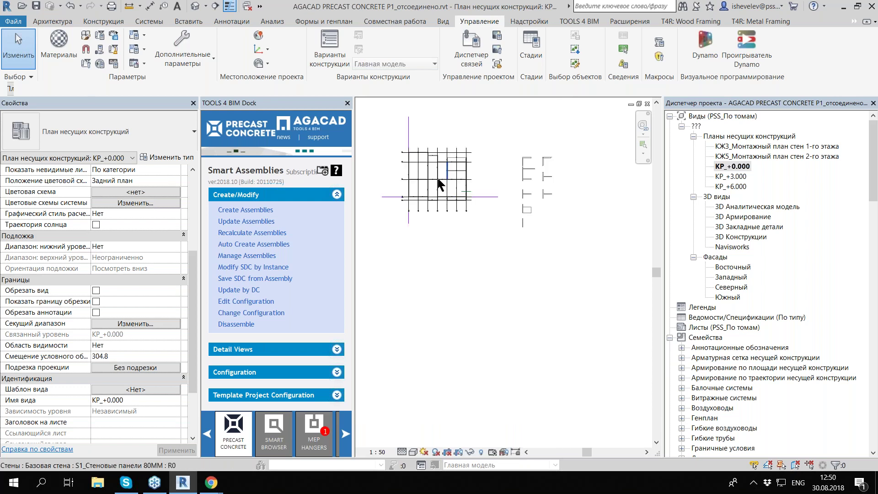
scroll(436, 171, "up", 5)
scroll(436, 167, "up", 2)
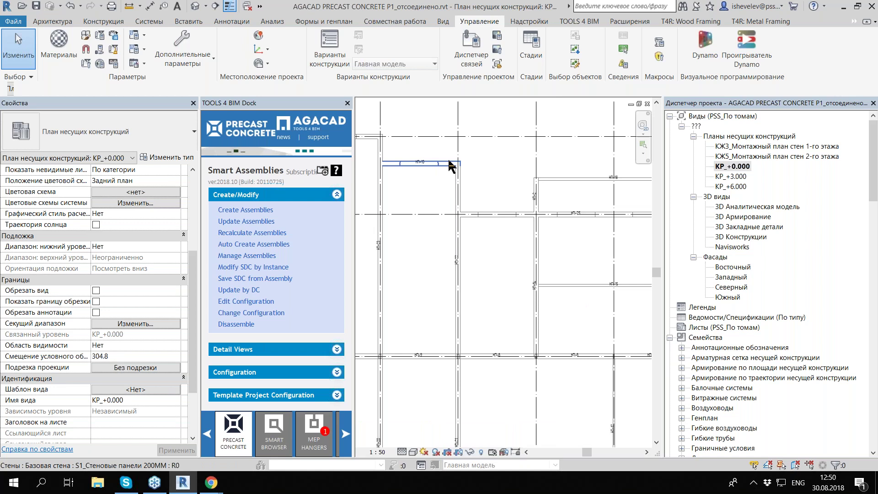
Step: Draw a Start-End-Radius arc panel wall below the grid via Create Similar
left_click(448, 158)
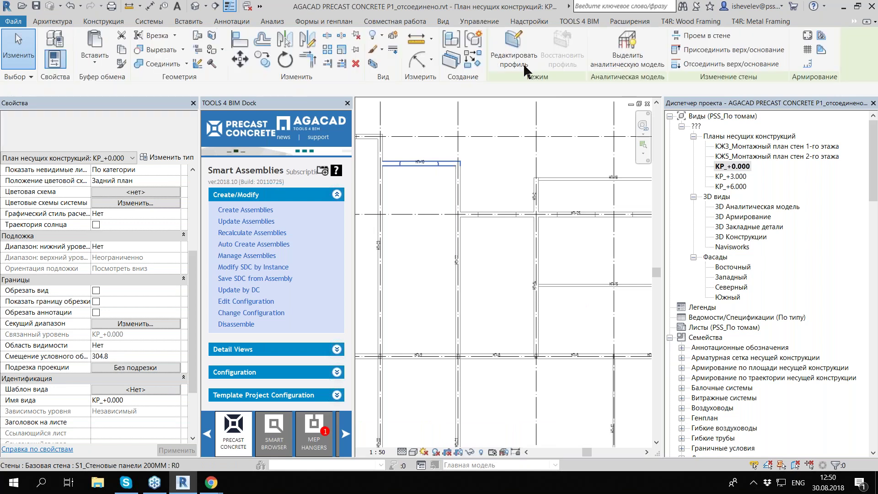
left_click(473, 59)
scroll(437, 251, "down", 4)
left_click(410, 286)
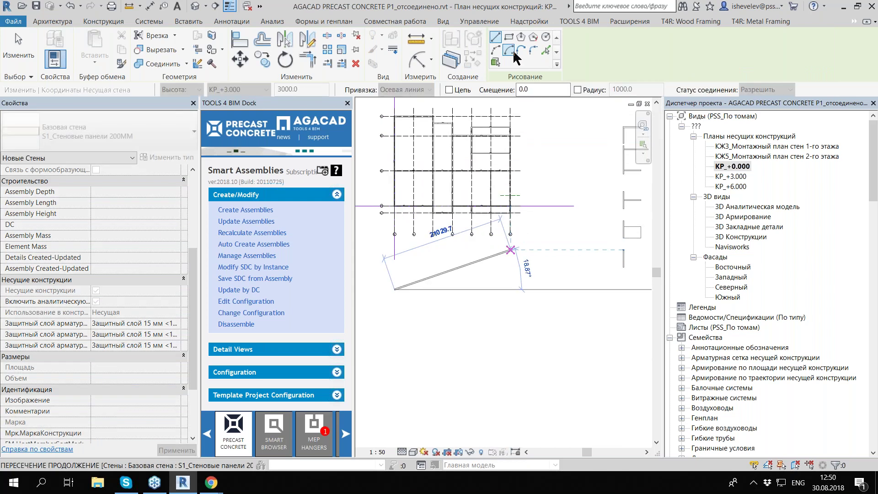
left_click(512, 49)
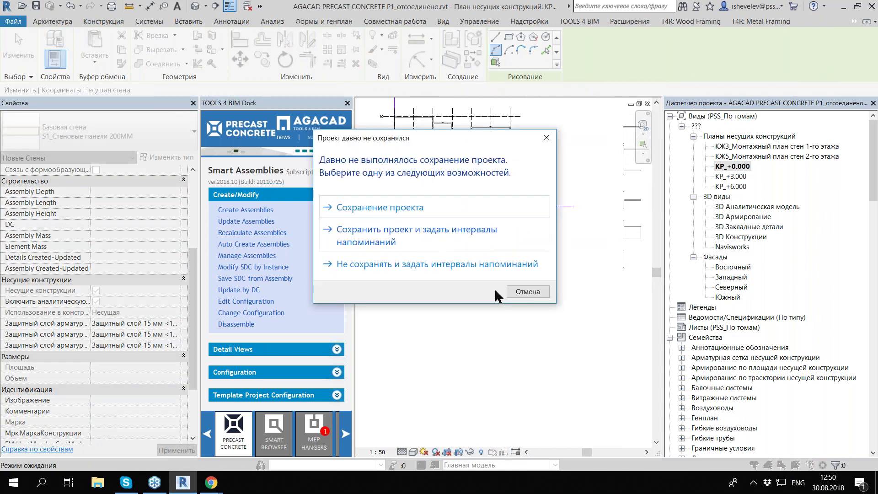
left_click(527, 291)
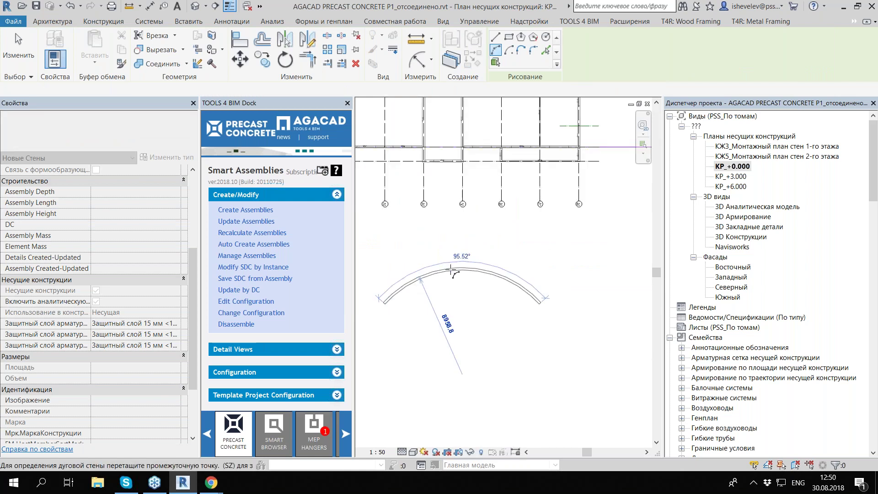
left_click(452, 271)
key("Escape")
key("Escape")
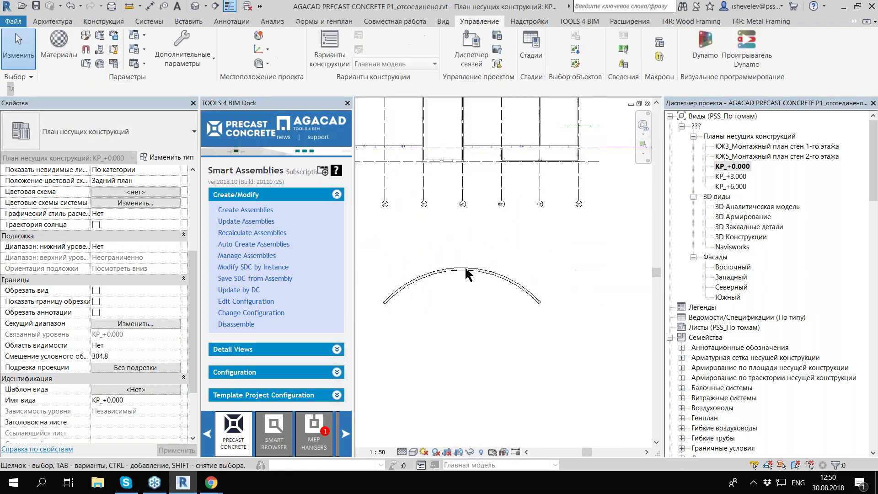
Step: Select the arc wall and bring up the Smart Walls Split Wall Menu
left_click(465, 270)
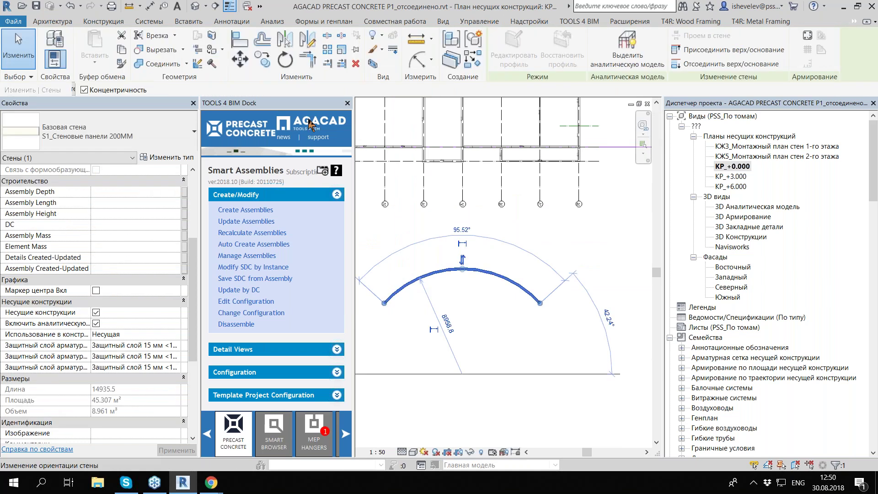
left_click(311, 124)
left_click(236, 205)
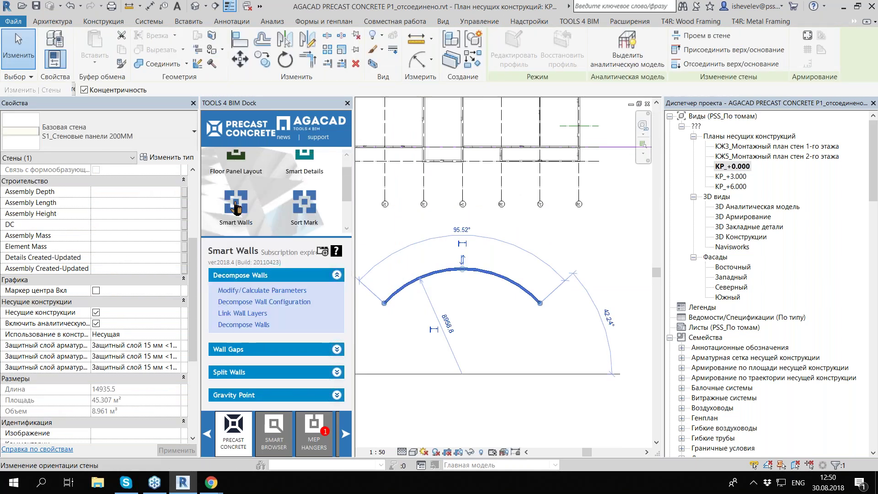
left_click(269, 374)
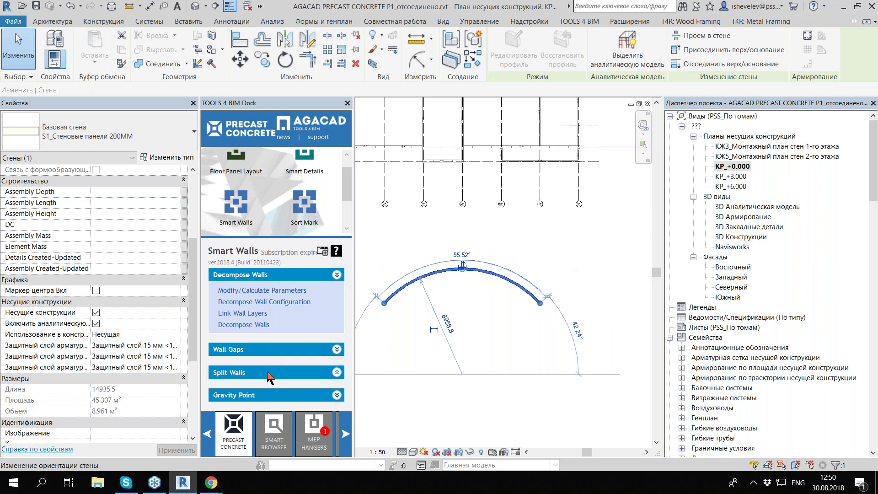
left_click(583, 328)
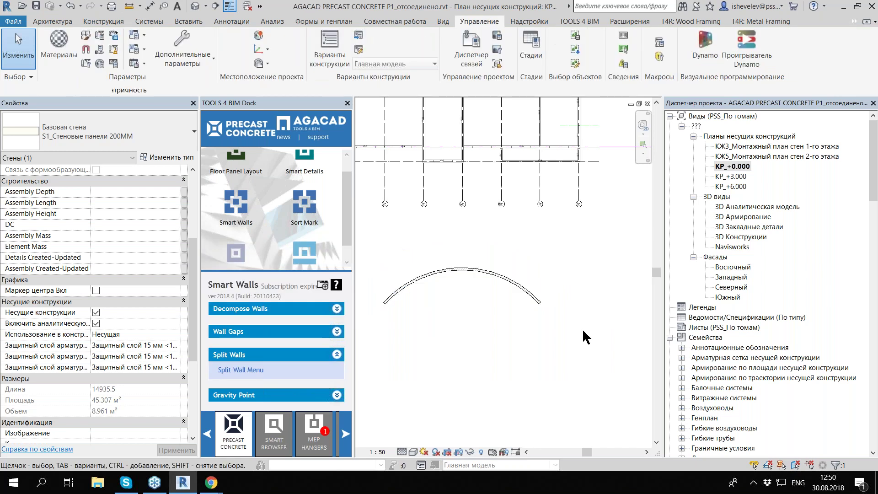
Step: Split the selected arc wall by Maximum Spacing and close the split menu
left_click(413, 266)
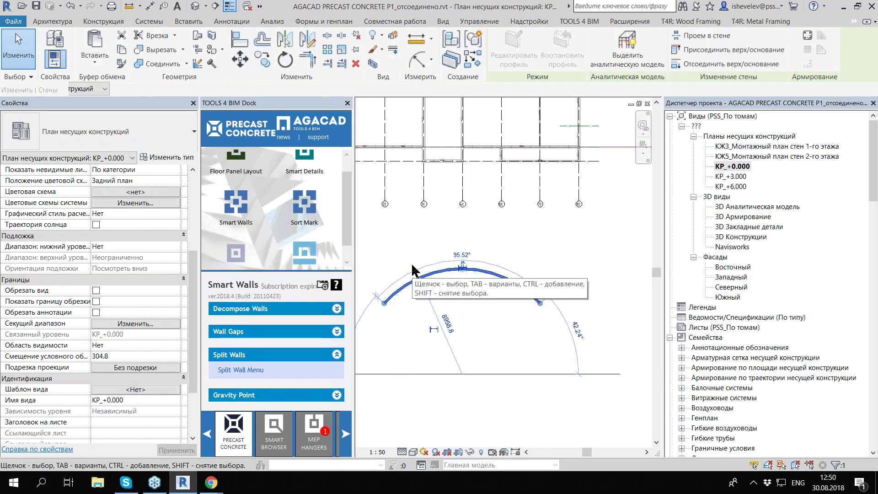
left_click(220, 370)
left_click(221, 225)
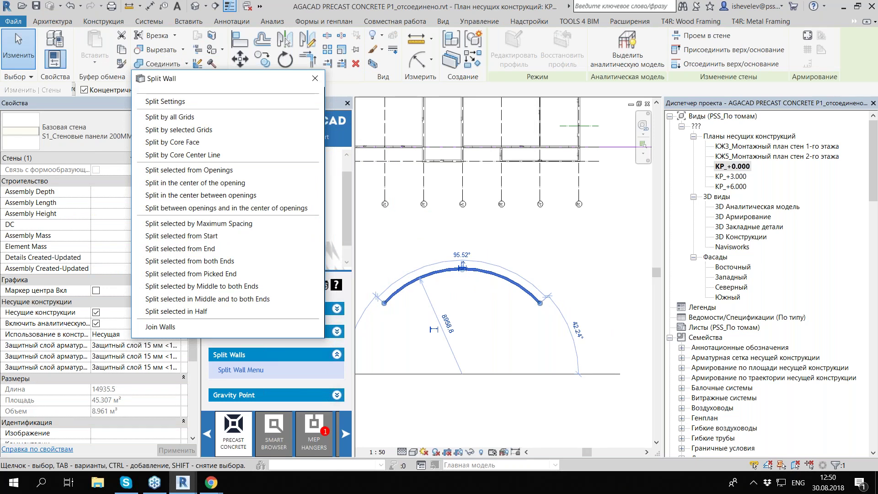
scroll(424, 265, "up", 5)
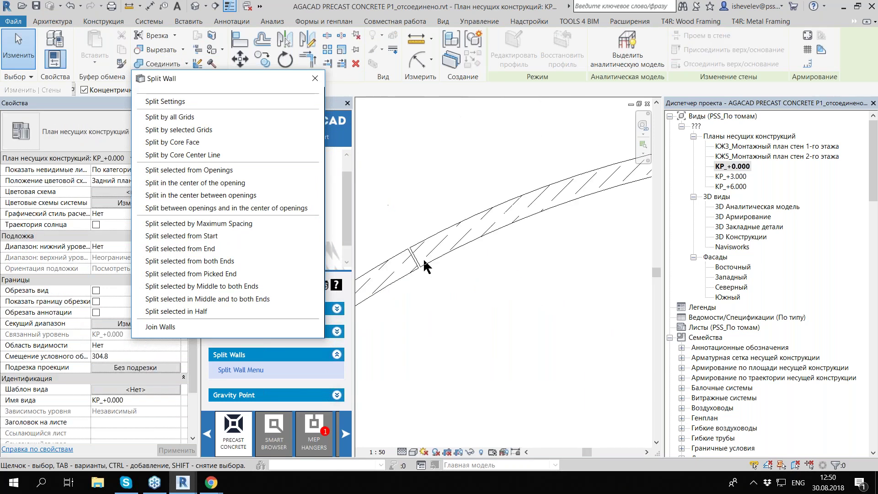
scroll(424, 266, "down", 2)
scroll(435, 298, "down", 3)
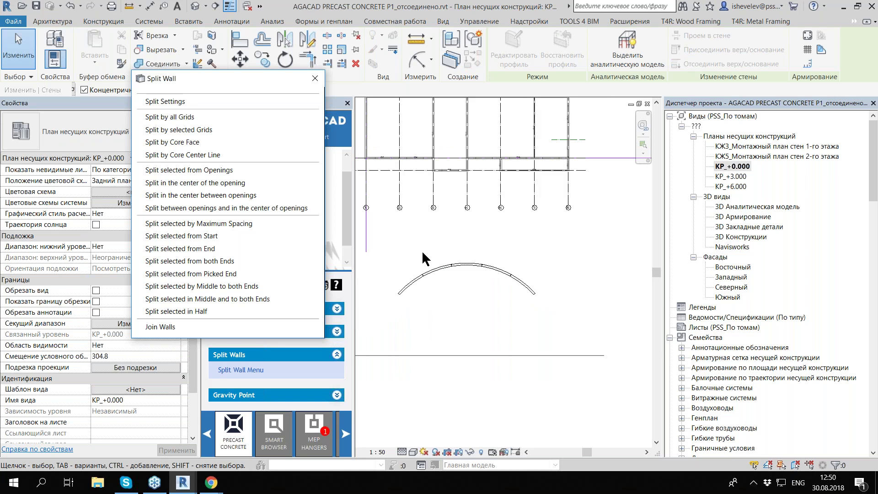
scroll(623, 199, "up", 1)
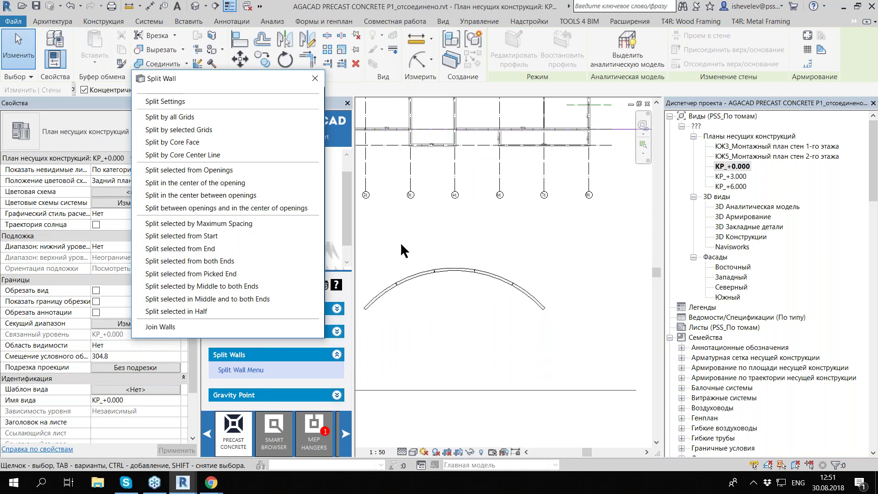
scroll(411, 256, "down", 1)
scroll(431, 276, "down", 1)
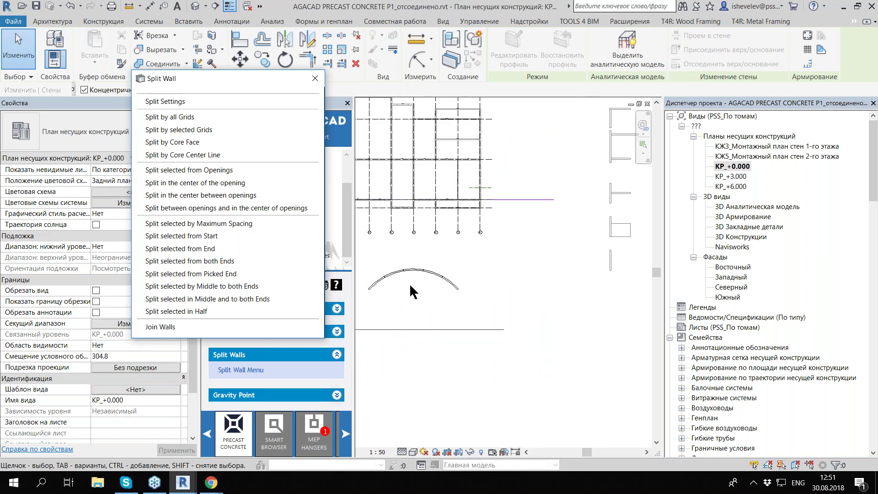
left_click(314, 78)
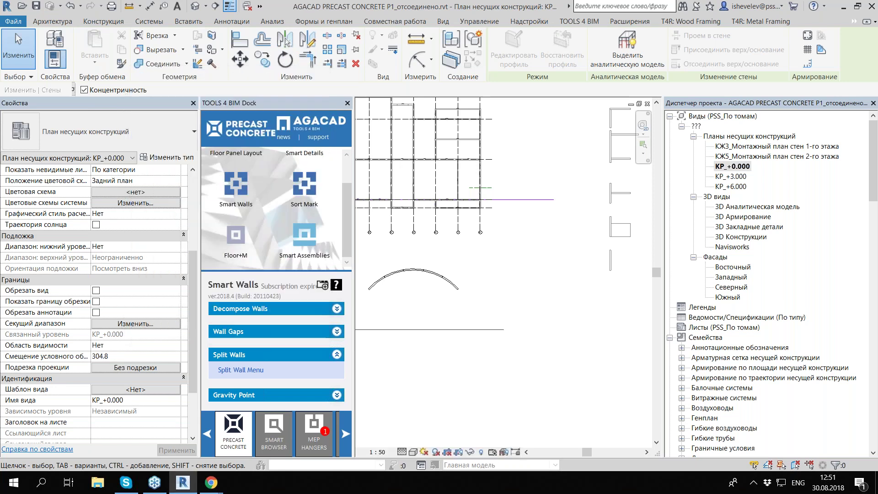